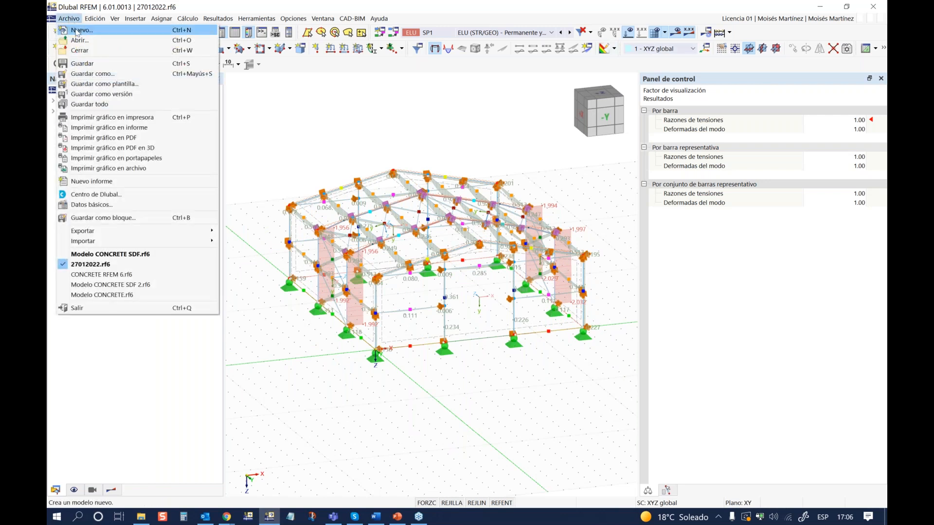
Start a new model named "Viga en voladizo" with the Cálculo de estructuras de hormigón add-on activated
left_click(76, 30)
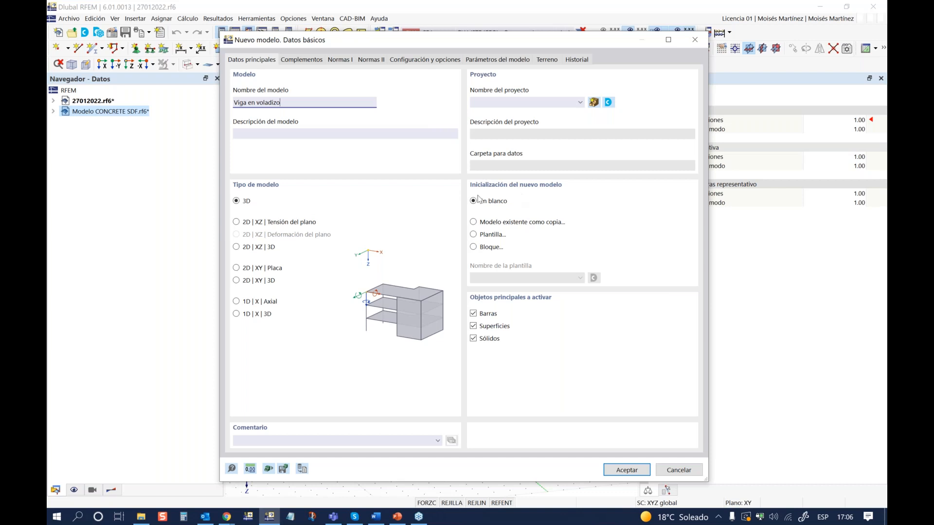
left_click(299, 61)
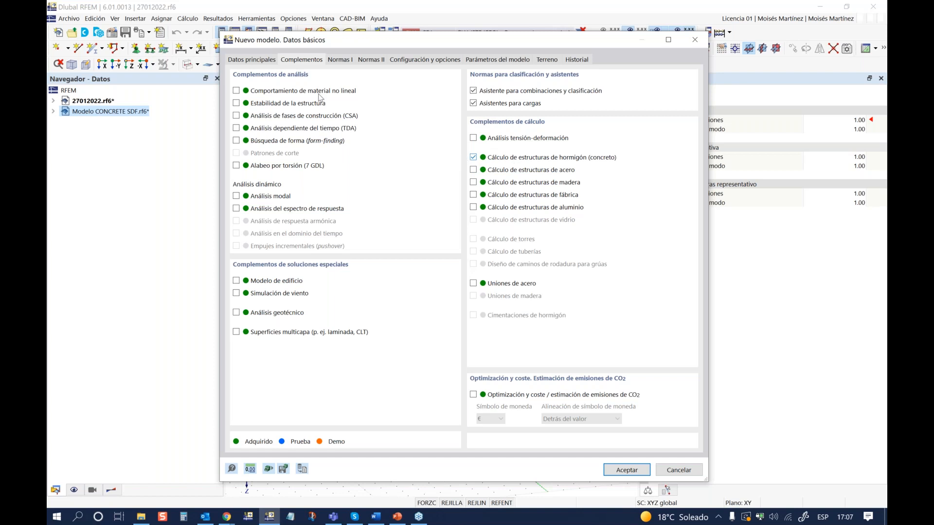
left_click(337, 60)
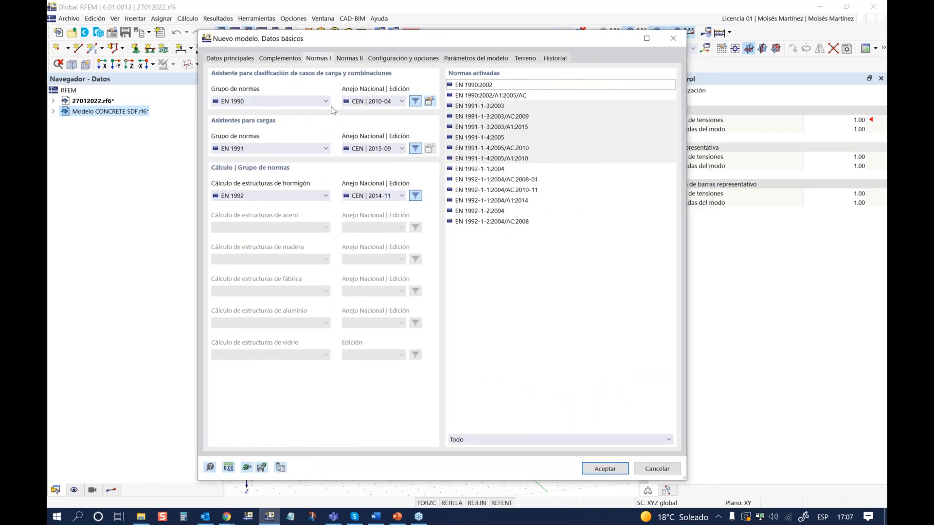
Set EN 1990 with annex UNE | 2019-04 and EN 1992 with annex UNE | 2015-09, and create the model
left_click(325, 101)
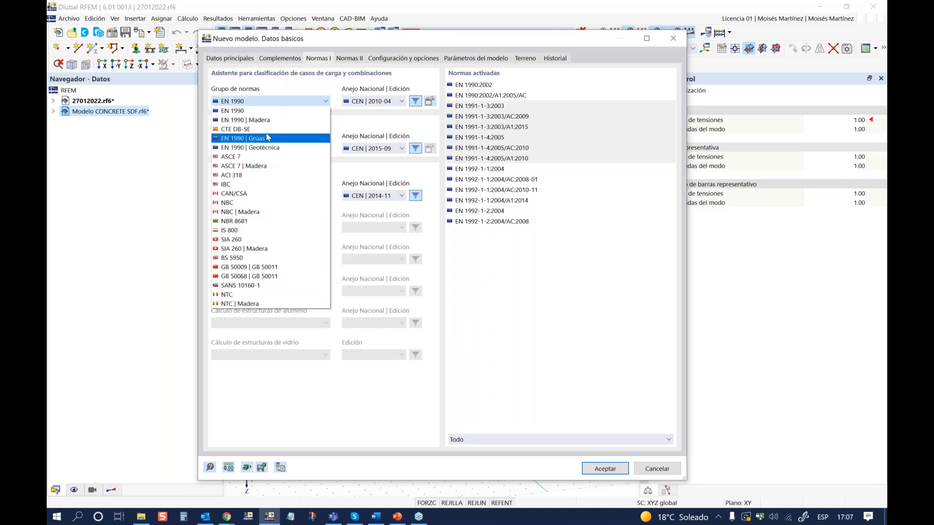
left_click(251, 111)
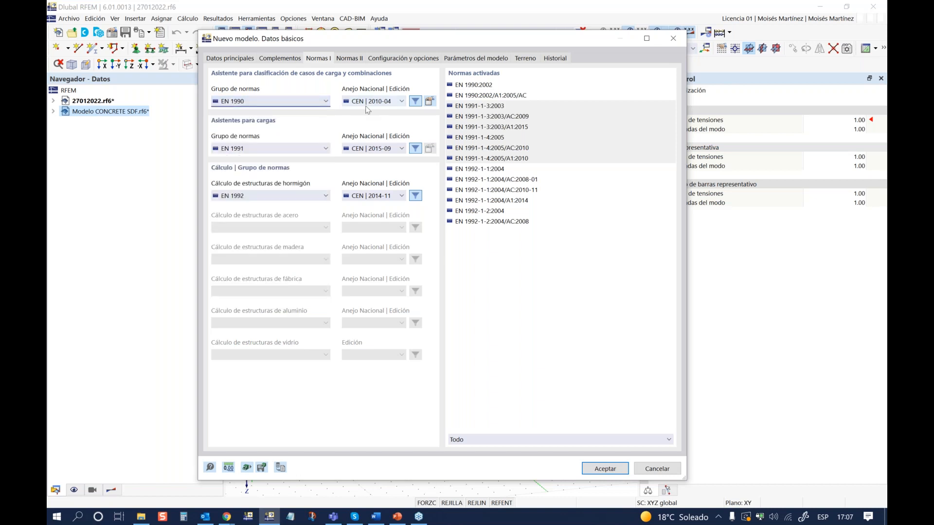
left_click(368, 101)
left_click(367, 119)
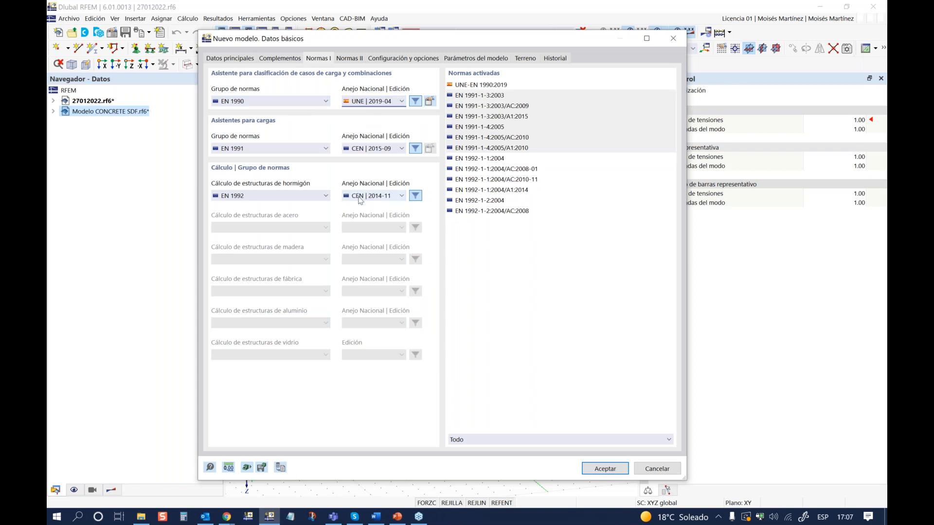
left_click(367, 195)
left_click(370, 205)
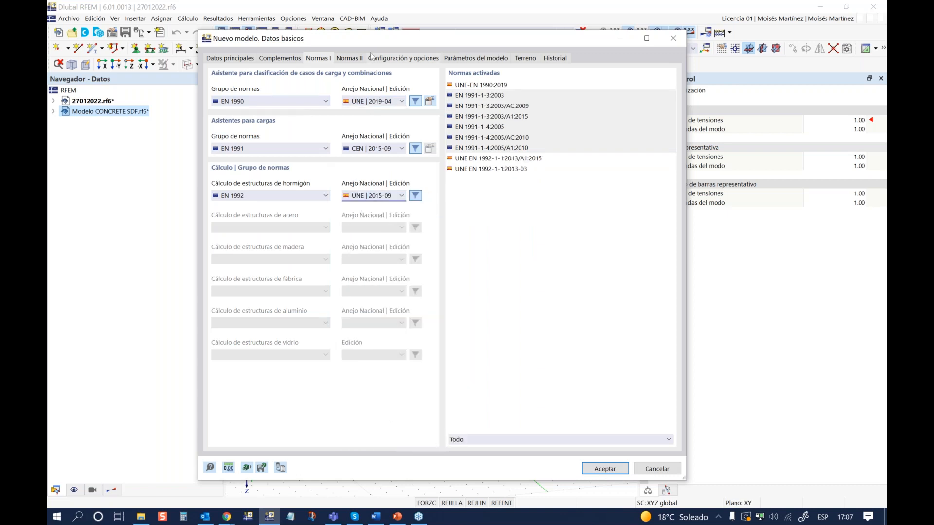
left_click(388, 59)
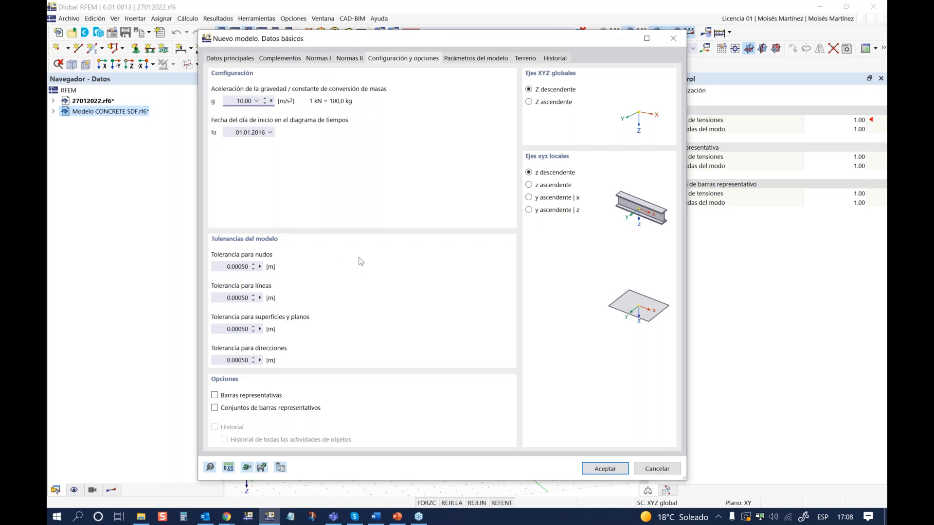
left_click(602, 469)
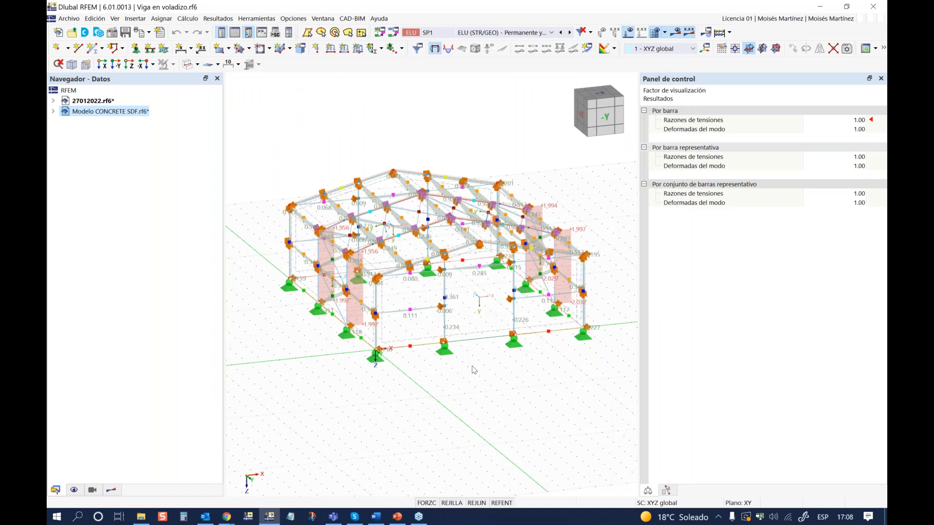
Enlarge the materials table area beneath the model view
middle_click_drag(489, 277, 447, 276)
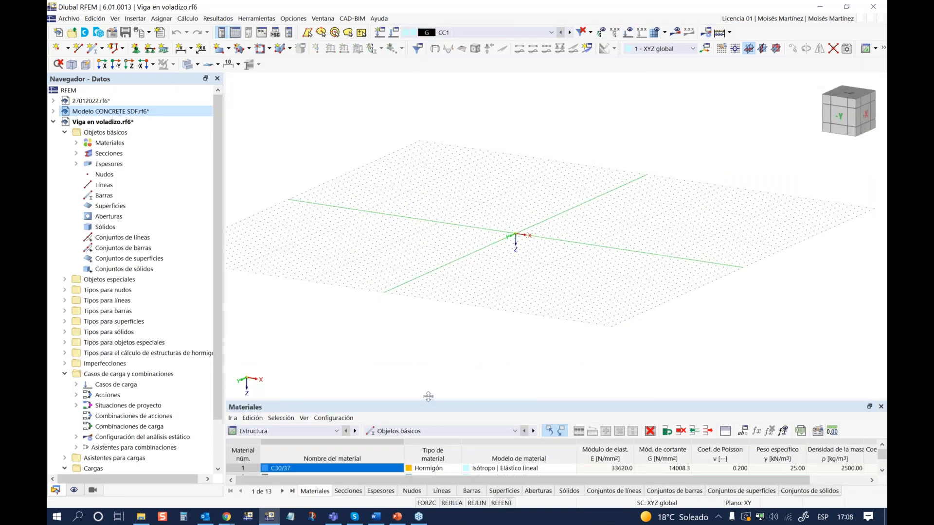
left_click_drag(424, 346, 424, 347)
middle_click_drag(501, 265, 402, 229)
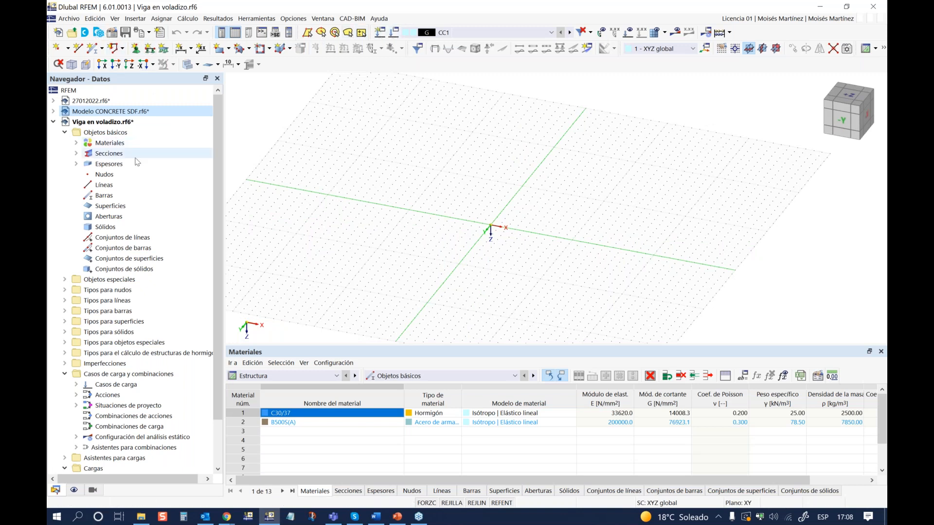
Delete the two predefined sections, R_M1 250/250 and R_M1 250/300, from Viga en voladizo
right_click(197, 153)
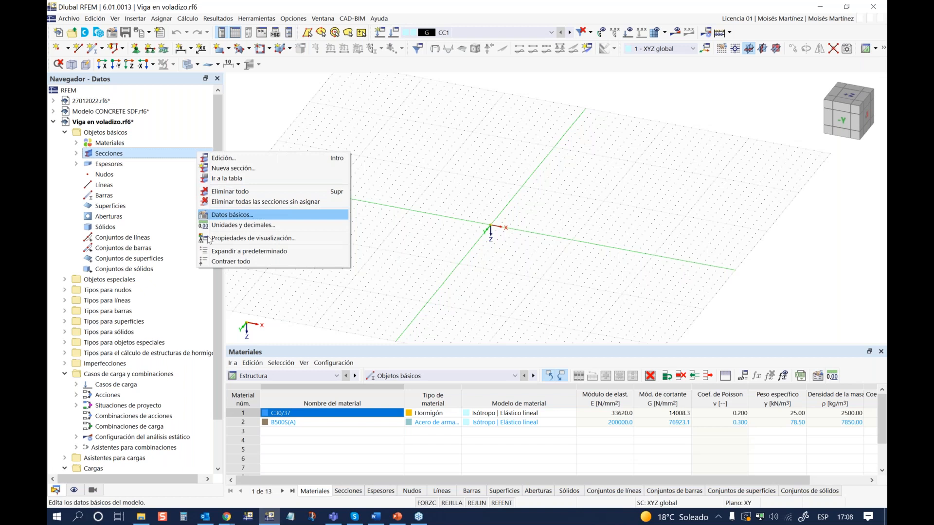
left_click(215, 262)
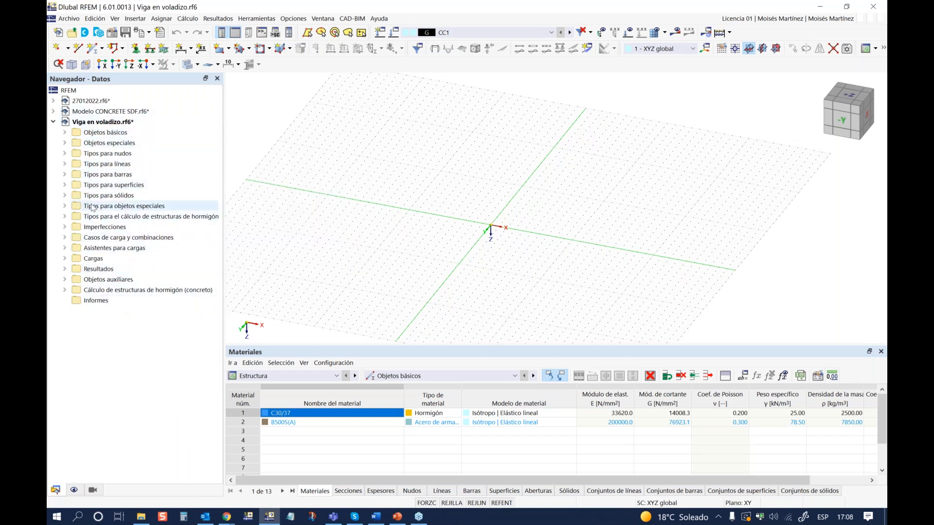
left_click(64, 133)
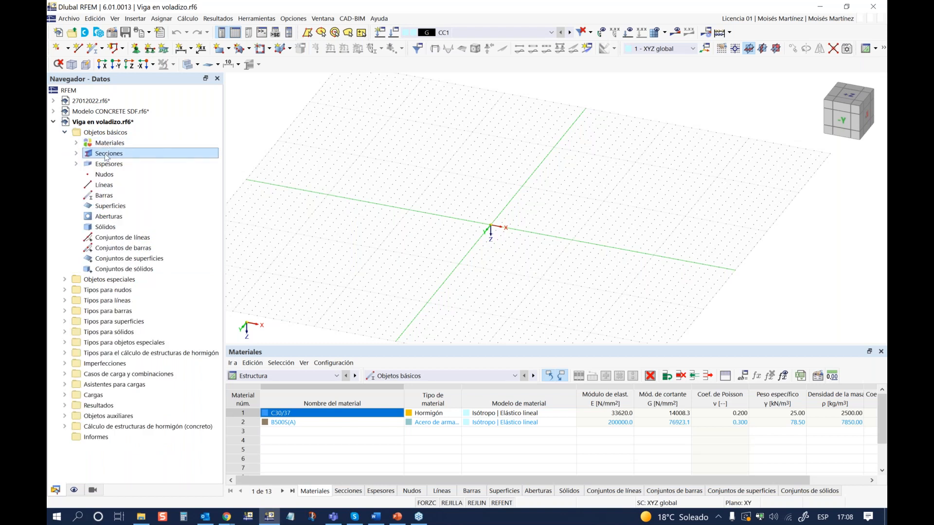
left_click(76, 154)
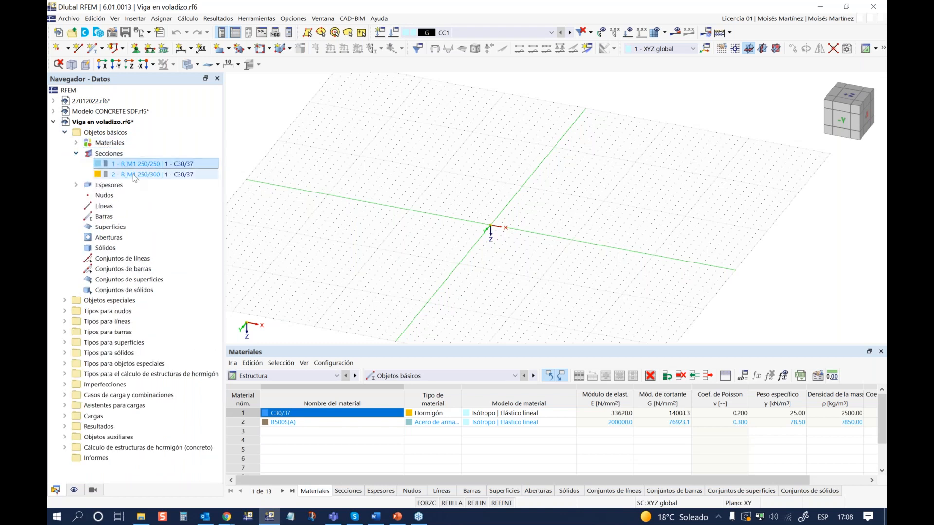
right_click(136, 166)
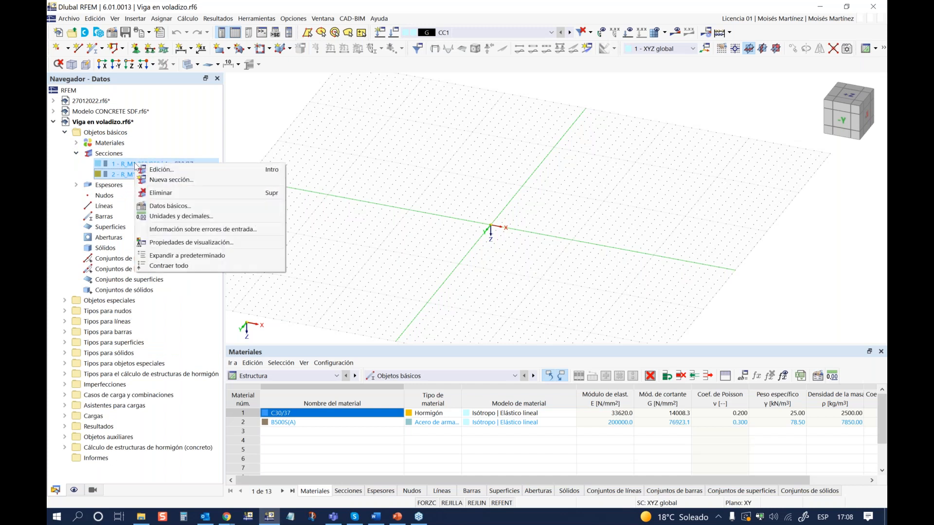
left_click(176, 195)
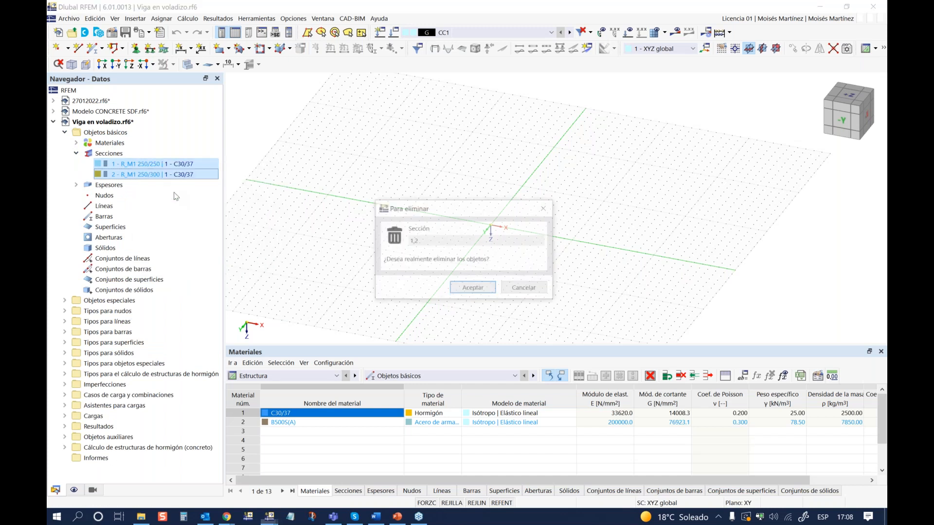
left_click(469, 289)
Delete the two predefined materials, C30/37 and B500S(A), from Viga en voladizo
left_click(76, 143)
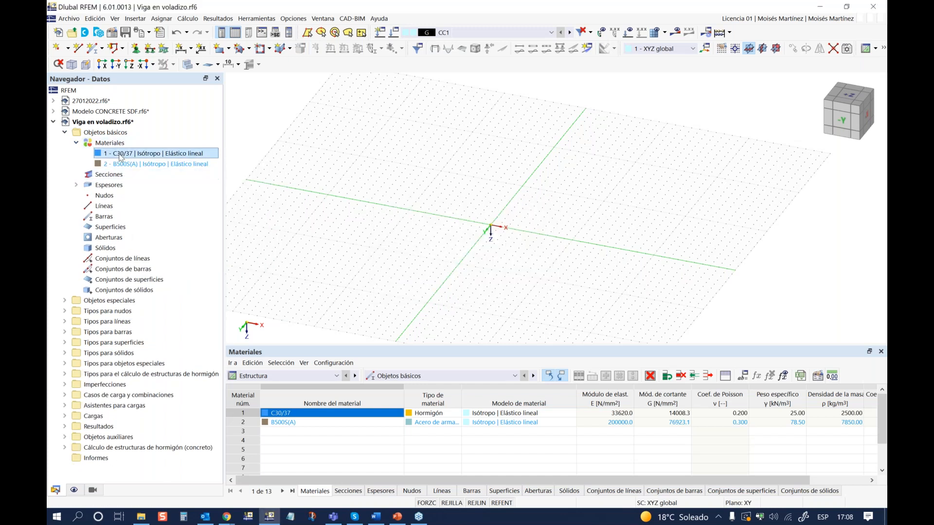
right_click(122, 153)
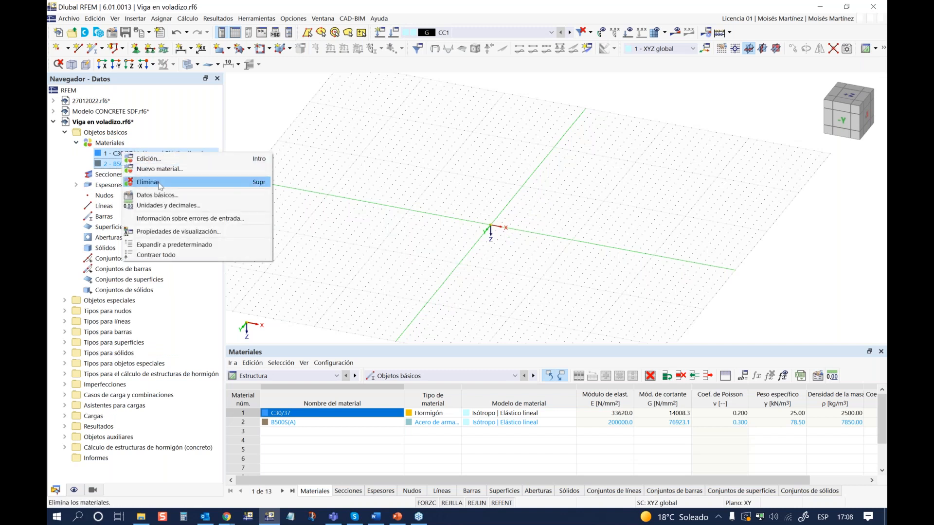
left_click(161, 186)
left_click(468, 288)
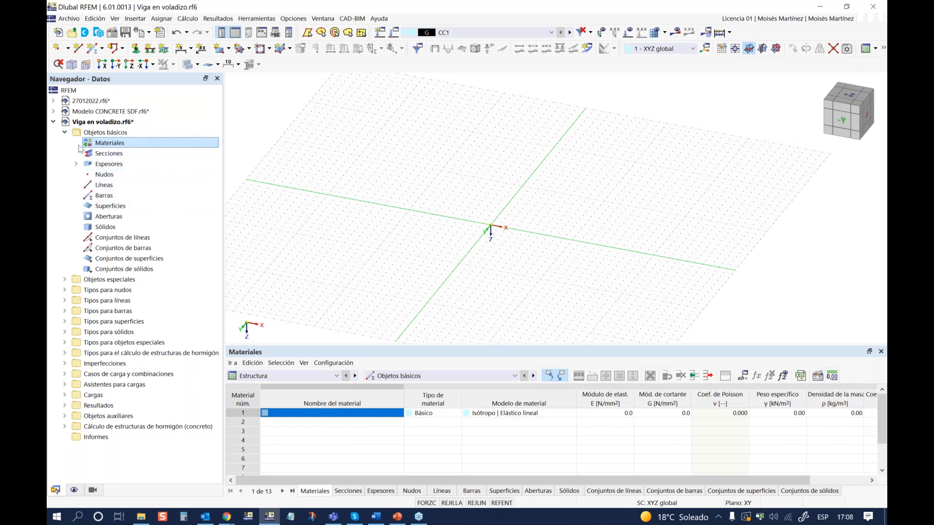
Examine the object types available under Objetos especiales and Tipos para barras
left_click(64, 133)
left_click(65, 143)
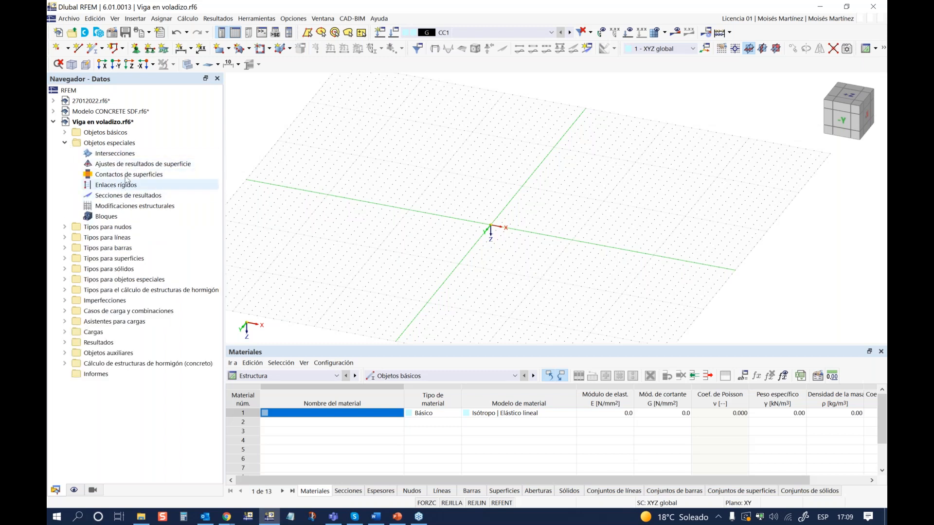
left_click(65, 143)
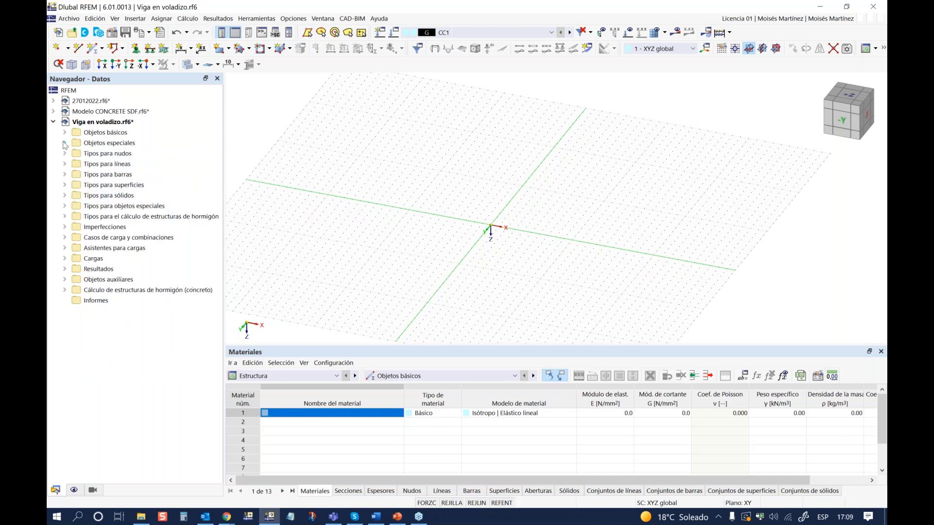
left_click(65, 176)
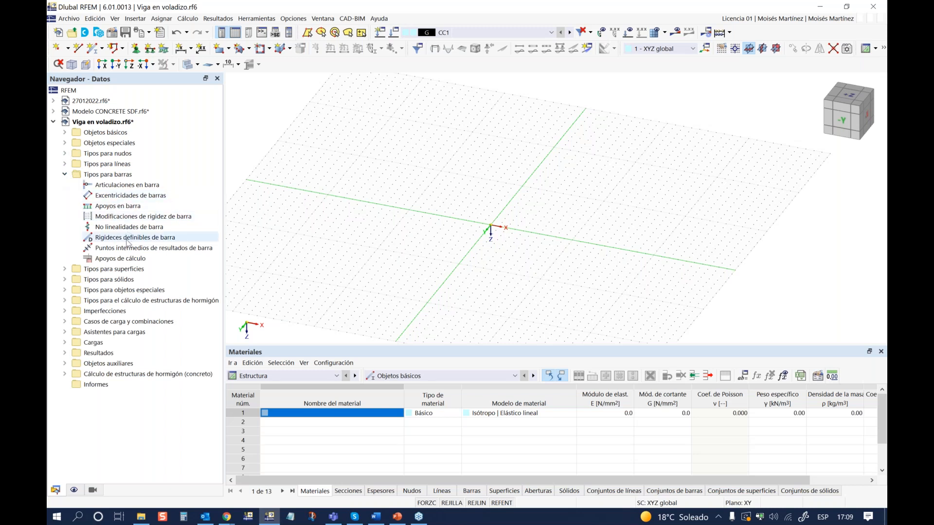
left_click(64, 175)
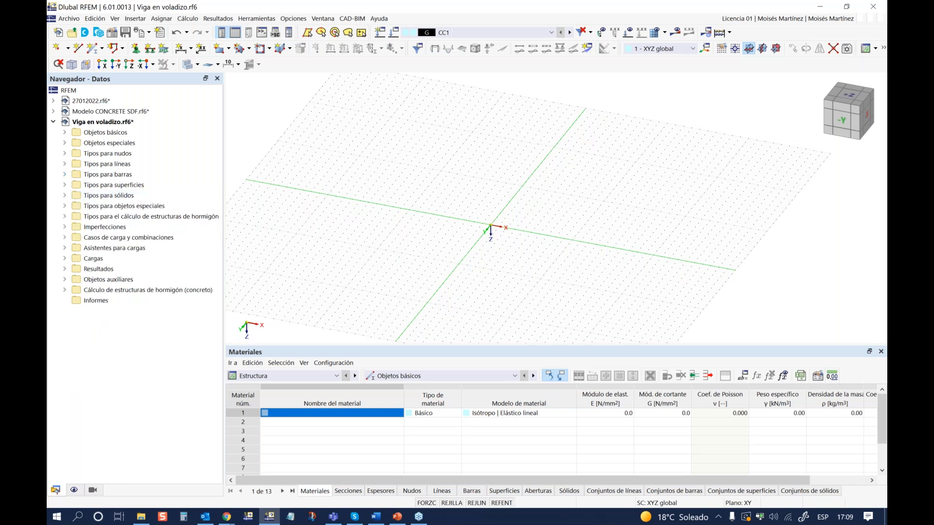
middle_click_drag(459, 244, 427, 267)
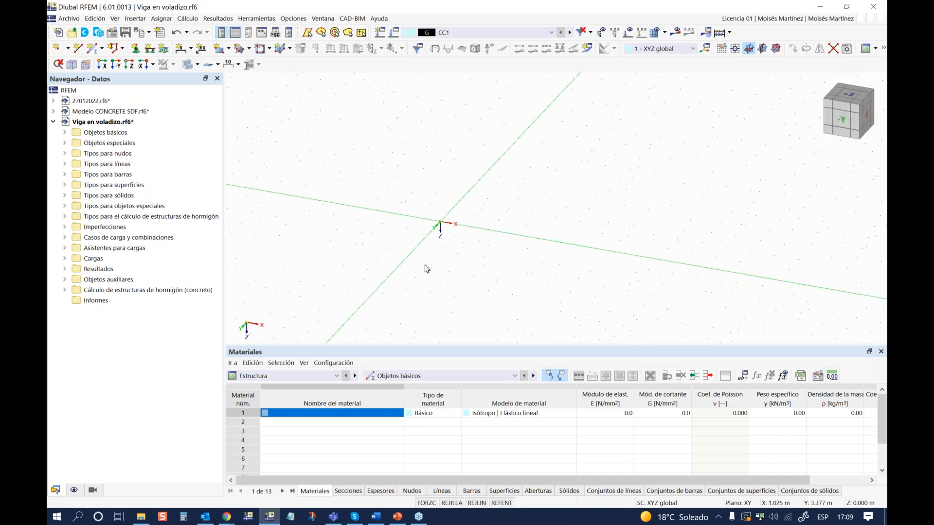
Start a new material with the Isótropo | Elástico lineal model and open the material library
left_click(65, 133)
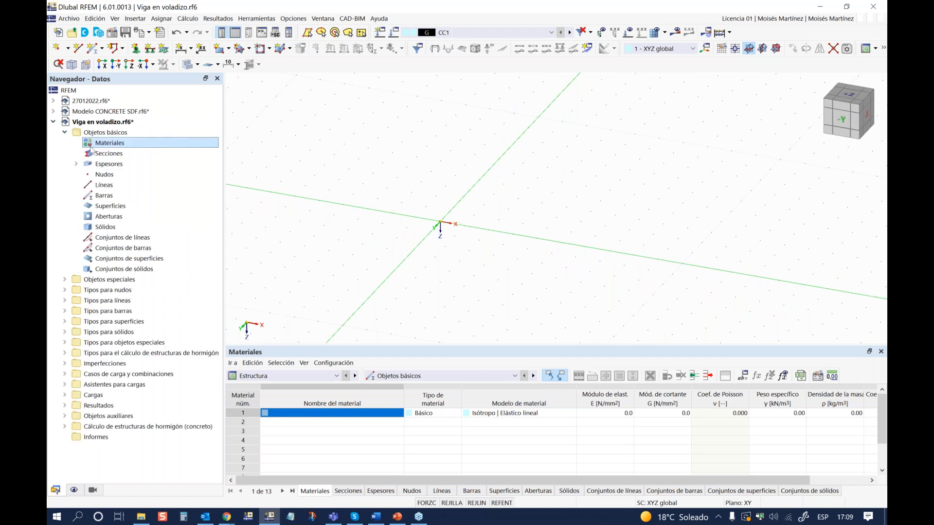
right_click(111, 146)
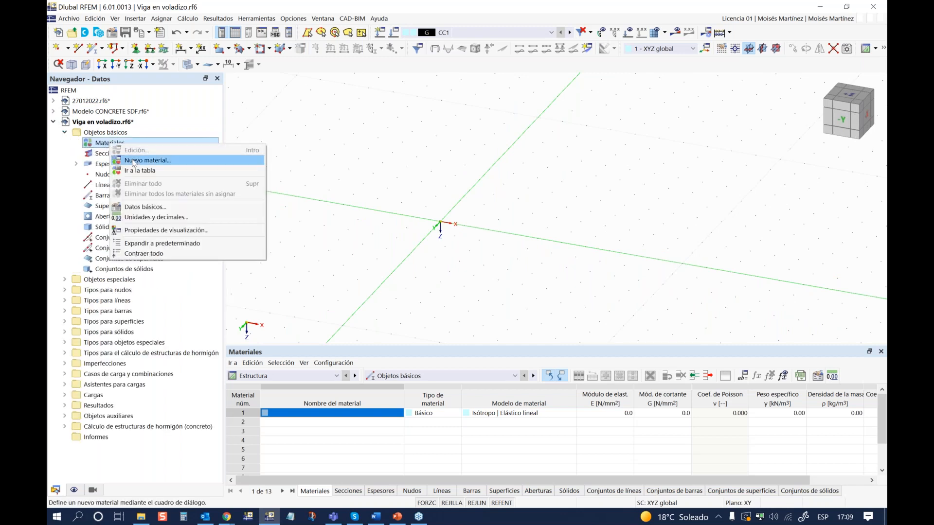
left_click(133, 162)
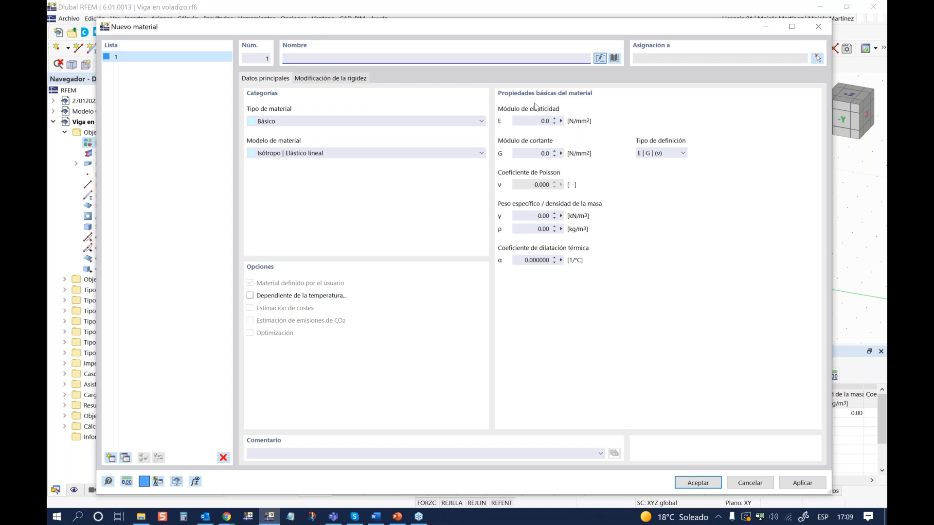
left_click(426, 155)
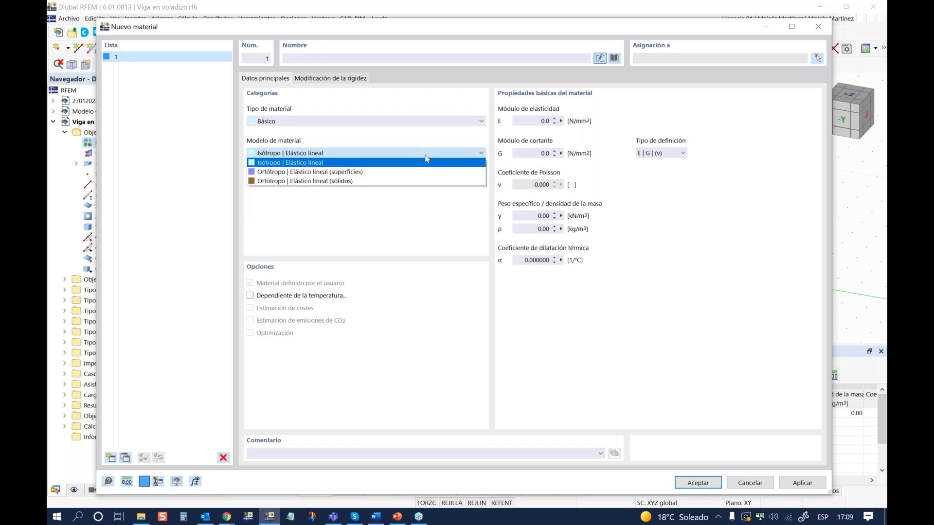
left_click(426, 155)
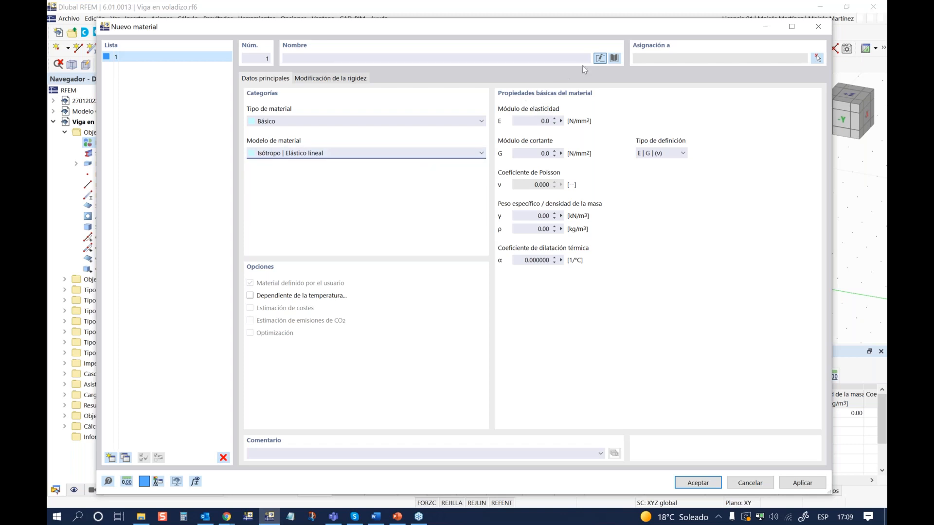
left_click(614, 58)
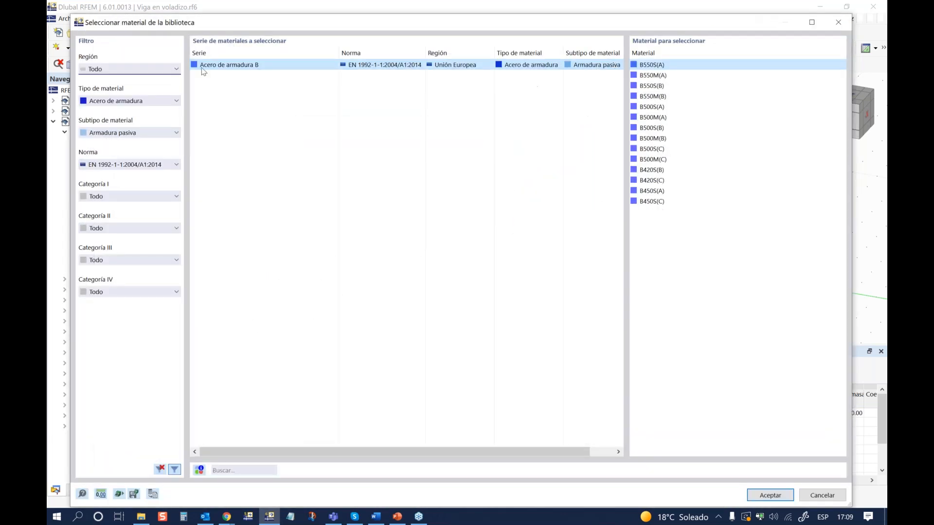
Filter the library for Hormigón under EN 1992-1-1:2004/A1:2014 and adopt C30/37 for the new material
left_click(120, 103)
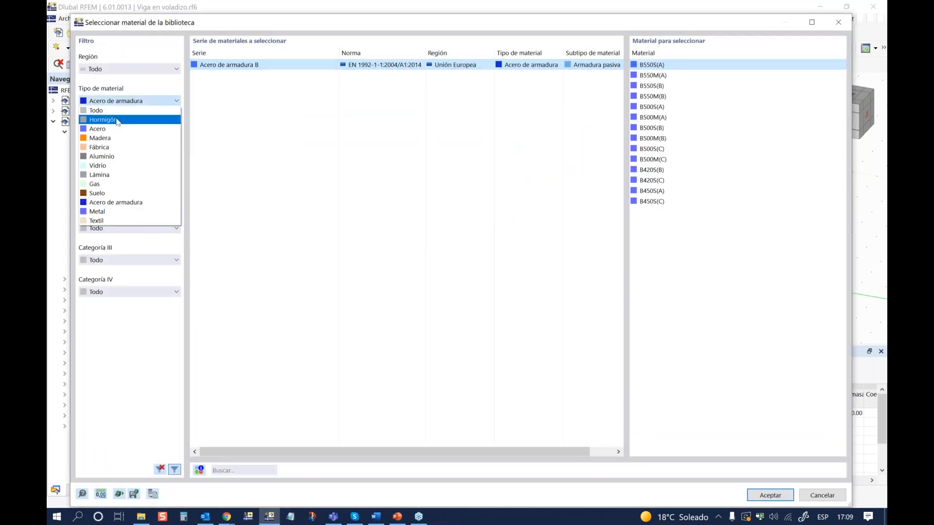
left_click(118, 118)
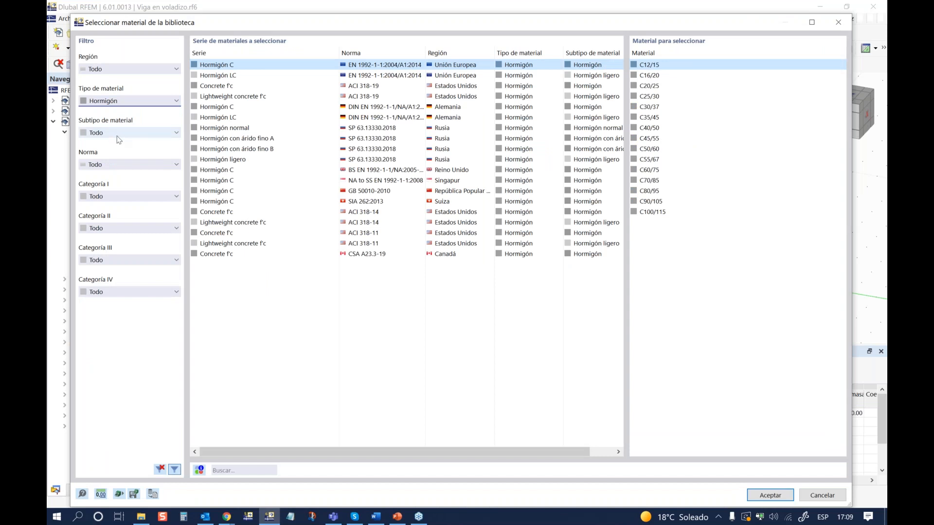
left_click(119, 139)
left_click(116, 141)
left_click(107, 167)
left_click(115, 233)
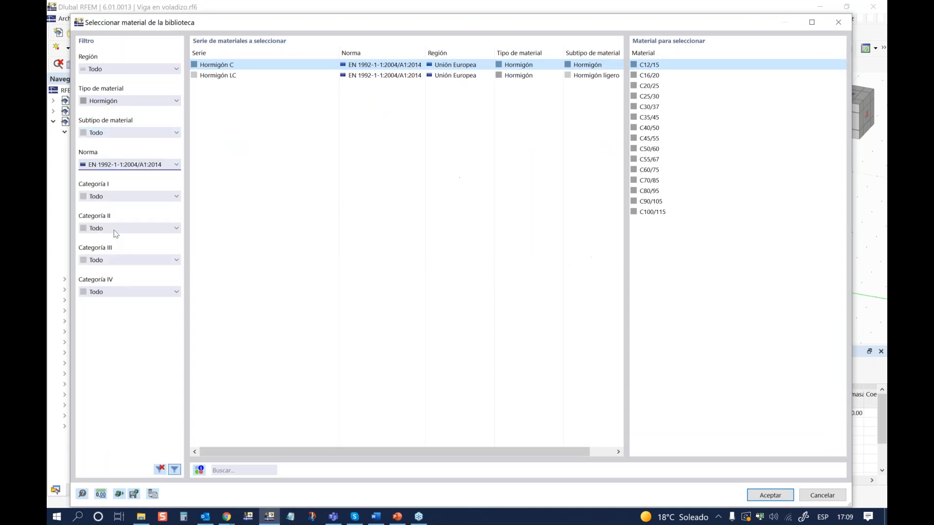
left_click(647, 108)
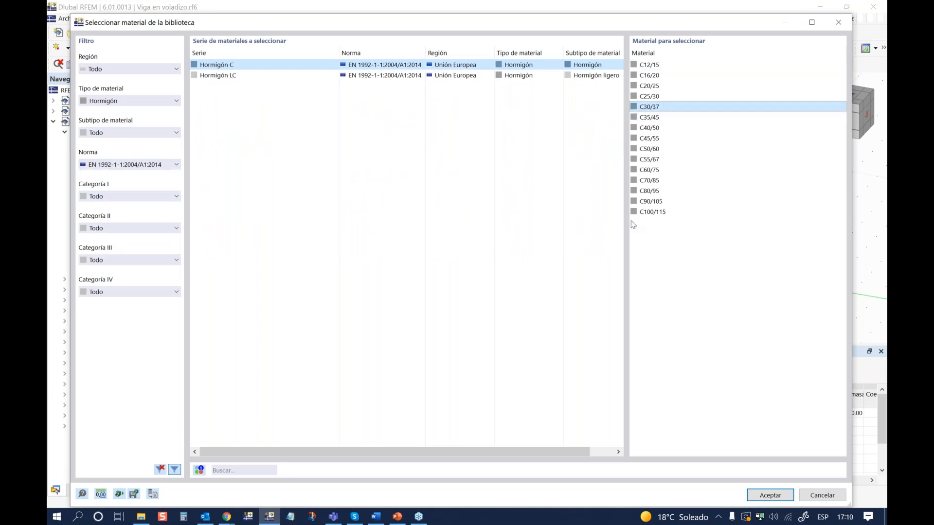
left_click(762, 494)
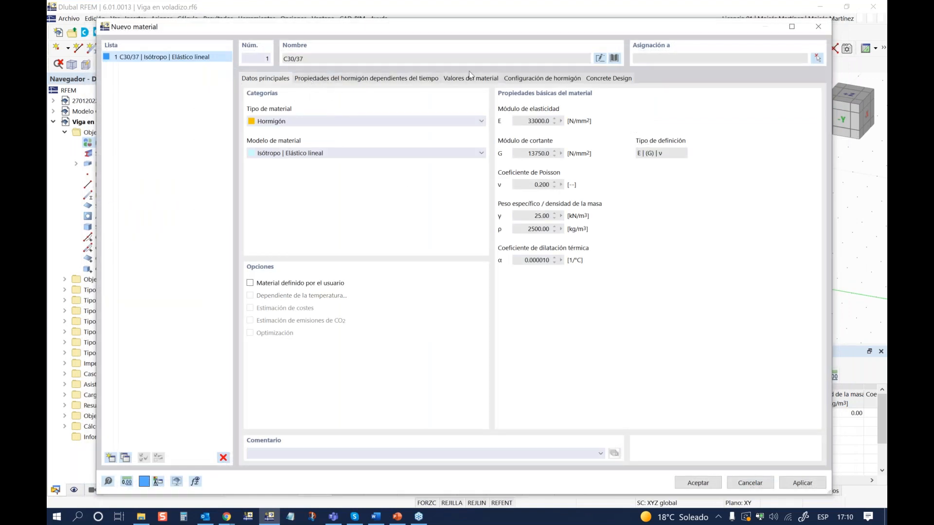
Try the concrete's Fluencia and Retracción options and the Tratamiento térmico maturity modification, and reset them
left_click(321, 80)
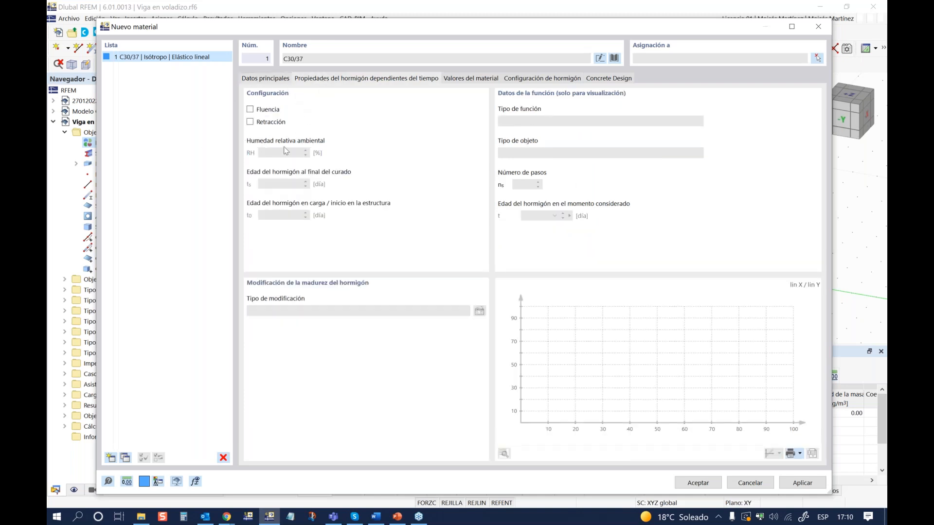
left_click(250, 110)
left_click(250, 122)
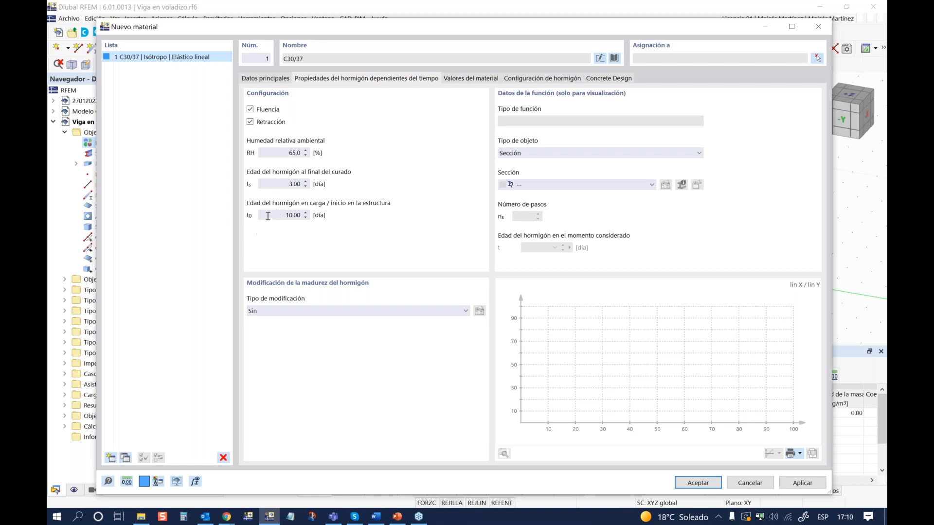
left_click_drag(276, 215, 298, 215)
left_click(291, 314)
left_click(294, 330)
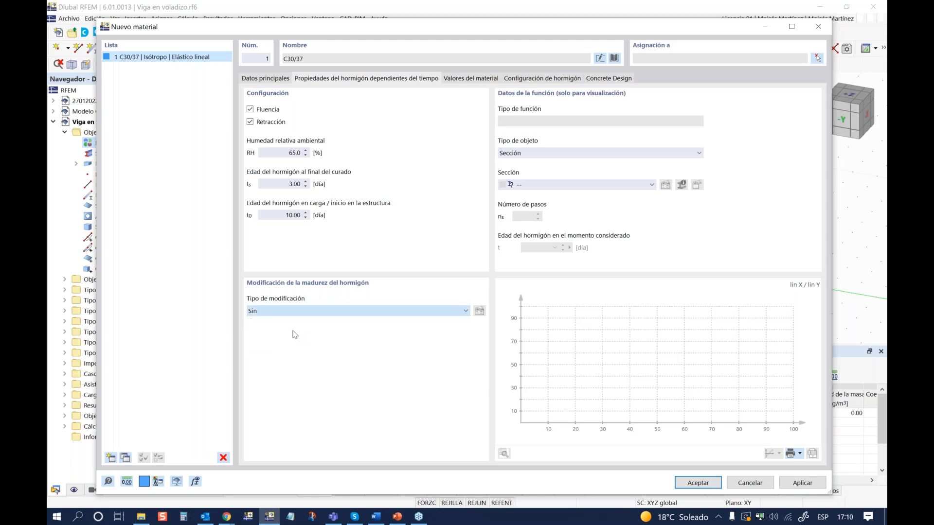
left_click(309, 311)
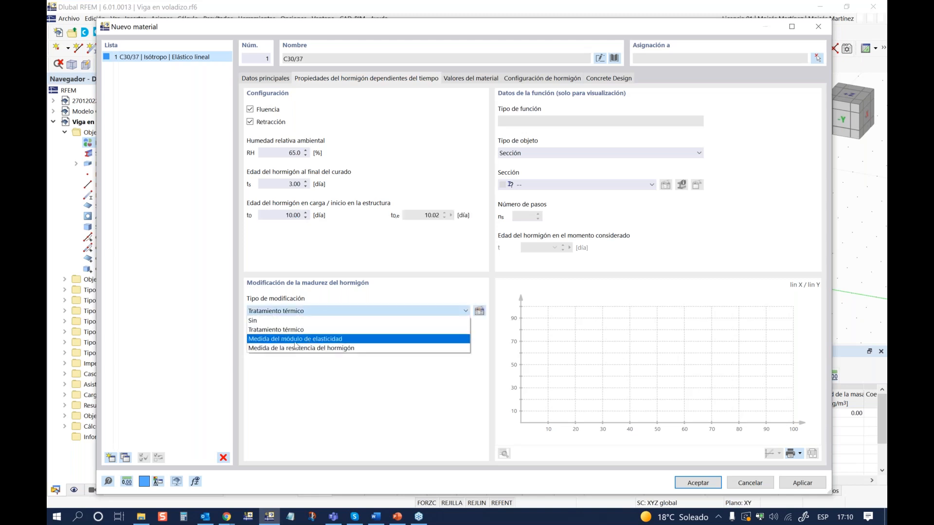
left_click(271, 322)
left_click(250, 121)
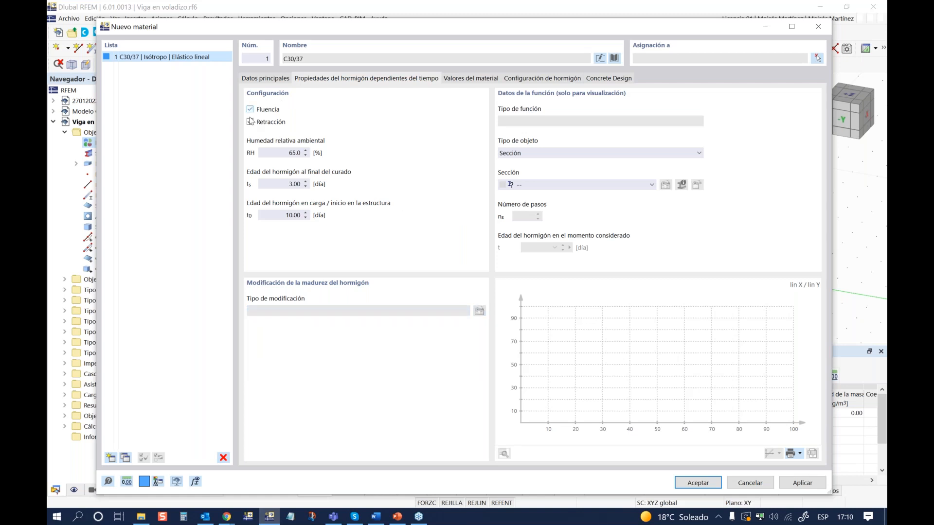
Return to the main data of the C30/37 concrete and accept the material
left_click(264, 78)
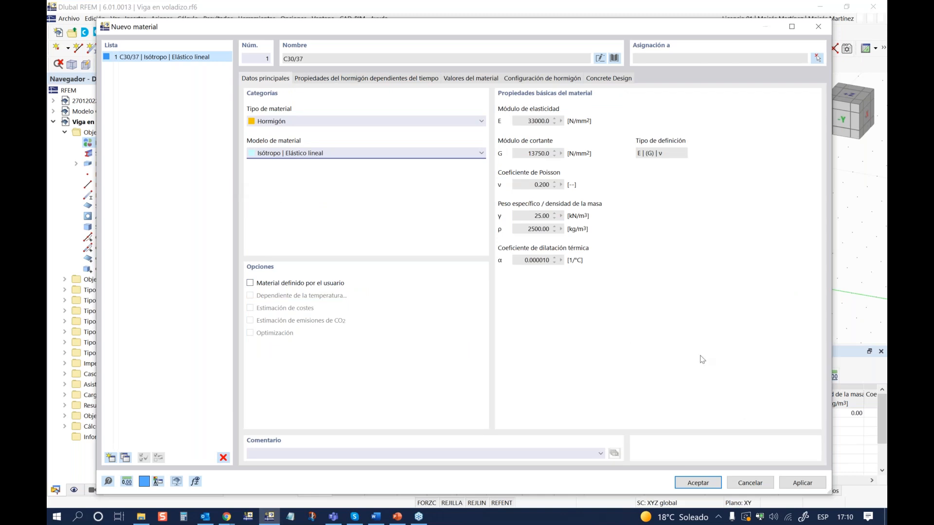
left_click(698, 482)
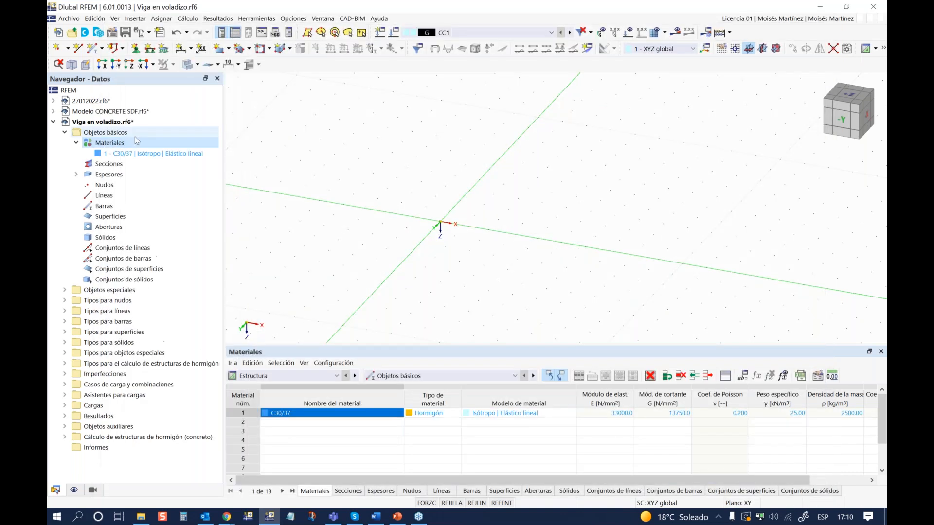
Start a second material and filter the library for Acero de armadura, Armadura pasiva, under EN 1992-1-1:2004/A1:2014
right_click(104, 146)
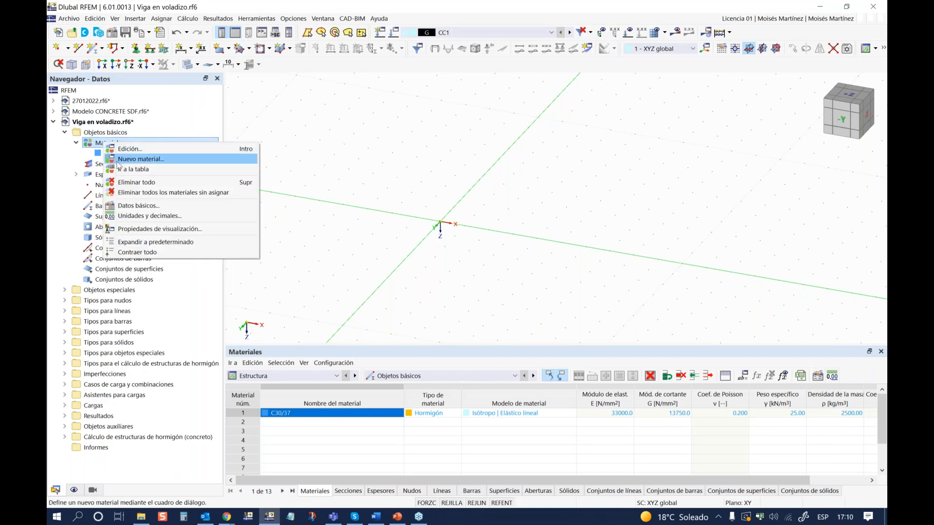
left_click(128, 162)
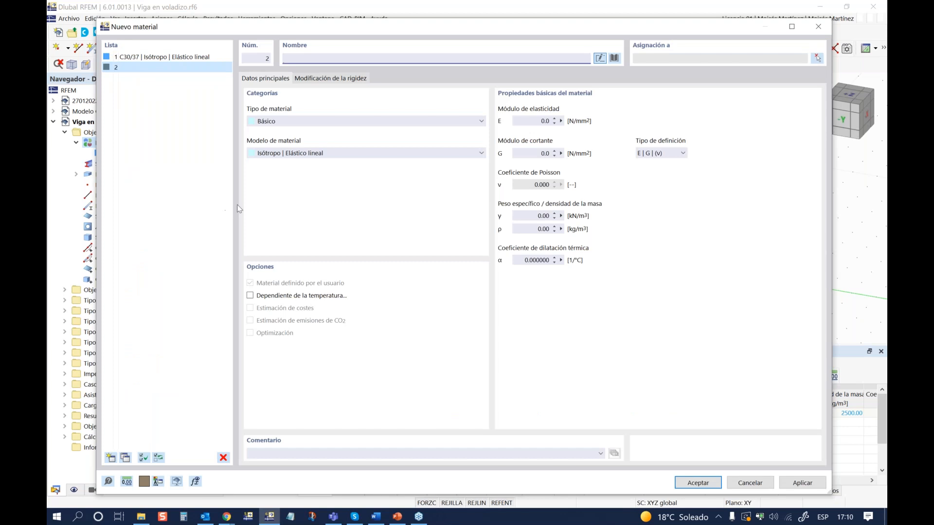
left_click(615, 58)
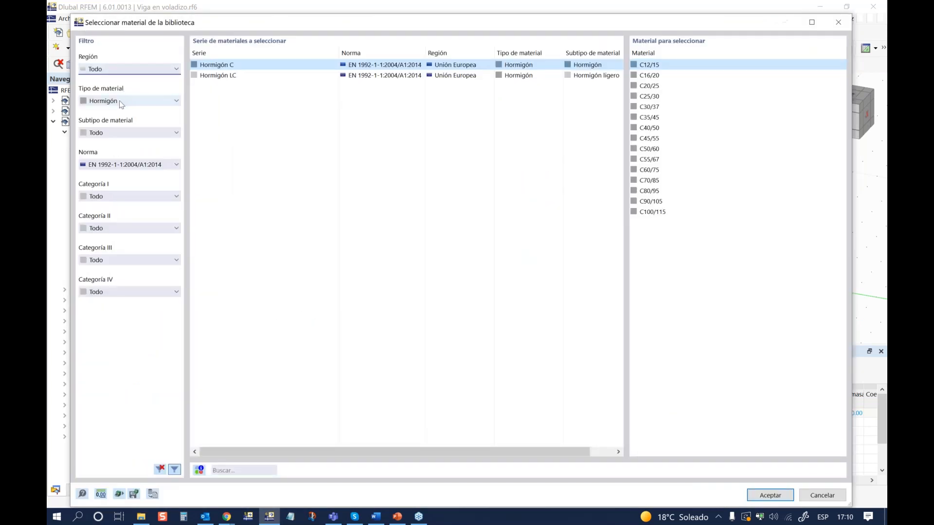
left_click(122, 102)
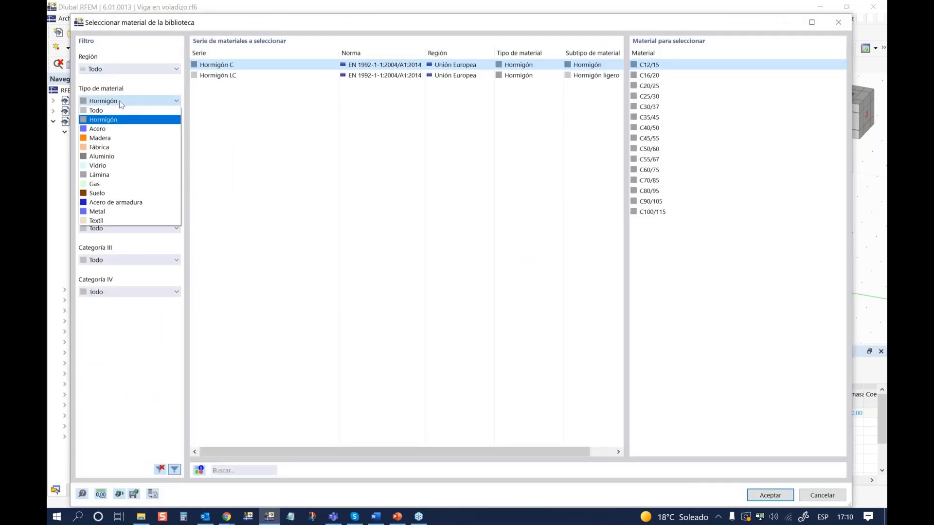
left_click(118, 202)
left_click(119, 132)
left_click(119, 160)
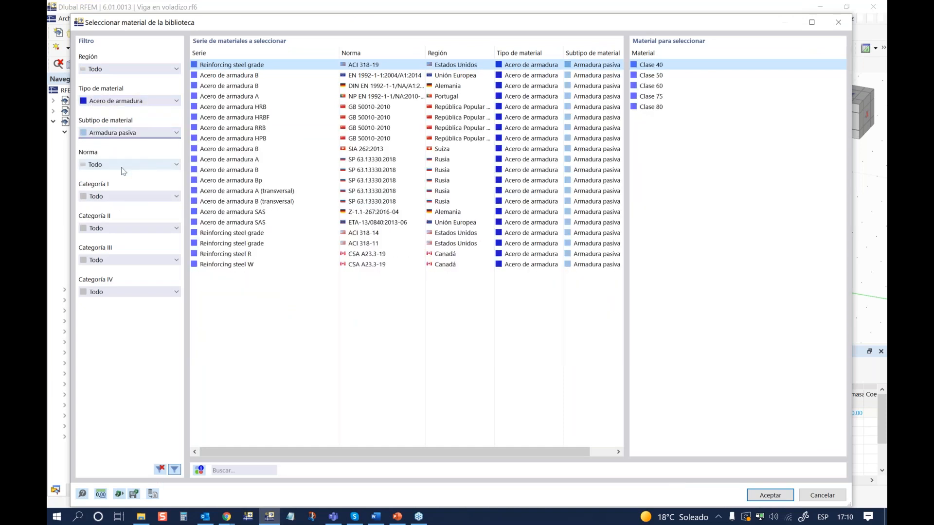
left_click(125, 166)
left_click(108, 232)
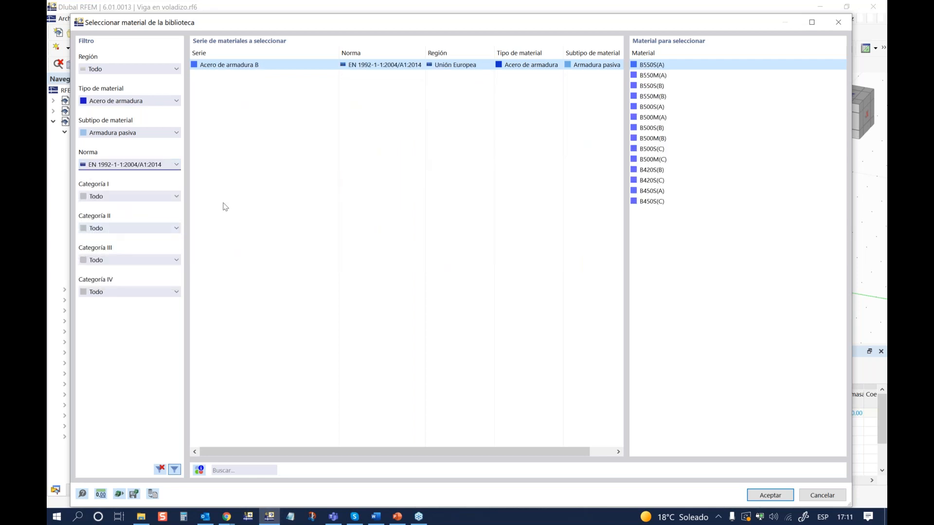
Choose reinforcing steel B500S(A) from the filtered series and accept it as material 2
left_click(648, 108)
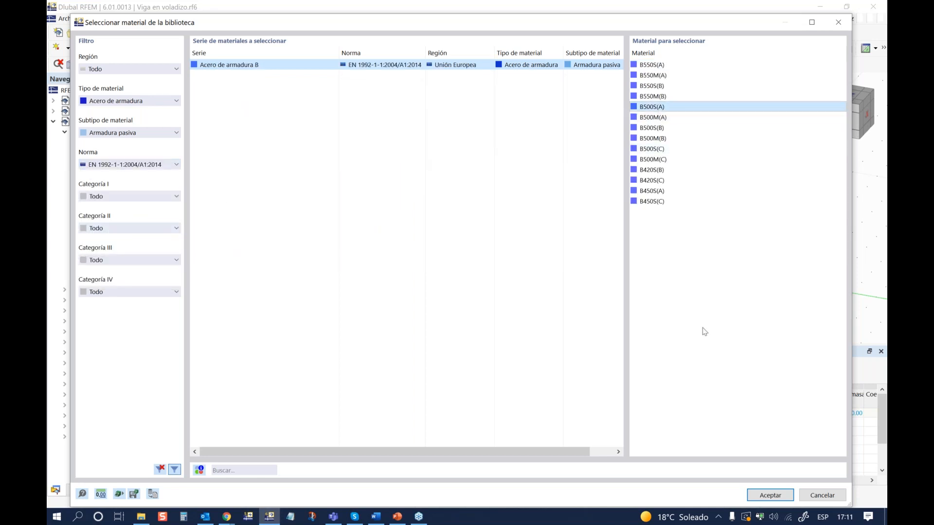
left_click(770, 495)
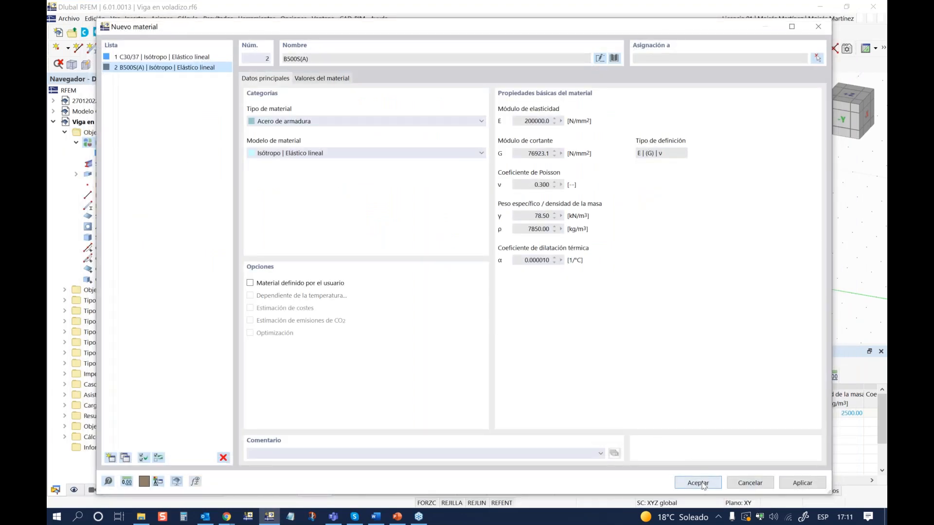
left_click(699, 487)
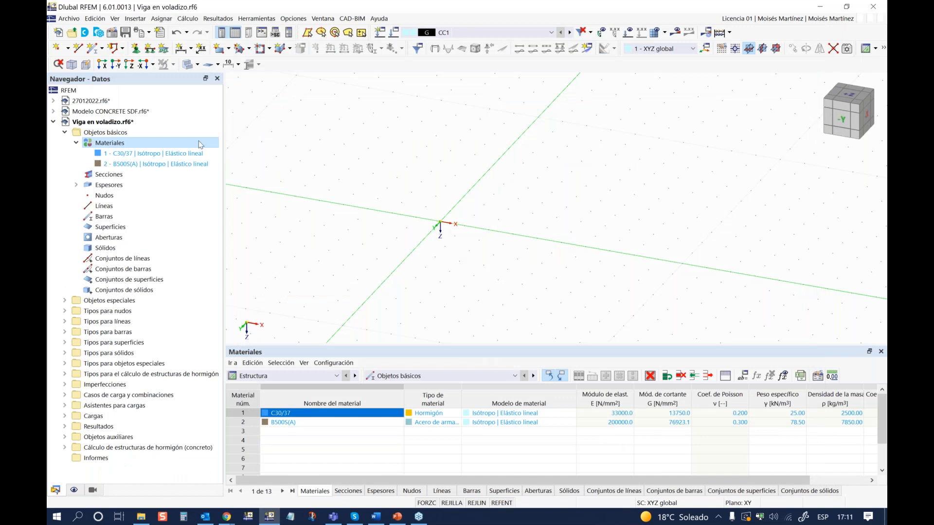
Start a new section and look through the section library's available profile families
right_click(108, 176)
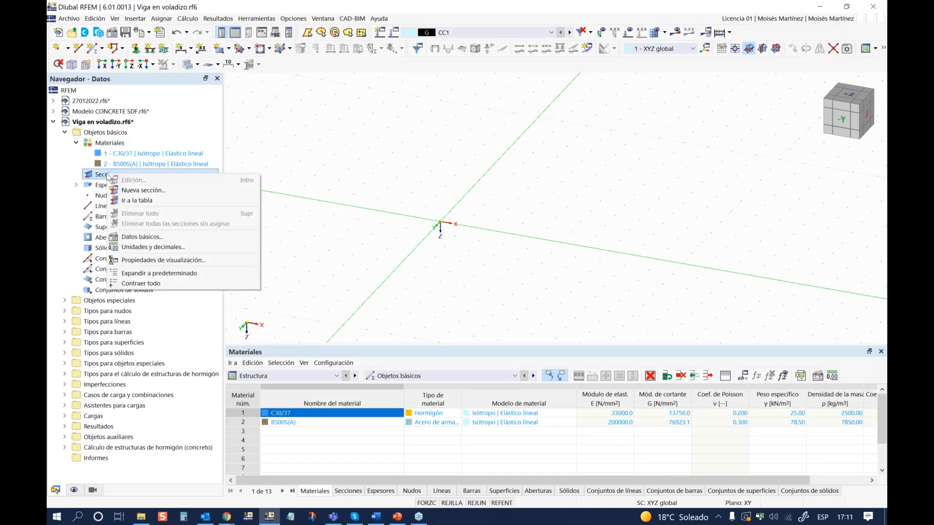
left_click(143, 190)
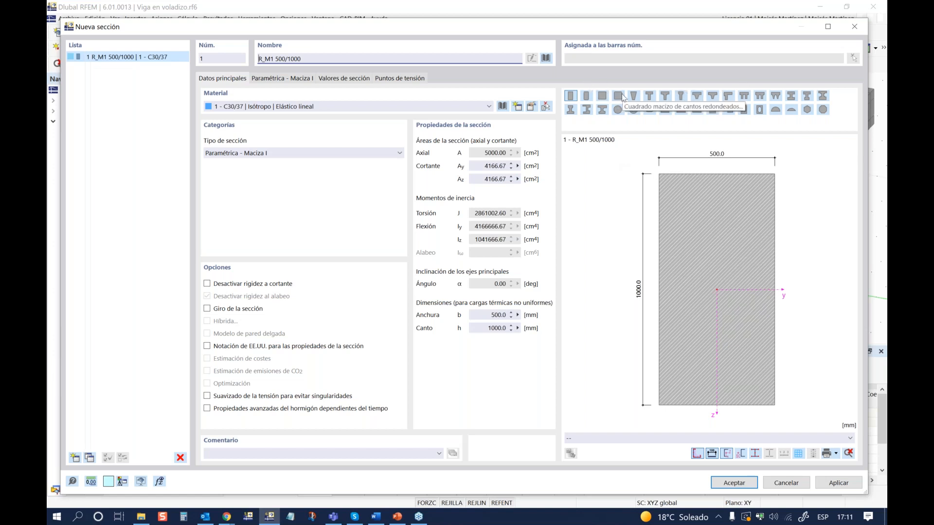
left_click(546, 58)
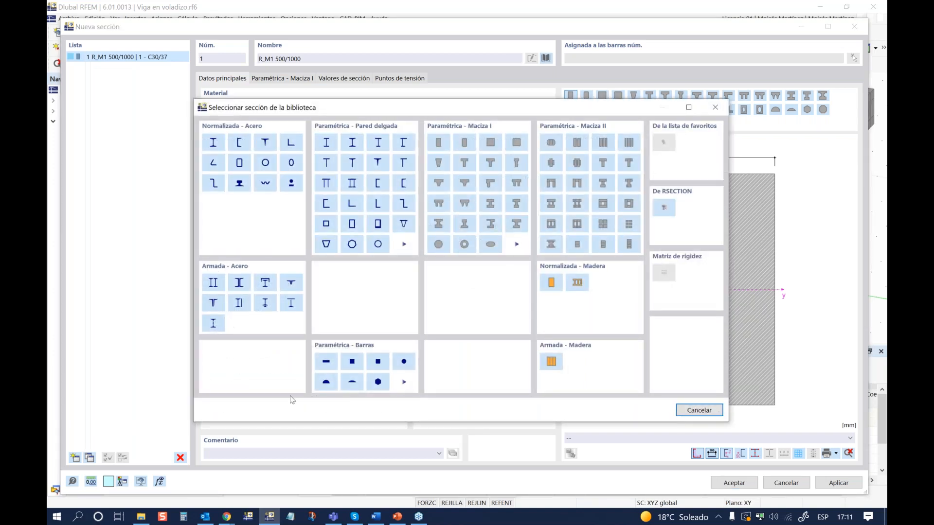
left_click_drag(349, 109, 256, 100)
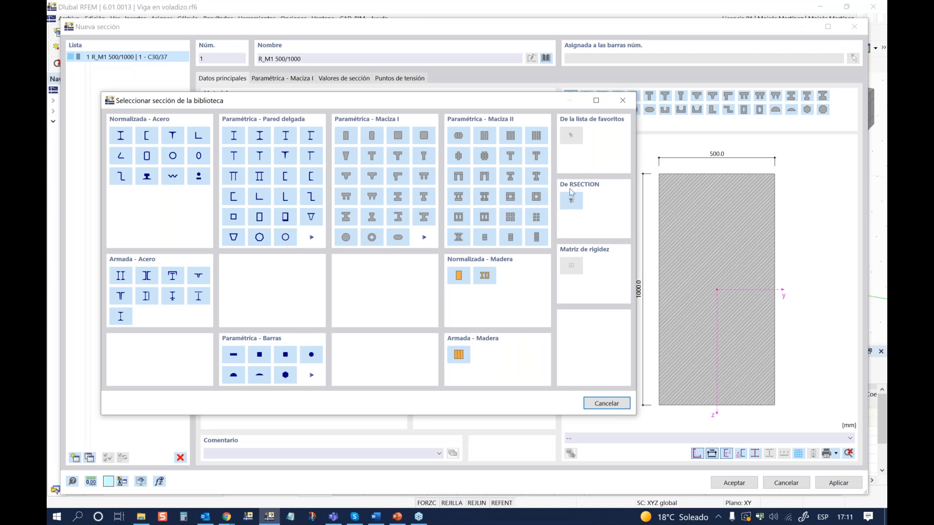
left_click(623, 100)
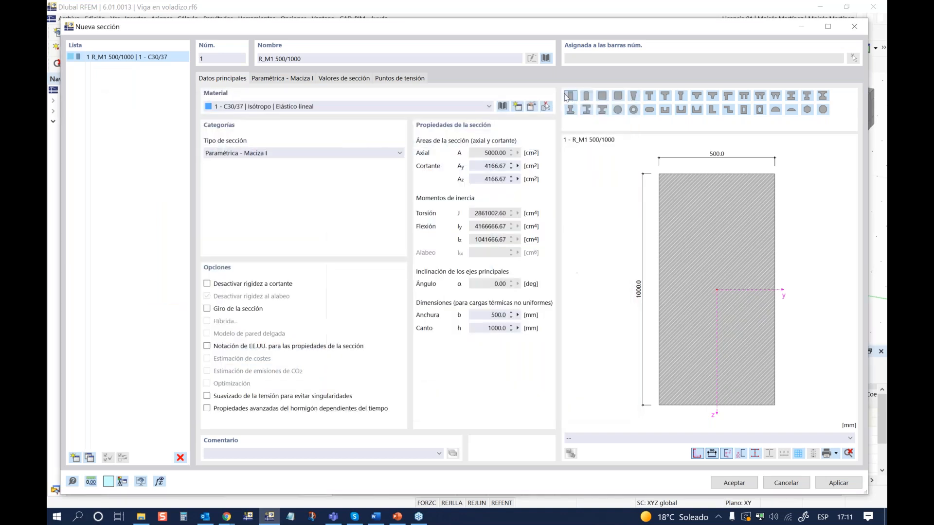
Set the solid rectangular C30/37 section to 300 mm width and 450 mm height, and accept it
left_click(270, 82)
left_click_drag(276, 113, 307, 114)
type("300")
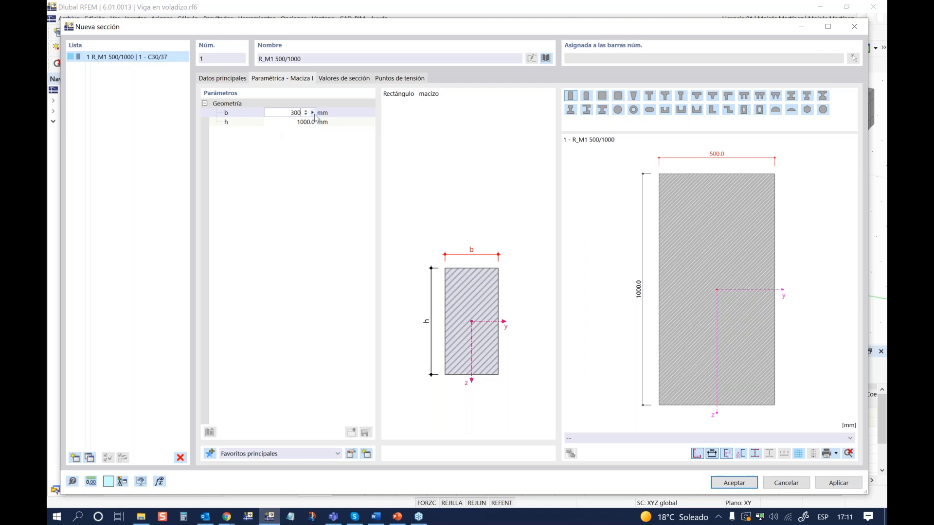
left_click(289, 122)
type("450")
key("Return")
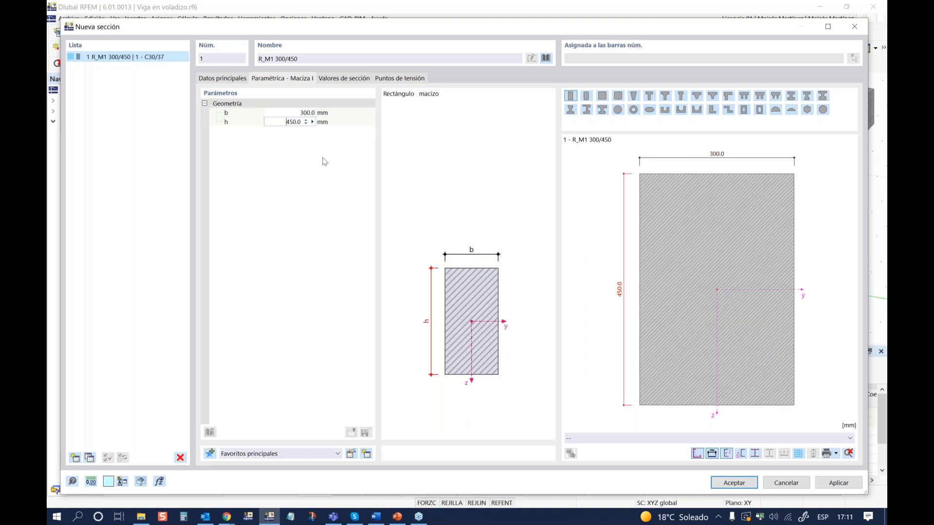
left_click(729, 486)
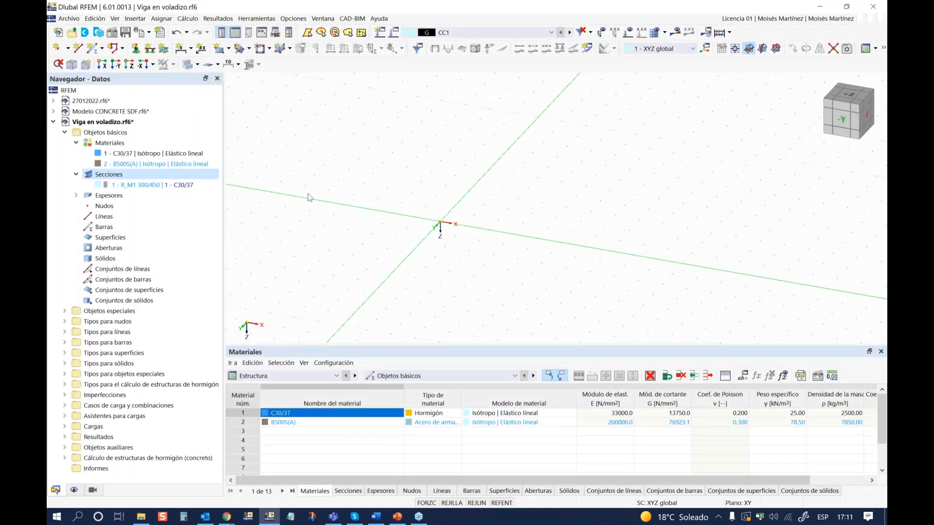
Start a new individual member and set its member type to Viga
middle_click_drag(451, 182, 434, 161)
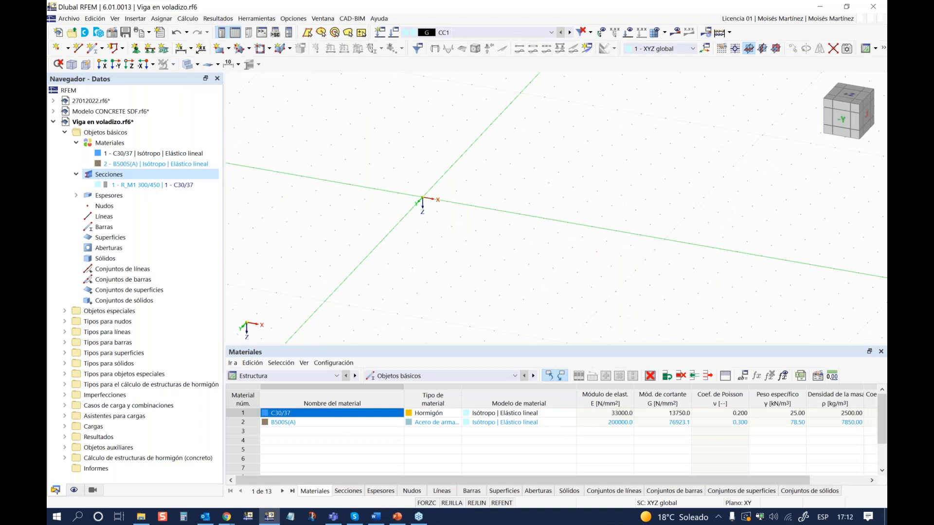
middle_click_drag(456, 234, 414, 232, "ctrl")
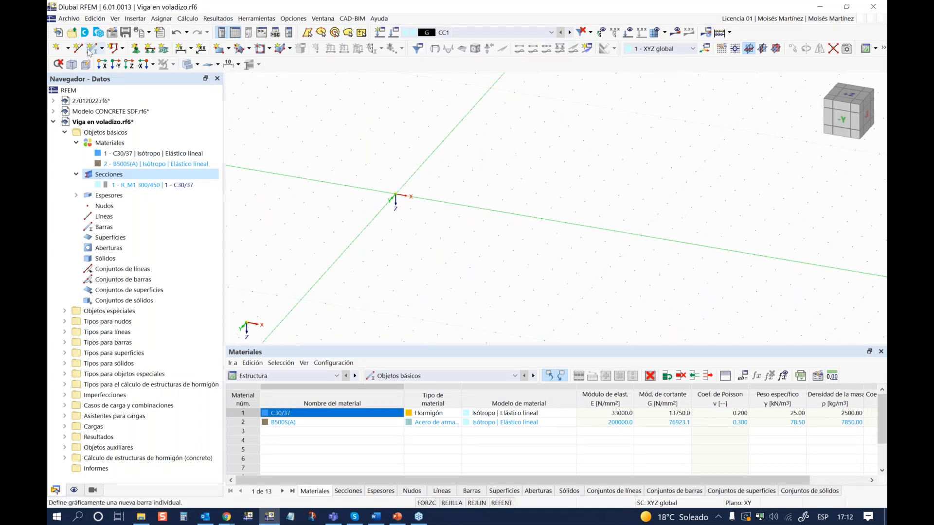
left_click(89, 53)
left_click(403, 200)
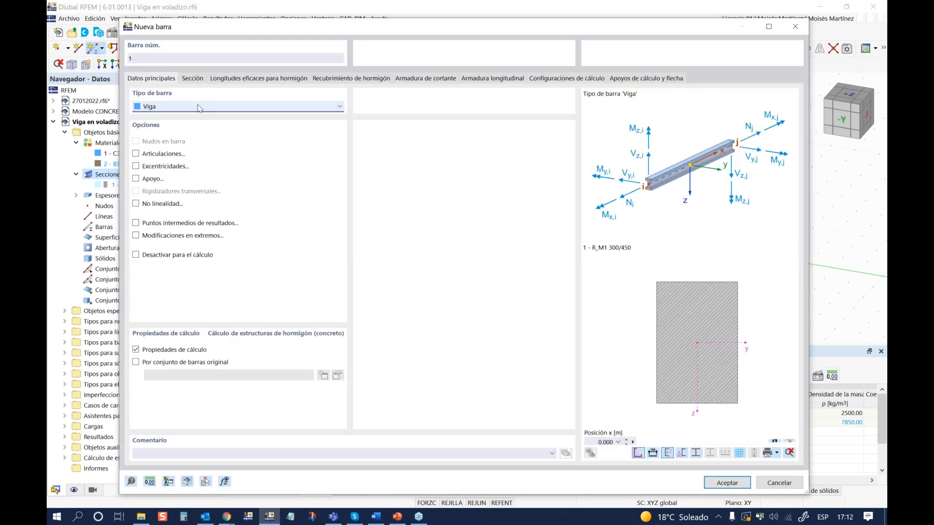
left_click(199, 108)
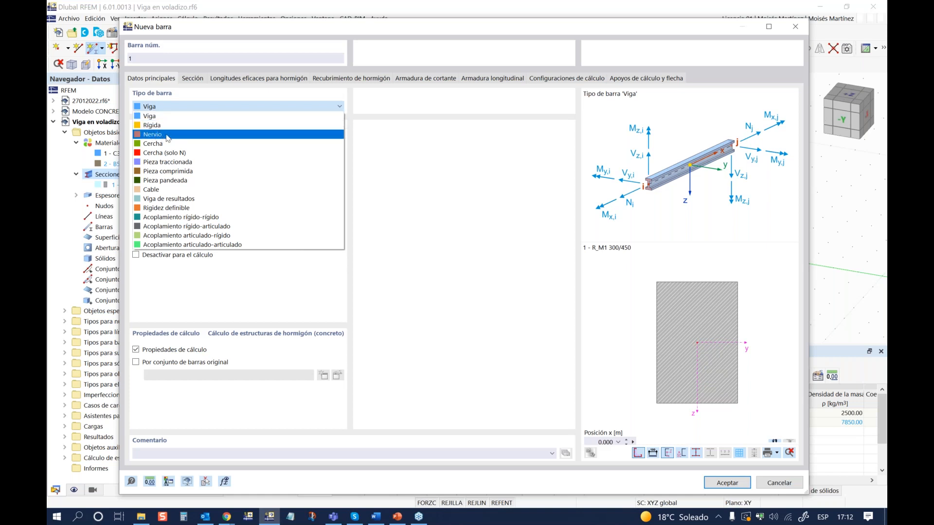
left_click(162, 117)
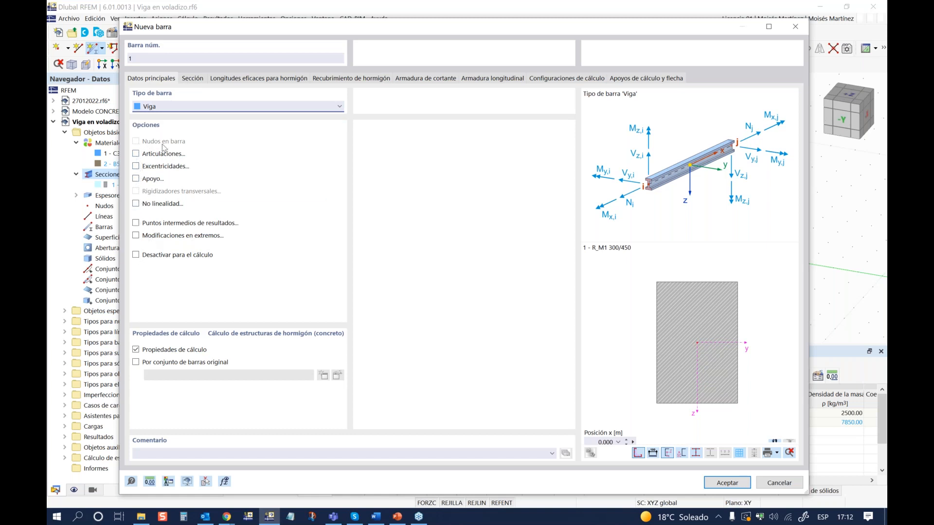
Try tapered section distributions for the member, at both ends with Superior alignment and at the member start only
left_click(193, 79)
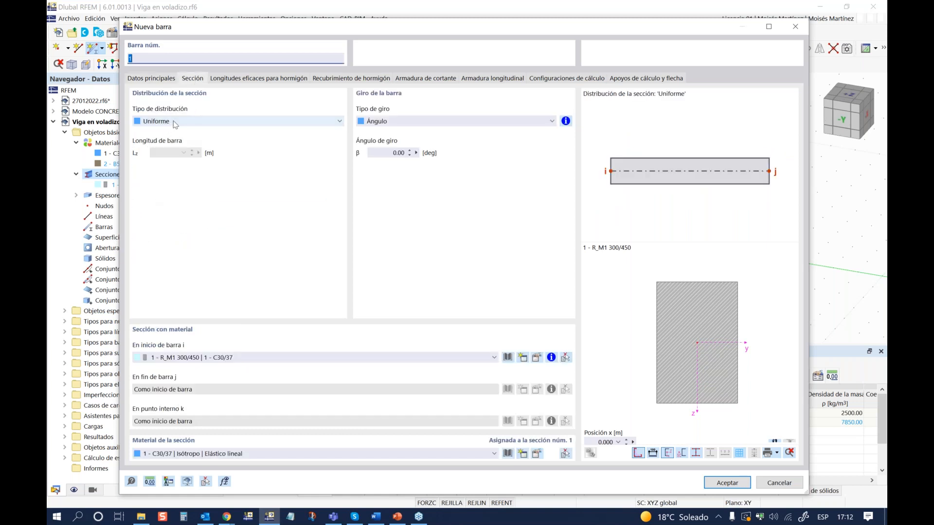
left_click(174, 122)
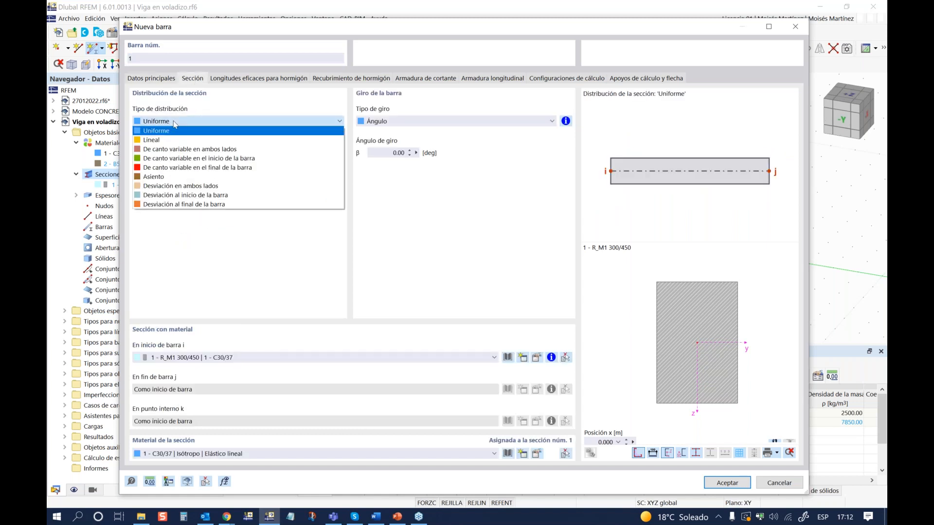
left_click(170, 153)
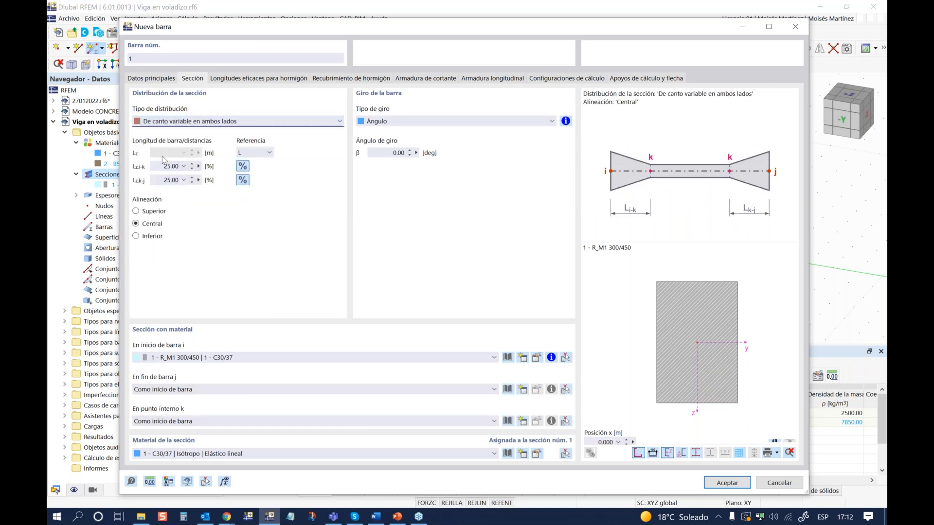
left_click(136, 211)
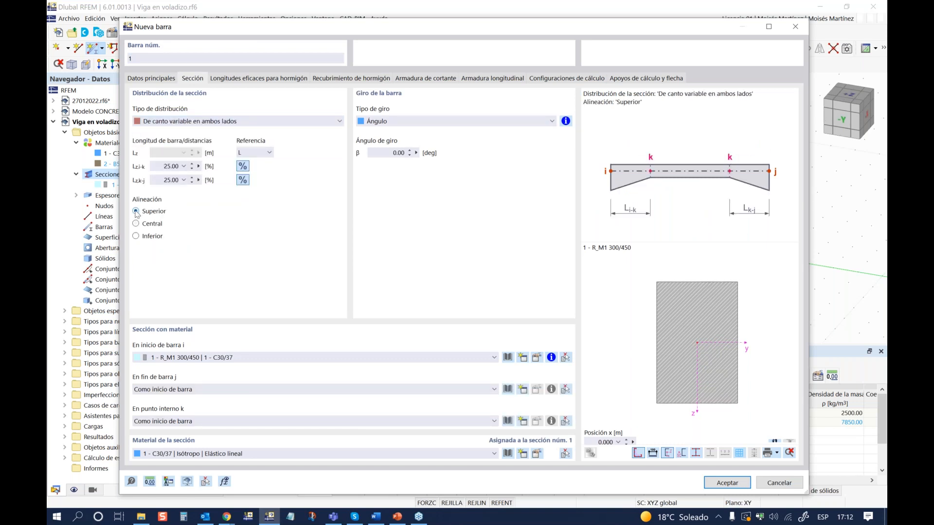
left_click(184, 121)
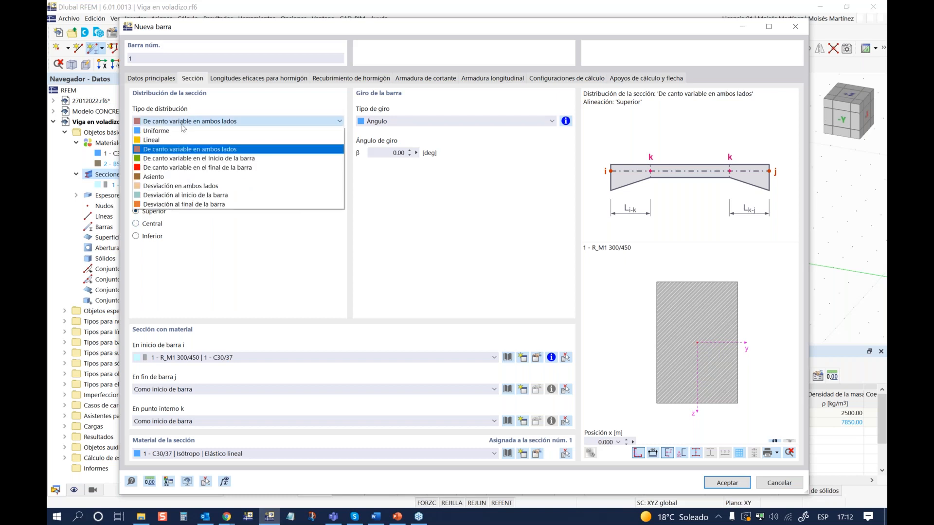
left_click(186, 160)
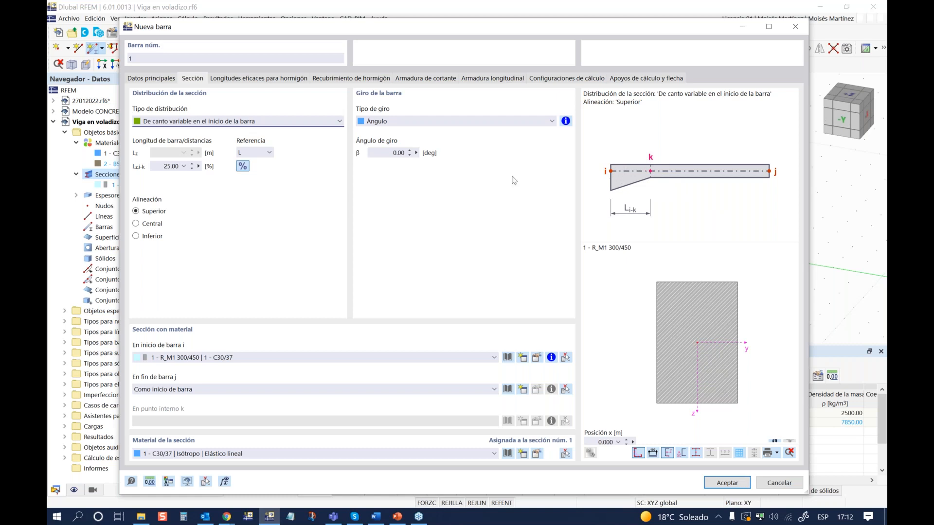
Try the section distribution Desviación al final de la barra, comparing the Inferior and Superior alignments
left_click(285, 120)
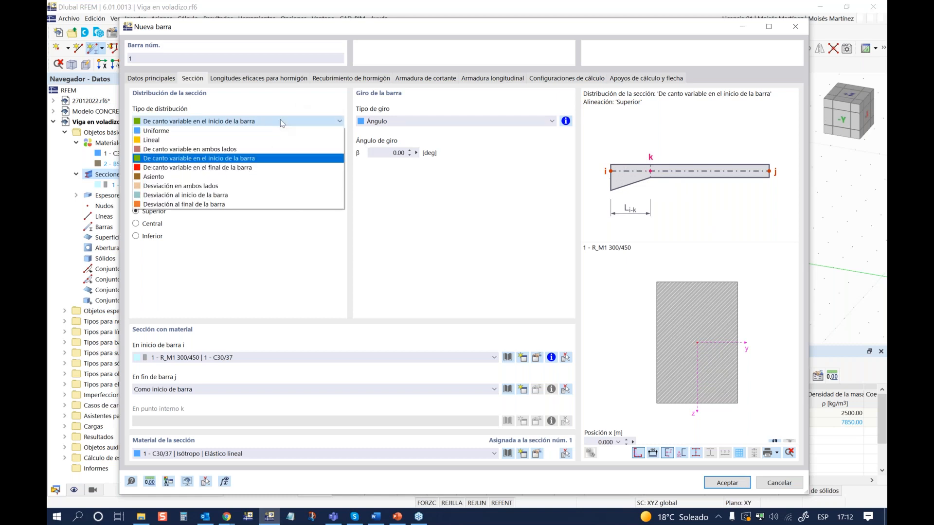
left_click(221, 205)
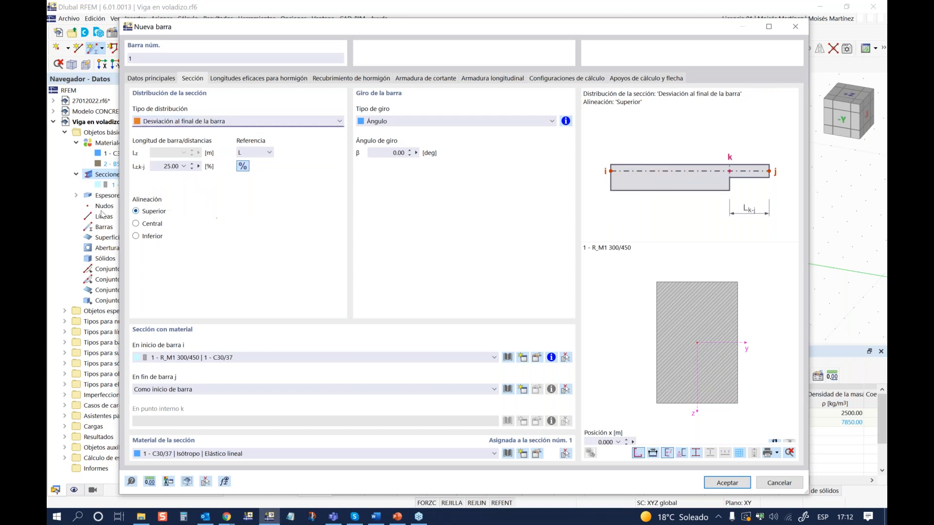
left_click(136, 236)
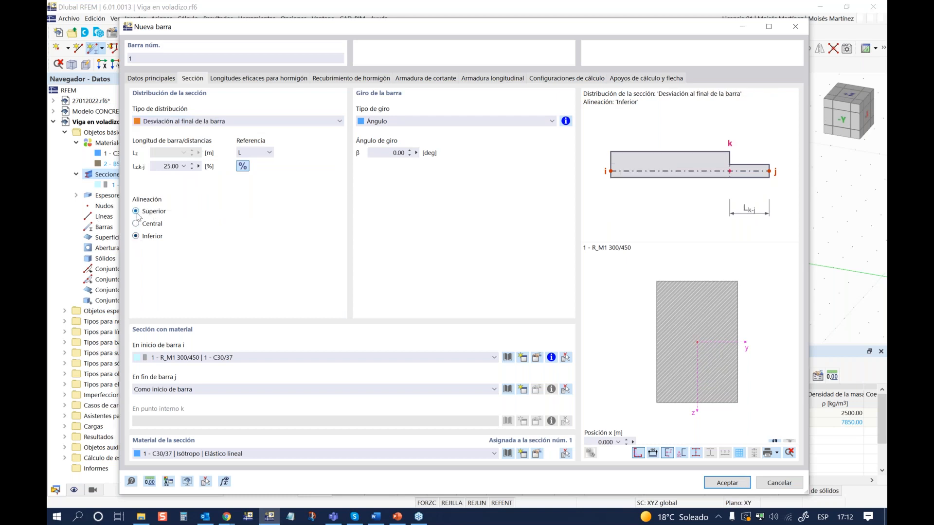
left_click(137, 212)
left_click(137, 236)
left_click(136, 213)
Set the section distribution to Uniforme and place the beam from the origin to X = 8 m along the X axis
left_click(176, 131)
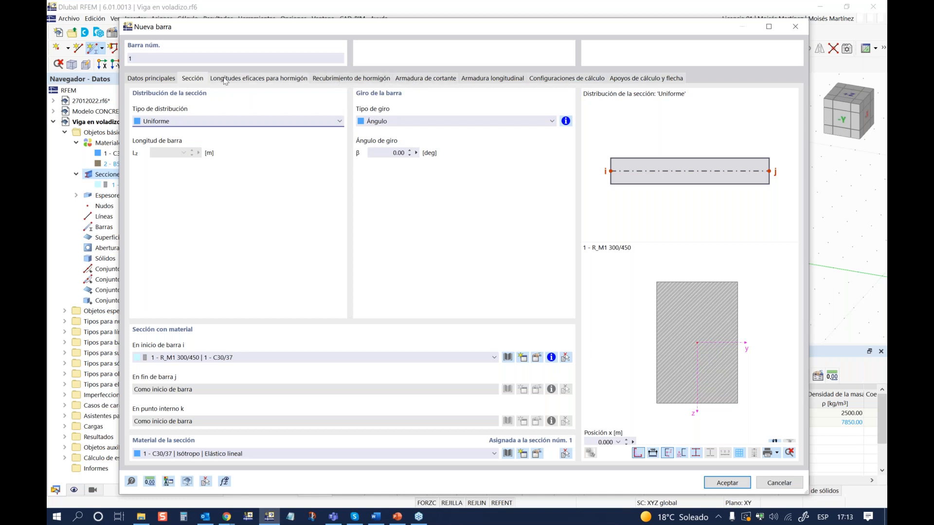
left_click(727, 483)
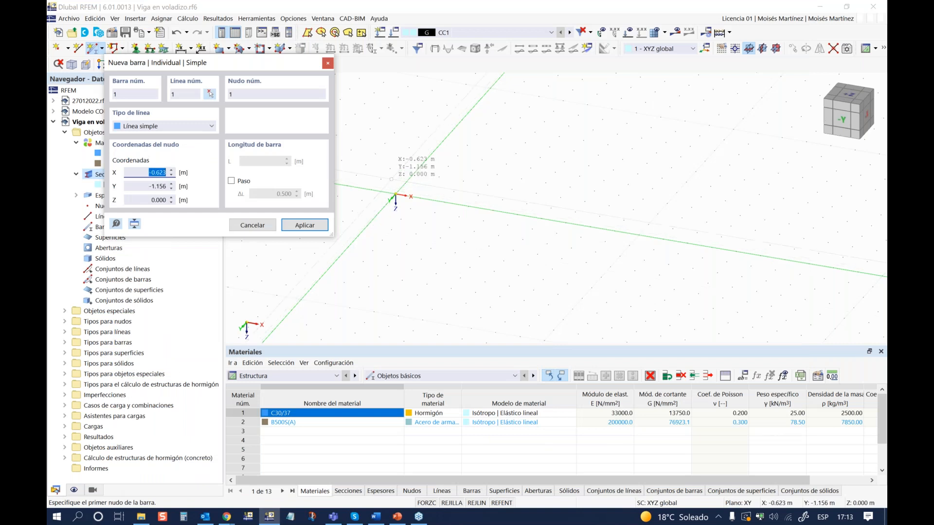
left_click(395, 189)
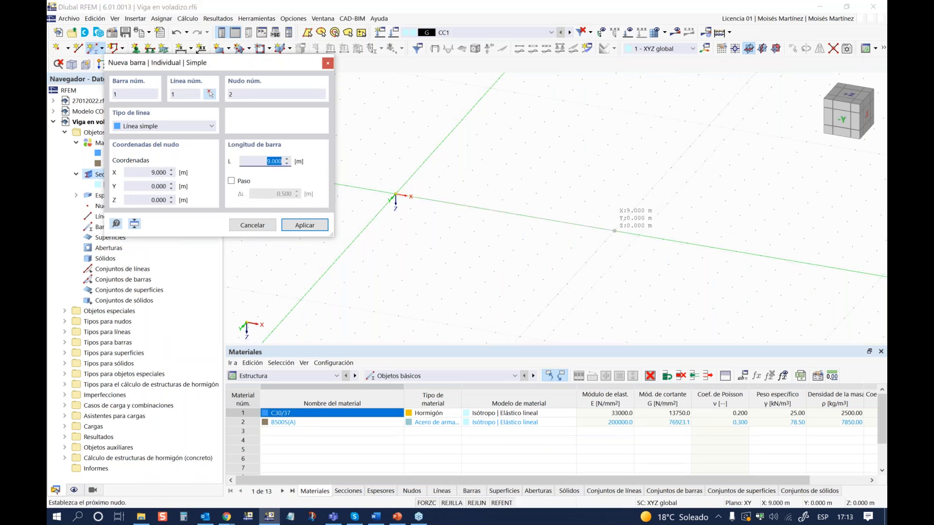
left_click(617, 198)
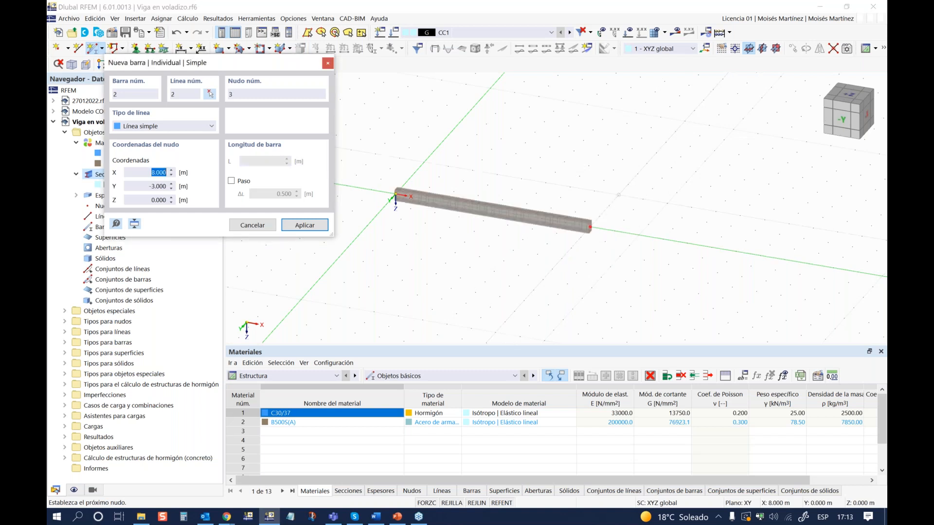
key("Escape")
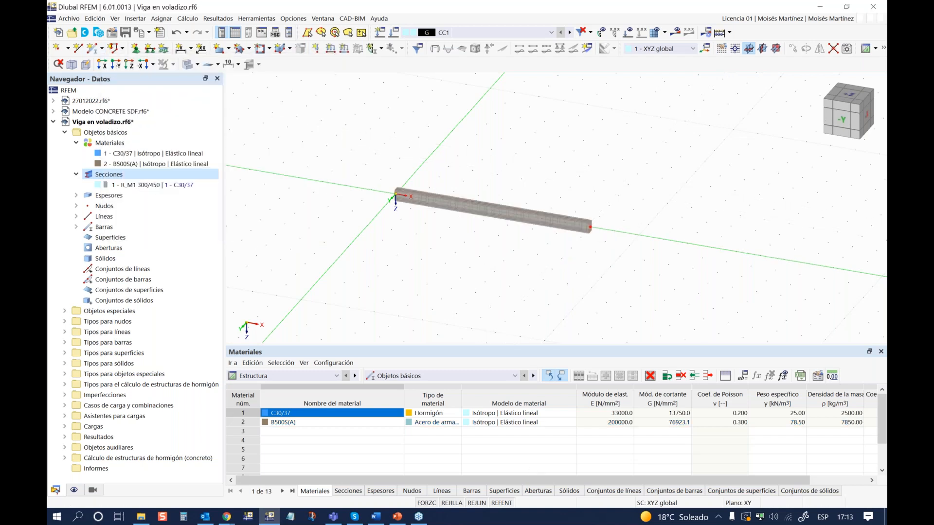
Display the model in transparent mode and examine the reinforcement cage along the beam
left_click(453, 506)
left_click(452, 507)
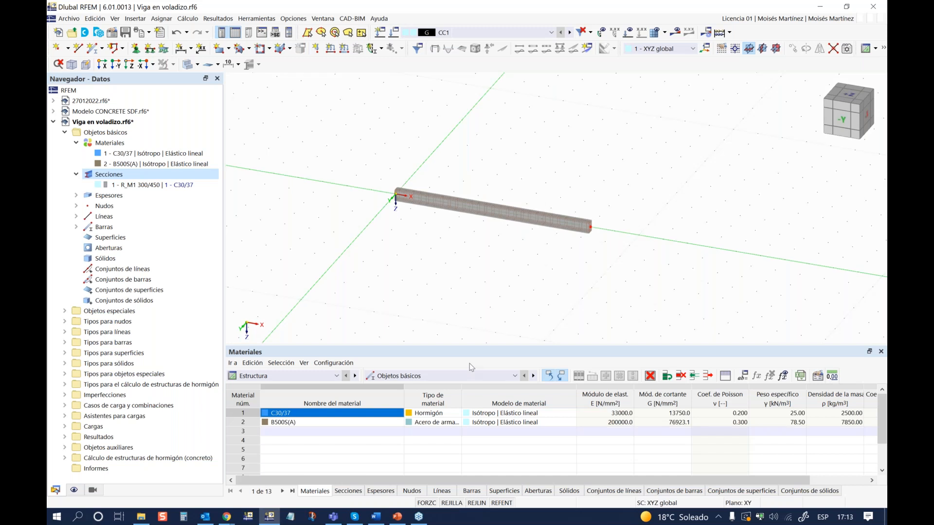
middle_click_drag(468, 291, 515, 320, "ctrl")
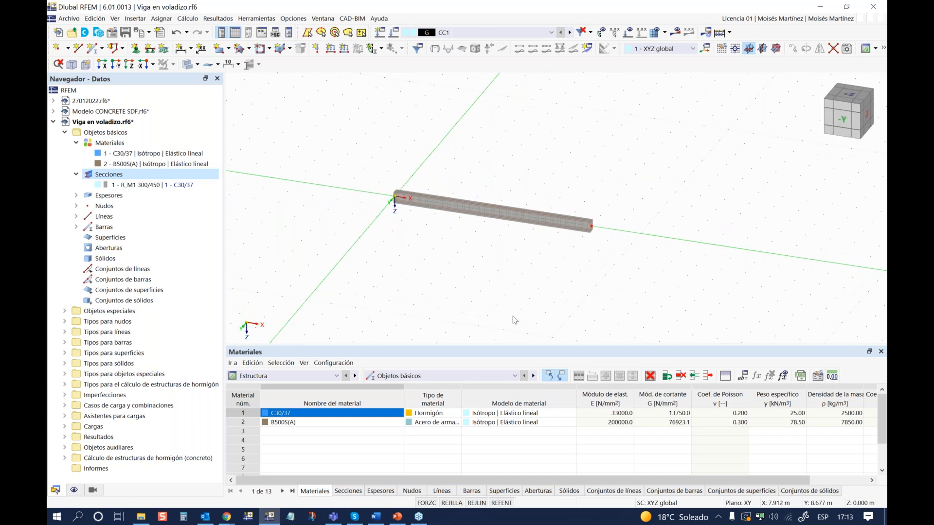
scroll(431, 249, "up", 5)
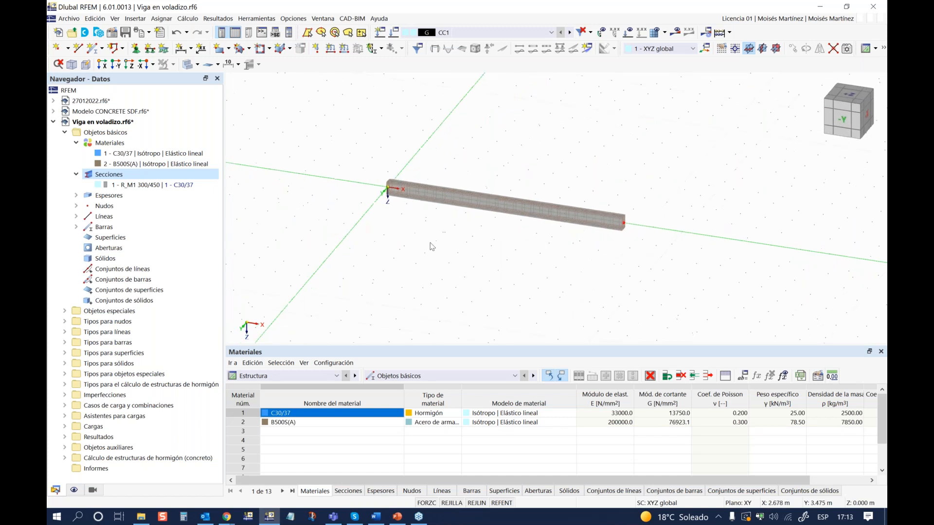
middle_click_drag(431, 248, 476, 258, "ctrl")
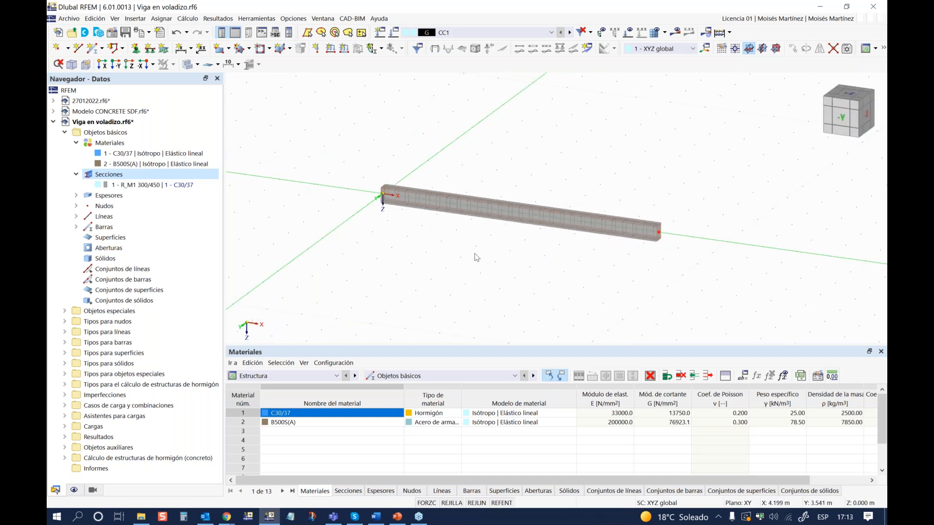
left_click(188, 67)
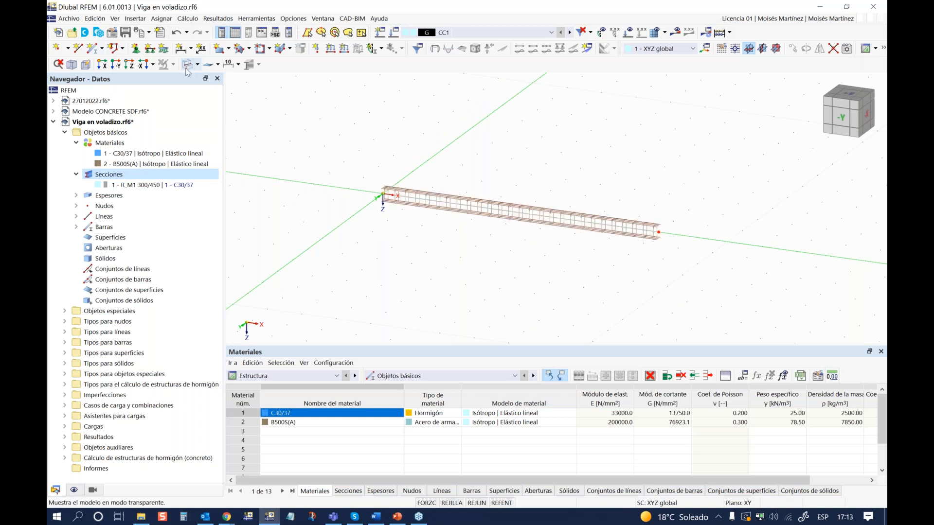
scroll(496, 213, "up", 2)
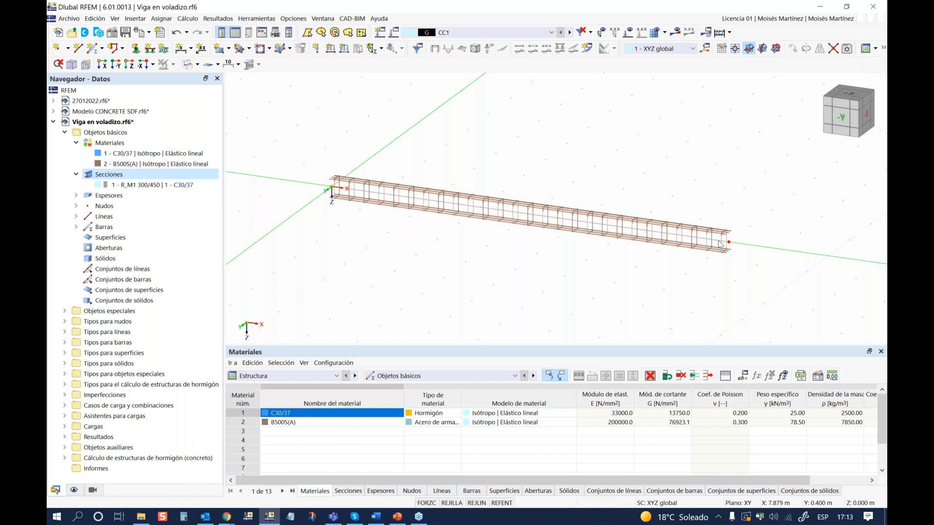
scroll(591, 258, "up", 1)
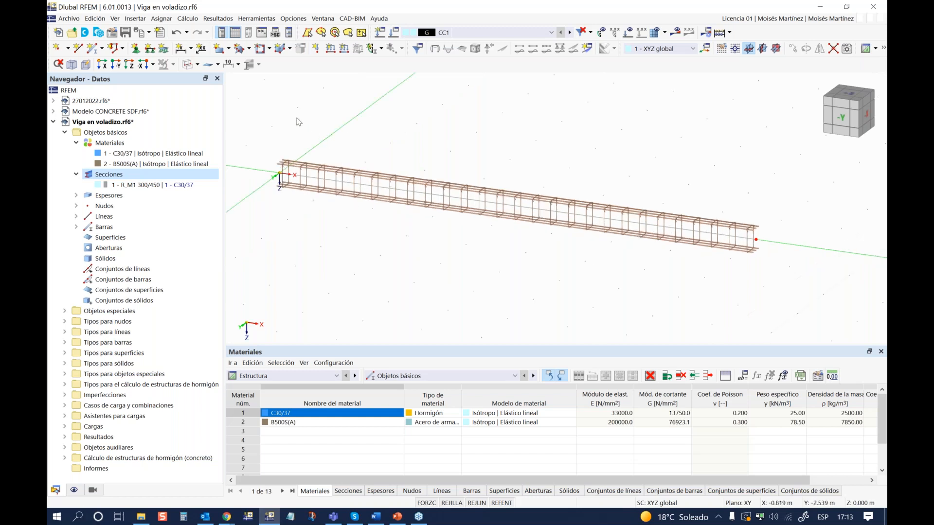
middle_click_drag(387, 256, 315, 164, "ctrl")
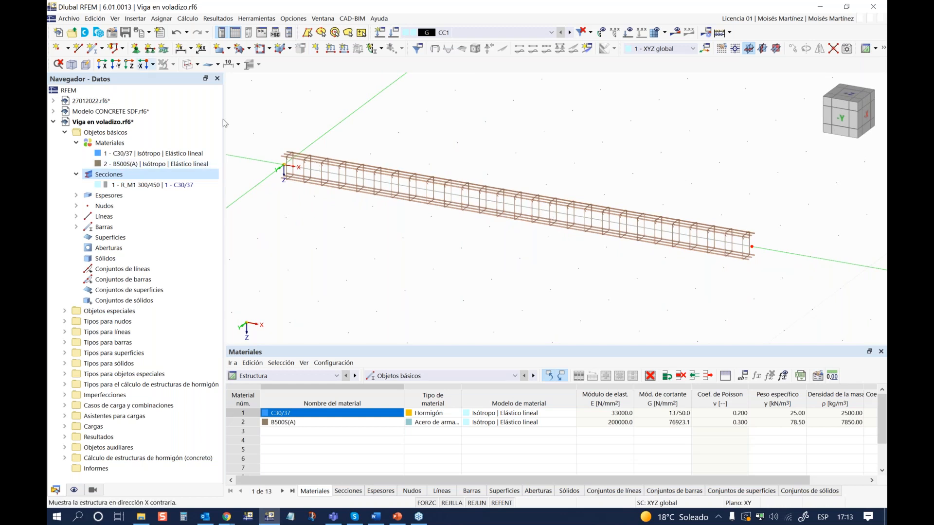
middle_click_drag(612, 219, 639, 219)
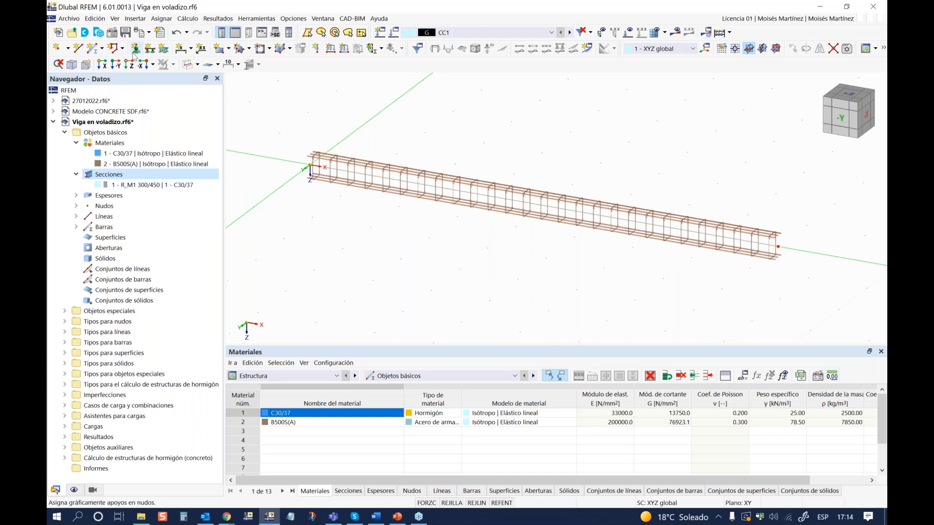
Toggle the rotational restraints φX and φY of nodal support 1 and assign the support to the beam's node at the origin
left_click(136, 49)
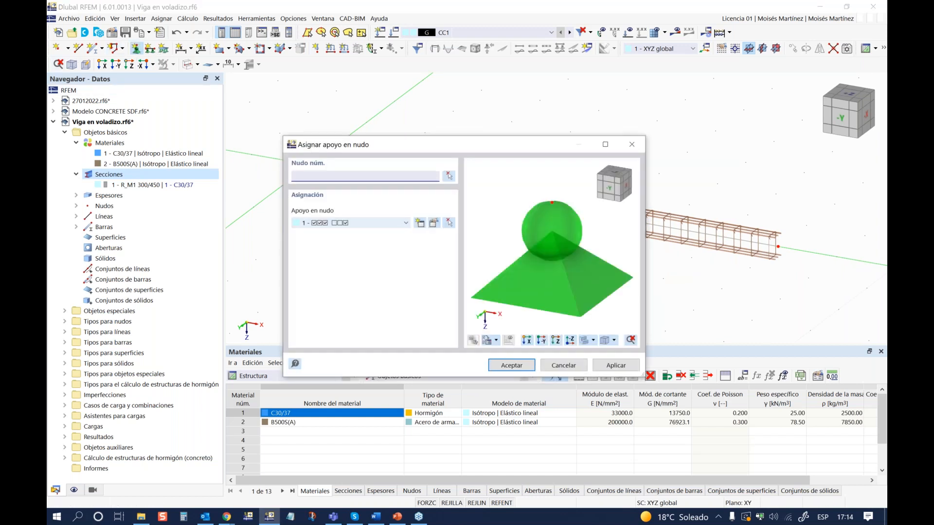
left_click(435, 224)
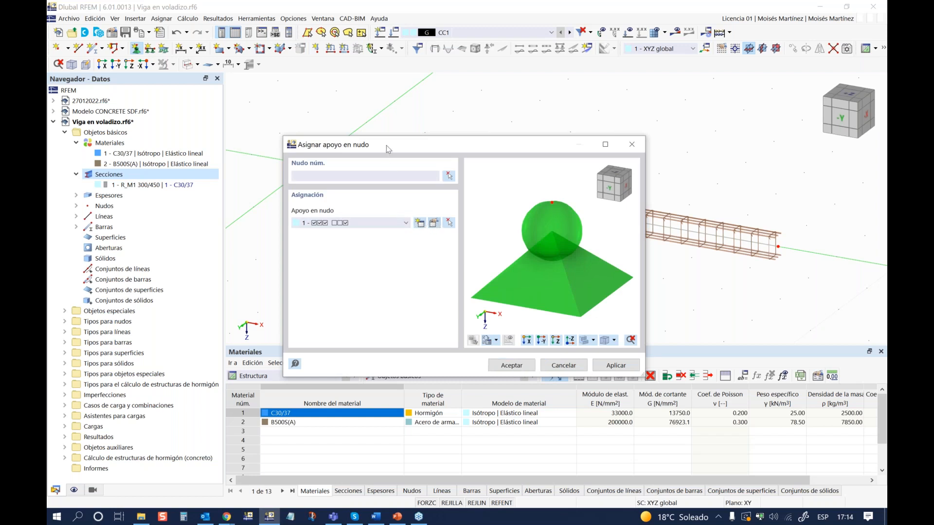
left_click(434, 223)
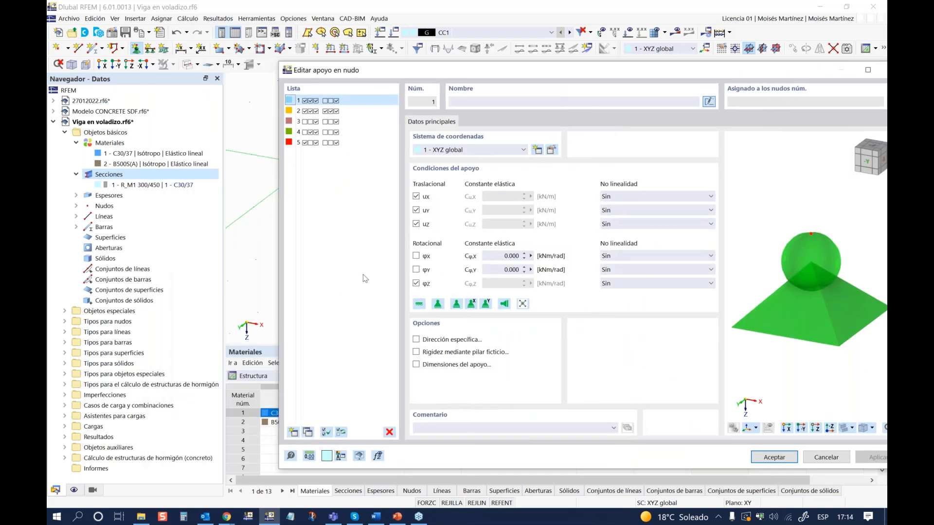
left_click(416, 270)
left_click(416, 256)
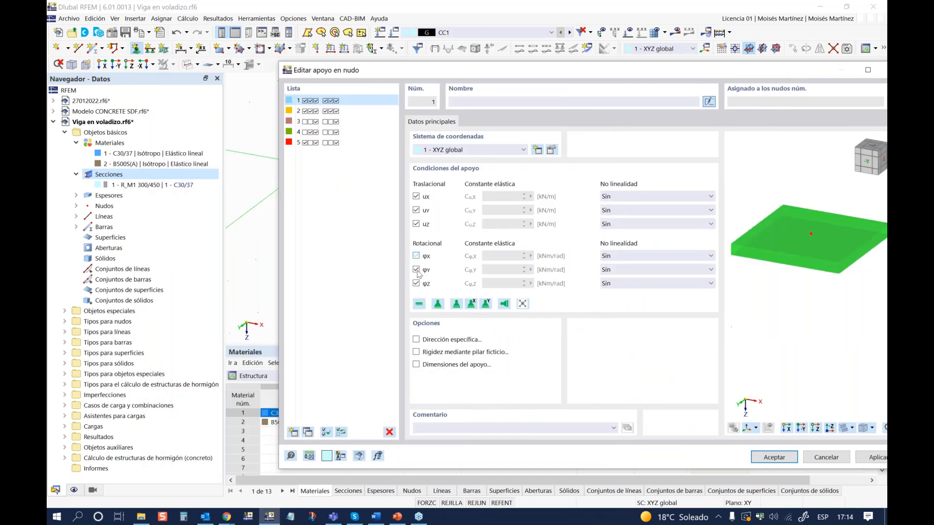
left_click(416, 270)
left_click_drag(457, 69, 320, 48)
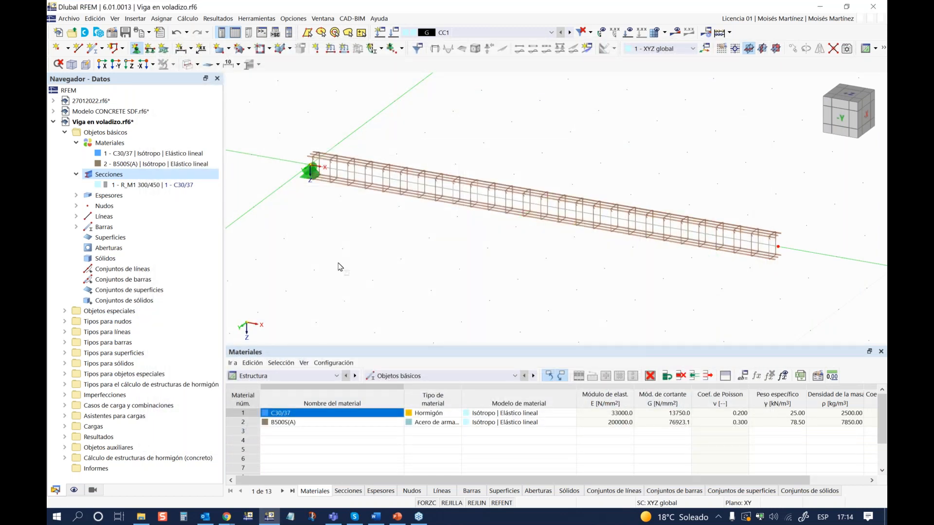
Create an on-member node at 75% of the beam's length from its start, without dividing the member
middle_click_drag(390, 264, 388, 264, "ctrl")
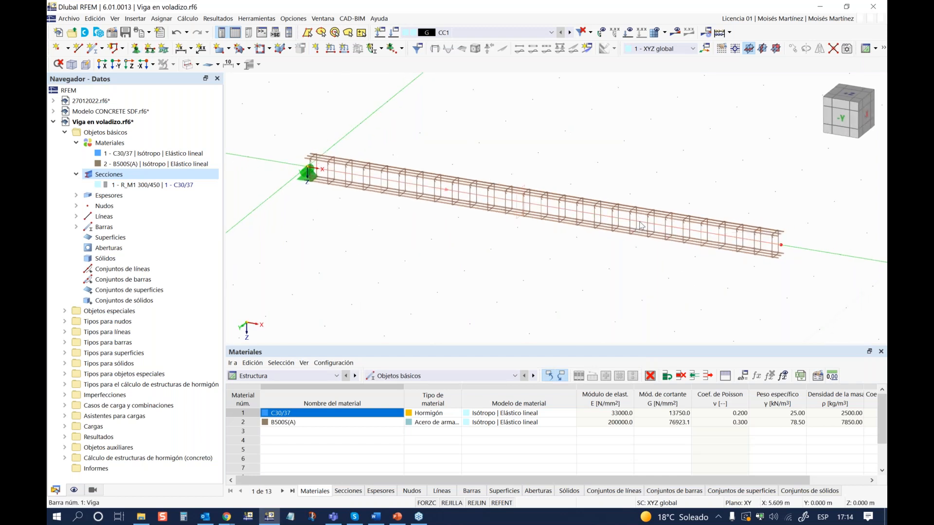
right_click(640, 225)
mouse_move(666, 252)
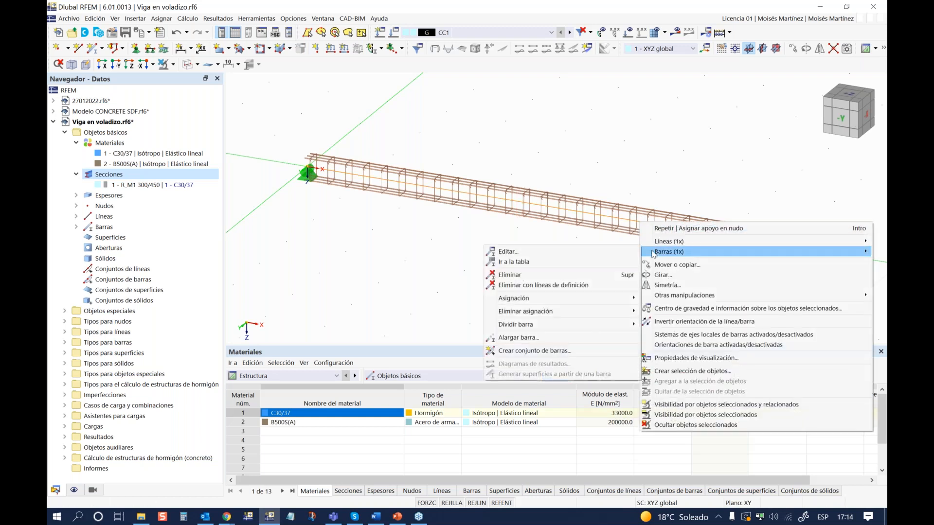
mouse_move(571, 324)
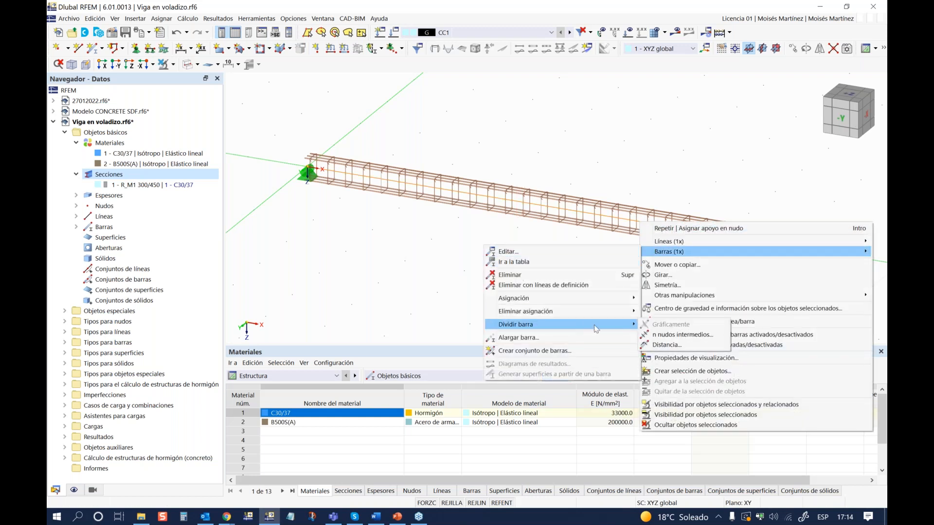
left_click(674, 346)
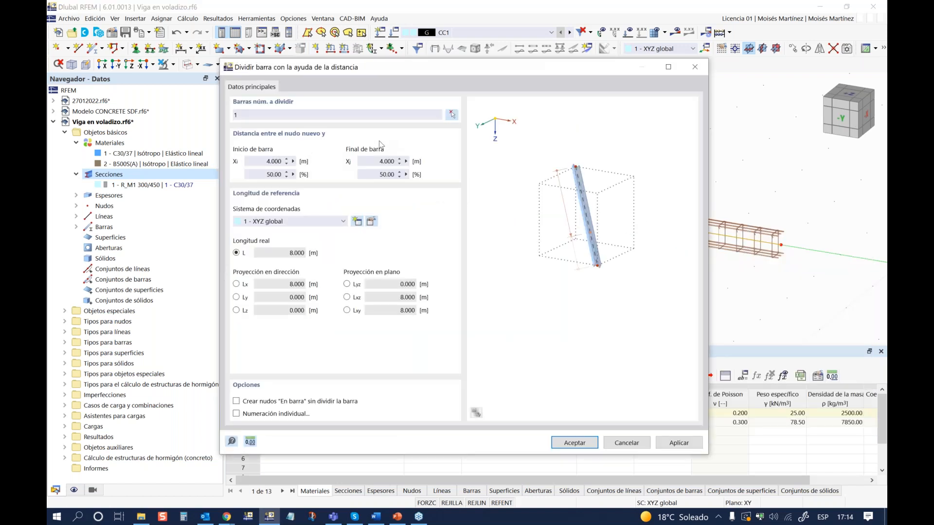
left_click_drag(325, 69, 310, 64)
double_click(275, 169)
type("75")
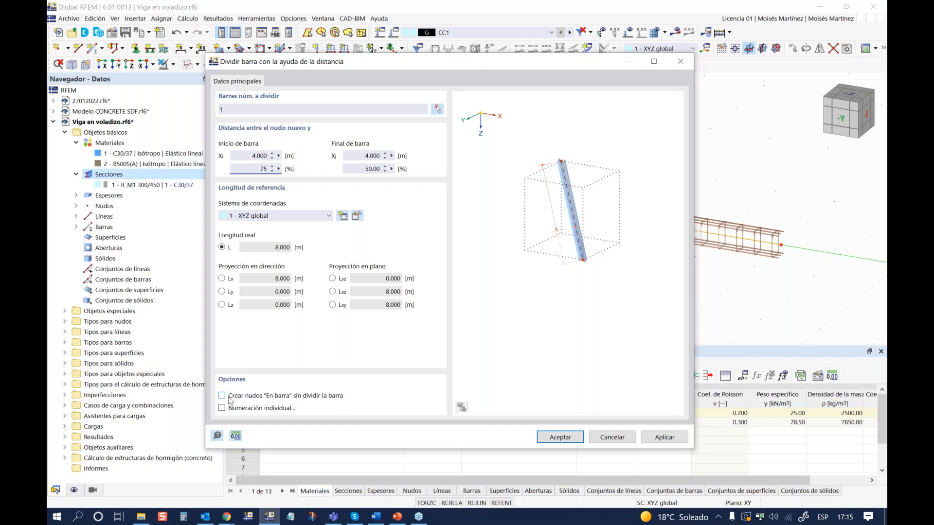
left_click(223, 396)
left_click(559, 438)
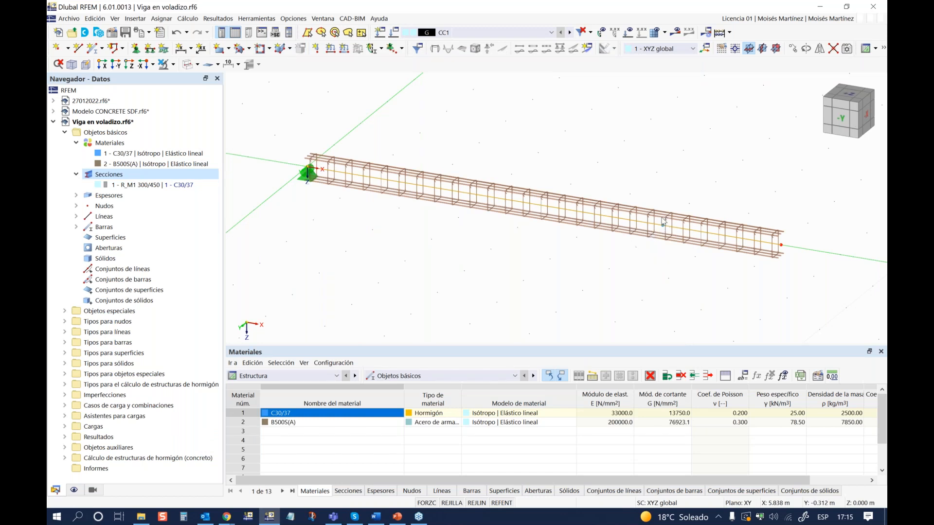
Release the ux translation in nodal support 1 and assign the support to the intermediate node on the beam
scroll(664, 223, "up", 2)
scroll(668, 225, "down", 1)
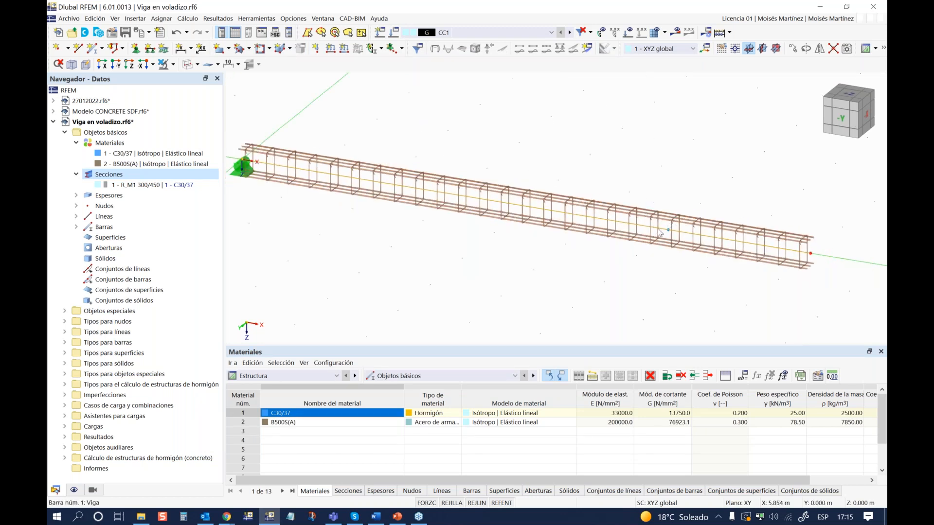
mouse_move(663, 231)
scroll(631, 259, "down", 2)
scroll(574, 265, "up", 1)
middle_click_drag(571, 264, 557, 263)
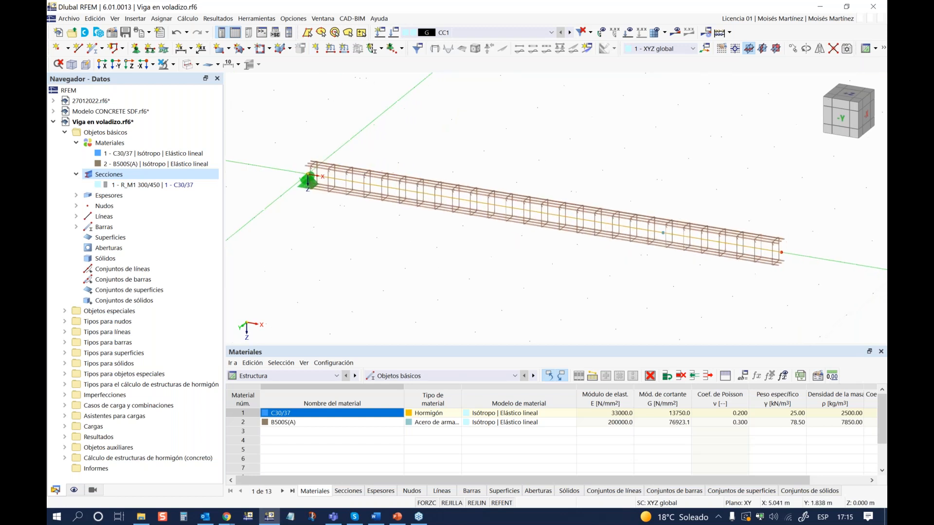
left_click(136, 48)
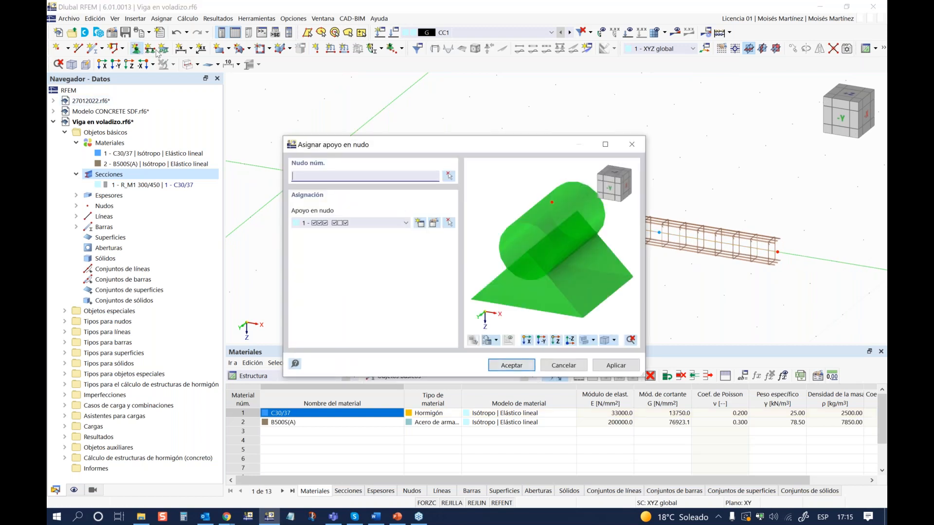
left_click(432, 224)
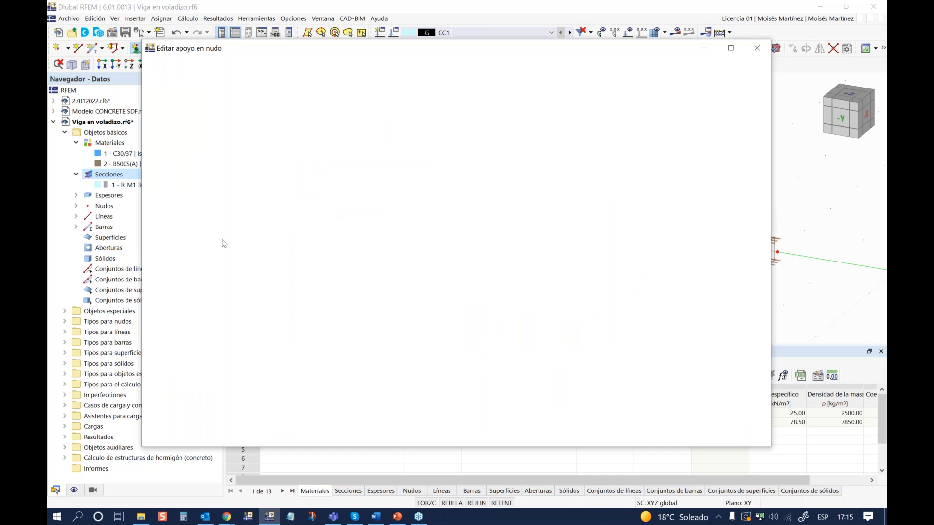
mouse_move(300, 51)
left_mouse_down()
mouse_move(506, 40)
mouse_move(304, 40)
left_mouse_up()
left_click(363, 163)
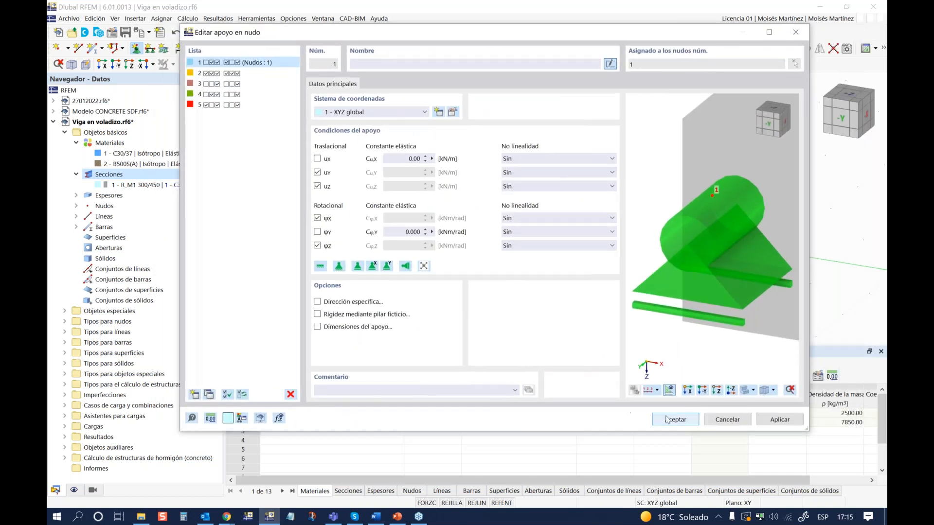
left_click(674, 424)
left_click(512, 367)
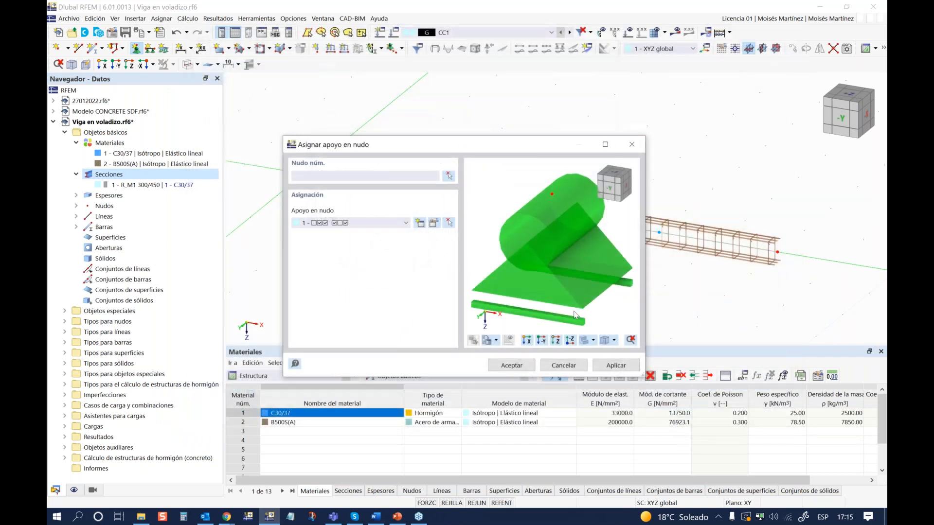
left_click(635, 253)
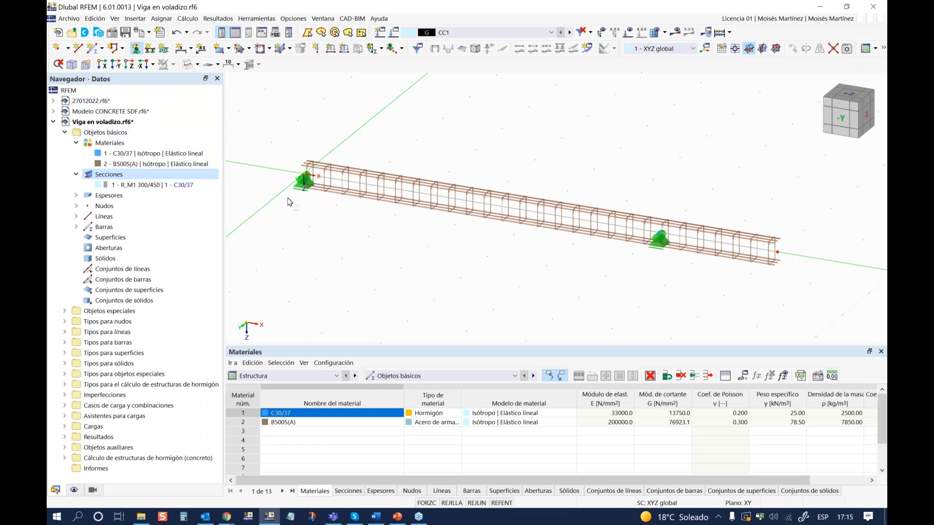
key("Escape")
Adjust the graphic display size of the nodal supports
left_click(302, 184)
left_click(652, 241)
left_click(304, 184)
right_click(304, 182)
mouse_move(404, 265)
left_mouse_down()
mouse_move(499, 265)
mouse_move(279, 289)
mouse_move(418, 280)
mouse_move(396, 279)
left_mouse_up()
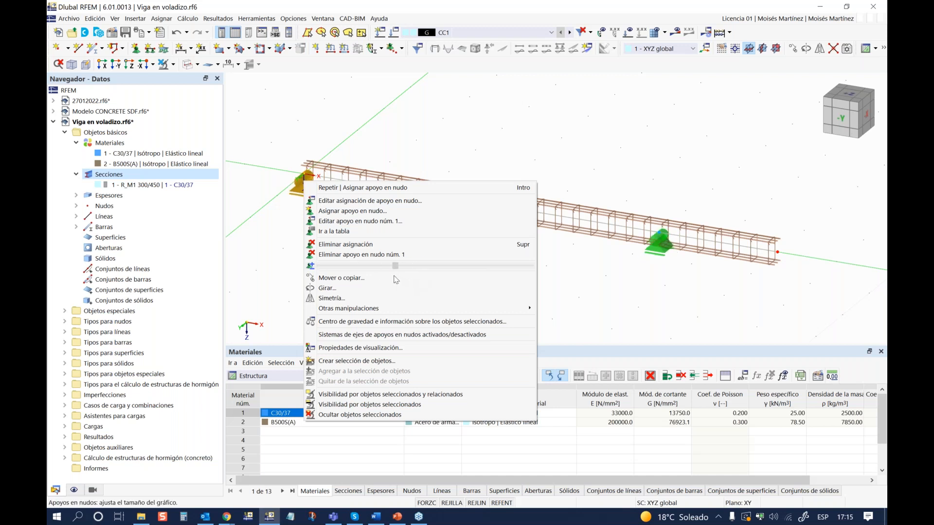
left_click(475, 271)
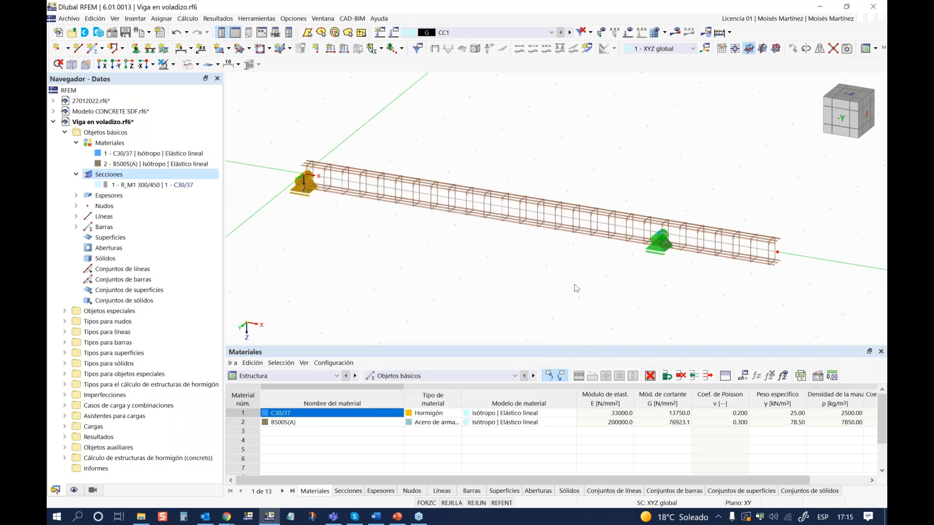
Examine the list of load cases and combinations and the add-ons activated in the model's basic data
scroll(475, 270, "down", 1)
middle_click_drag(440, 267, 469, 254, "ctrl")
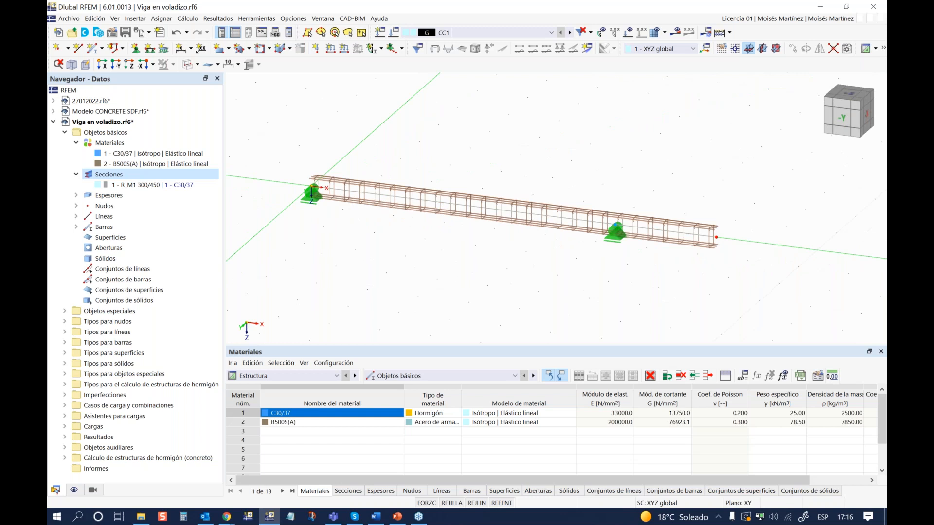
middle_click_drag(457, 267, 449, 264)
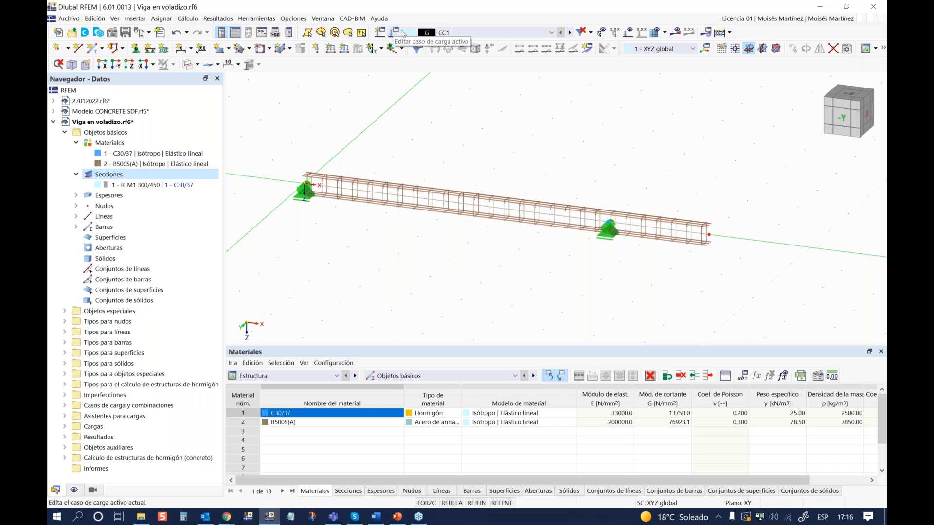
left_click(549, 32)
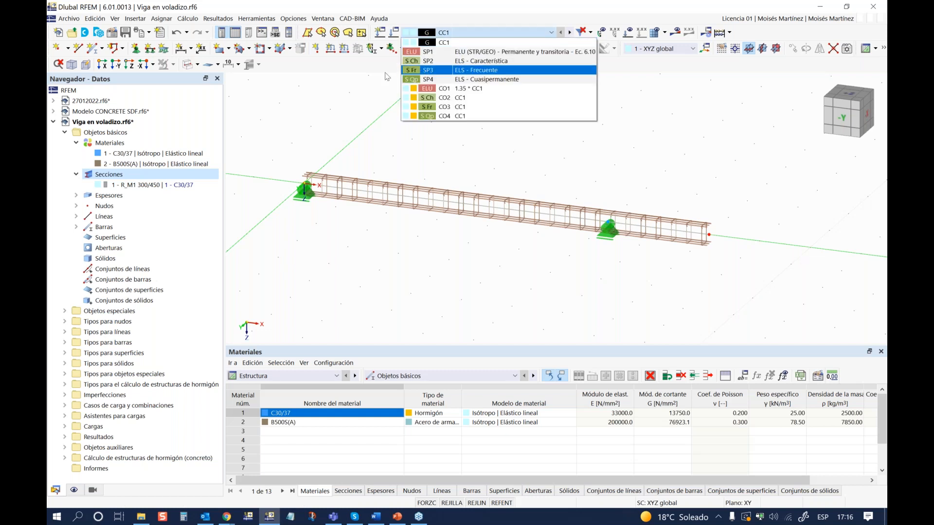
left_click(368, 86)
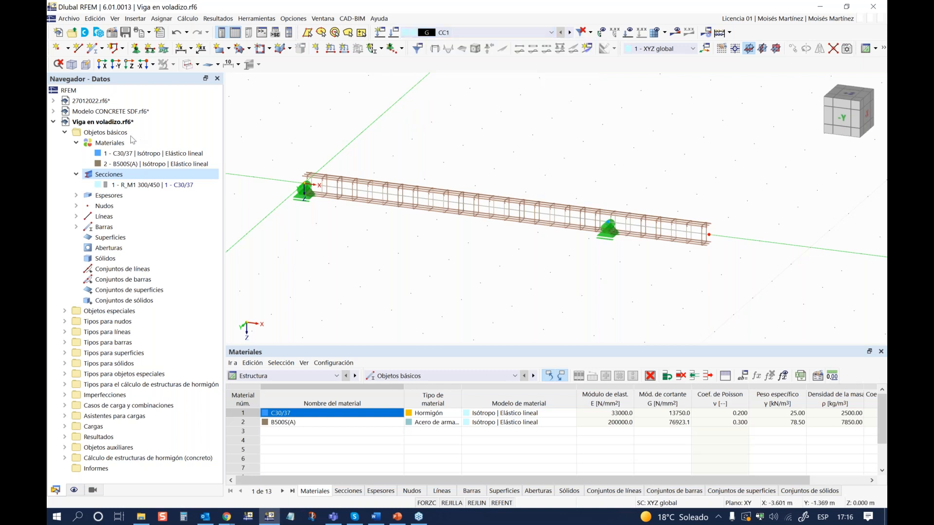
right_click(91, 125)
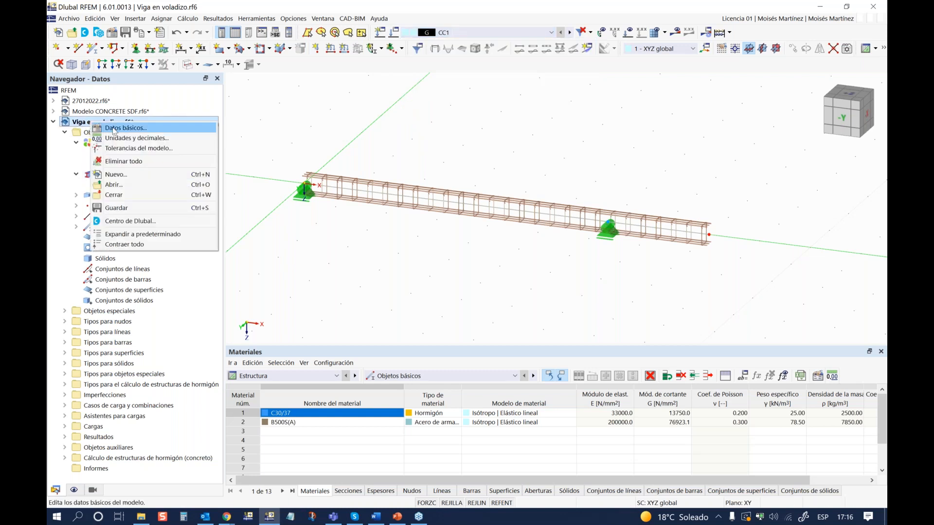
left_click(113, 129)
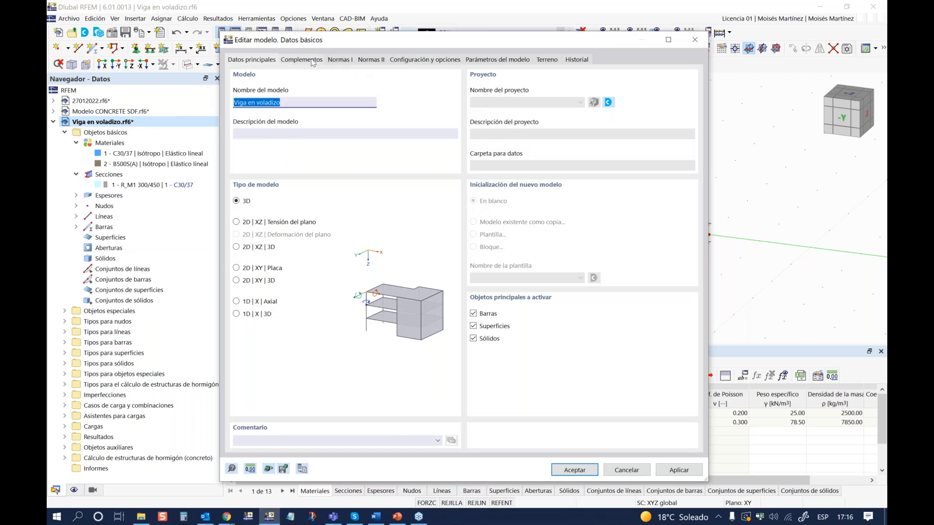
left_click(312, 60)
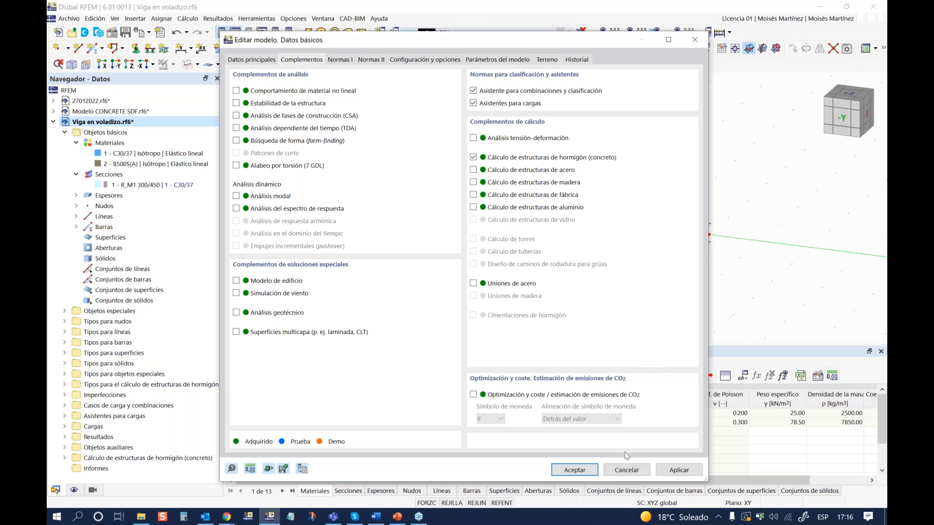
left_click(626, 470)
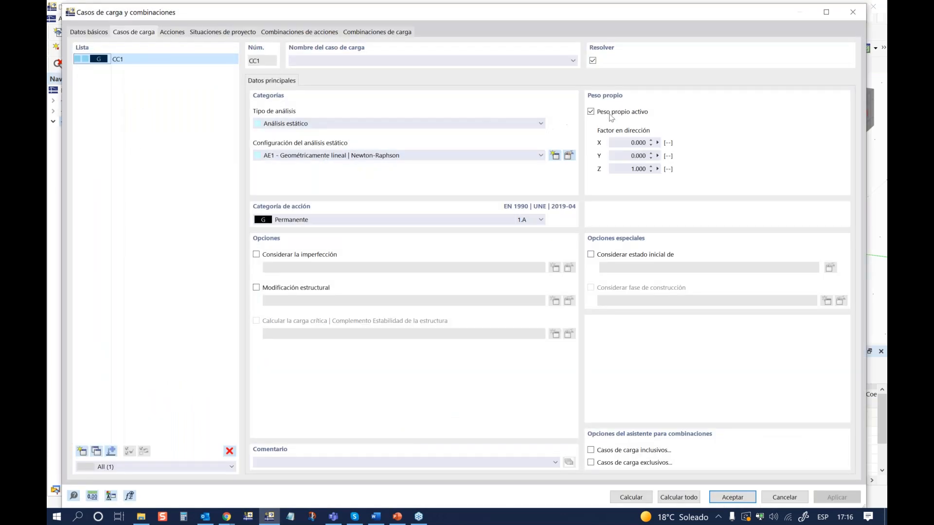
Name load case CC1 PESO PROPIO and add load case CC2 SBU 1 with action category Sobrecargas de uso - categoría A
left_click(331, 62)
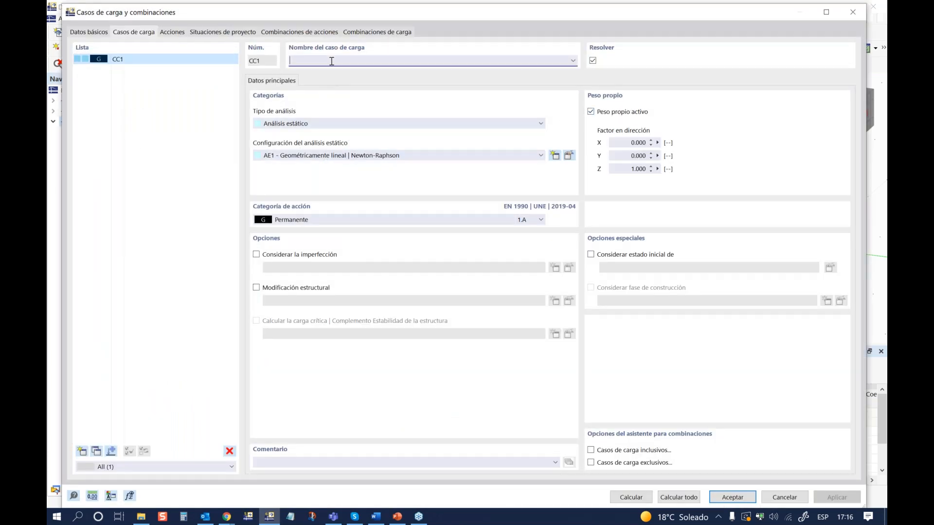
type("PESO PROPIO")
left_click(81, 451)
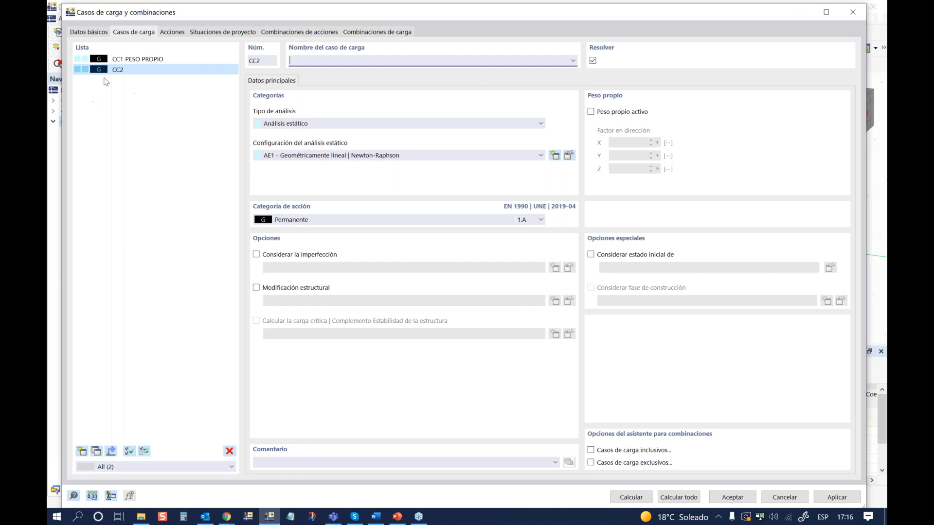
left_click(315, 220)
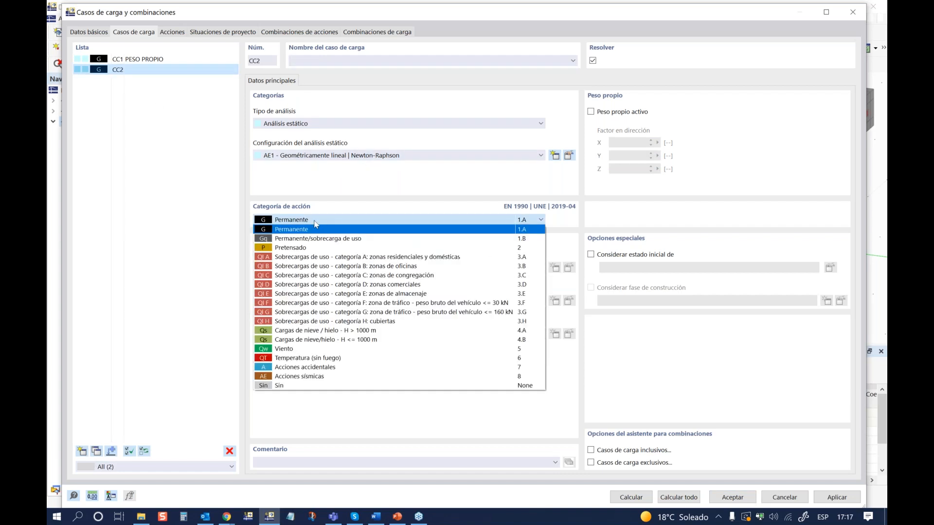
left_click(317, 257)
left_click(306, 62)
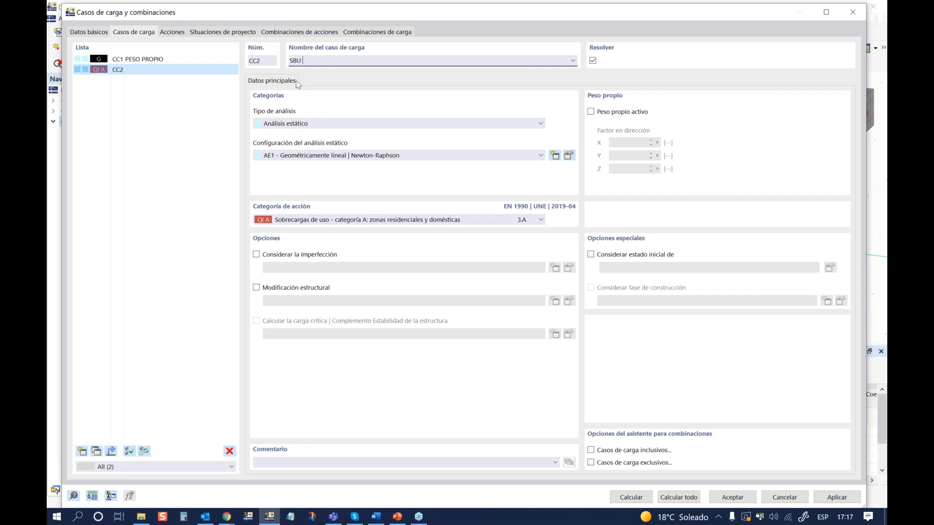
left_click(114, 103)
left_click(127, 71)
Copy load case SBU 1 as CC3 and name the copy SBU 2
left_click(96, 451)
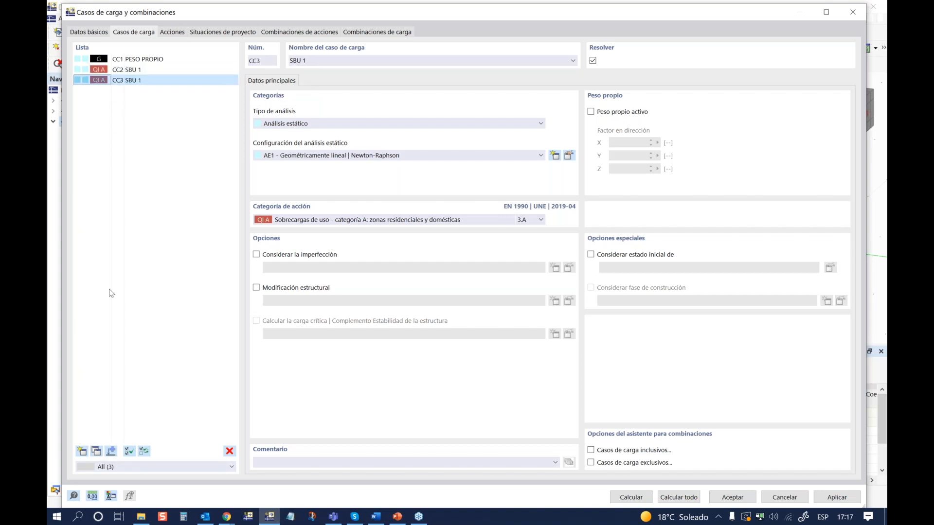
left_click(325, 61)
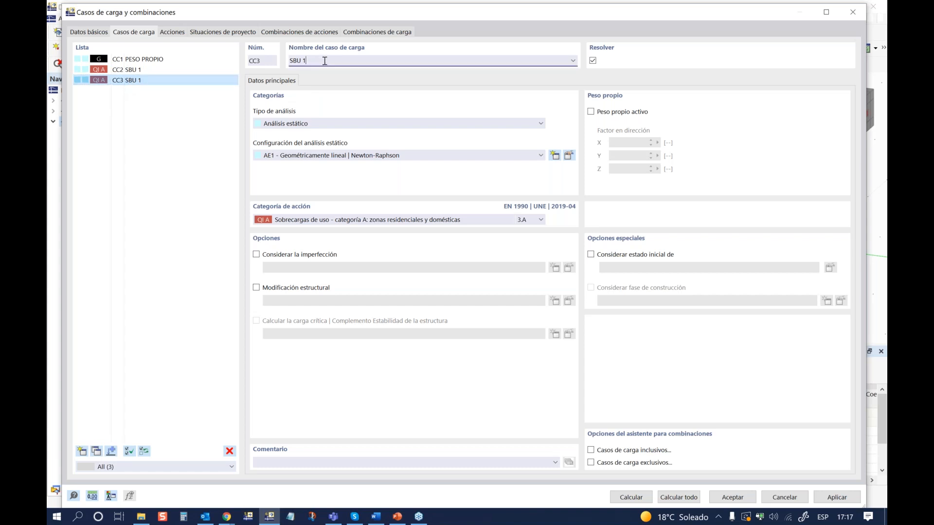
type("2")
left_click(166, 156)
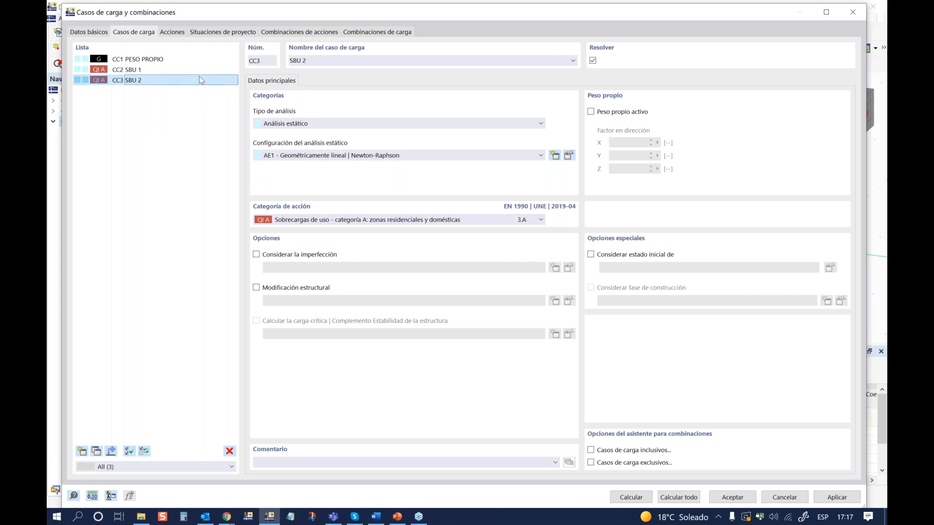
Set the combination wizard of design situation SP1 to 2 - Load combinations | AE1 - Geométricamente lineal | Newton-Raphson
left_click(207, 34)
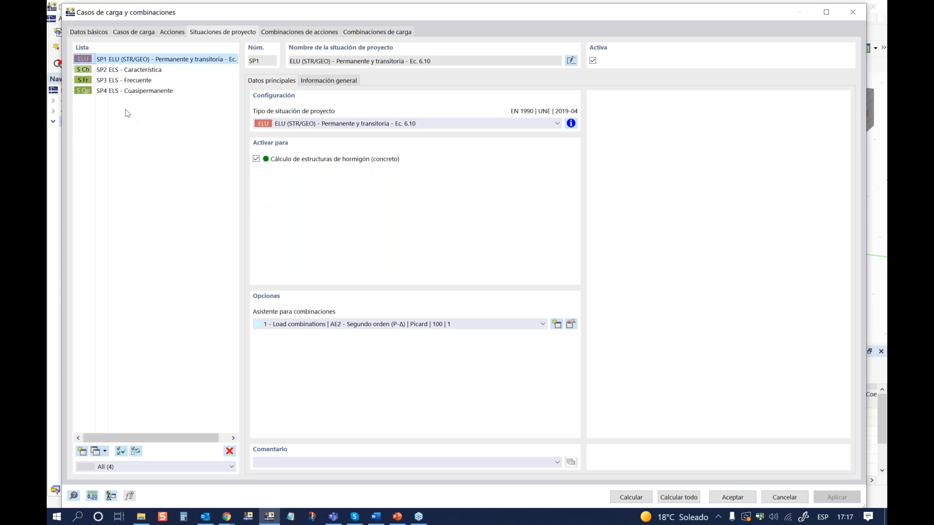
left_click(135, 33)
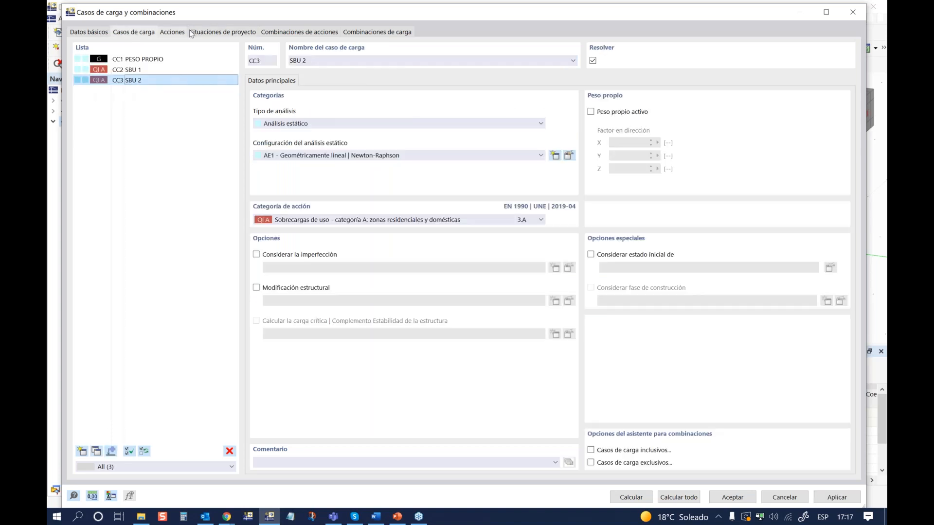
left_click(197, 32)
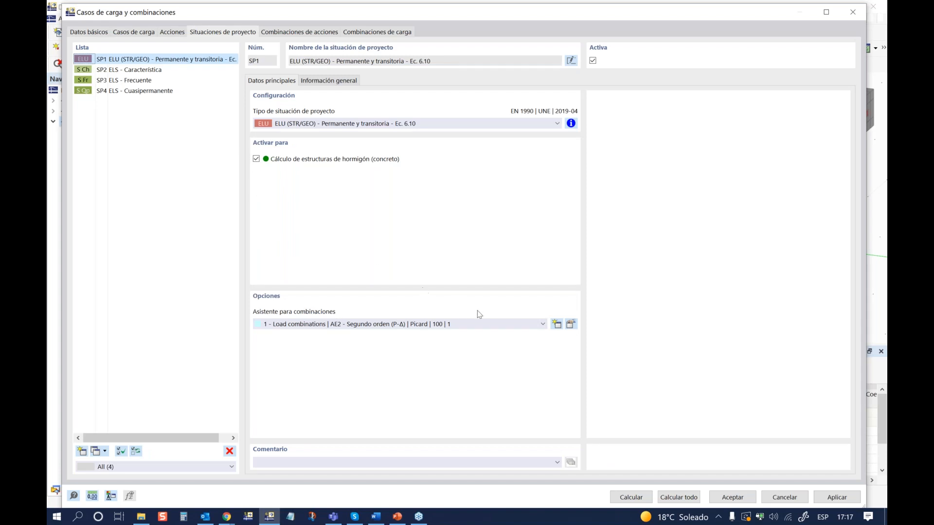
left_click(474, 326)
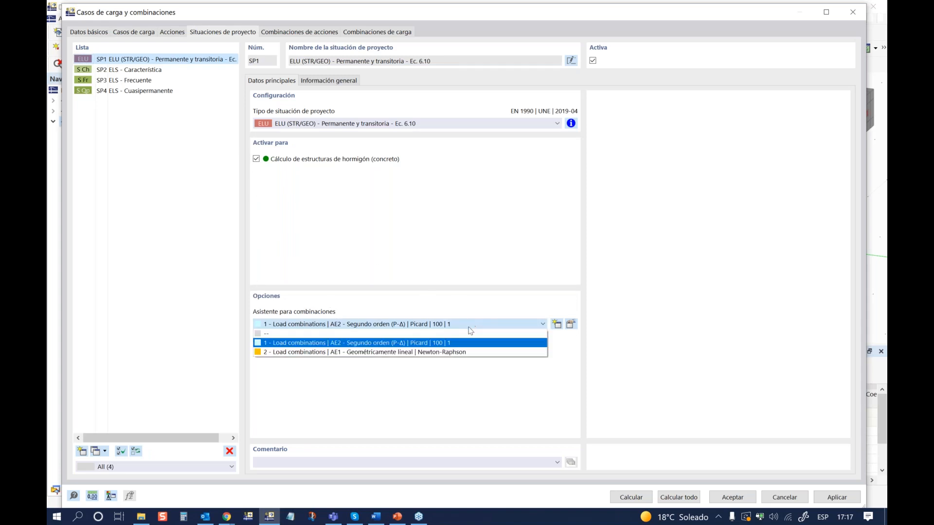
left_click(430, 354)
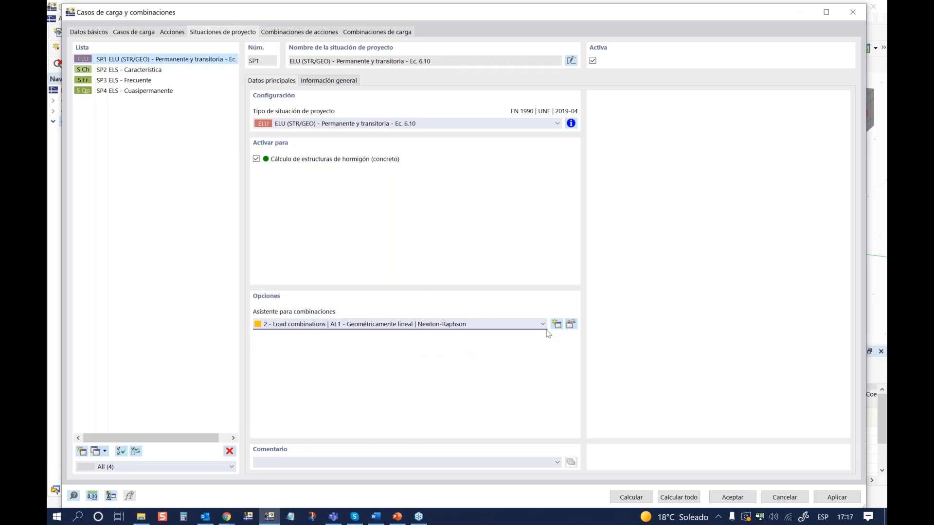
Set the combination wizard of design situation SP1 to 1 - Load combinations | AE2 - Segundo orden (P-Δ) | Picard | 100 | 1 and accept the load cases
left_click(571, 324)
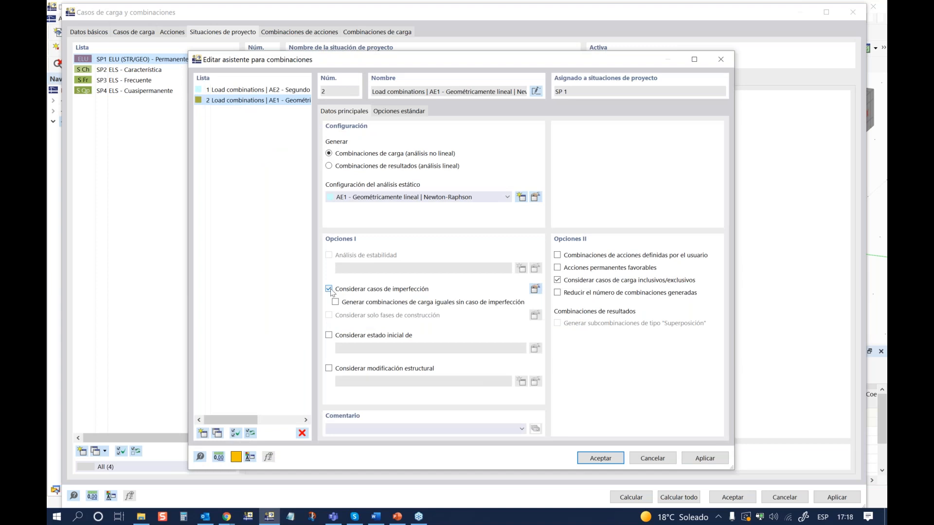
left_click(652, 458)
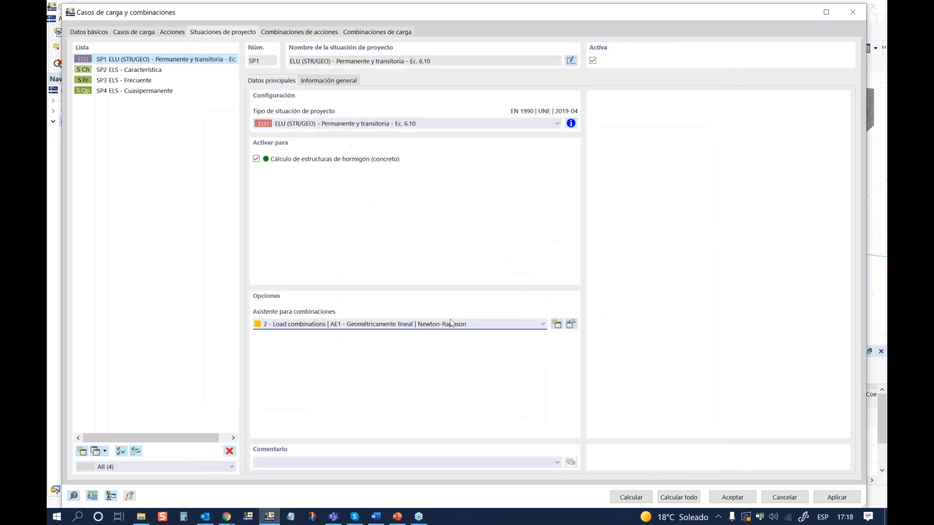
left_click(348, 324)
left_click(346, 348)
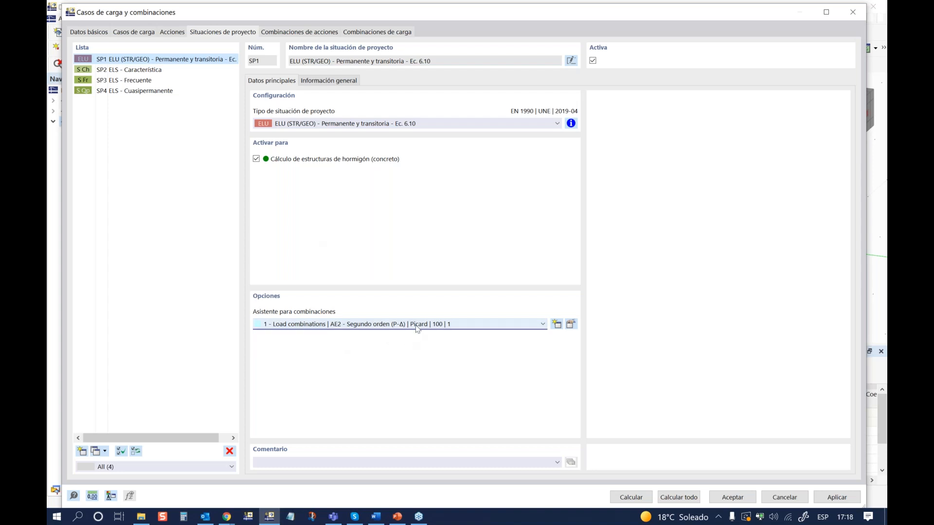
left_click(128, 32)
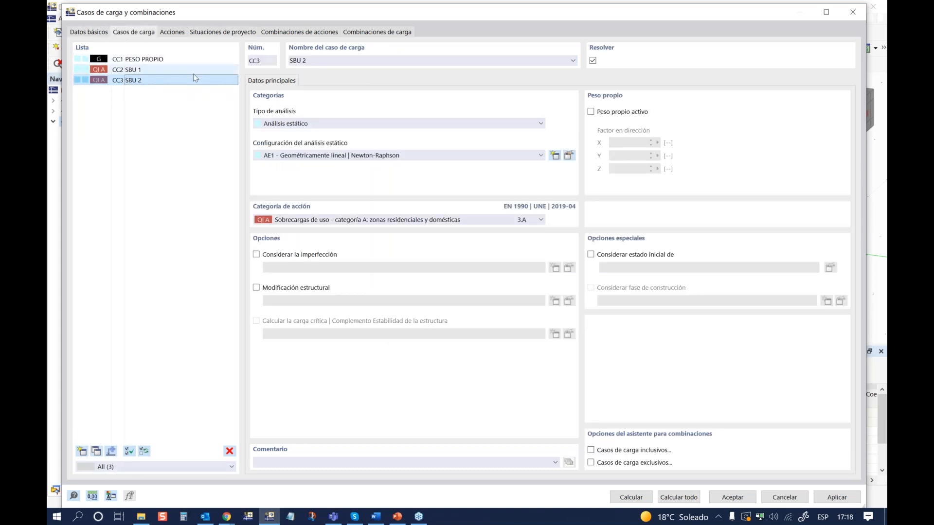
left_click(719, 499)
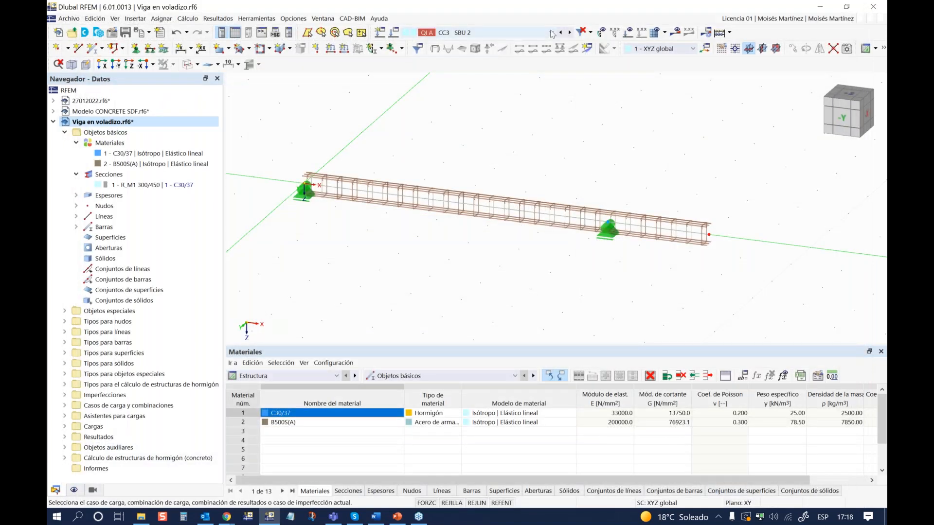
Apply a uniform 10 kN/m member load in direction ZL to the beam in load case CC1 PESO PROPIO
left_click(489, 35)
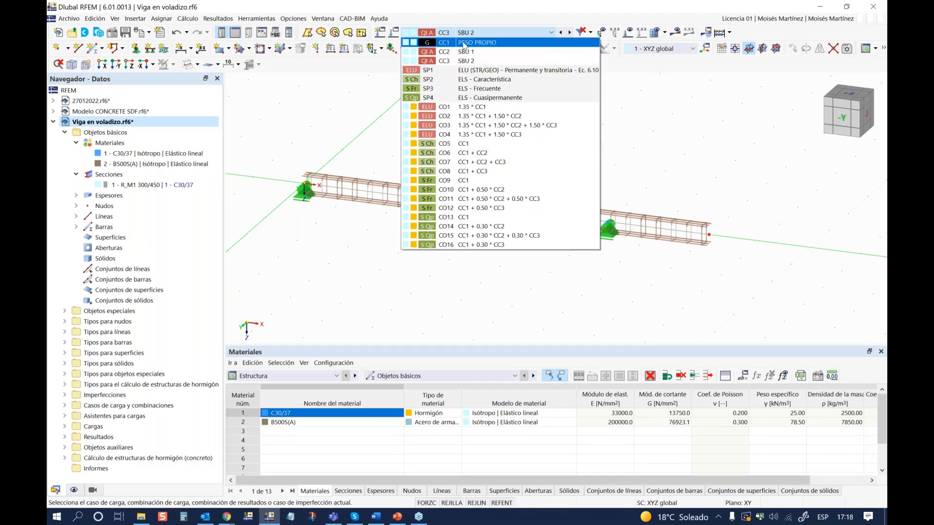
left_click(442, 43)
middle_click_drag(472, 154, 475, 161)
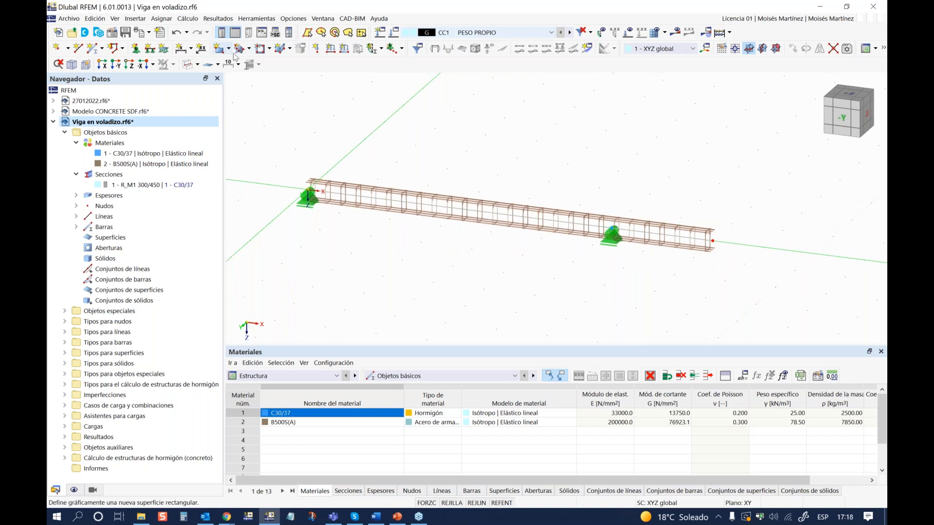
left_click(344, 48)
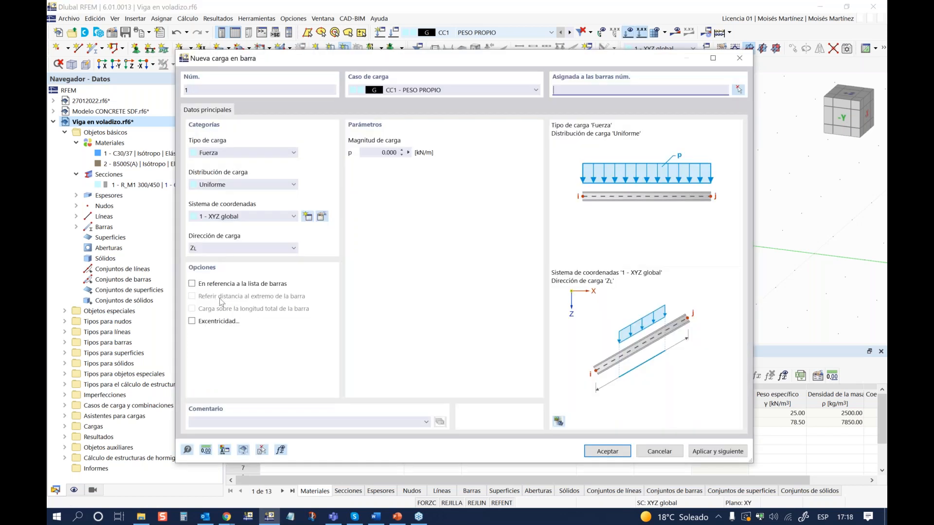
left_click_drag(291, 62, 242, 59)
left_click(355, 150)
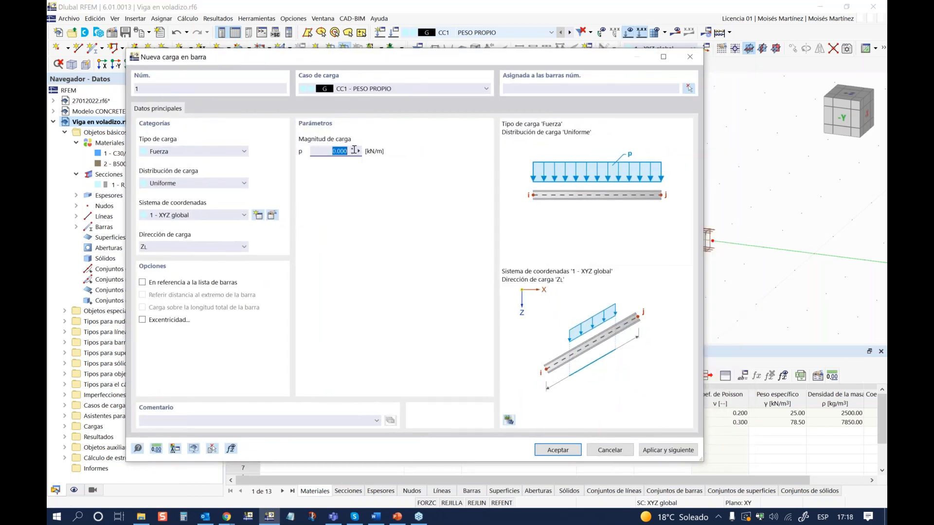
type("10")
left_click(567, 452)
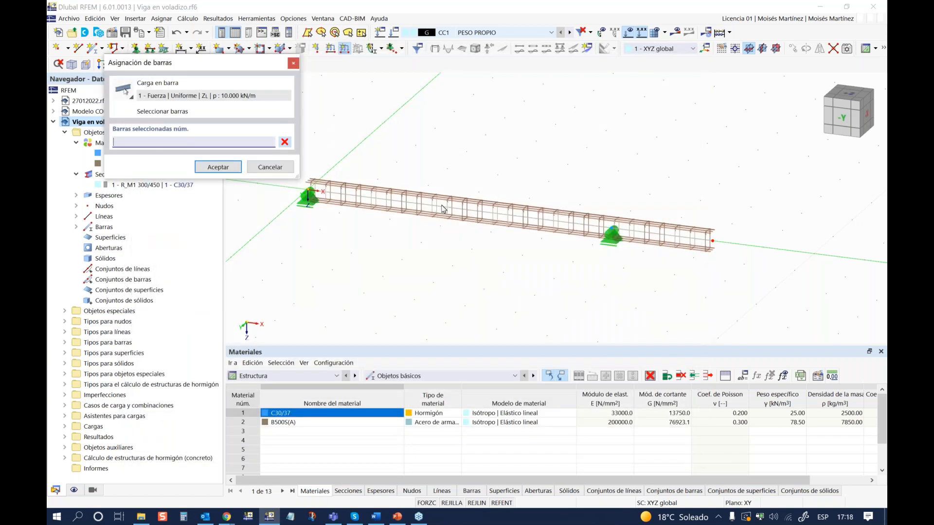
left_click(443, 209)
left_click(225, 170)
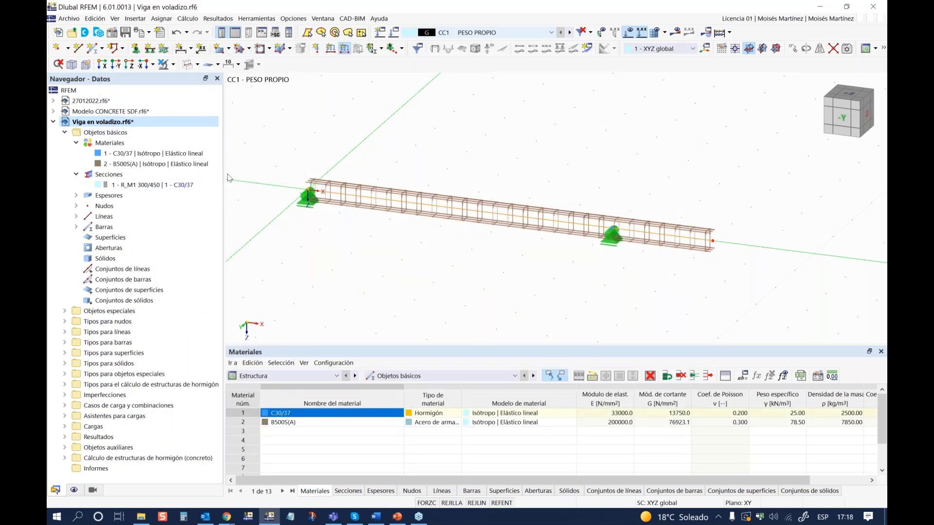
Create a new member load in load case CC2 SBU 1 and assign it to member 1
mouse_move(442, 277)
middle_mouse_down()
mouse_move(450, 296)
mouse_move(530, 275)
mouse_move(433, 287)
middle_mouse_up()
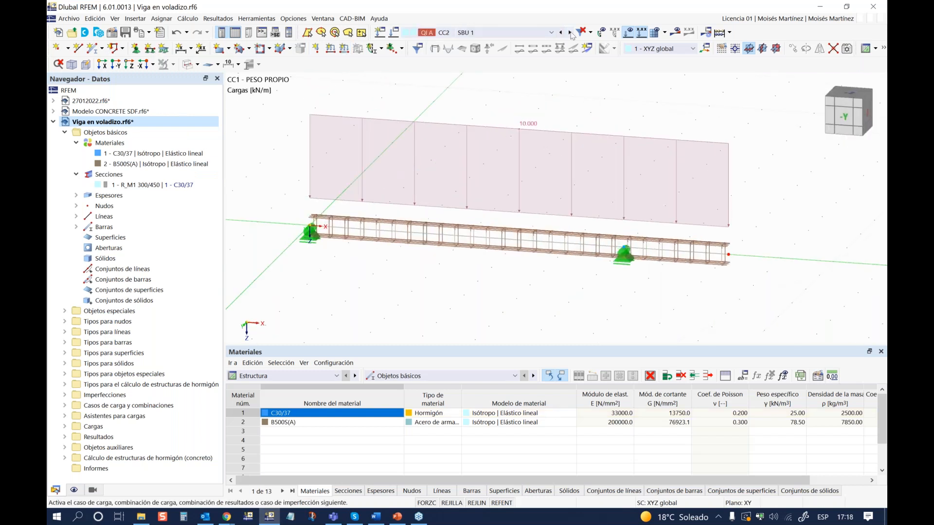
left_click(570, 32)
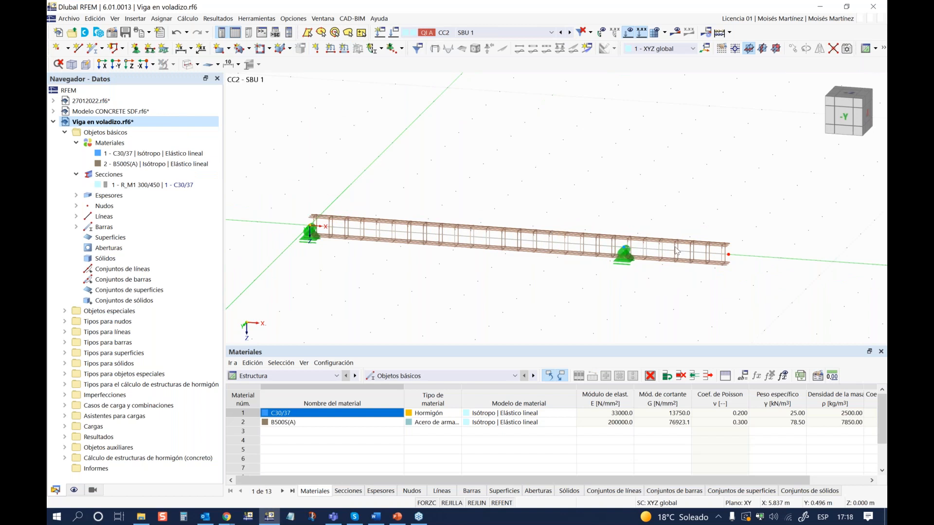
middle_click_drag(671, 271, 663, 270, "ctrl")
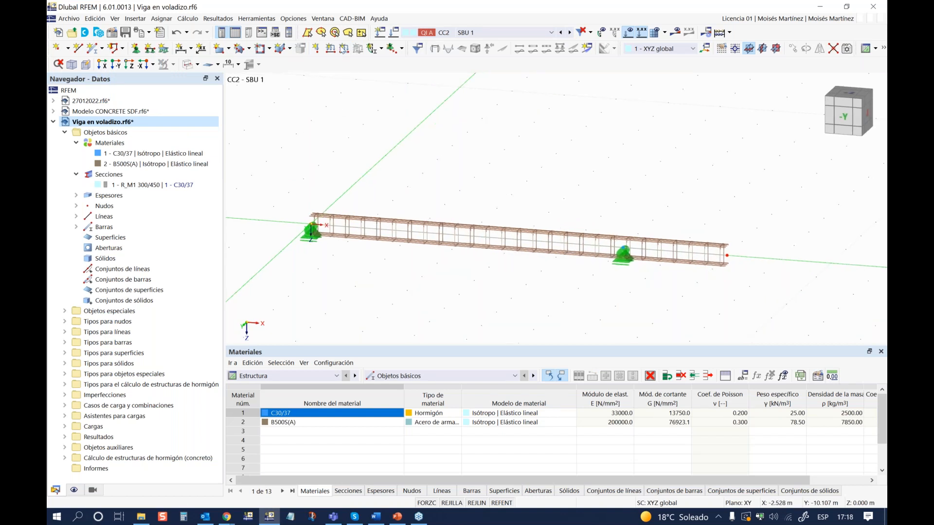
left_click(347, 51)
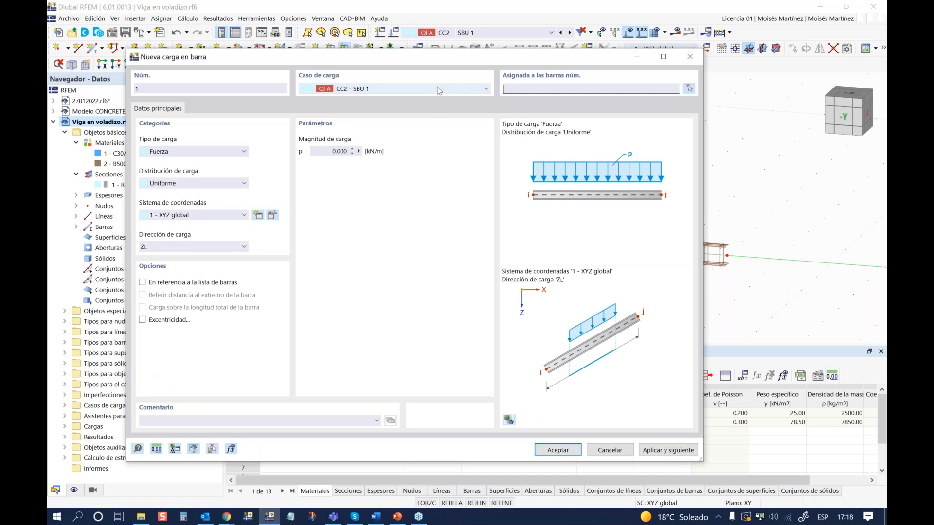
left_click(439, 91)
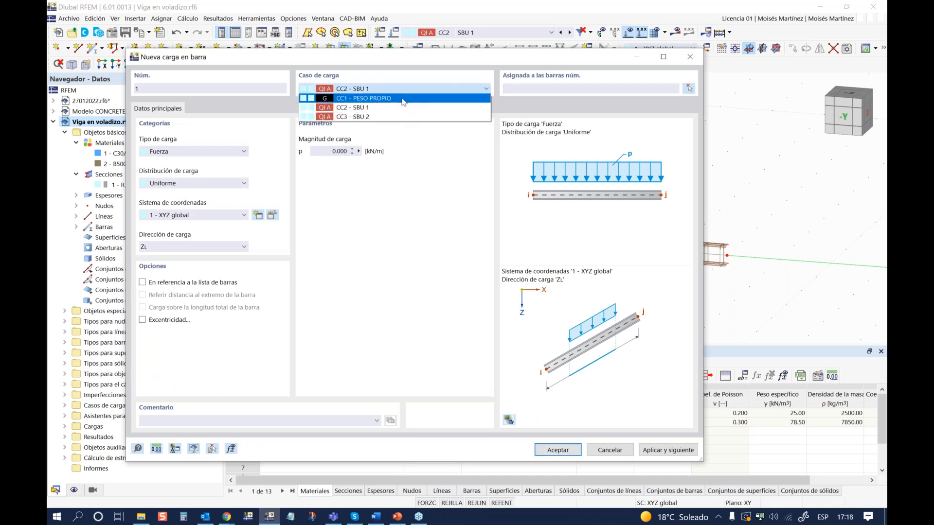
left_click(365, 107)
left_click(689, 88)
left_click(499, 239)
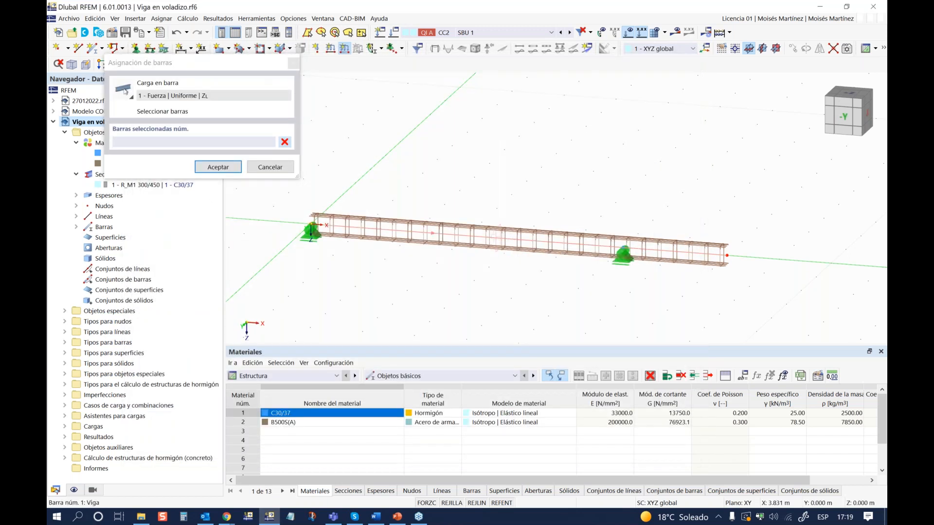
left_click(218, 167)
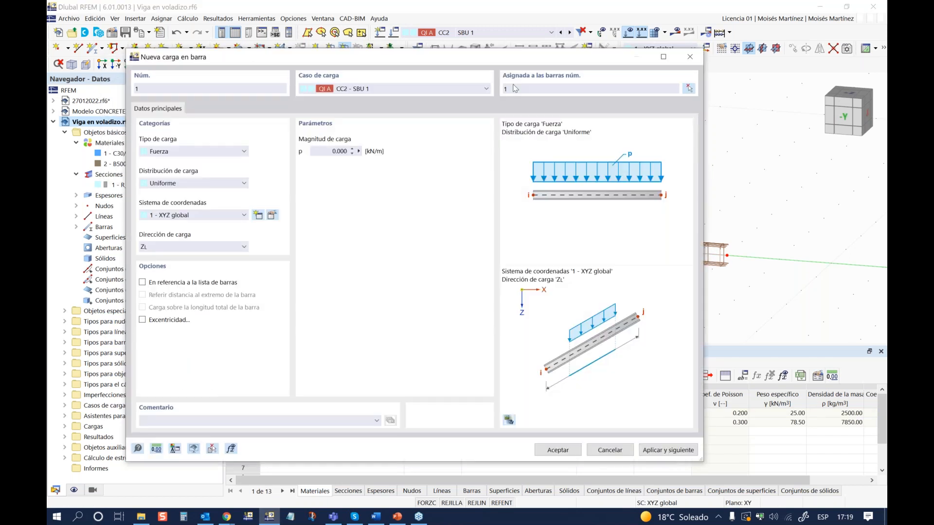
Make the SBU 1 load distribution Trapezoidal with magnitudes p1 and p2 of 20 kN/m
left_click(207, 185)
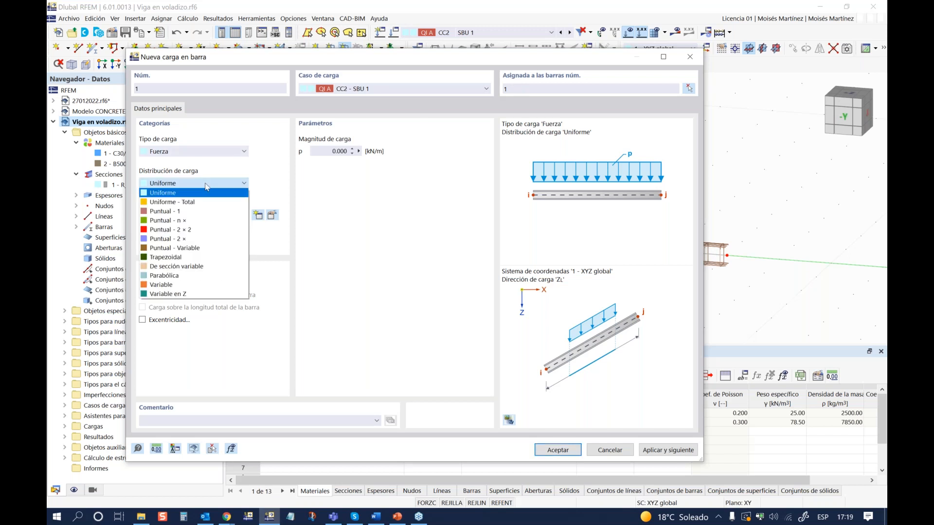
left_click(181, 258)
left_click(337, 151)
type("2")
key("Tab")
type("200")
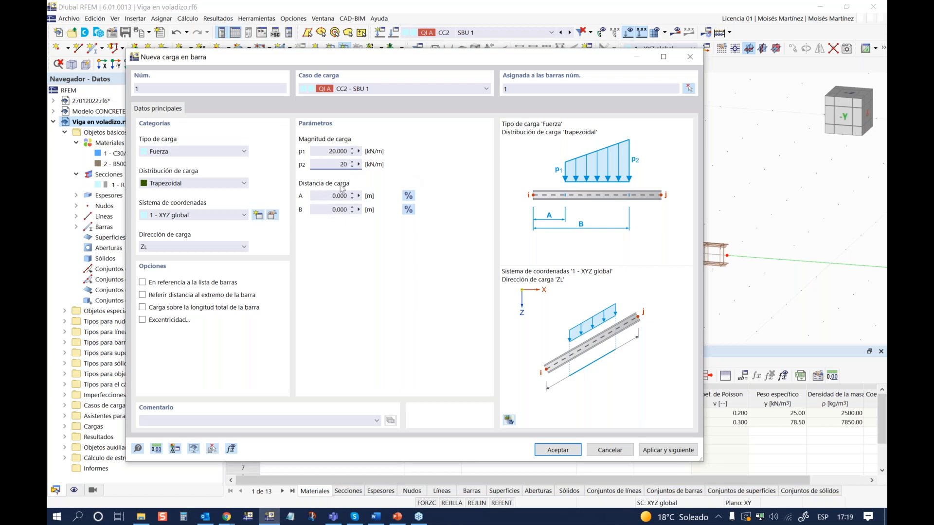
Define the load distances as percentages, with A at 0% and B at 75%, and apply the SBU 1 load
left_click(408, 210)
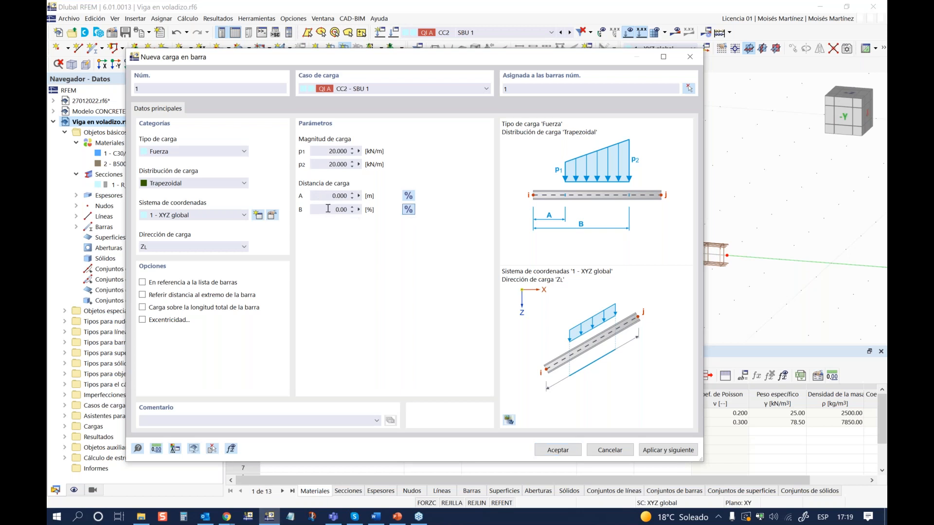
left_click(408, 196)
left_click(408, 196)
left_click(408, 196)
left_click(340, 210)
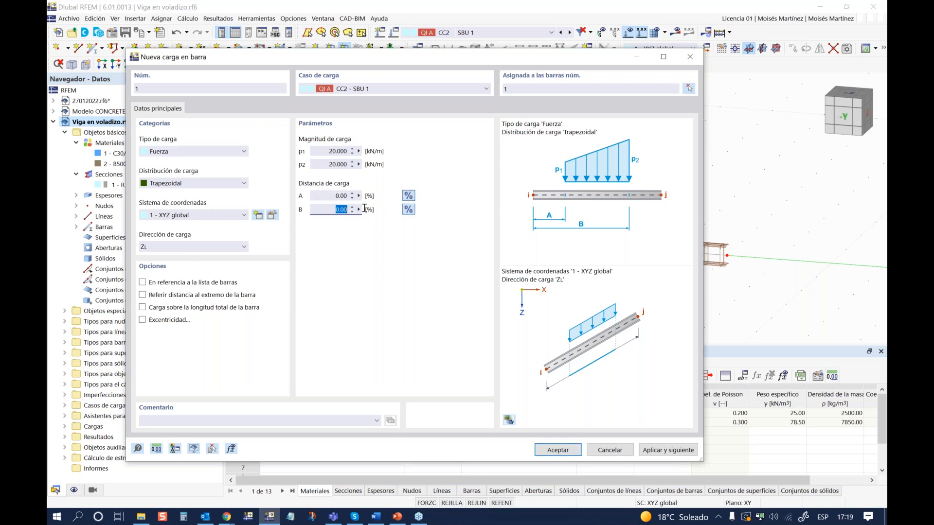
type("75")
left_click(656, 452)
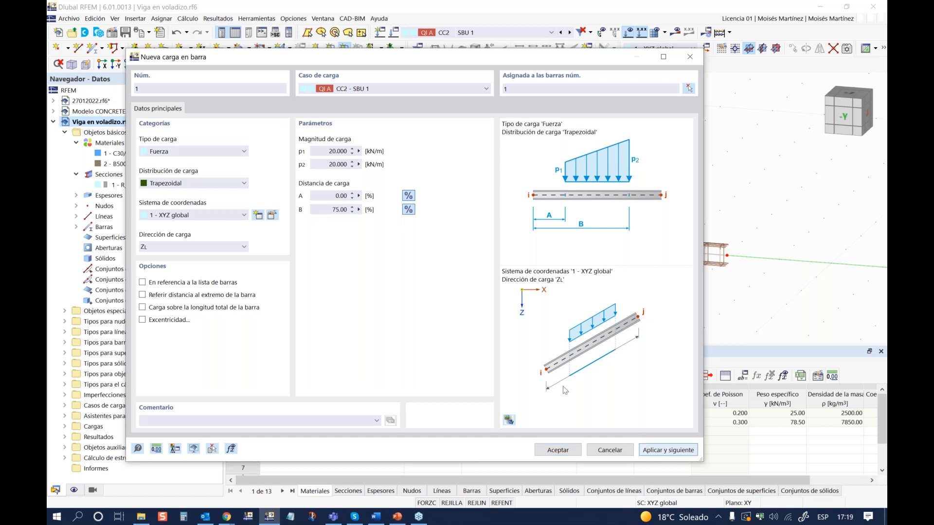
Apply the 20 kN/m trapezoidal load to member 1 in load case CC3 SBU 2, from 75% to 100% of its length
left_click(472, 92)
left_click(433, 118)
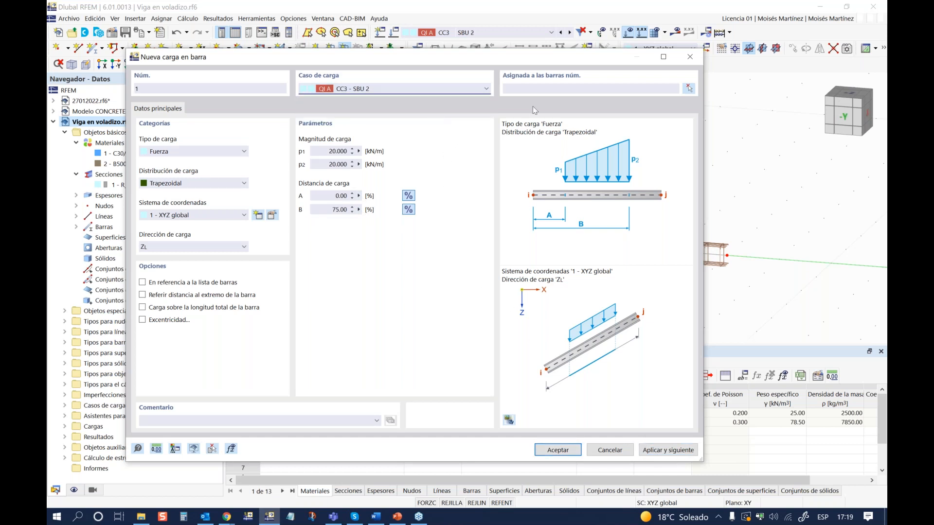
left_click(688, 89)
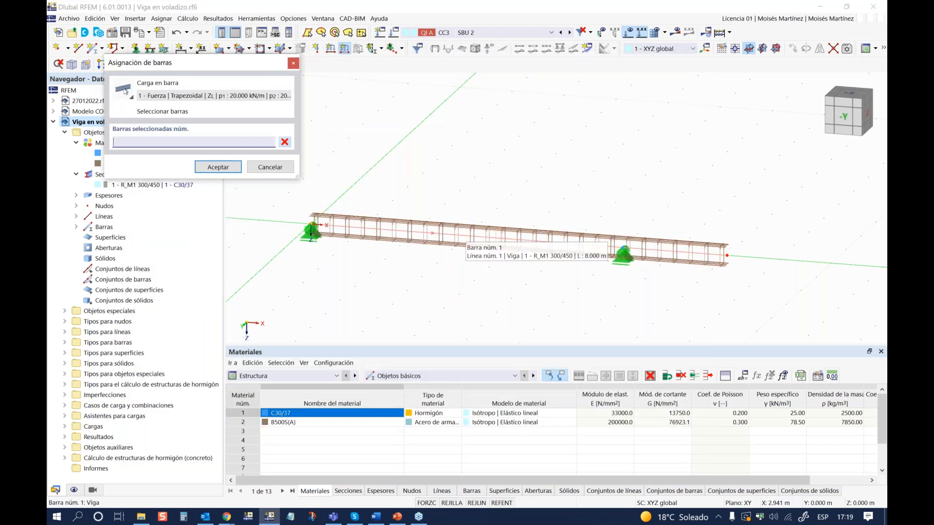
left_click(218, 167)
left_click(352, 196)
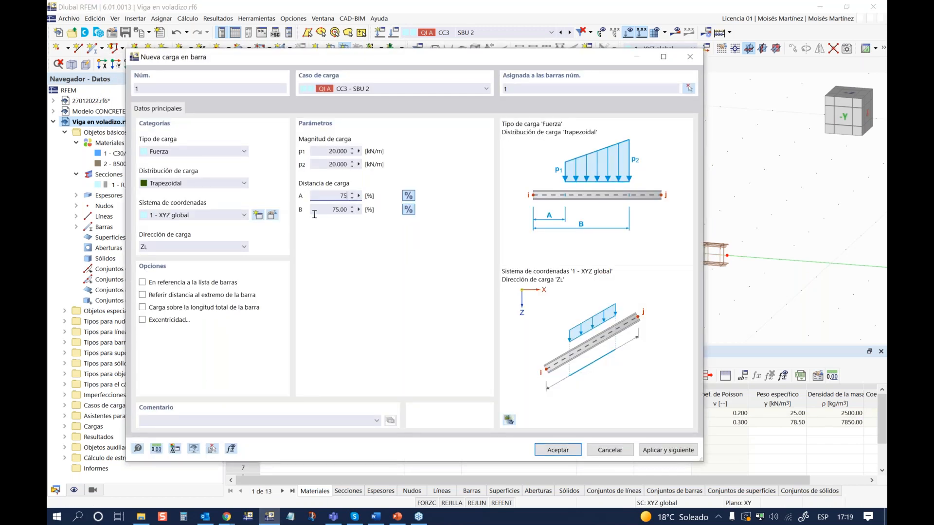
left_click_drag(321, 209, 351, 208)
type("100")
left_click(552, 450)
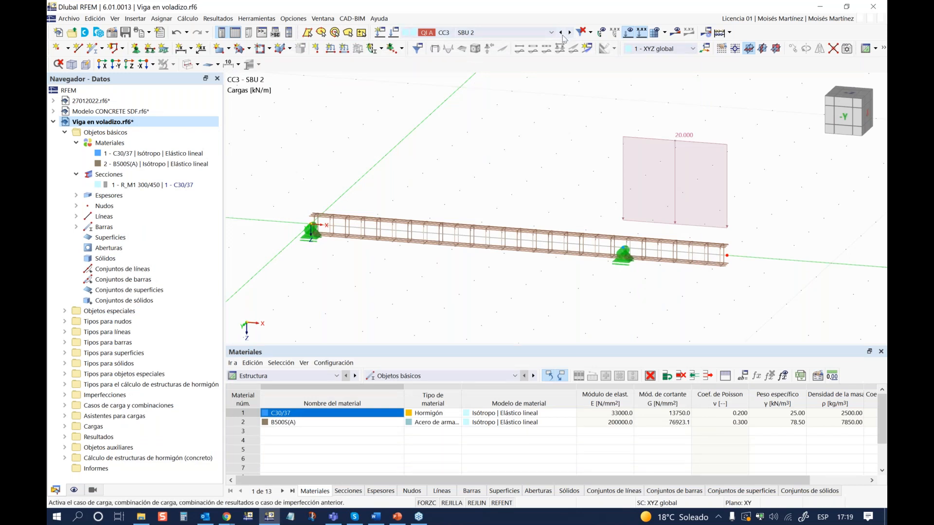
Review the member loads of load cases CC2 SBU 1 and CC1 PESO PROPIO on the beam
left_click(563, 38)
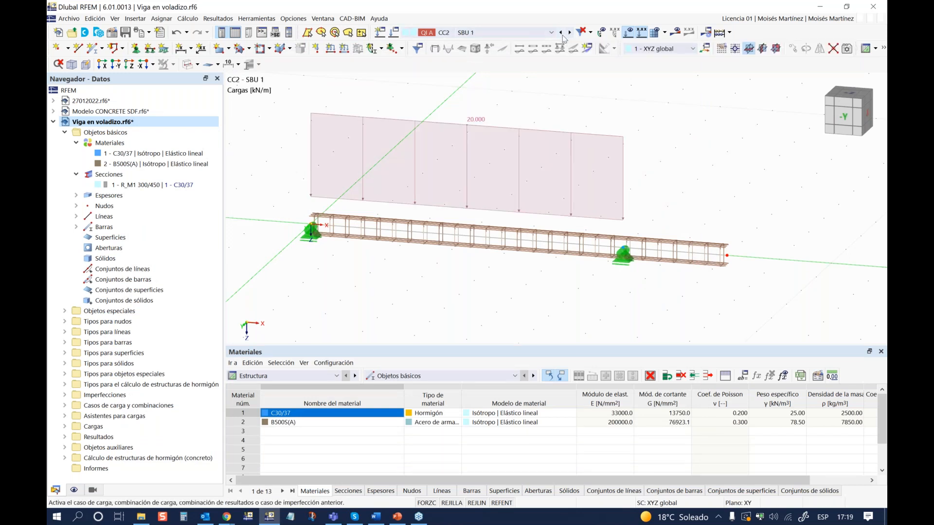
left_click(562, 36)
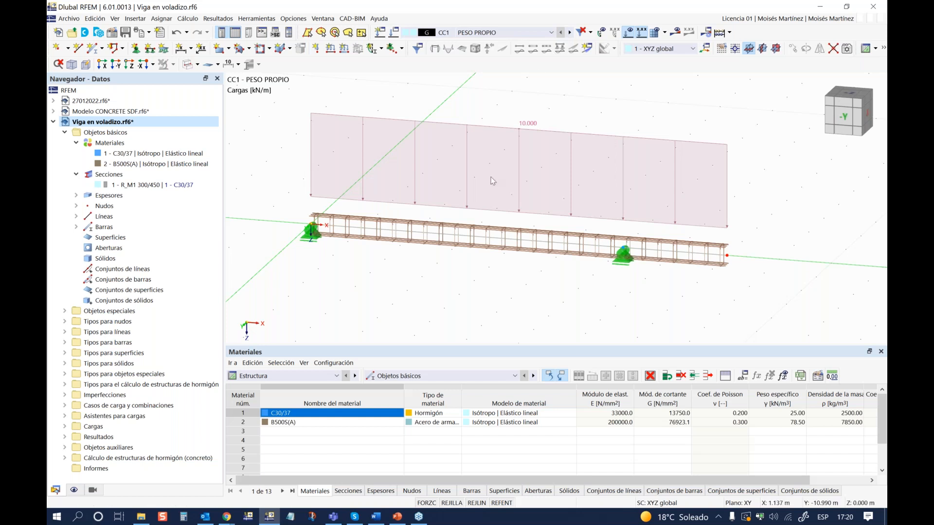
middle_click_drag(489, 250, 475, 248, "ctrl")
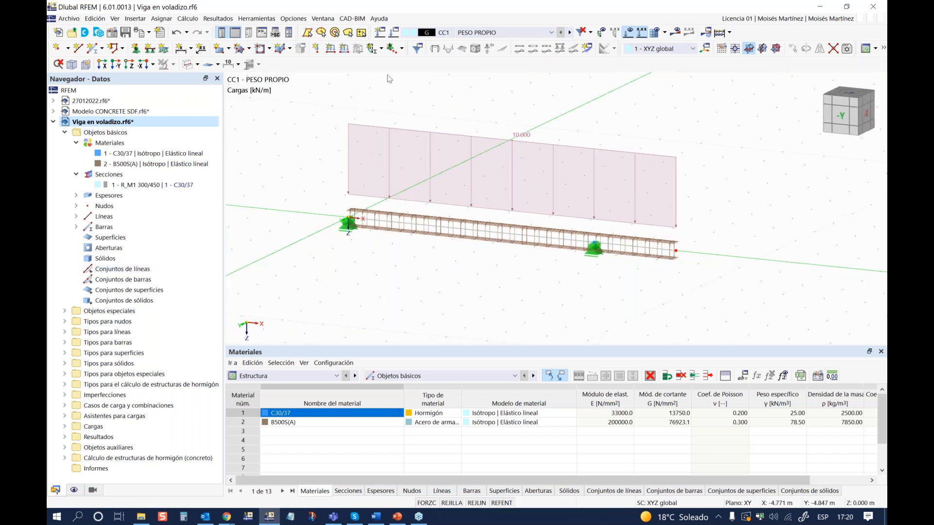
Activate the design situation SP1 ELU (STR/GEO) - Permanente y transitoria - Ec. 6.10
left_click(552, 33)
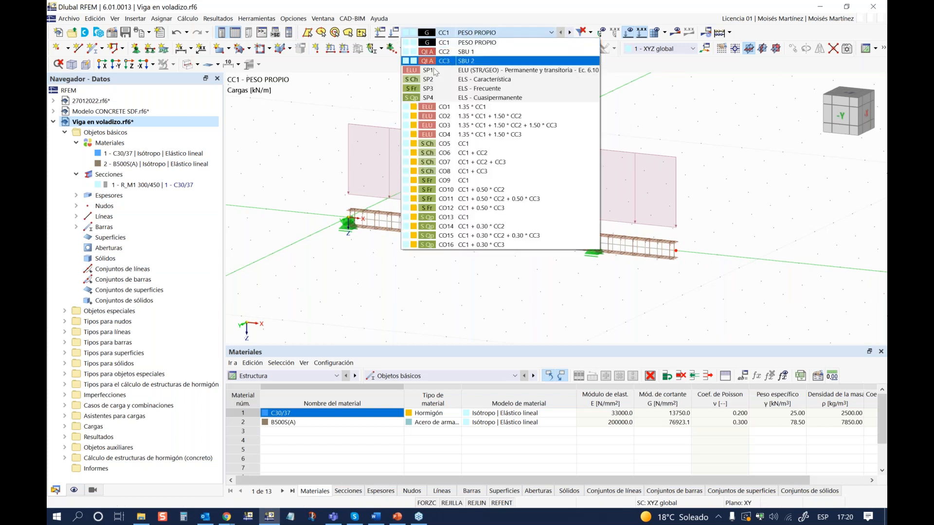
left_click(428, 71)
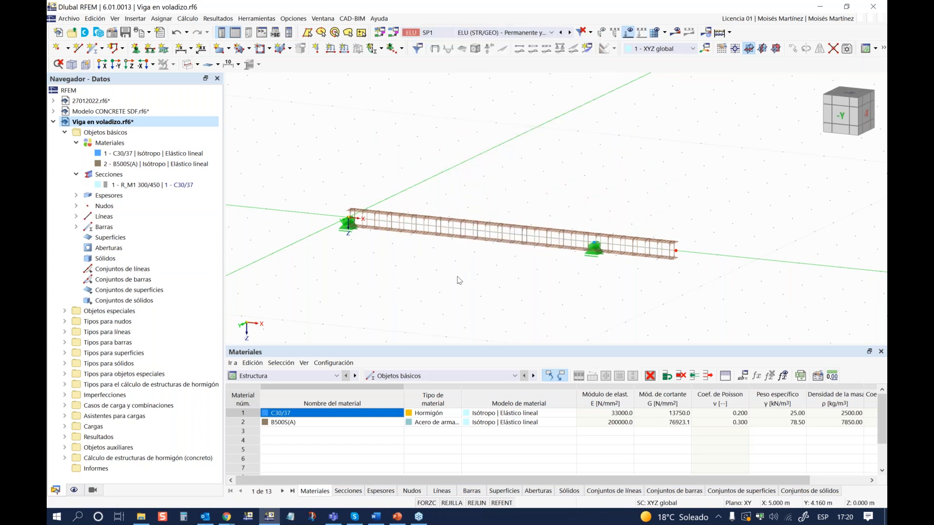
middle_click_drag(472, 277, 472, 288, "ctrl")
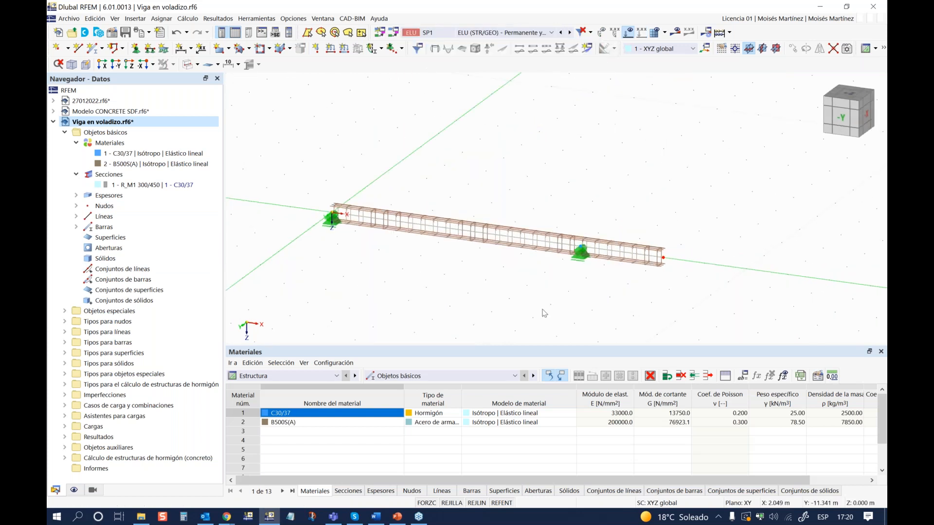
Try to calculate the results of design situation SP1 and abort the run at the plausibility check
left_click(675, 32)
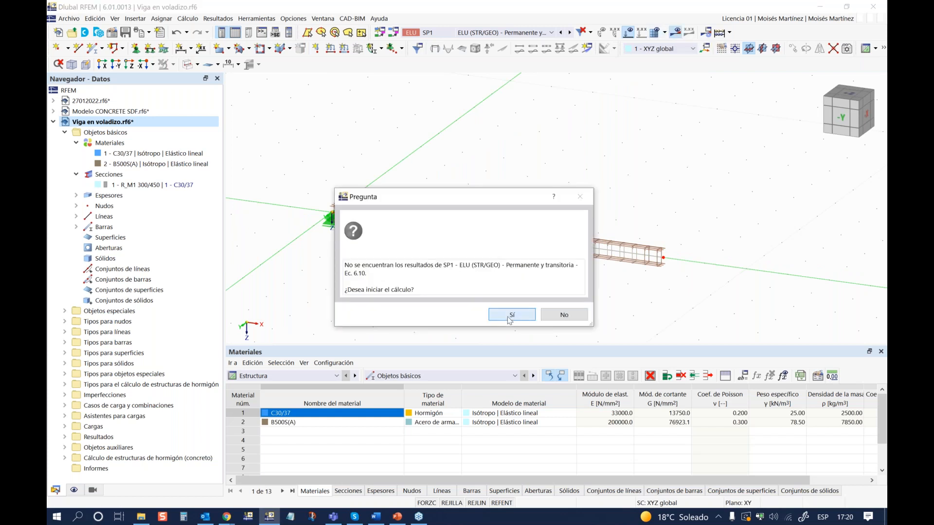
left_click(510, 316)
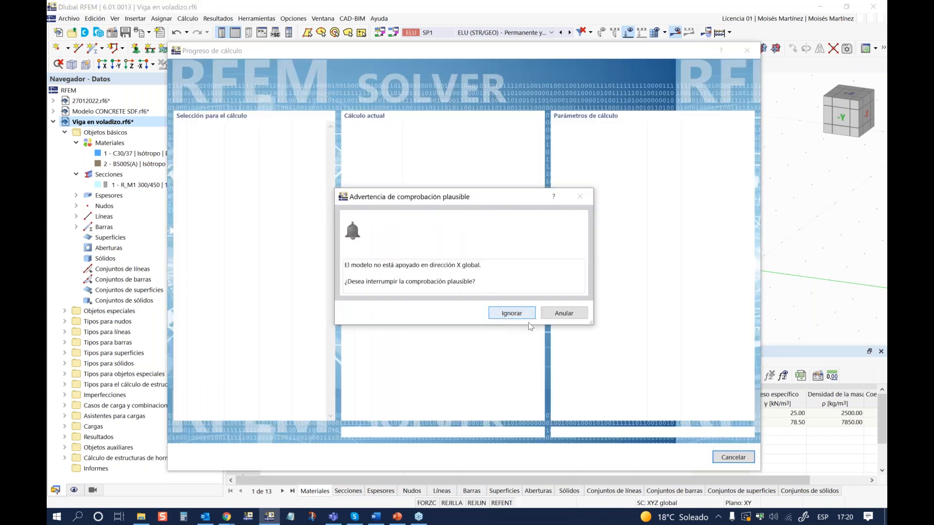
left_click(566, 314)
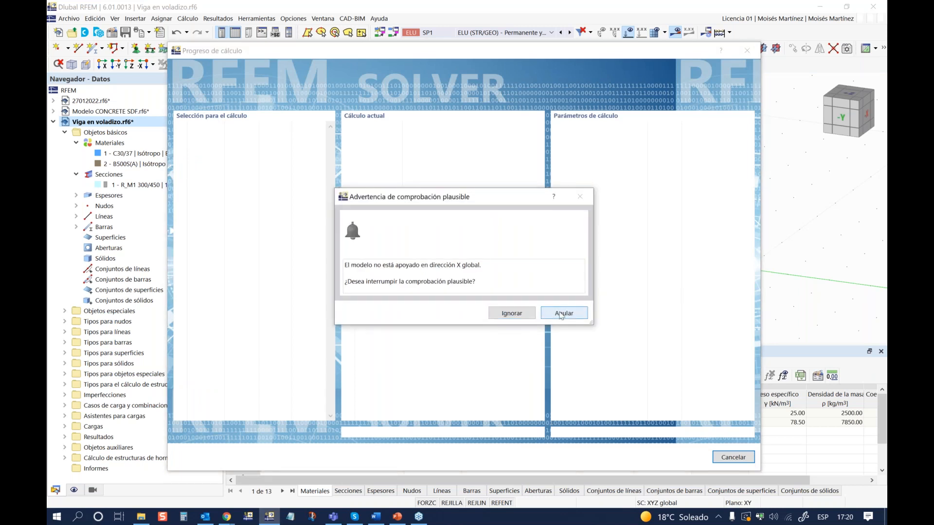
left_click(561, 314)
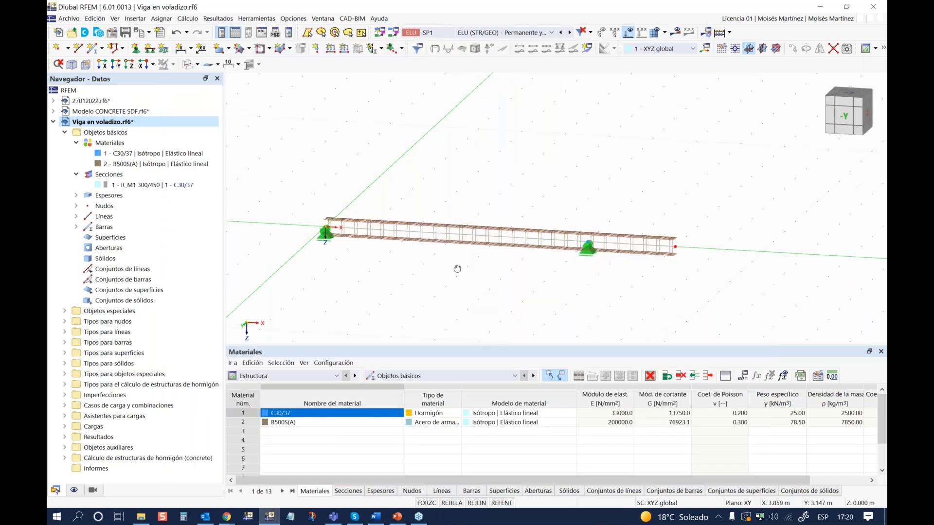
Assign node 1 a new nodal support that restrains ux, uy, uz, φx and φz and leaves φy free
scroll(312, 225, "up", 3)
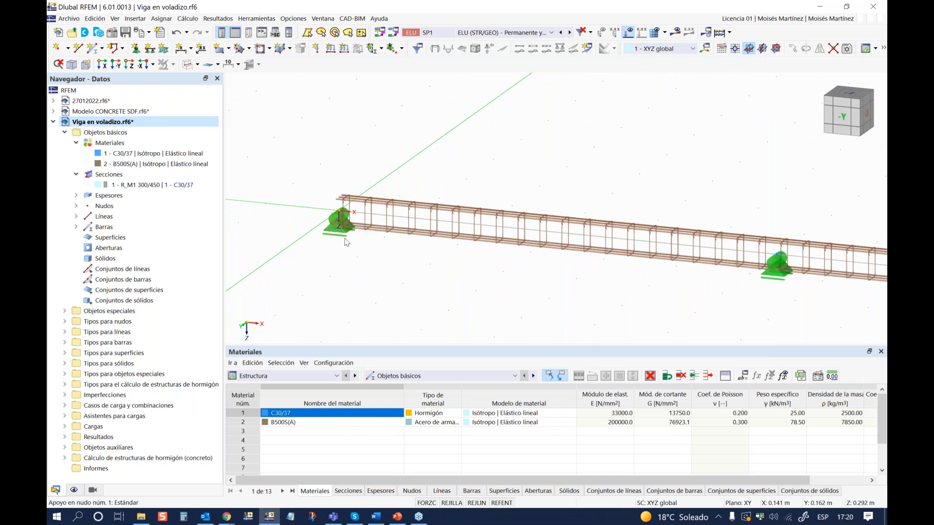
double_click(341, 223)
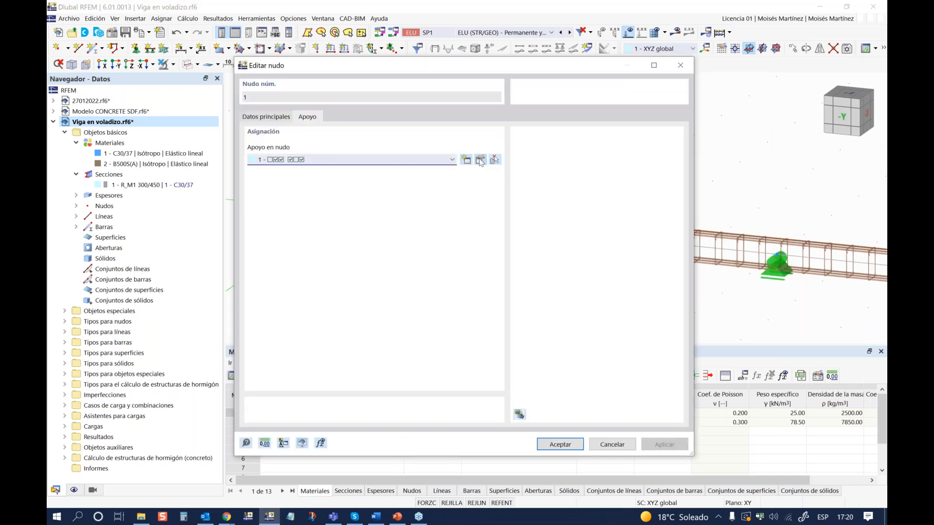
left_click(453, 158)
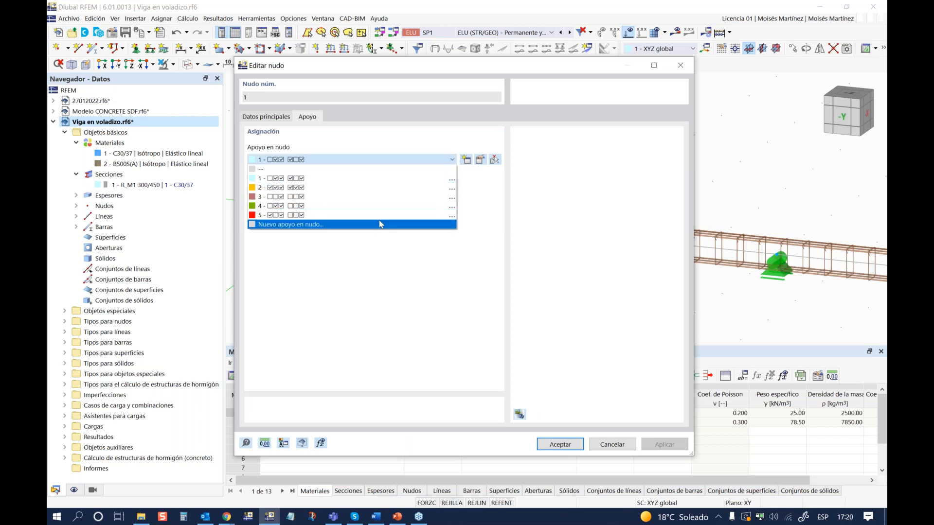
left_click(380, 222)
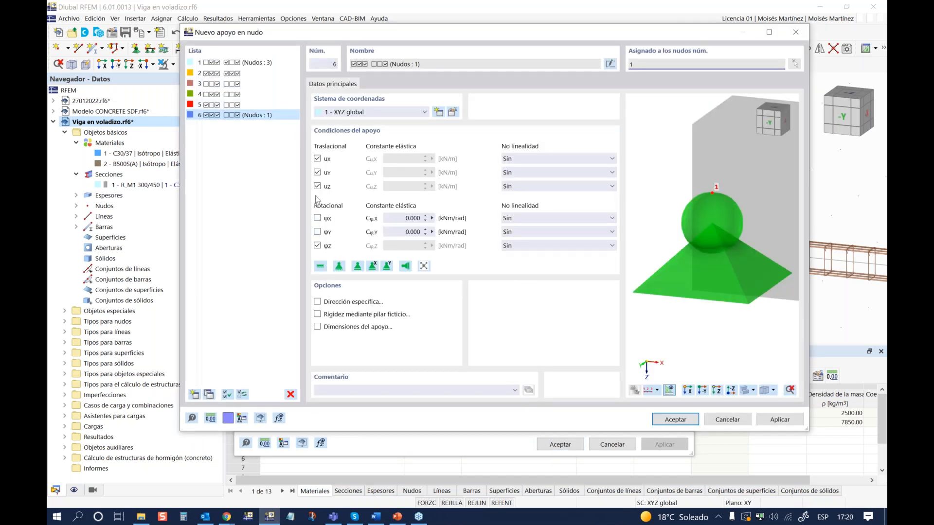
left_click(317, 218)
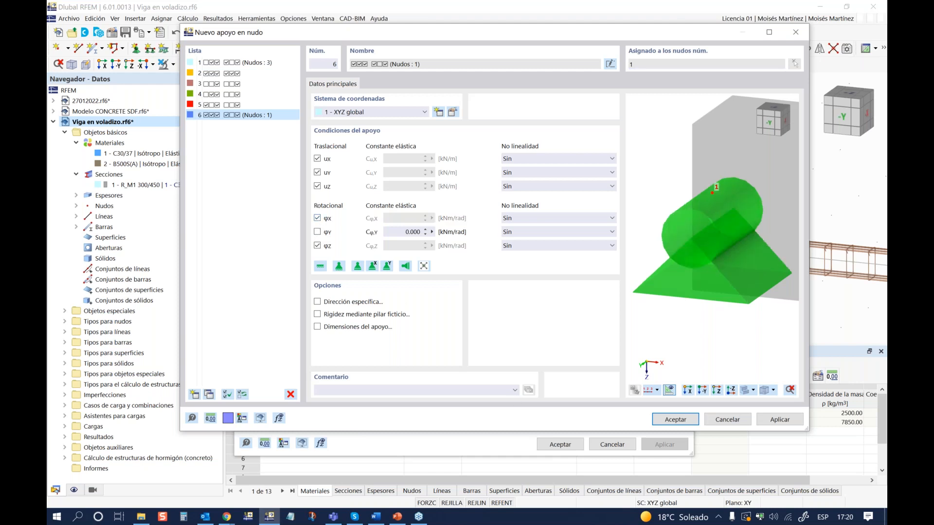
left_click(675, 419)
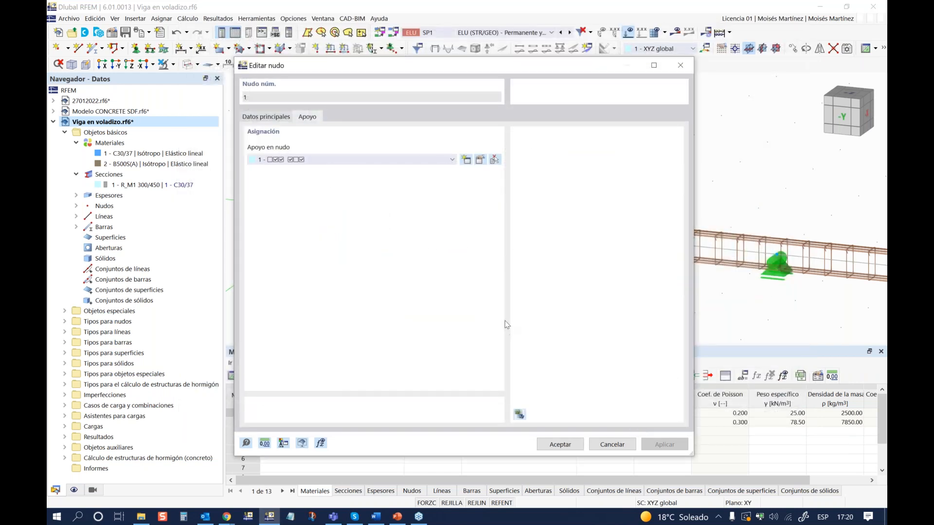
left_click(559, 444)
Calculate the results of design situation SP1 with the new support at node 1
scroll(437, 265, "down", 3)
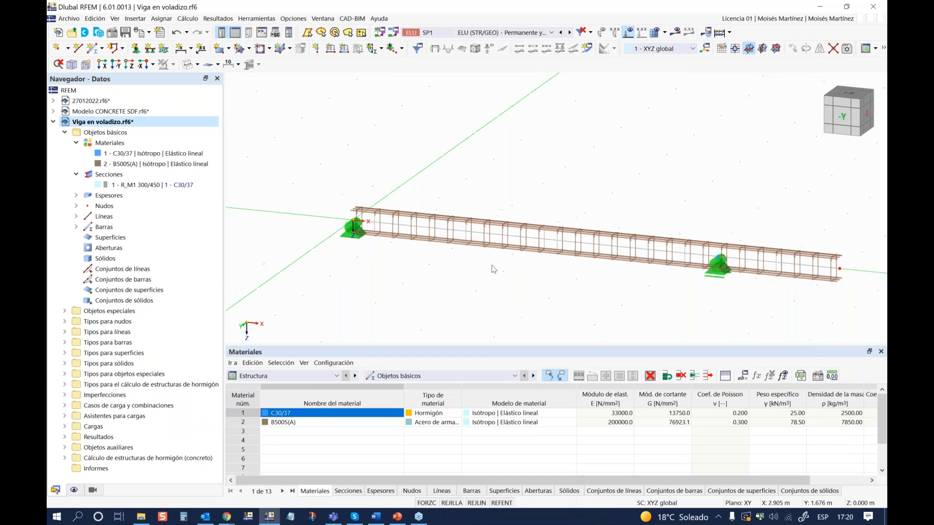
left_click(675, 32)
left_click(510, 314)
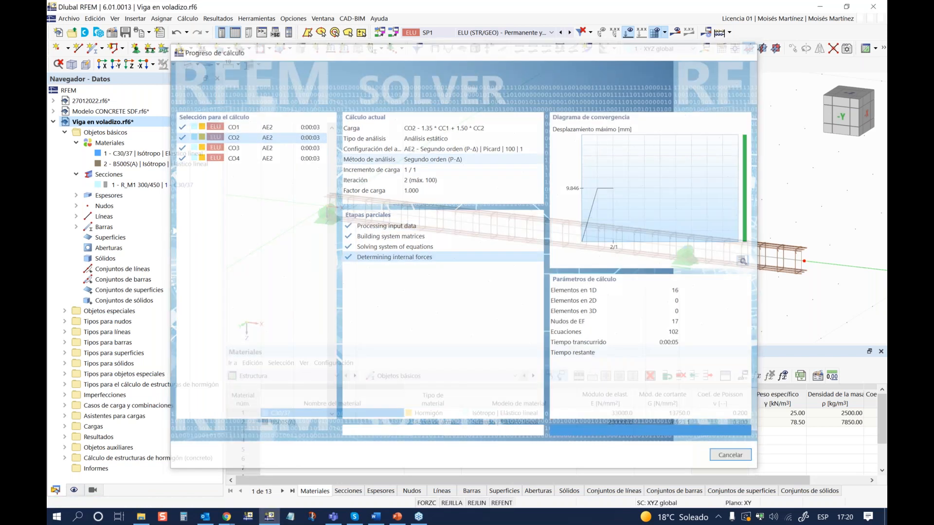
scroll(444, 162, "down", 3)
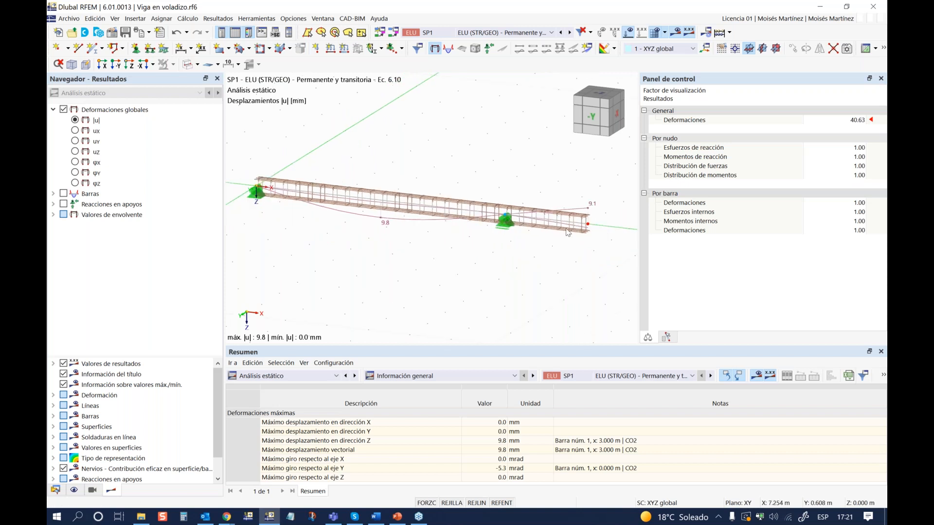
Enlarge the model view by narrowing the results navigator and reducing the height of the summary table
scroll(445, 224, "up", 1)
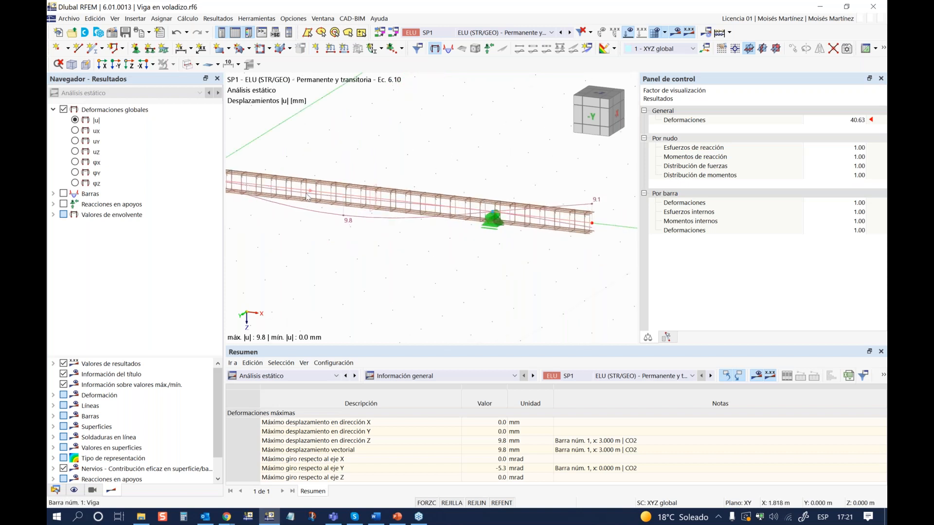
middle_click_drag(387, 240, 433, 240)
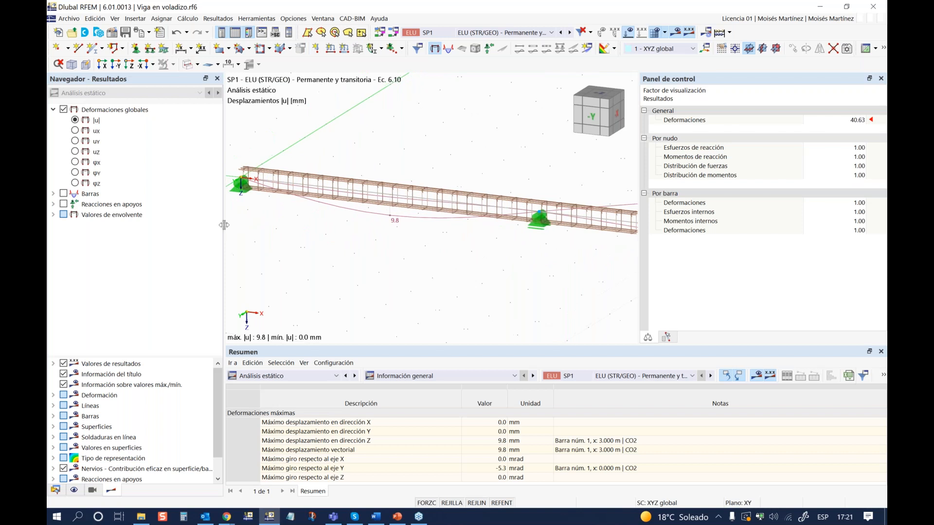
left_click_drag(223, 224, 191, 225)
left_click_drag(423, 344, 425, 386)
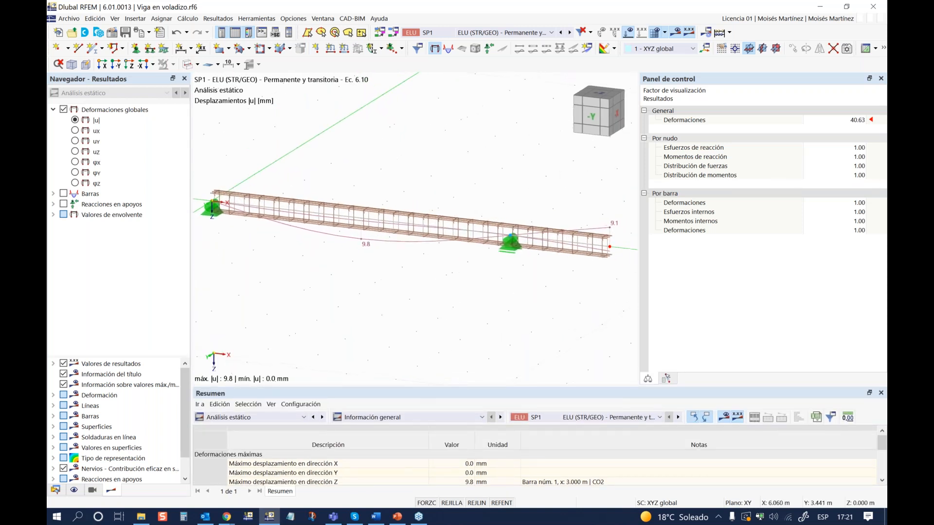
Examine the members' deformation displayed as Sección de colores and return the display to Líneas
scroll(80, 417, "down", 1)
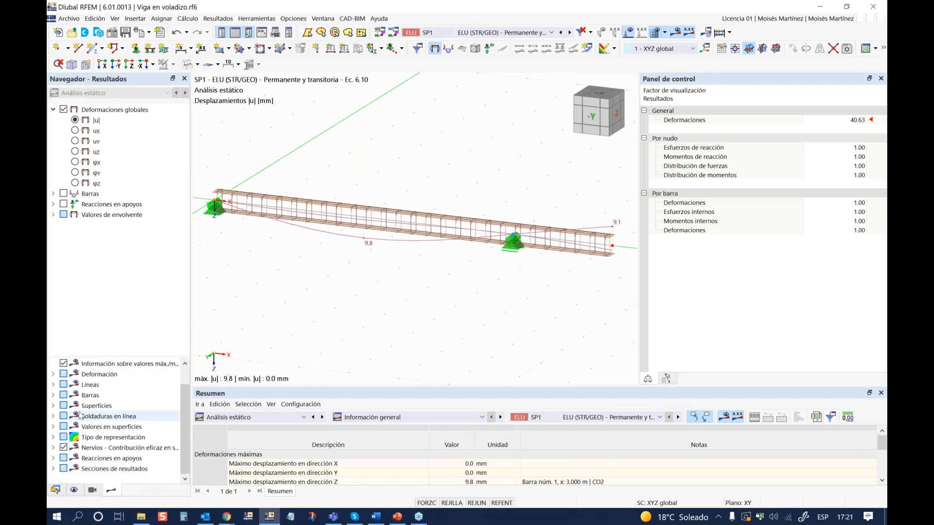
scroll(78, 429, "up", 1)
scroll(78, 428, "down", 1)
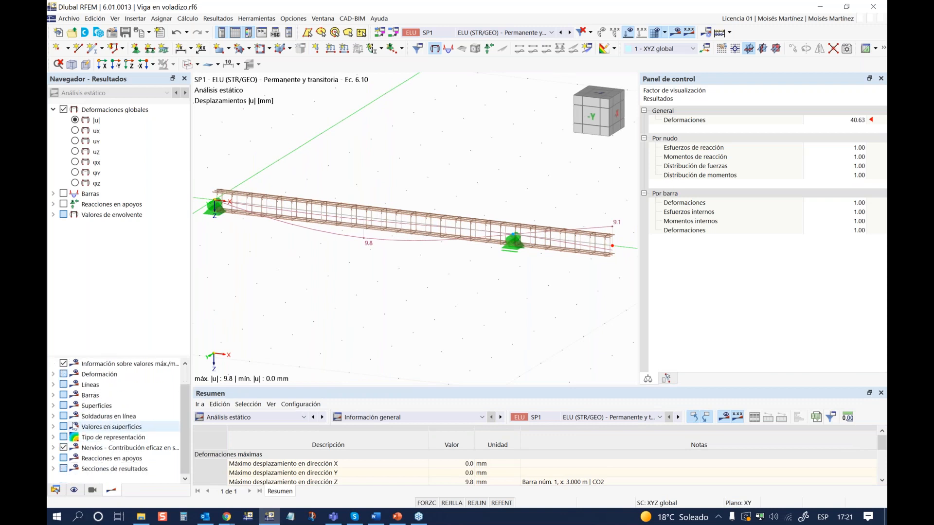
left_click(54, 374)
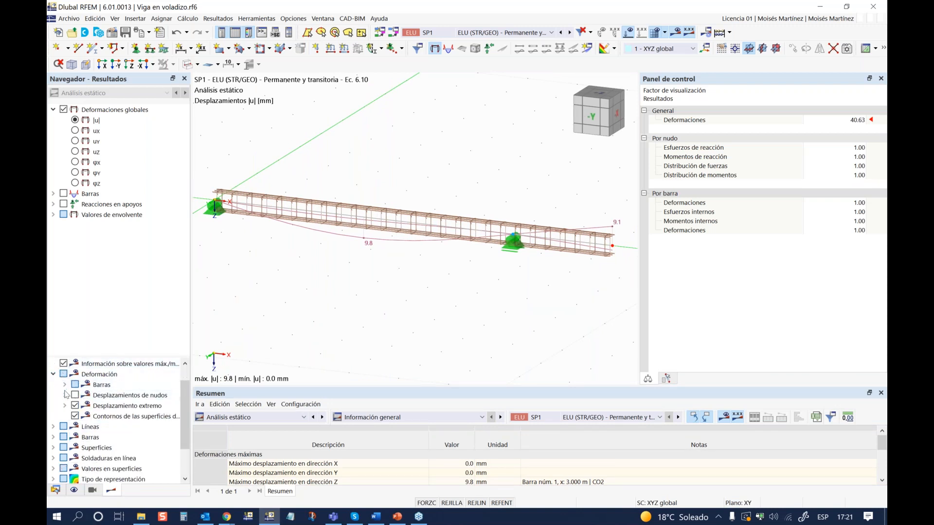
scroll(68, 404, "down", 2)
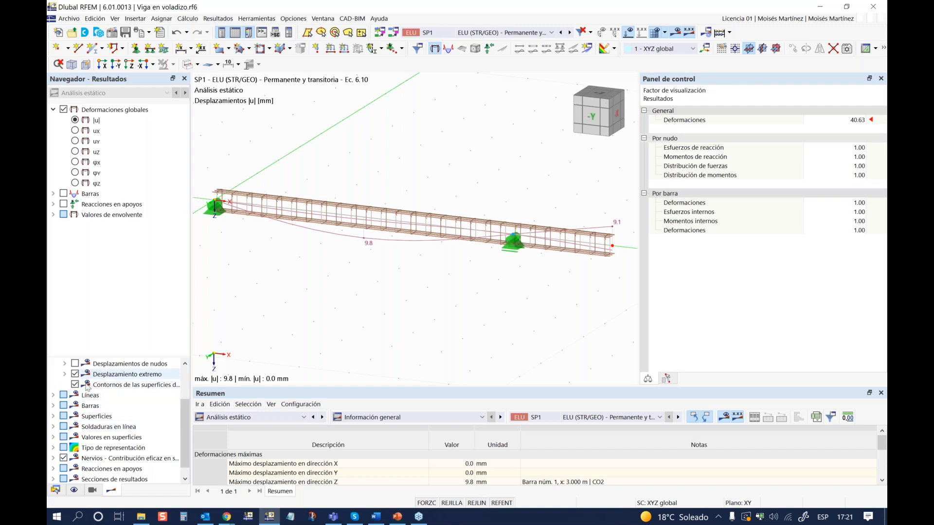
scroll(68, 413, "up", 3)
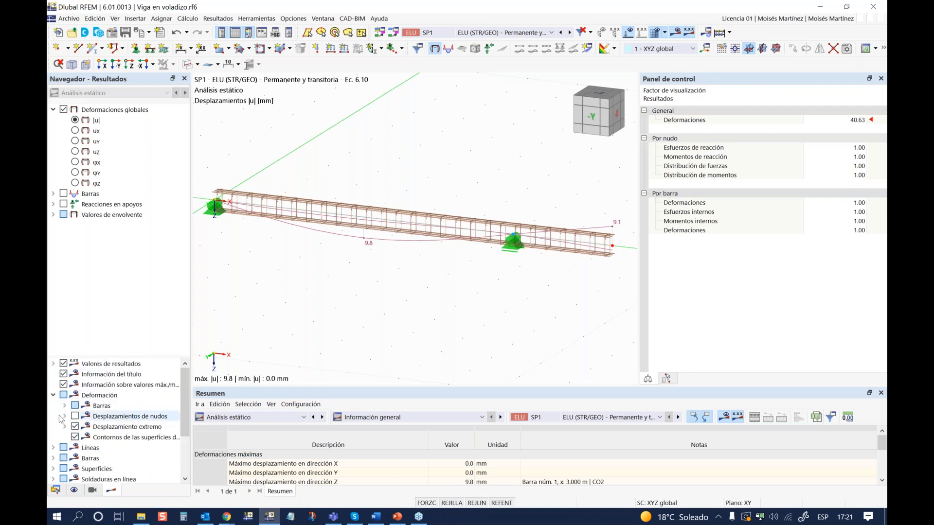
left_click(65, 407)
left_click(86, 437)
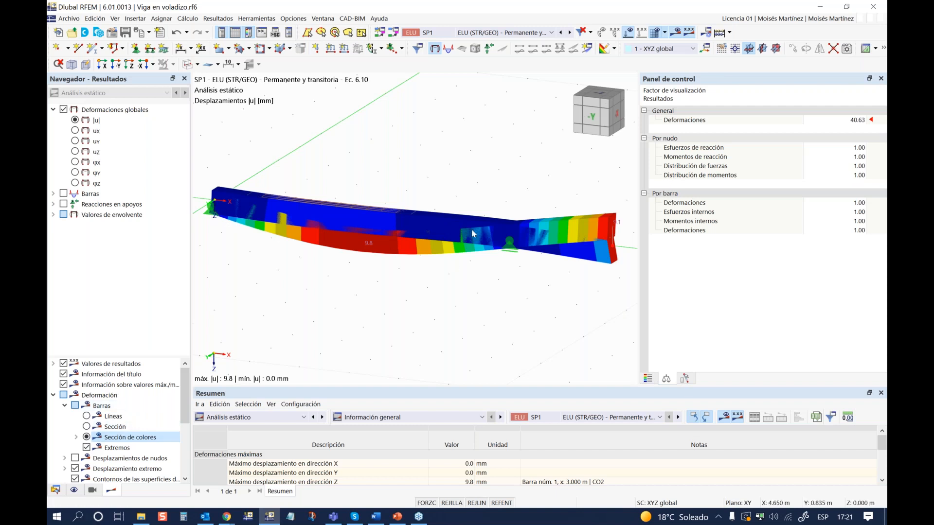
middle_click_drag(519, 282, 513, 261, "ctrl")
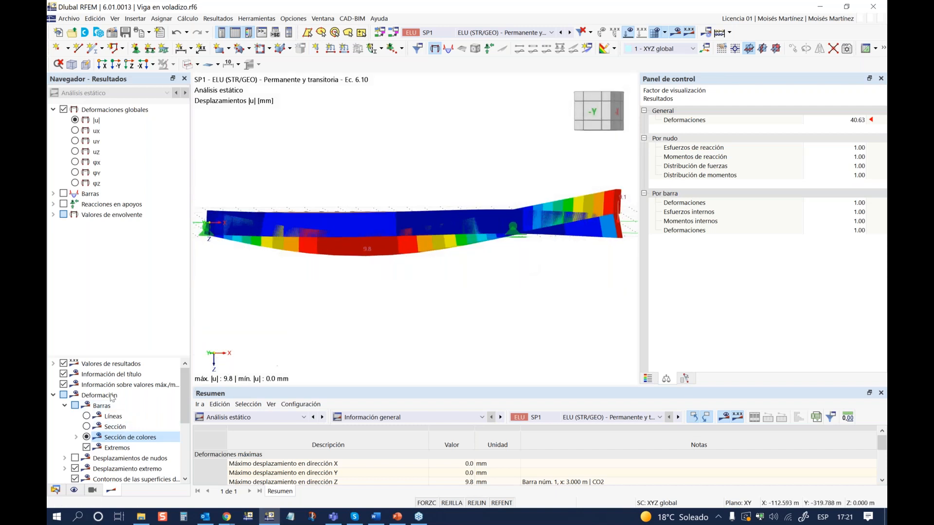
left_click(86, 416)
middle_click_drag(418, 256, 444, 272, "ctrl")
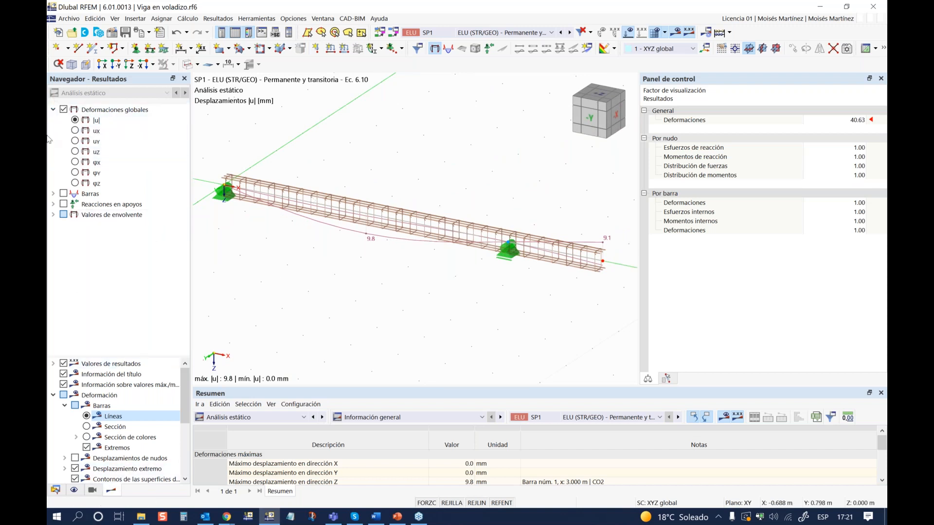
Display the axial force N diagram from the members' internal forces instead of the global deformations
left_click(53, 110)
left_click(54, 120)
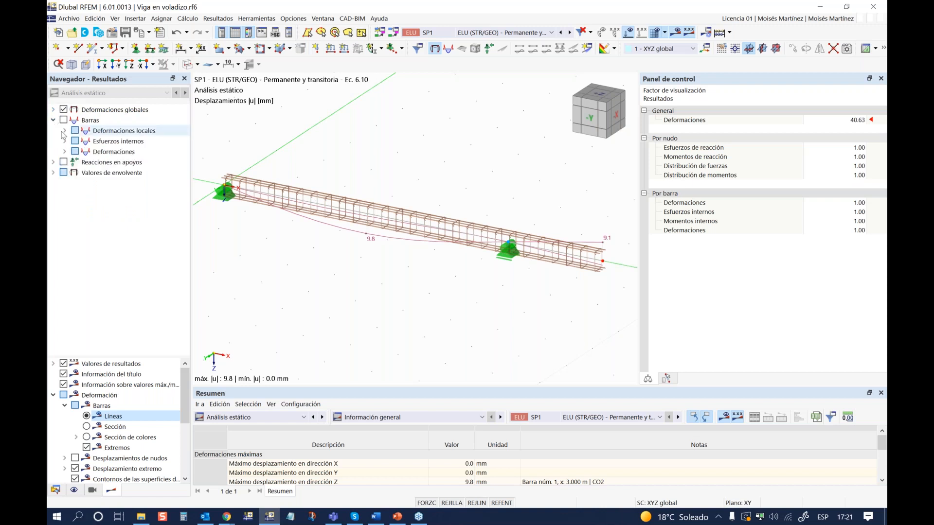
left_click(65, 141)
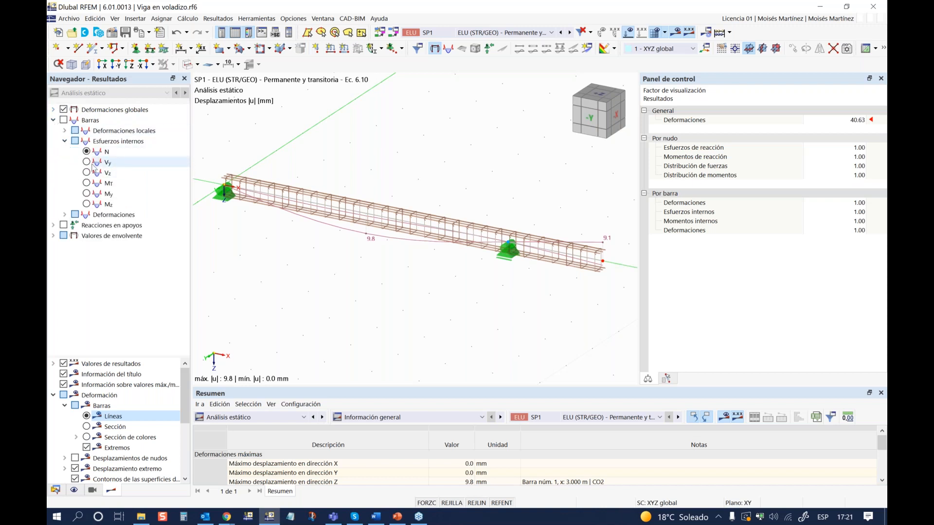
left_click(88, 151)
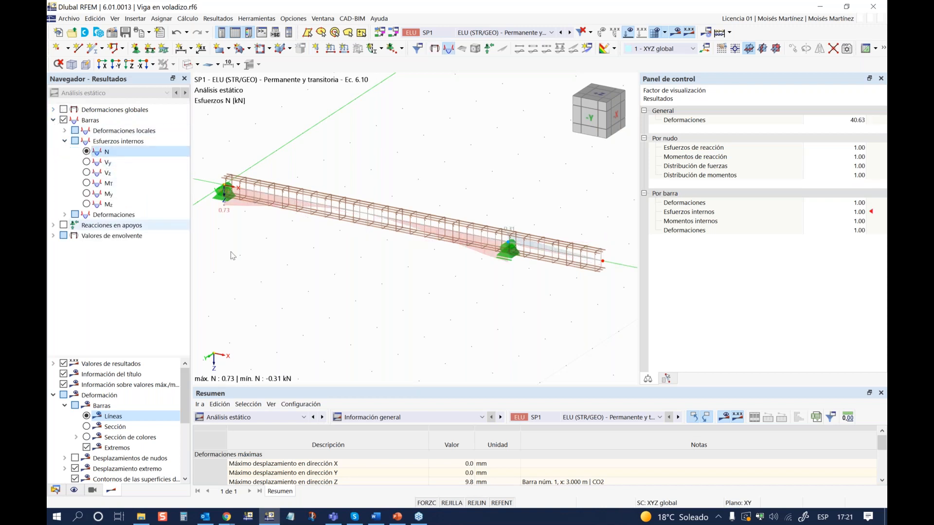
middle_click_drag(305, 276, 304, 275, "ctrl")
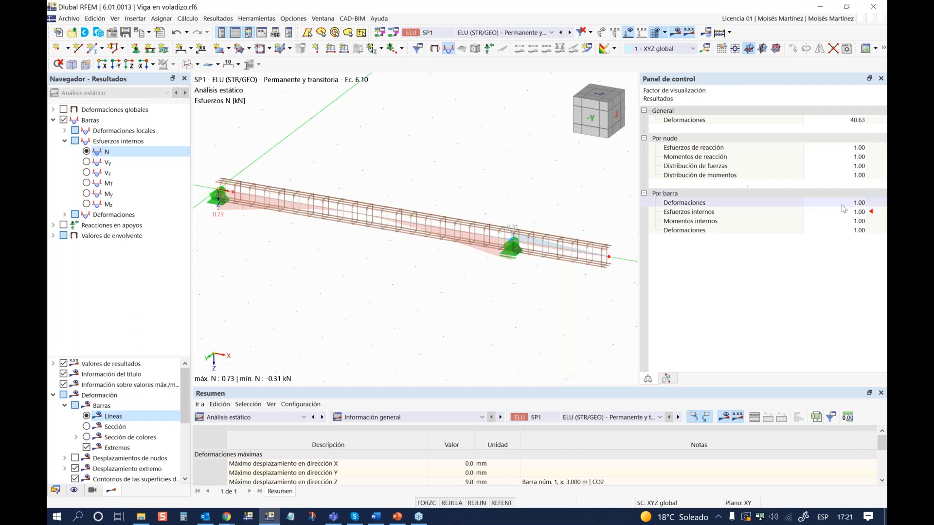
Set the display factor of the members' internal forces (Esfuerzos internos) to 2.00
left_click(855, 213)
left_click(862, 210)
left_click(862, 210)
left_click(862, 210)
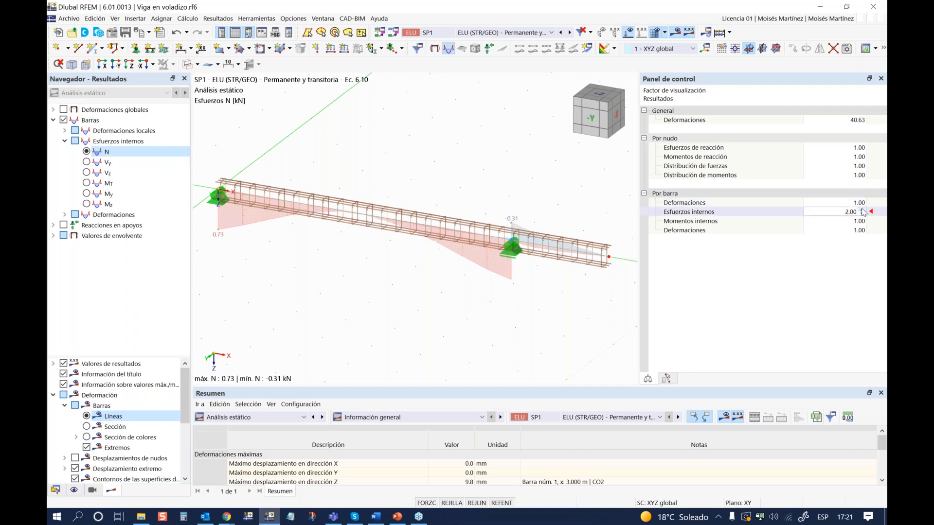
Set the display factor of the members' internal forces (Esfuerzos internos) to 4.00
left_click(862, 210)
left_click(862, 210)
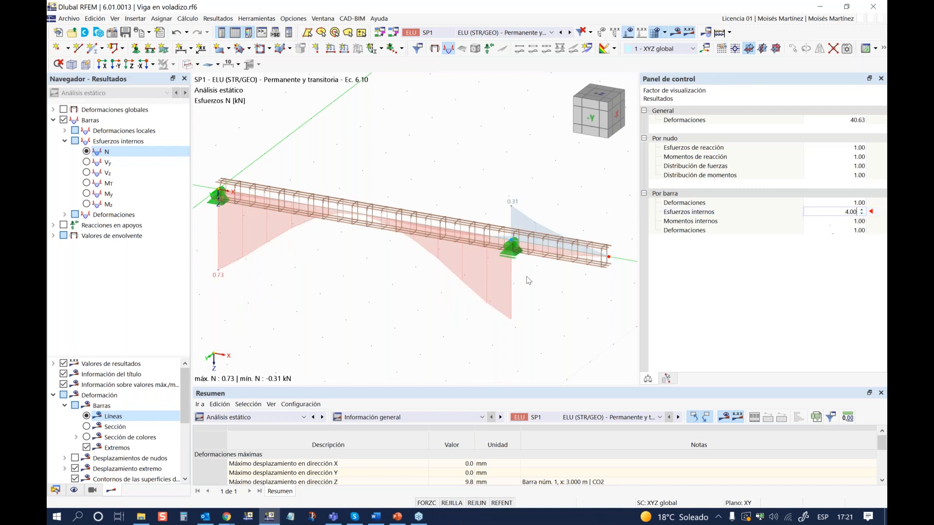
middle_click_drag(317, 299, 319, 296, "ctrl")
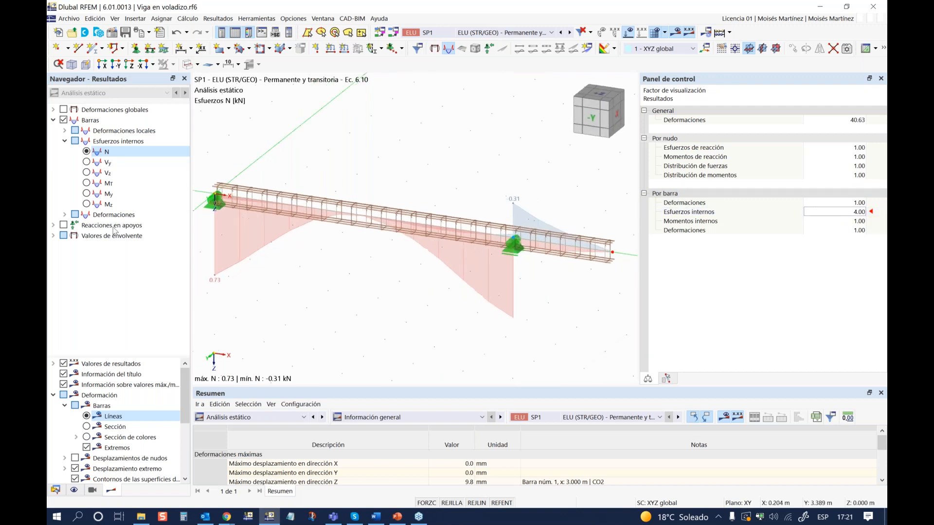
Display the members' My moment diagram and set the display factor of their internal moments (Momentos internos) to 4.00
left_click(86, 194)
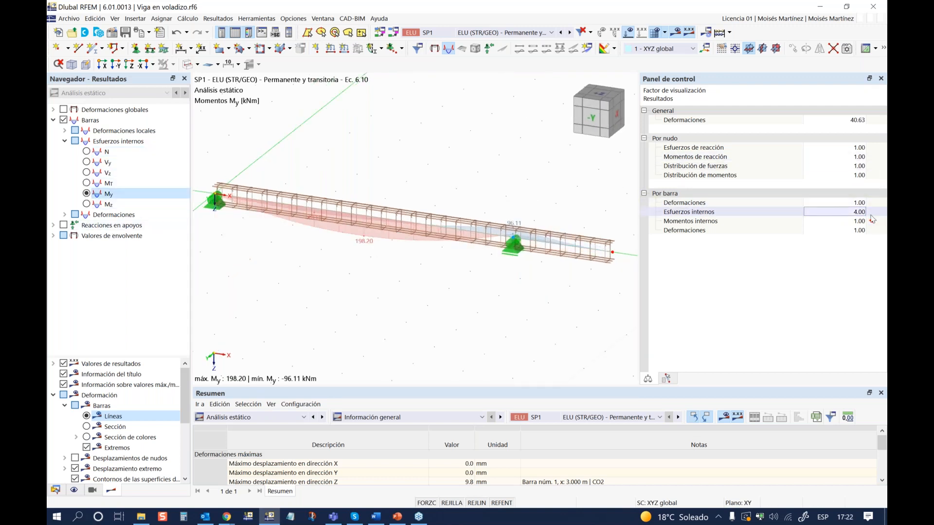
left_click(846, 221)
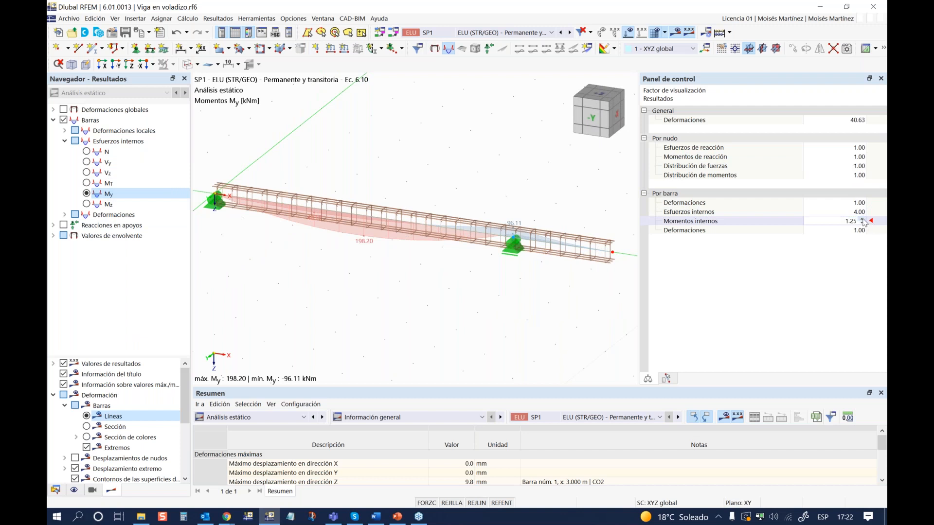
left_click(862, 219)
left_click(862, 219)
left_click(863, 218)
left_click(862, 218)
left_click(863, 219)
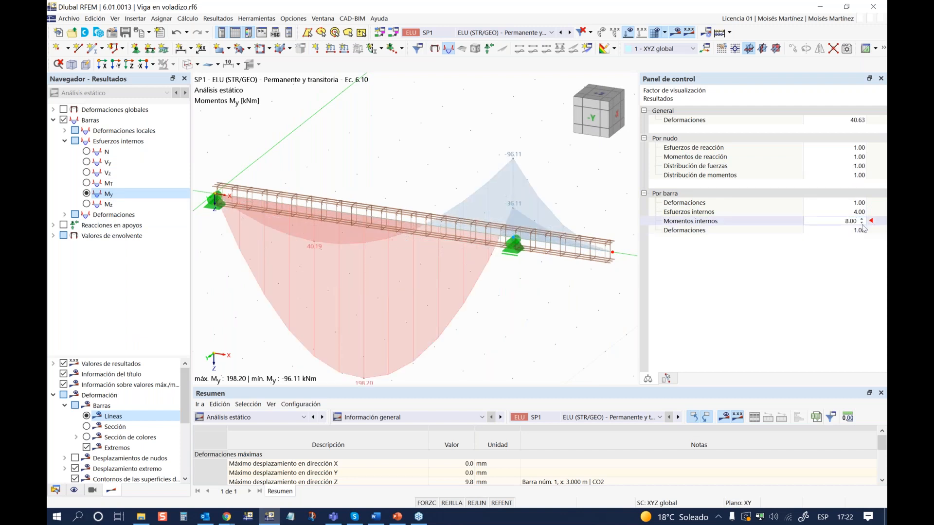
left_click(862, 224)
middle_click_drag(501, 313, 447, 306, "ctrl")
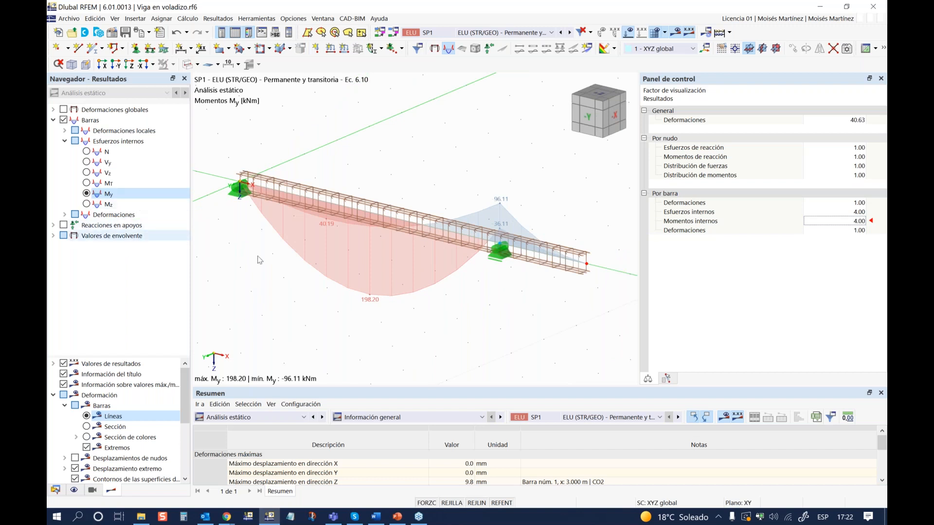
middle_click_drag(407, 317, 462, 324, "ctrl")
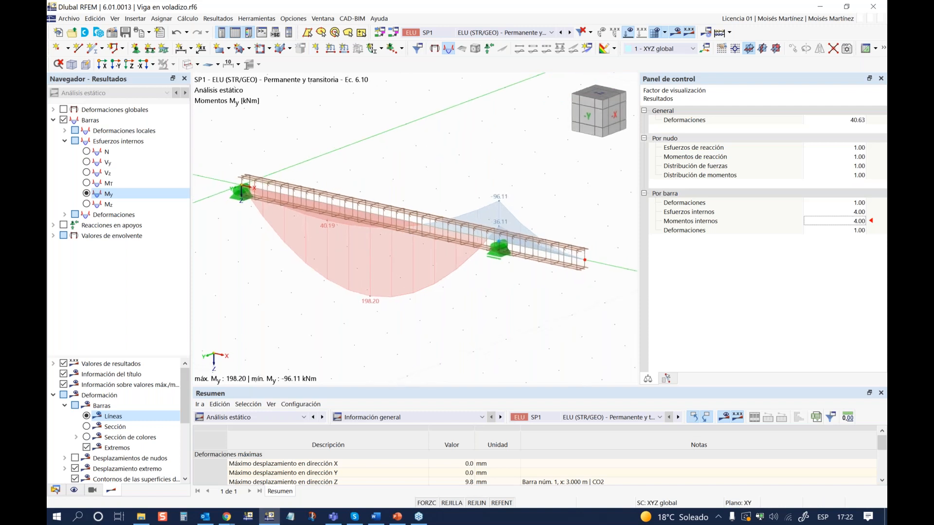
Switch an enlarged results table to Cálculo de estructuras de hormigón (concreto) and run the concrete design of the member
left_click_drag(389, 387, 388, 334)
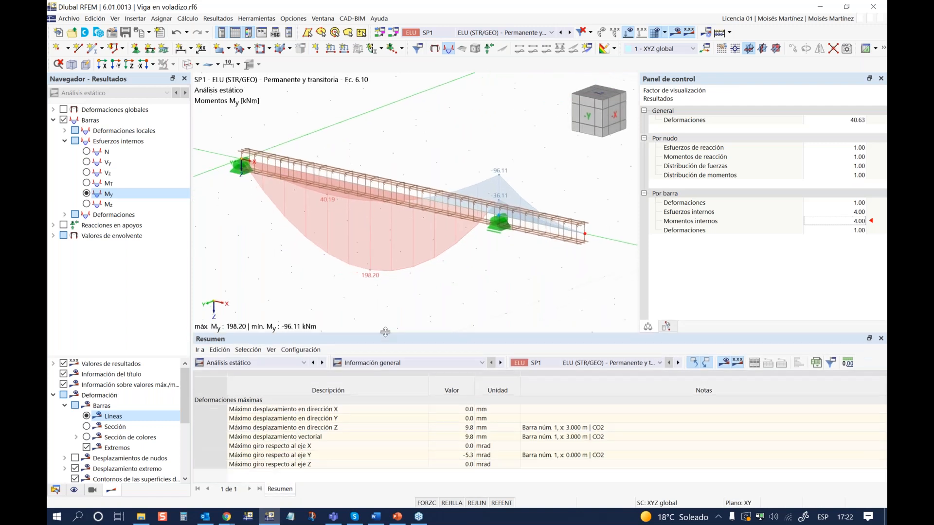
left_click(291, 367)
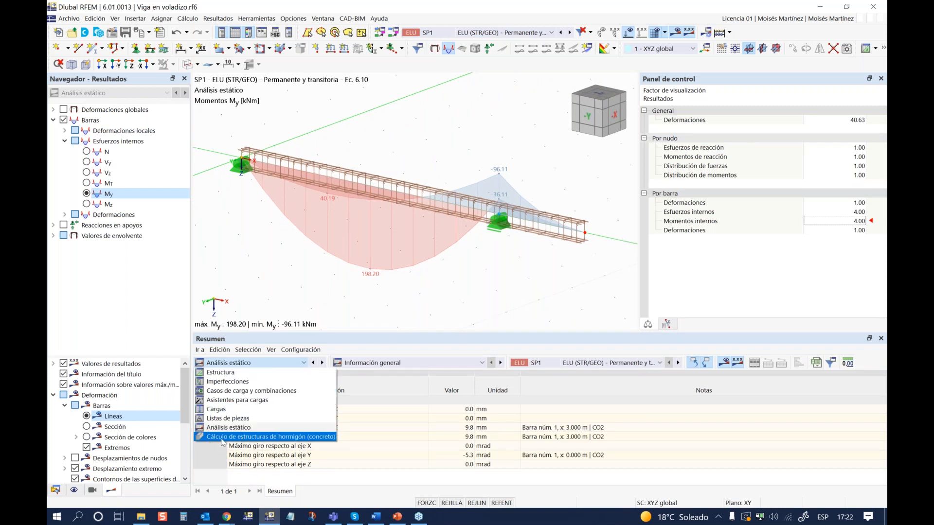
left_click(270, 438)
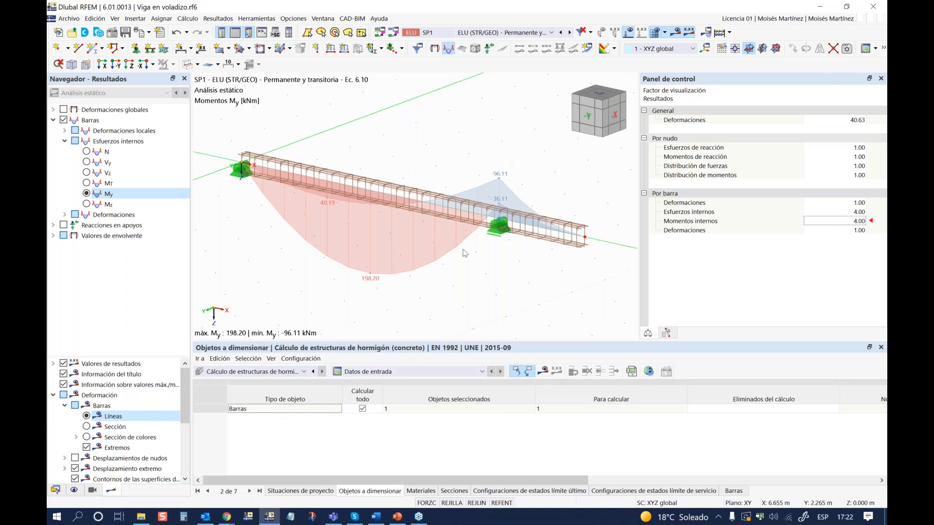
left_click(543, 371)
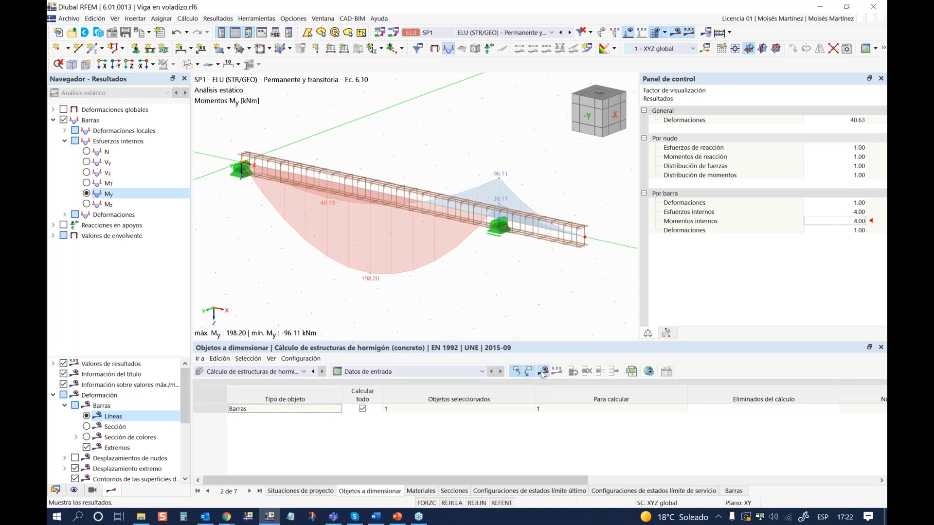
left_click(516, 315)
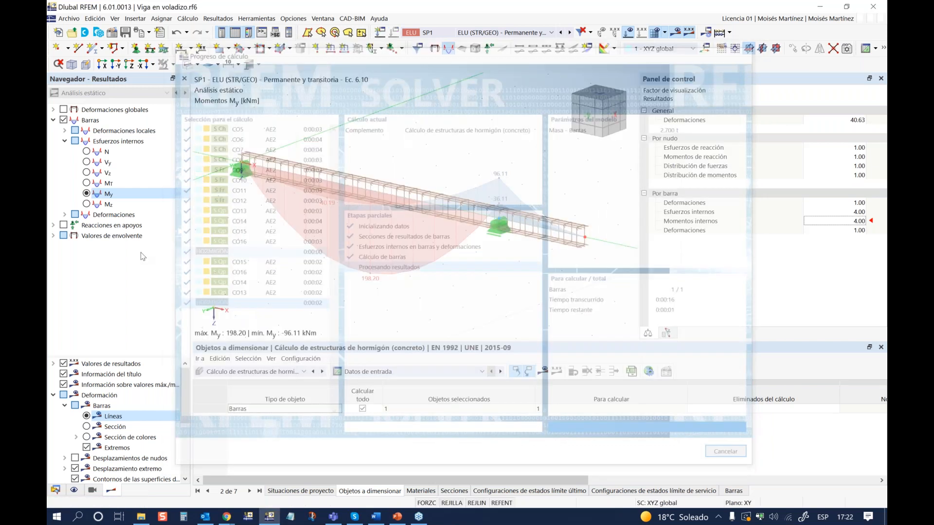
middle_click_drag(389, 261, 389, 264, "ctrl")
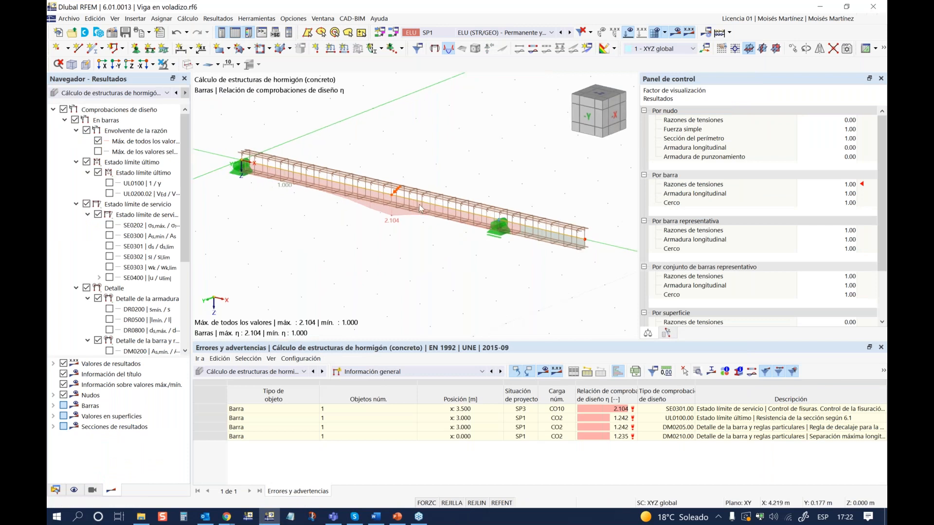
Locate the ultimate limit state section resistance check UL0100.00 from the errors and warnings on the beam
left_click(365, 373)
left_click(365, 392)
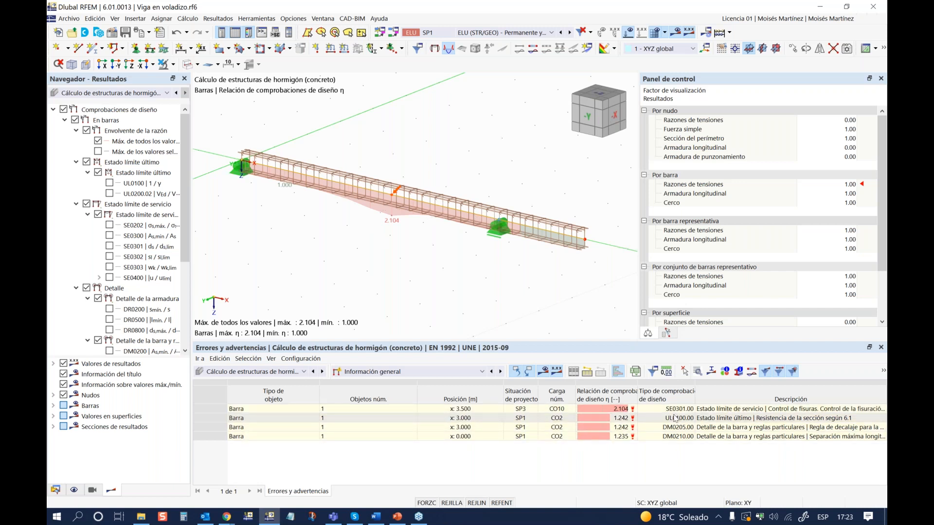
left_click(396, 416)
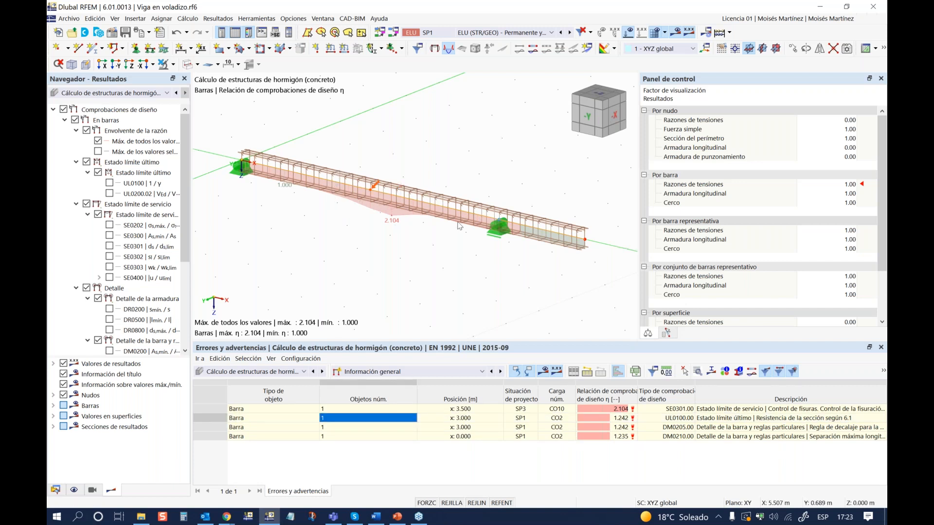
List the members' design ratios (Razones de tensiones en barras) instead of the errors and warnings, in a taller table
left_click(370, 373)
left_click(375, 399)
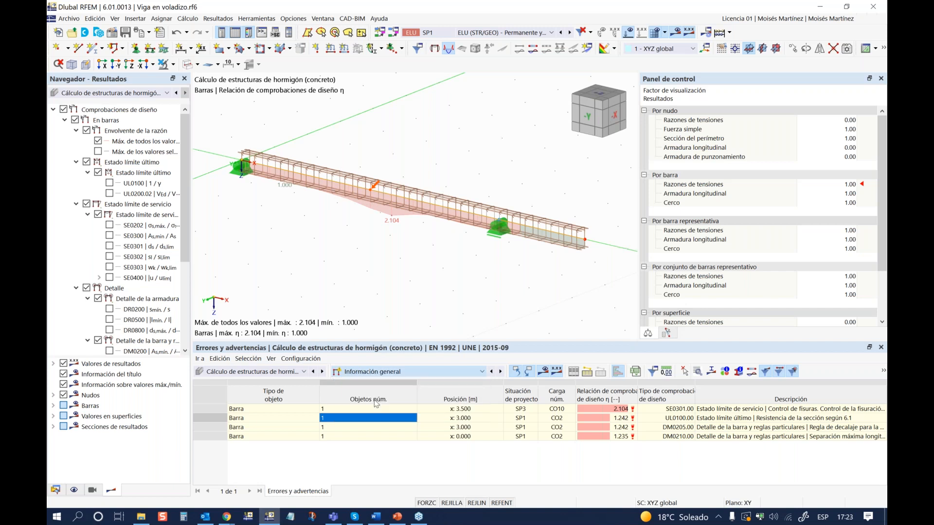
left_click_drag(379, 343, 365, 283)
middle_click_drag(354, 231, 360, 228, "ctrl")
scroll(302, 418, "down", 1)
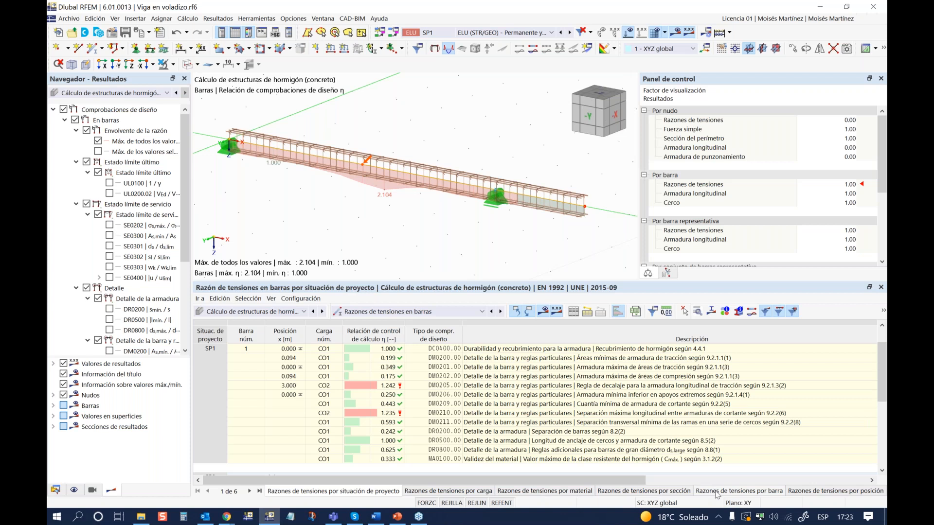
Examine the members' design ratios by position along the beam, including the DM0210.00 check for shear reinforcement spacing
left_click(857, 493)
scroll(340, 404, "up", 2)
scroll(340, 405, "down", 2)
left_click(379, 414)
scroll(260, 392, "up", 2)
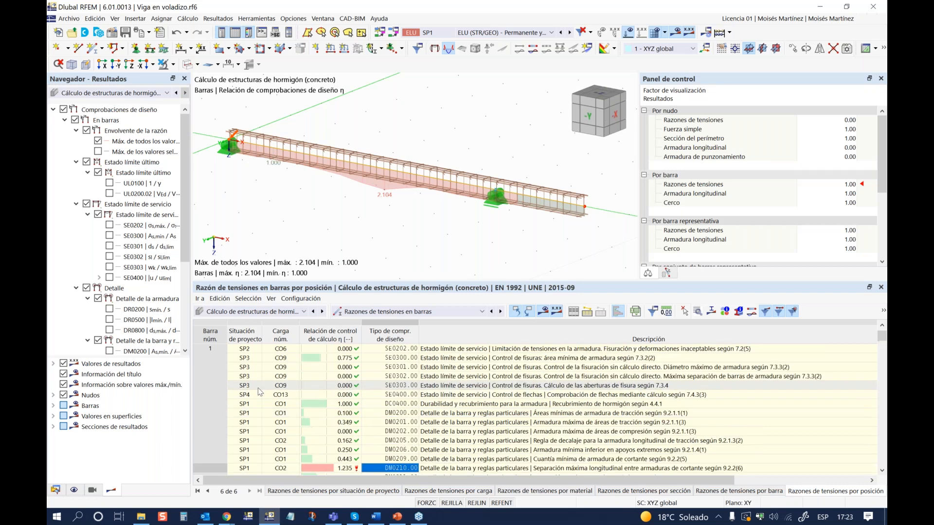
scroll(260, 392, "down", 4)
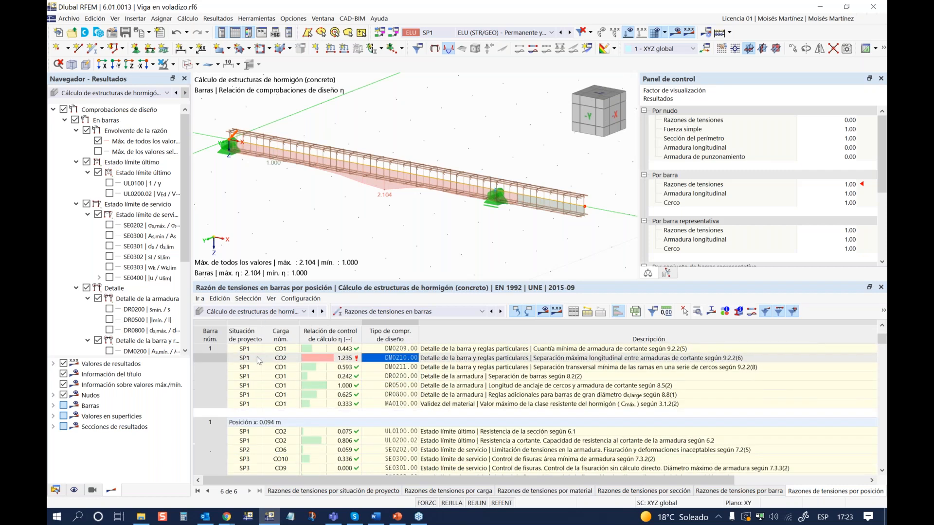
scroll(256, 357, "up", 2)
scroll(257, 357, "up", 1)
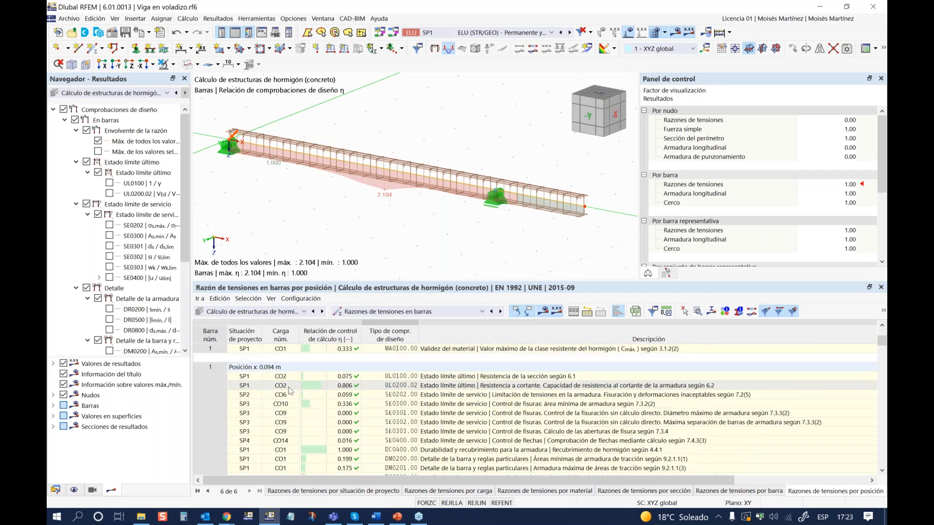
scroll(292, 395, "up", 2)
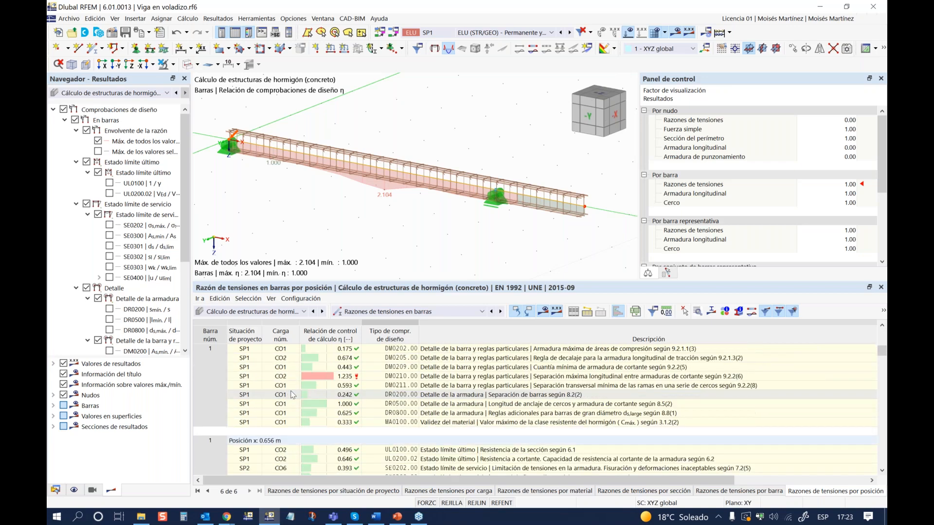
scroll(292, 394, "up", 4)
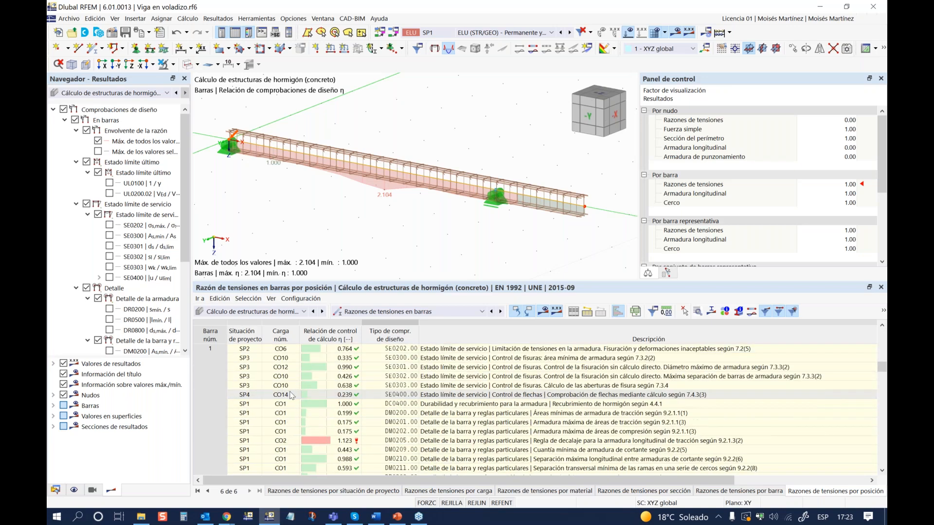
scroll(289, 384, "up", 5)
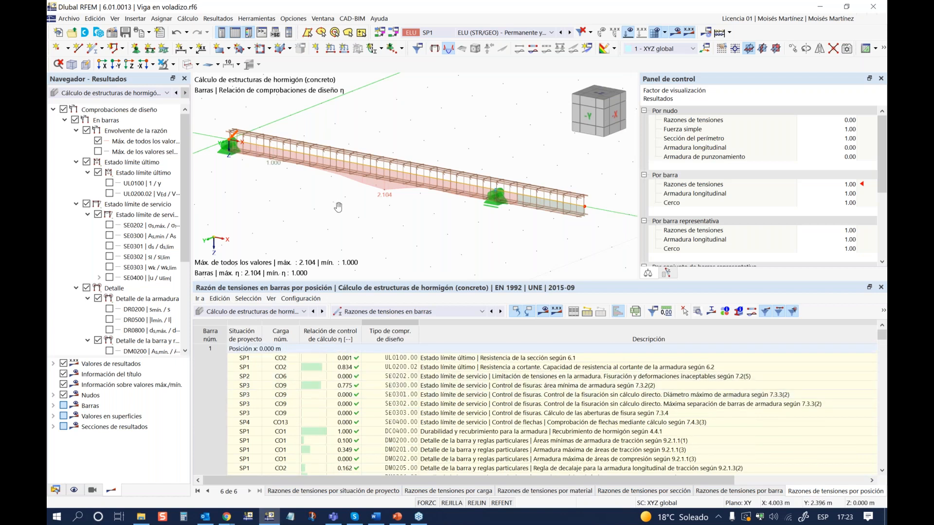
Enlarge the model view by reducing the height of the results table and open the beam member for editing
middle_click_drag(336, 205, 341, 211)
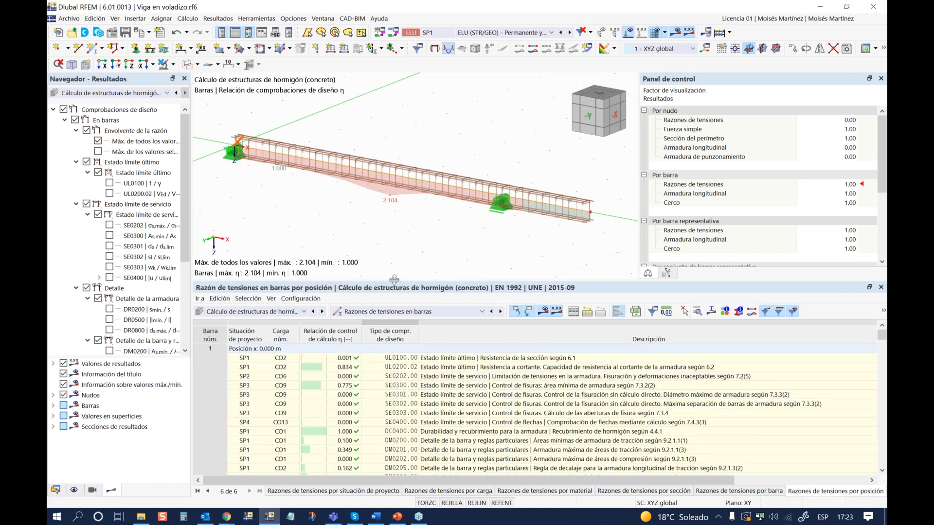
left_click_drag(393, 288, 393, 377)
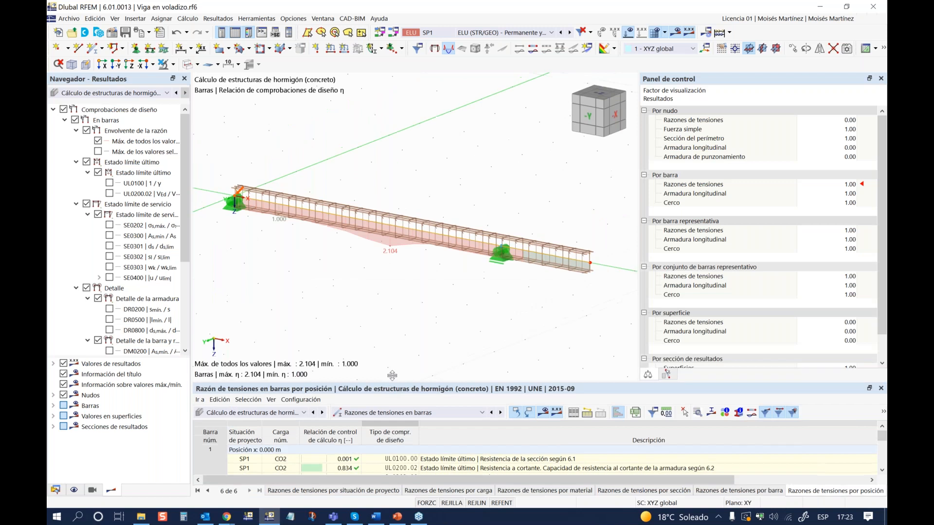
scroll(423, 235, "up", 1)
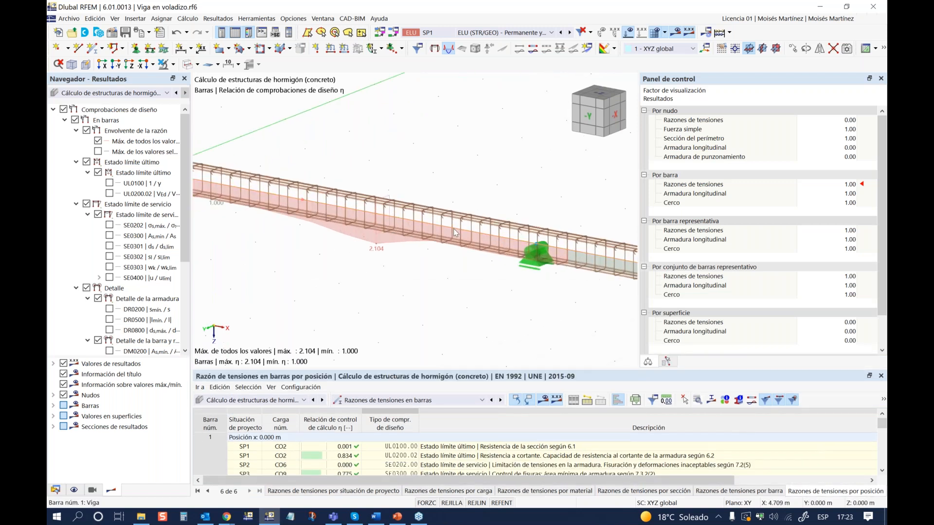
right_click(455, 232)
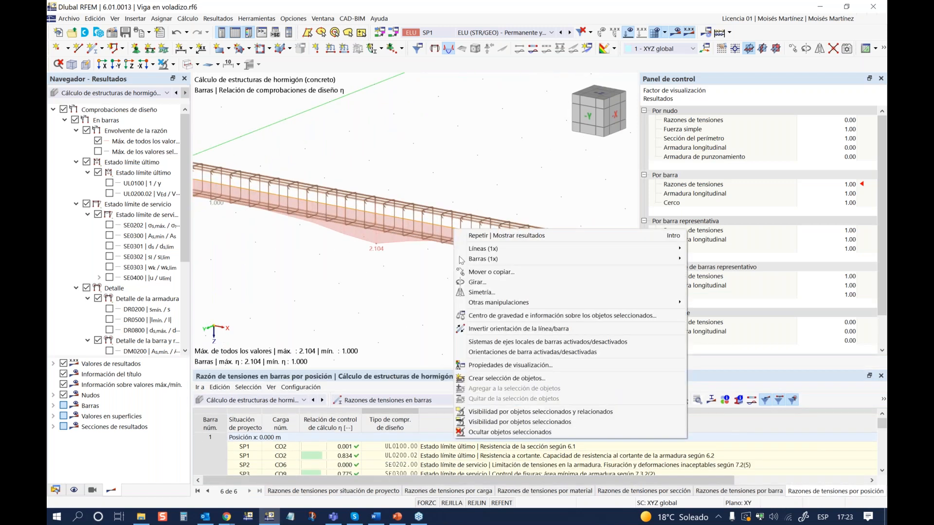
mouse_move(470, 259)
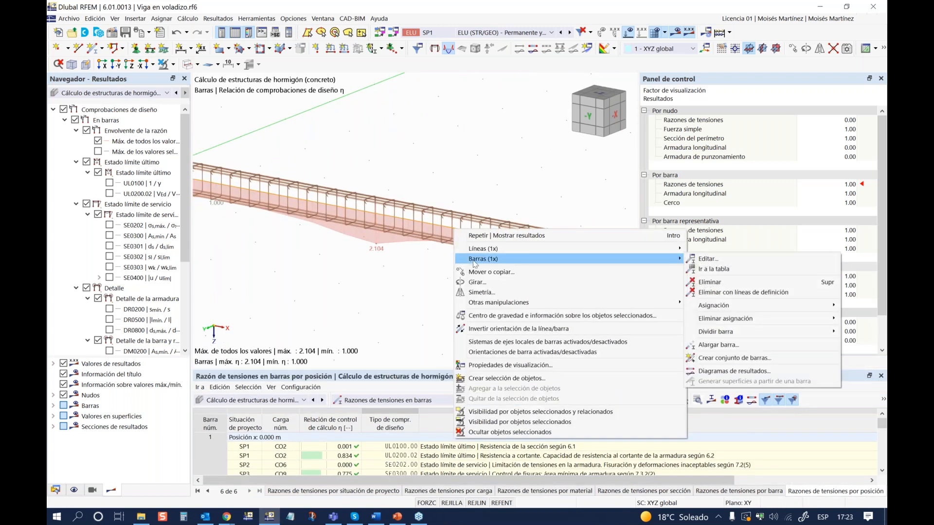
left_click(706, 259)
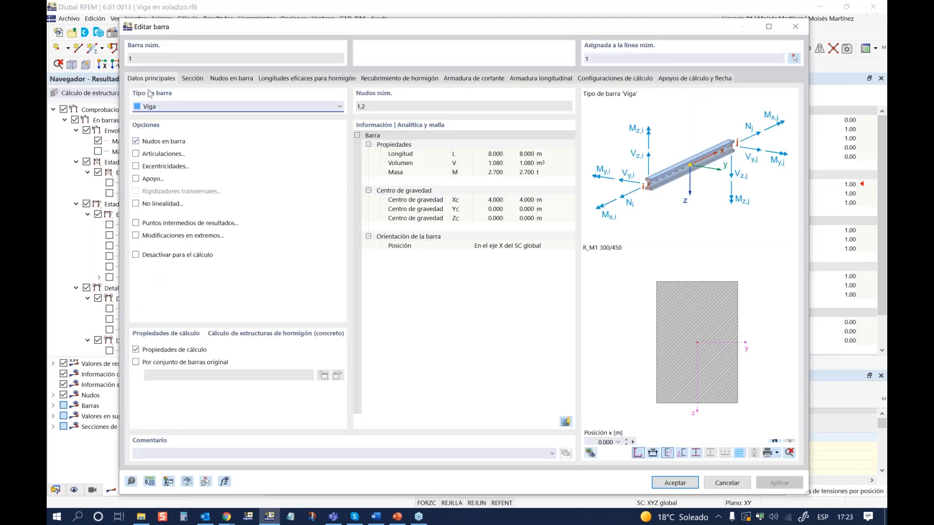
Review the beam's section, nodes on member, effective lengths for concrete and concrete cover settings
left_click(188, 79)
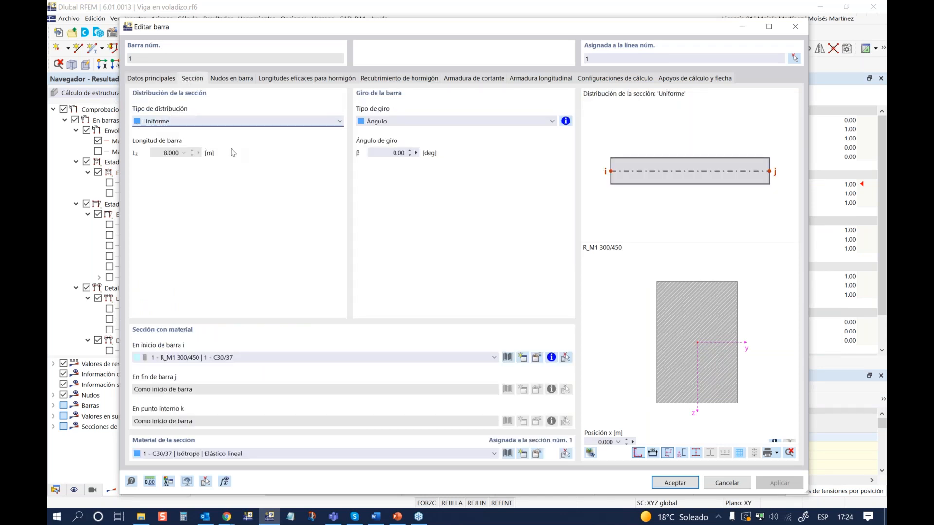
left_click(224, 80)
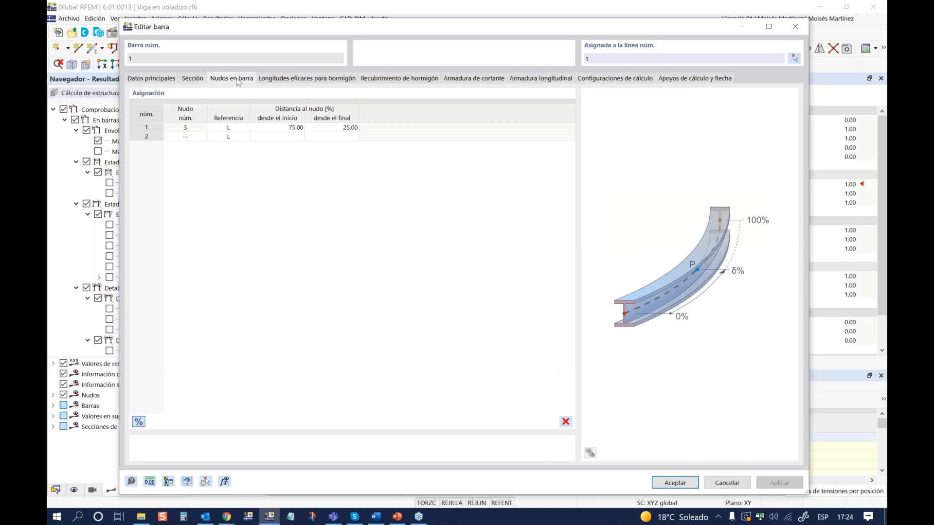
left_click(280, 79)
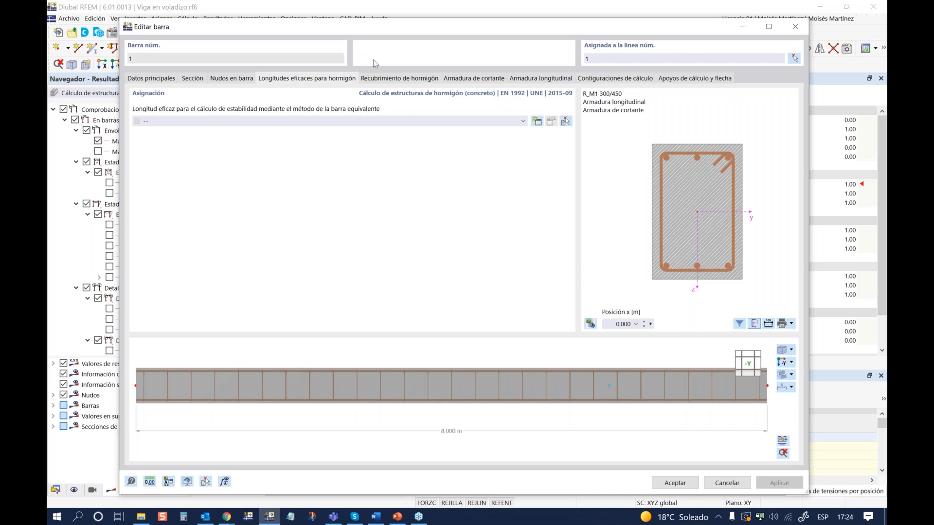
left_click(395, 79)
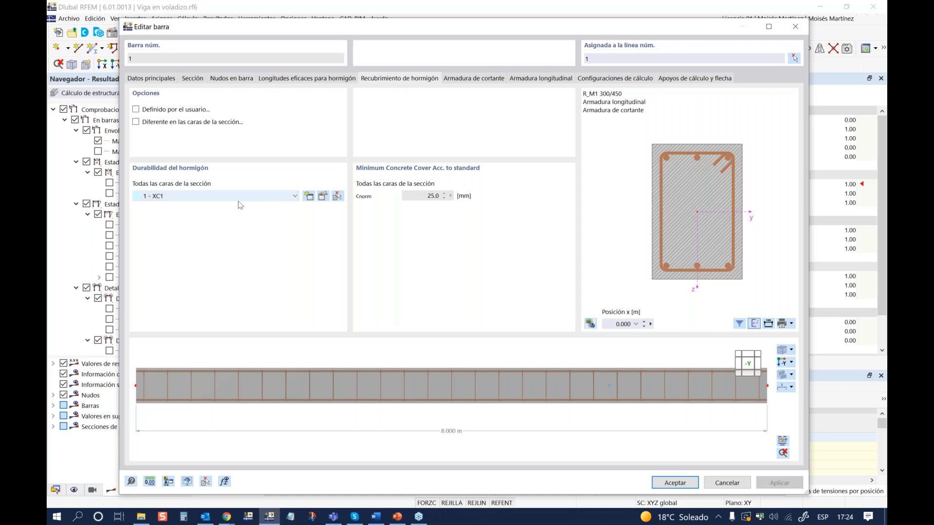
Create a new concrete durability with carbonation-induced corrosion class XC3 – Humedad moderada for all faces of the member's section
left_click(256, 197)
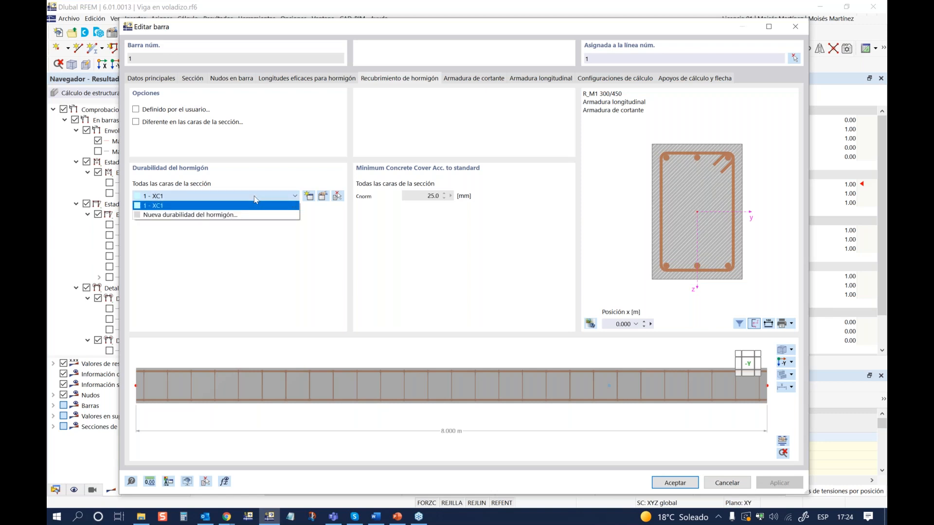
left_click(224, 216)
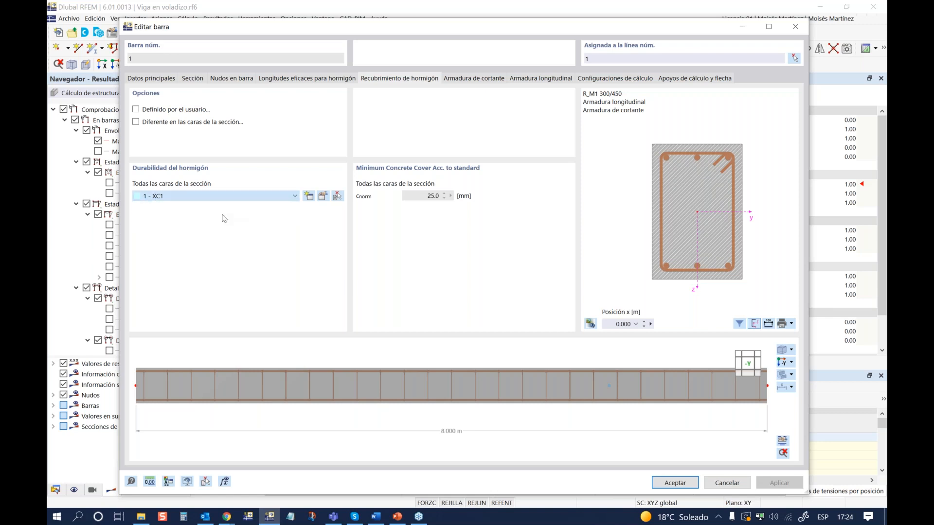
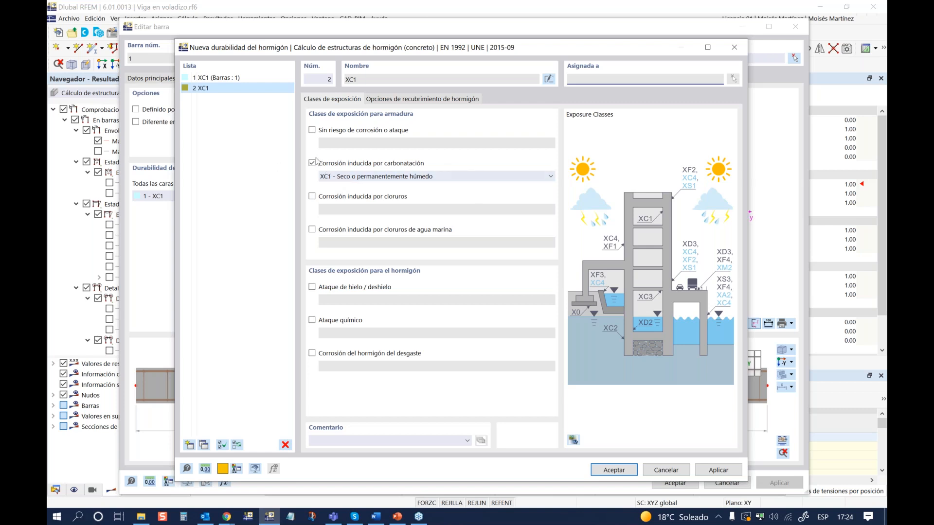
left_click(440, 177)
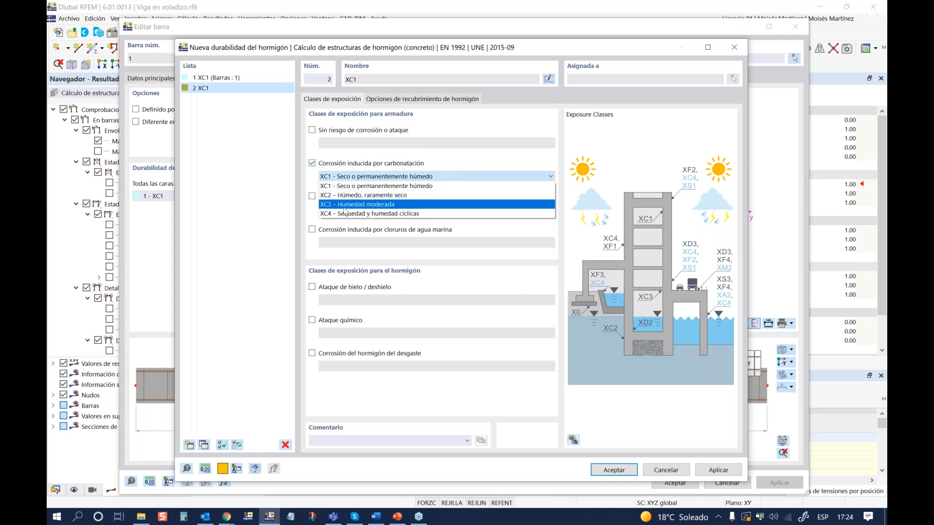
left_click(346, 205)
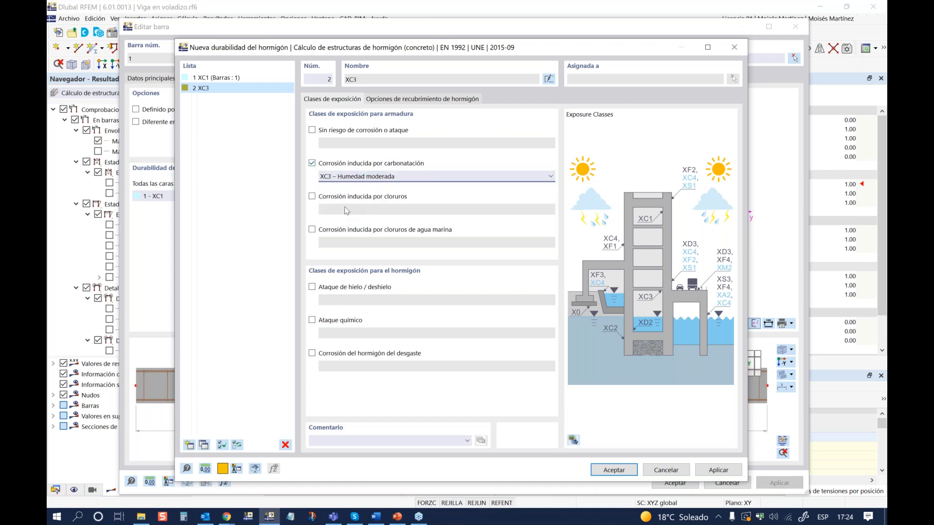
left_click(385, 99)
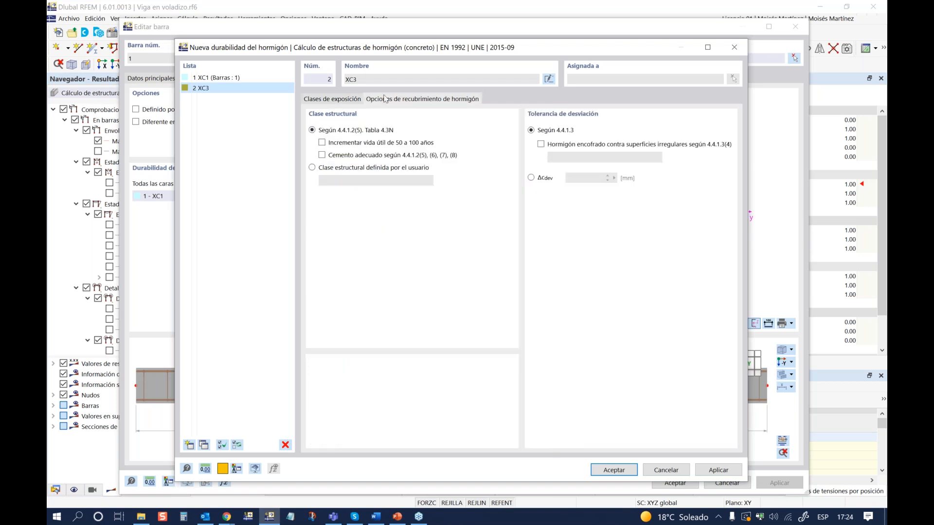
left_click(334, 100)
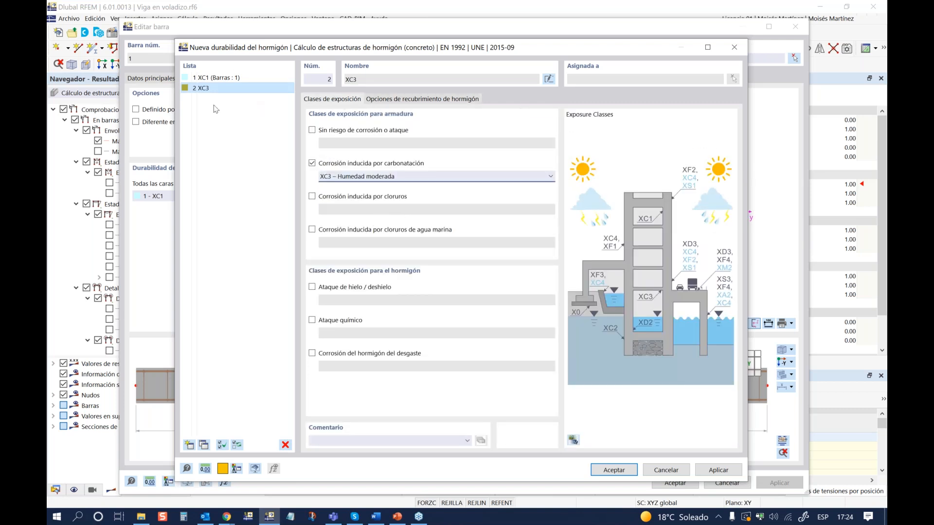
left_click(621, 475)
Compare the durability classes on the required cover by switching all section faces to XC1 and back to XC3
left_click(210, 196)
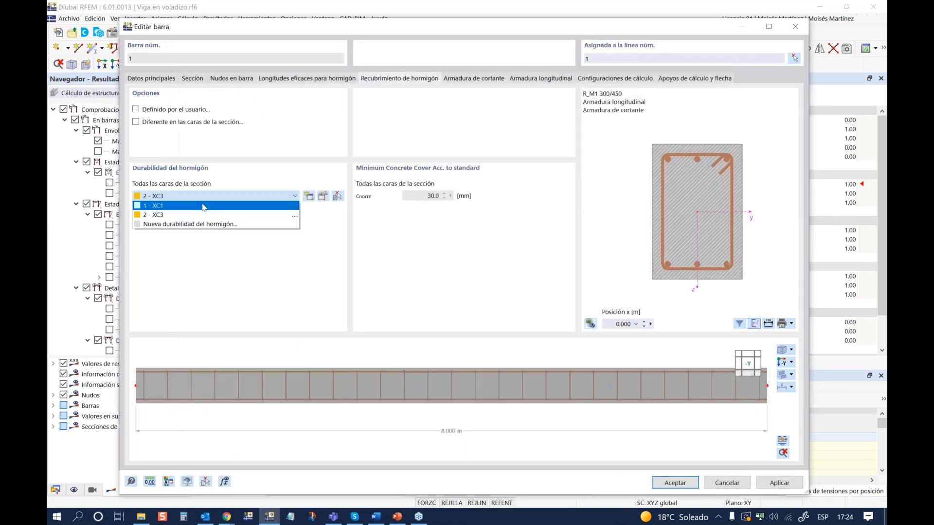
left_click(203, 206)
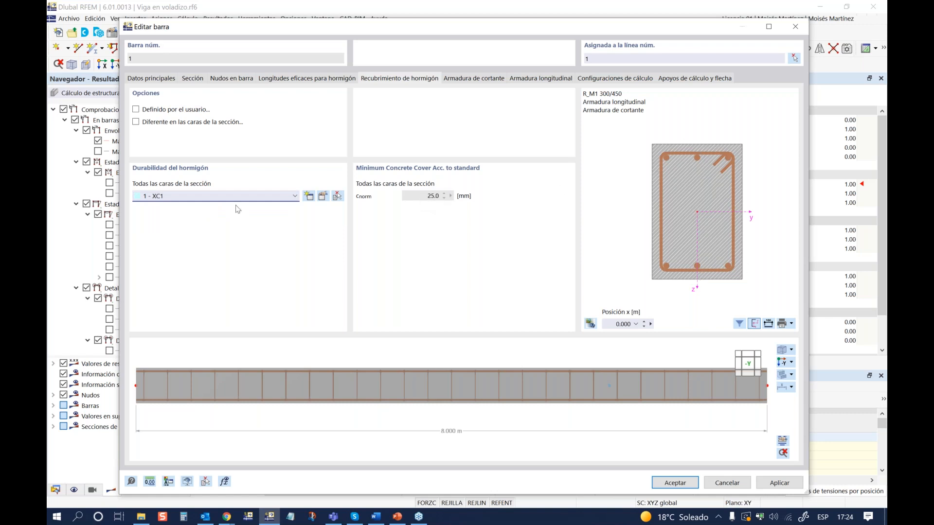
left_click(186, 198)
left_click(180, 215)
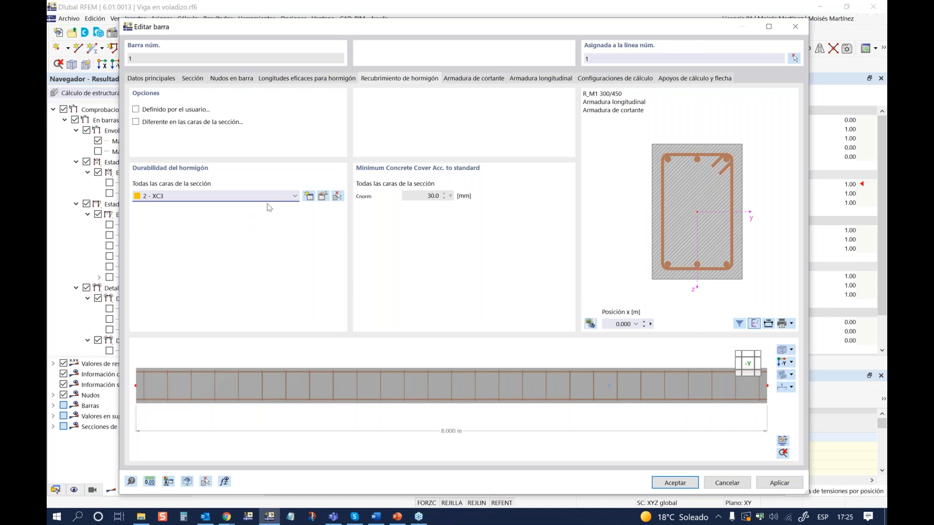
Make the concrete durability different per section face and assign XC3 to the left and right faces
left_click(136, 122)
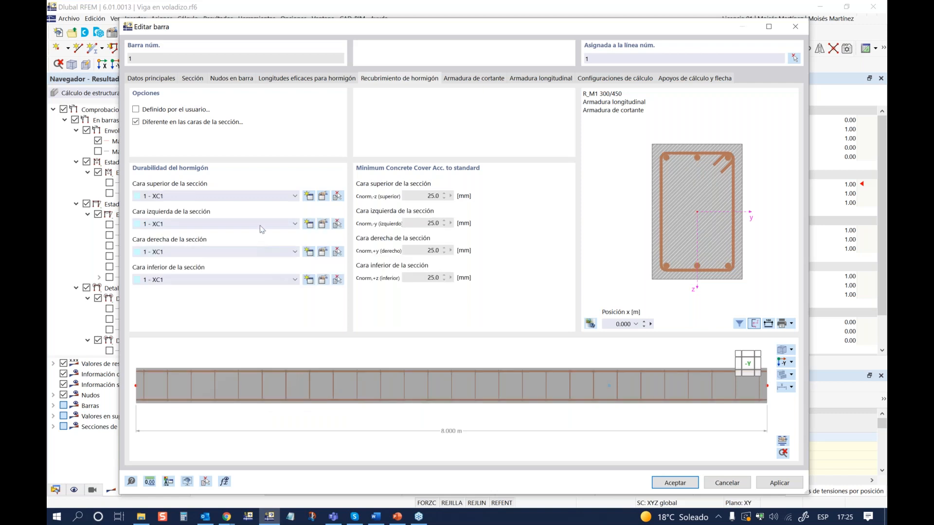
left_click(284, 226)
left_click(280, 243)
left_click(274, 252)
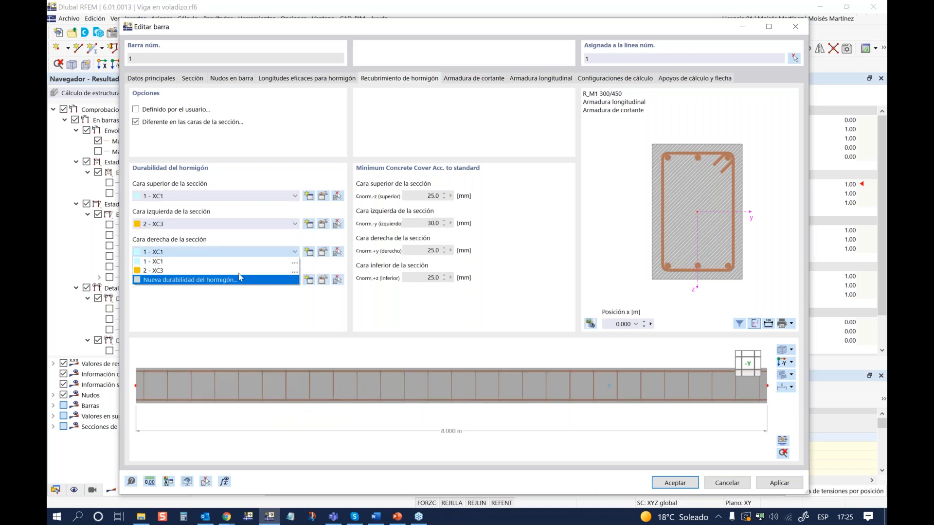
left_click(240, 271)
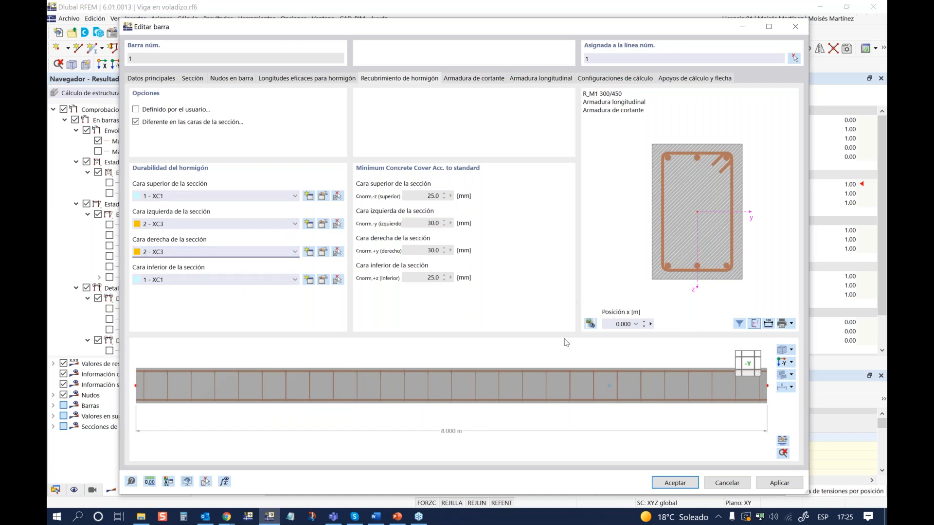
Try the user-defined concrete cover option and return to the cover according to the standard
mouse_move(643, 403)
middle_mouse_down("ctrl")
mouse_move(611, 395)
mouse_move(519, 403)
mouse_move(634, 405)
mouse_move(643, 417)
middle_mouse_up("ctrl")
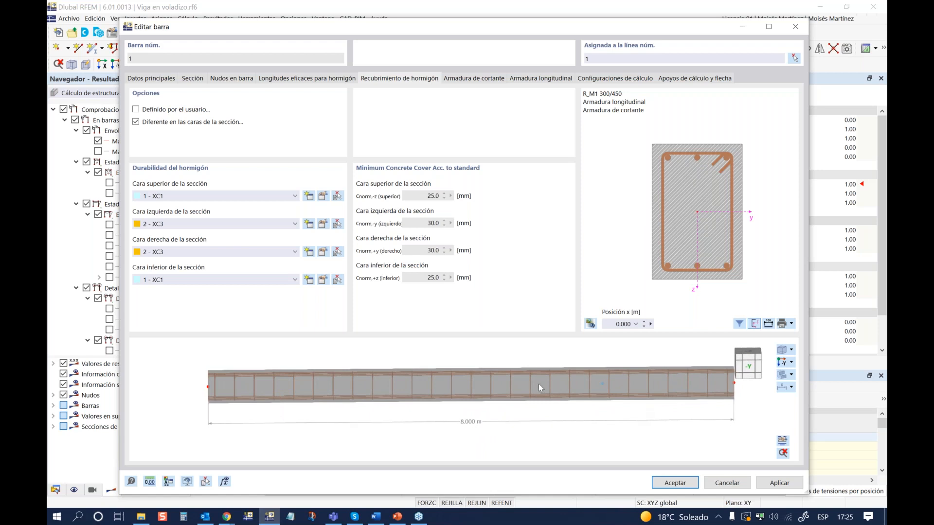
left_click(136, 109)
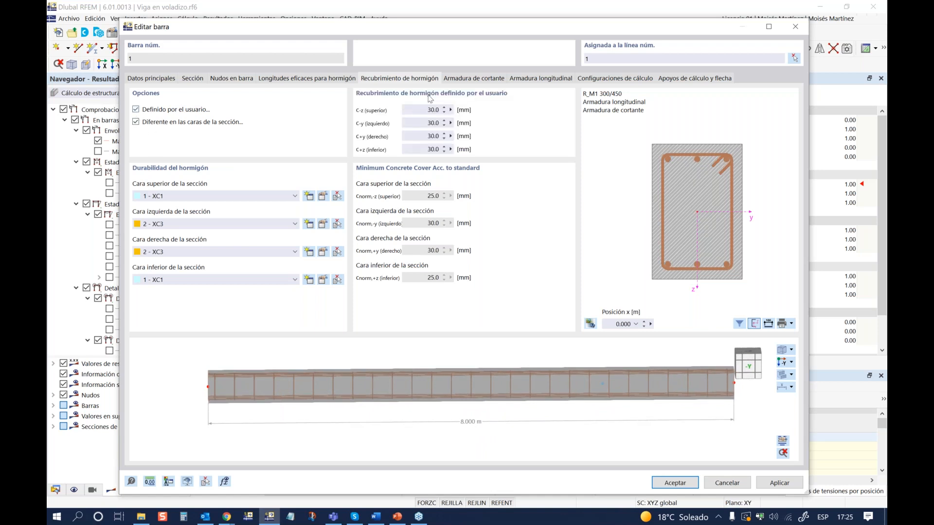
left_click(136, 110)
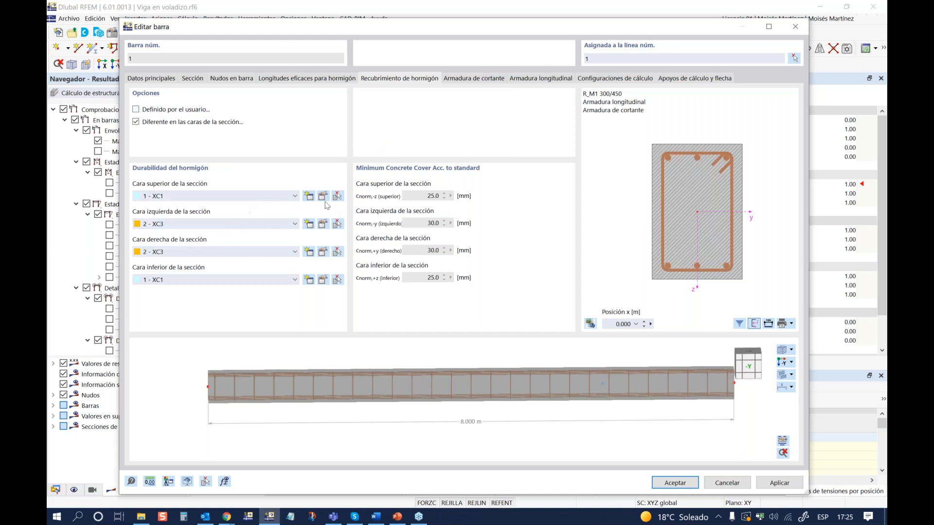
Add three more spans to the member's shear reinforcement so the stirrups are divided into four spans
left_click(463, 82)
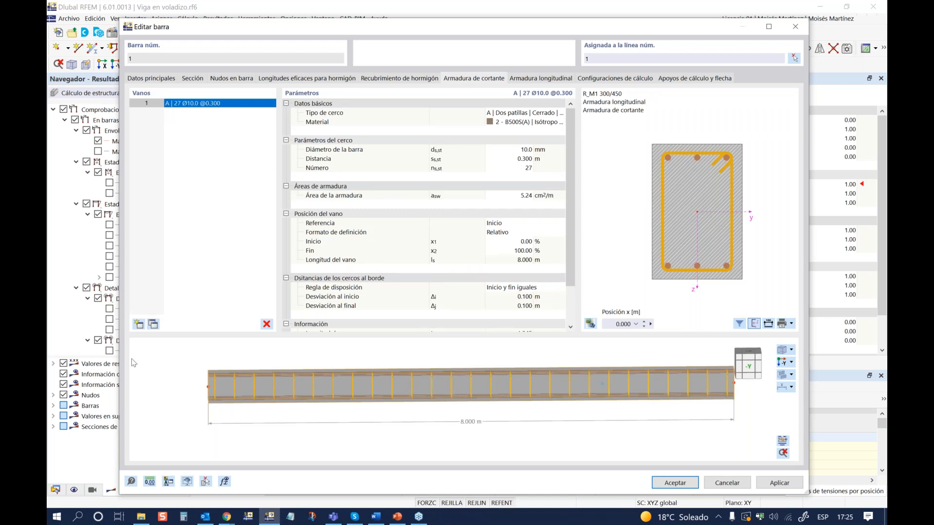
middle_click_drag(537, 396, 525, 394)
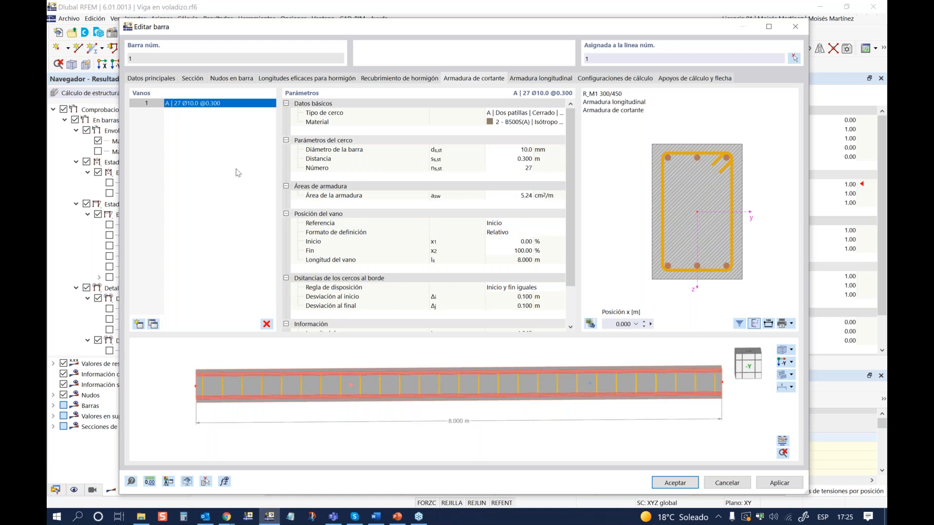
left_click(525, 81)
left_click(494, 80)
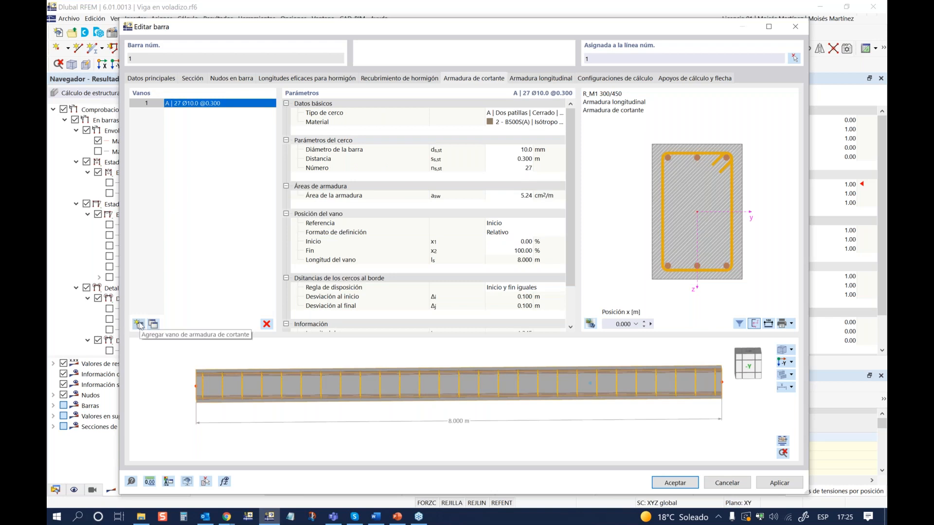
left_click(140, 325)
left_click(139, 325)
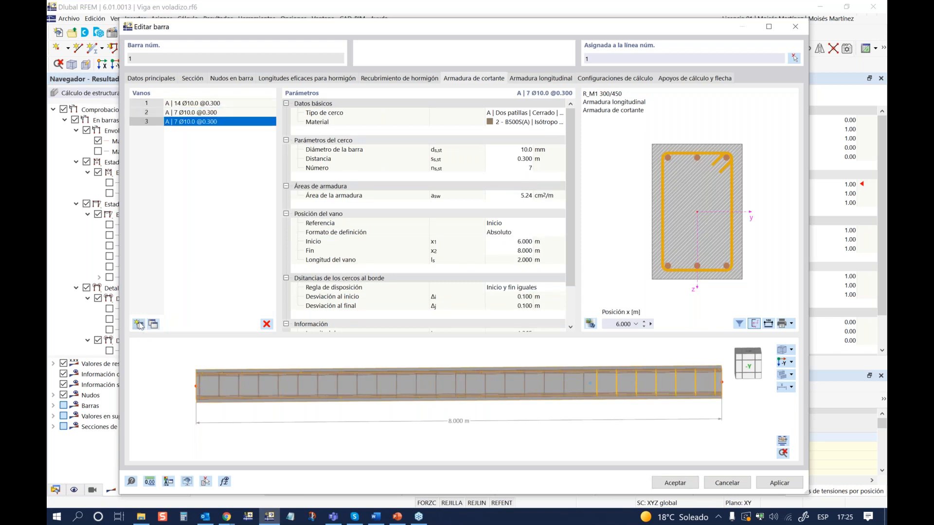
left_click(139, 324)
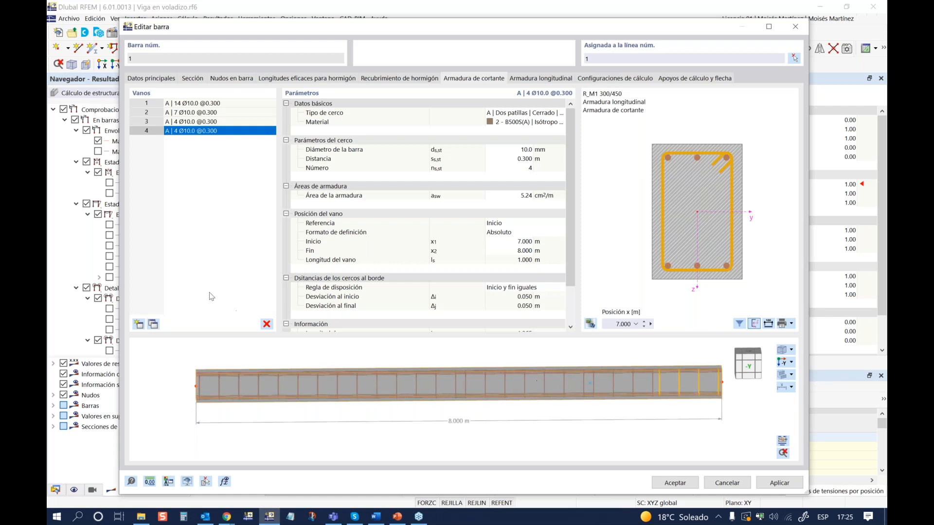
Switch the definition format of the first shear reinforcement span's position to Absoluto
left_click(208, 104)
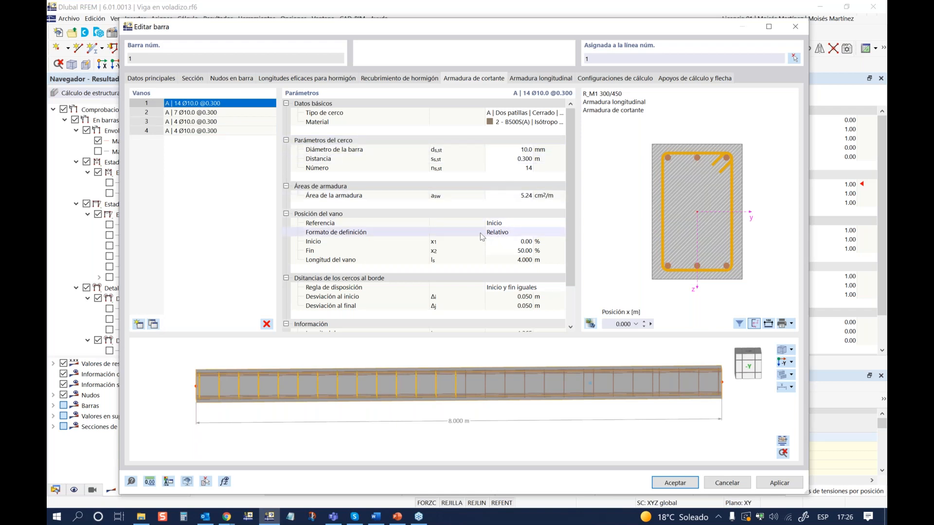
left_click(518, 234)
left_click(561, 233)
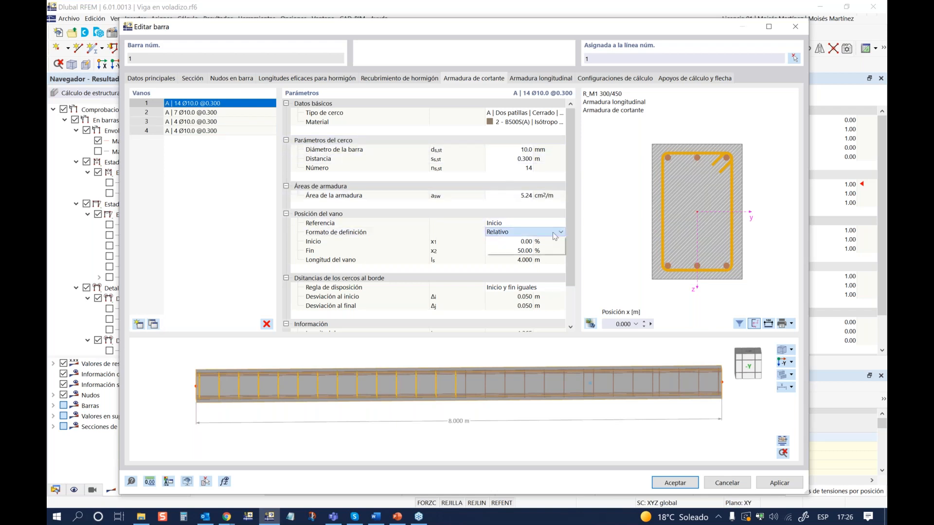
left_click(527, 250)
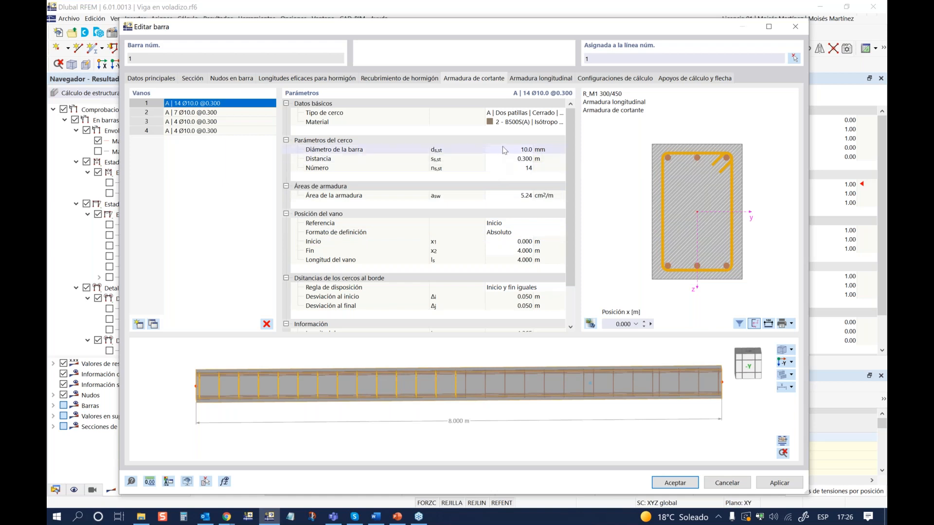
Set the first shear reinforcement span's stirrup spacing to 0.100 m and its end position to 1.500 m
left_click(515, 158)
type("0.15")
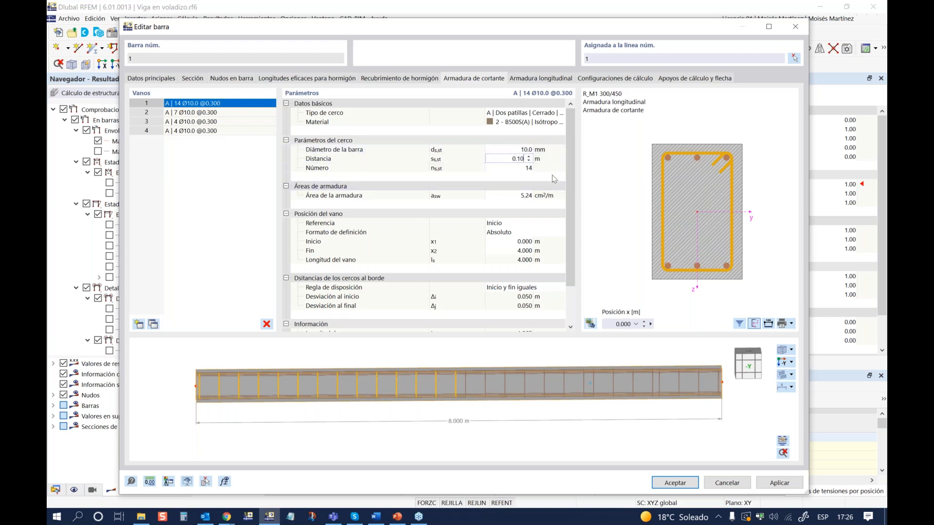
key("Return")
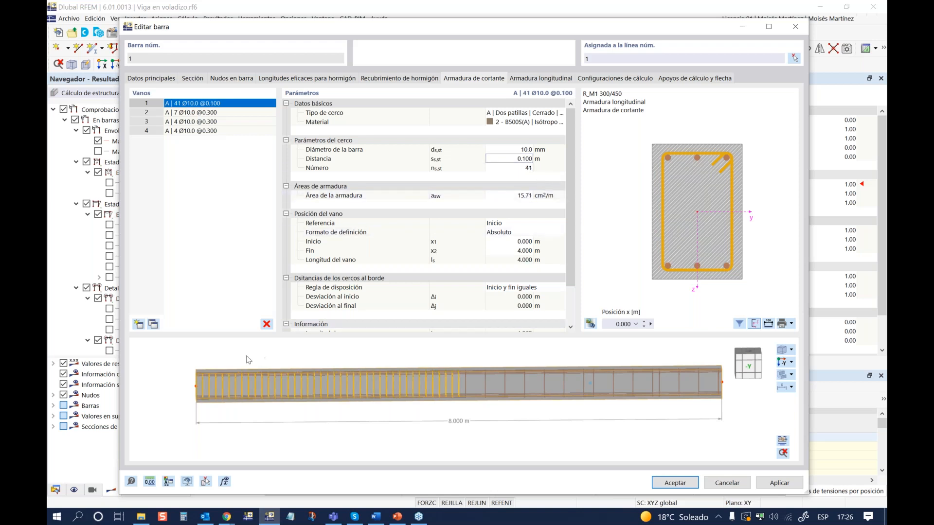
middle_click_drag(456, 380, 479, 389, "ctrl")
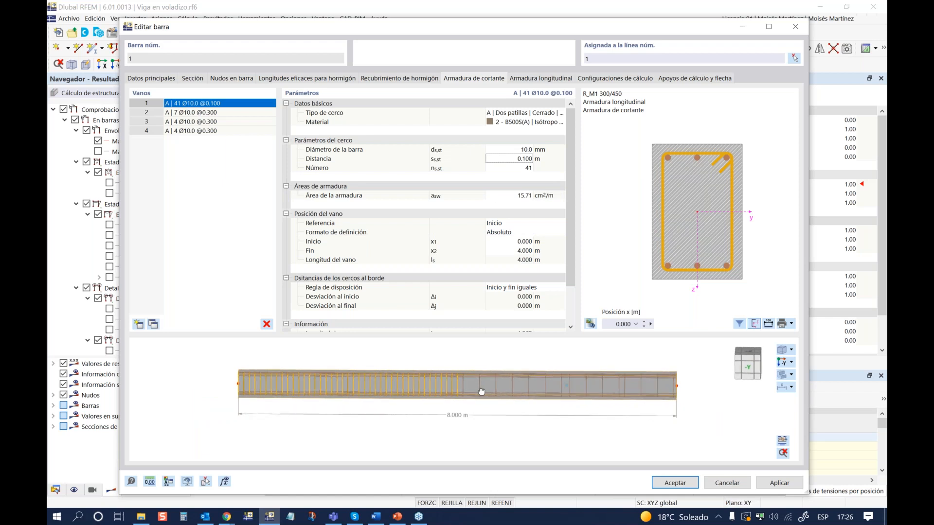
left_click(509, 251)
type("1.5")
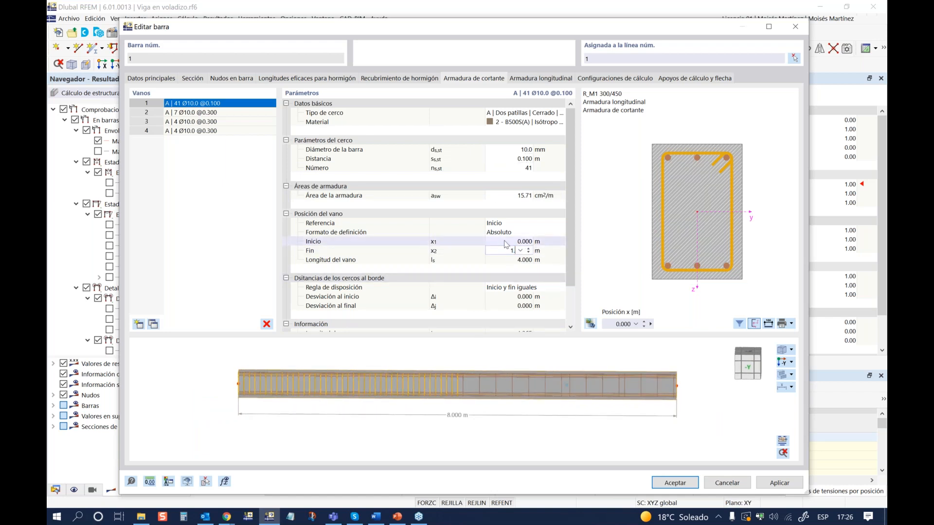
left_click(560, 238)
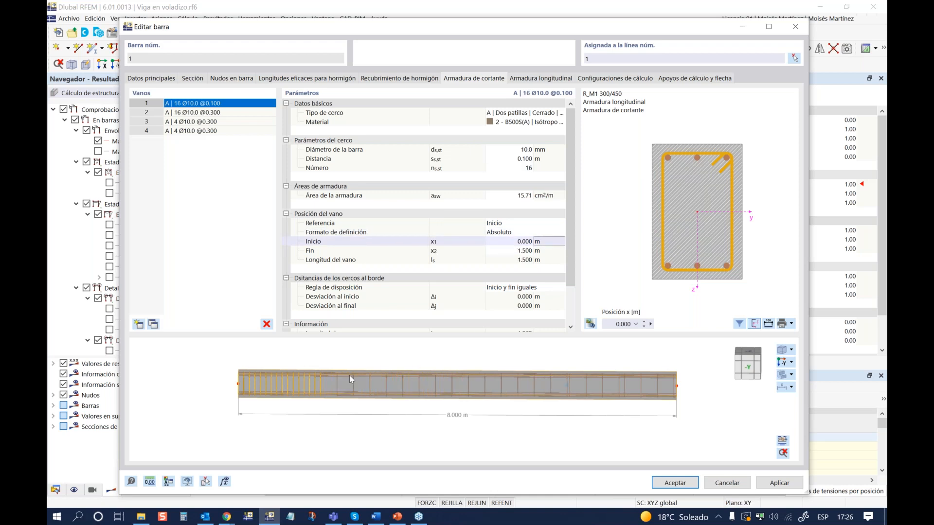
Set the second shear reinforcement span's stirrup spacing to 0.200 m and its end position to 5.000 m
left_click(205, 112)
left_click(516, 159)
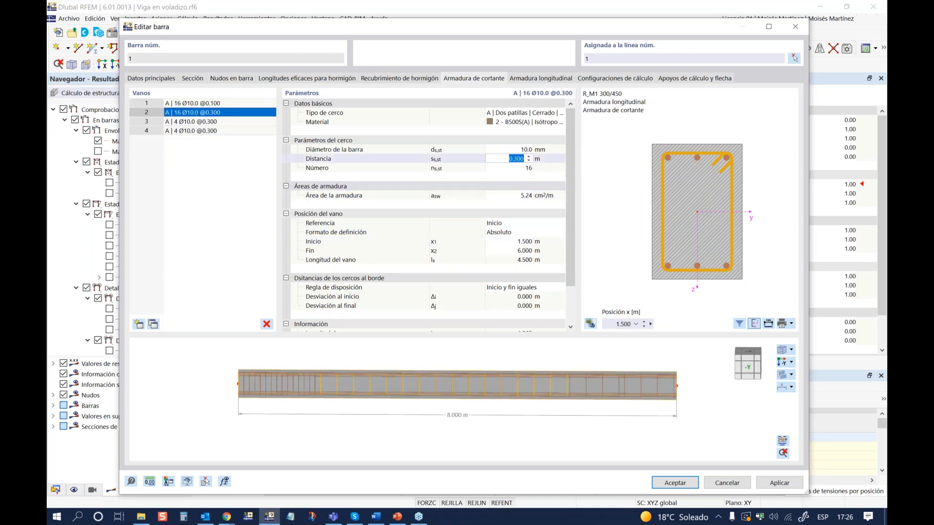
type("0.2")
left_click(508, 251)
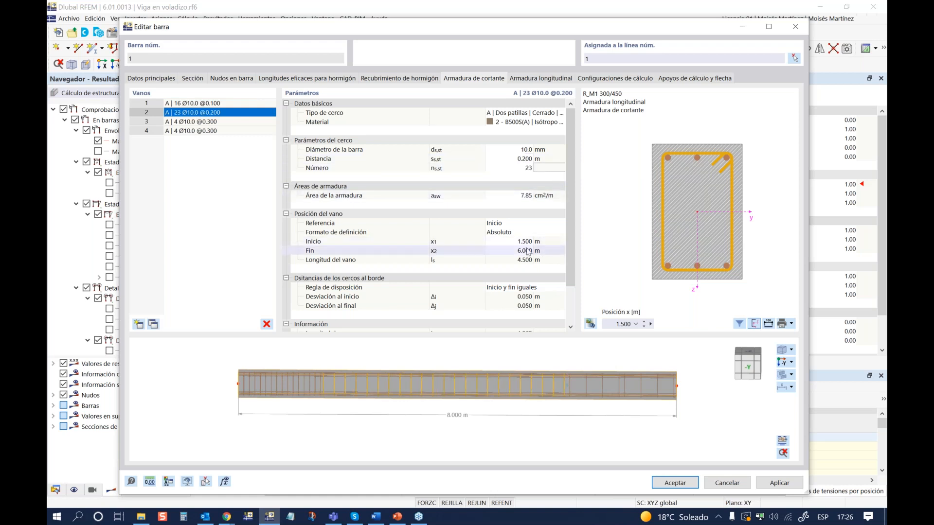
left_click(508, 250)
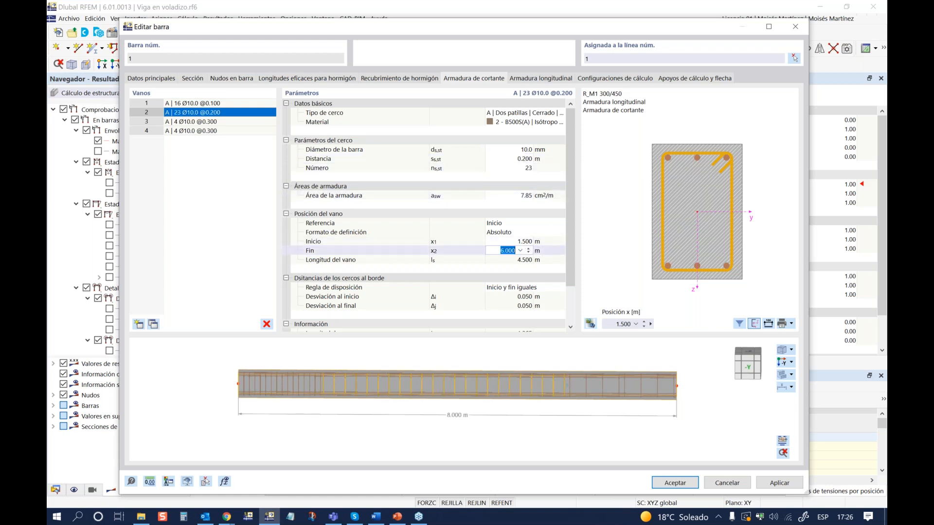
type("5")
key("Return")
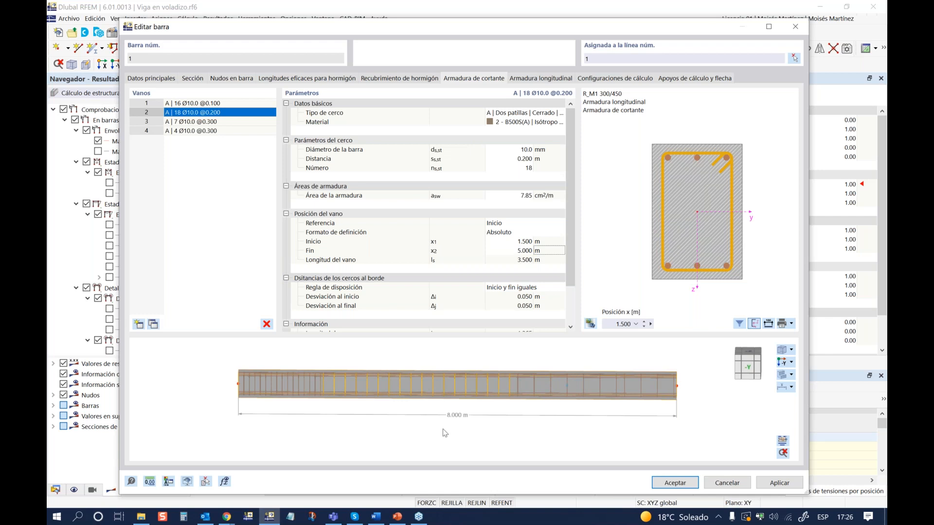
middle_click_drag(575, 409, 570, 410, "ctrl")
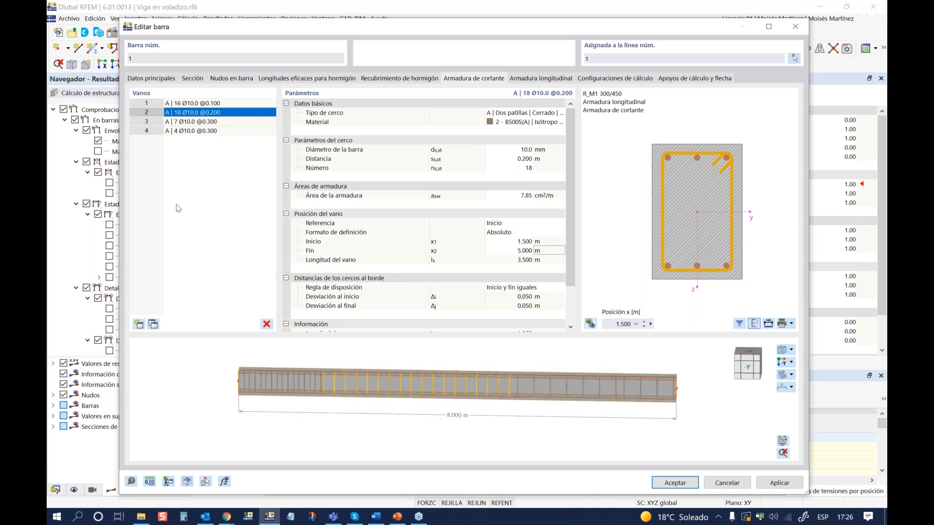
Set the third shear reinforcement span's stirrup spacing to 0.100 m
left_click(193, 122)
double_click(510, 159)
type("0.1")
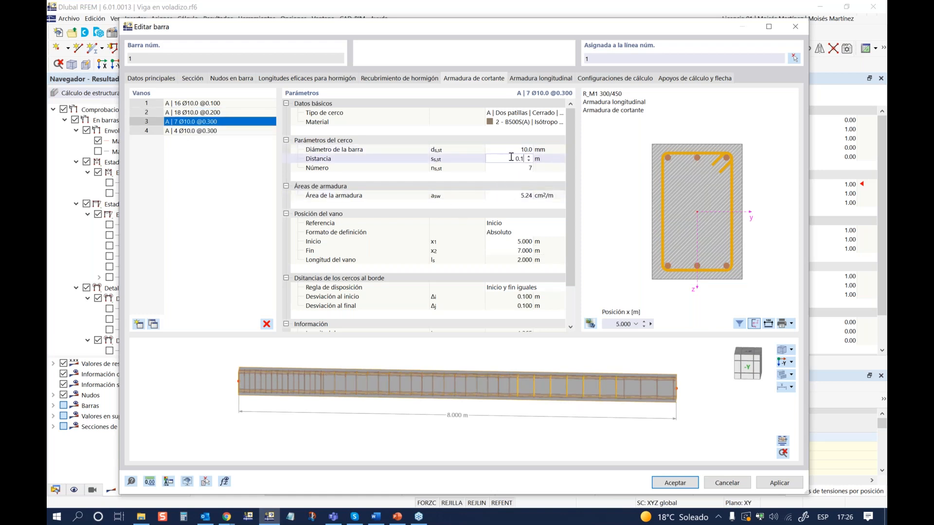
key("Return")
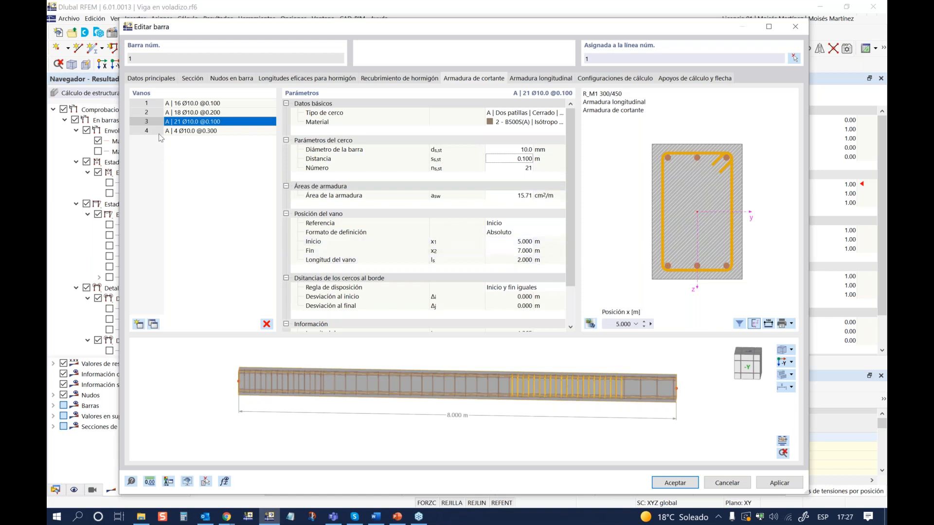
Set the fourth shear reinforcement span's stirrup spacing to 0.200 m
left_click(190, 130)
left_click(516, 159)
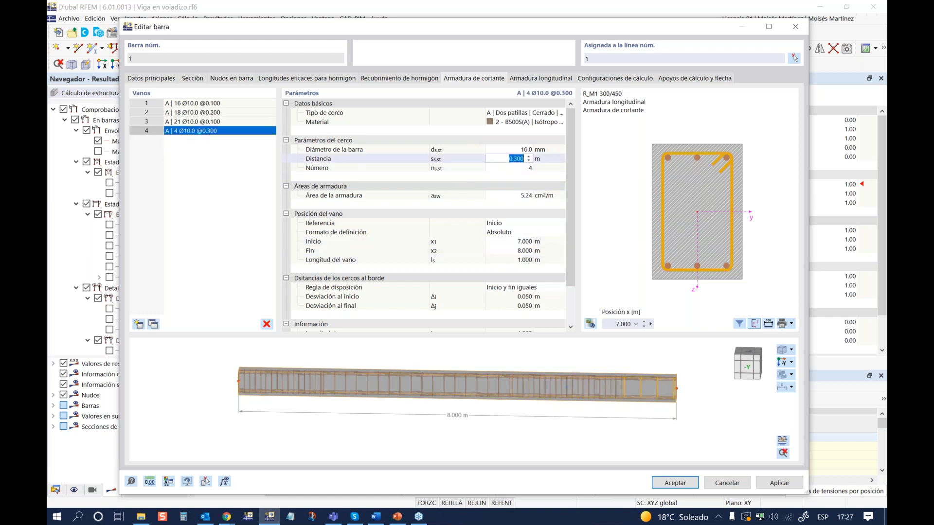
type("0.2")
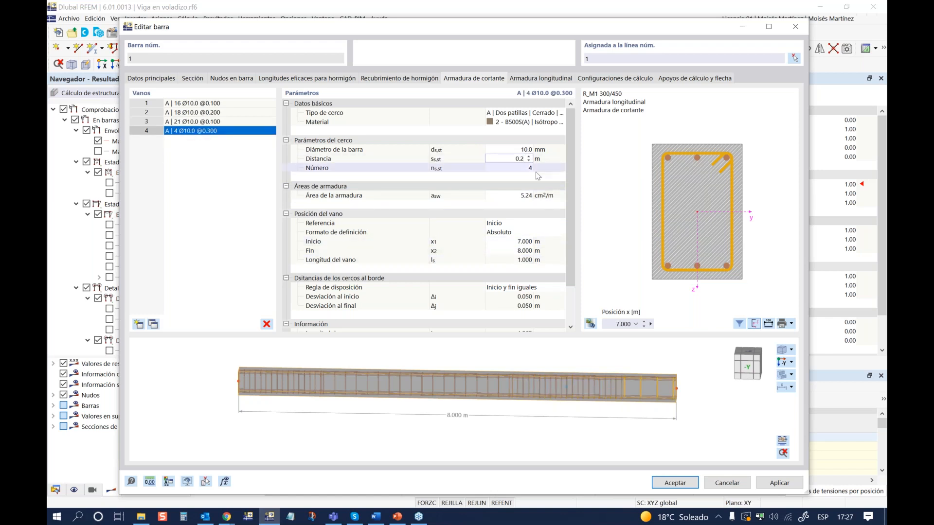
left_click(553, 170)
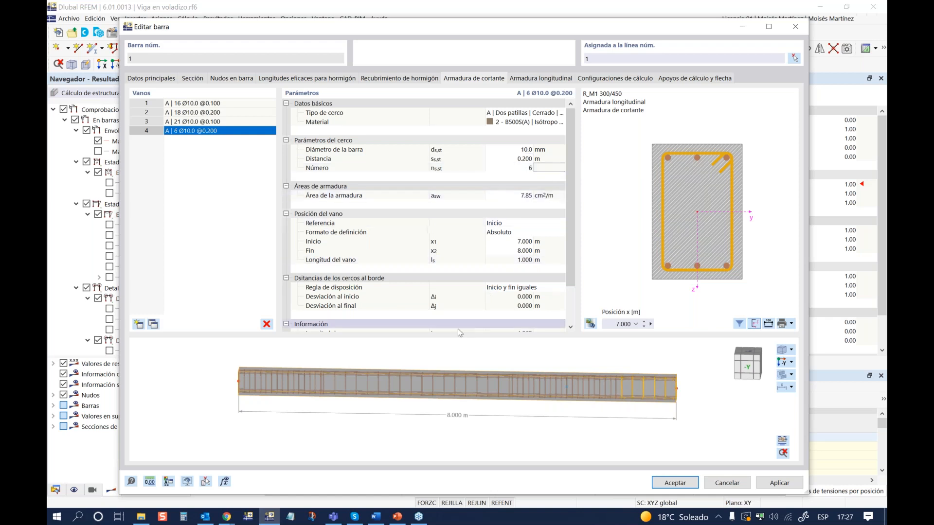
Change the member's longitudinal reinforcement bar type to B | Asimétrica
middle_click_drag(438, 387, 514, 387, "ctrl")
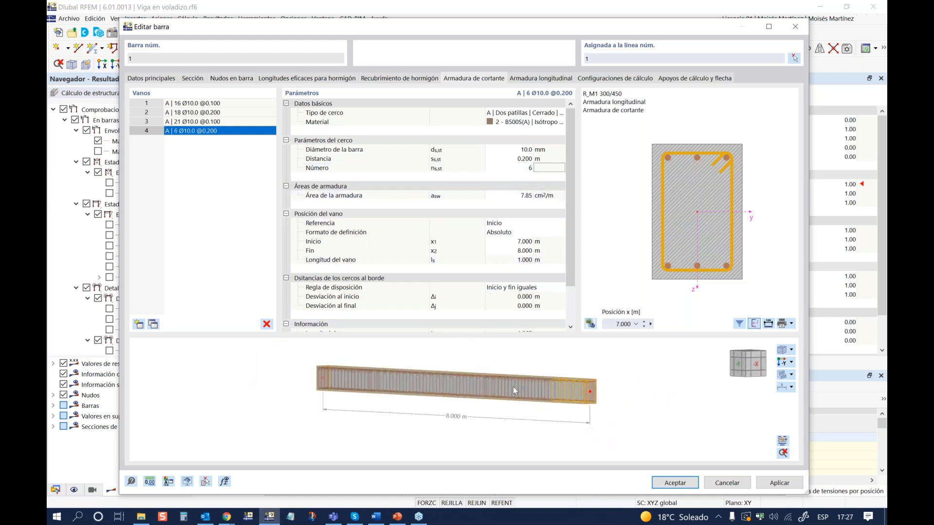
scroll(558, 396, "up", 4)
mouse_move(440, 383)
middle_mouse_down("ctrl")
mouse_move(493, 389)
mouse_move(445, 387)
middle_mouse_up("ctrl")
scroll(445, 388, "down", 2)
middle_click_drag(340, 386, 406, 391)
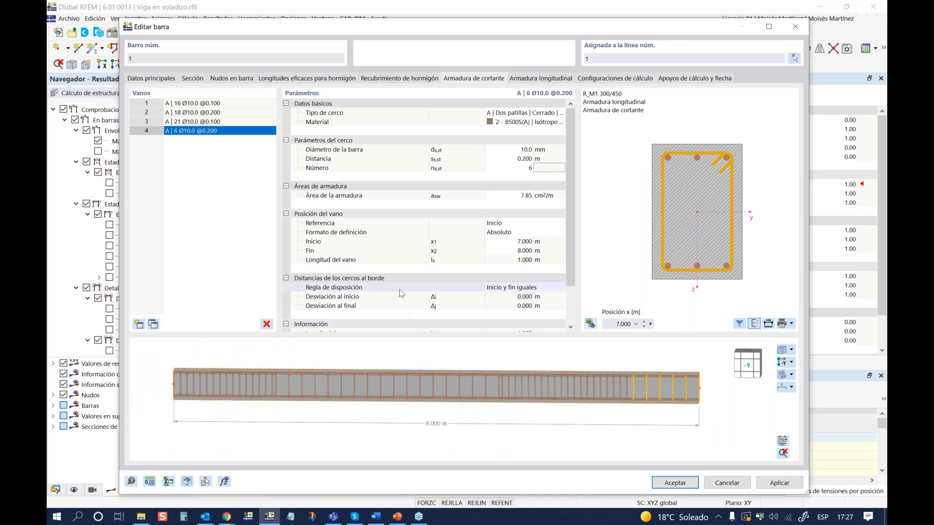
left_click(524, 79)
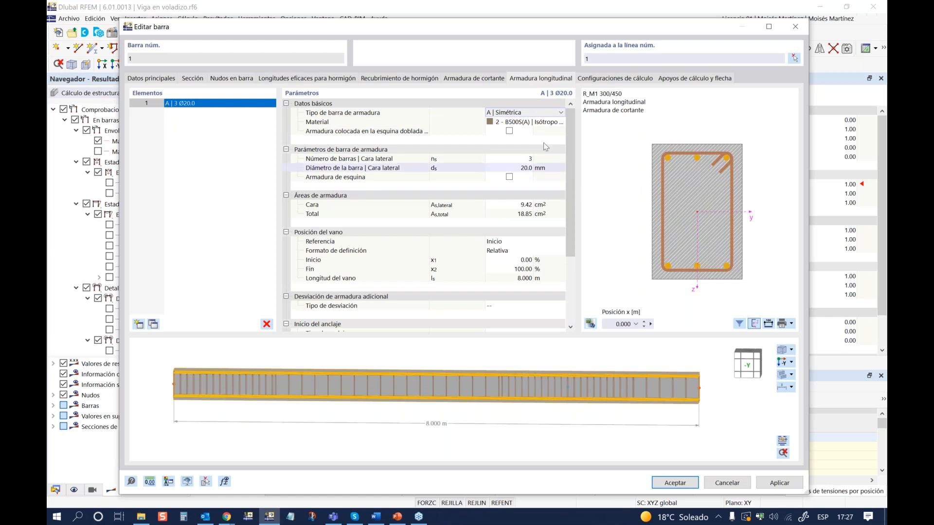
left_click(549, 114)
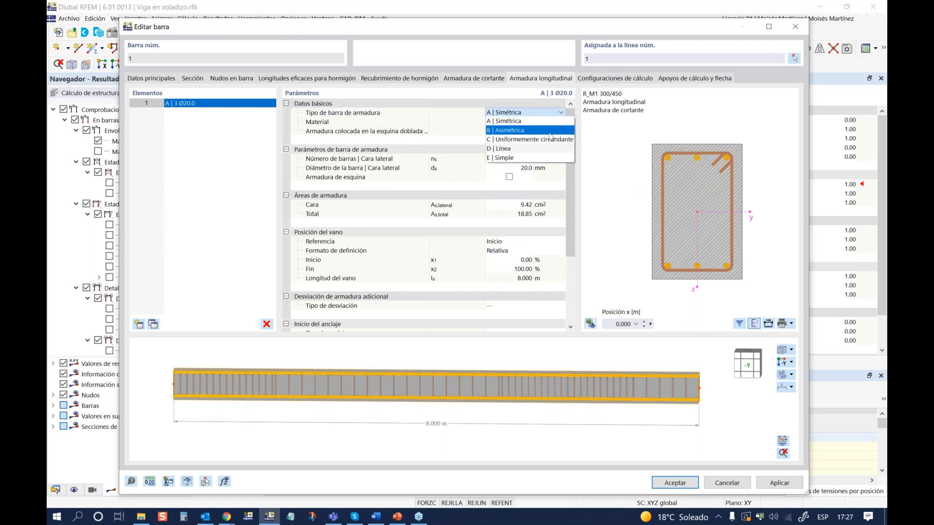
left_click(509, 130)
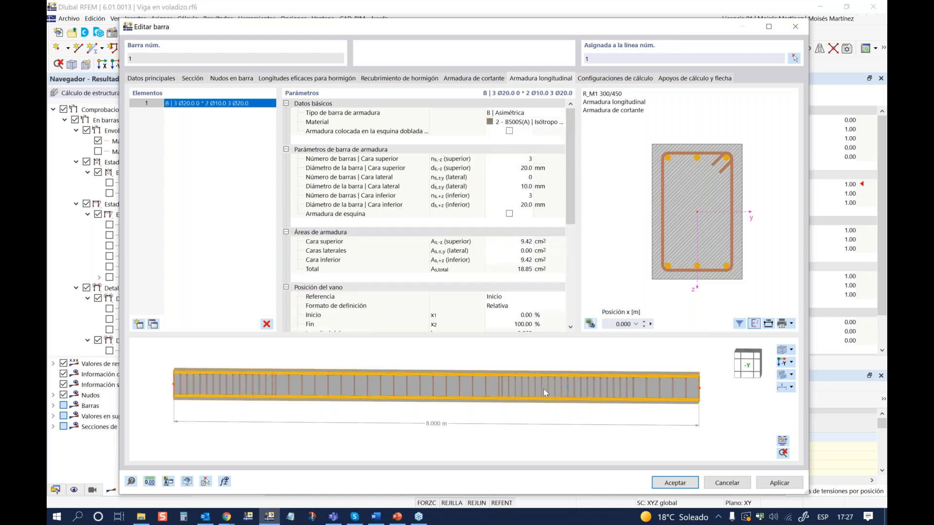
Set the upper face of the longitudinal reinforcement to 4 bars of 16 mm diameter
middle_click_drag(545, 393, 491, 395, "ctrl")
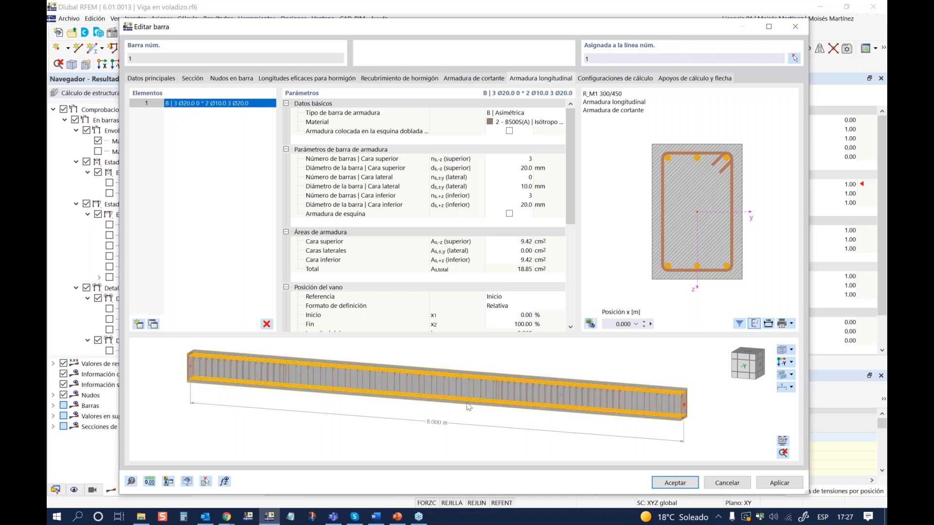
mouse_move(327, 393)
middle_mouse_down("ctrl")
mouse_move(309, 393)
mouse_move(321, 391)
middle_mouse_up("ctrl")
middle_click_drag(309, 452, 339, 449, "ctrl")
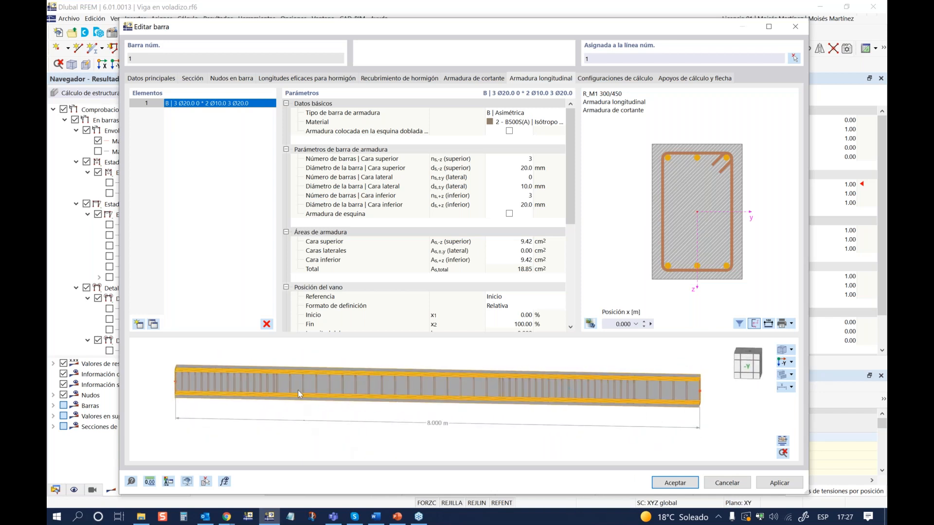
left_click(516, 159)
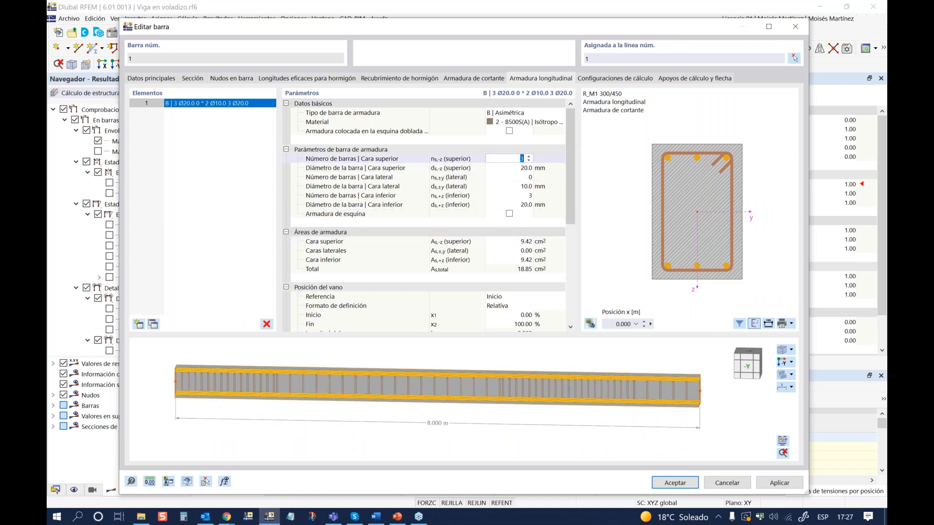
left_click(513, 168)
type("16")
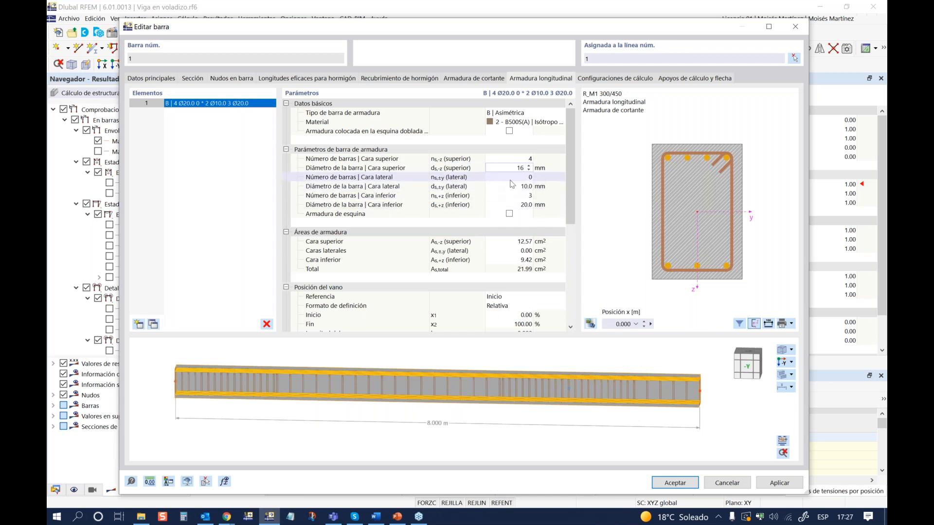
Set the lateral faces to 2 bars of 12 mm diameter and the lower face to 4 bars
left_click(510, 178)
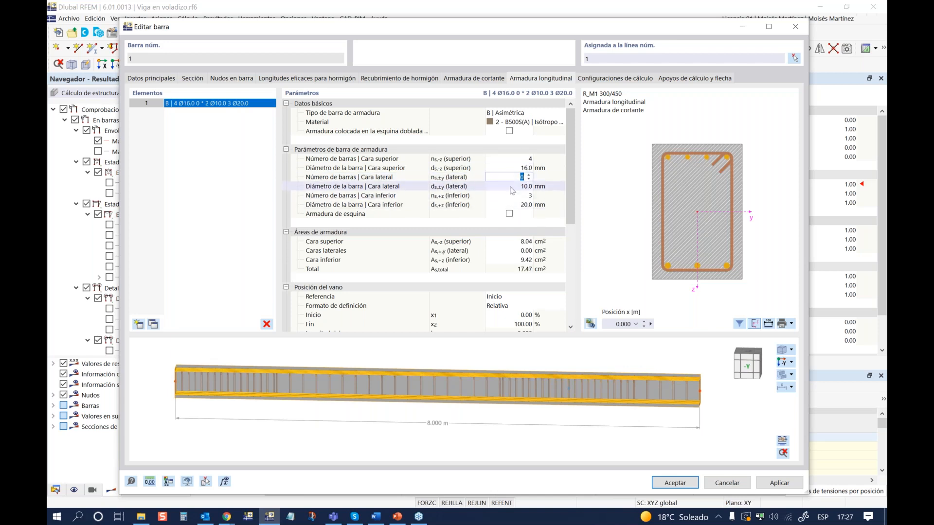
type("2")
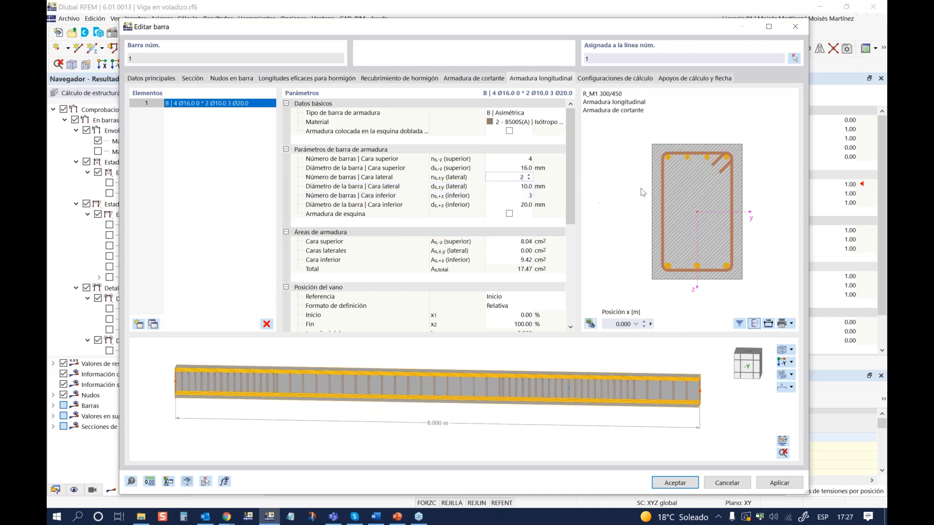
key("Tab")
type("12")
key("Tab")
type("4")
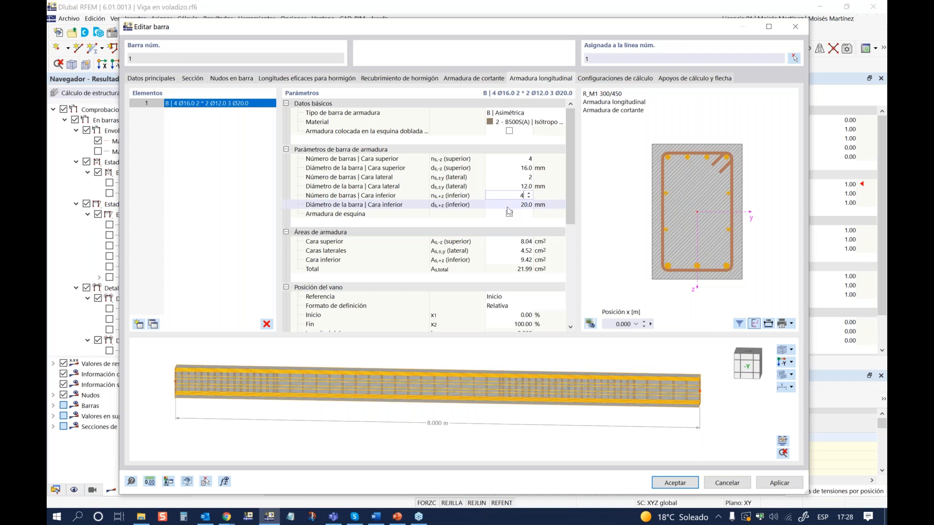
key("Tab")
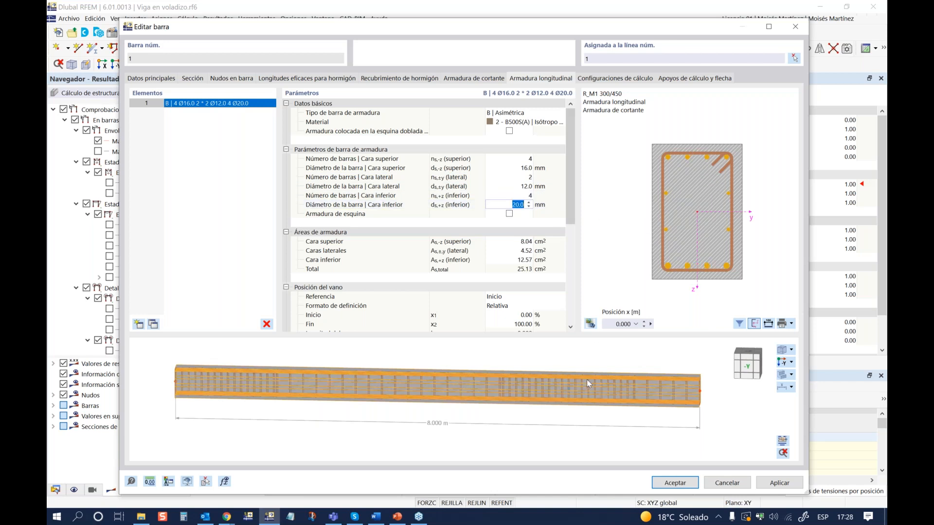
Examine the longitudinal reinforcement layout in the beam preview and its span and anchorage parameters
scroll(580, 385, "up", 2)
middle_click_drag(637, 390, 540, 387, "ctrl")
scroll(506, 386, "up", 3)
scroll(438, 382, "down", 2)
middle_click_drag(419, 380, 508, 398, "ctrl")
scroll(513, 398, "down", 4)
scroll(513, 398, "down", 1)
scroll(510, 398, "up", 2)
scroll(456, 373, "down", 1)
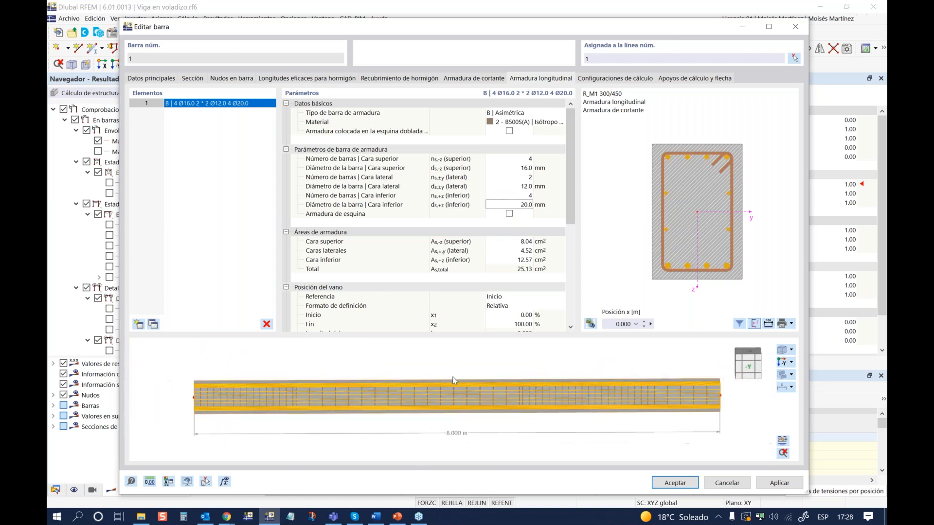
mouse_move(571, 204)
left_mouse_down()
mouse_move(576, 301)
mouse_move(584, 213)
left_mouse_up()
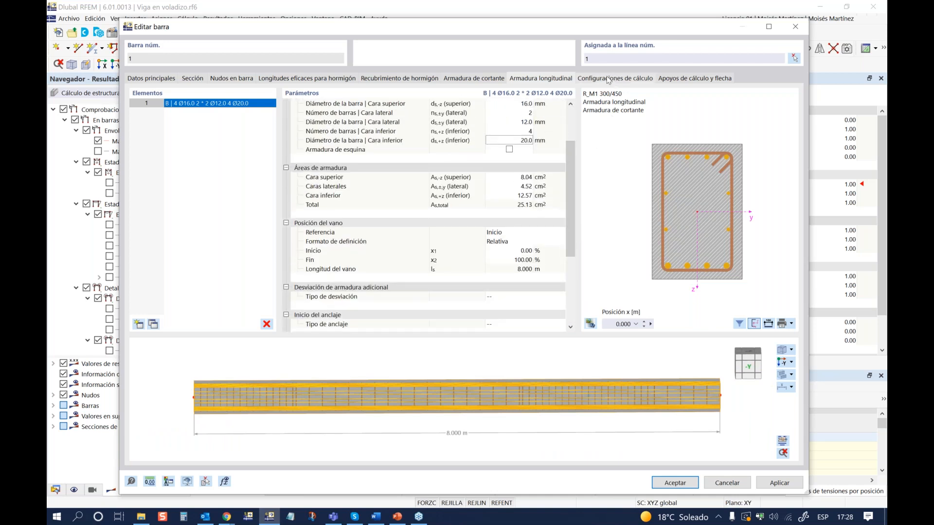
Review the member, stability and standard parameters of the ultimate limit state configuration without changing them
left_click(609, 79)
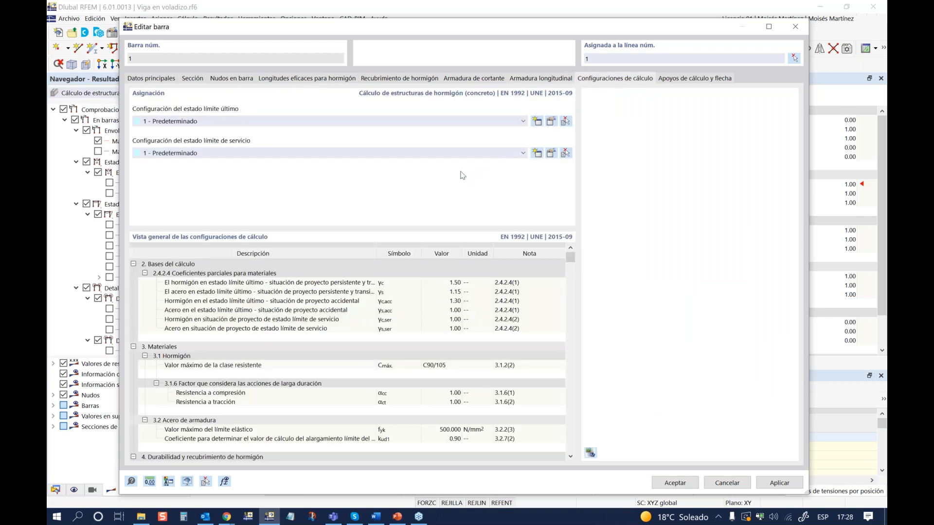
left_click(550, 122)
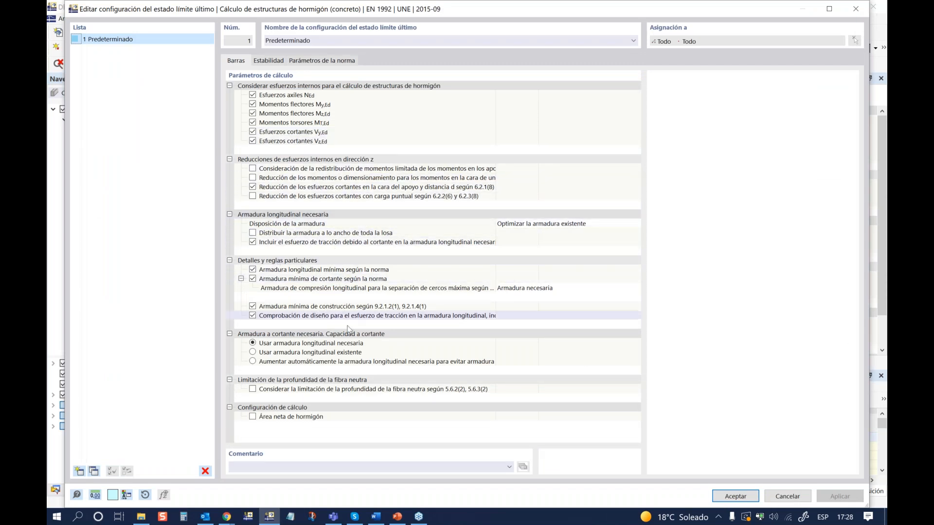
left_click(268, 61)
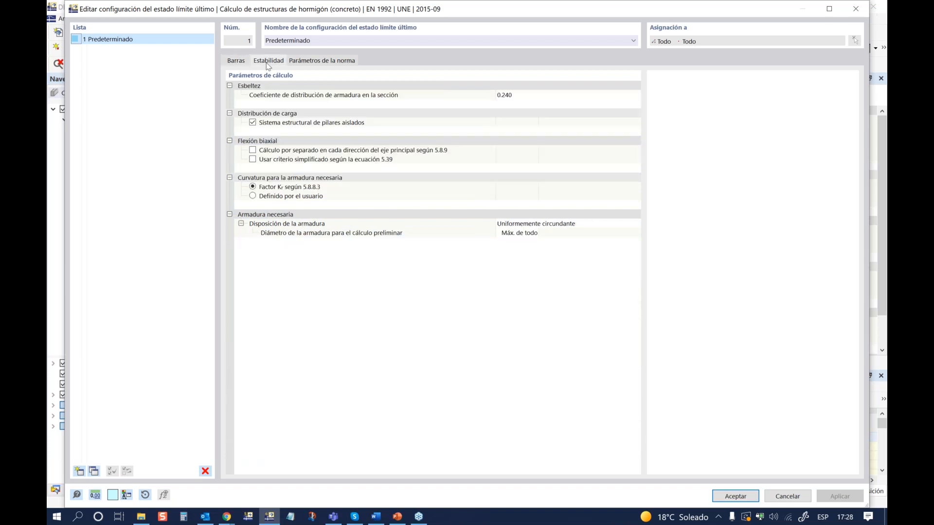
left_click(321, 62)
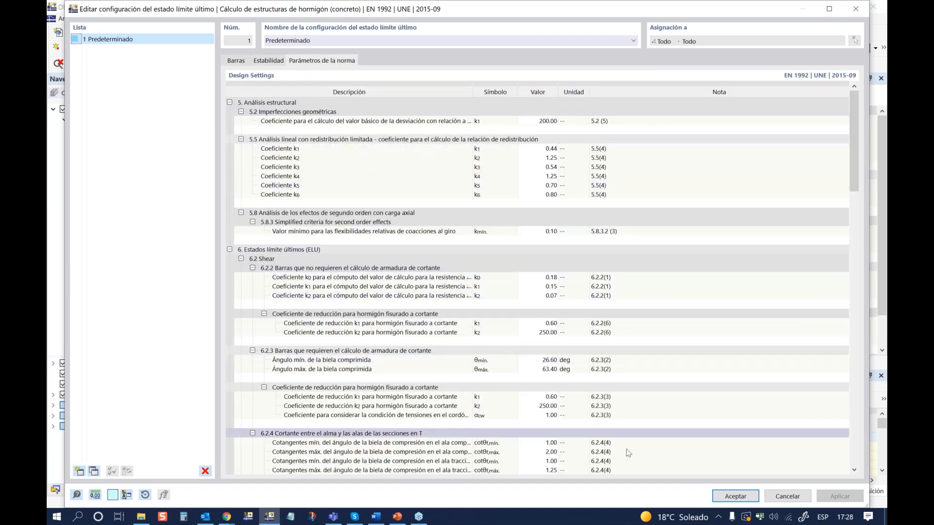
left_click(781, 497)
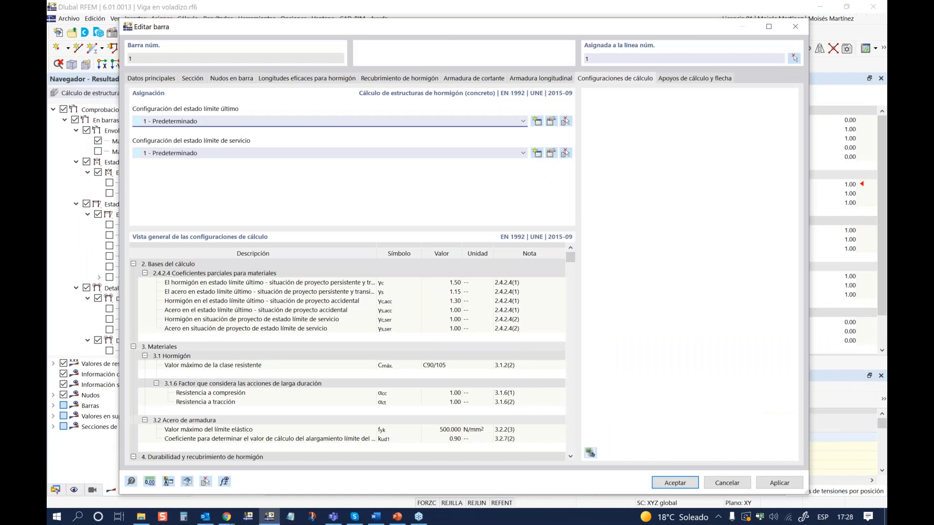
Start a new design support for the beginning of the member in the deflection and design support settings
left_click_drag(448, 28, 439, 23)
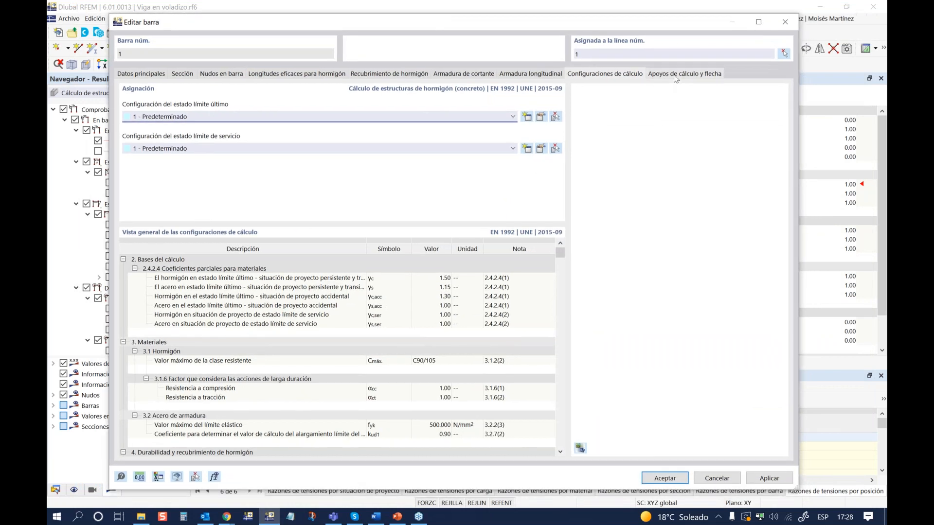
left_click(676, 75)
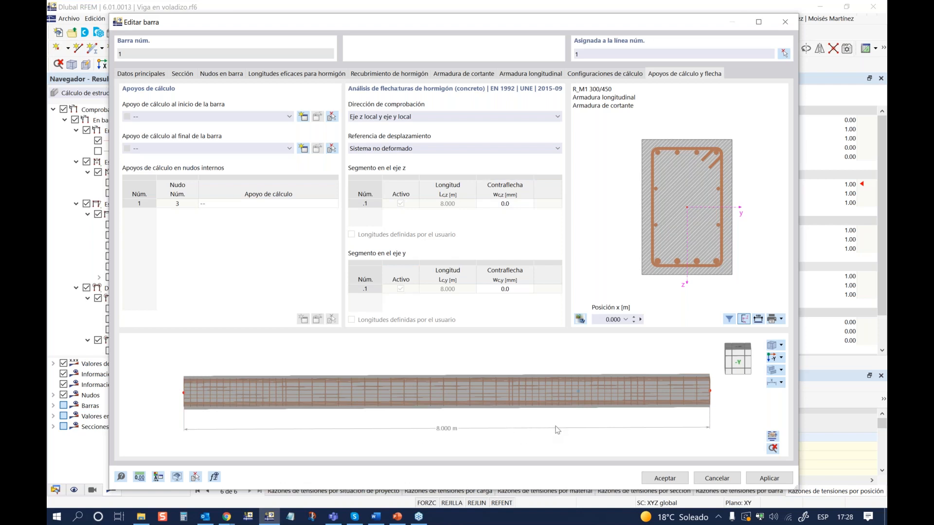
middle_click_drag(563, 420, 534, 427, "ctrl")
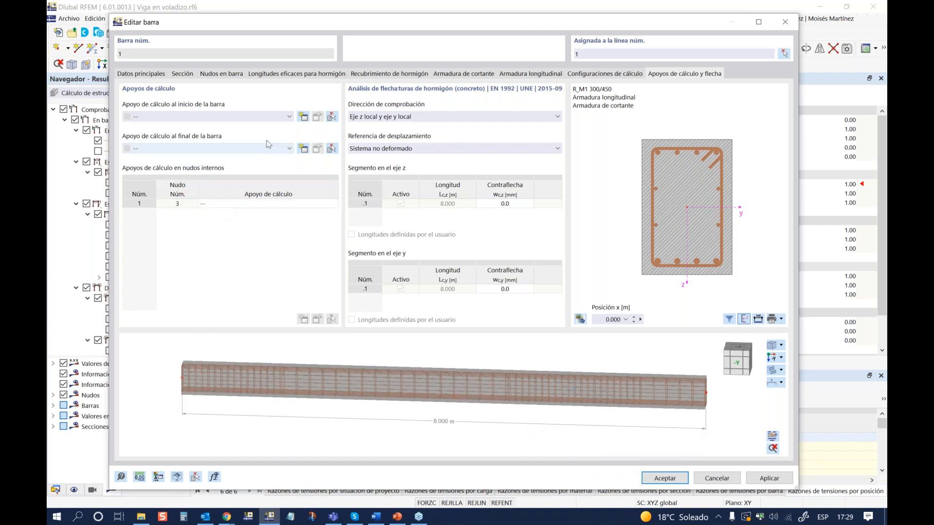
left_click(289, 117)
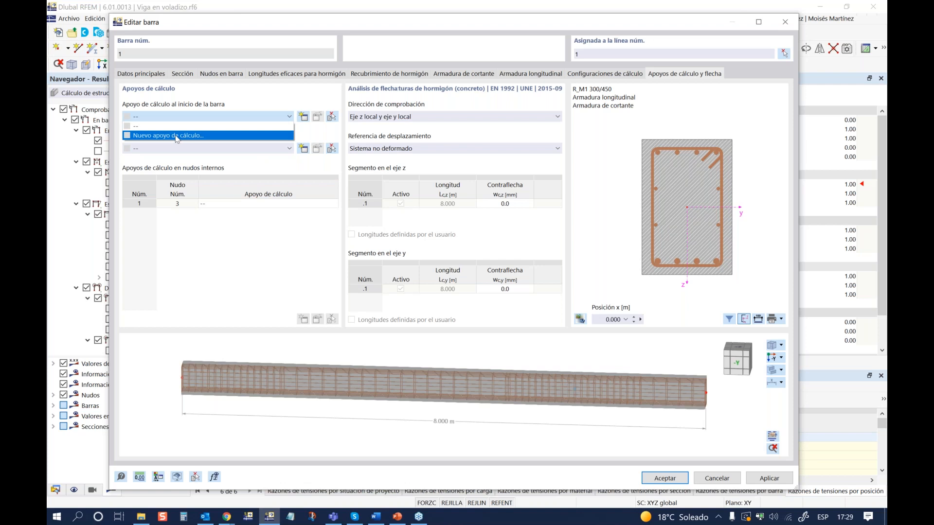
left_click(177, 136)
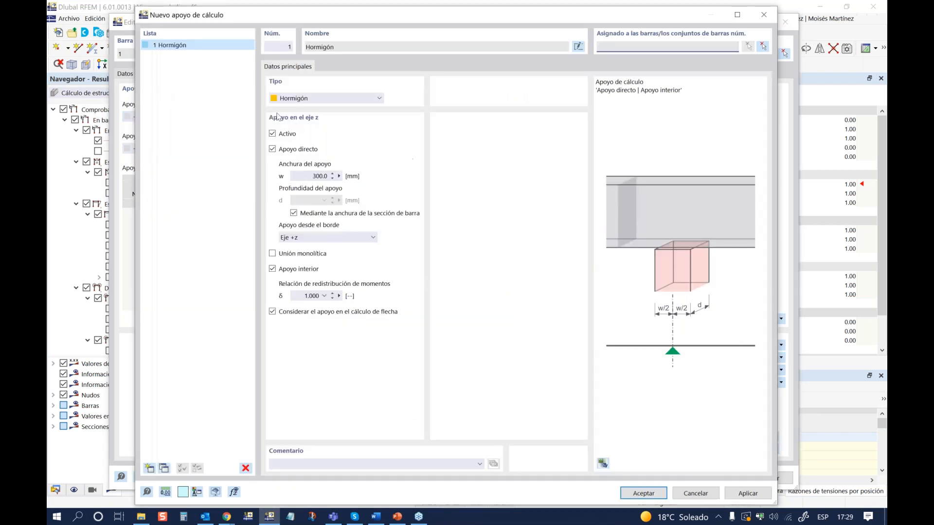
Try the General type for the new design support and switch it back to Hormigón
left_click(302, 98)
left_click(306, 108)
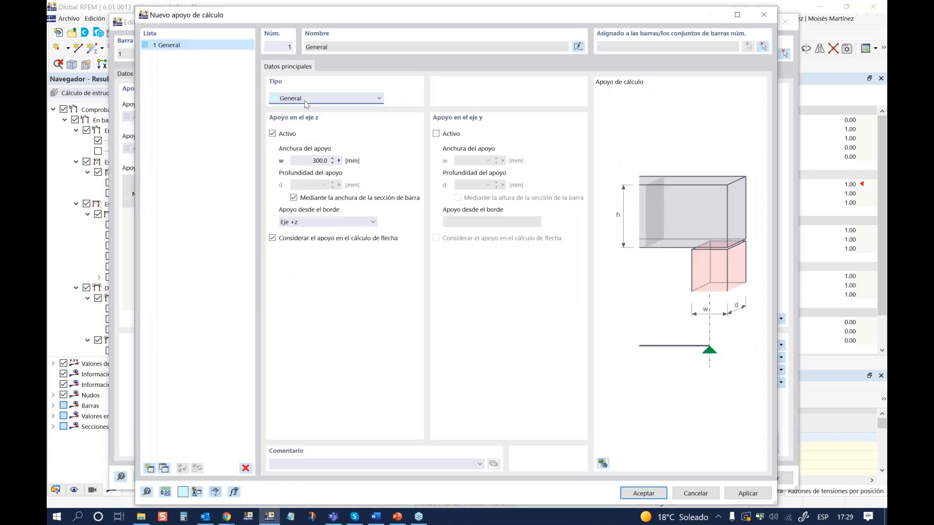
left_click(308, 99)
left_click(307, 120)
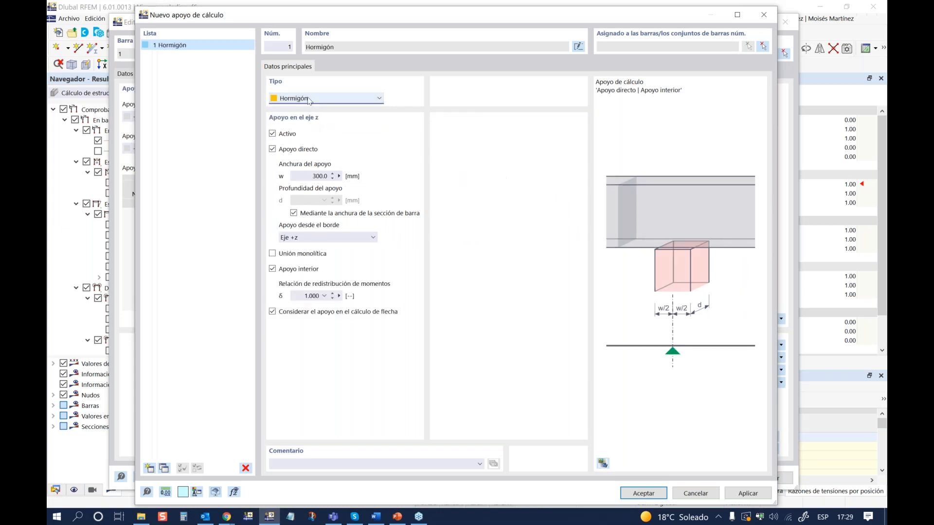
Define the Hormigón design support at the member start as a direct support with Apoyo interior disabled
left_click(309, 100)
left_click(306, 128)
left_click(308, 99)
left_click(307, 117)
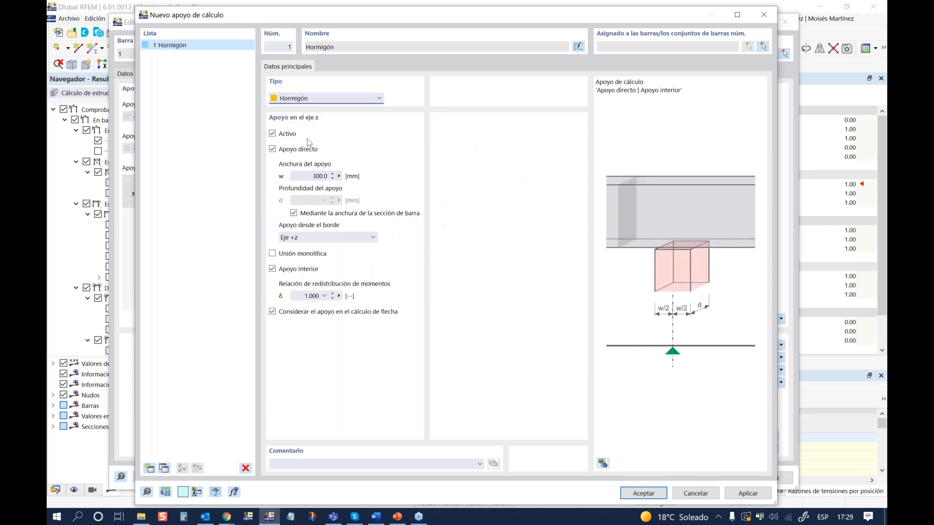
left_click(272, 150)
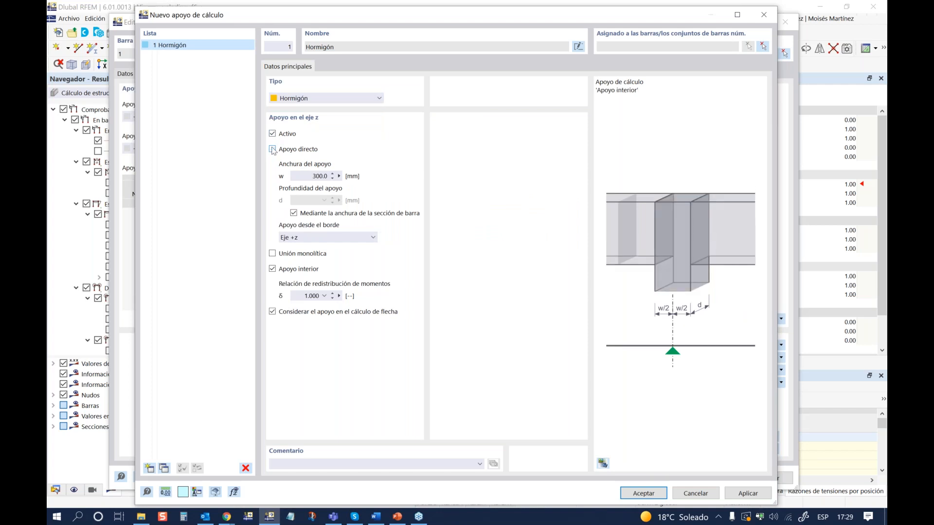
left_click(272, 149)
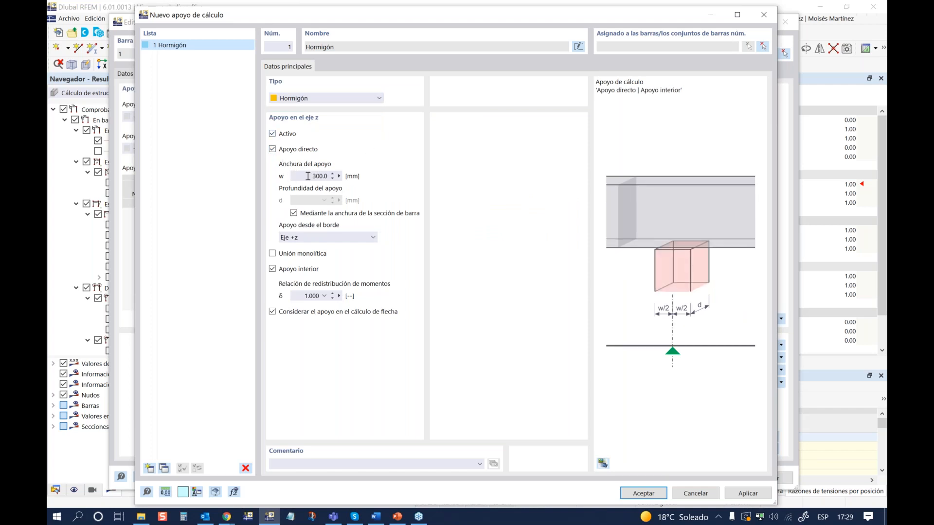
left_click(272, 269)
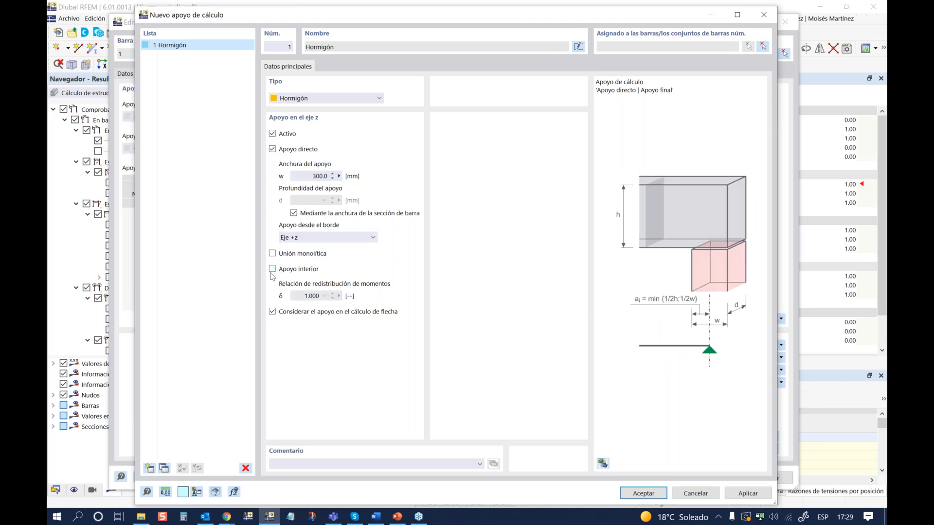
left_click(642, 494)
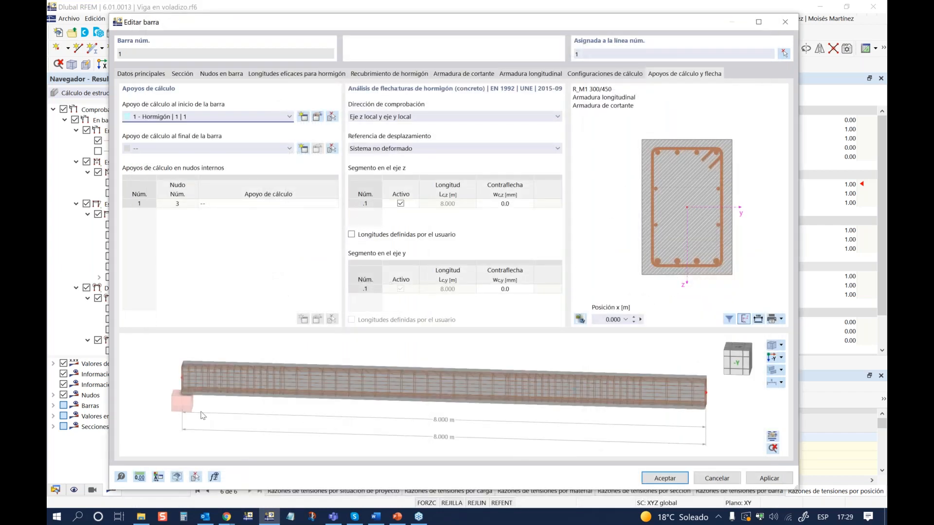
Create a second Hormigón design support with Apoyo directo and Apoyo interior active and assign it to internal node 3
scroll(212, 422, "up", 3)
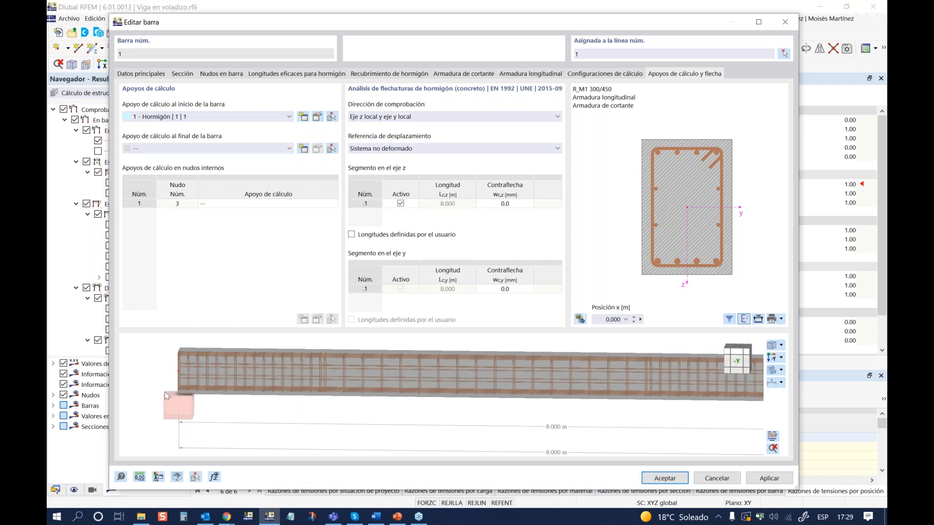
scroll(232, 397, "down", 1)
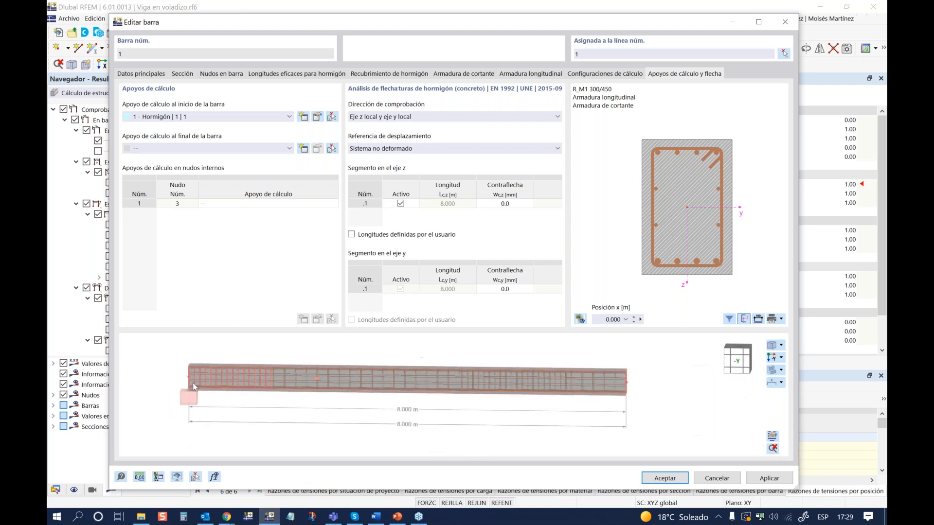
scroll(301, 407, "down", 1)
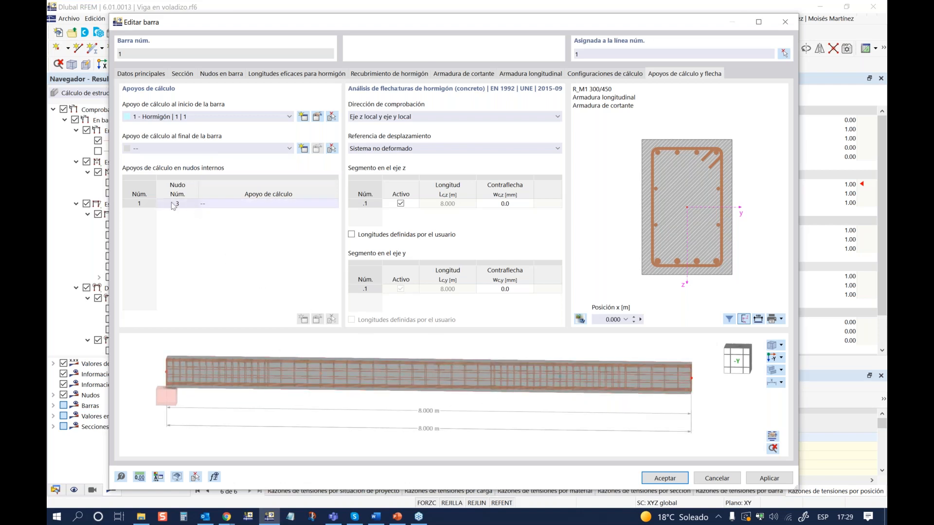
left_click(233, 204)
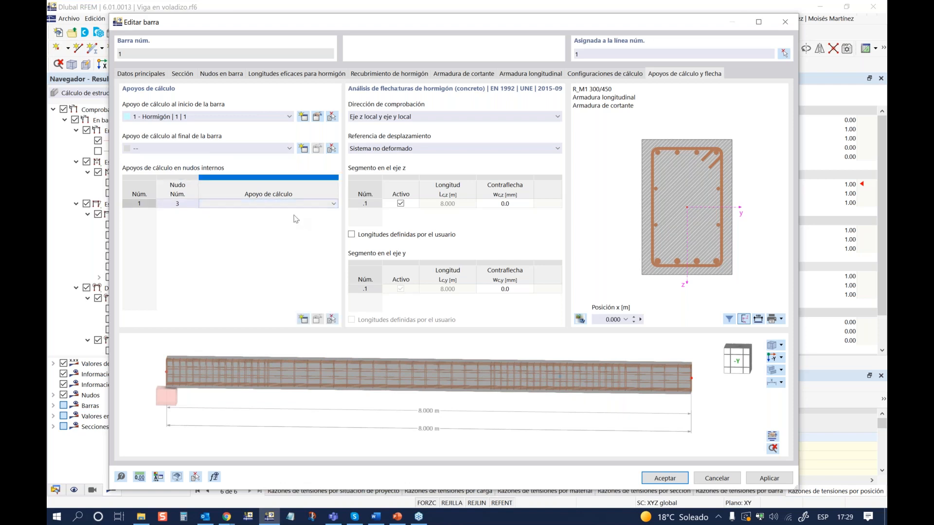
left_click(333, 204)
left_click(271, 232)
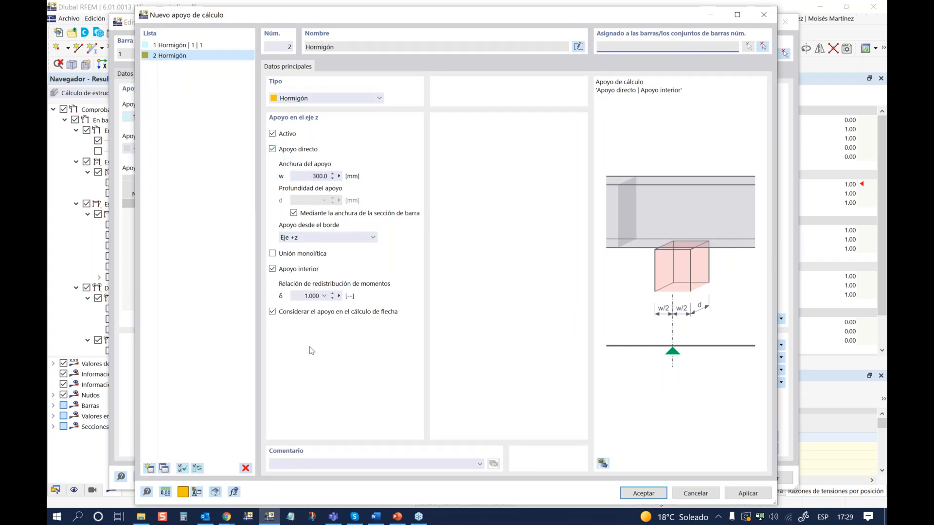
left_click(643, 493)
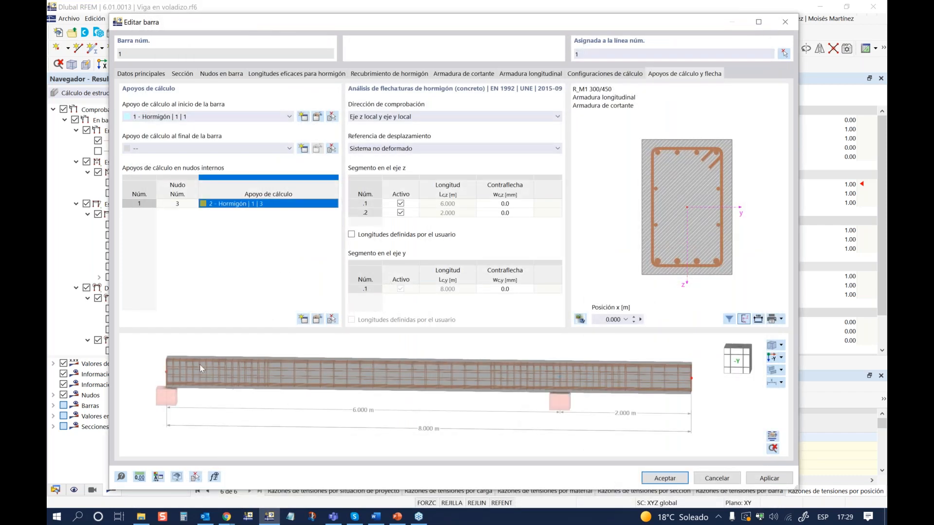
middle_click_drag(455, 419, 459, 417)
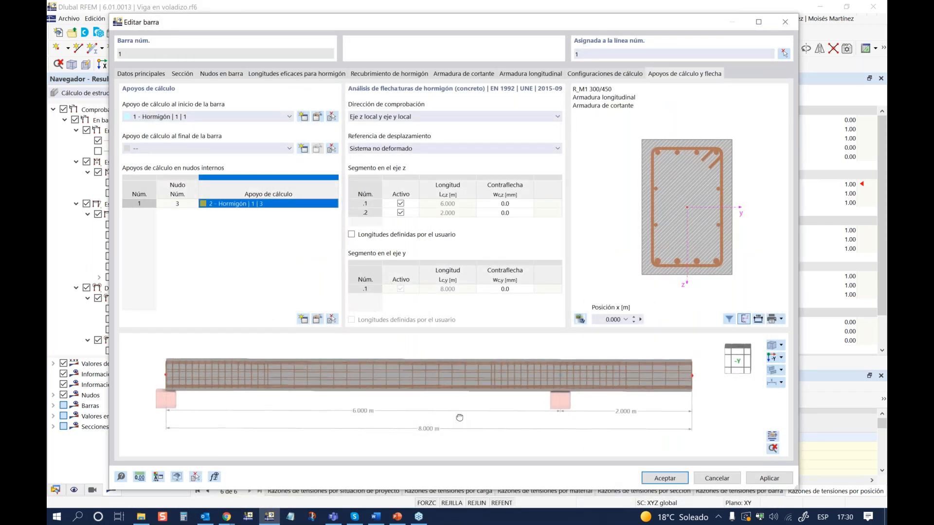
Set the verification direction of the member's deflection analysis to Eje z local
left_click(264, 119)
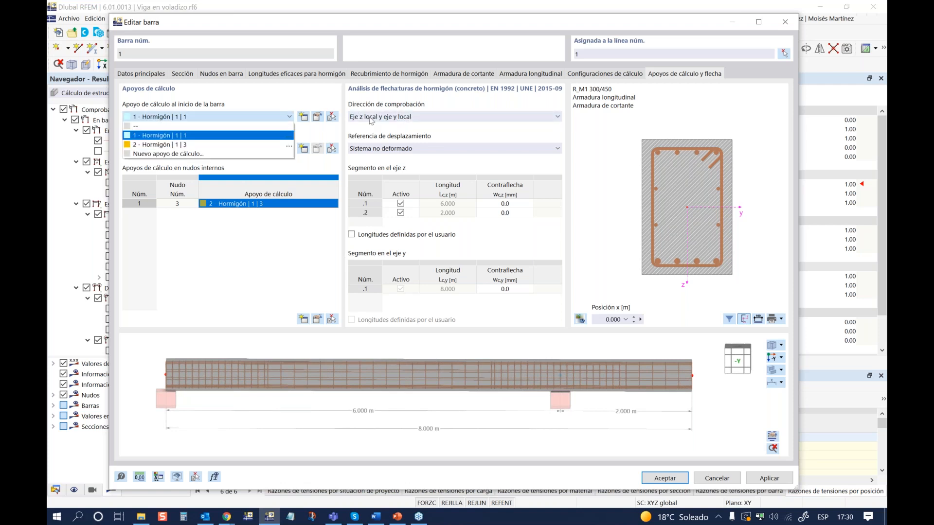
left_click(233, 135)
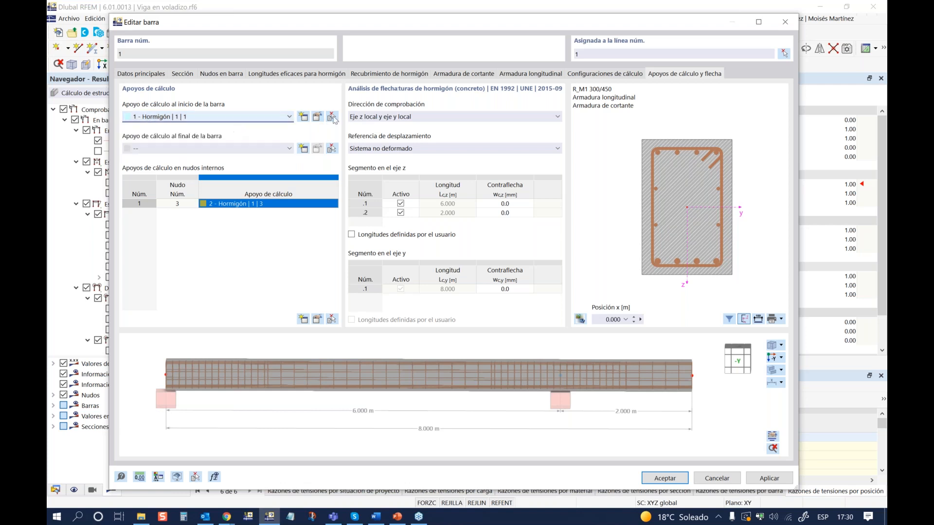
left_click(414, 117)
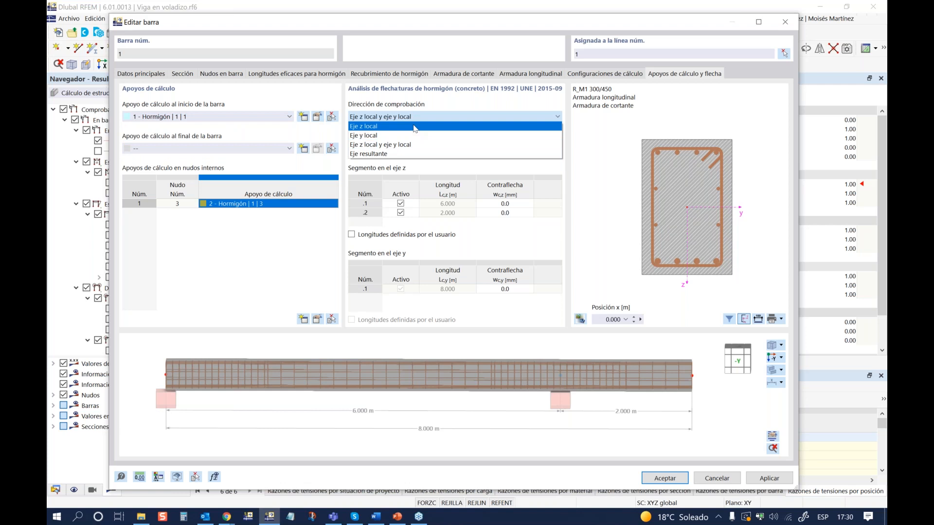
left_click(415, 128)
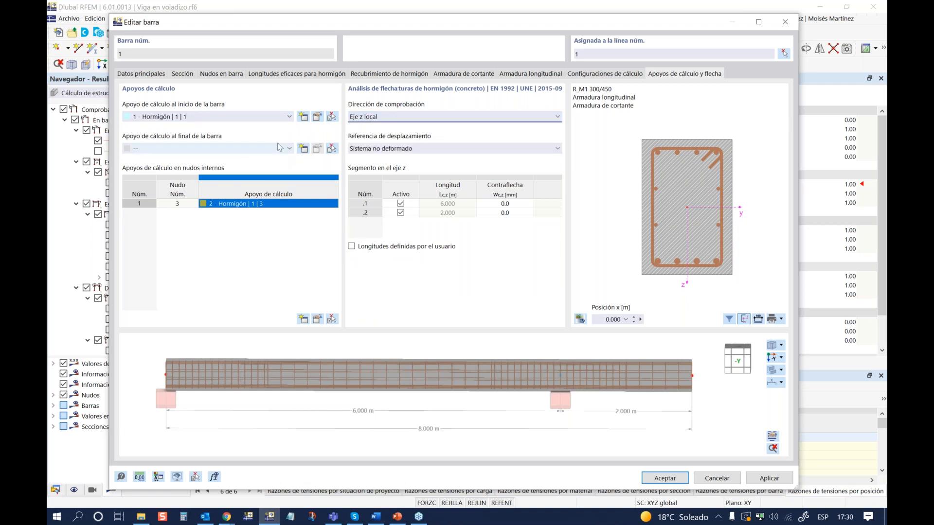
Assign design support 2 - Hormigón to the start of the member and accept the member changes
left_click(268, 118)
left_click(269, 119)
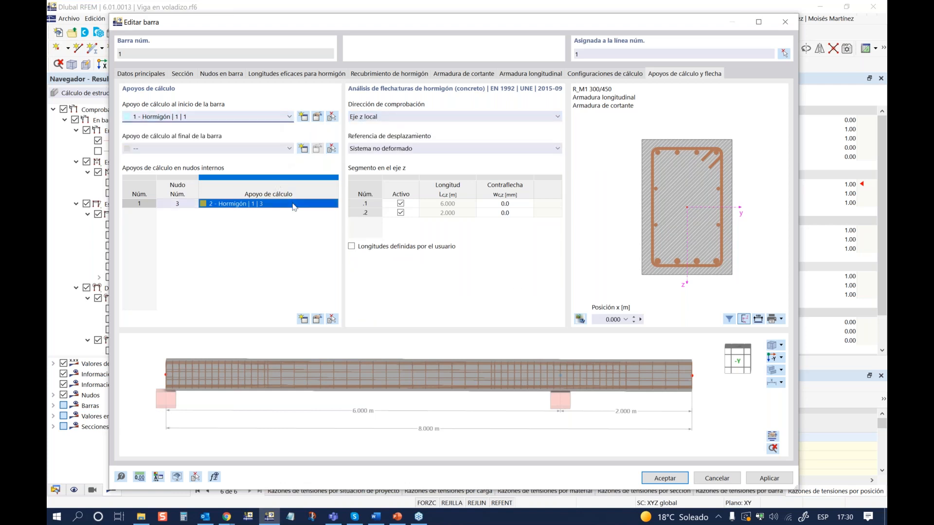
left_click(293, 201)
left_click(249, 117)
left_click(249, 136)
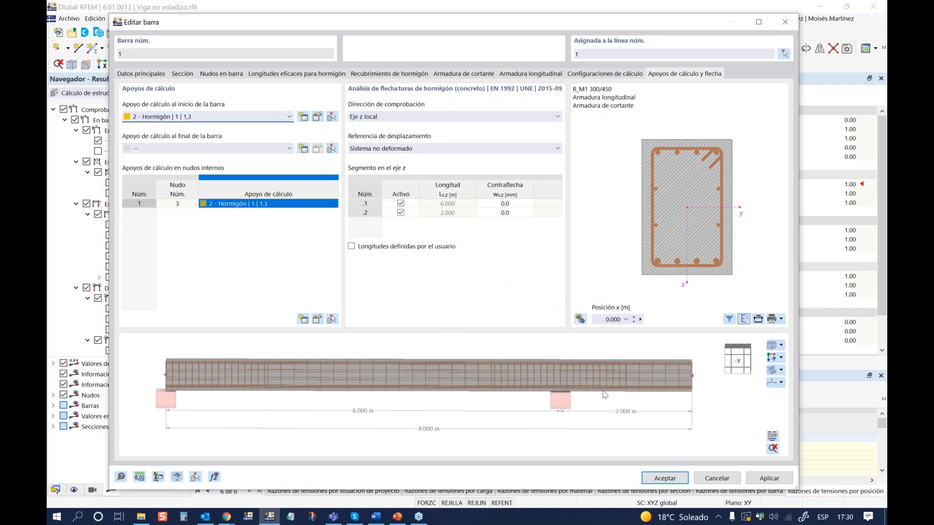
left_click(675, 482)
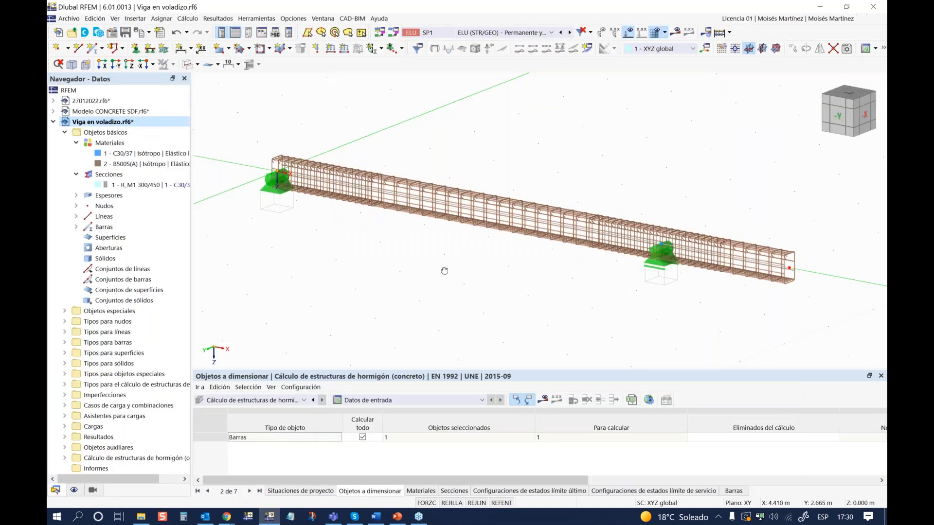
Enlarge the table area and calculate the concrete design results for the beam
middle_click_drag(444, 271, 380, 271, "ctrl")
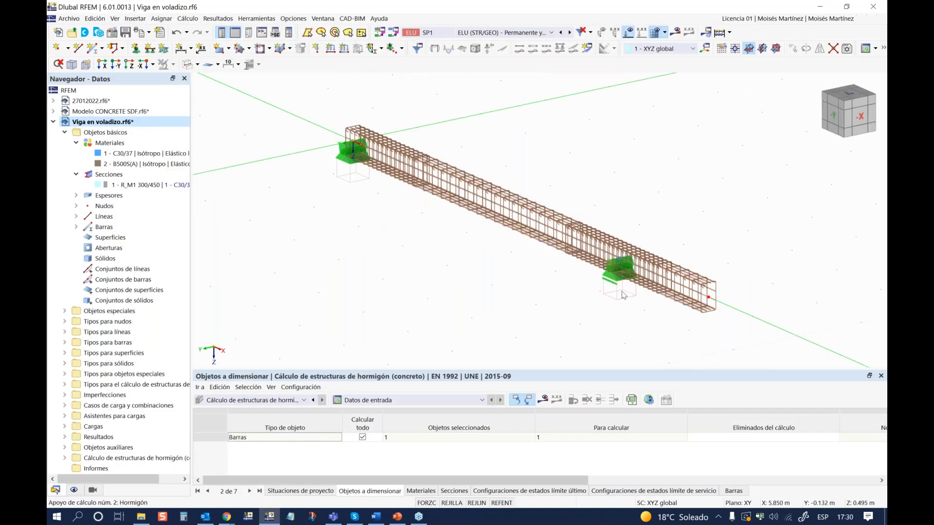
middle_click_drag(622, 294, 451, 279, "ctrl")
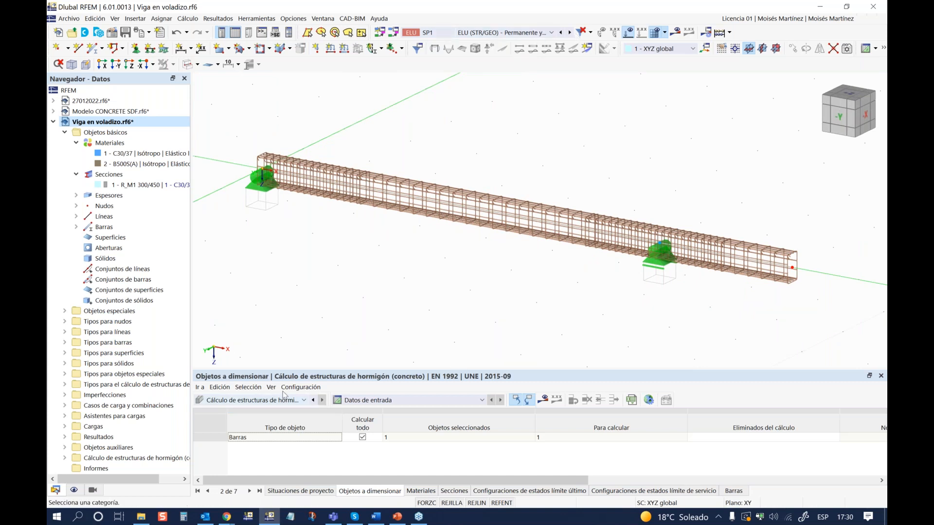
left_click_drag(292, 371, 214, 347)
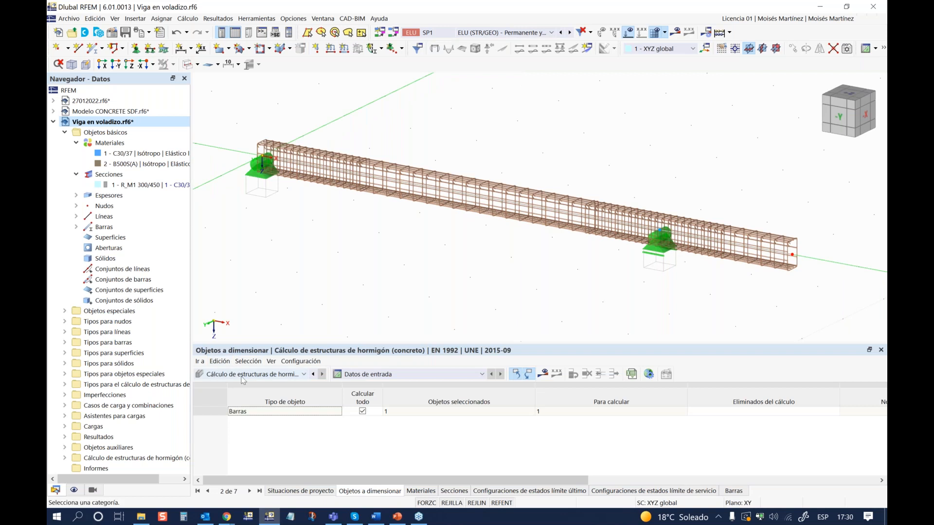
left_click(547, 377)
left_click(510, 315)
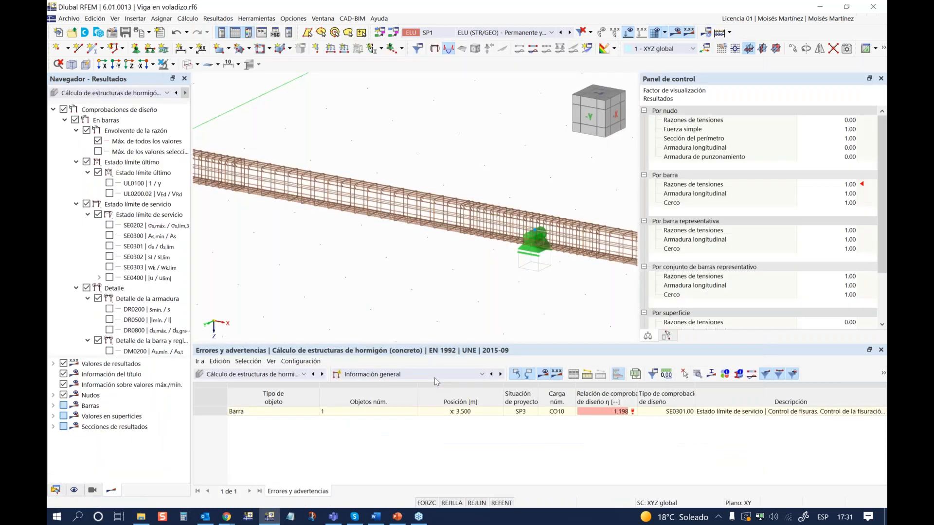
Widen the results navigator to fit the full design check names and turn off the Armadura results
scroll(391, 280, "down", 2)
scroll(391, 280, "down", 1)
middle_click_drag(392, 279, 403, 267, "ctrl")
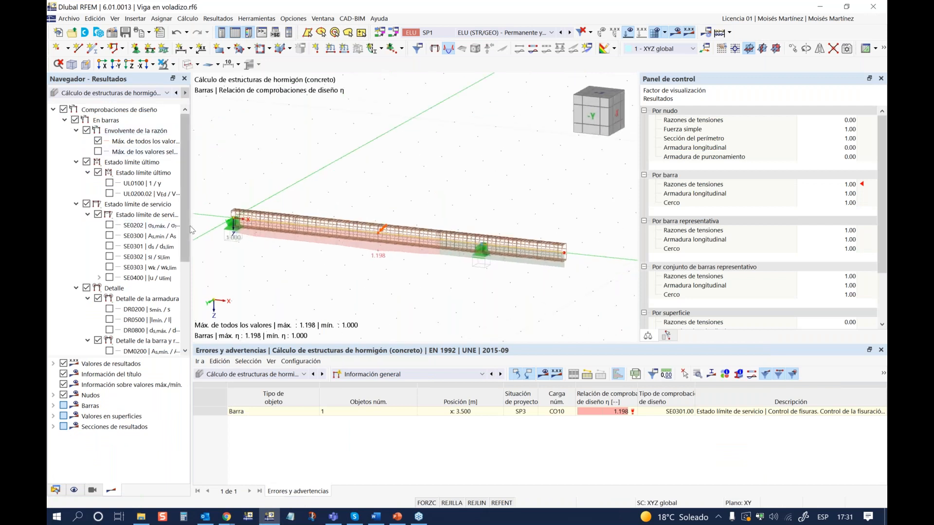
left_click_drag(191, 230, 221, 227)
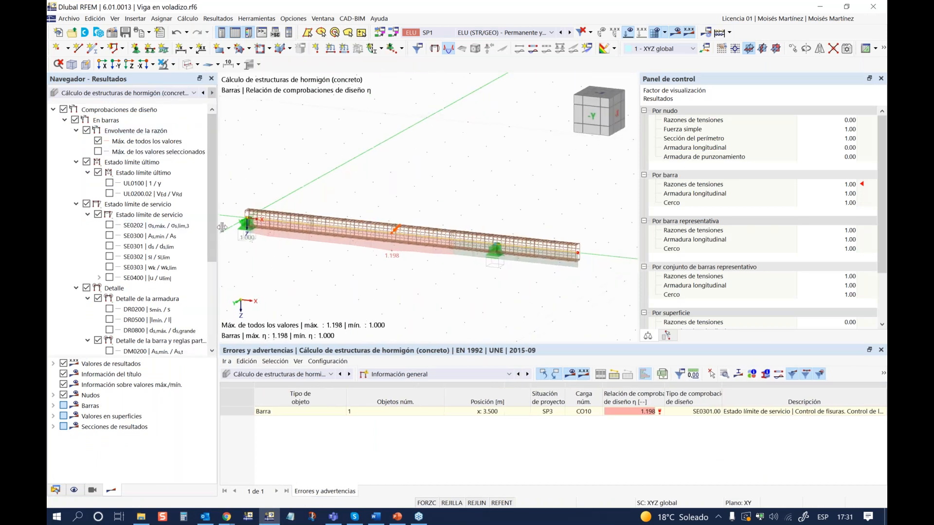
left_click(53, 110)
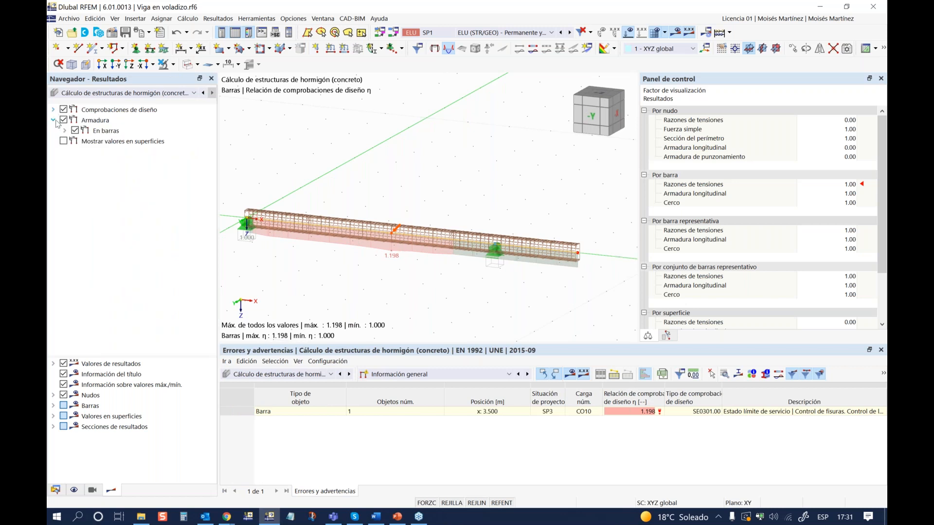
left_click(63, 119)
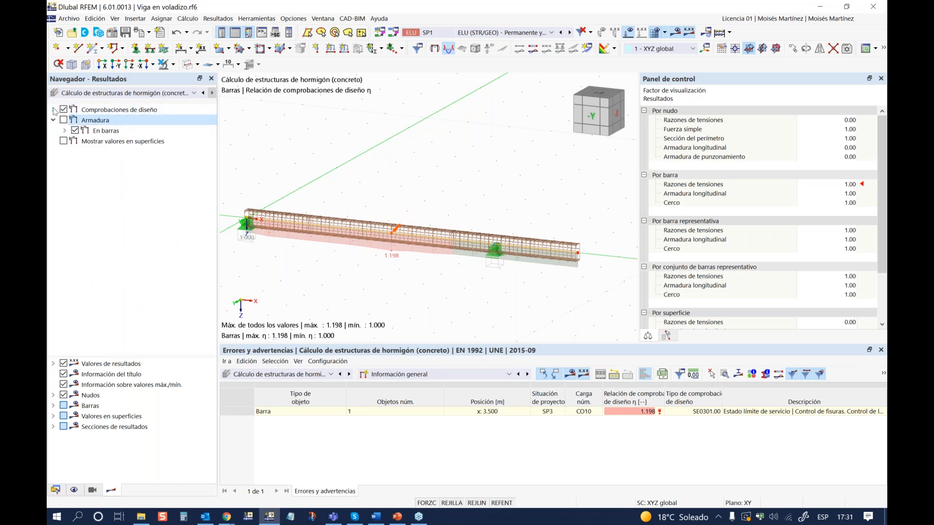
left_click(53, 110)
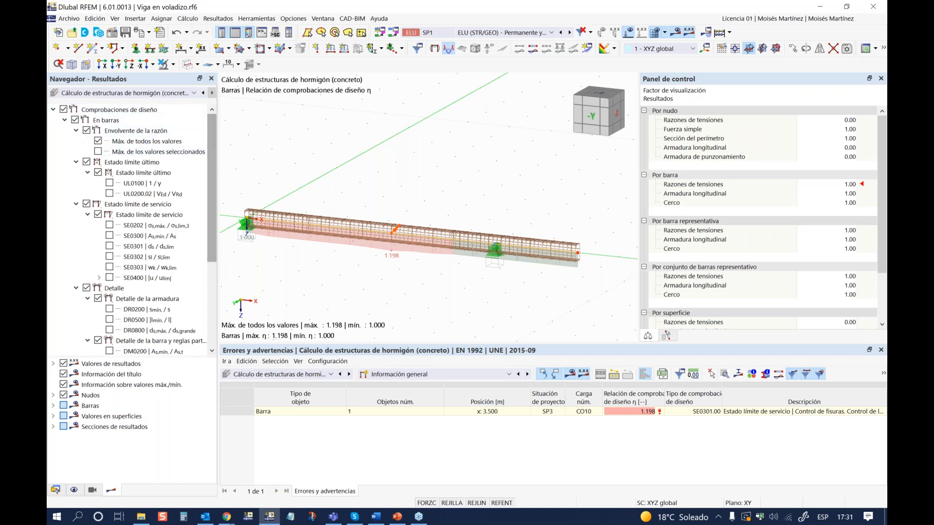
left_click_drag(218, 153, 248, 153)
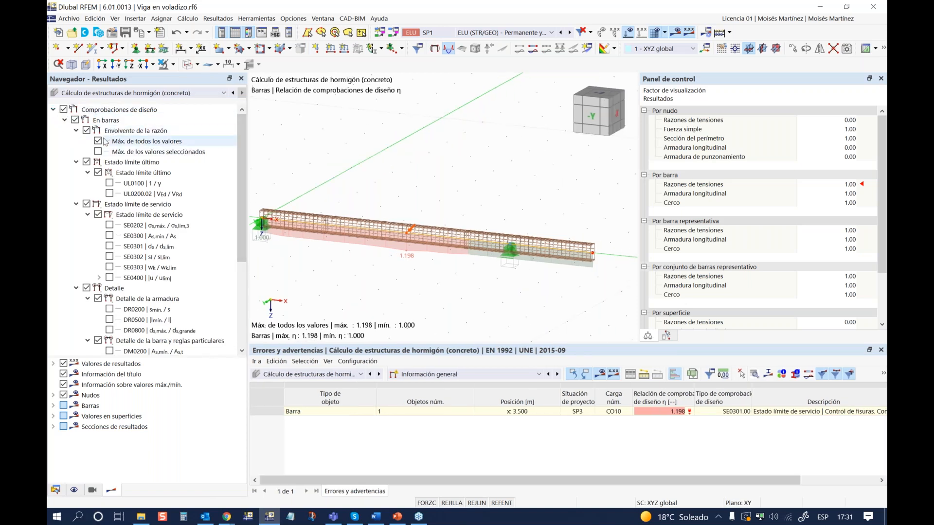
Examine the design ratio envelope for Máx. de todos los valores along the beam
left_click(100, 139)
left_click(98, 141)
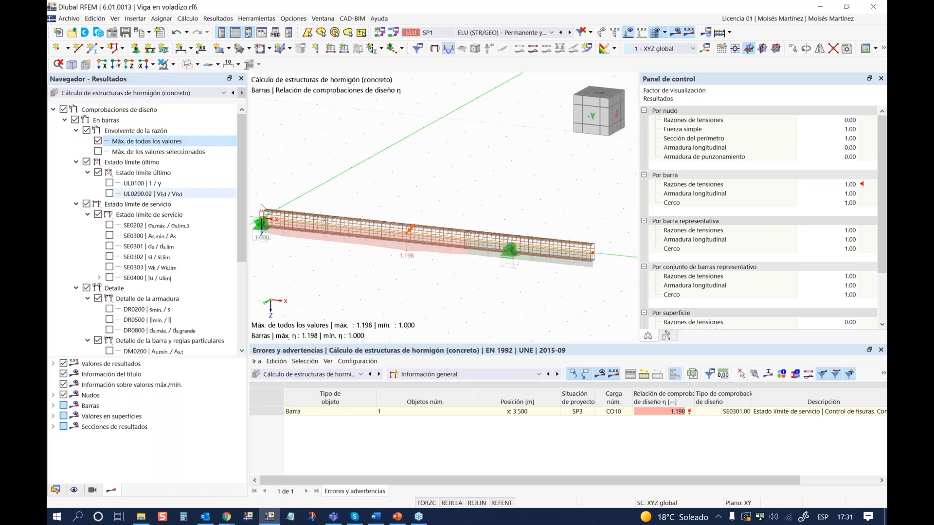
scroll(287, 249, "up", 1)
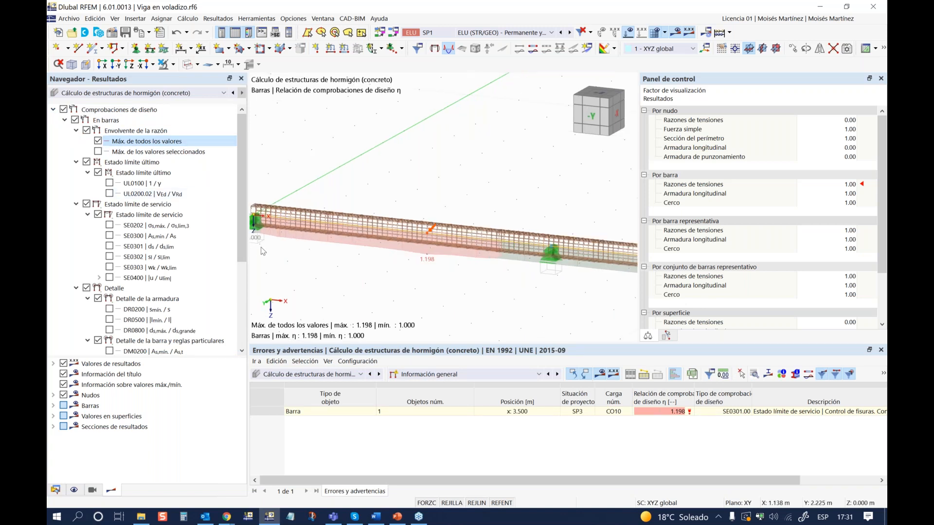
middle_click_drag(361, 268, 488, 283)
scroll(526, 287, "down", 1)
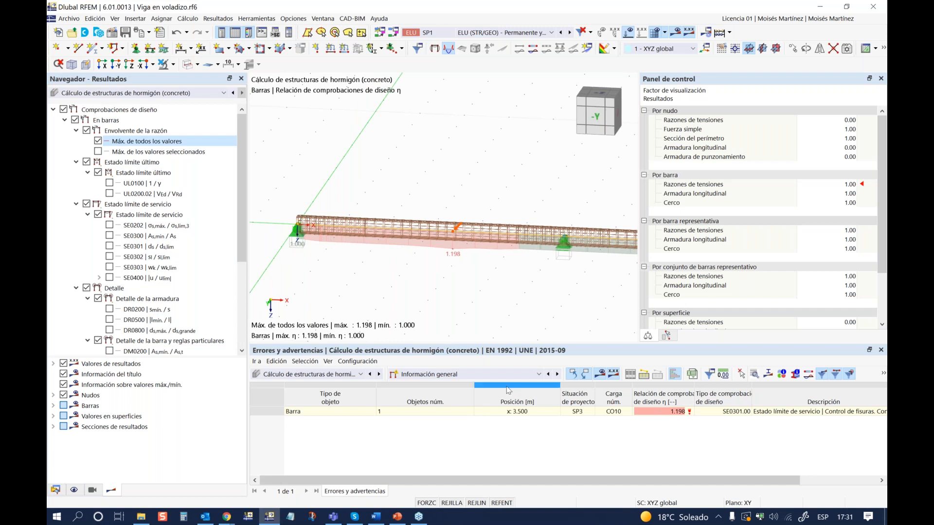
Show the Razones de tensiones en barras results in an enlarged table and review the design checks by position
left_click(510, 374)
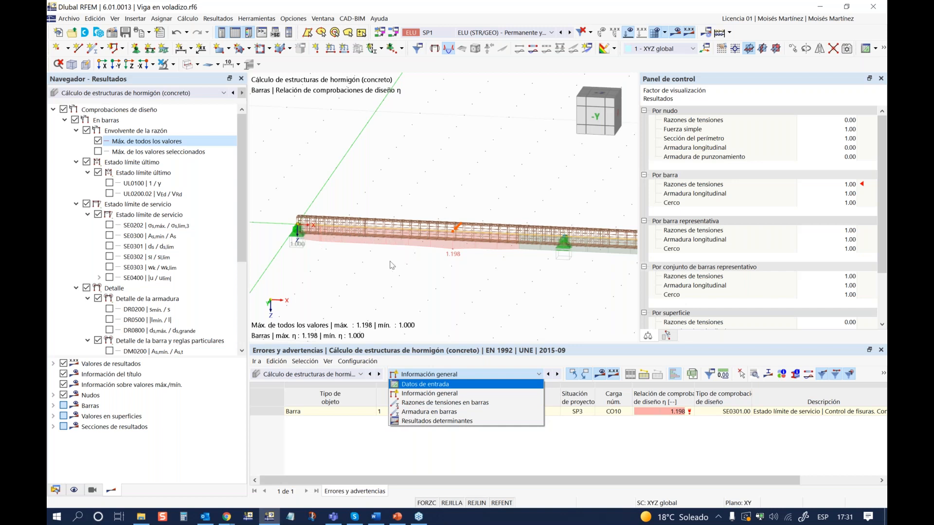
left_click(449, 403)
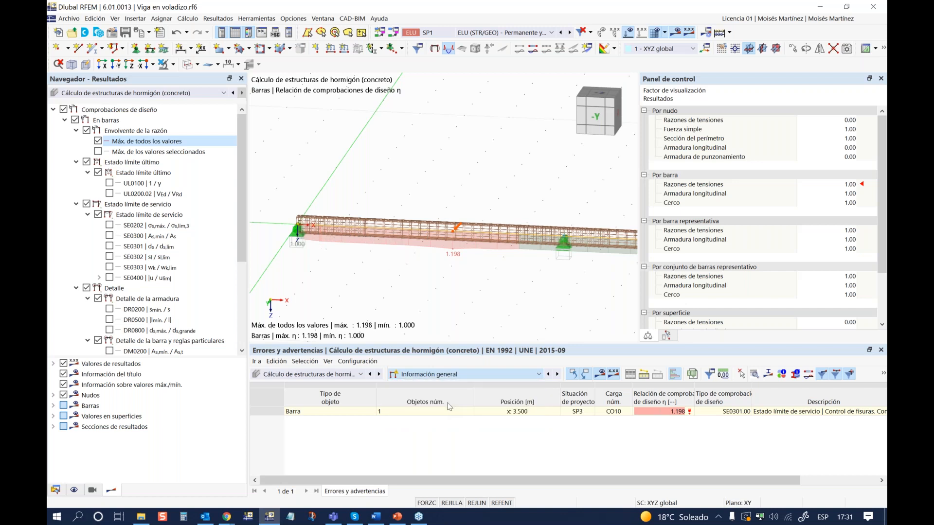
left_click_drag(416, 339, 417, 250)
scroll(564, 396, "down", 6)
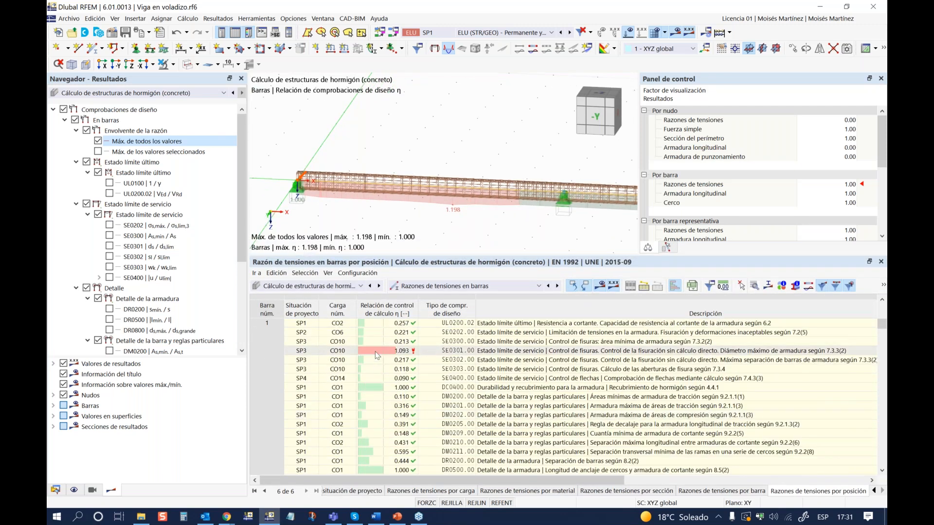
Review the bar design ratios by design situation and select the SE0301 check of SP3 at x = 3.500 m
scroll(418, 355, "up", 1)
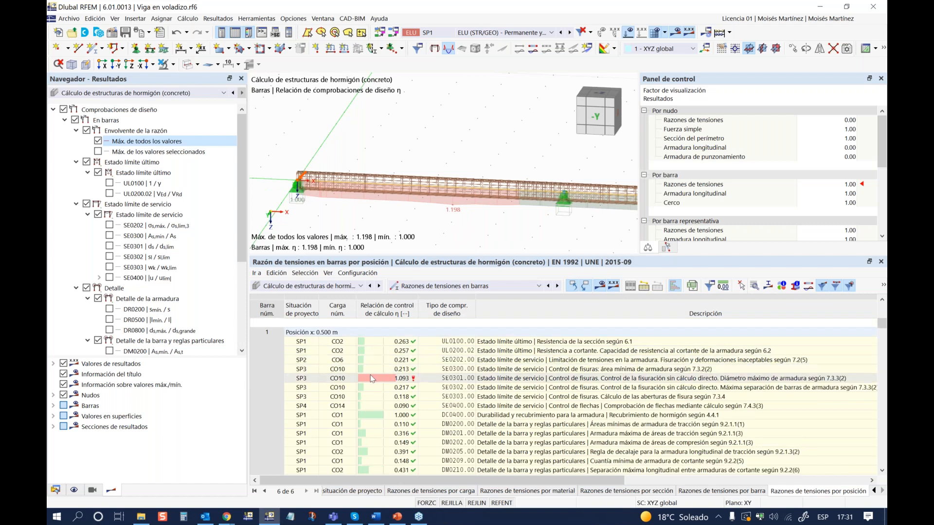
left_click(337, 378)
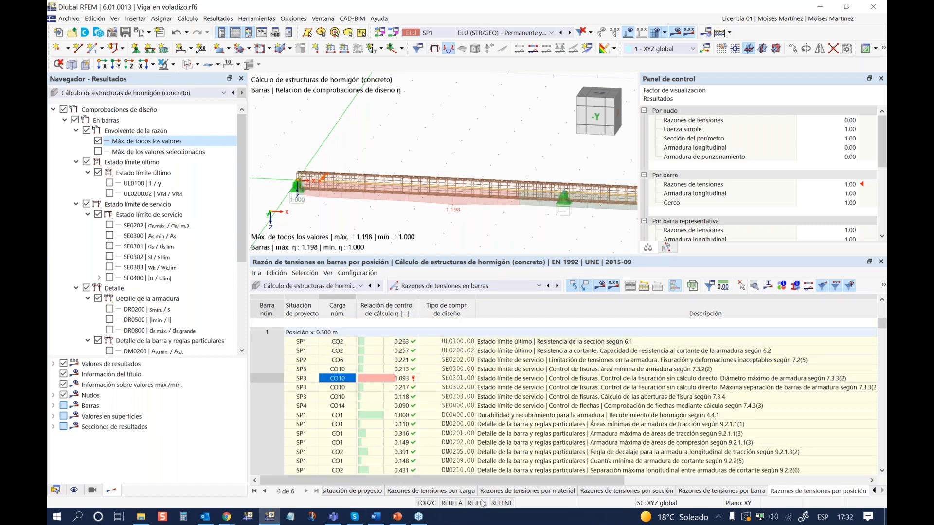
left_click(336, 492)
scroll(370, 440, "down", 5)
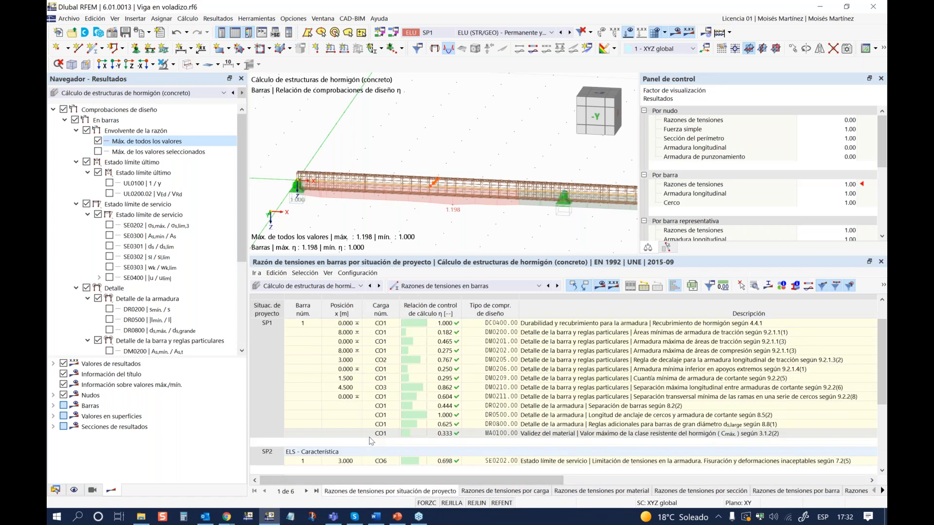
left_click(408, 434)
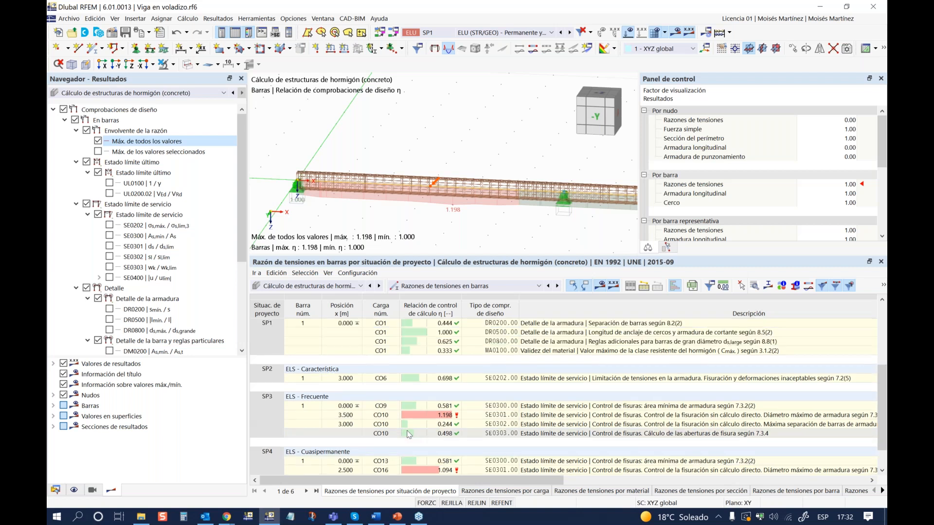
left_click(498, 389)
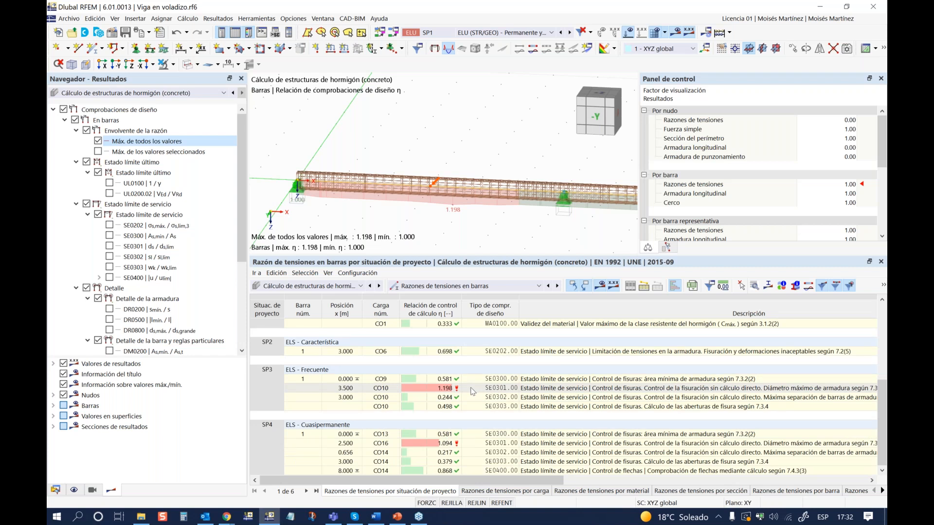
left_click(474, 388)
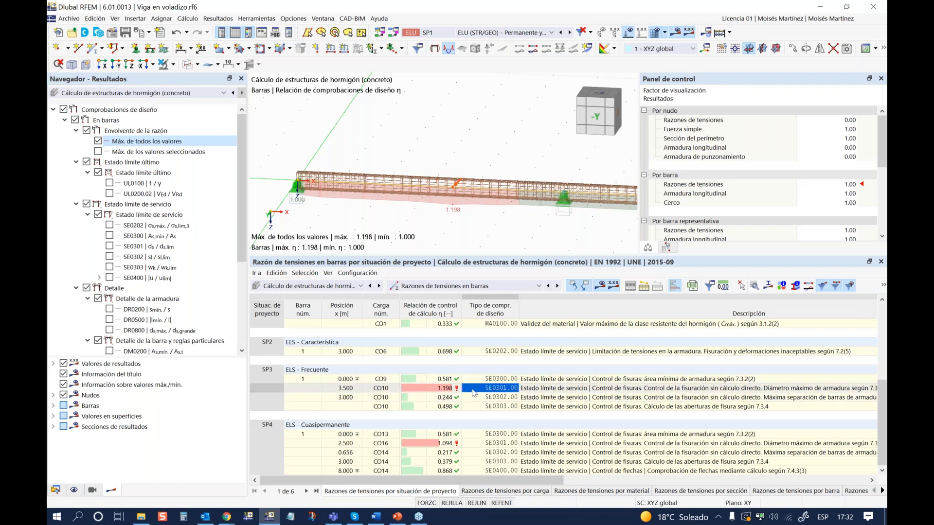
Open the design check details for SE0301 and review the crack control formulas and their symbol legend
double_click(463, 392)
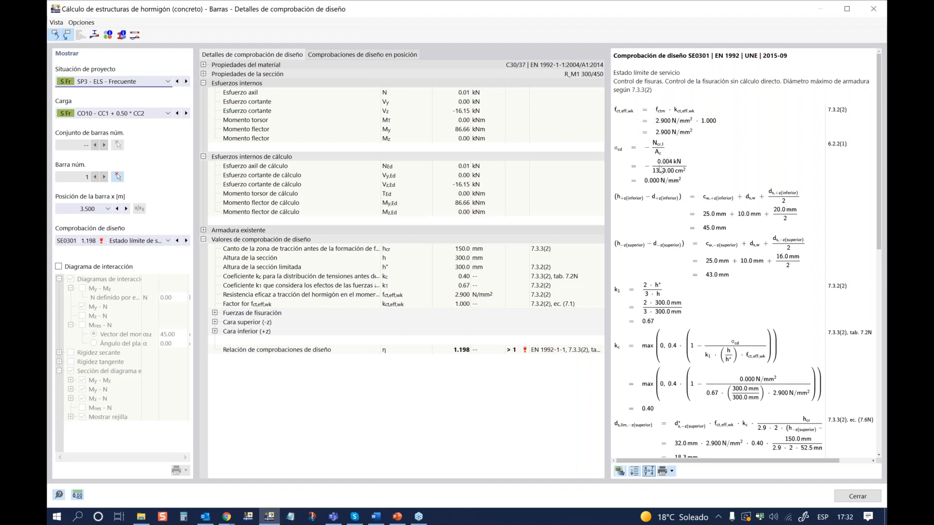
scroll(661, 168, "down", 10)
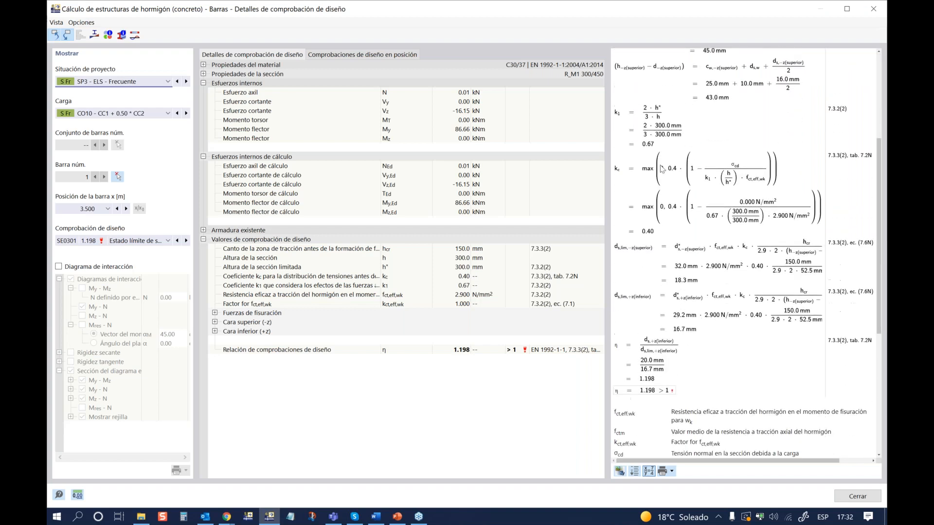
scroll(661, 168, "down", 6)
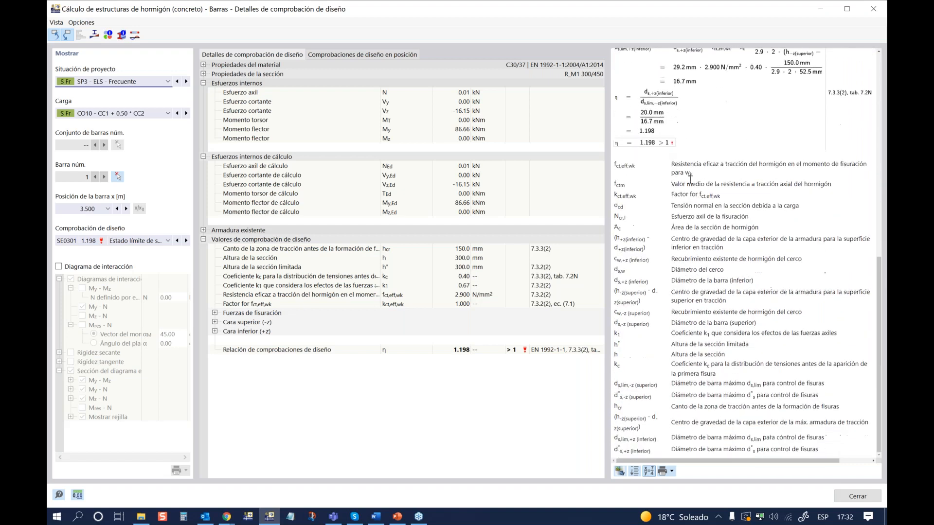
scroll(641, 217, "up", 3)
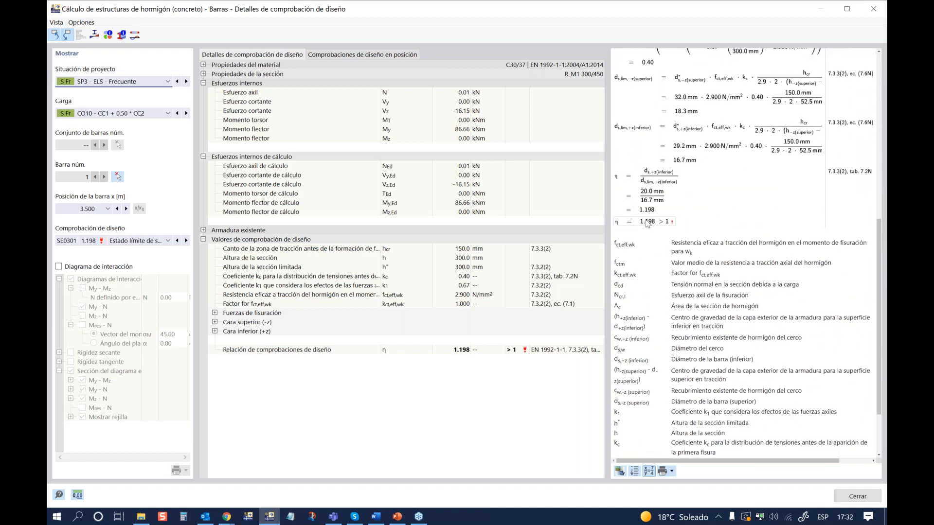
scroll(653, 223, "up", 2)
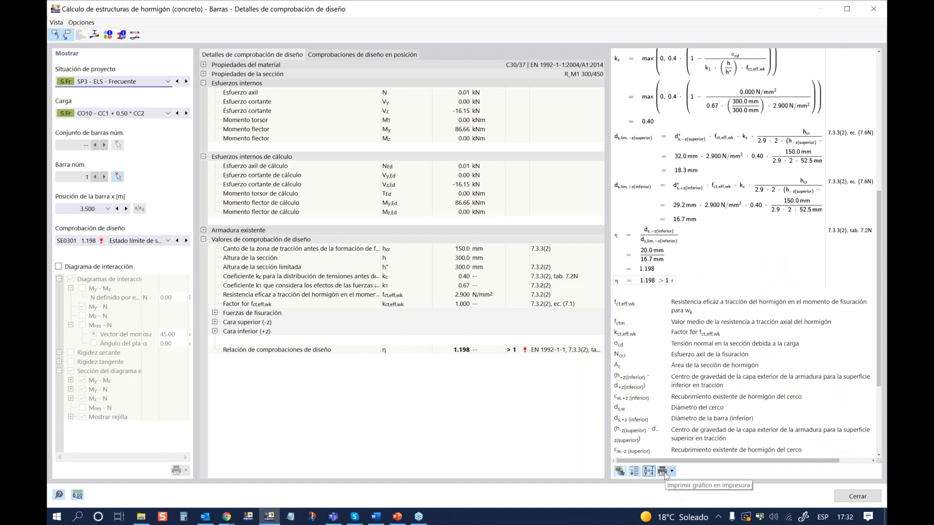
scroll(745, 253, "up", 6)
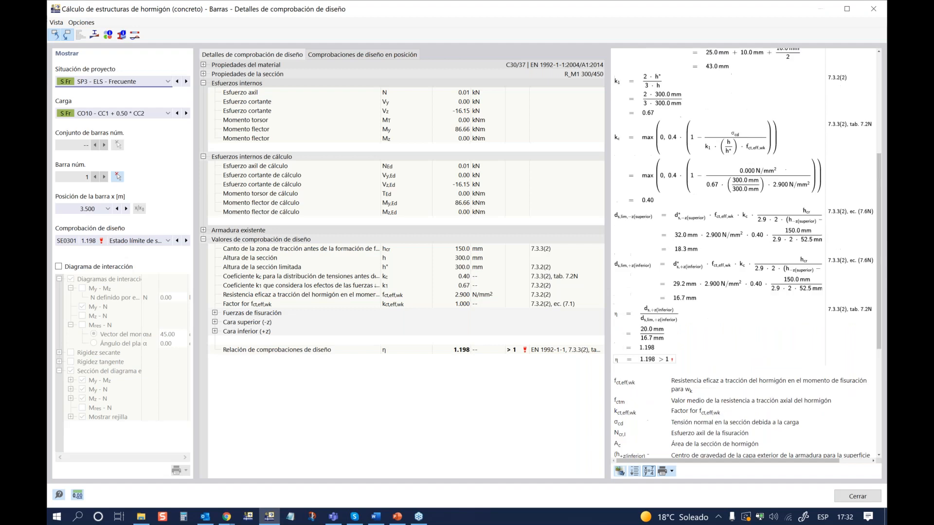
scroll(744, 253, "up", 4)
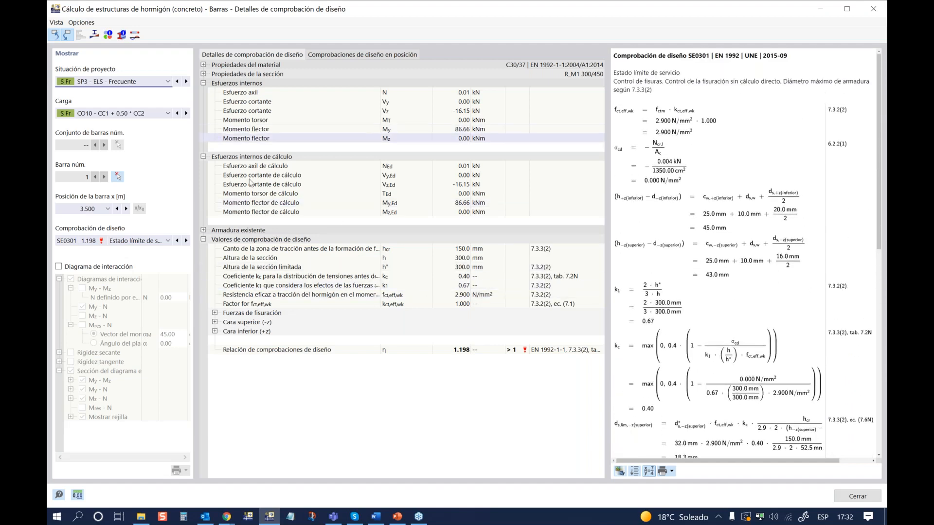
Enable the interaction diagram for the check and display it with the 3D My-Mz-N surface rotated
left_click(59, 266)
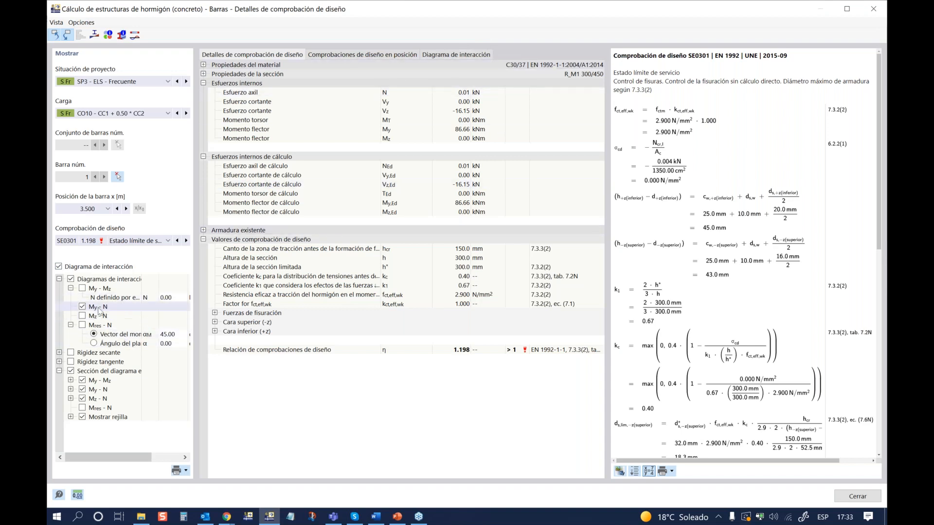
left_click(430, 56)
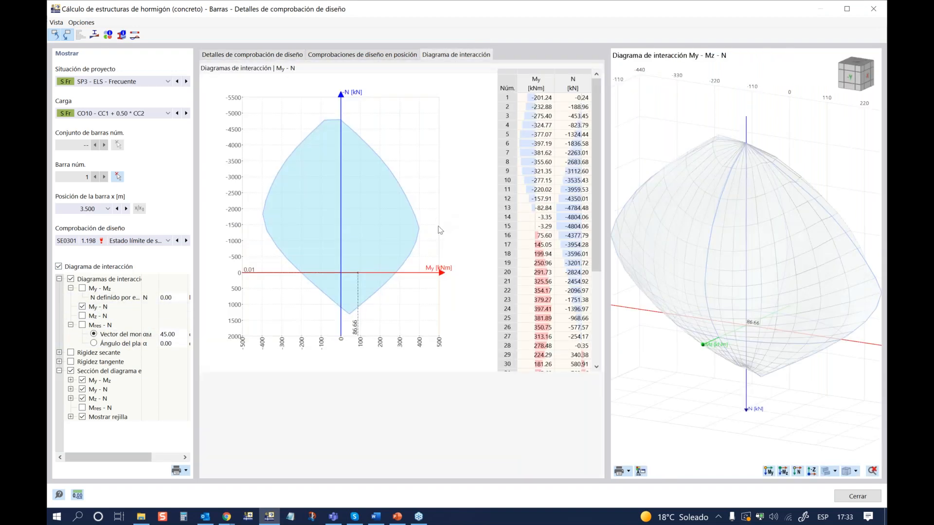
middle_click_drag(766, 268, 720, 272, "ctrl")
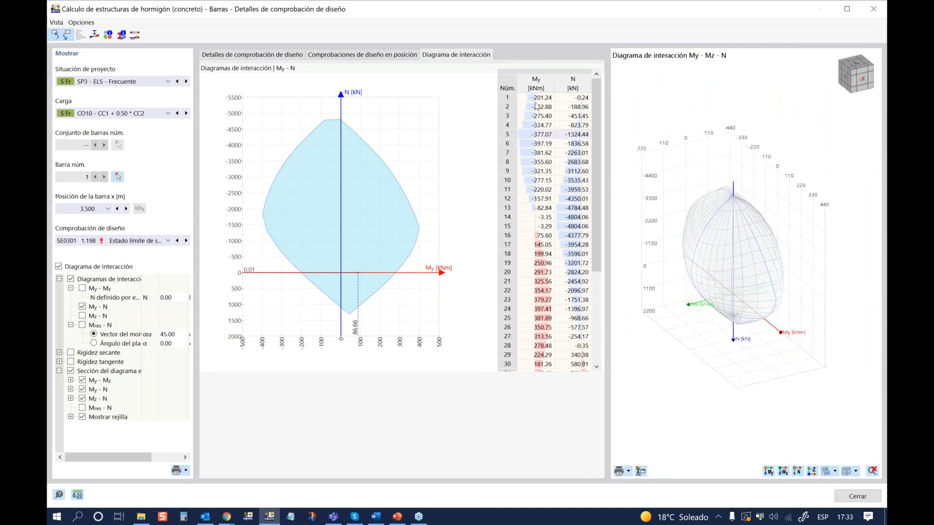
Inspect individual My-N points of the interaction diagram, including points 16, 5 and 25, and close the design check details
left_click(542, 237)
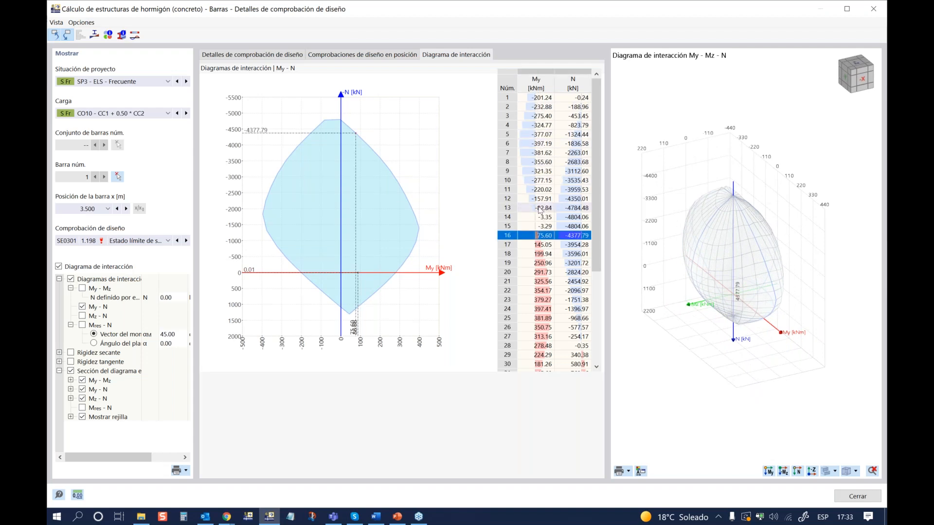
key("Up")
key("Up")
key("Up")
key("Up")
key("Up")
key("Up")
key("Up")
key("Up")
key("Up")
key("Up")
key("Up")
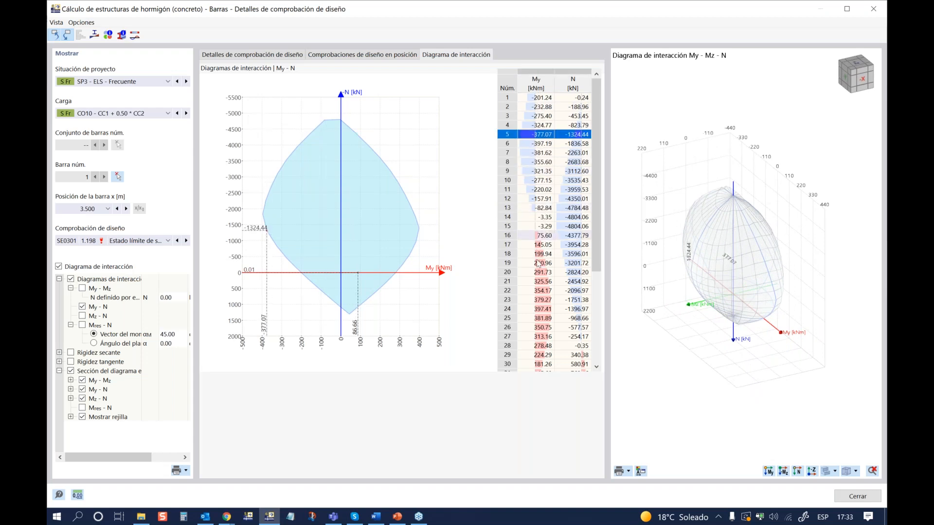
left_click(541, 273)
left_click(545, 318)
mouse_move(742, 305)
middle_mouse_down("ctrl")
mouse_move(725, 283)
mouse_move(755, 308)
middle_mouse_up("ctrl")
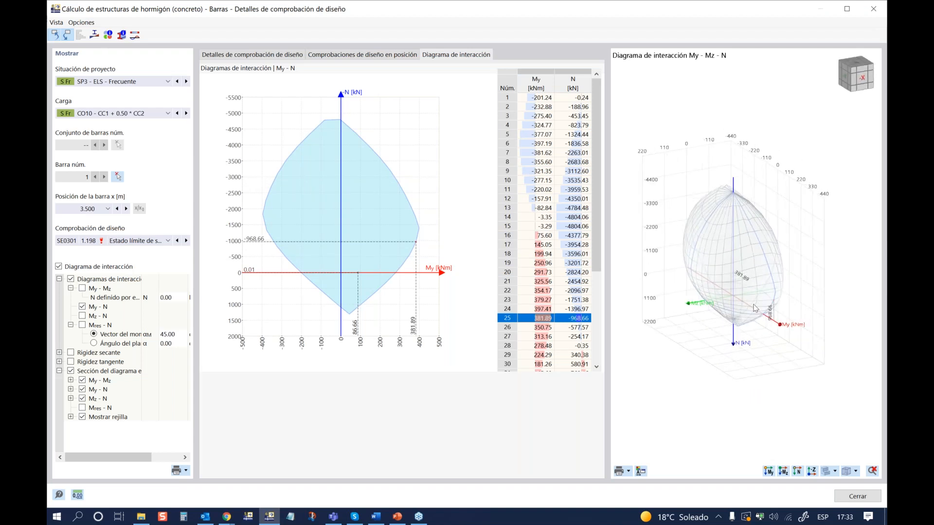
left_click(857, 496)
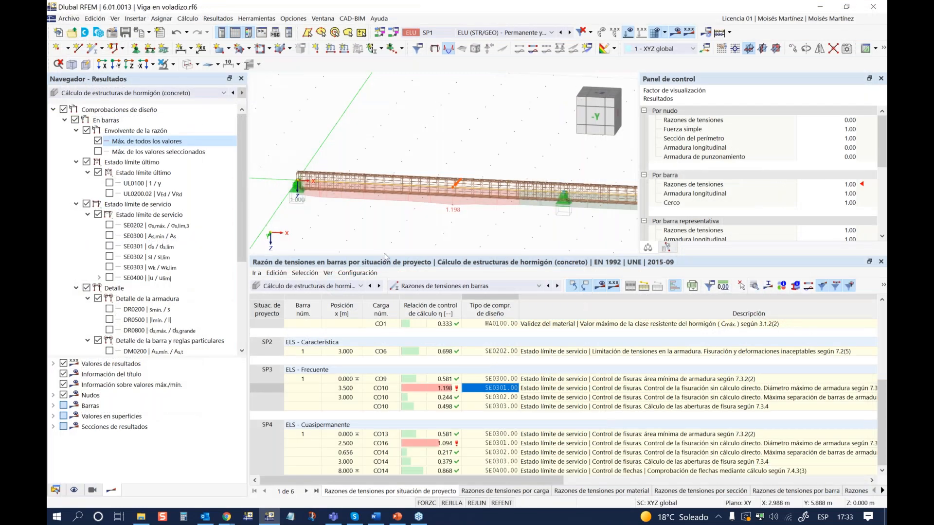
Enlarge the graphics area by shrinking the results table and show the whole beam in a 3D view
left_click_drag(384, 254, 374, 352)
middle_click_drag(512, 311, 421, 276)
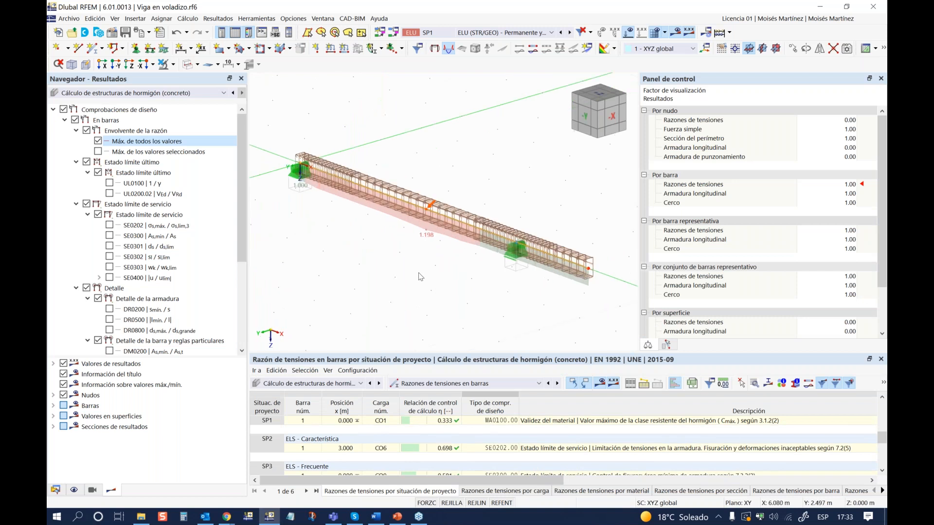
middle_click_drag(433, 286, 439, 284, "ctrl")
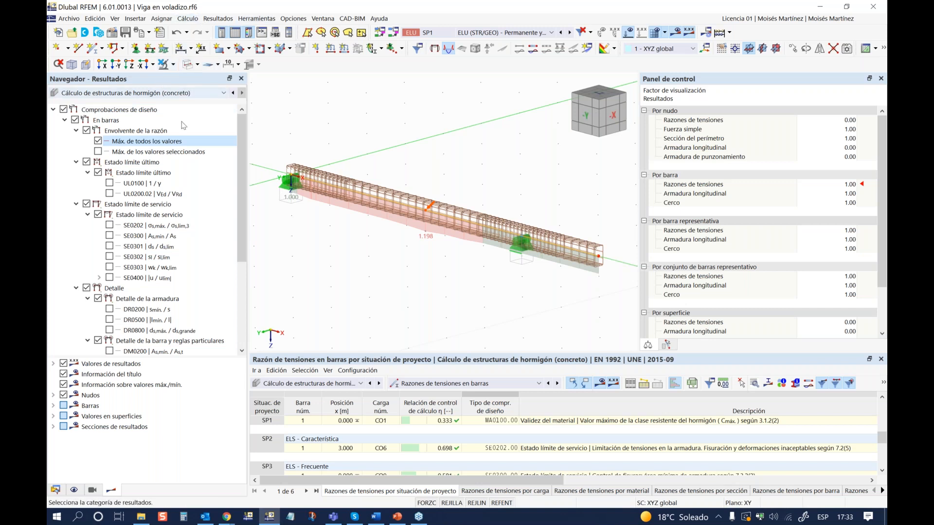
middle_click_drag(376, 241, 373, 235, "ctrl")
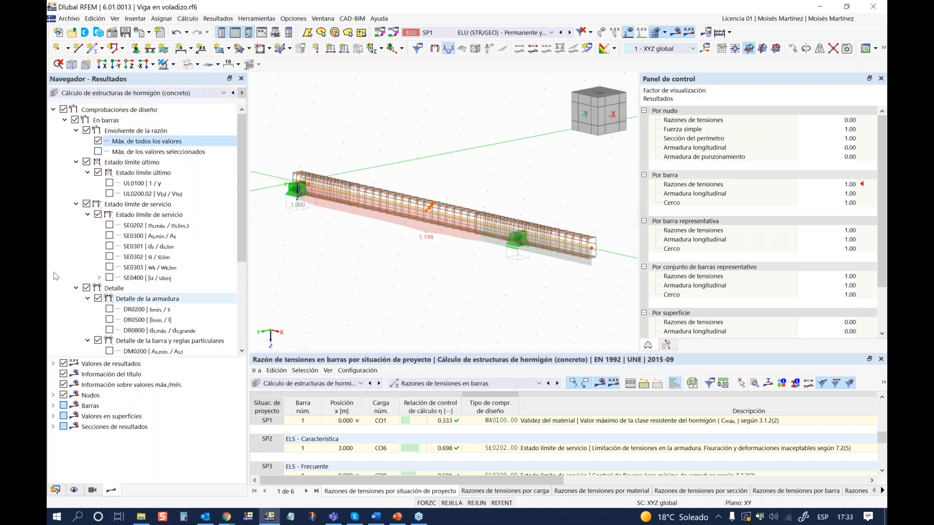
Switch from the beam to the open model Modelo CONCRETE SDF.rf6 in the data navigator
left_click(56, 491)
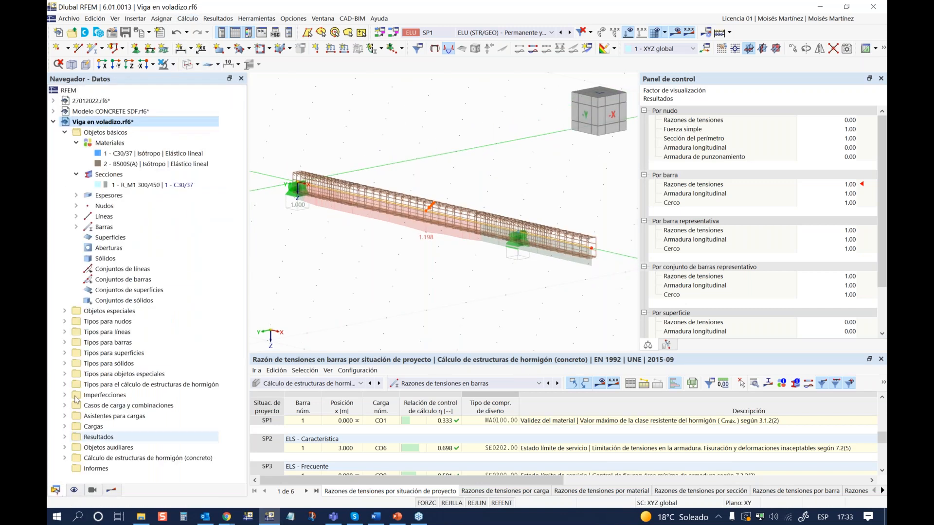
double_click(104, 112)
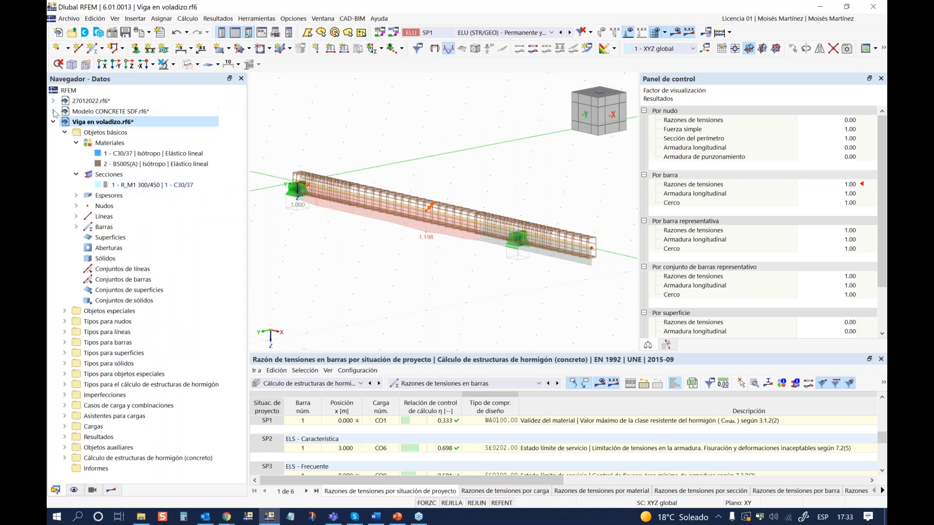
left_click(104, 112)
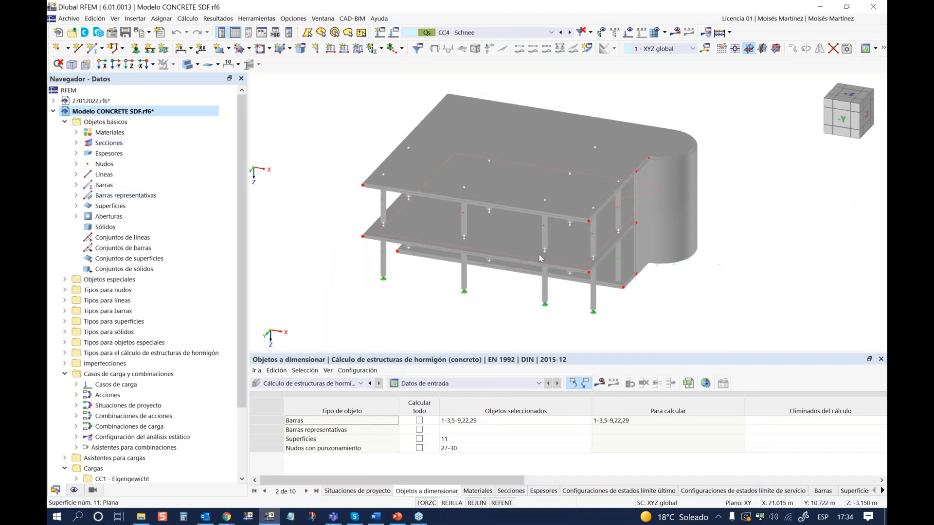
Isolate the building's intermediate floor slab using visibility by selected and related objects
middle_click_drag(532, 237, 431, 202, "ctrl")
scroll(479, 182, "up", 2)
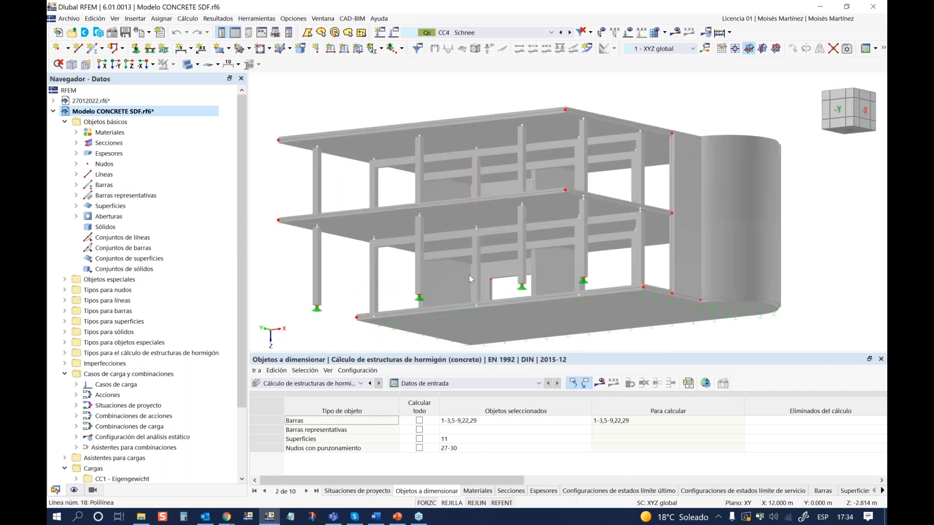
middle_click_drag(471, 265, 441, 252, "ctrl")
scroll(430, 312, "down", 2)
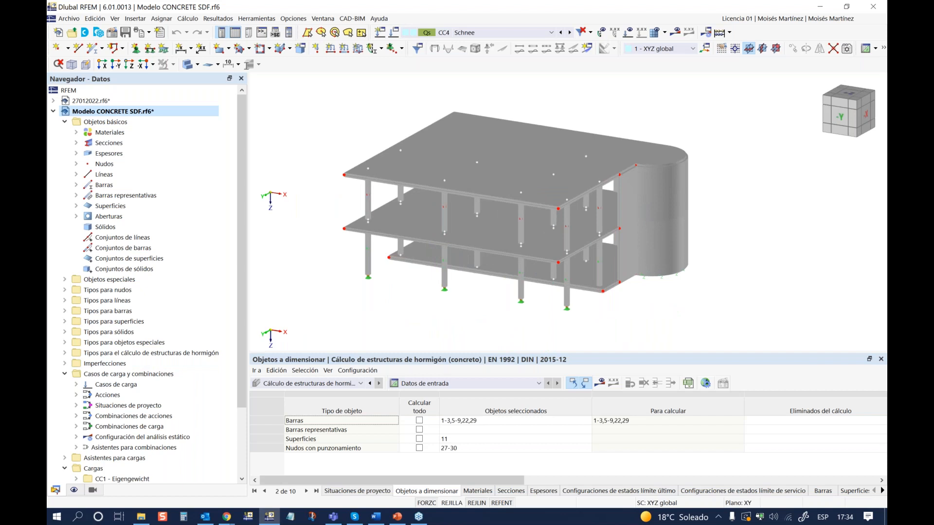
left_click(384, 232)
mouse_move(451, 344)
middle_mouse_down("ctrl")
mouse_move(476, 327)
mouse_move(440, 334)
middle_mouse_up("ctrl")
left_click(174, 65)
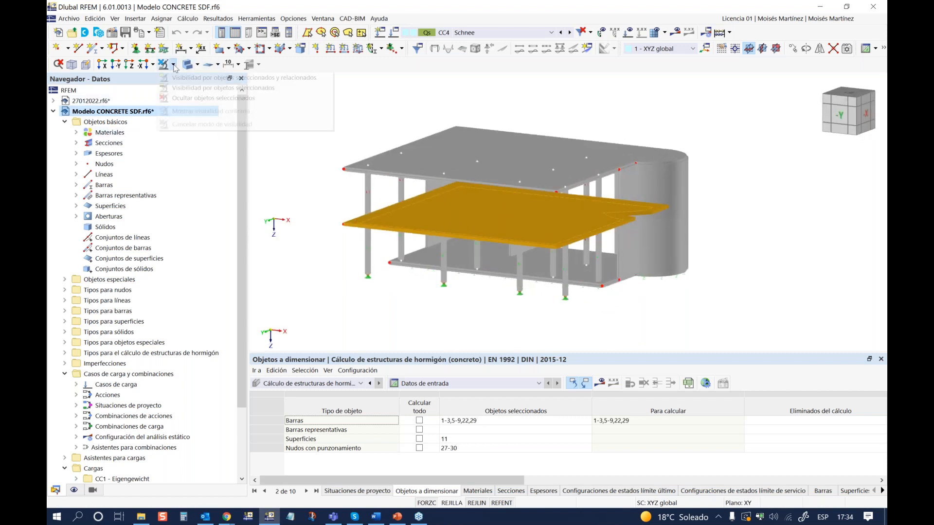
left_click(184, 80)
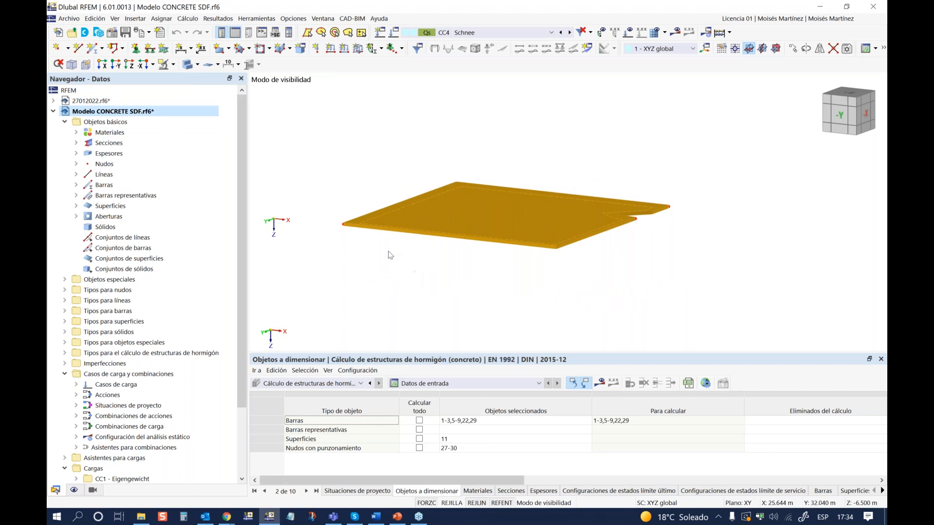
Turn the background display of hidden objects on and off again around the isolated slab
right_click(300, 167)
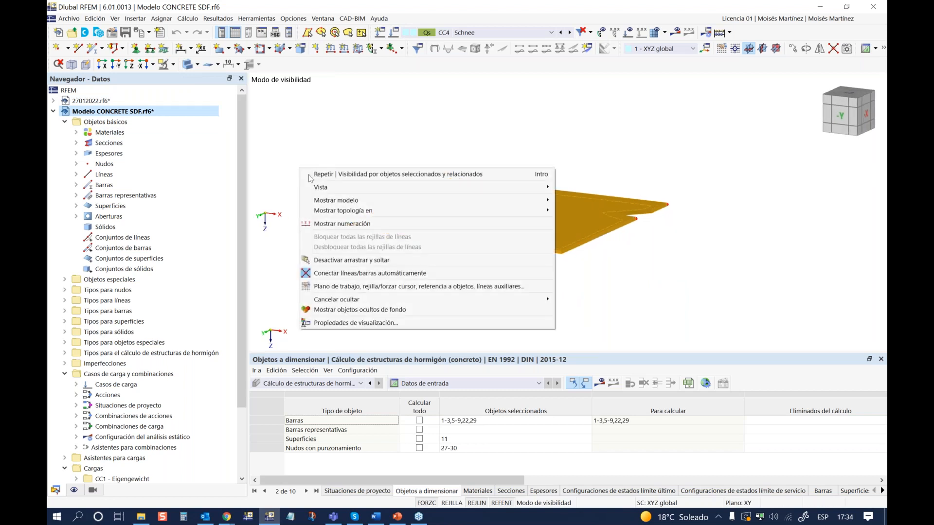
left_click(337, 311)
middle_click_drag(463, 304, 300, 168, "ctrl")
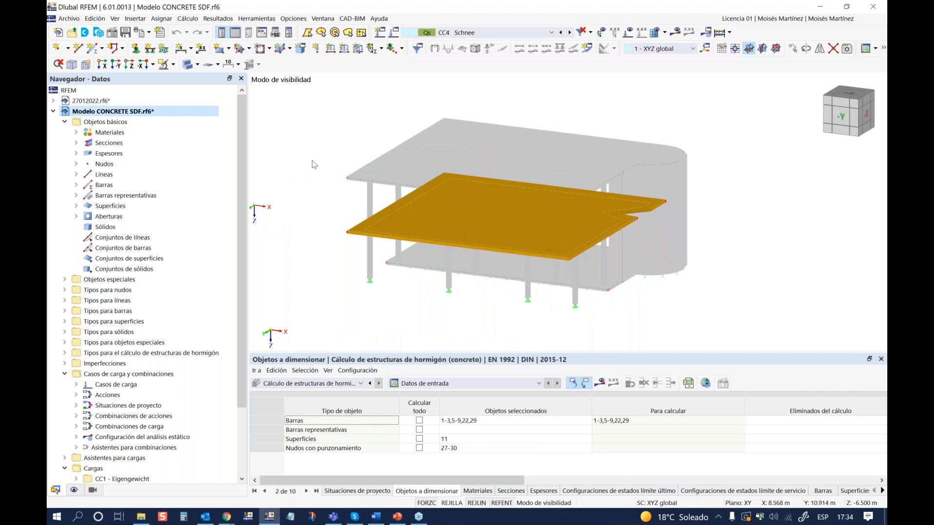
right_click(313, 161)
left_click(346, 303)
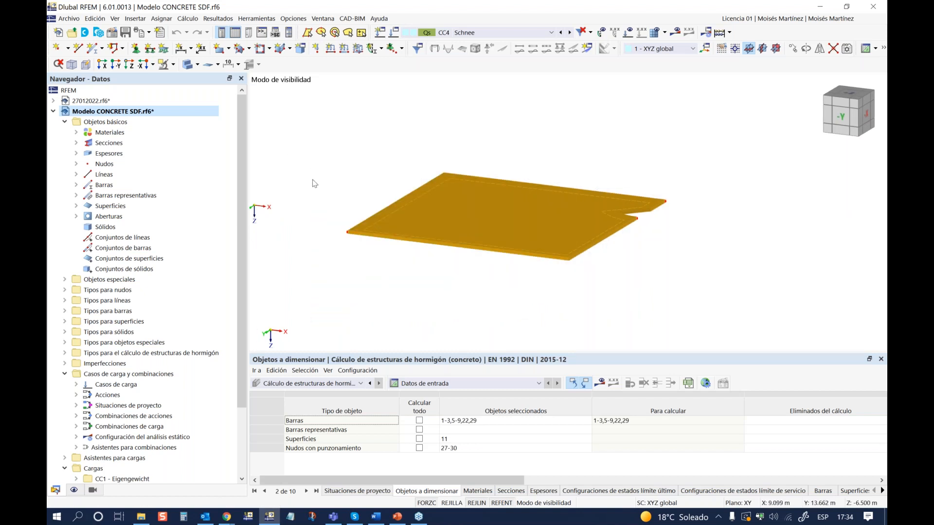
Show the isolated slab in plan view, open its surface properties and close them without changes
left_click(129, 65)
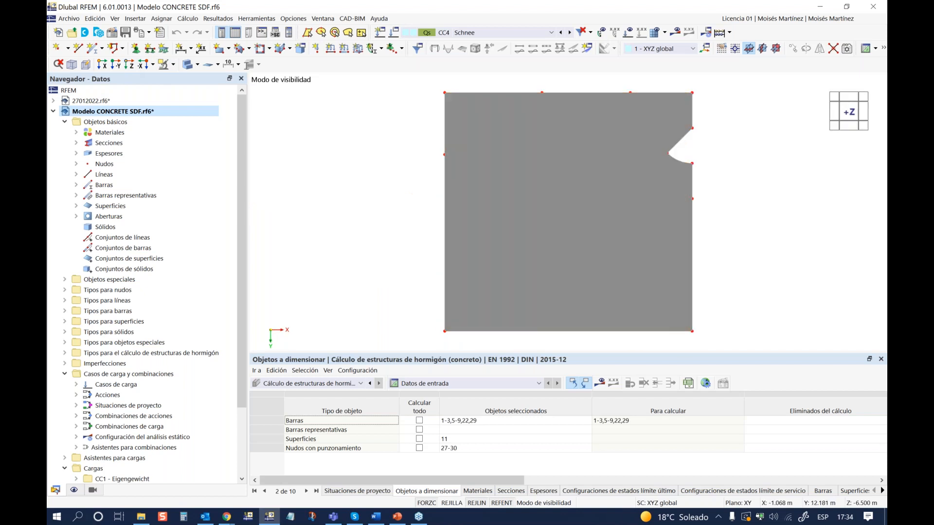
left_click(456, 201)
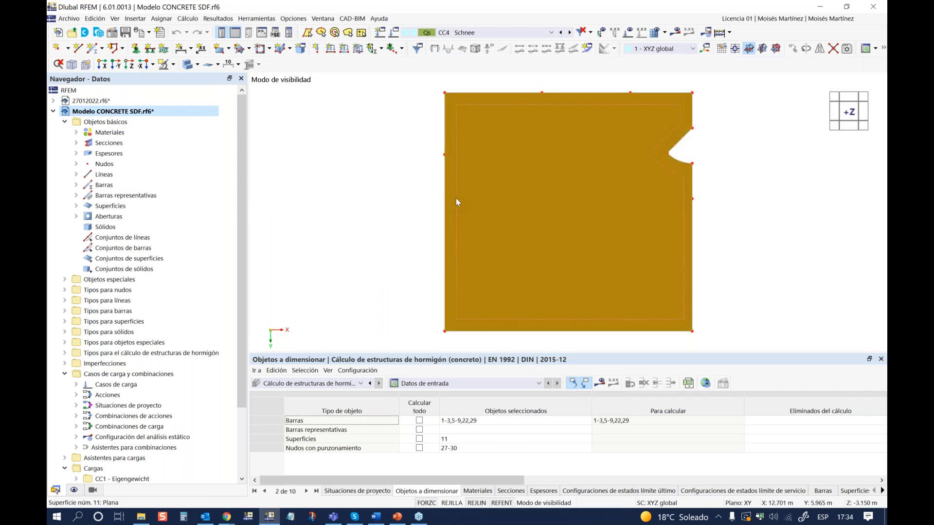
right_click(456, 199)
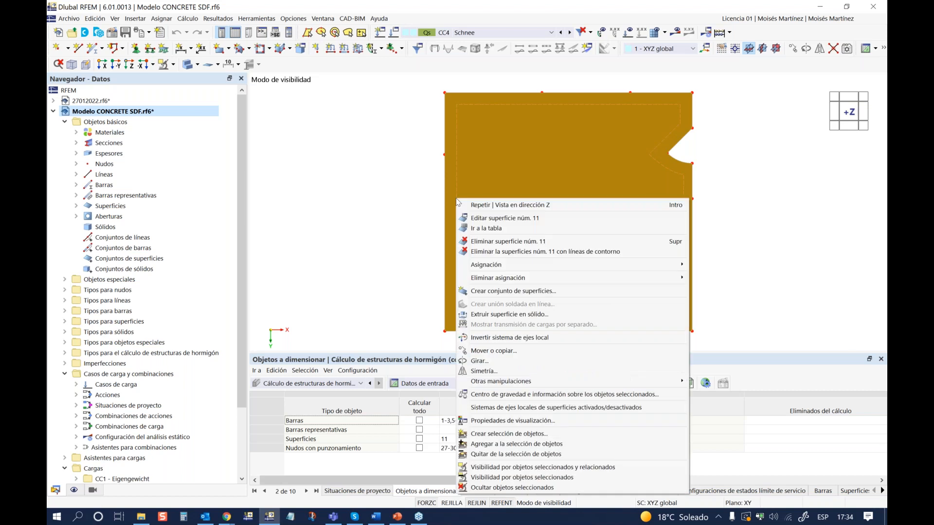
left_click(494, 220)
left_click_drag(381, 37, 428, 22)
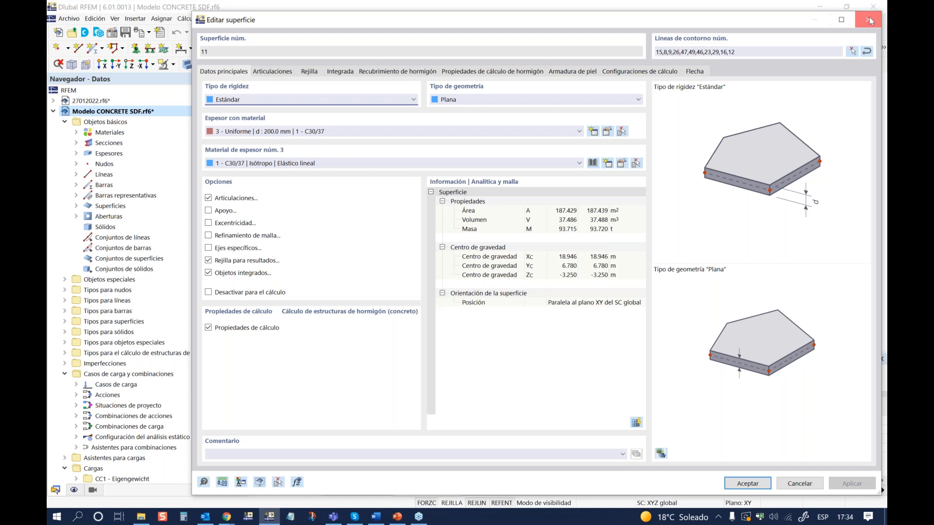
left_click(868, 19)
Collapse all expanded categories of the Modelo CONCRETE SDF.rf6 model in the data navigator
left_click(64, 122)
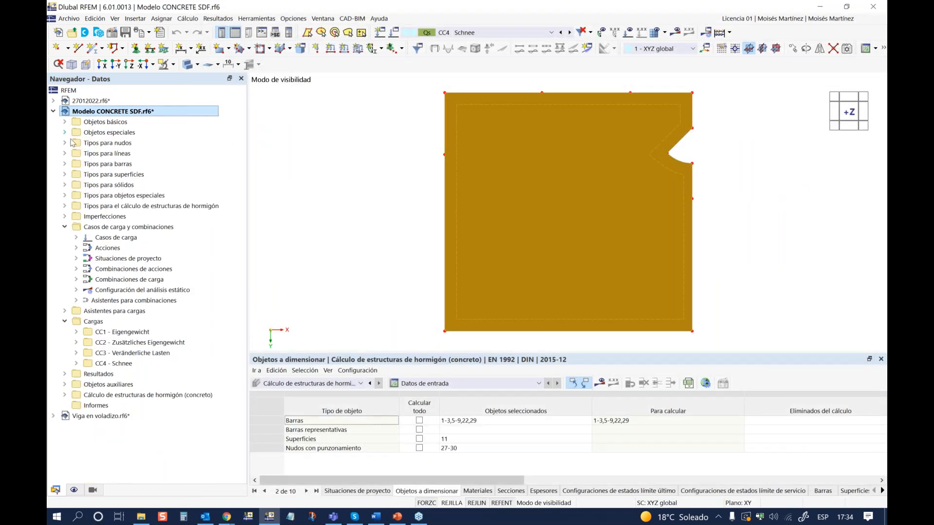
left_click(65, 227)
right_click(200, 165)
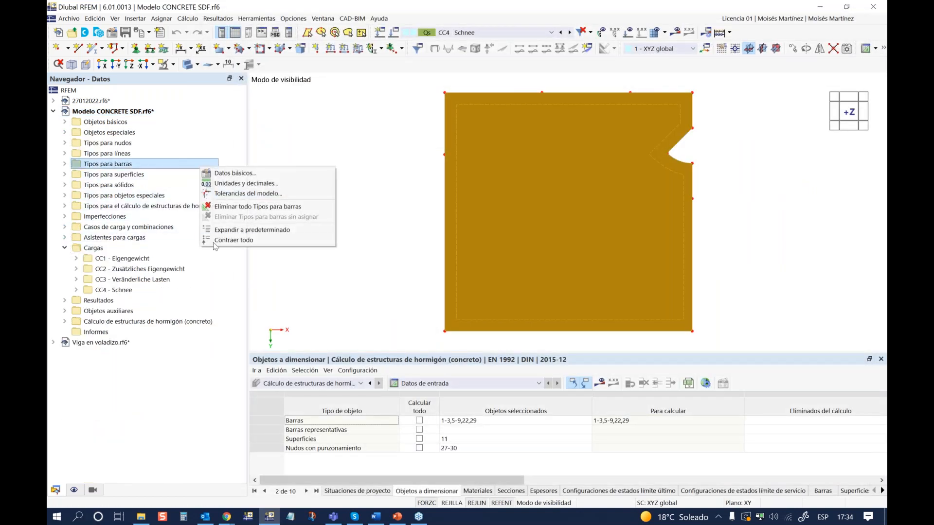
left_click(215, 241)
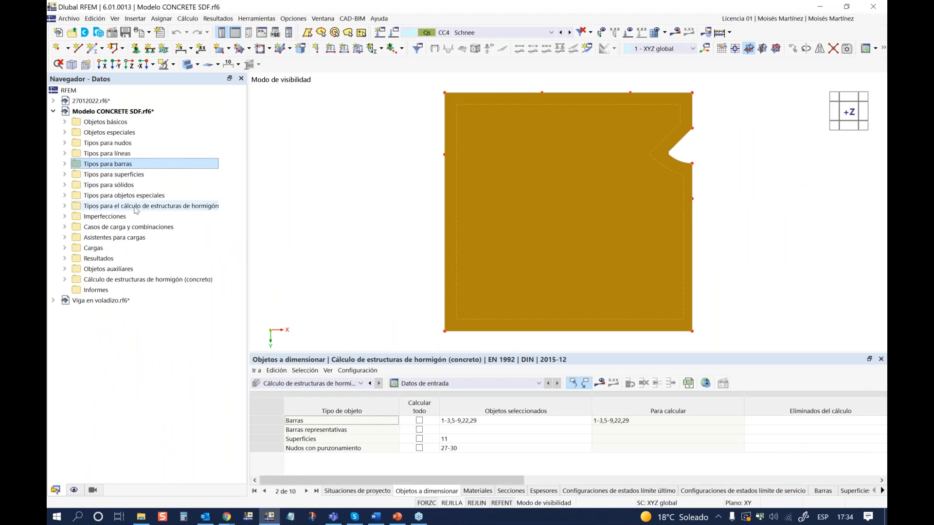
Expand the concrete design types in the navigator to list the effective lengths, concrete durabilities and reinforcement directions
left_click(64, 206)
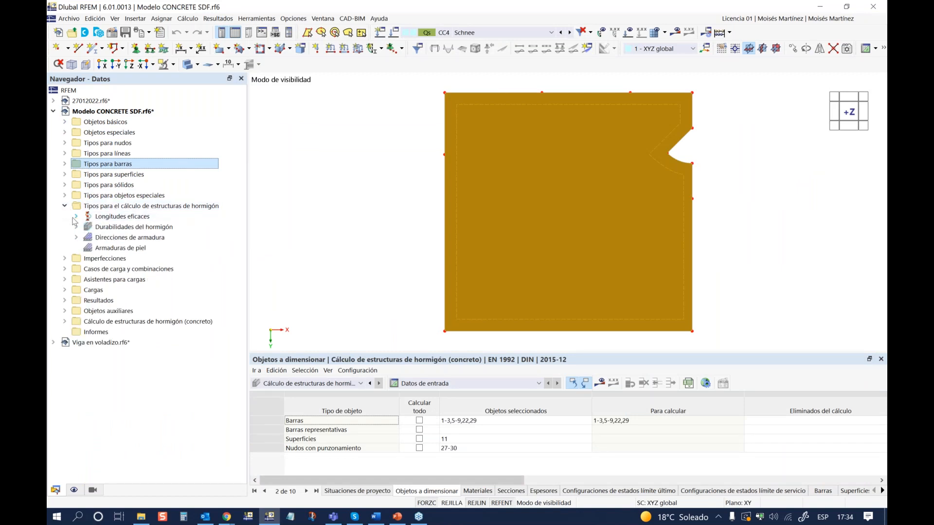
left_click(76, 217)
left_click(76, 238)
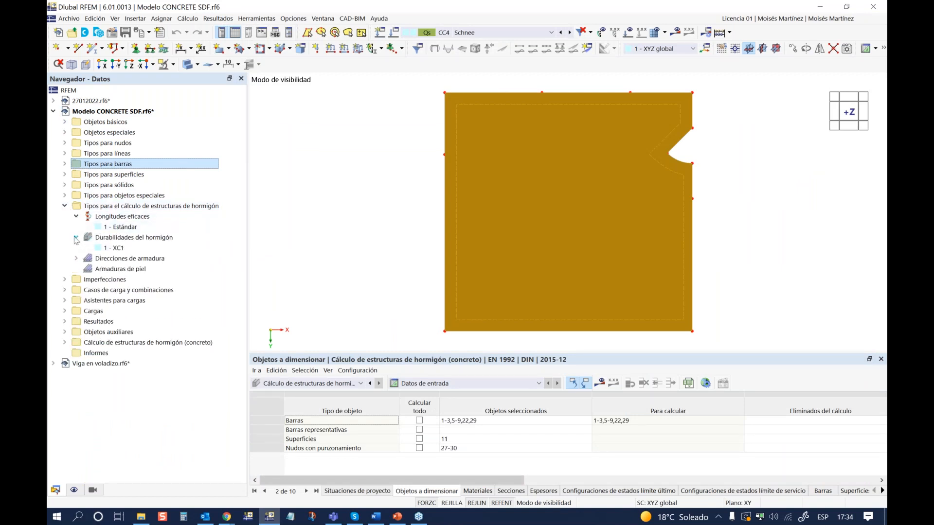
left_click(76, 259)
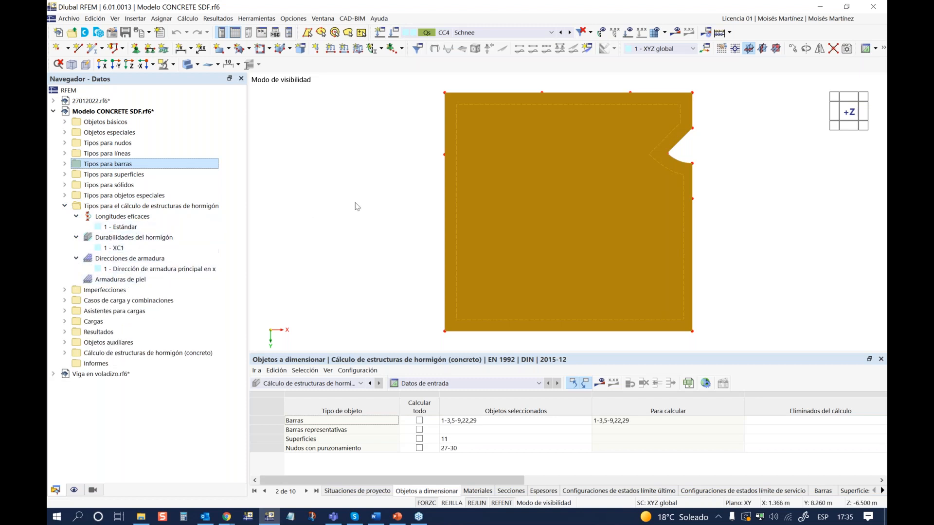
Reopen the slab's surface properties and review the available stiffness types, keeping Estándar
right_click(457, 198)
left_click(474, 219)
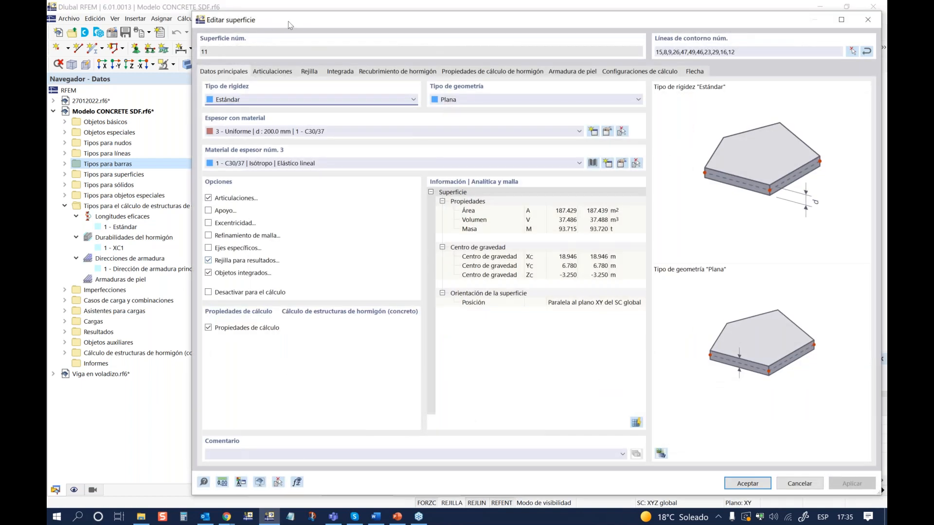
left_click_drag(288, 21, 238, 23)
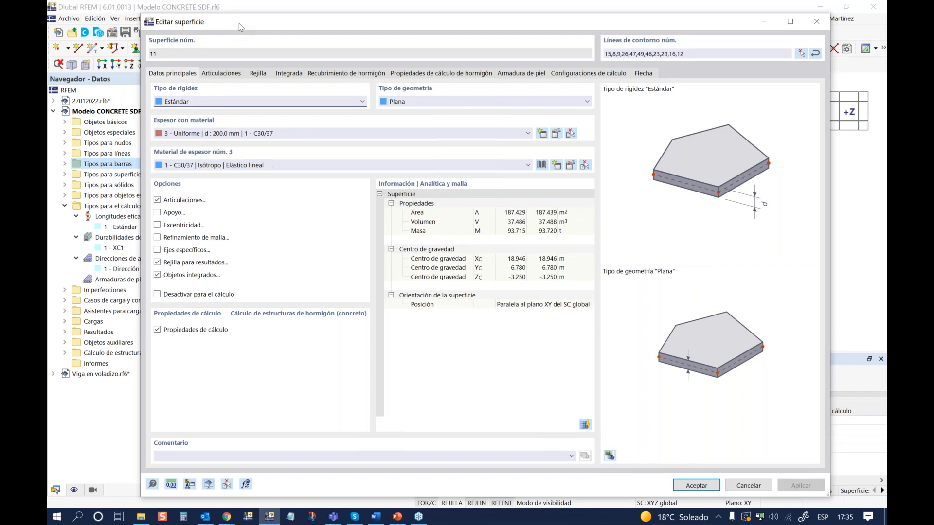
left_click(205, 102)
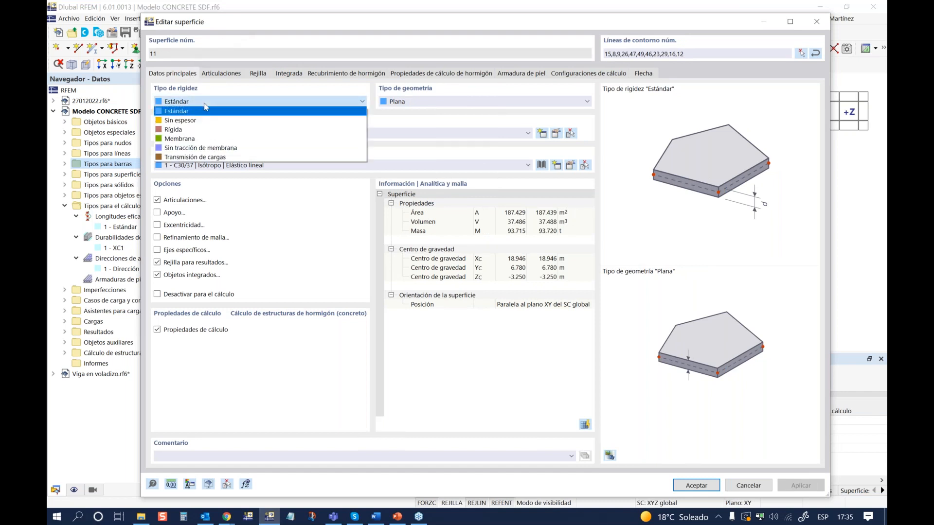
left_click(205, 112)
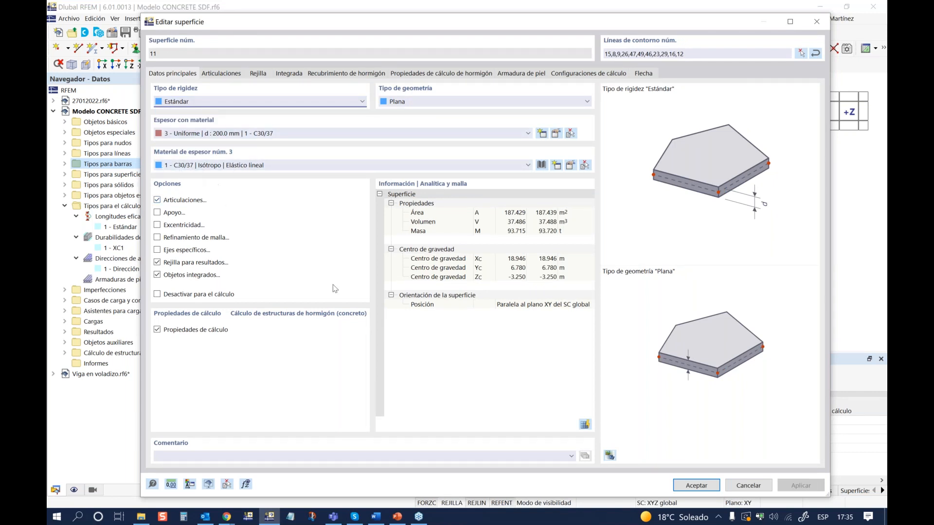
Review the slab's line hinges, results grid settings and integrated objects in the surface properties
left_click(215, 77)
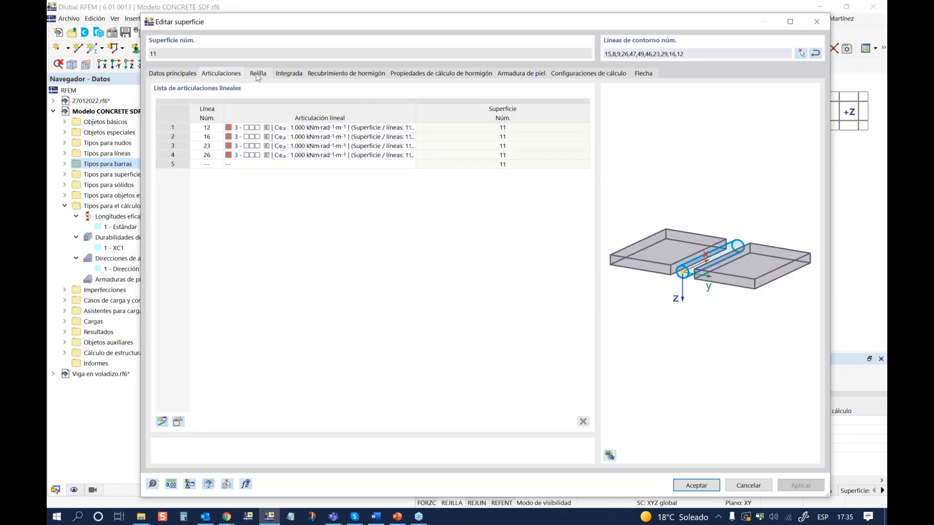
left_click(173, 76)
left_click(258, 77)
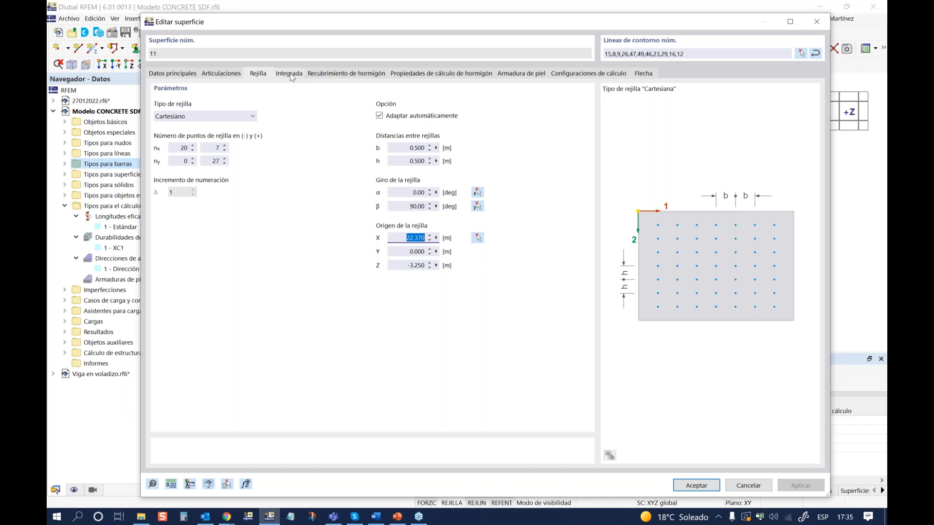
left_click(291, 76)
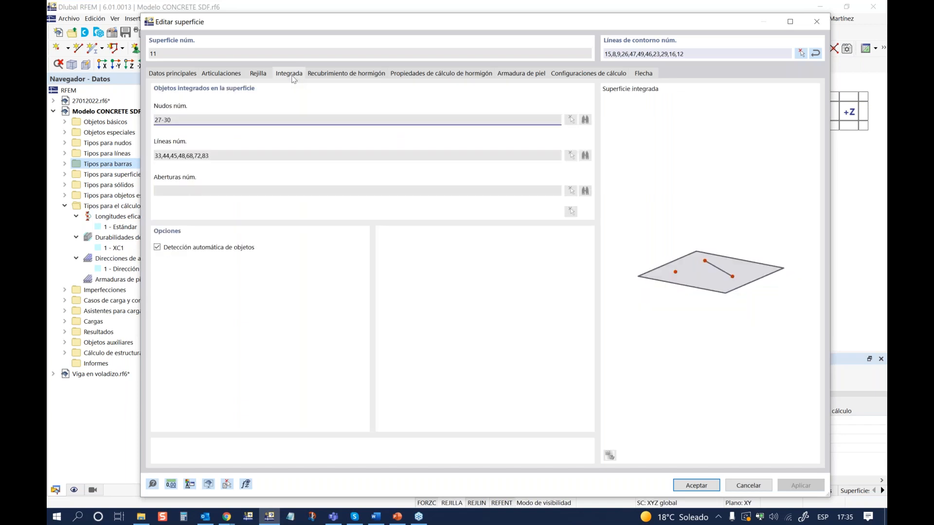
Review the slab's concrete cover and durability choices for both faces, keeping 1 - XC1
left_click(331, 75)
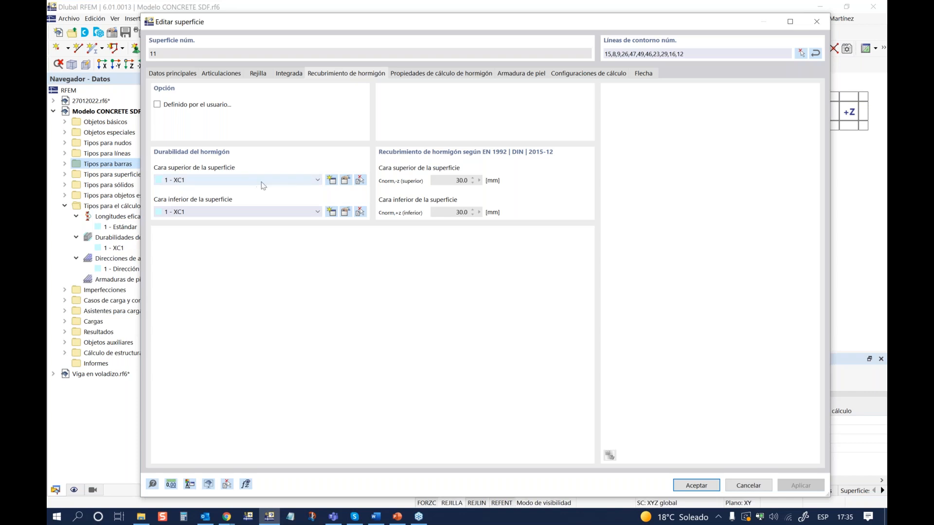
left_click(300, 184)
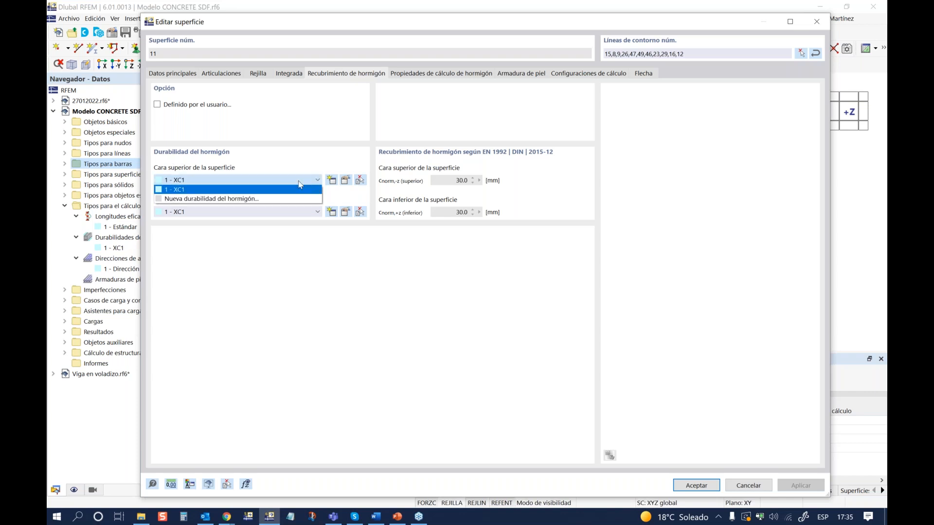
left_click(301, 189)
left_click(310, 213)
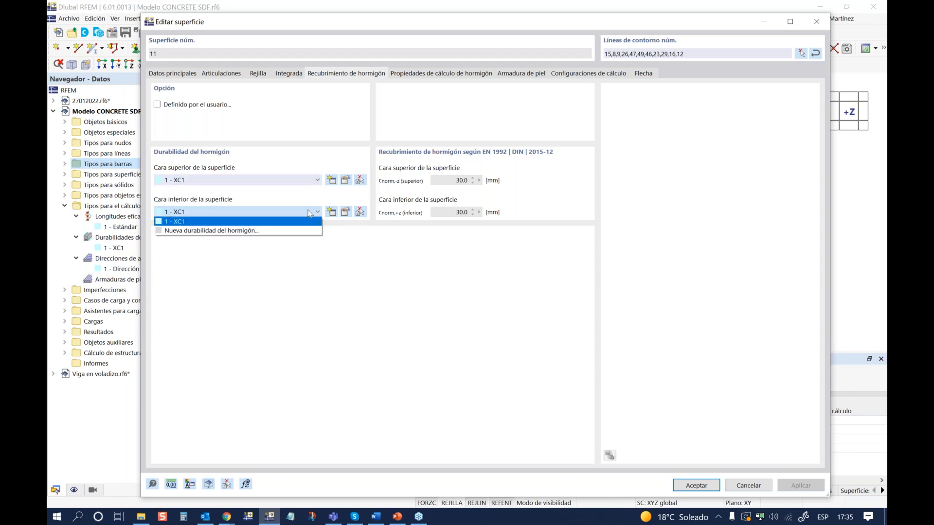
left_click(310, 213)
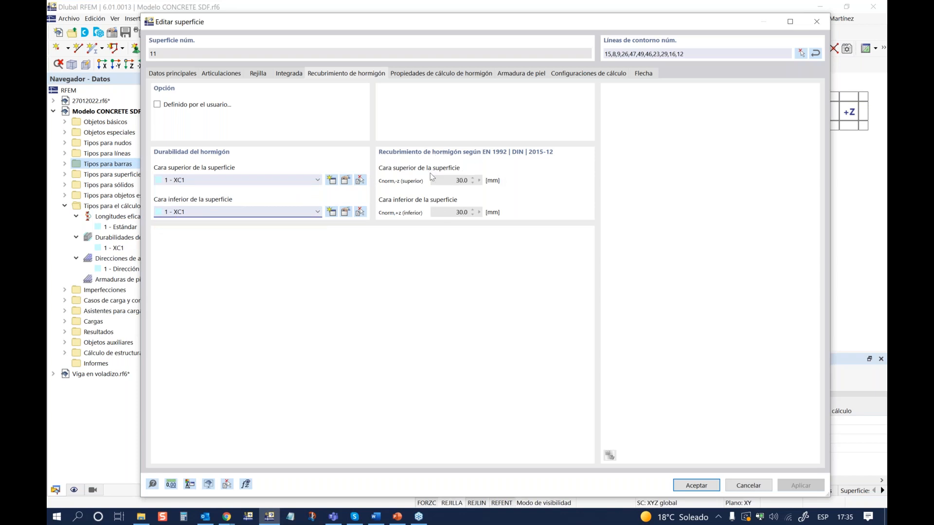
Review the slab's reinforcement directions, keeping 1 - Dirección de armadura principal en x for the upper face, and compare them with the model
left_click(429, 74)
left_click_drag(314, 24, 419, 22)
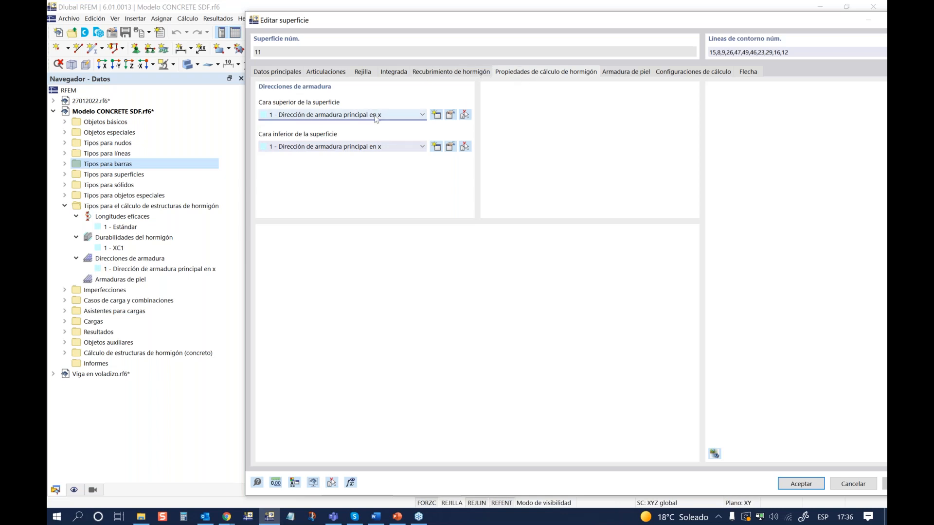
left_click(417, 114)
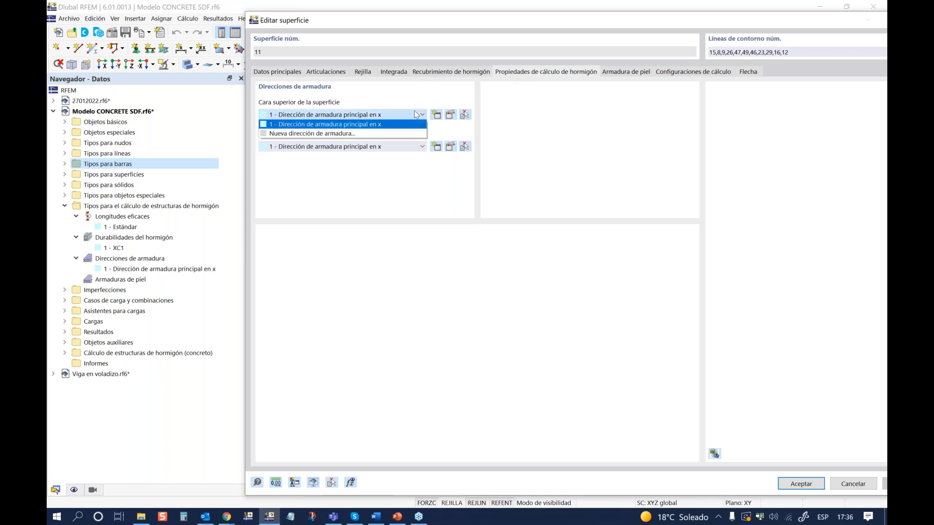
left_click(382, 126)
left_click_drag(417, 20, 405, 395)
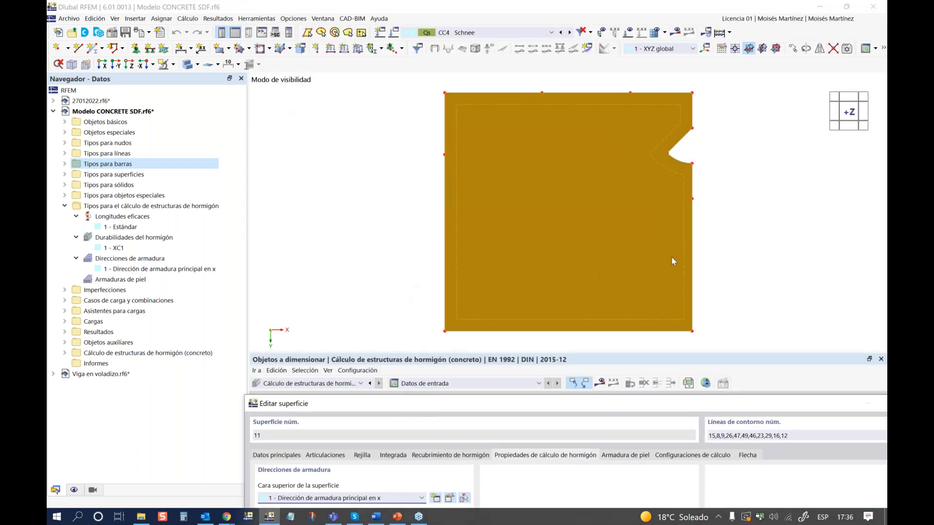
left_click_drag(421, 404, 326, 59)
left_click_drag(322, 26, 323, 26)
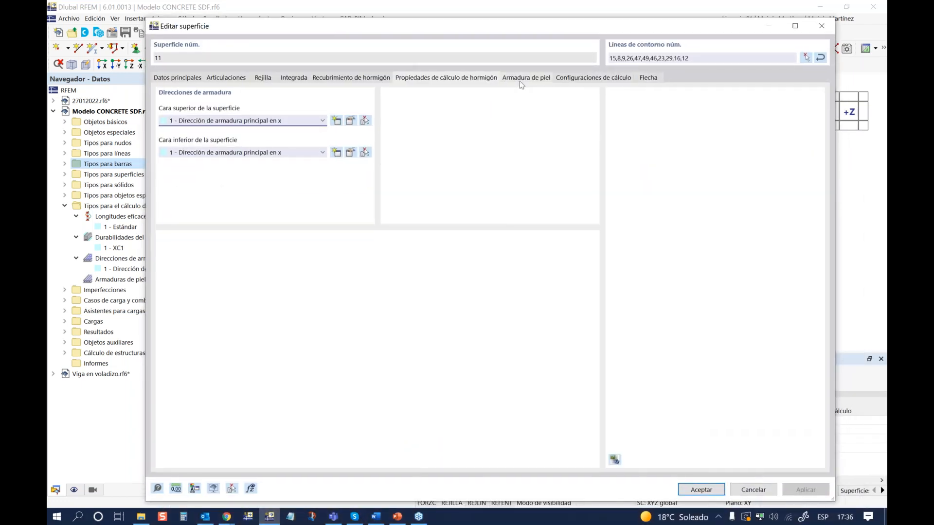
Create a surface reinforcement for the slab with position type En la superficie and additional transverse bars of 10.0 mm at 0.150 m
left_click(523, 82)
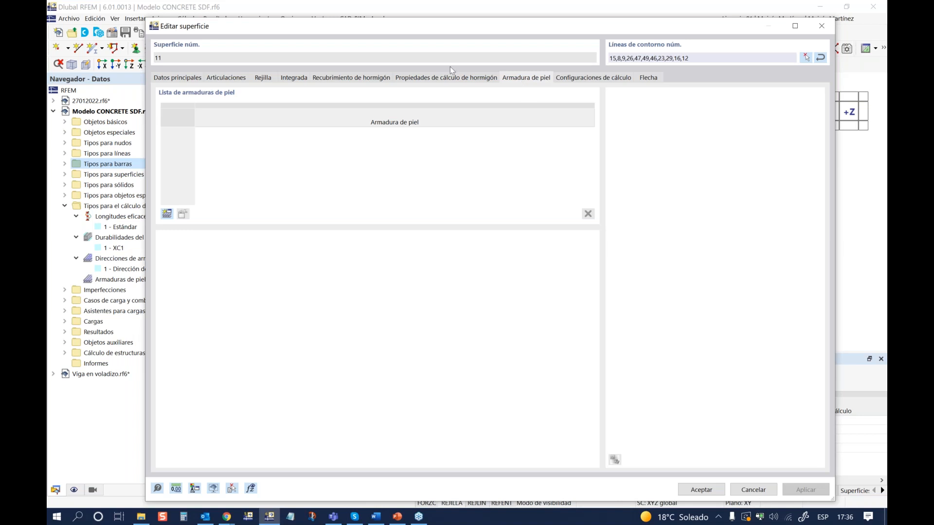
left_click(167, 215)
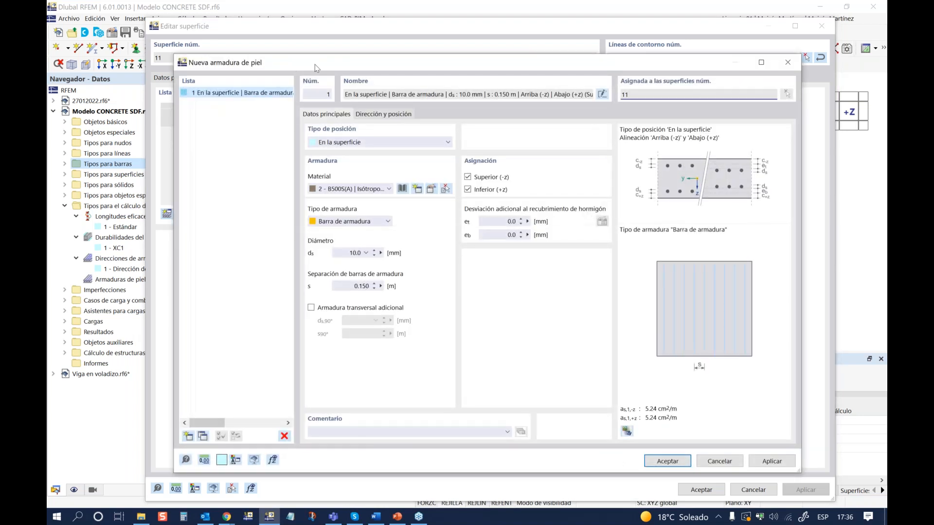
left_click_drag(311, 60, 283, 42)
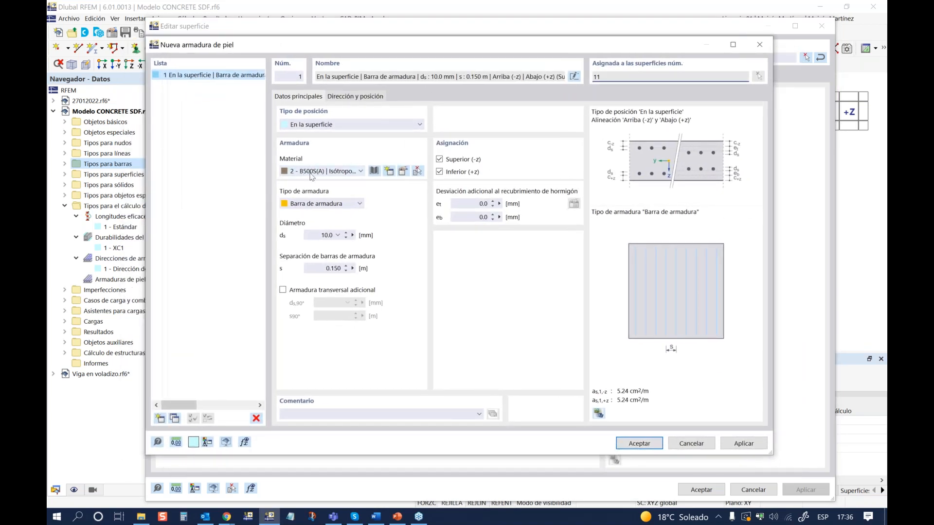
left_click(319, 126)
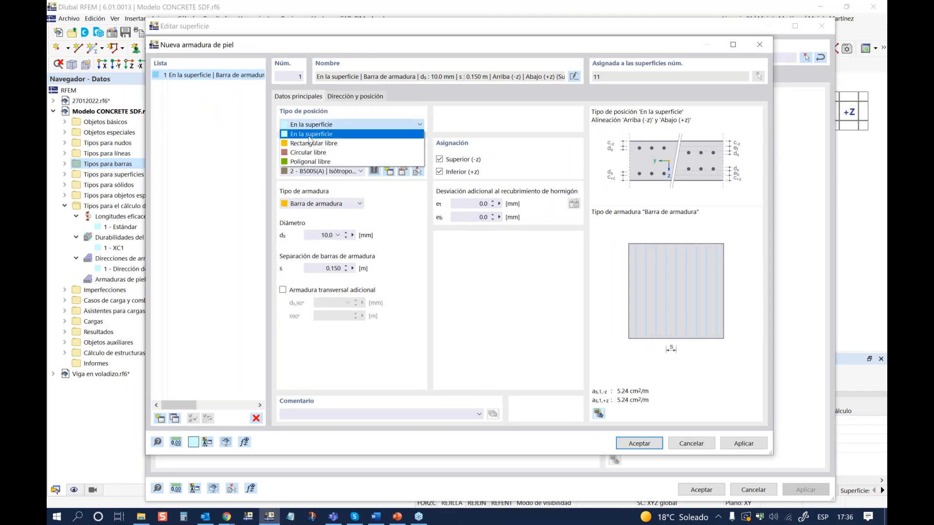
left_click(309, 136)
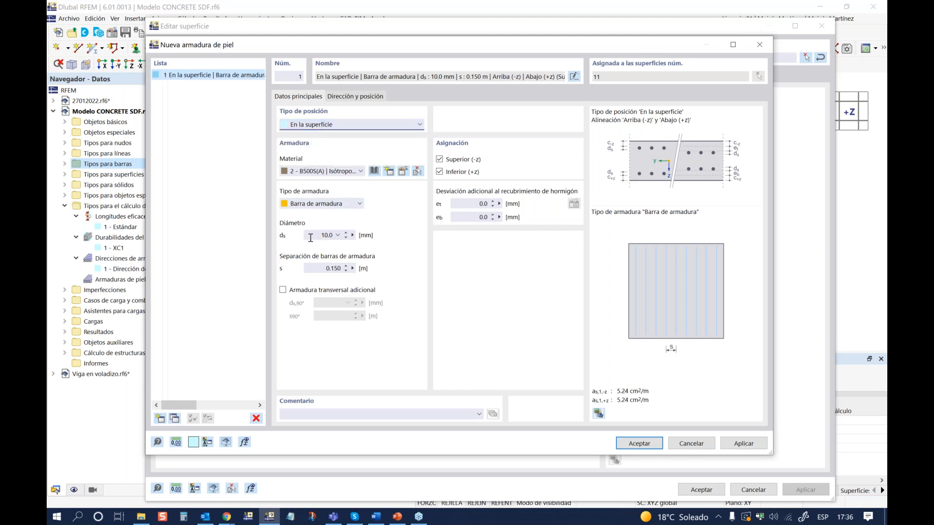
left_click(283, 291)
left_click(283, 292)
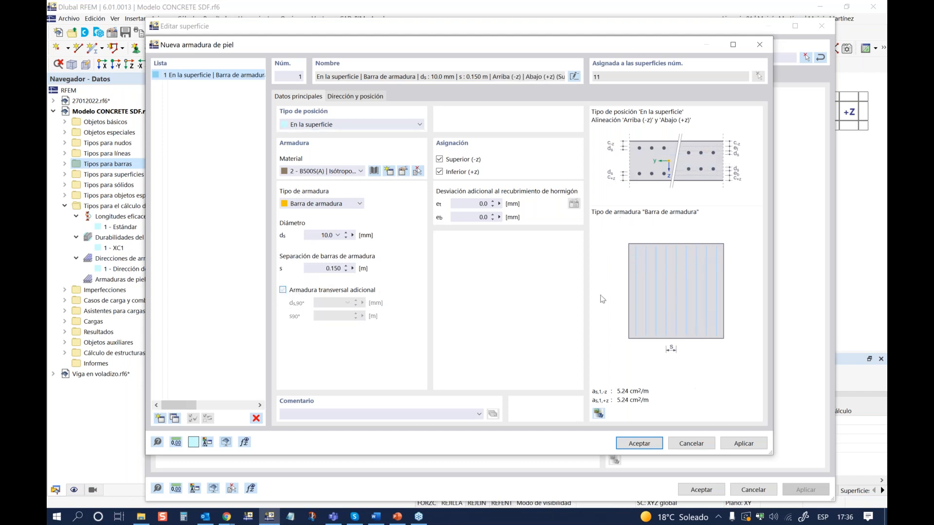
left_click(283, 291)
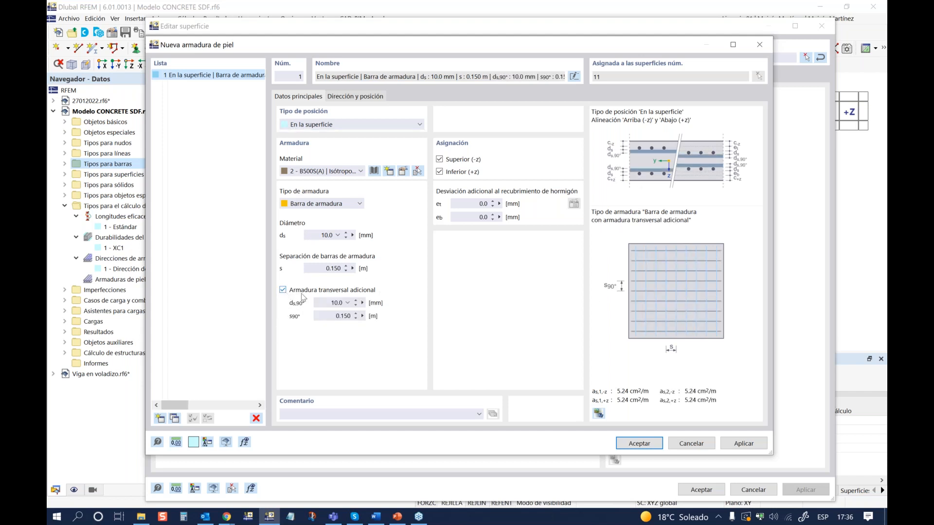
Keep the reinforcement assigned to both the upper and lower faces, accept it and the slab's surface properties, and view the slab in 3D
left_click(439, 160)
left_click(439, 160)
left_click(439, 172)
left_click(439, 173)
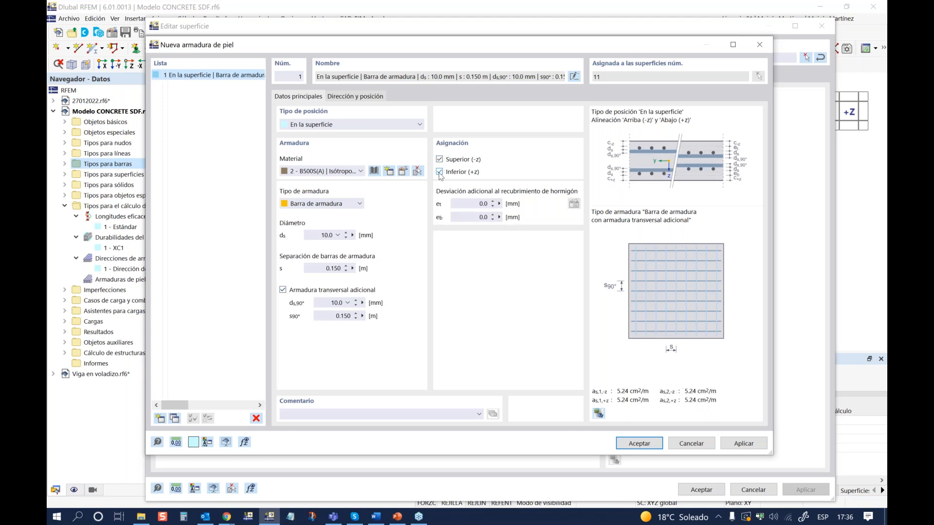
left_click(346, 97)
left_click(299, 98)
left_click(639, 444)
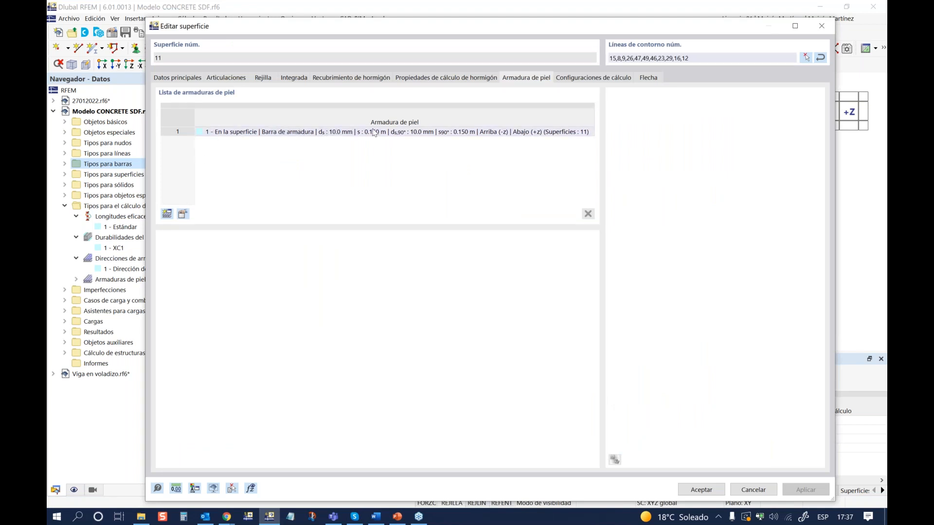
left_click(701, 490)
middle_click_drag(417, 272, 395, 217, "ctrl")
middle_click_drag(477, 272, 617, 249, "ctrl")
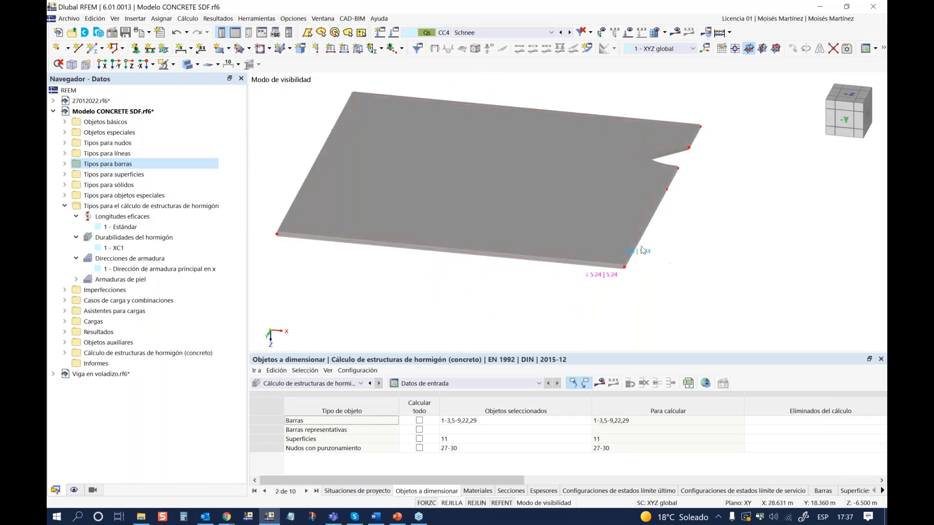
Switch the slab's display from solid to wireframe so its reinforcement mesh can be inspected
scroll(648, 250, "up", 3)
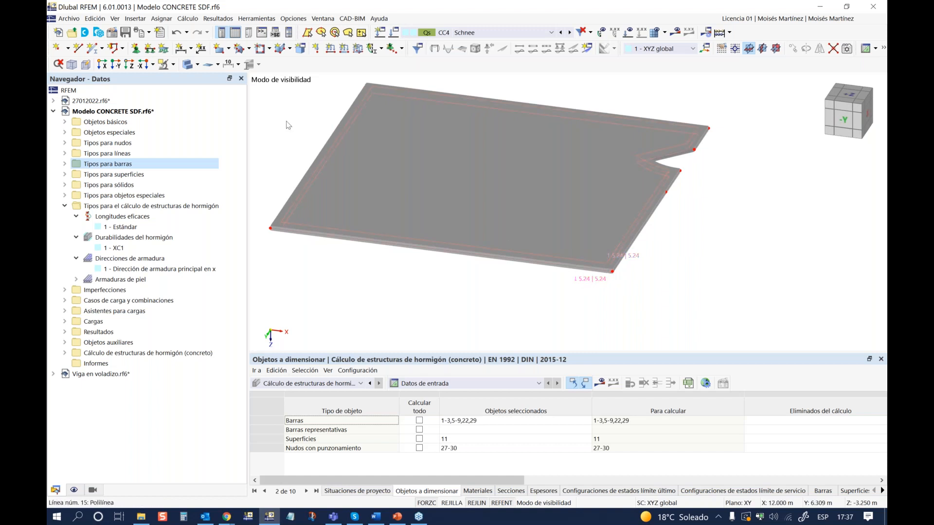
left_click(189, 64)
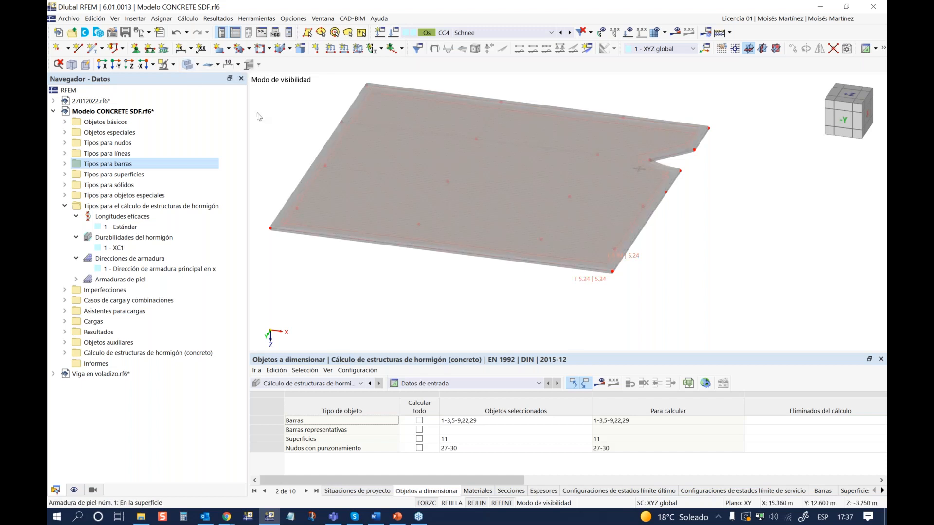
left_click(189, 64)
middle_click_drag(429, 242, 467, 252)
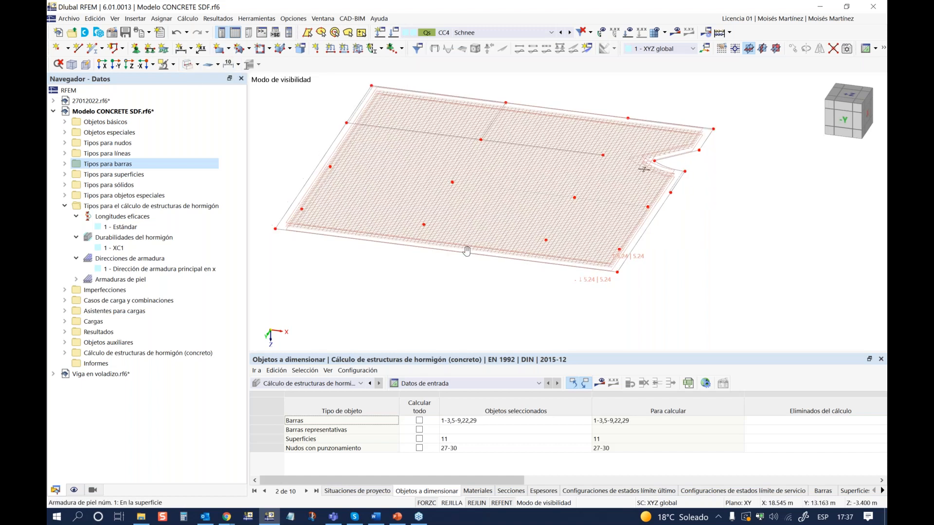
Examine the upper and lower reinforcement meshes at the slab's corner and across the whole slab
scroll(321, 218, "up", 6)
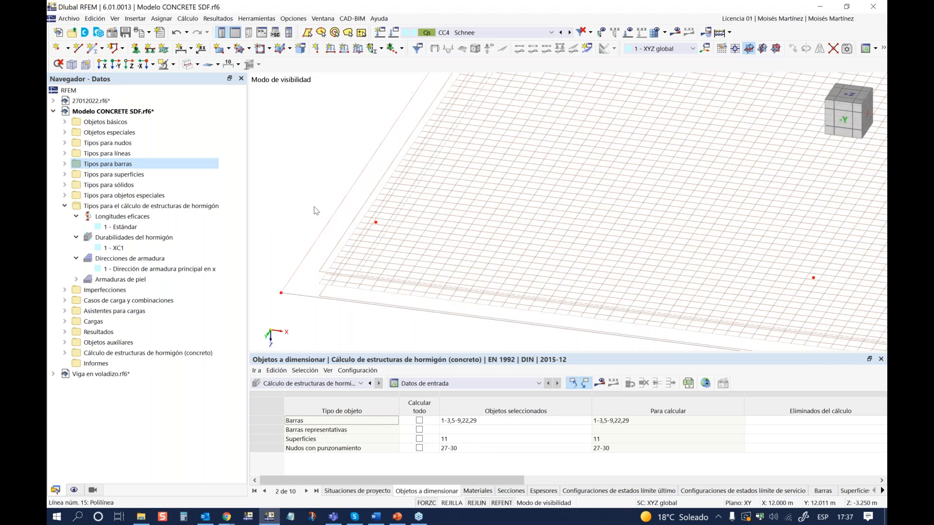
middle_click_drag(334, 272, 336, 282, "ctrl")
mouse_move(420, 225)
middle_mouse_down("ctrl")
mouse_move(433, 229)
mouse_move(403, 223)
middle_mouse_up("ctrl")
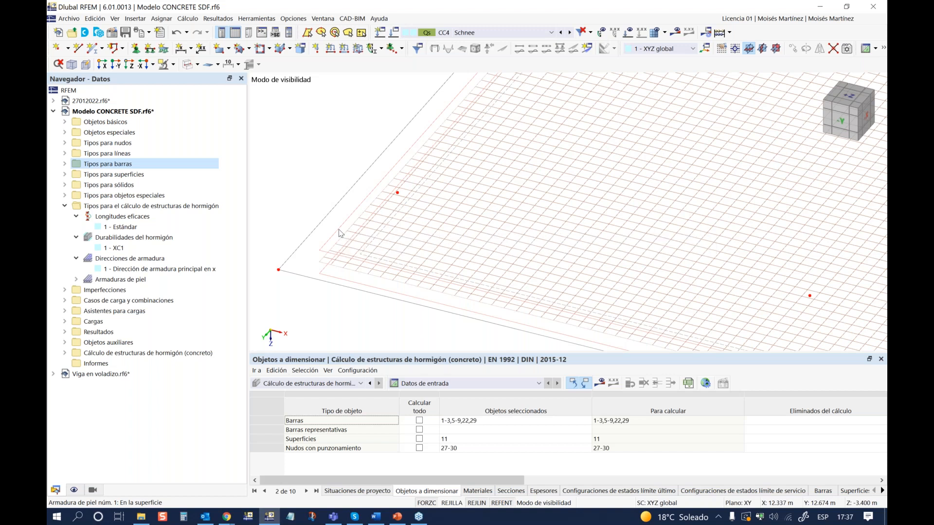
scroll(351, 248, "down", 2)
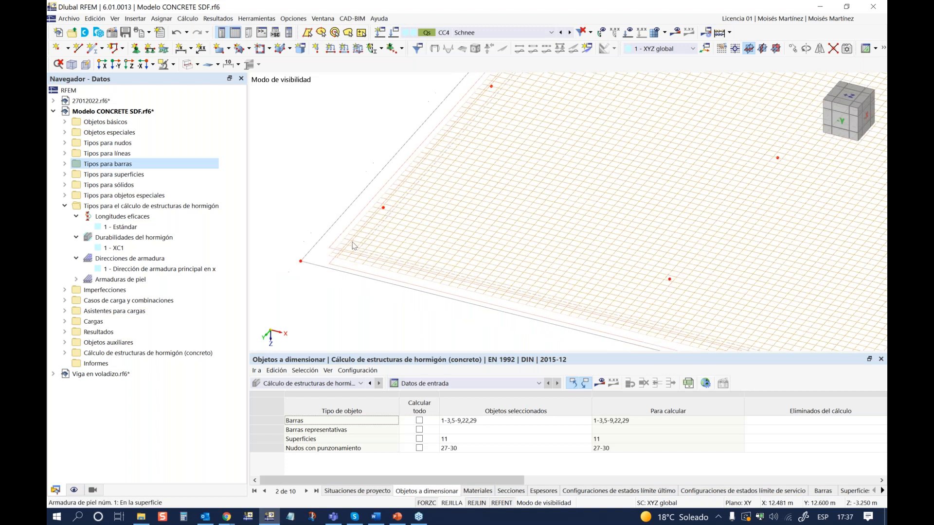
scroll(354, 246, "down", 3)
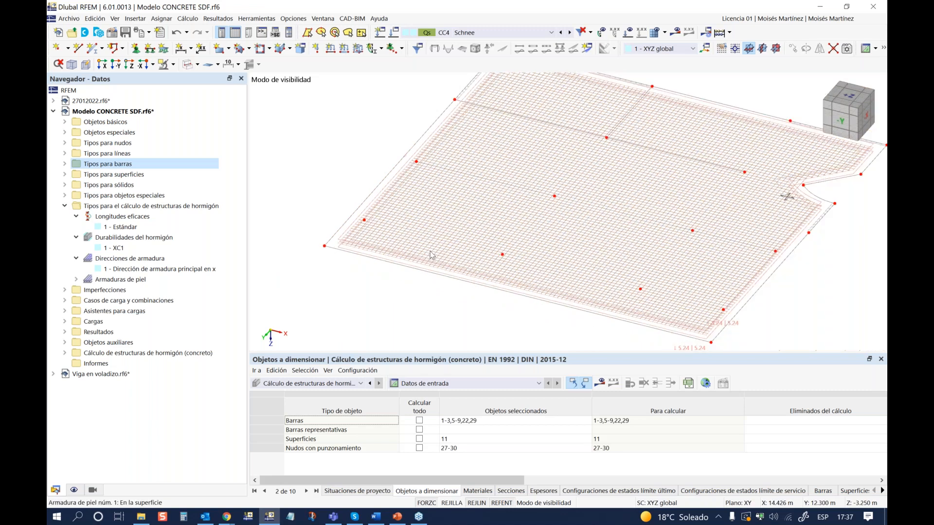
scroll(342, 265, "down", 1)
middle_click_drag(338, 265, 351, 236, "ctrl")
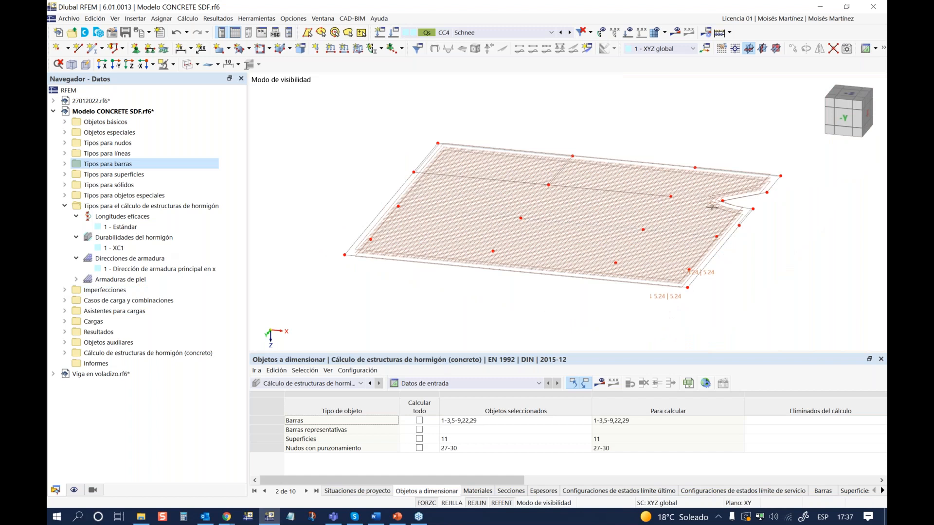
middle_click_drag(414, 327, 419, 300)
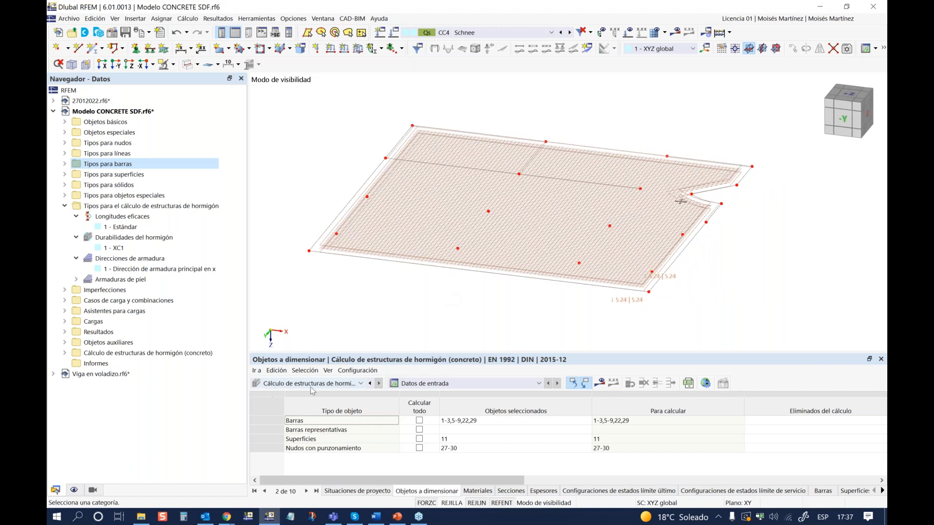
Clear the selected members, surfaces and punching nodes from the concrete design's objects to design
left_click(558, 441)
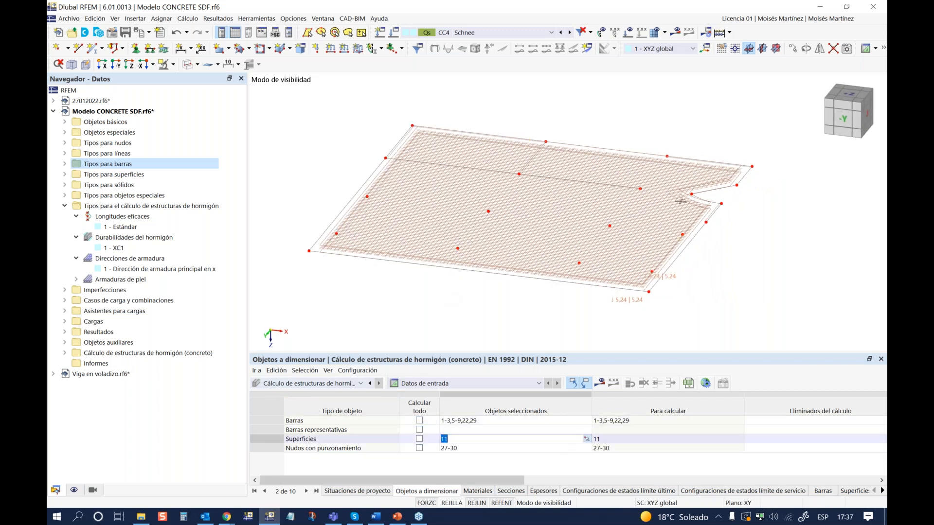
left_click(563, 421)
key("Delete")
left_click(526, 449)
key("Delete")
left_click(444, 325)
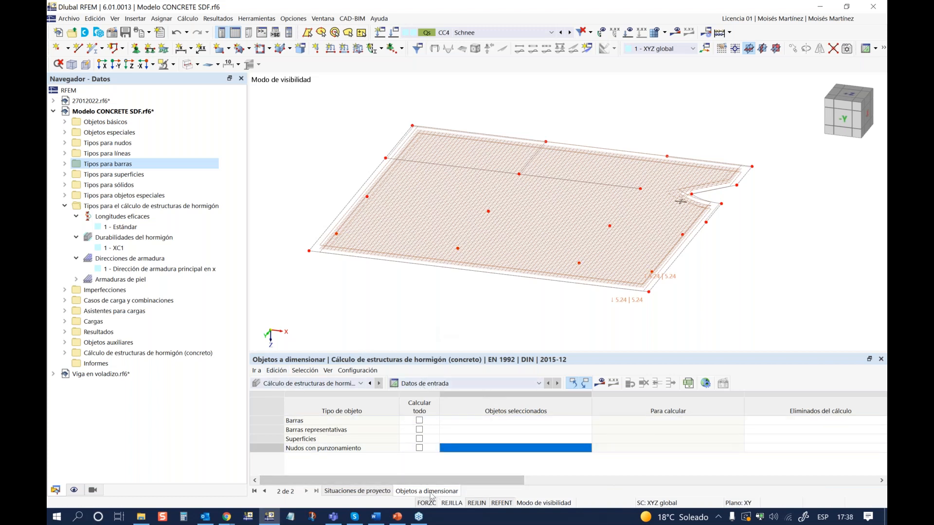
Check the design situations and graphically select the slab, surface 11, as the only object for concrete design
left_click(370, 492)
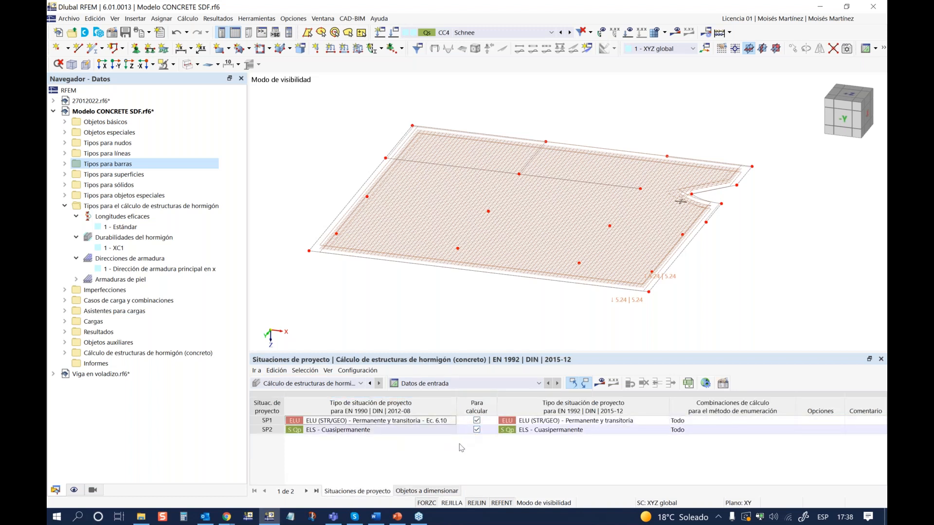
left_click(421, 492)
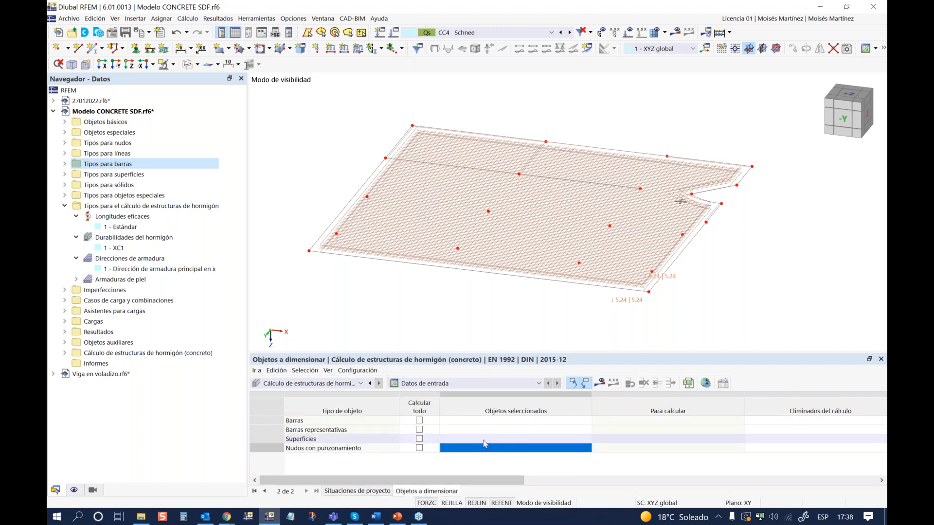
left_click(554, 438)
left_click(588, 439)
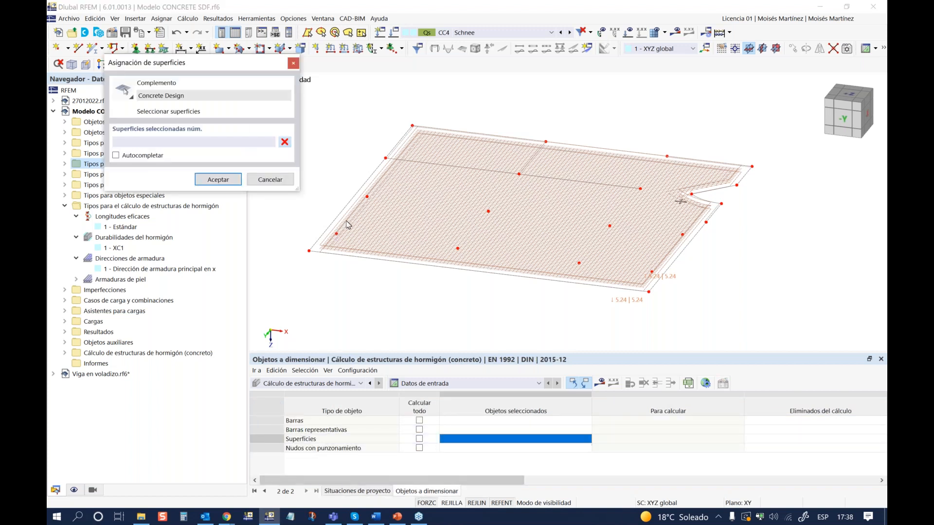
scroll(382, 251, "up", 2)
scroll(382, 251, "up", 3)
scroll(389, 274, "up", 3)
left_click(390, 275)
left_click(218, 181)
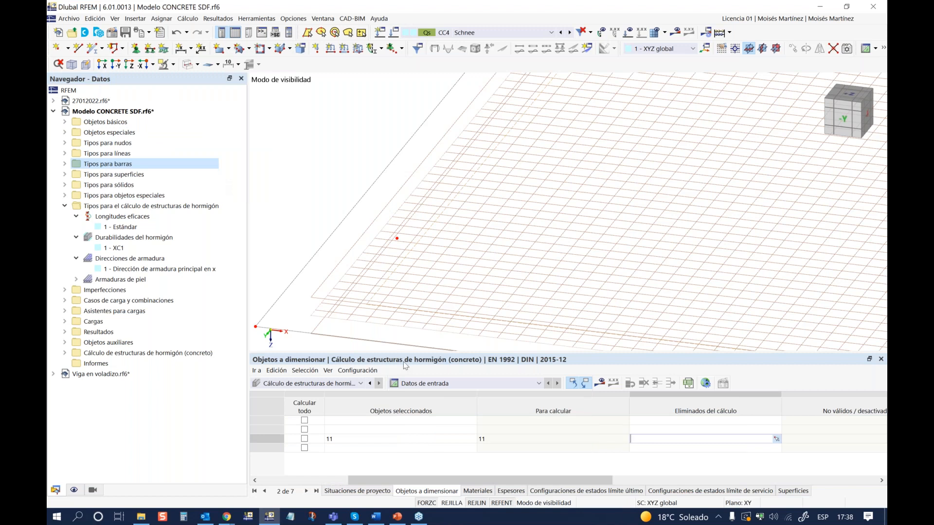
Run the concrete design calculation for the slab
scroll(398, 287, "down", 3)
middle_click_drag(445, 248, 383, 229)
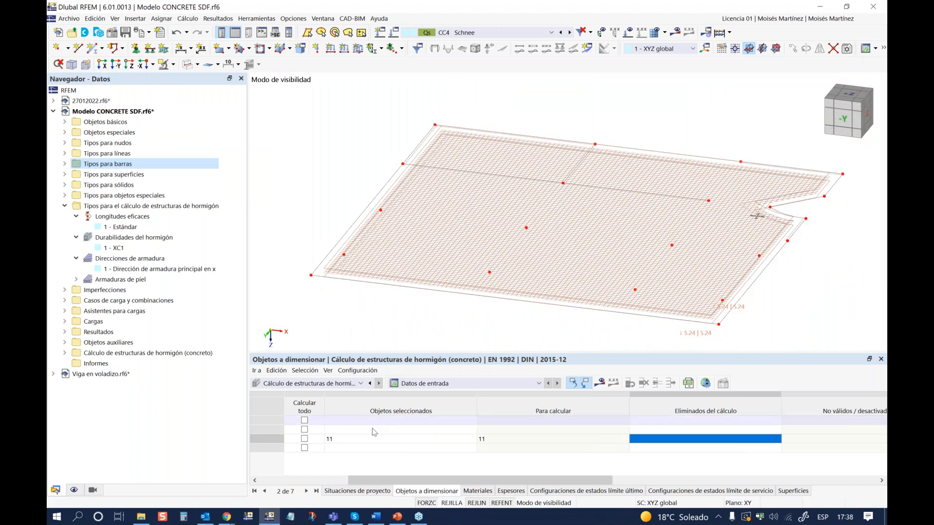
left_click_drag(396, 480, 308, 487)
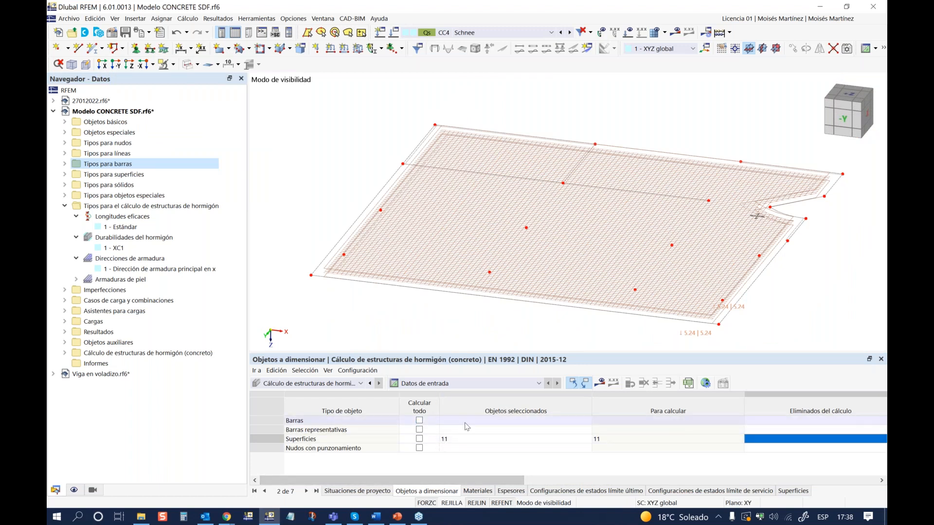
left_click(601, 386)
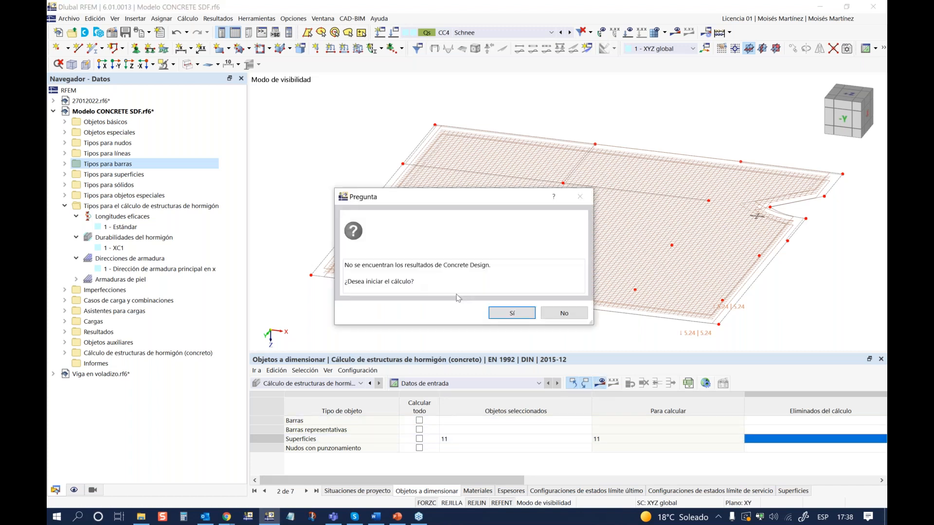
left_click(510, 313)
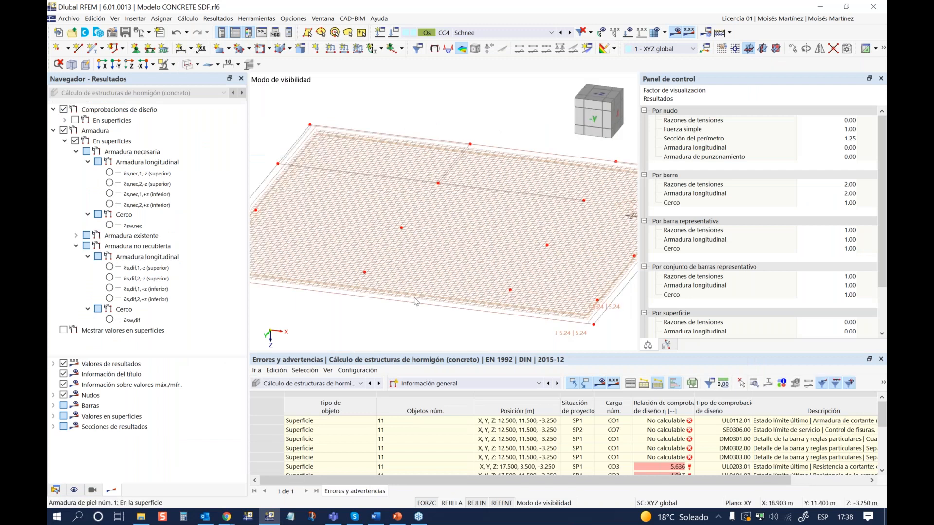
Enlarge the errors and warnings table and review the slab's design check ratios, locating individual entries on the model
left_click_drag(445, 354, 447, 276)
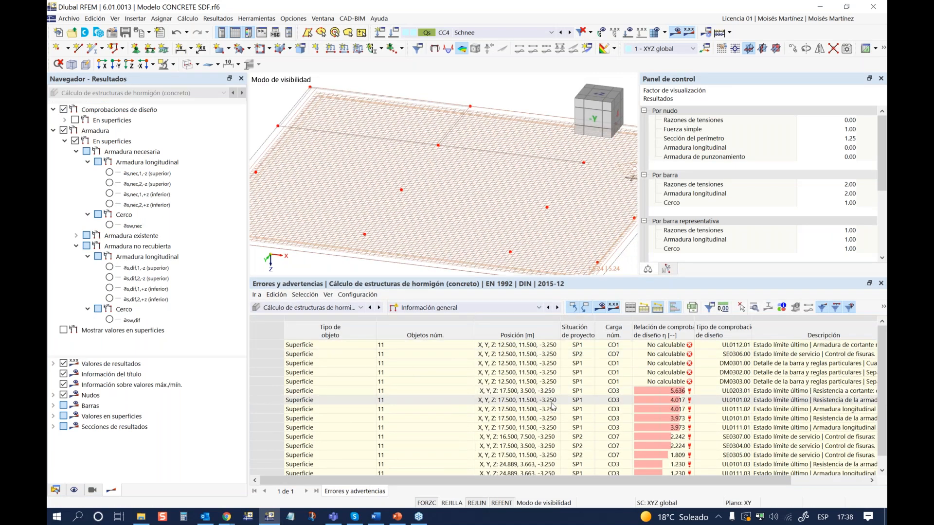
scroll(610, 395, "down", 1)
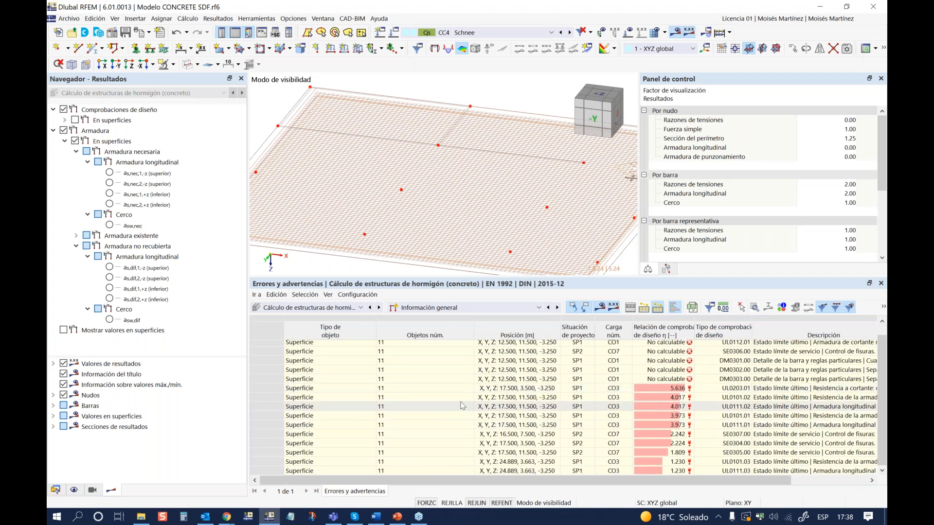
left_click(429, 397)
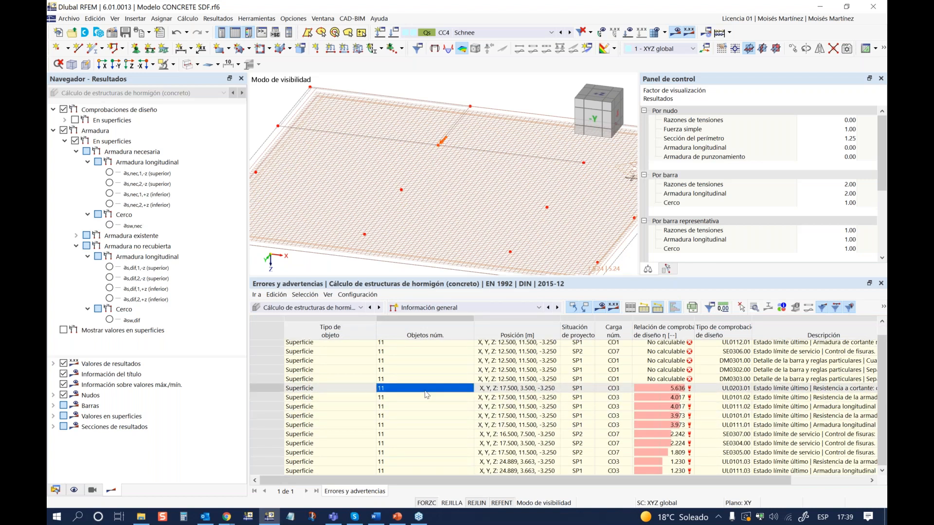
left_click(424, 427)
left_click(420, 443)
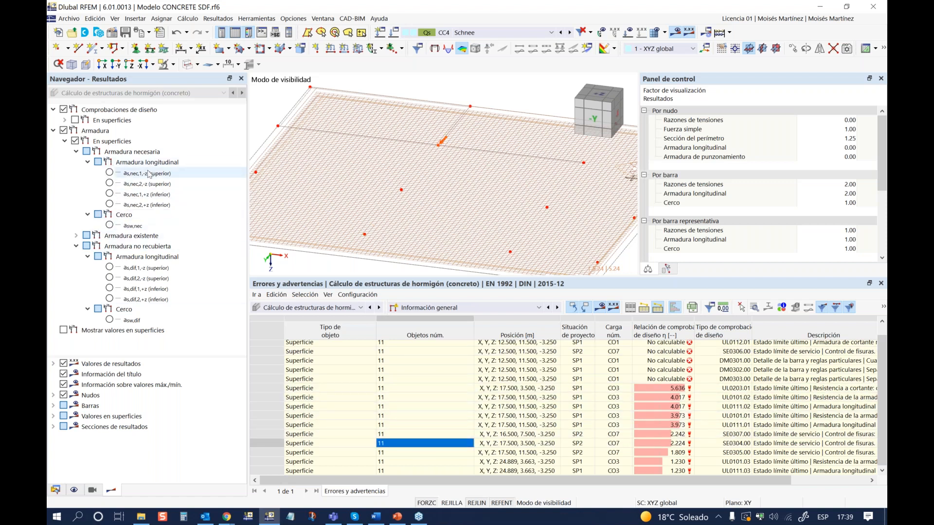
Display the SA0601.01 structural analysis check on the slab and view its distribution over the whole surface
left_click(64, 141)
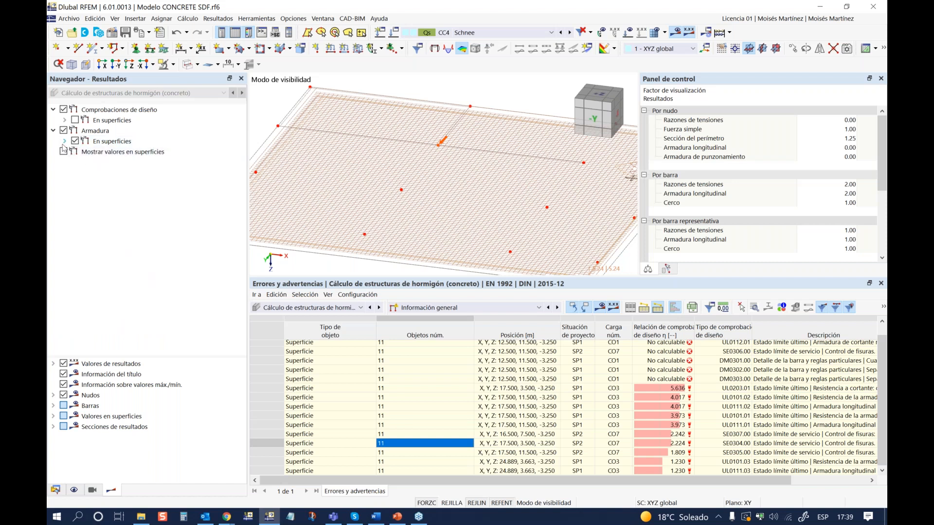
left_click(64, 120)
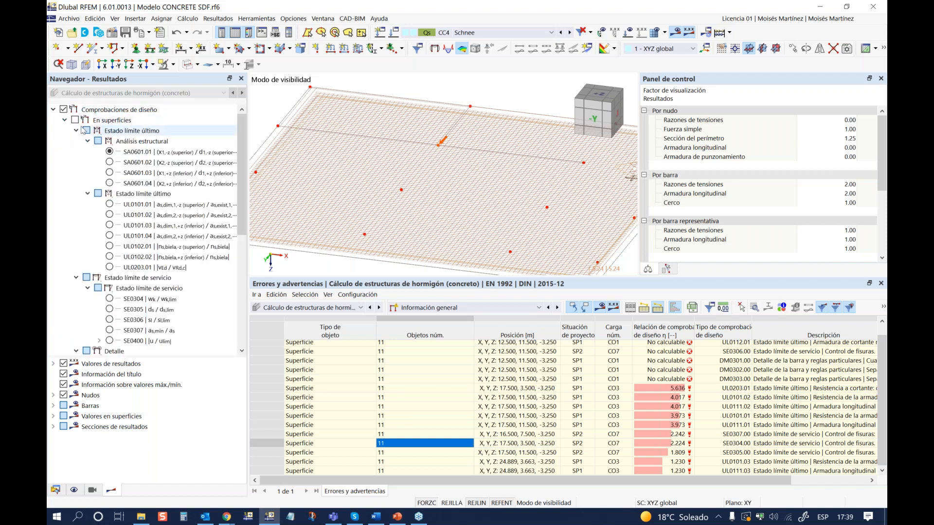
left_click(74, 120)
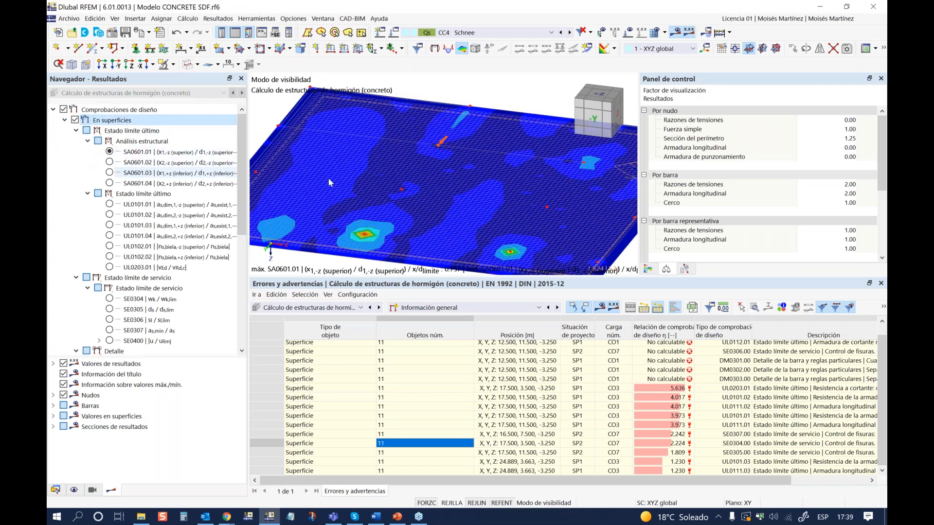
scroll(384, 184, "down", 2)
middle_click_drag(381, 180, 381, 176, "ctrl")
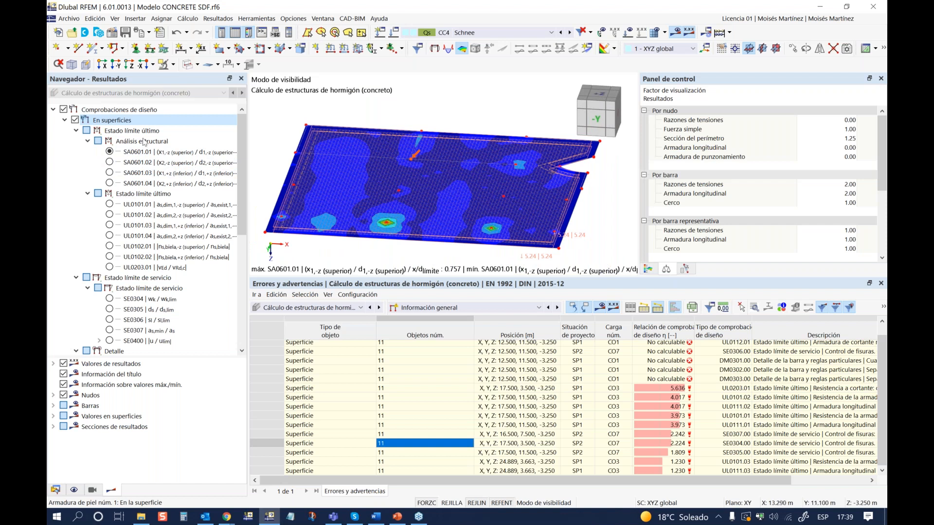
Look over the serviceability and detailing checks available for surfaces, and turn off the design check results
left_click(88, 141)
left_click(87, 152)
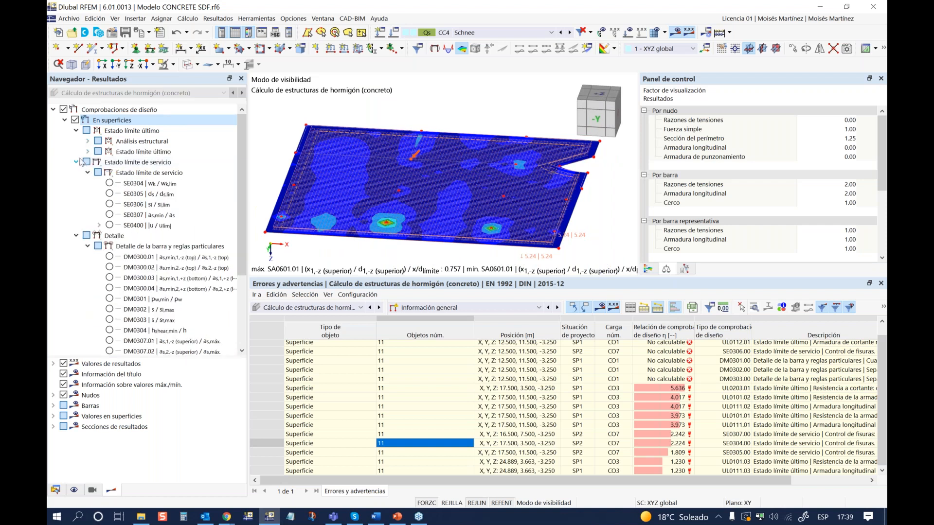
left_click(75, 120)
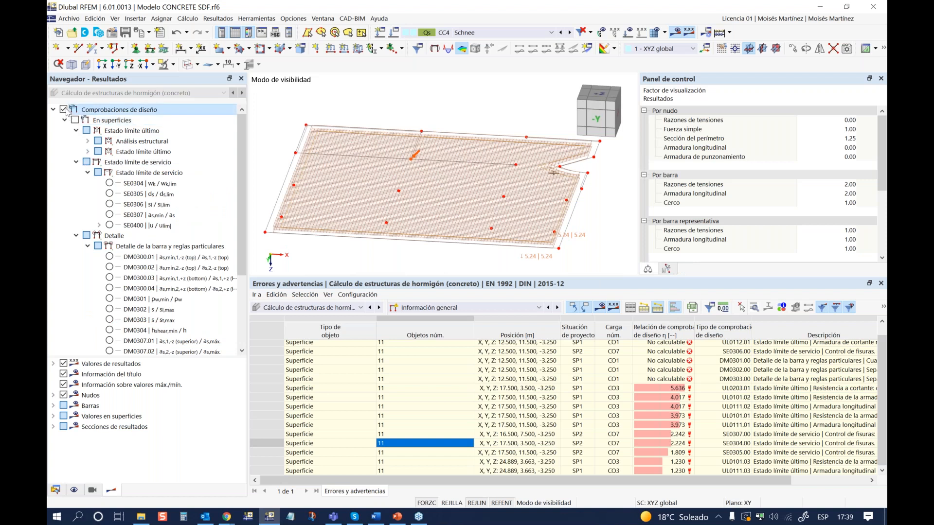
left_click(65, 120)
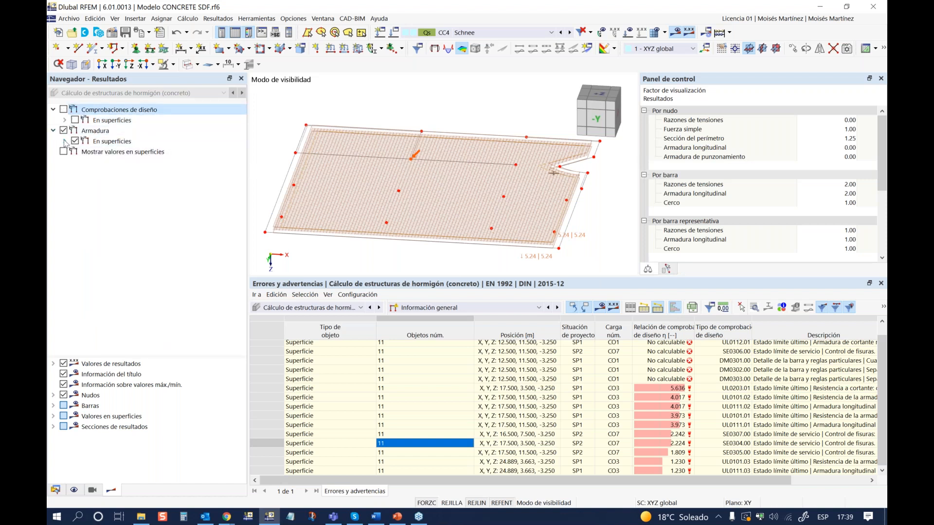
Review the slab's reinforcement result categories and display the required longitudinal reinforcement as,nec,1,-z (superior)
left_click(64, 141)
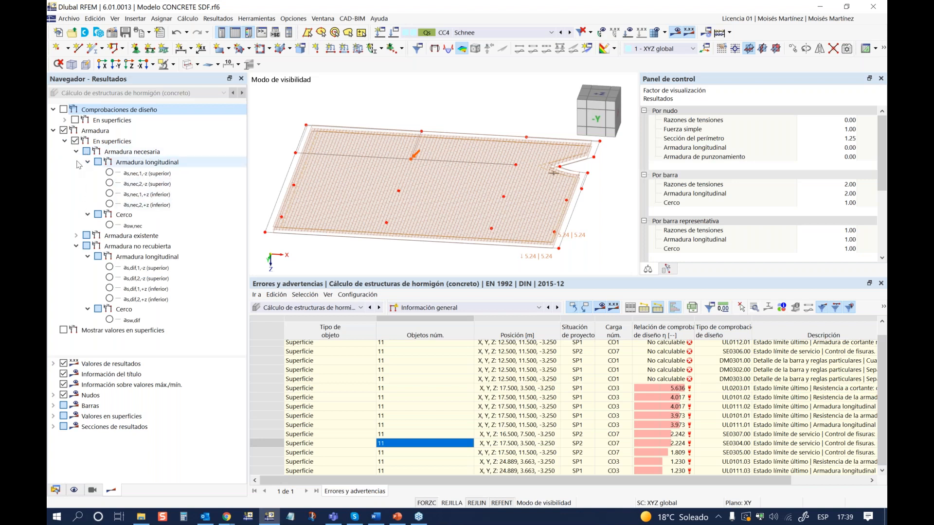
left_click(76, 151)
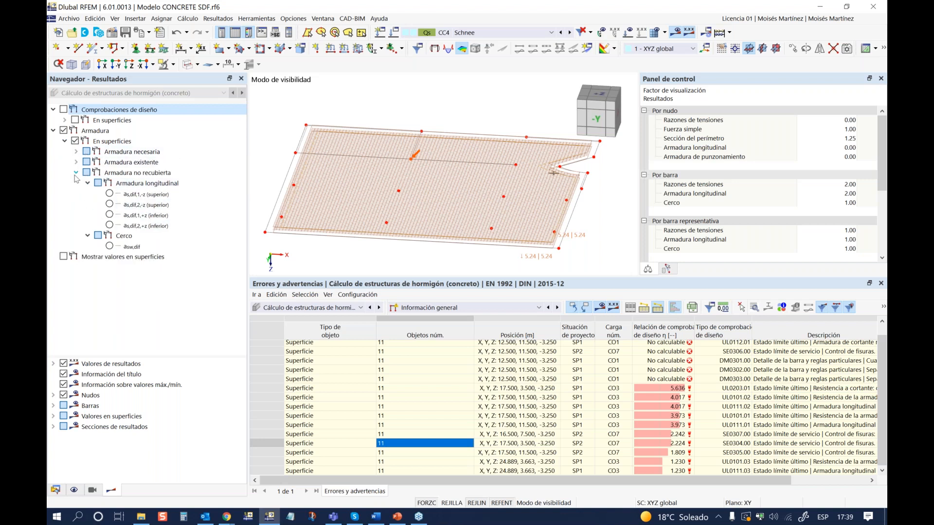
left_click(77, 173)
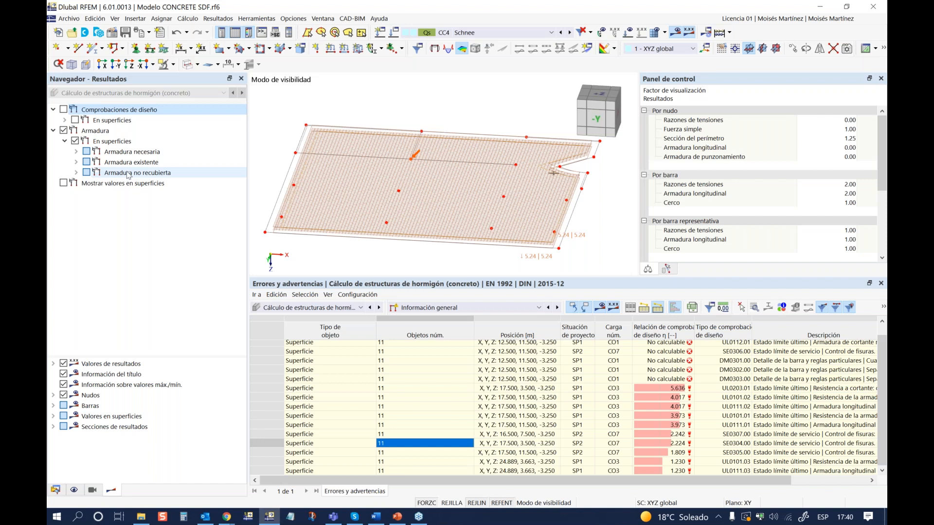
left_click(76, 152)
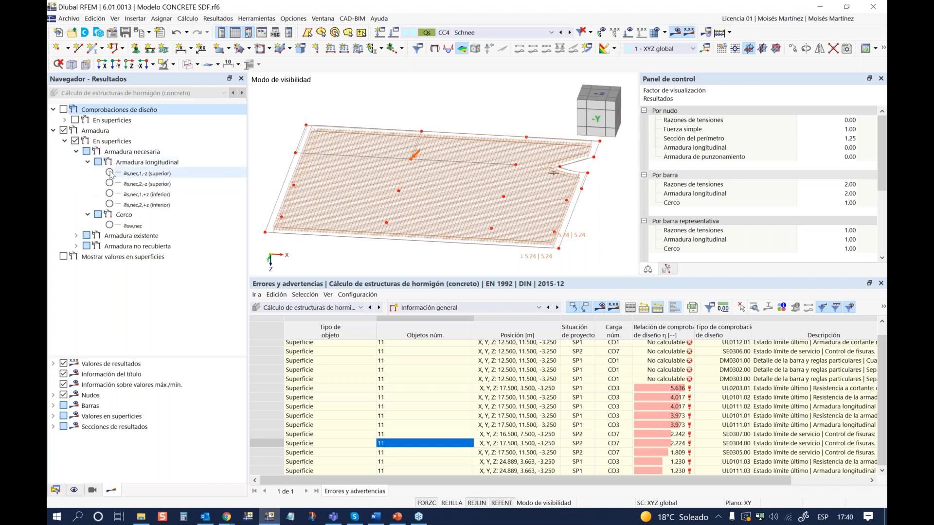
left_click(110, 173)
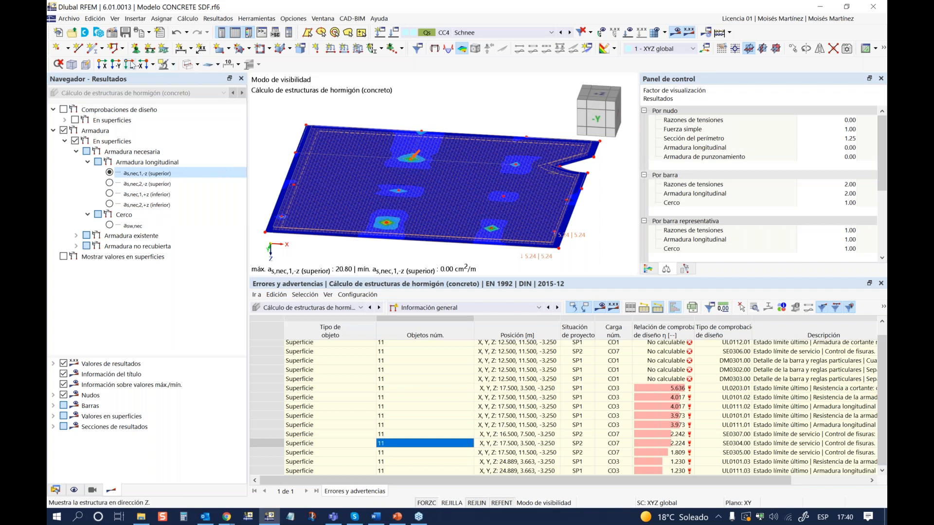
View the slab from above, shrink the errors and warnings table, and show the colour scale for the reinforcement results
left_click(131, 65)
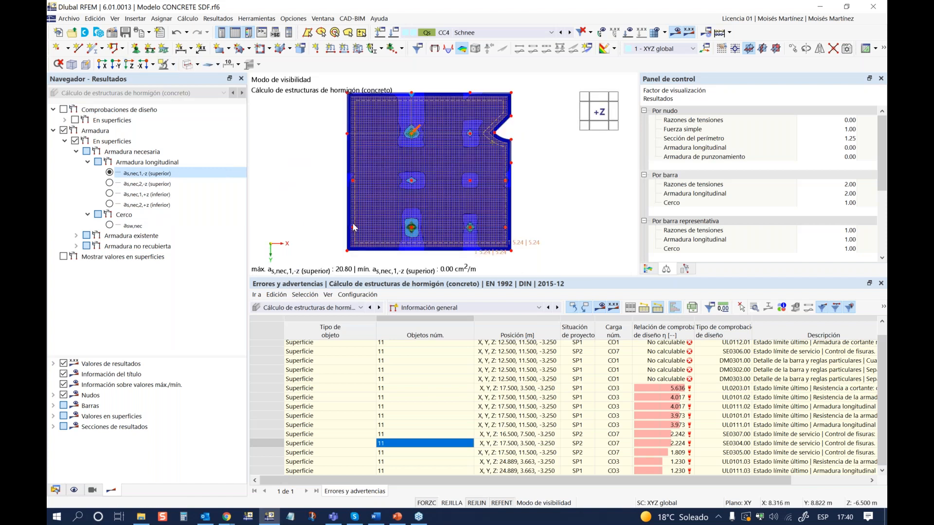
left_click_drag(388, 295, 419, 387)
left_click(646, 374)
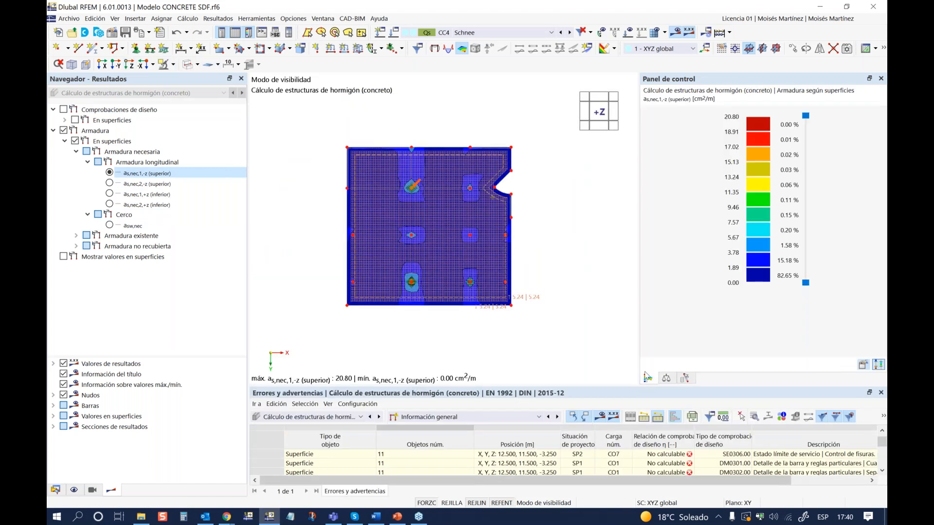
Inspect the as,nec,1,-z (superior) required reinforcement around the column heads, in plan and in a tilted view
scroll(396, 273, "up", 1)
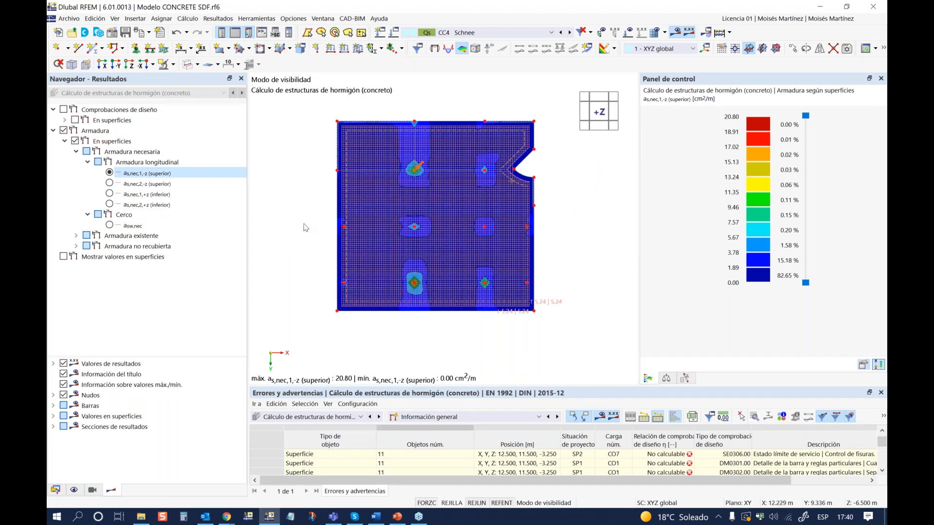
scroll(406, 291, "up", 2)
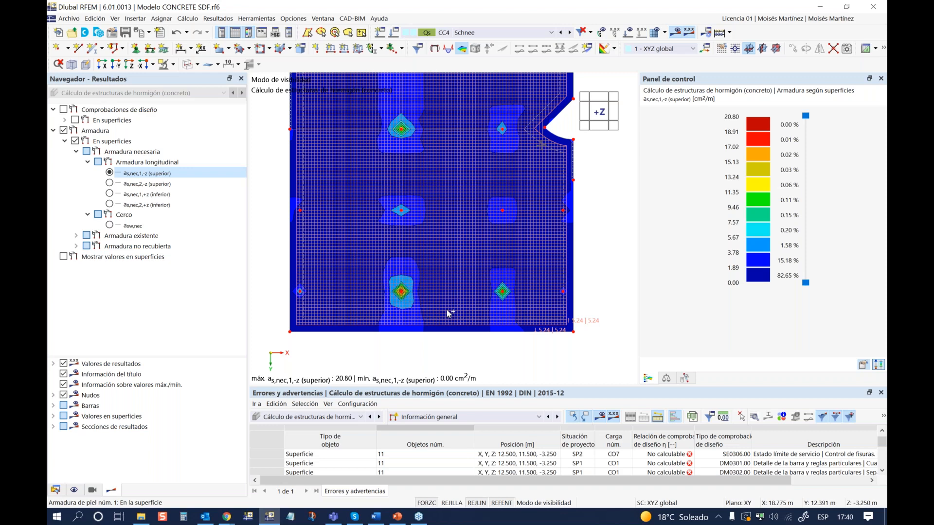
middle_click_drag(446, 309, 429, 259, "ctrl")
scroll(392, 261, "up", 4)
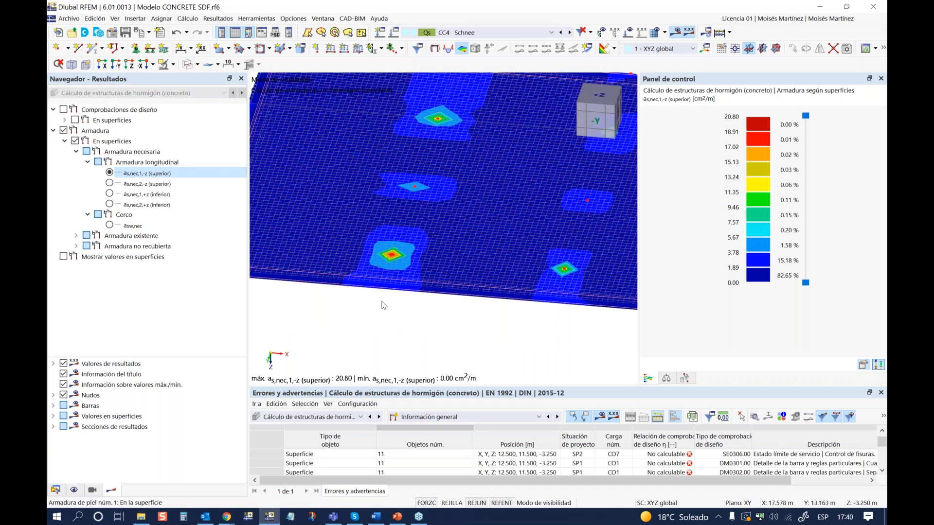
scroll(452, 196, "down", 1)
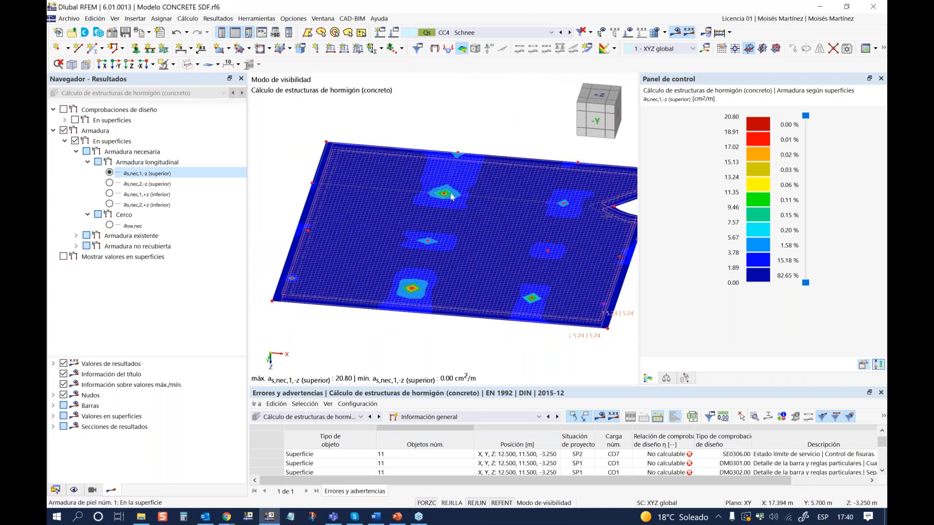
middle_click_drag(432, 327, 421, 322)
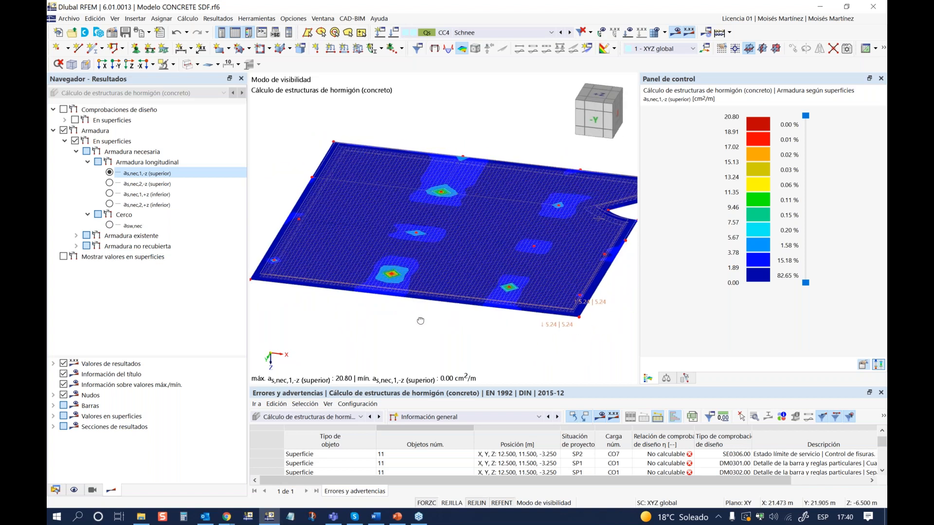
Display the required reinforcement as,nec,2,-z (superior) and as,nec,1,+z (inferior), and examine the area around the slab's notch
left_click(110, 183)
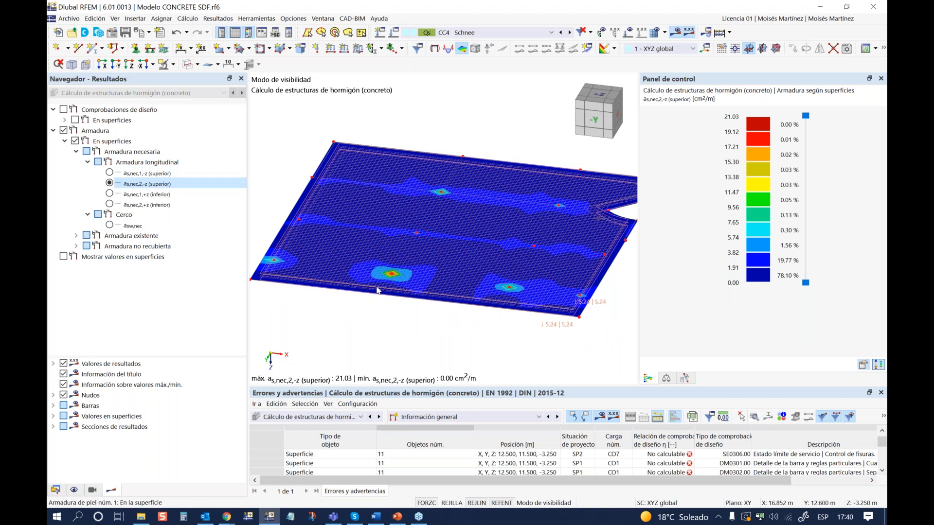
left_click(110, 194)
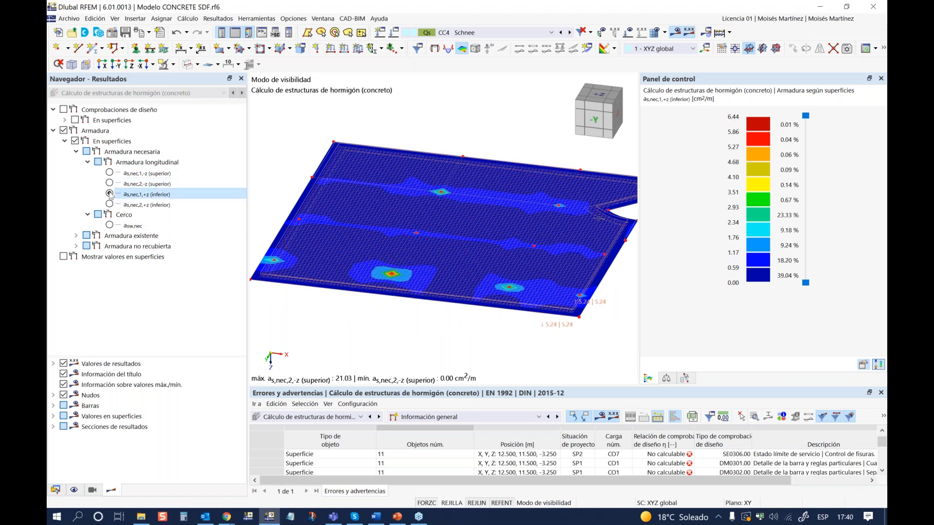
middle_click_drag(414, 247, 412, 280, "ctrl")
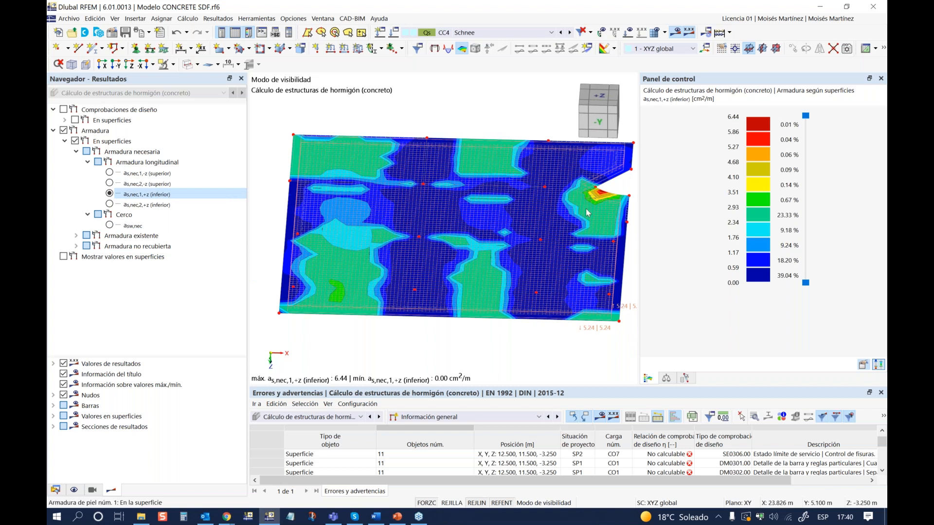
middle_click_drag(583, 229, 457, 224, "ctrl")
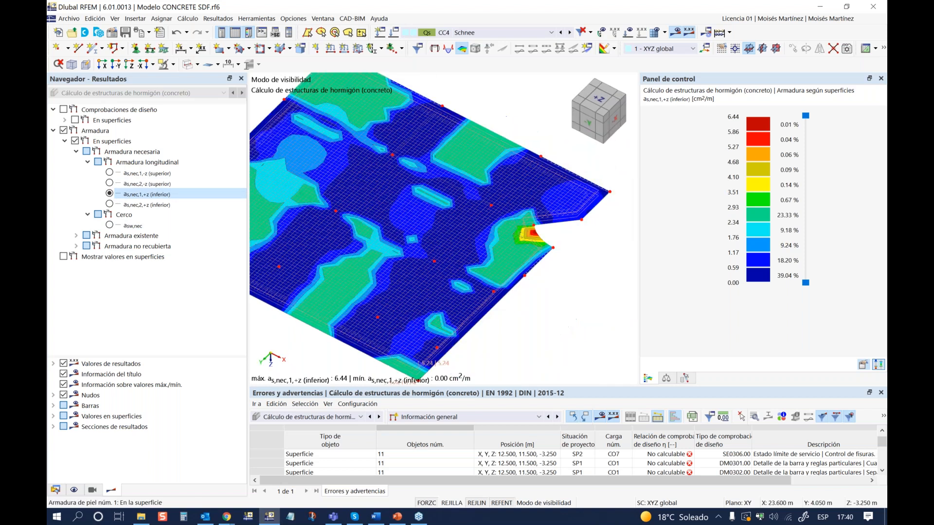
Display the required reinforcement as,nec,2,+z (inferior) and view its distribution over the whole slab
left_click(109, 205)
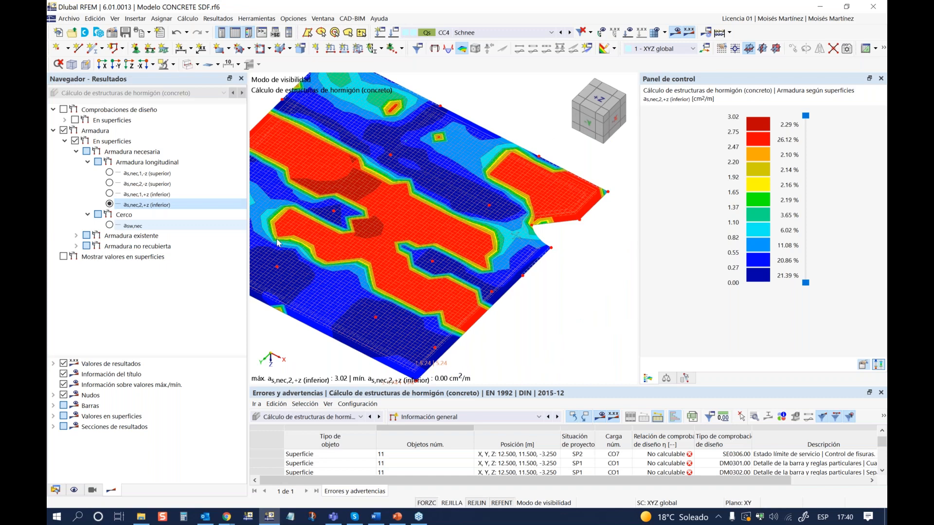
middle_click_drag(423, 251, 479, 245)
middle_click_drag(342, 244, 377, 258, "ctrl")
scroll(381, 249, "down", 2)
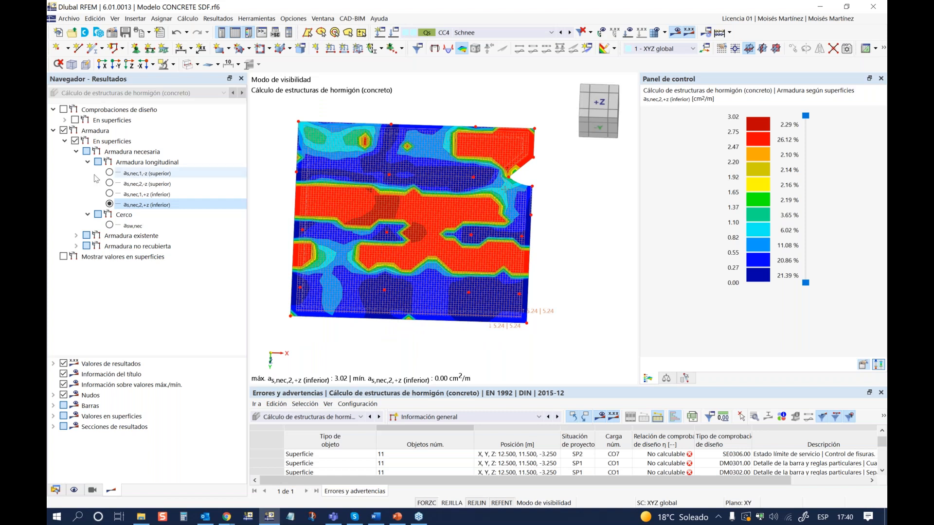
Return to the required reinforcement as,nec,1,-z (superior) in a tilted view of the slab and enlarge the errors table slightly
left_click(128, 174)
middle_click_drag(355, 297, 371, 291)
middle_click_drag(391, 333, 432, 260, "ctrl")
scroll(433, 239, "up", 1)
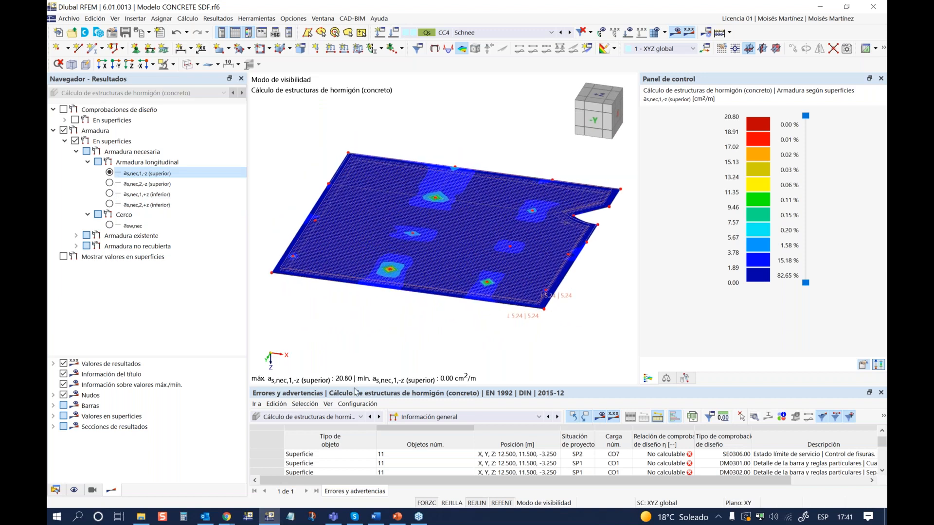
left_click_drag(355, 385, 355, 350)
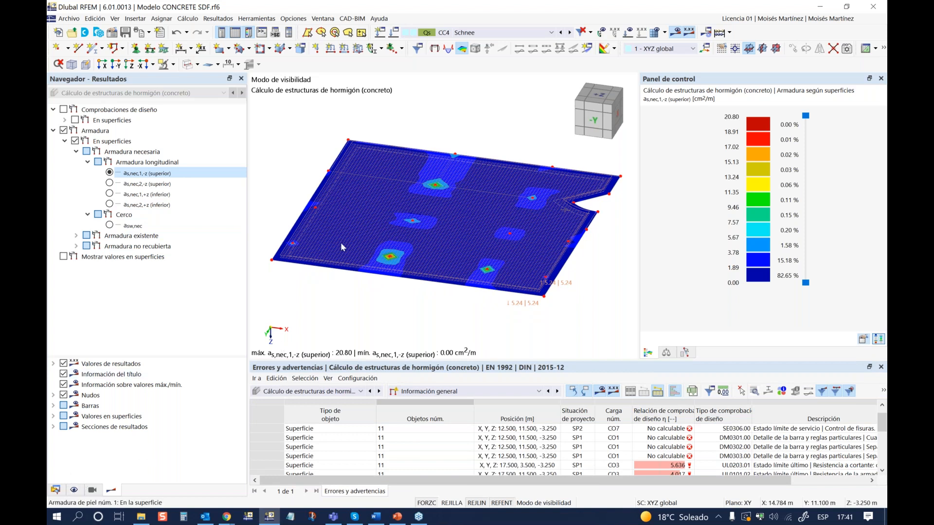
Turn off the reinforcement results on the slab
left_click(63, 130)
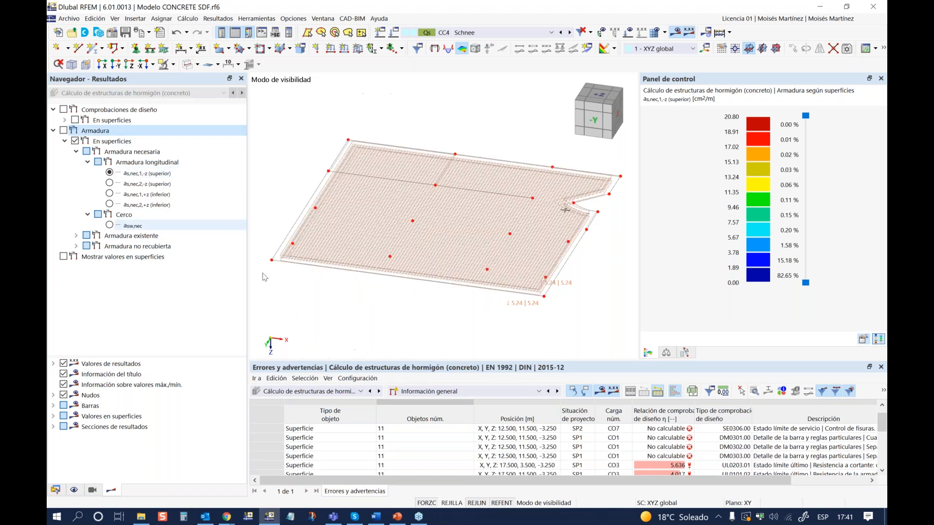
scroll(409, 298, "up", 1)
scroll(409, 297, "down", 1)
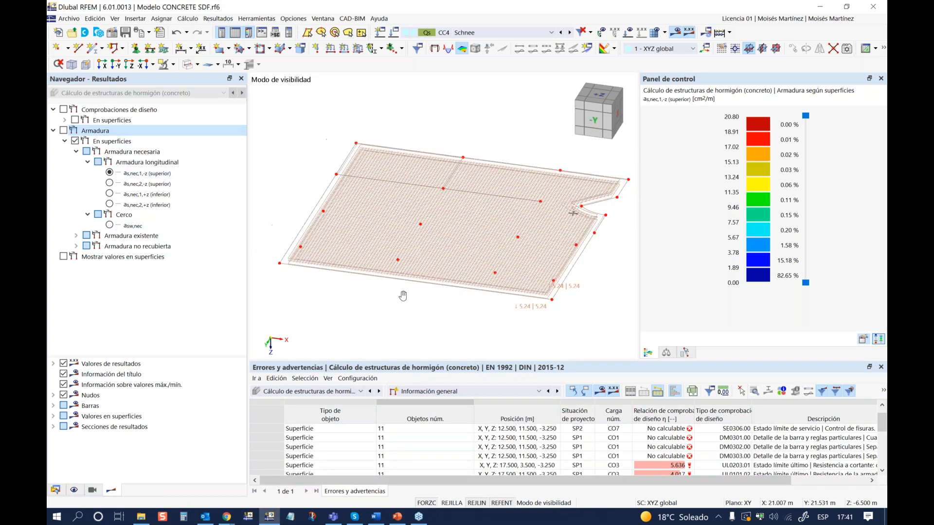
scroll(402, 296, "down", 1)
Start a new surface reinforcement (Armadura de piel) with the location type Rectangular libre
left_click(56, 490)
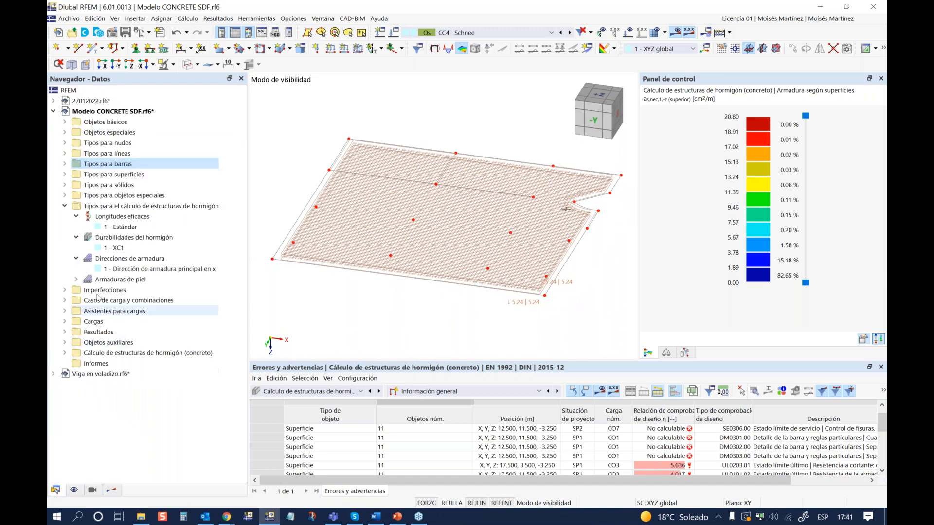
left_click(76, 279)
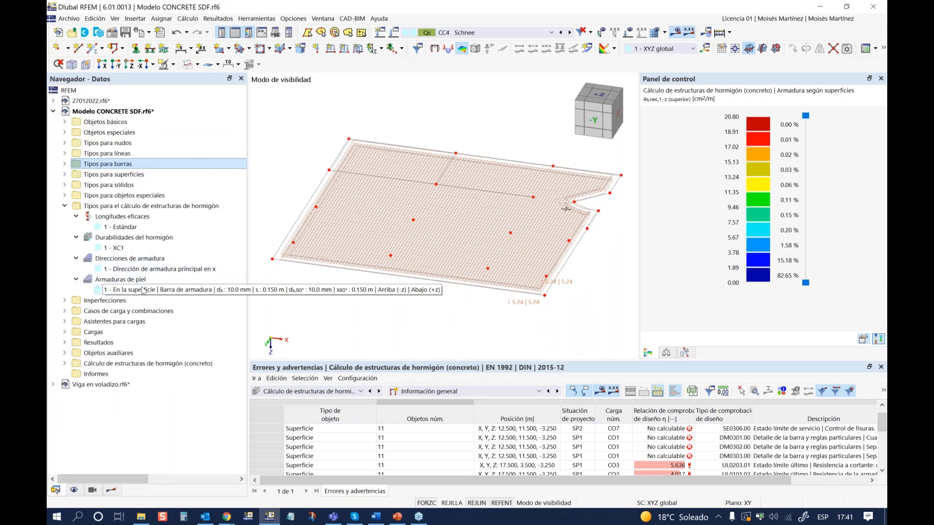
right_click(115, 282)
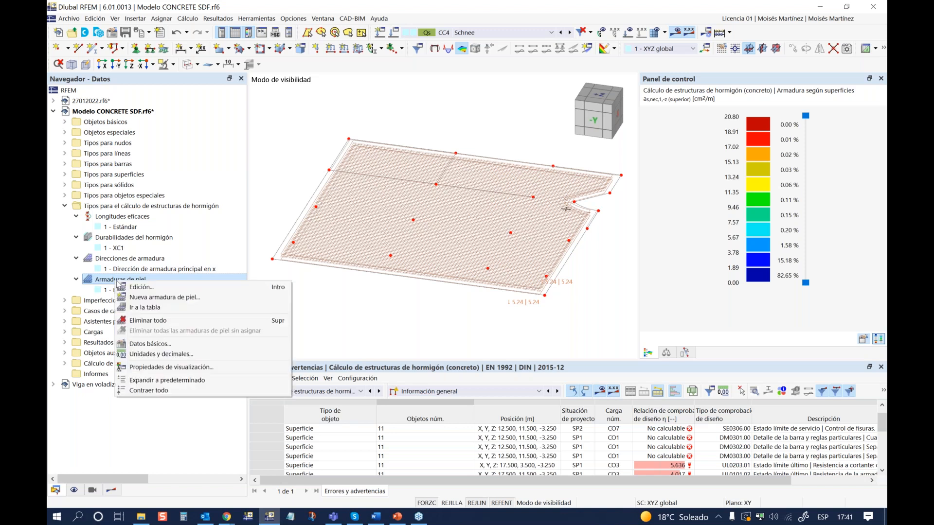
left_click(147, 298)
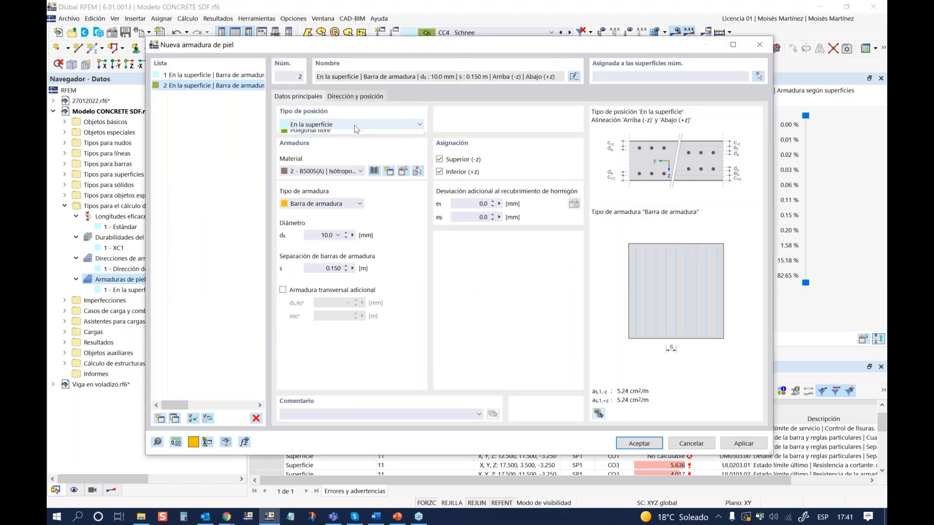
left_click(351, 124)
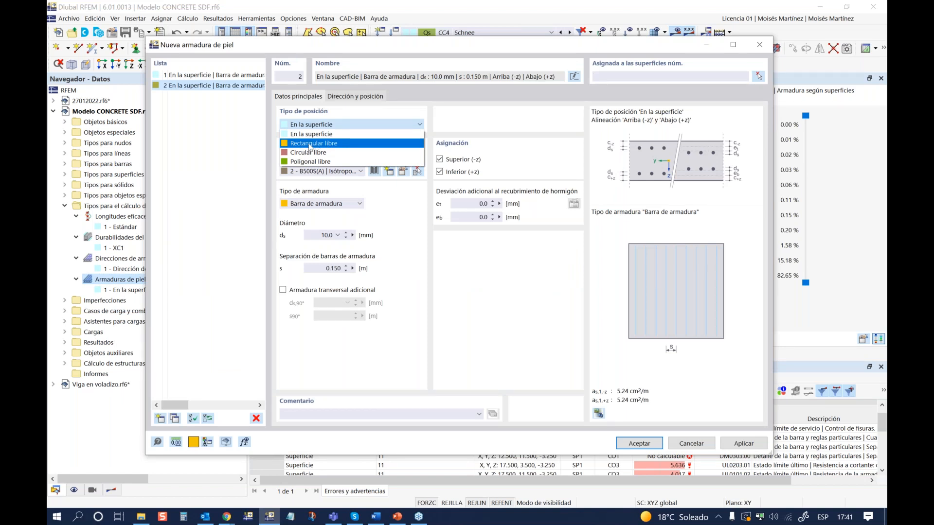
left_click(311, 144)
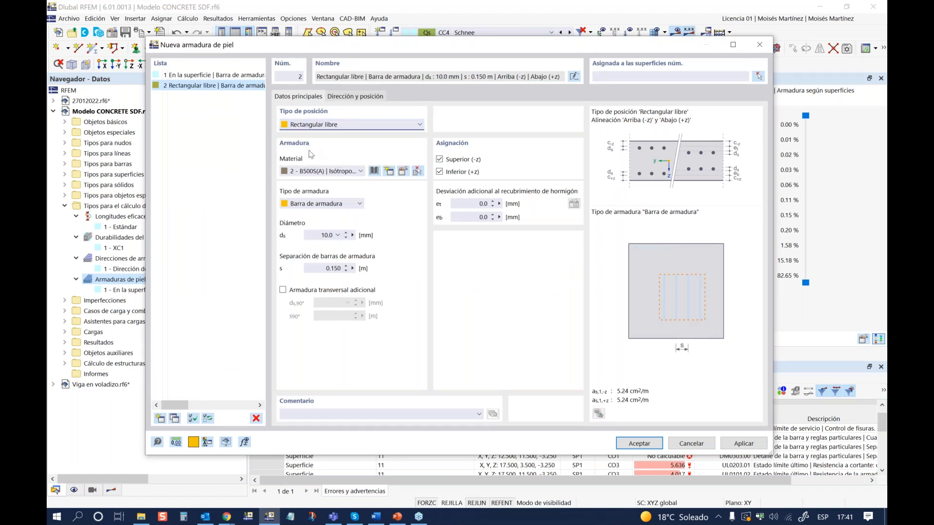
Add additional transverse reinforcement to the new definition and assign it only to the Superior (-z) face
left_click(283, 291)
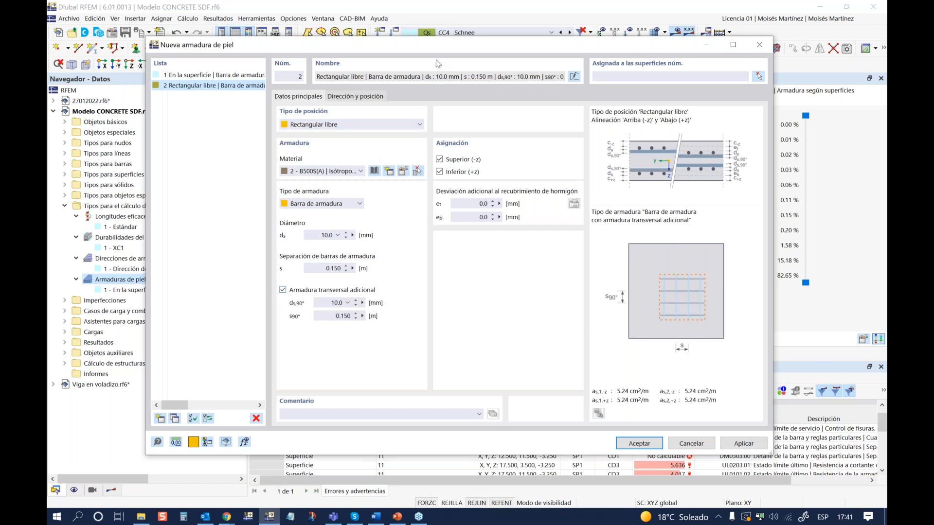
left_click_drag(423, 47, 411, 45)
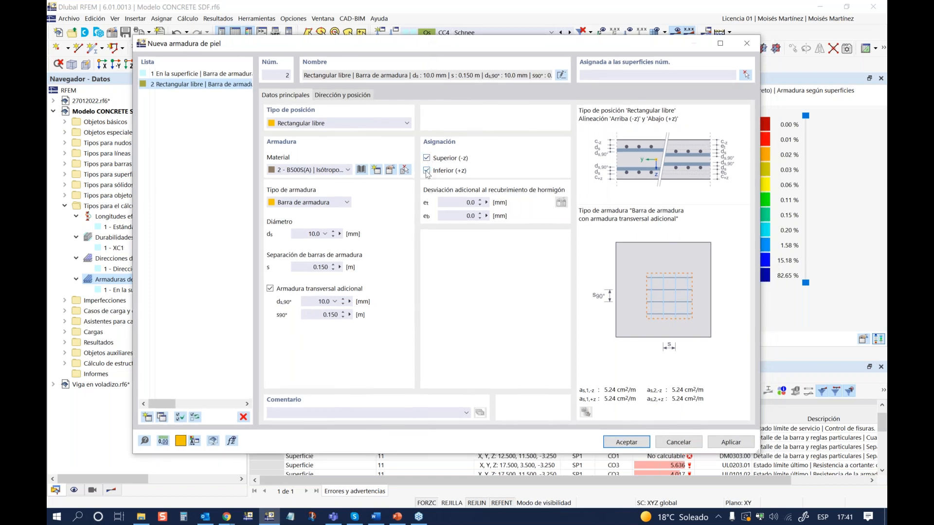
left_click(427, 171)
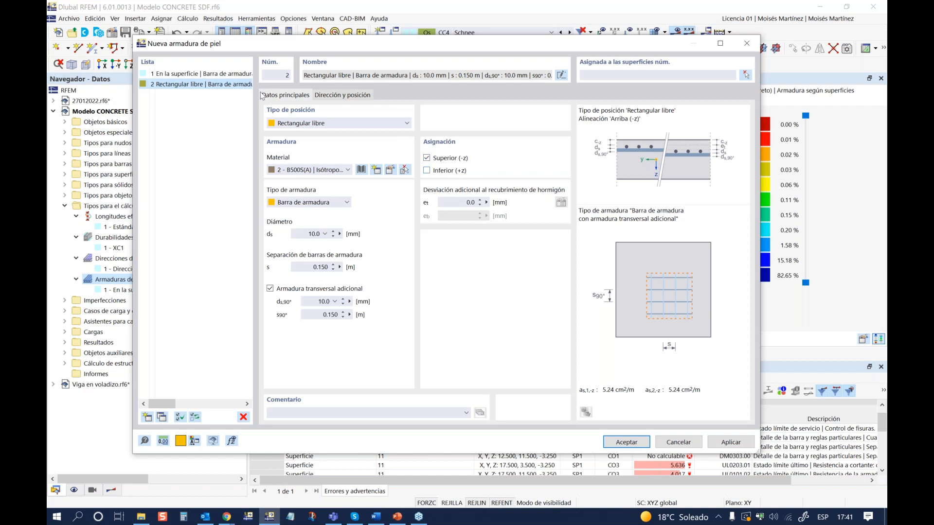
Define the reinforcement rectangle by centre and sides, picking the column node at X 17.500, Y 11.500 m as its centre
left_click(329, 95)
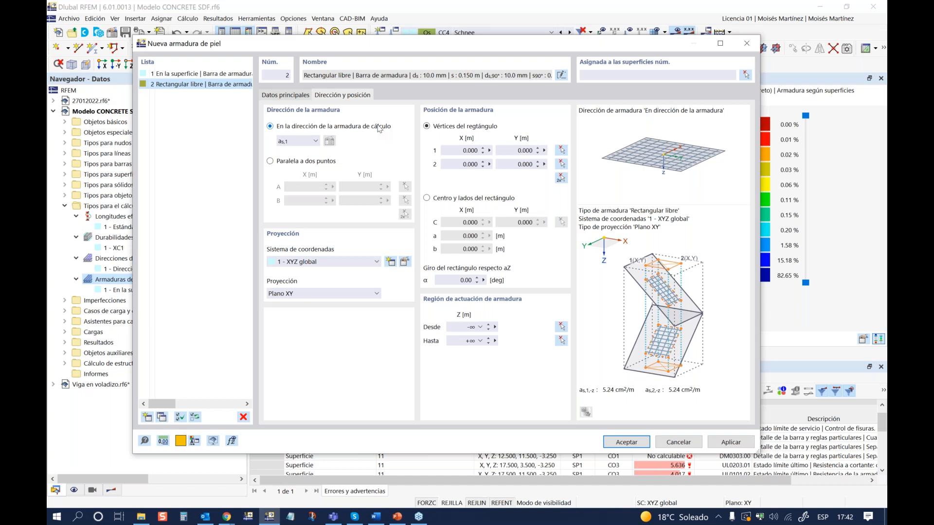
left_click(427, 198)
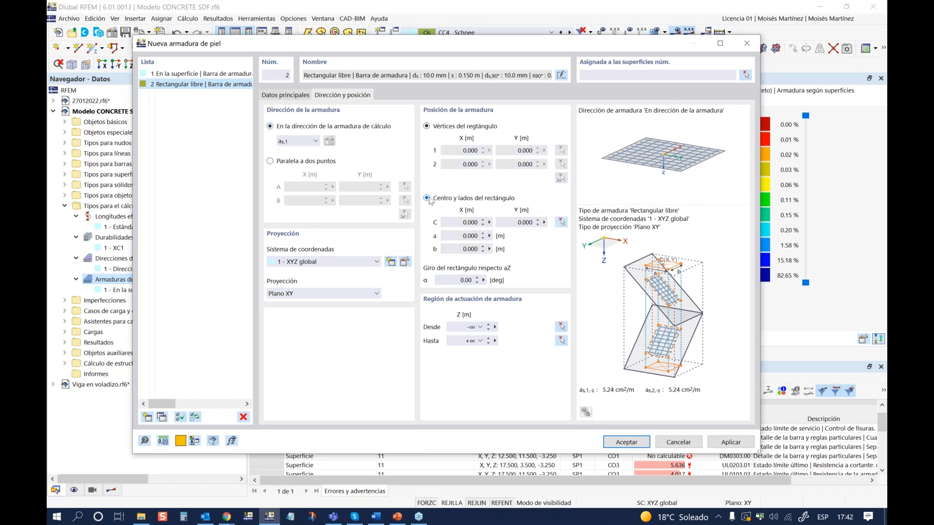
left_click(562, 223)
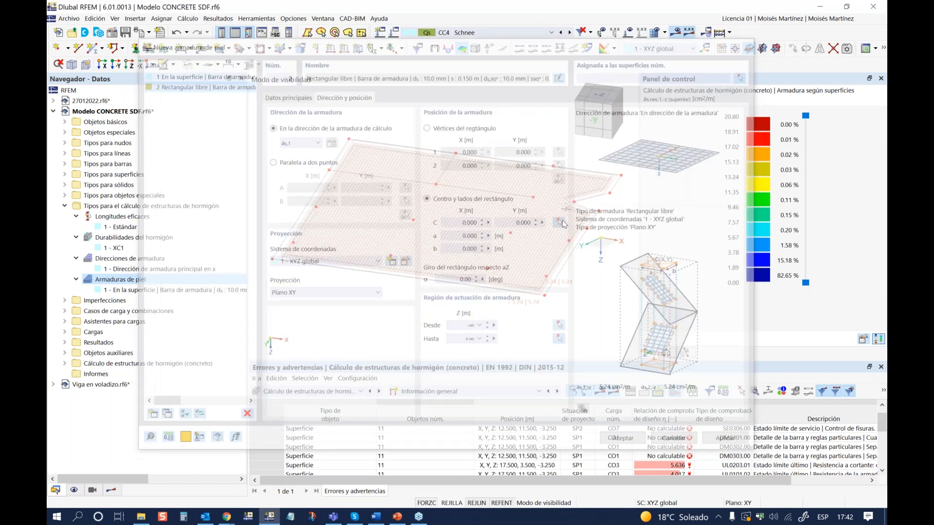
left_click(566, 208)
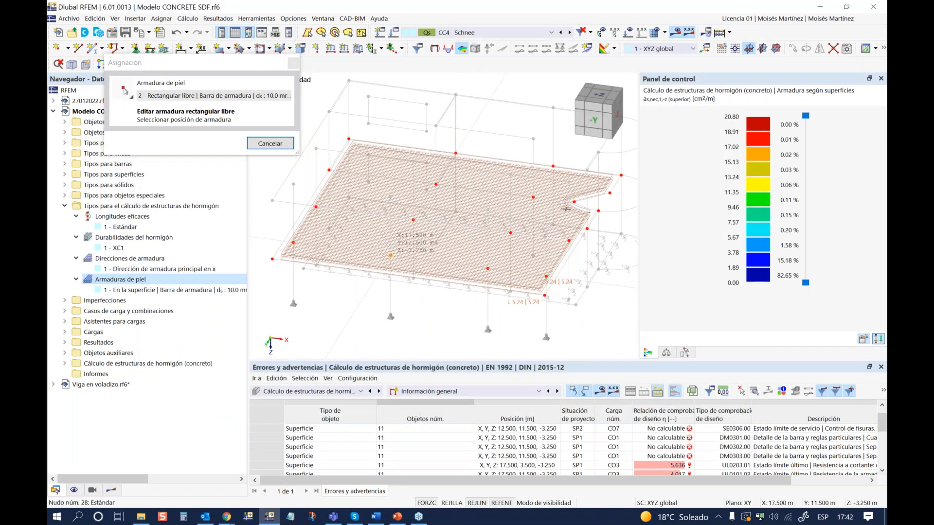
left_click(455, 238)
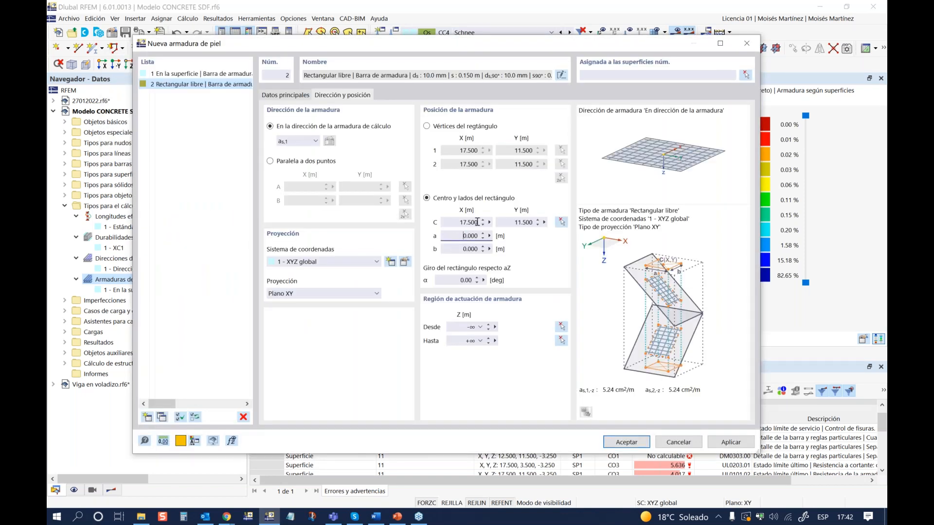
Set the rectangle's sides a and b to 2 m each and accept the new surface reinforcement
left_click_drag(462, 236, 495, 236)
type("2")
key("Tab")
type("2")
key("Tab")
left_click(623, 440)
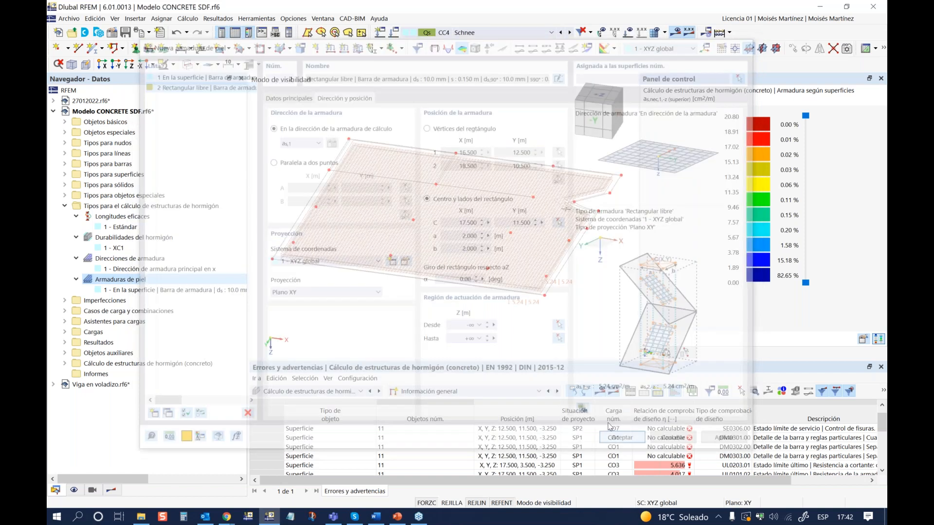
Reopen the free rectangular surface reinforcement, assign it to slab surface 11 and accept the change
middle_click_drag(375, 280, 365, 283)
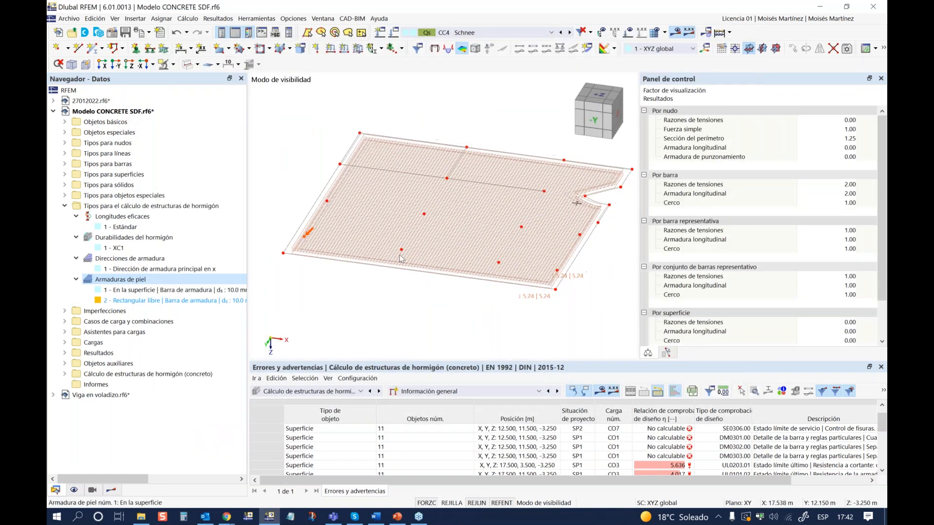
right_click(121, 300)
left_click(162, 315)
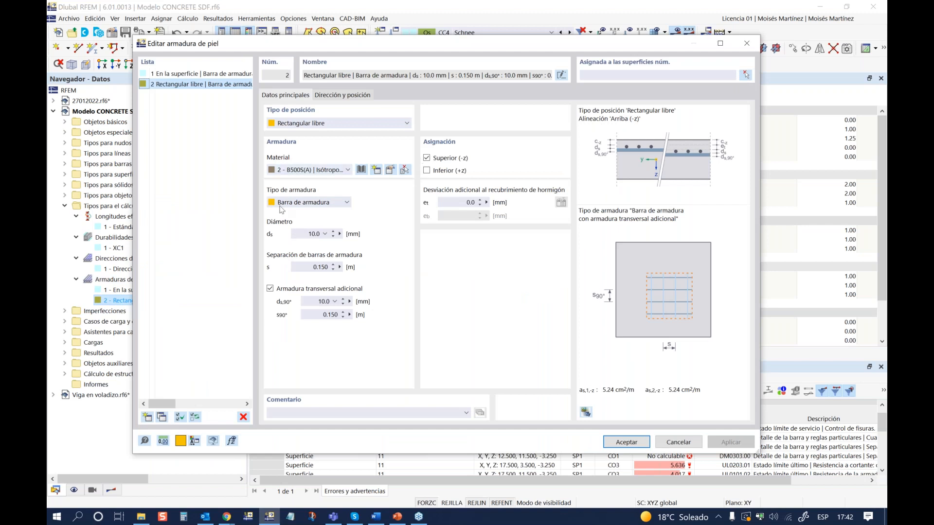
left_click(325, 96)
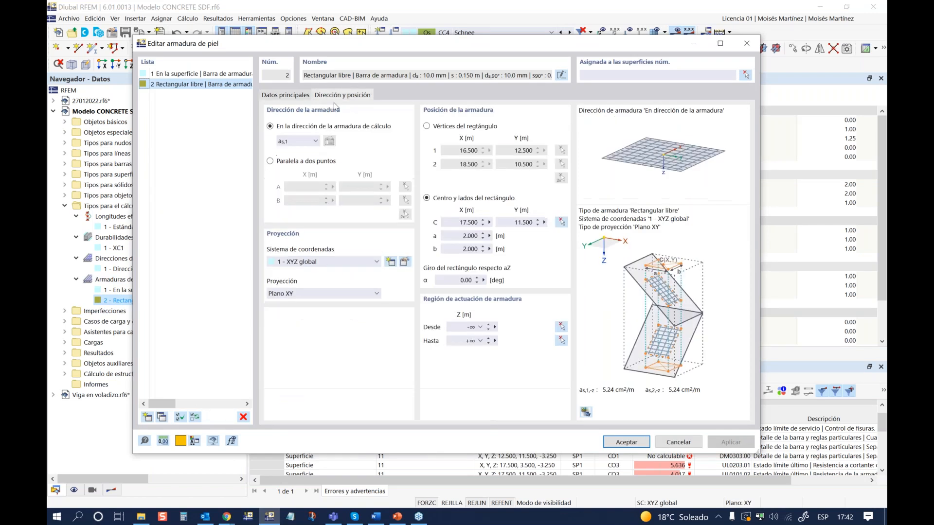
left_click(744, 77)
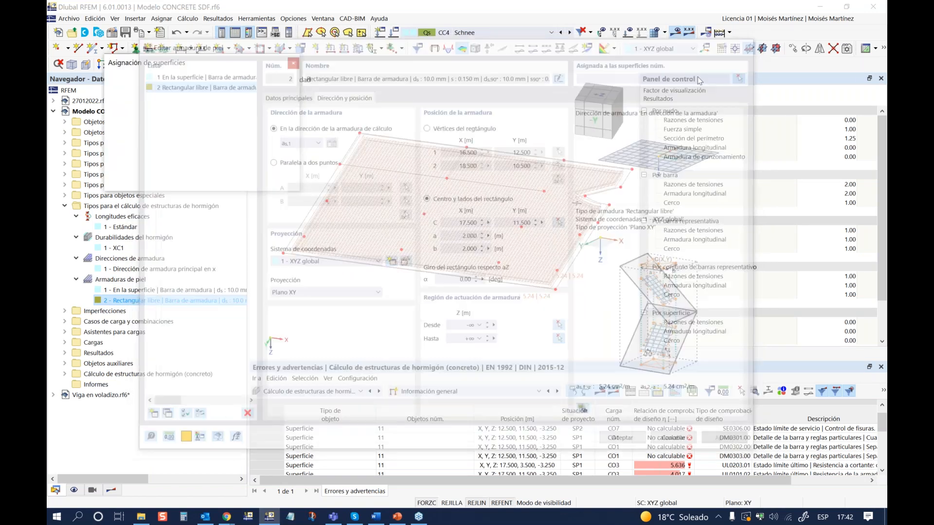
left_click(576, 202)
left_click(218, 180)
left_click(627, 442)
left_click(514, 318)
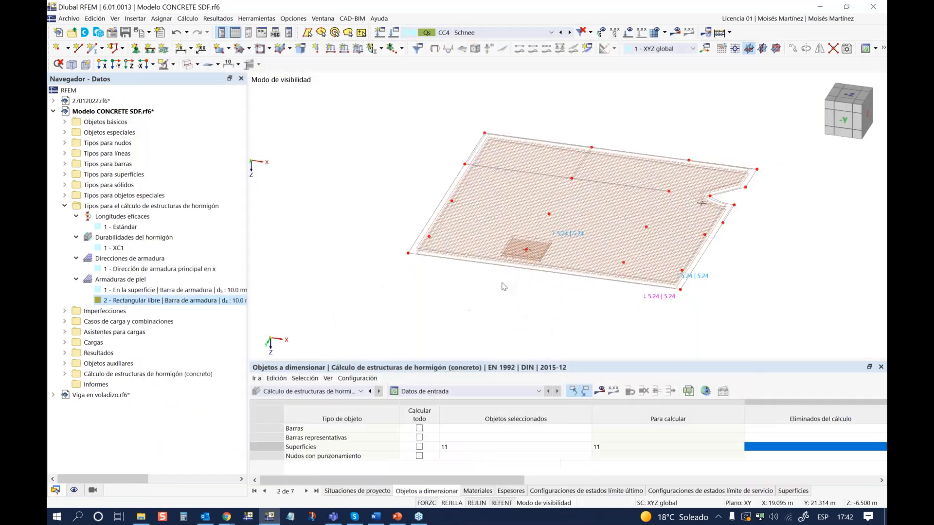
Hide the surface-wide longitudinal reinforcement (En la superficie) in the display settings, keeping the rectangular type shown
scroll(513, 276, "up", 4)
middle_click_drag(504, 267, 422, 253)
scroll(487, 261, "up", 2)
scroll(491, 270, "down", 2)
mouse_move(510, 286)
middle_mouse_down("ctrl")
mouse_move(494, 282)
mouse_move(493, 264)
mouse_move(501, 294)
middle_mouse_up("ctrl")
left_click(74, 490)
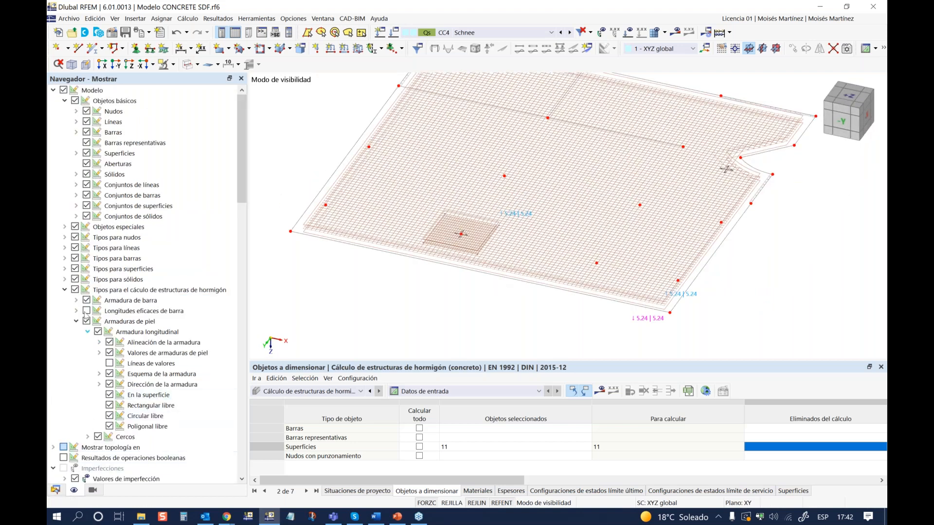
left_click(64, 290)
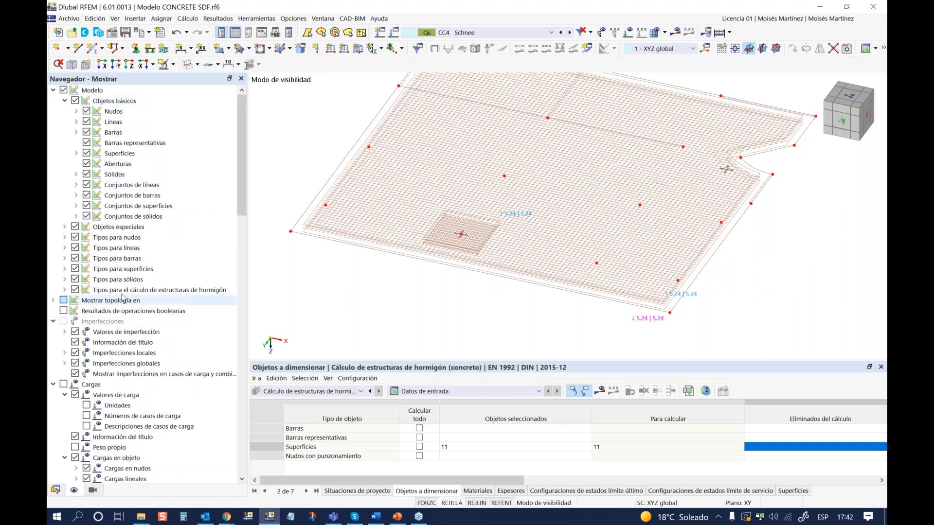
left_click(64, 290)
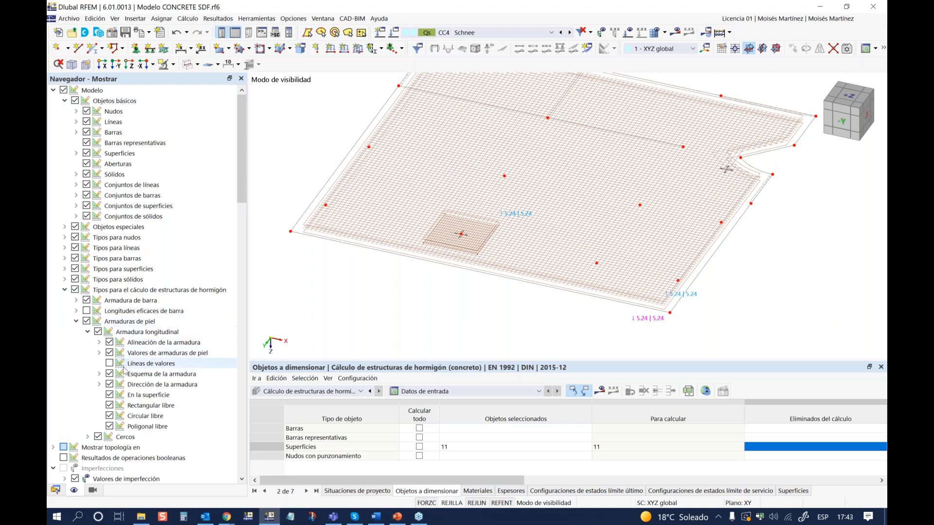
left_click(109, 395)
Copy the rectangular reinforcement from node 28 to the neighbouring column node in the +X direction
scroll(397, 271, "down", 3)
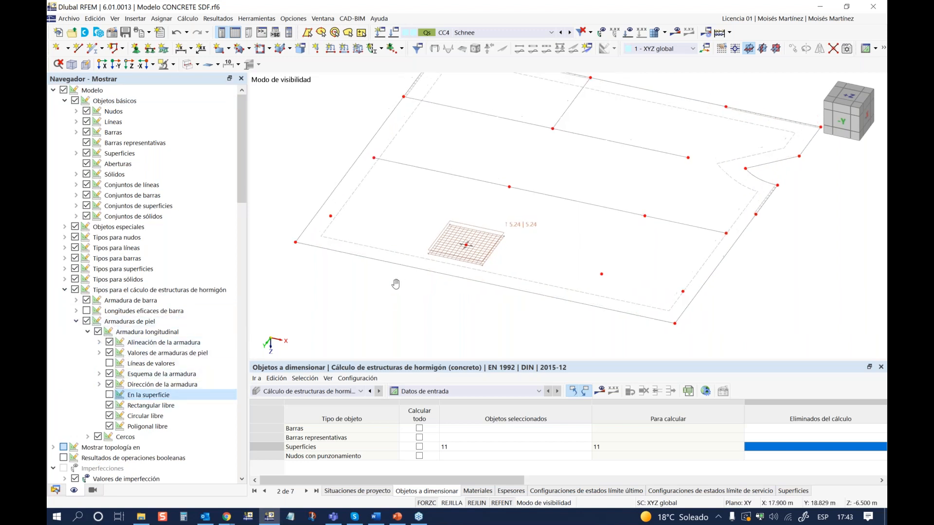
scroll(435, 292, "down", 2)
scroll(413, 232, "up", 5)
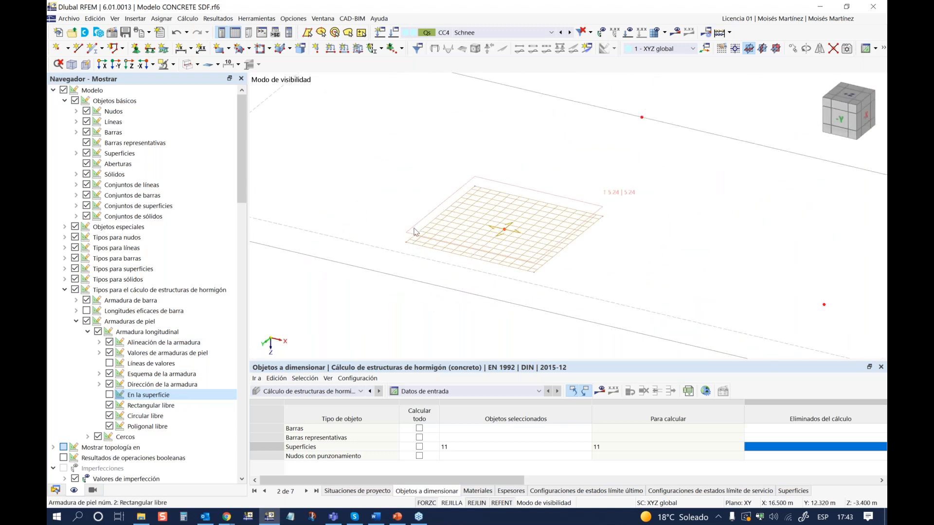
scroll(418, 241, "down", 2)
scroll(471, 278, "down", 2)
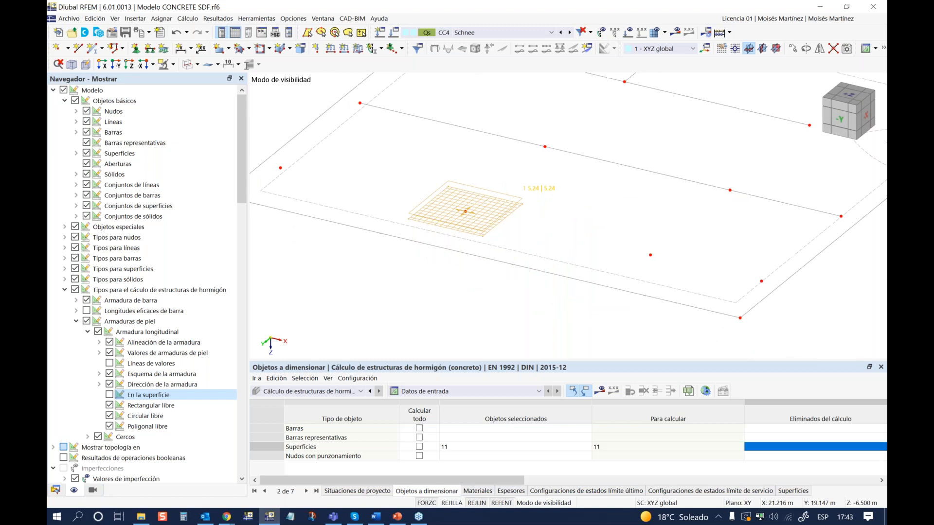
scroll(470, 232, "up", 1)
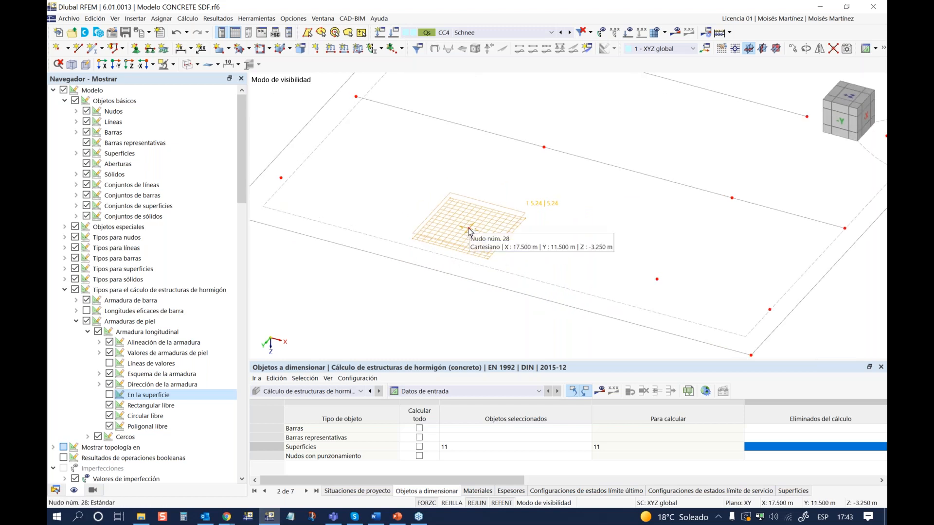
left_click_drag(470, 231, 617, 301, "ctrl")
left_click(526, 316)
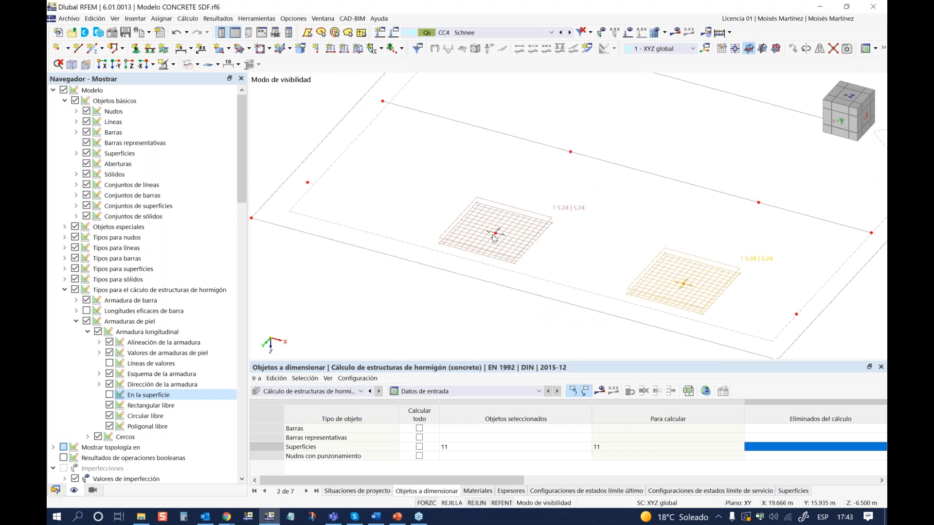
Copy the rectangular reinforcement at node 28 to the neighbouring column node in the -X direction, near the slab corner
left_click_drag(495, 233, 301, 189, "ctrl")
scroll(487, 252, "down", 2)
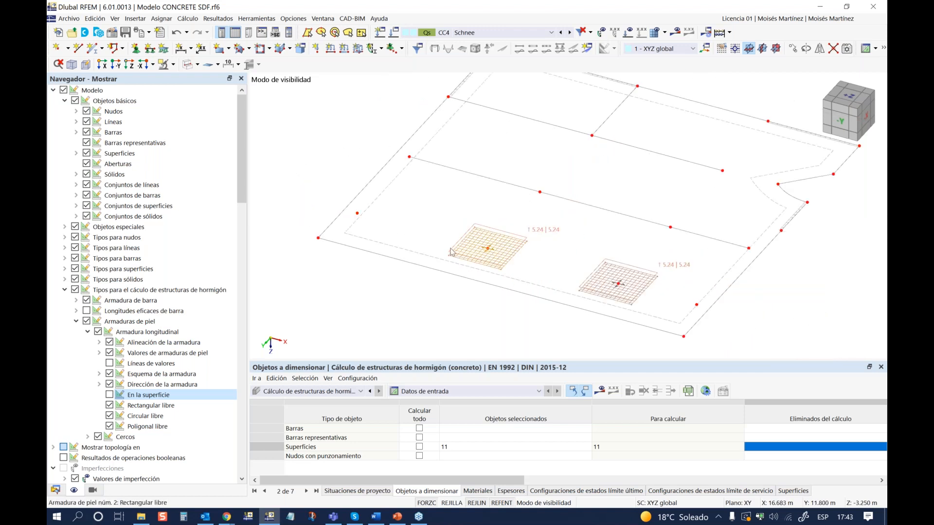
scroll(450, 253, "up", 2)
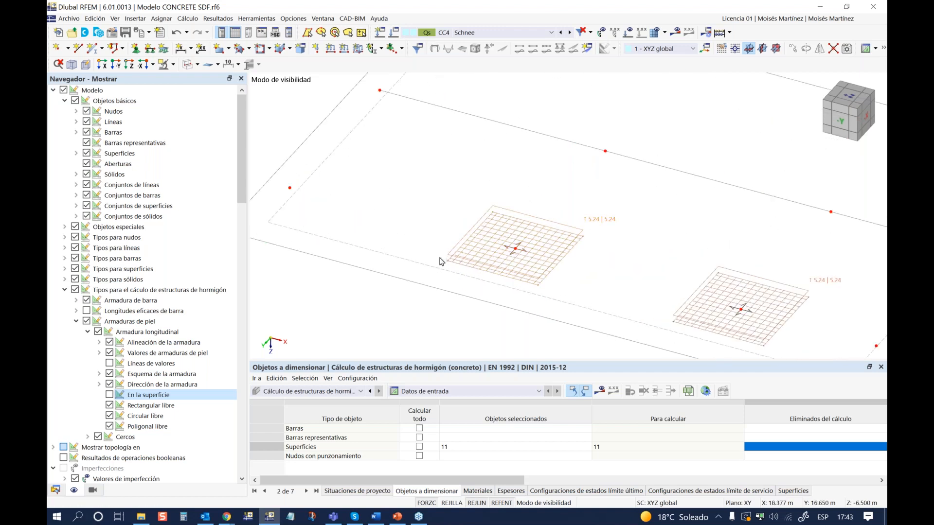
middle_click_drag(508, 269, 461, 237)
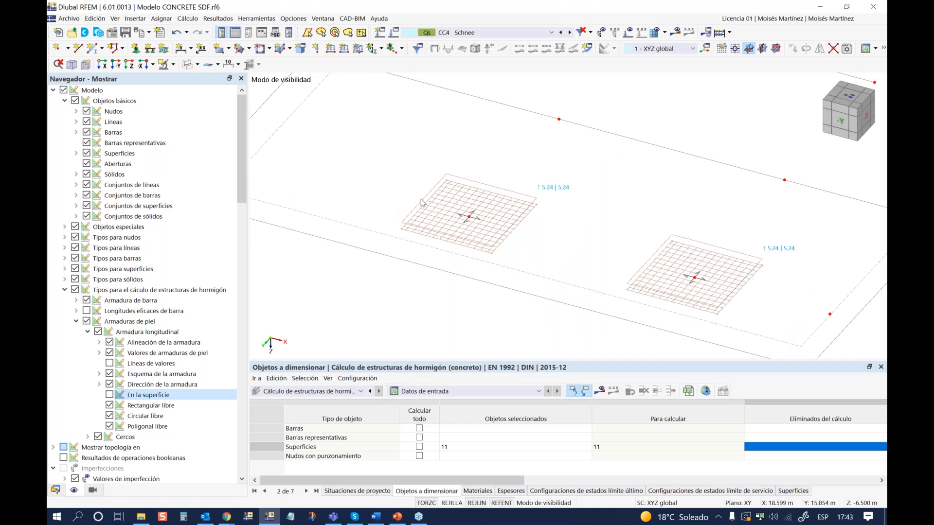
middle_click_drag(374, 263, 493, 310)
left_click_drag(587, 264, 389, 228, "ctrl")
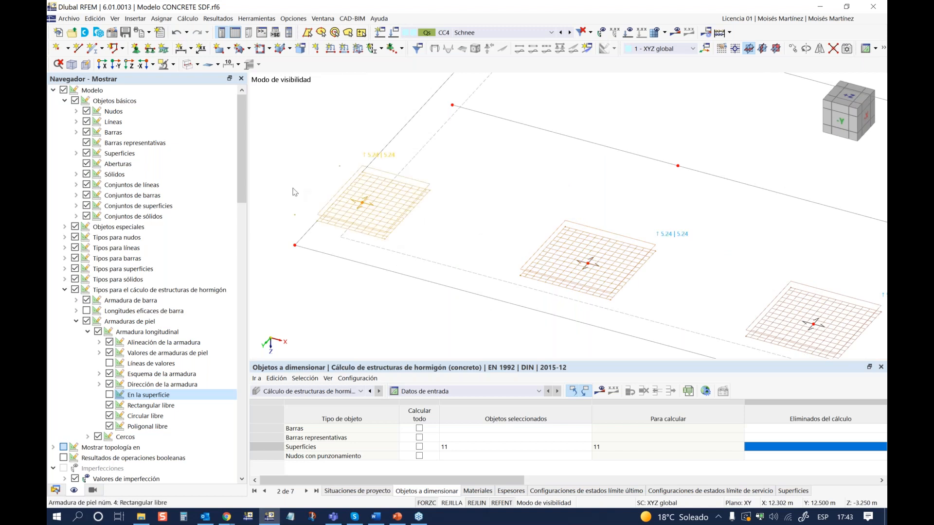
Examine the three rectangular reinforcement patches over the row of columns from several viewpoints
scroll(426, 208, "down", 2)
middle_click_drag(585, 270, 437, 242)
scroll(558, 270, "up", 1)
middle_click_drag(659, 296, 598, 279)
scroll(594, 273, "down", 2)
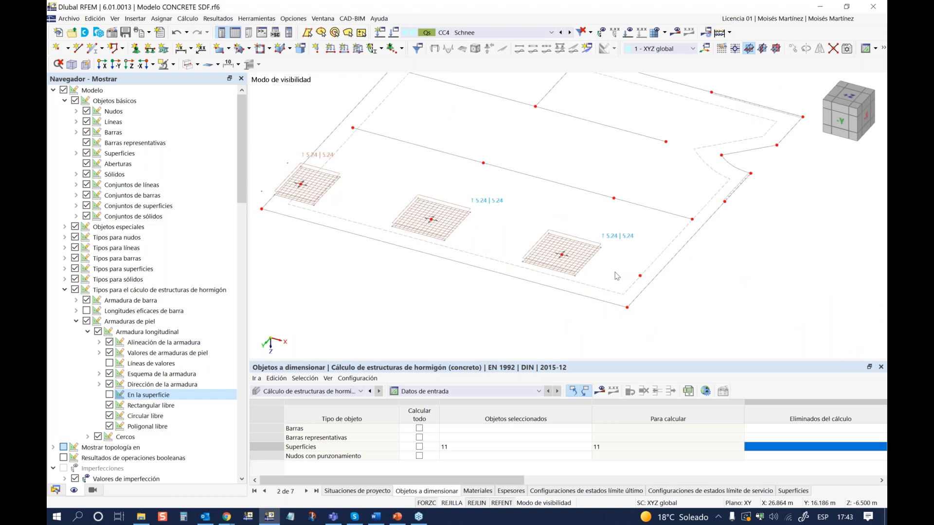
scroll(615, 272, "up", 1)
middle_click_drag(450, 279, 501, 272)
scroll(502, 272, "down", 1)
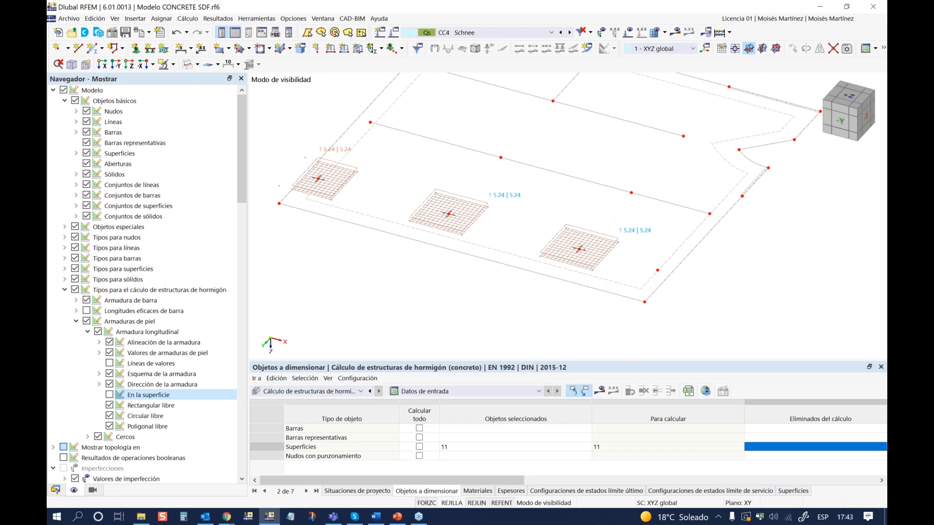
mouse_move(386, 287)
middle_mouse_down()
mouse_move(388, 296)
mouse_move(436, 285)
mouse_move(402, 293)
middle_mouse_up()
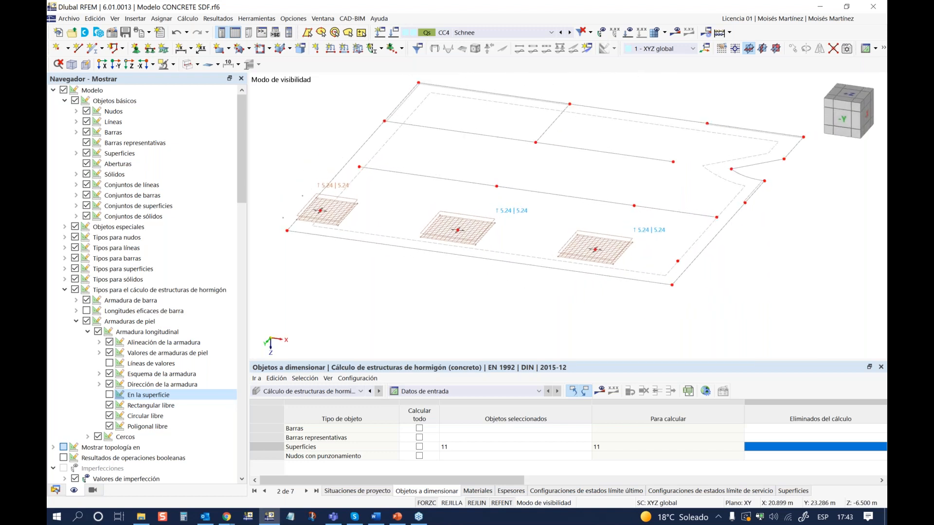
middle_click_drag(459, 312, 446, 306, "ctrl")
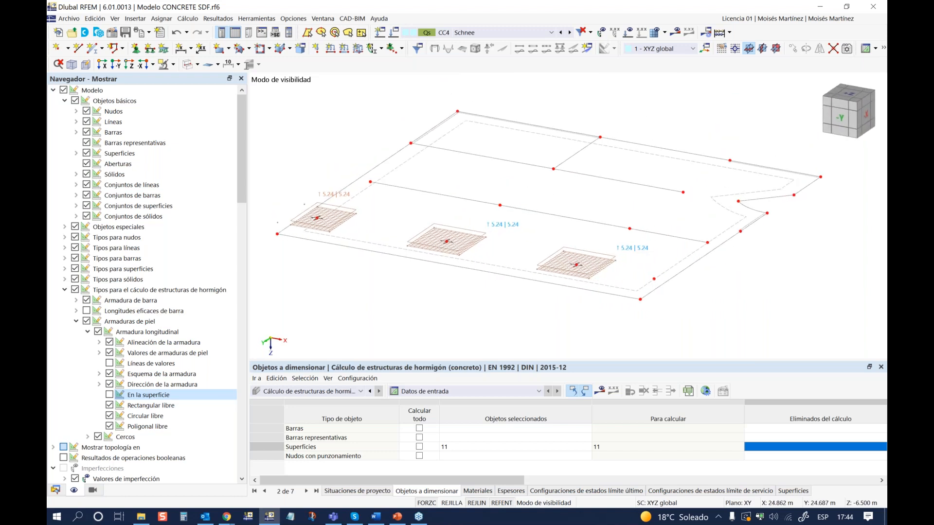
middle_click_drag(390, 296, 403, 296, "ctrl")
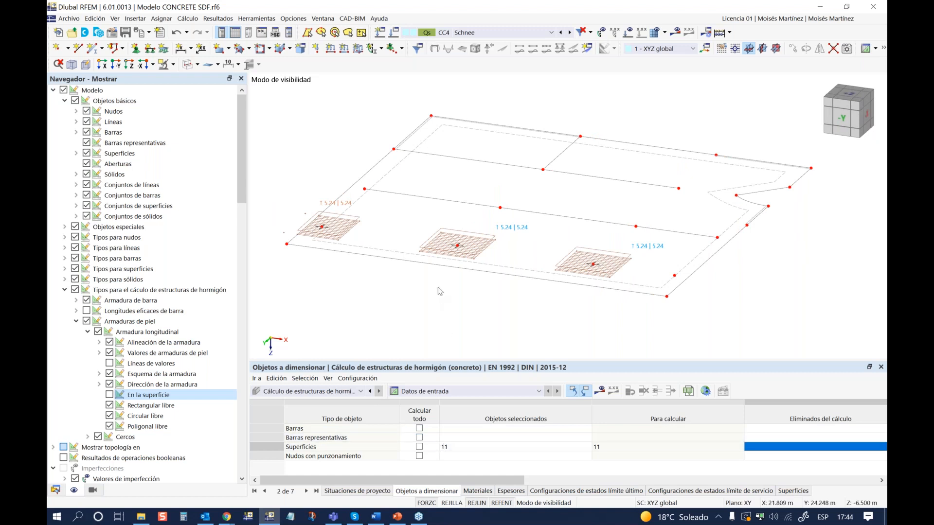
Cancel the visibility mode to display the whole building, and inspect the column and beam reinforcement
left_click(173, 65)
left_click(185, 125)
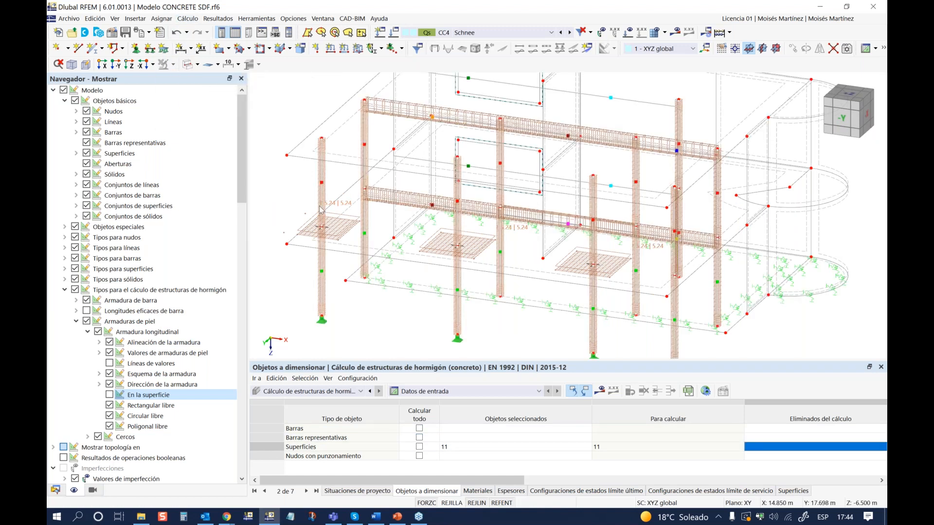
middle_click_drag(463, 252, 370, 267, "ctrl")
scroll(478, 267, "up", 4)
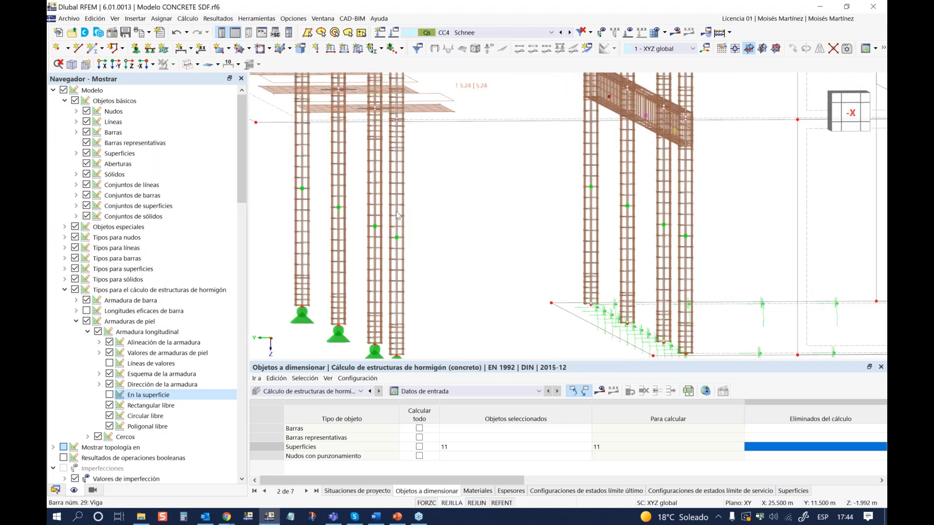
middle_click_drag(305, 237, 411, 239, "ctrl")
scroll(392, 197, "down", 2)
middle_click_drag(376, 175, 410, 276, "ctrl")
scroll(408, 258, "up", 4)
scroll(402, 252, "up", 3)
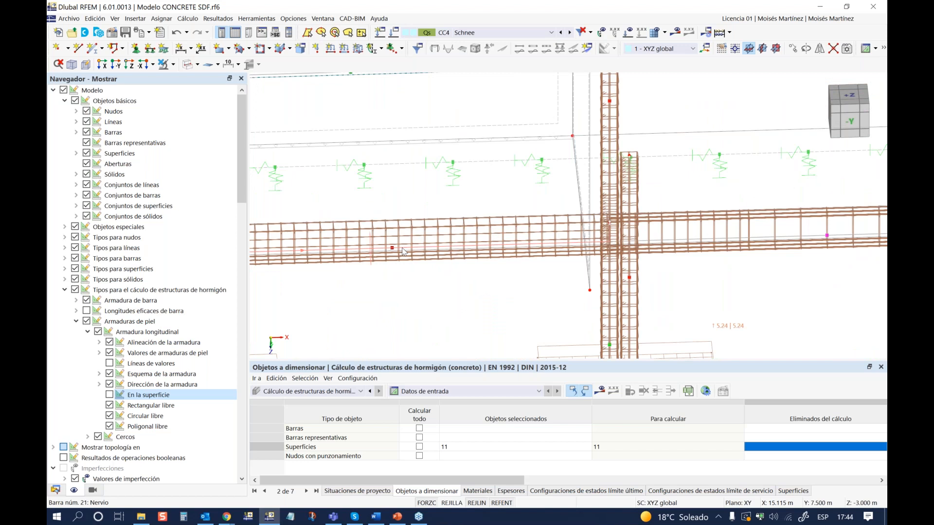
Open member 21 for editing, switch its member type to Viga and set it back to Nervio
right_click(403, 251)
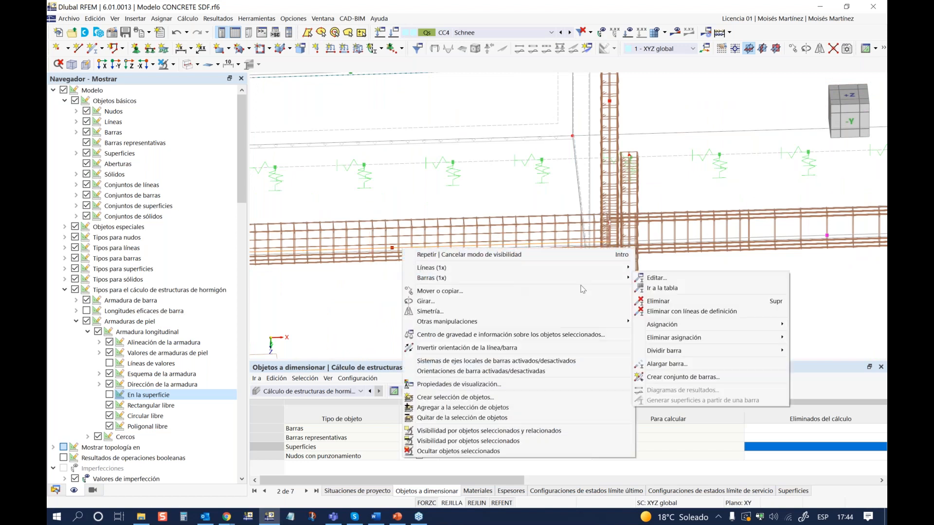
left_click(636, 278)
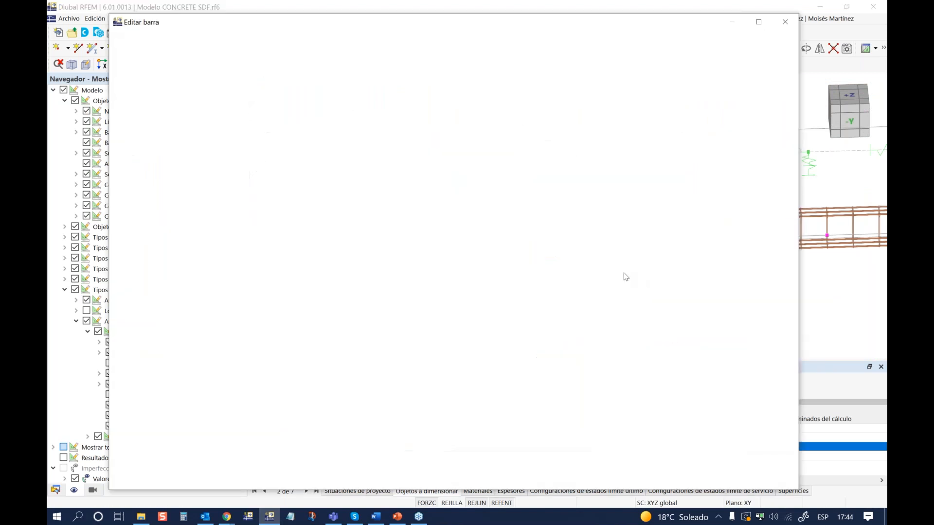
left_click(209, 102)
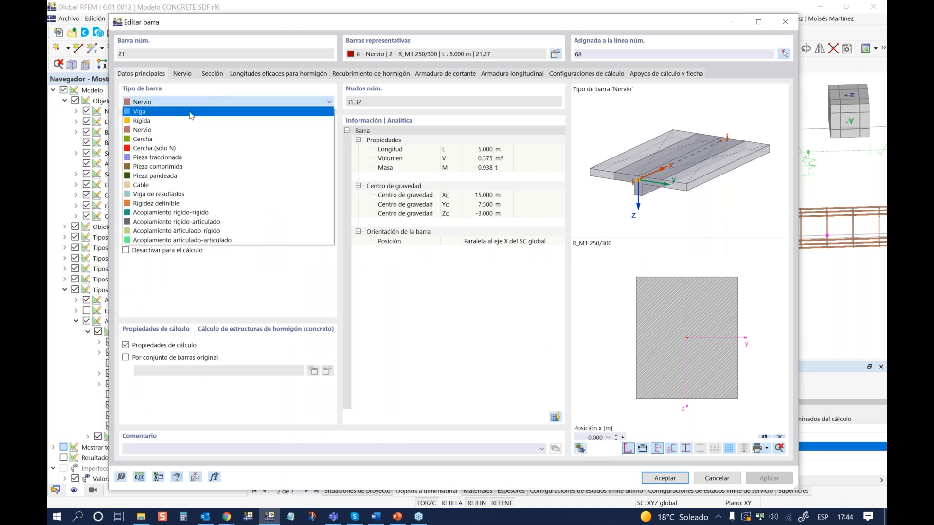
key("Escape")
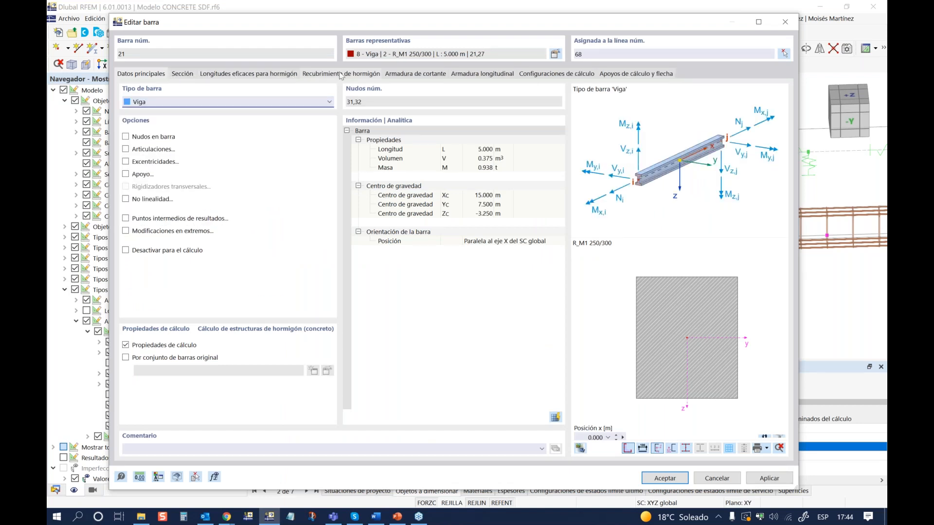
left_click(152, 104)
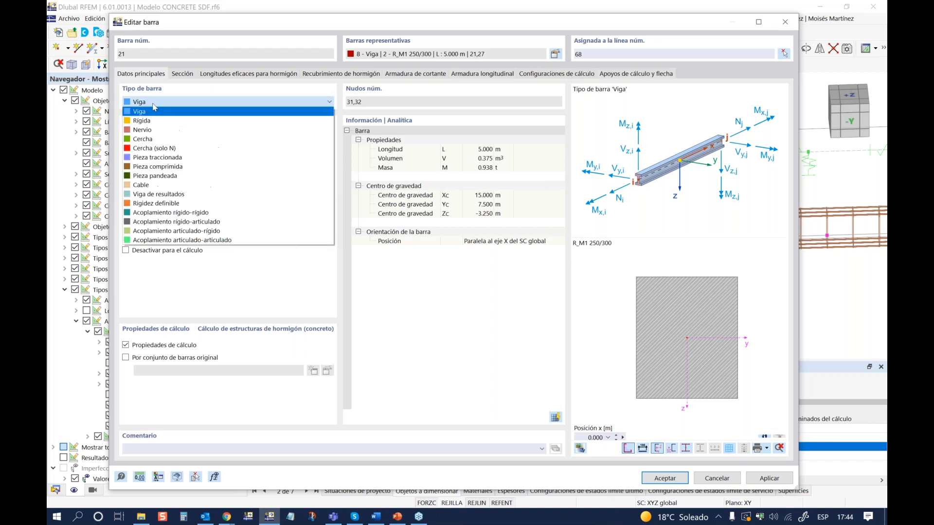
left_click(156, 128)
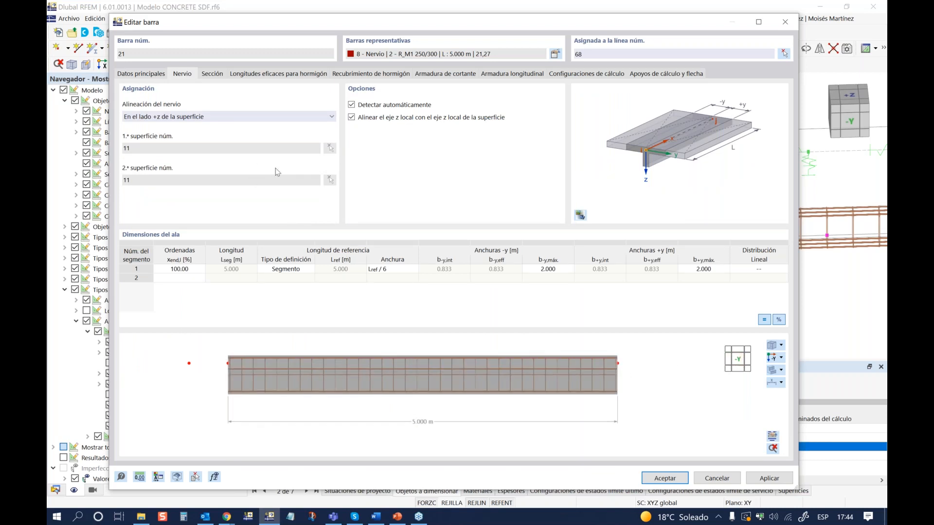
Examine member 21's rib alignment, flange dimensions and 3D preview, and close the member editor
middle_click_drag(240, 373, 432, 400, "ctrl")
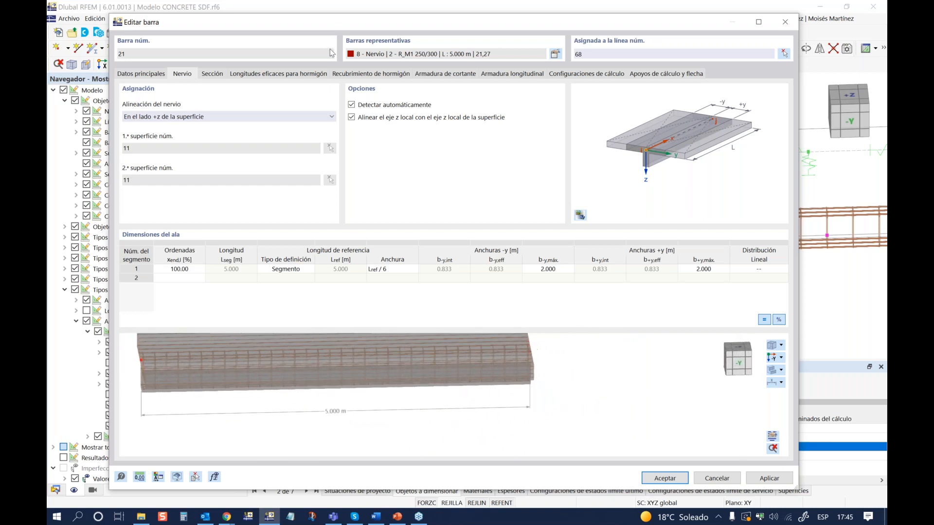
left_click_drag(343, 31, 348, 83)
left_click_drag(557, 99, 537, 49)
key("Escape")
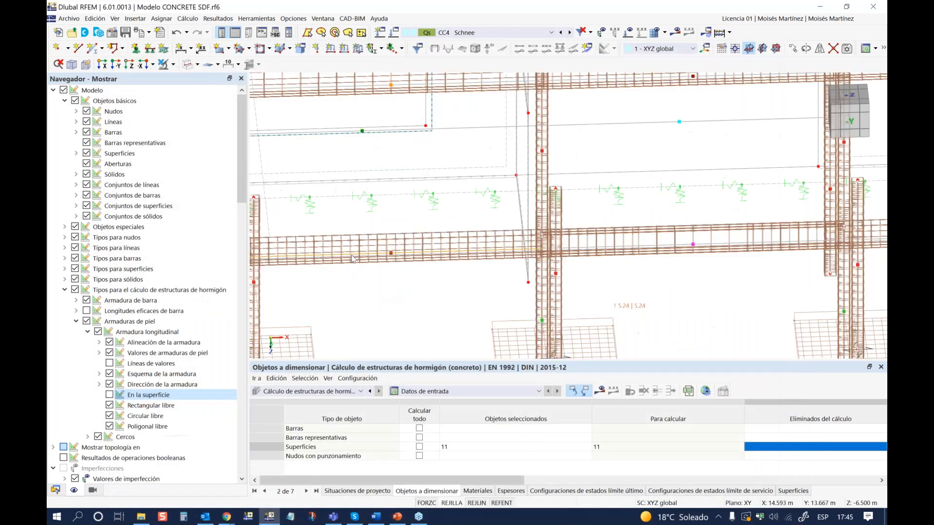
Open member 22 for editing and examine its rib alignment, flange dimensions and 3D preview
mouse_move(614, 312)
middle_mouse_down("ctrl")
mouse_move(564, 285)
mouse_move(601, 299)
middle_mouse_up("ctrl")
scroll(522, 222, "up", 3)
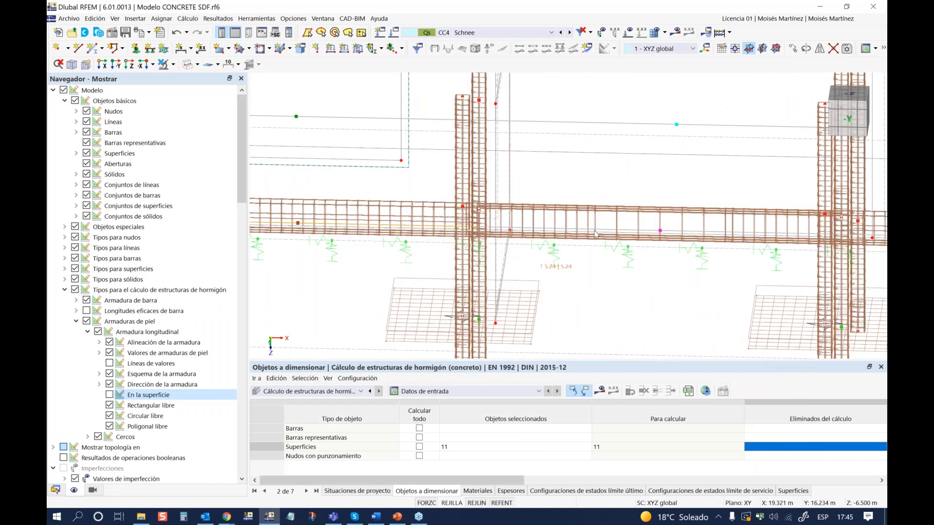
right_click(594, 233)
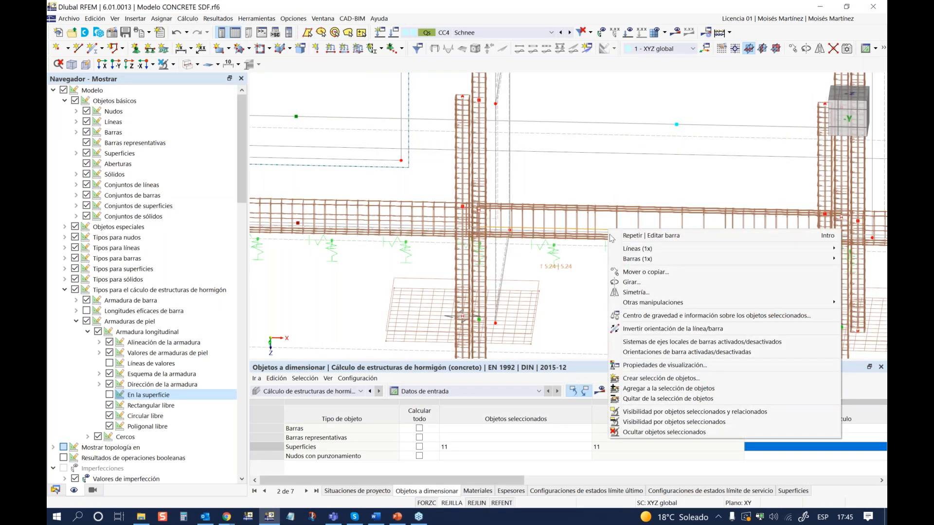
mouse_move(632, 259)
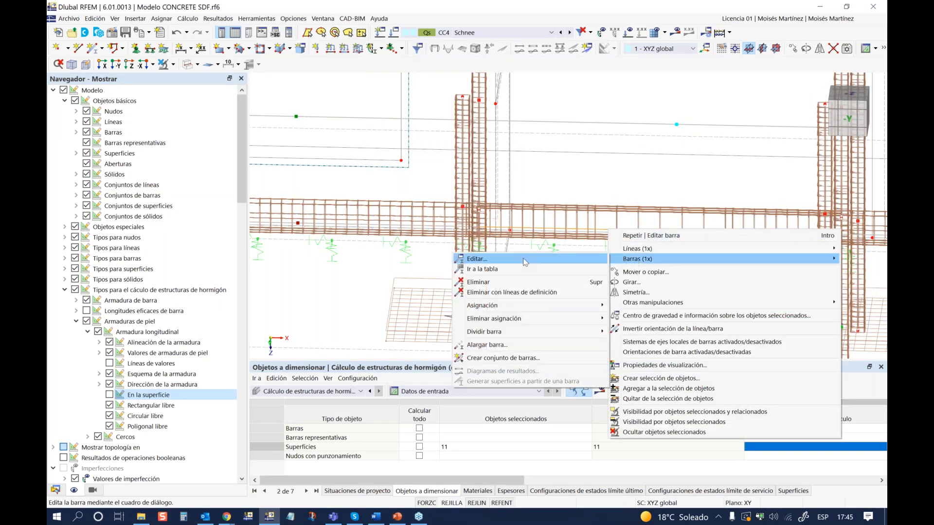
left_click(525, 263)
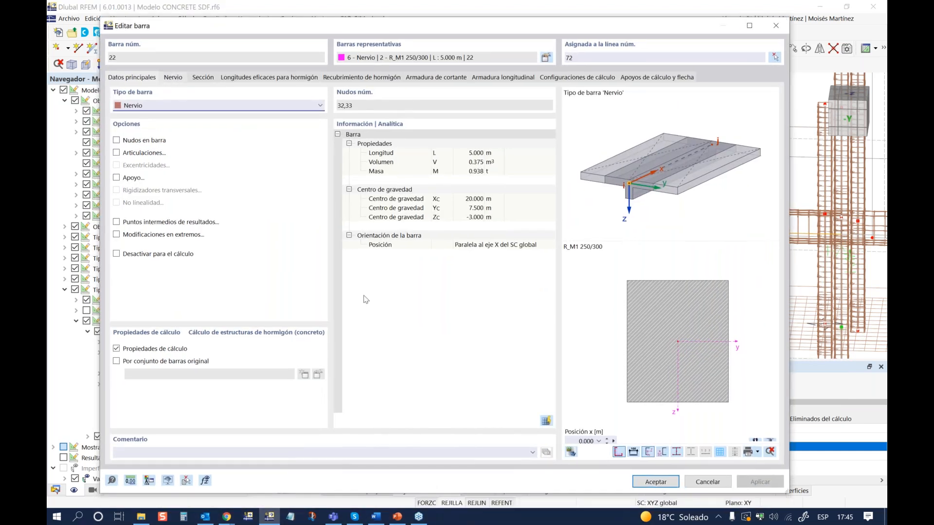
key("ctrl+Tab")
middle_click_drag(327, 389, 402, 420, "ctrl")
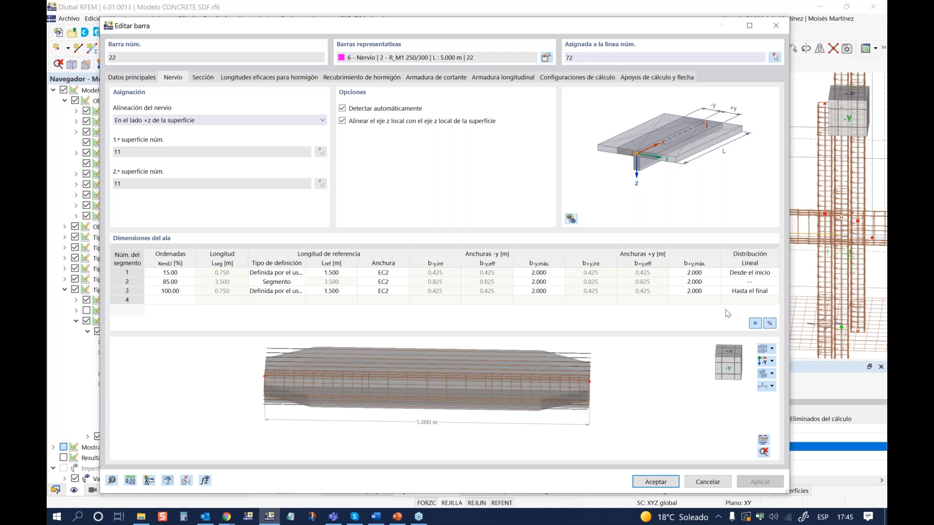
left_click(739, 282)
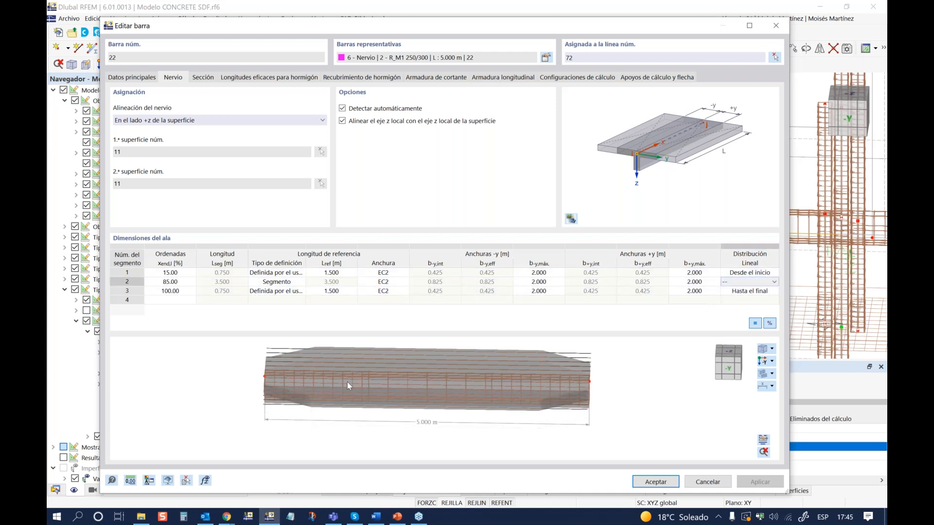
middle_click_drag(592, 398, 504, 404, "ctrl")
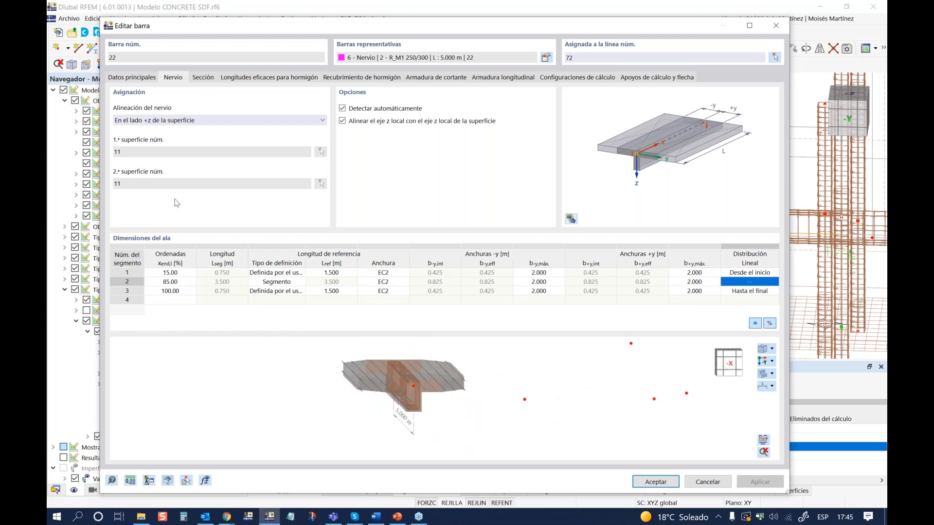
Switch member 22's rib alignment to the -z side of the surface and return it to the +z side
left_click(125, 79)
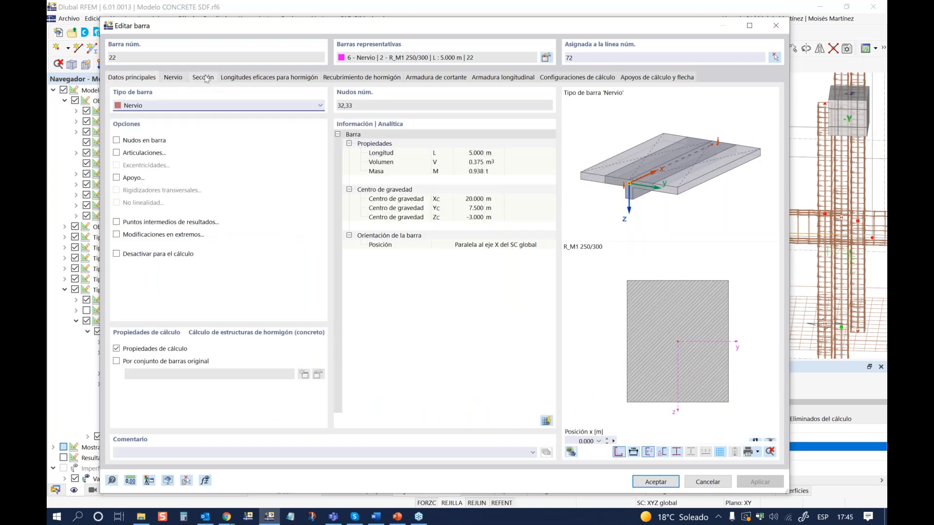
left_click(173, 77)
left_click(290, 121)
left_click(250, 132)
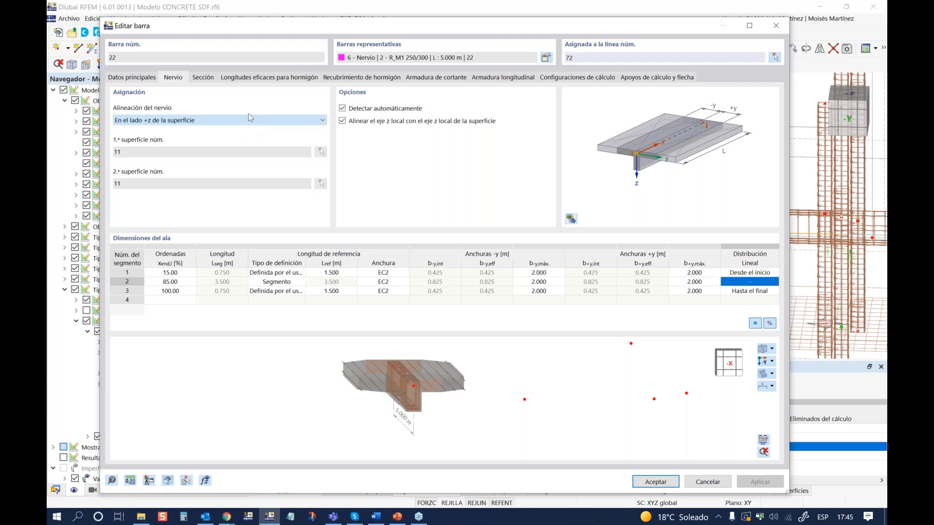
left_click(250, 117)
left_click(231, 151)
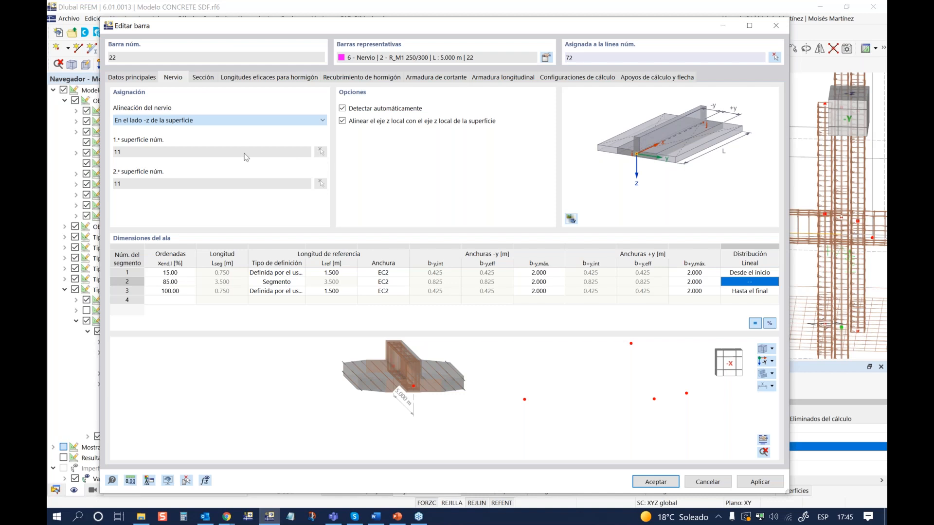
left_click(217, 128)
Examine the rib's T-shaped profile and reinforcement, and review the flange width methods for segment 1, keeping EC2
middle_click_drag(432, 396, 429, 394, "ctrl")
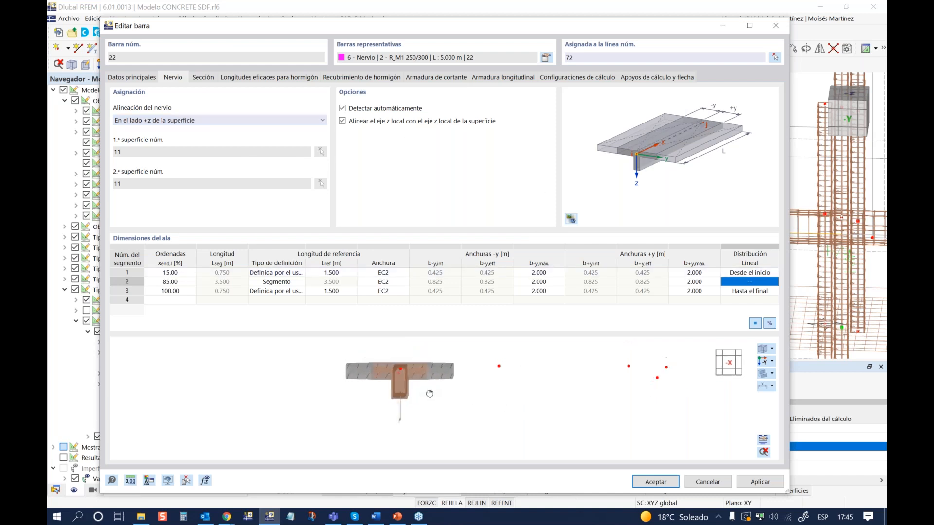
scroll(401, 379, "up", 2)
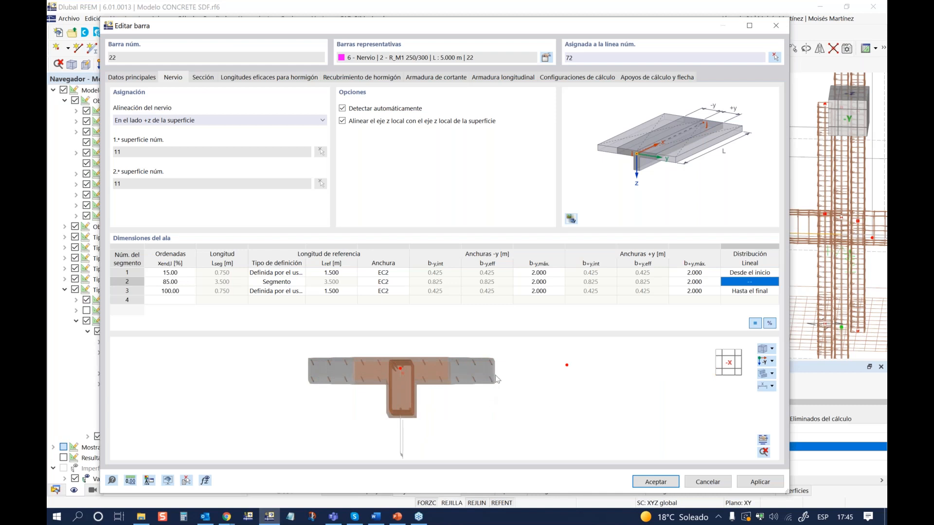
mouse_move(317, 394)
middle_mouse_down("ctrl")
mouse_move(382, 405)
mouse_move(321, 396)
mouse_move(330, 403)
middle_mouse_up("ctrl")
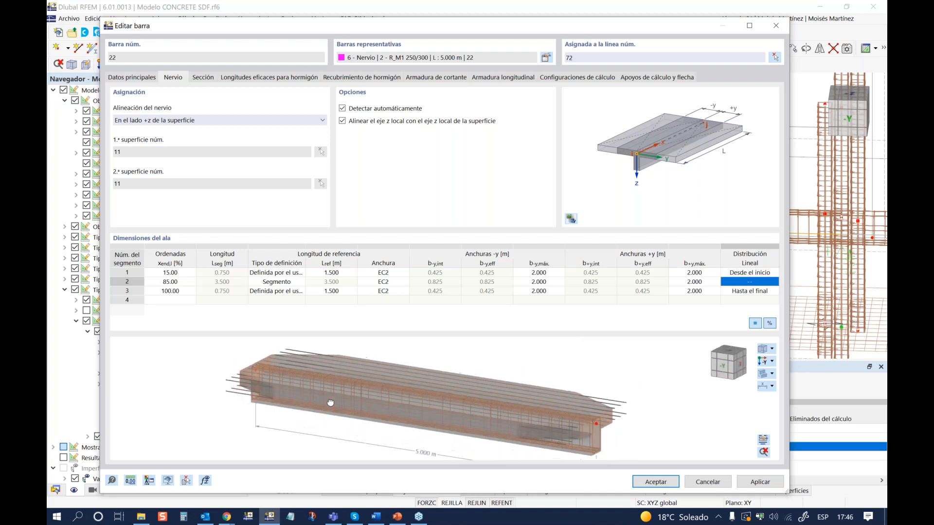
left_click(365, 273)
left_click(404, 273)
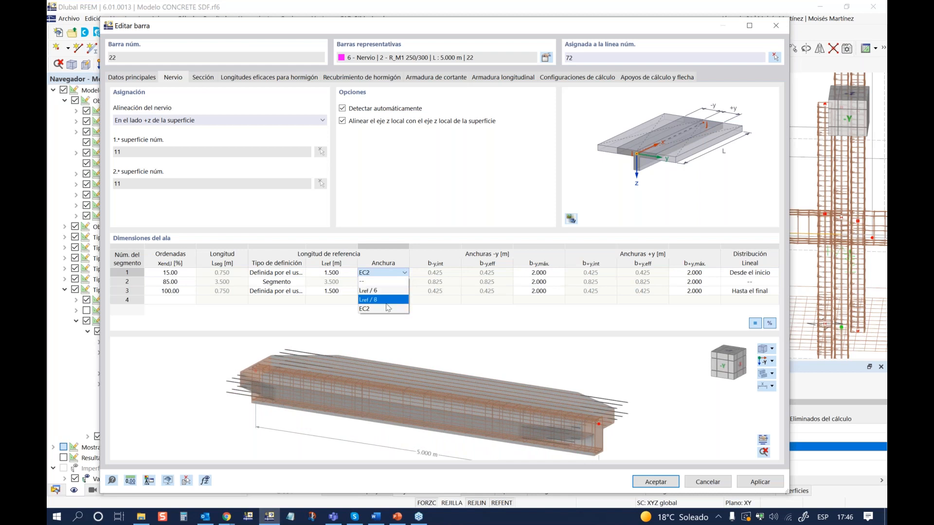
left_click(387, 308)
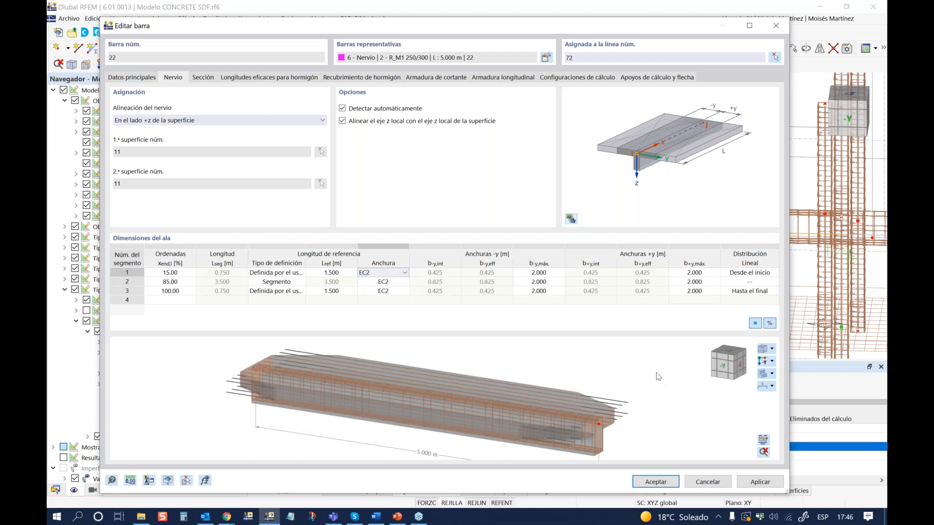
Change flange segment 3's linear distribution to Desde el inicio, inspect its shape, and restore Hasta el final
middle_click_drag(459, 381, 522, 384)
left_click(772, 291)
left_click(773, 292)
left_click(760, 320)
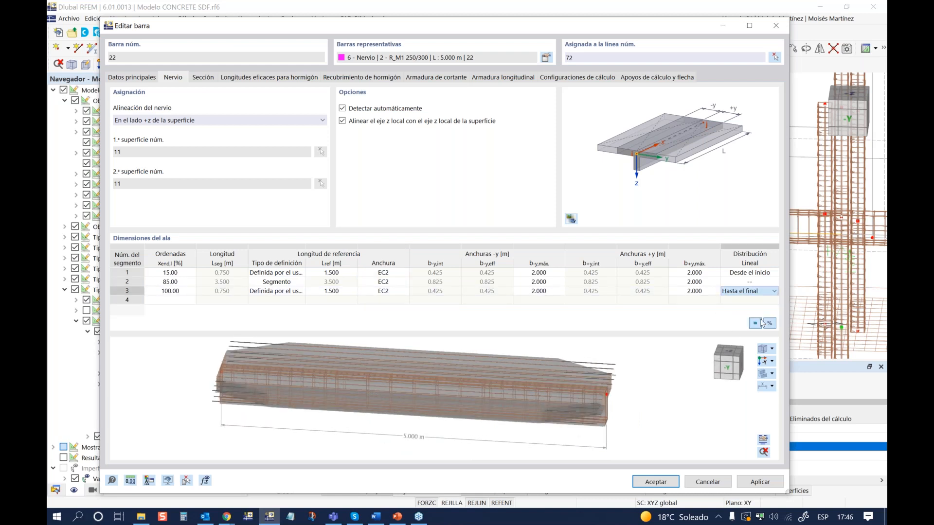
middle_click_drag(572, 407, 534, 406, "ctrl")
middle_click_drag(456, 413, 486, 410, "ctrl")
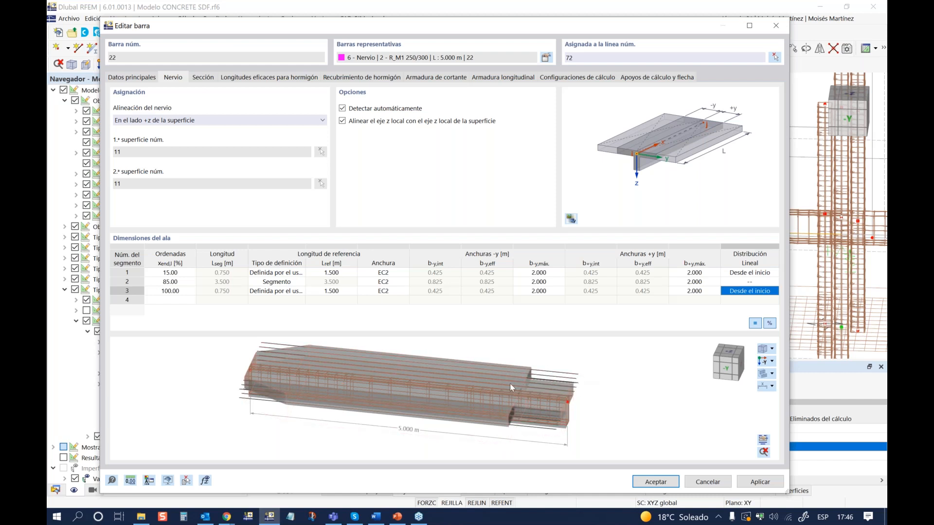
left_click(773, 293)
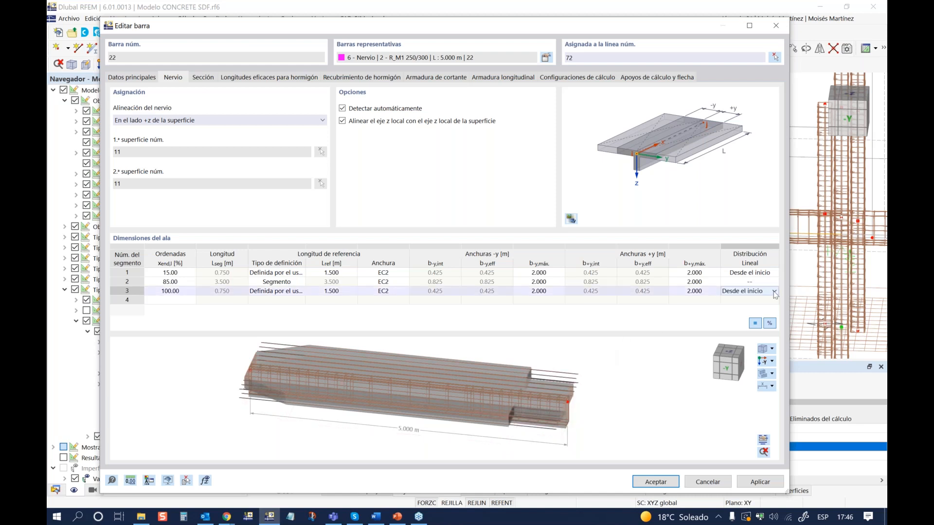
left_click(774, 292)
left_click(762, 308)
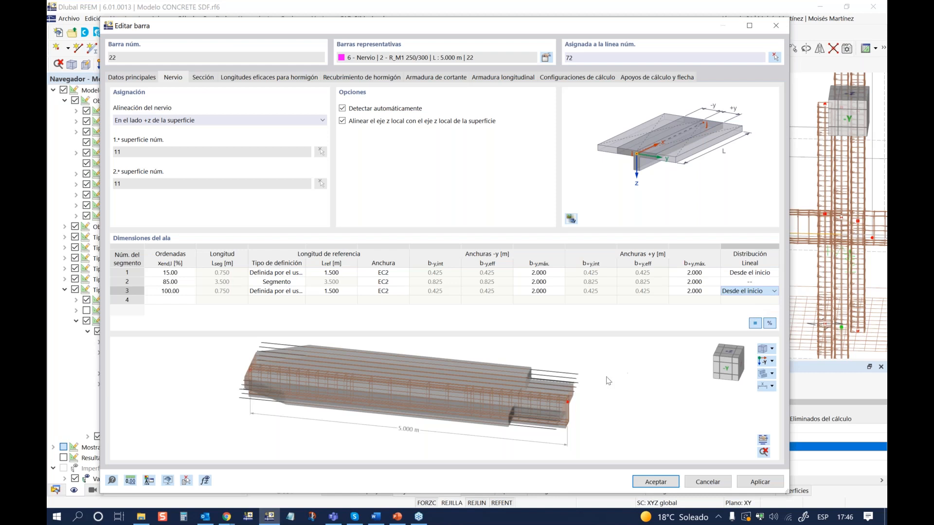
Inspect the rib preview from the side, and review member 22's section, effective lengths and concrete cover settings
middle_click_drag(341, 441, 381, 424, "ctrl")
scroll(364, 393, "up", 2)
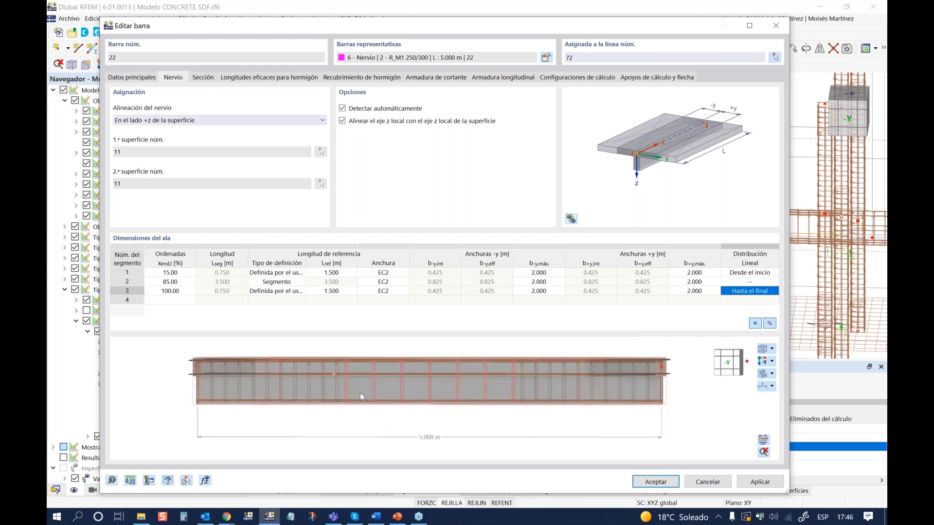
middle_click_drag(482, 422, 449, 422, "ctrl")
scroll(448, 413, "down", 2)
left_click(203, 78)
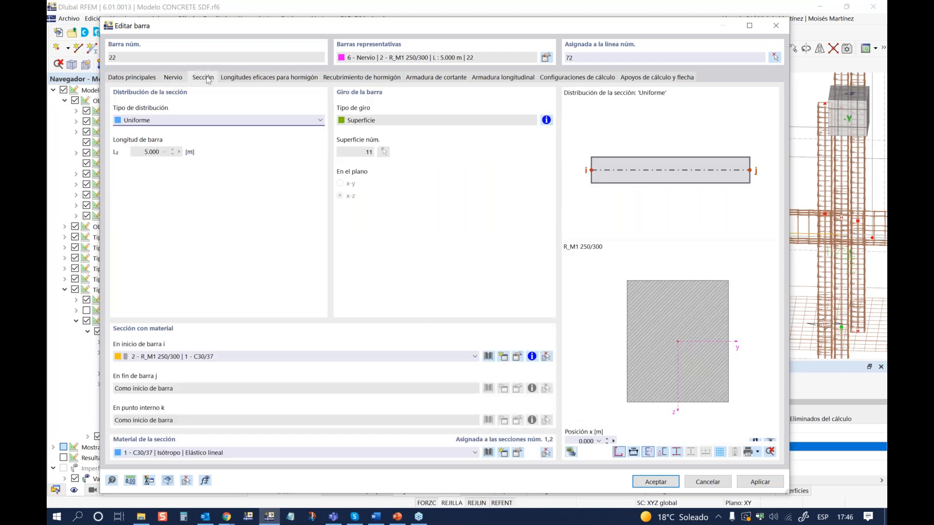
left_click(168, 78)
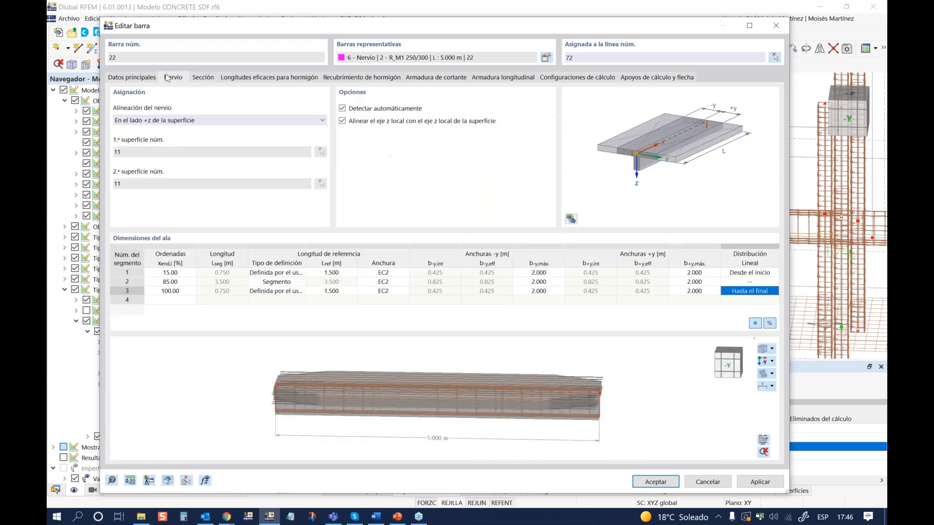
left_click(234, 78)
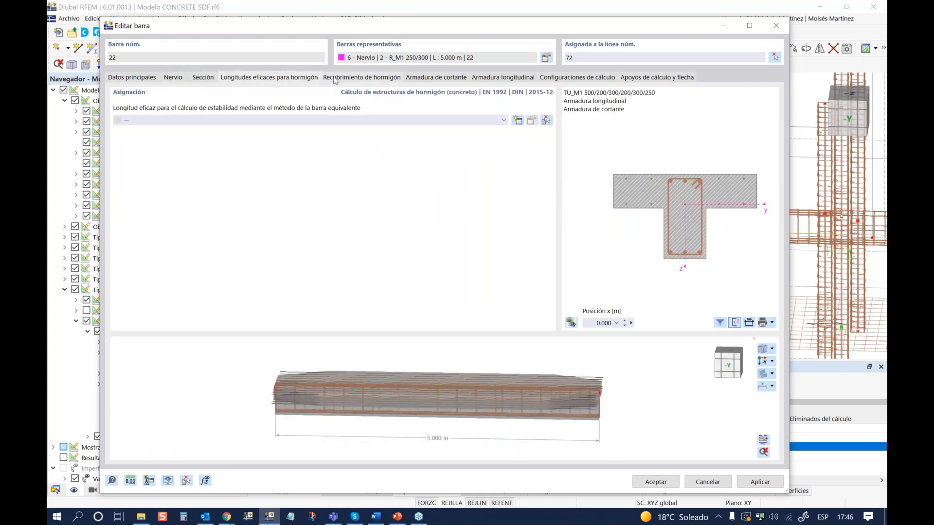
left_click(335, 79)
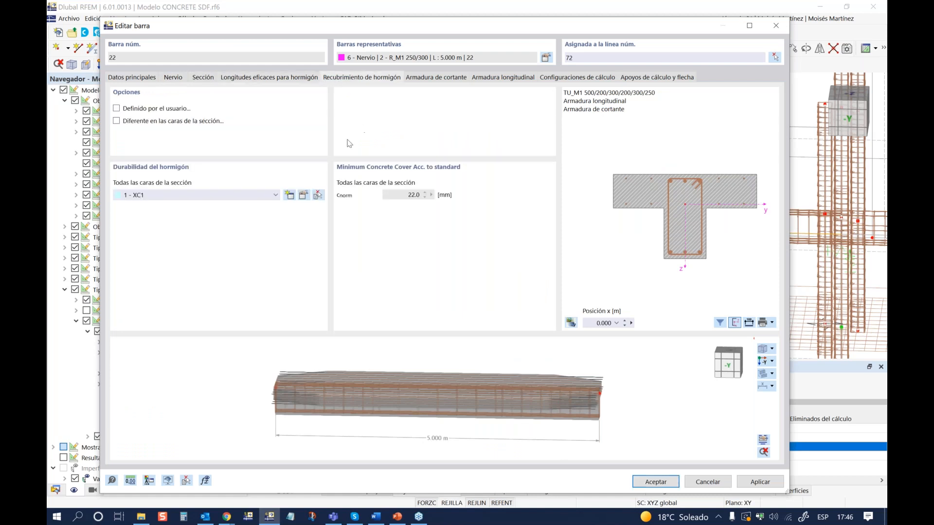
Set the stirrup spacing in span 2 of member 22's shear reinforcement to 0.200 m
left_click(433, 79)
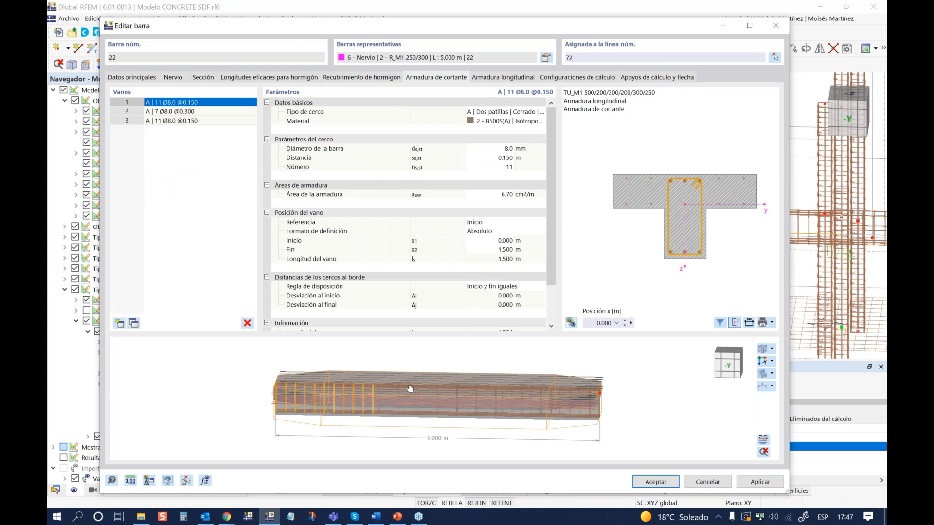
left_click(207, 114)
left_click(492, 160)
type("0")
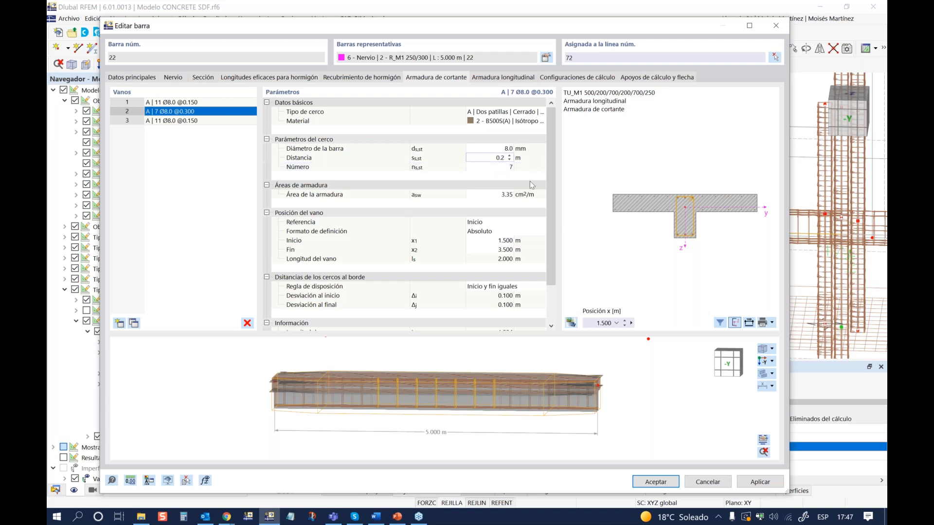
type(".2")
key("Return")
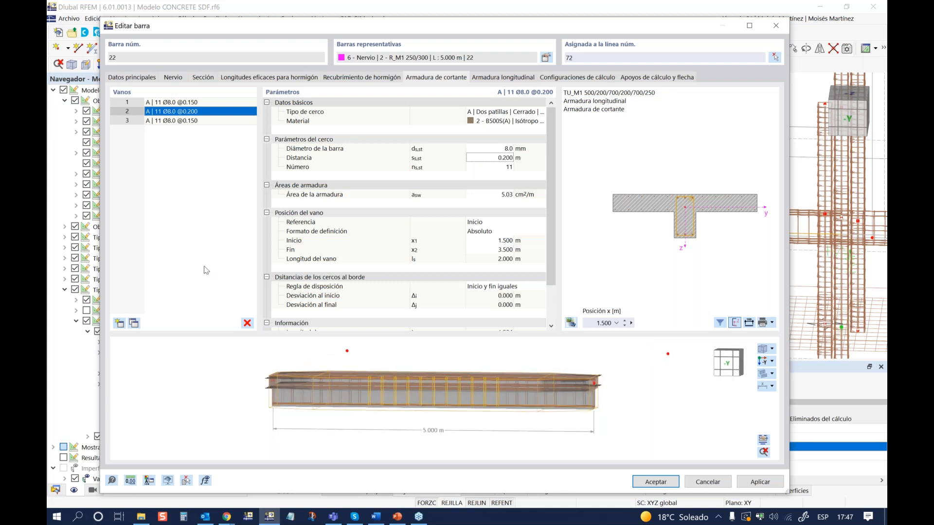
Select stirrup span 1 and examine the reinforced cross-section at successive x positions along the member
left_click(203, 102)
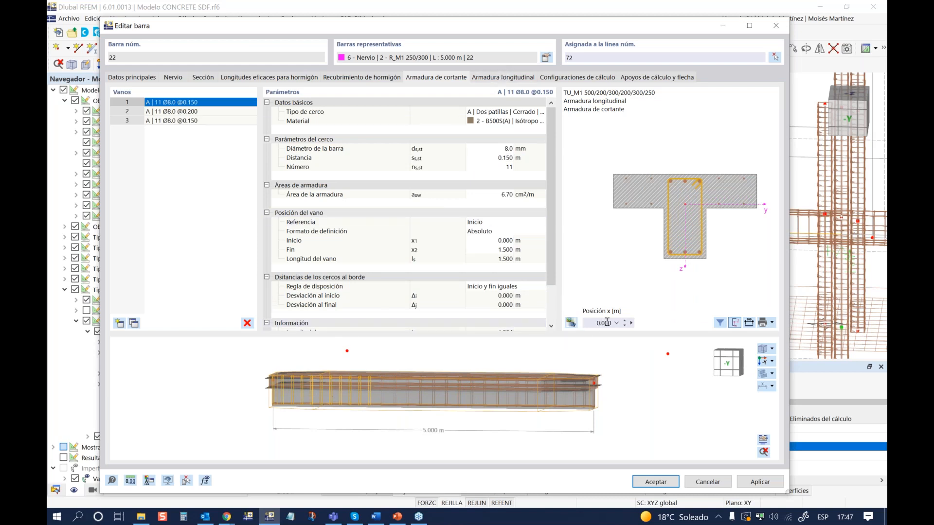
left_click(628, 323)
left_click(628, 324)
left_click(627, 323)
left_click(628, 323)
left_click(627, 323)
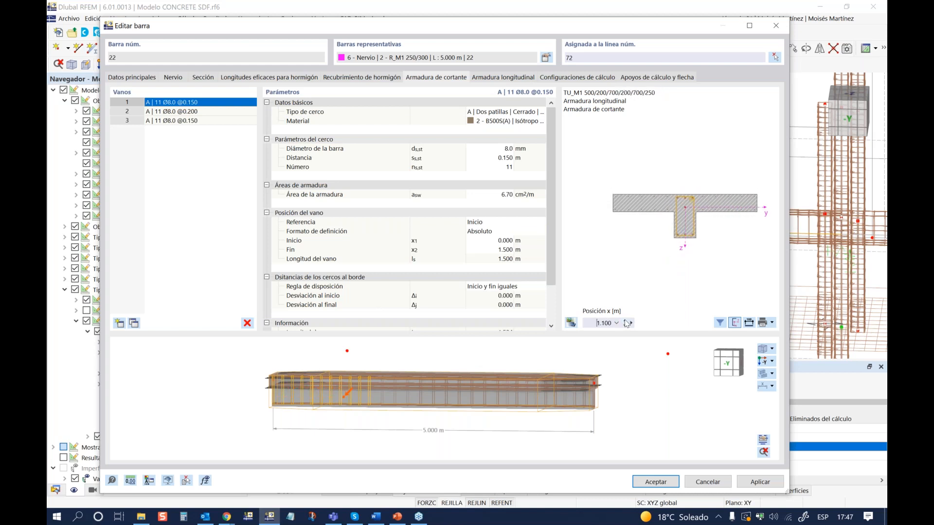
left_click(625, 326)
left_click(625, 325)
left_click(625, 325)
left_click(625, 326)
middle_click_drag(480, 387, 482, 385, "ctrl")
Review member 22's longitudinal reinforcement, hide the Armadura de piel elements and inspect the remaining bars in 3D
left_click(501, 77)
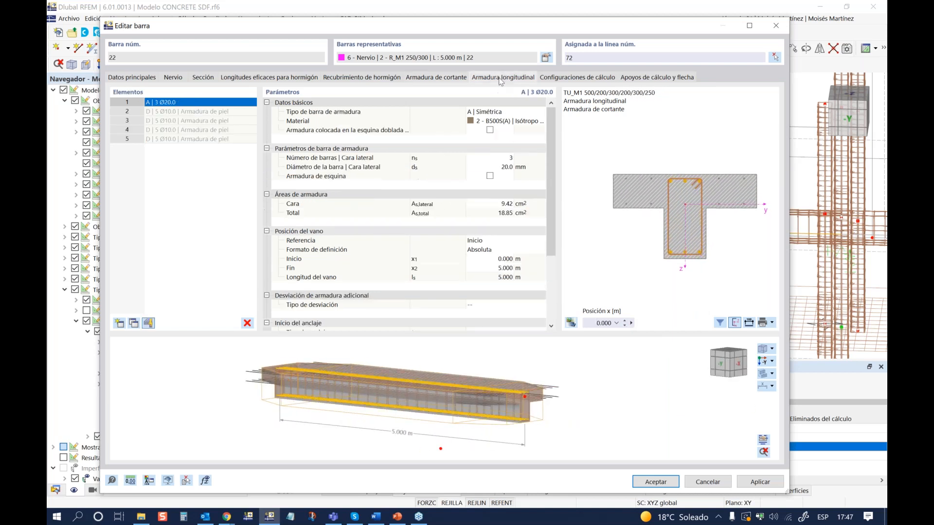
mouse_move(635, 408)
middle_mouse_down("ctrl")
mouse_move(605, 411)
mouse_move(632, 410)
middle_mouse_up("ctrl")
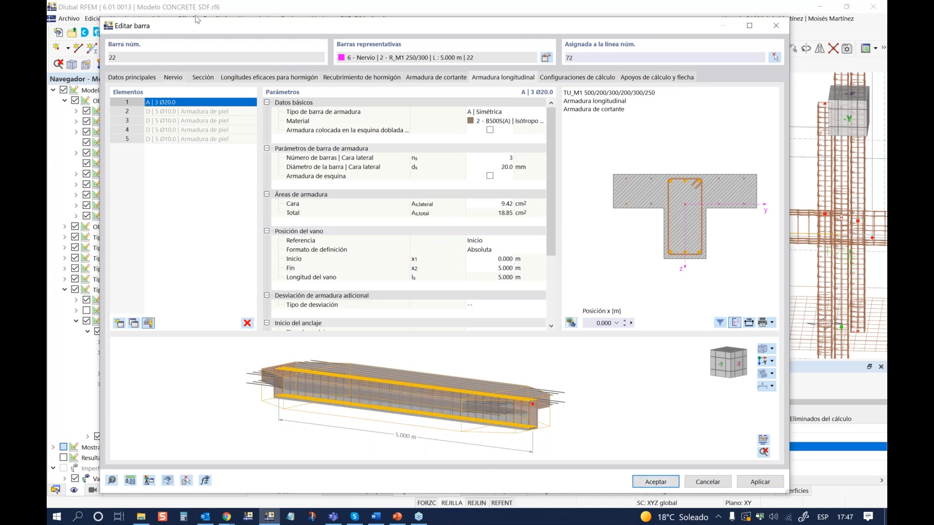
left_click_drag(199, 26, 202, 24)
middle_click_drag(525, 387, 457, 375, "ctrl")
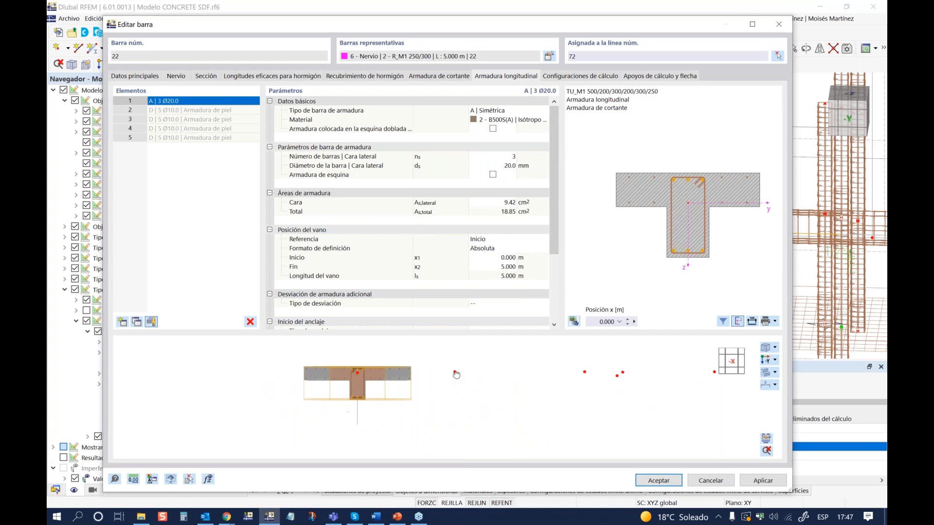
left_click(151, 322)
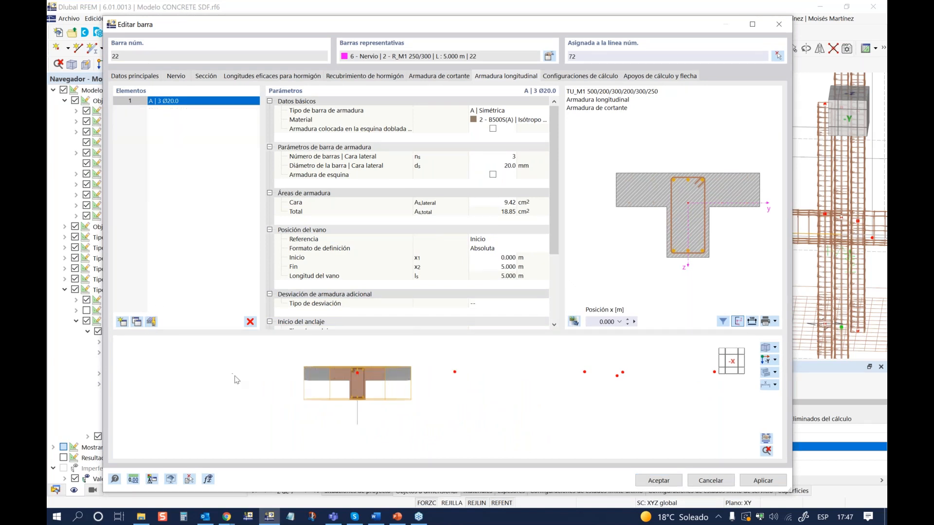
middle_click_drag(236, 381, 288, 395, "ctrl")
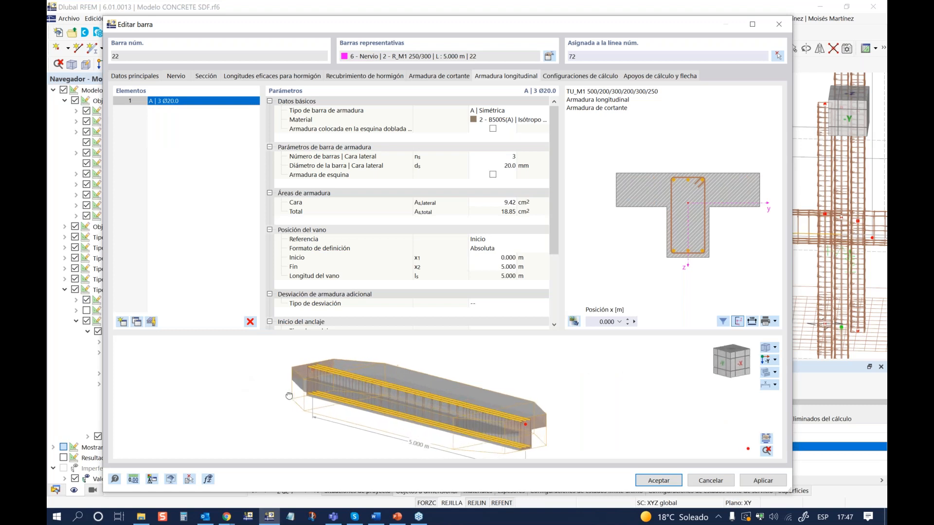
middle_click_drag(548, 405, 279, 411, "ctrl")
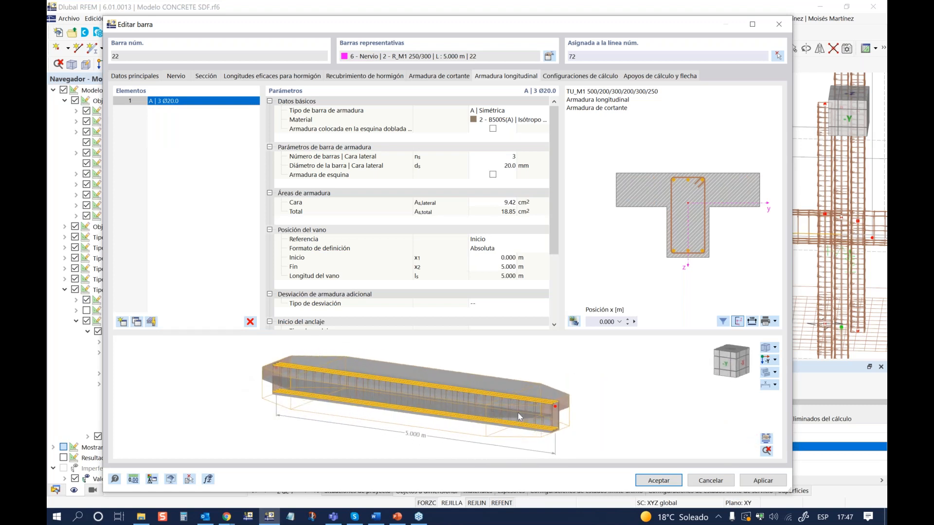
Inspect member 22's longitudinal bars in 3D, show the Armadura de piel elements again and accept the member edits
scroll(566, 412, "up", 1)
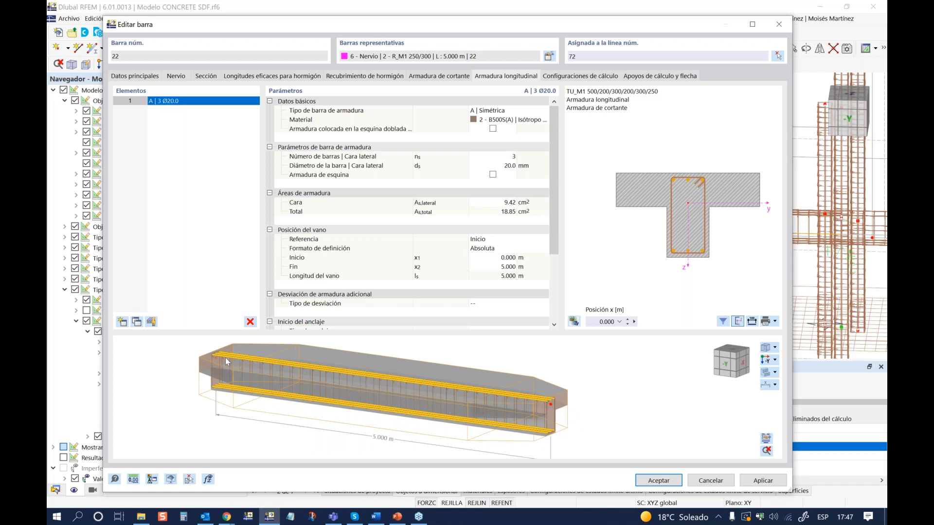
middle_click_drag(333, 397, 403, 415, "ctrl")
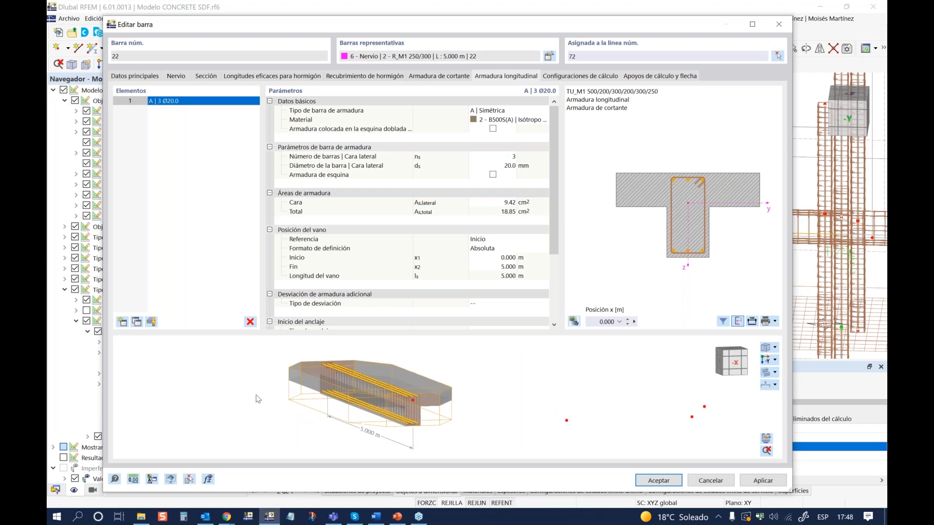
left_click(152, 323)
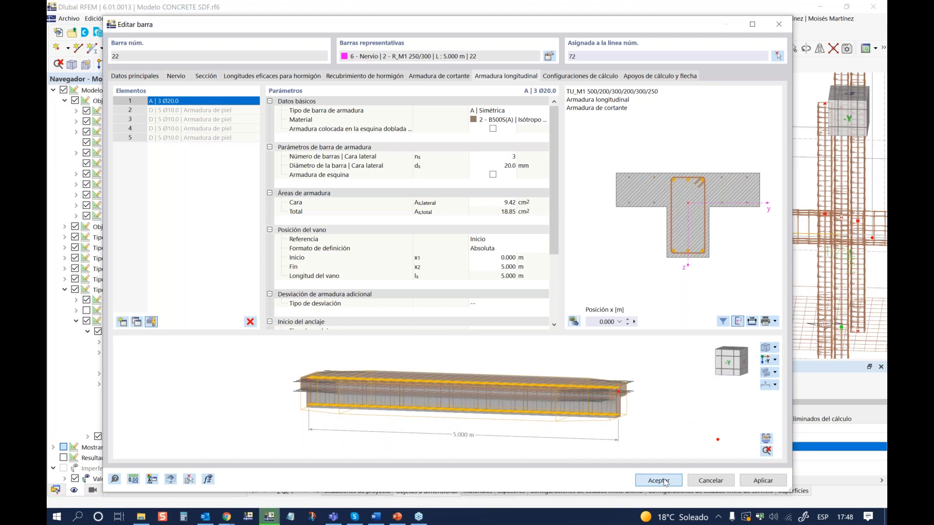
left_click(658, 481)
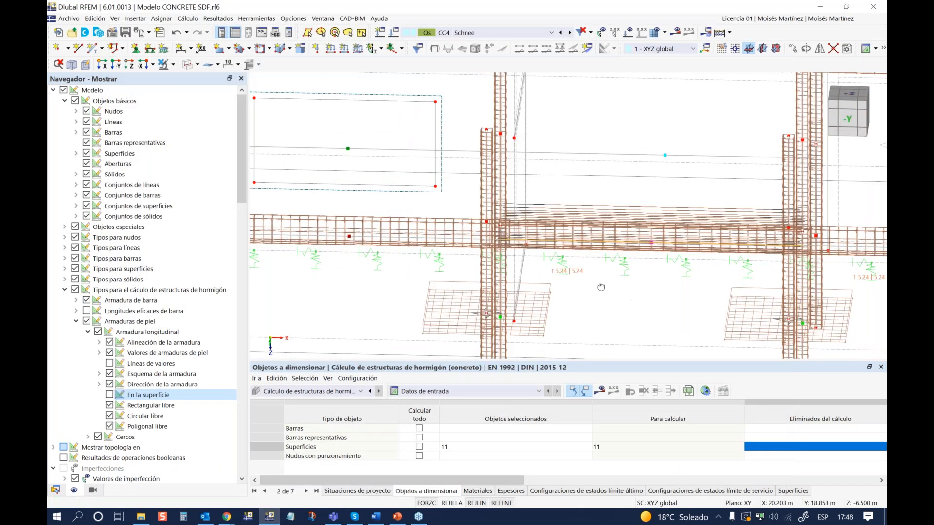
Examine the building's beam and column cages and the local slab reinforcement over the columns in perspective and from the side
middle_click_drag(607, 276, 645, 239, "ctrl")
middle_click_drag(652, 273, 615, 272, "ctrl")
scroll(613, 302, "down", 4)
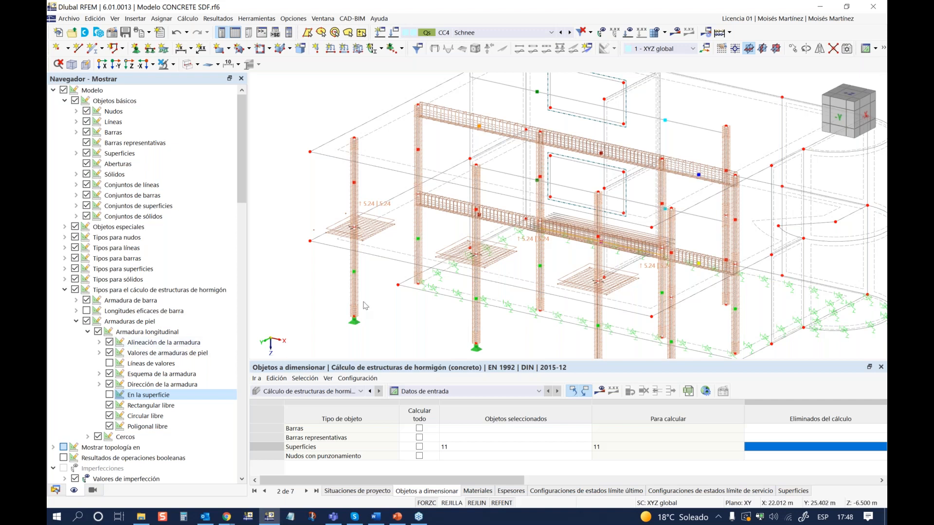
middle_click_drag(357, 279, 504, 289, "ctrl")
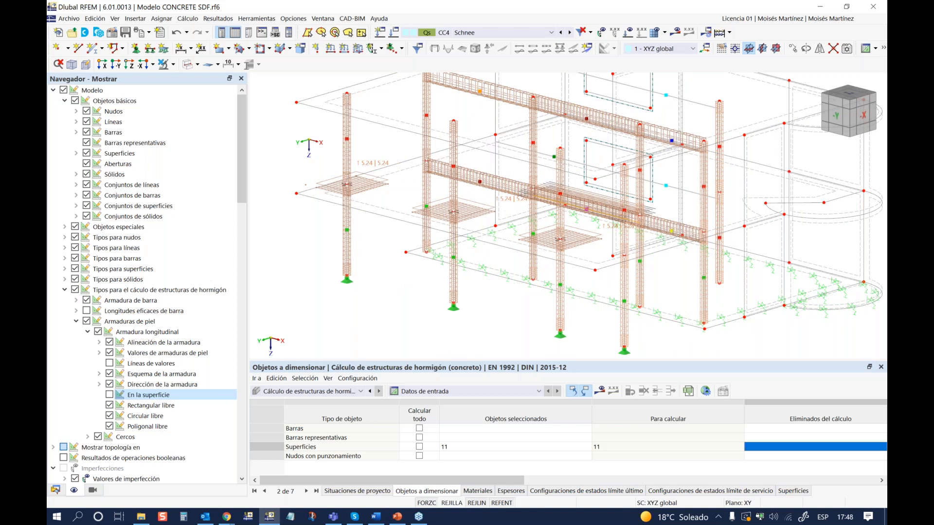
middle_click_drag(399, 283, 377, 270)
middle_click_drag(435, 276, 374, 259, "ctrl")
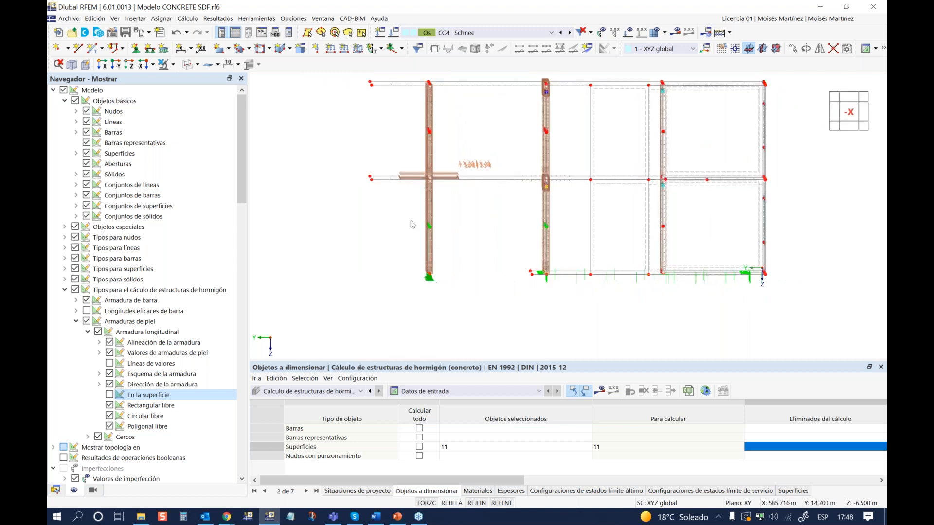
scroll(412, 223, "up", 3)
middle_click_drag(434, 222, 439, 286)
middle_click_drag(439, 286, 431, 203, "ctrl")
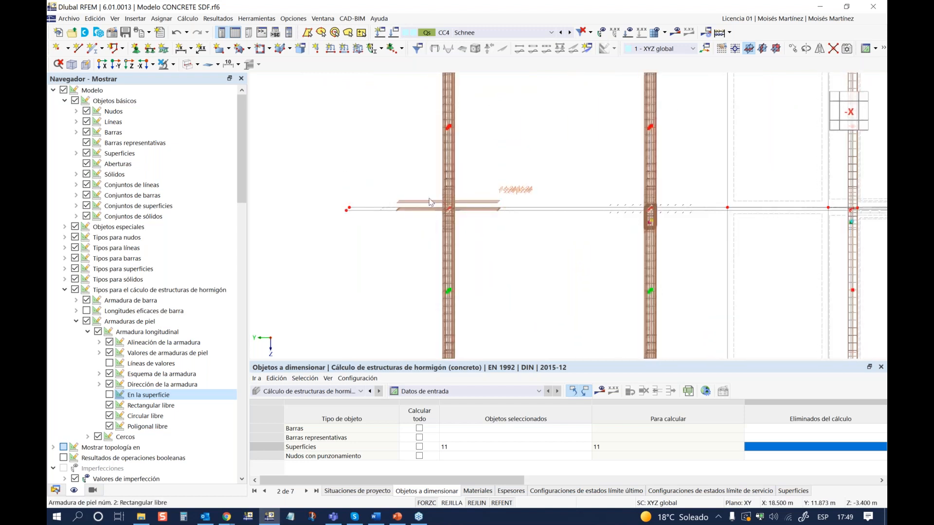
Open nodes 27-30 at the column heads for editing and activate punching design (Cálculo de punzonamiento) for them
middle_click_drag(401, 236, 475, 234, "ctrl")
right_click(475, 234)
mouse_move(669, 248)
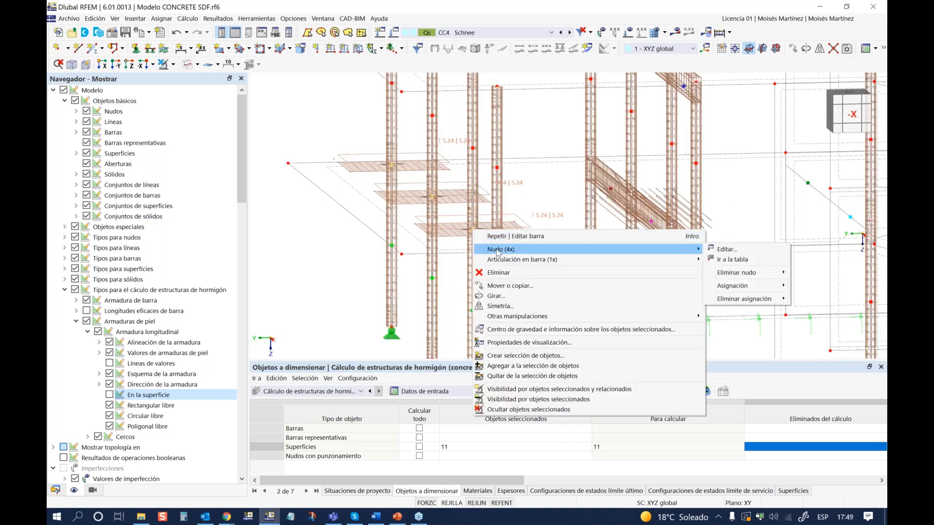
left_click(726, 249)
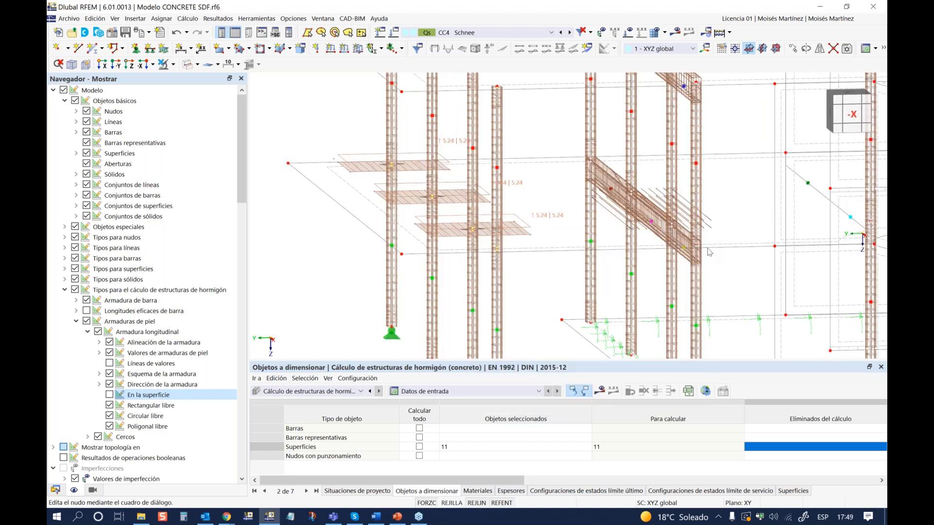
left_click(251, 372)
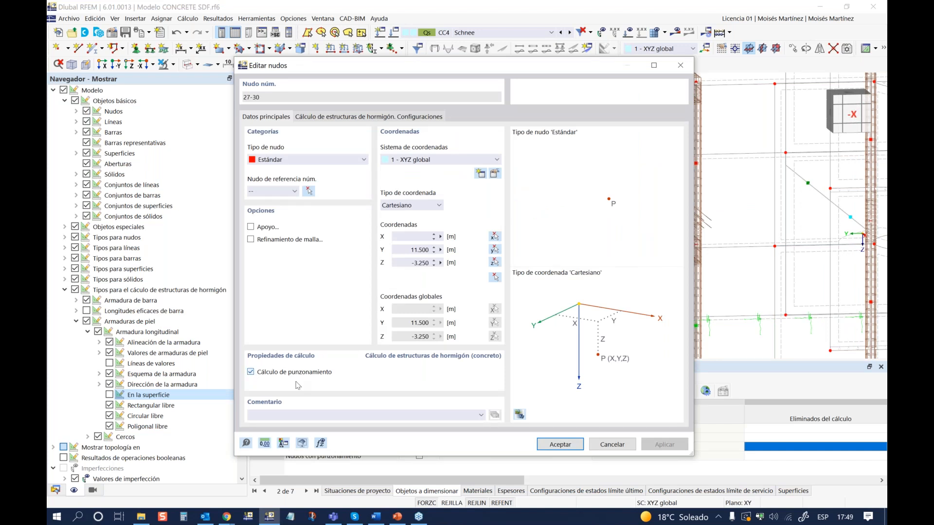
left_click(251, 373)
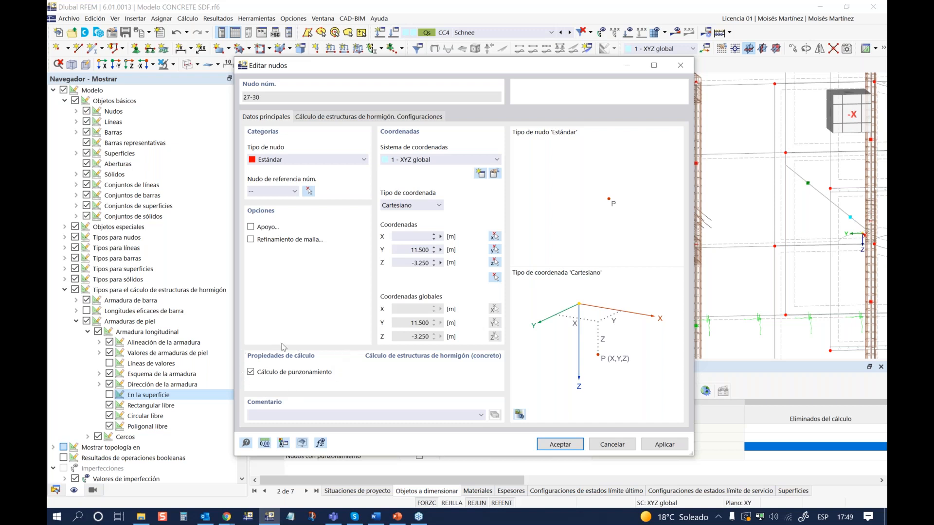
Assign nodes 27-30 a new circular mesh refinement with a 1 m radius and accept the node settings
left_click(251, 240)
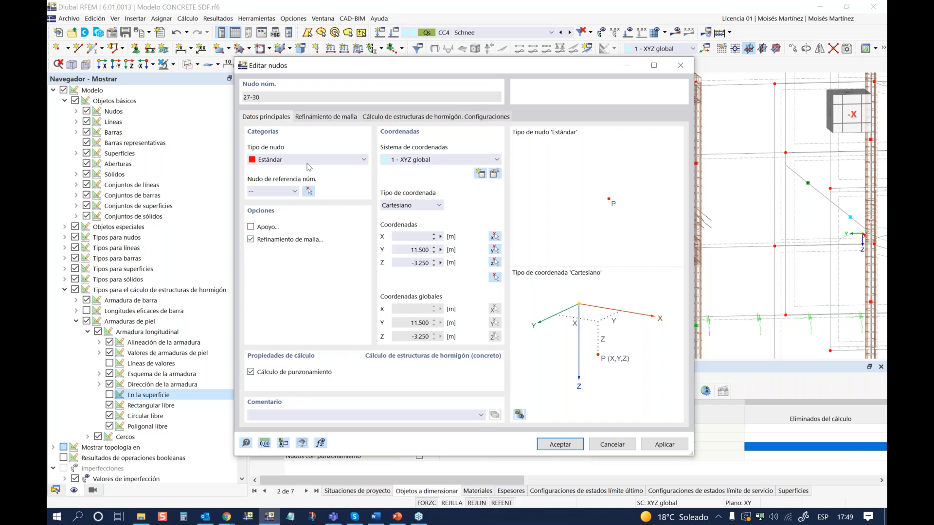
left_click(346, 117)
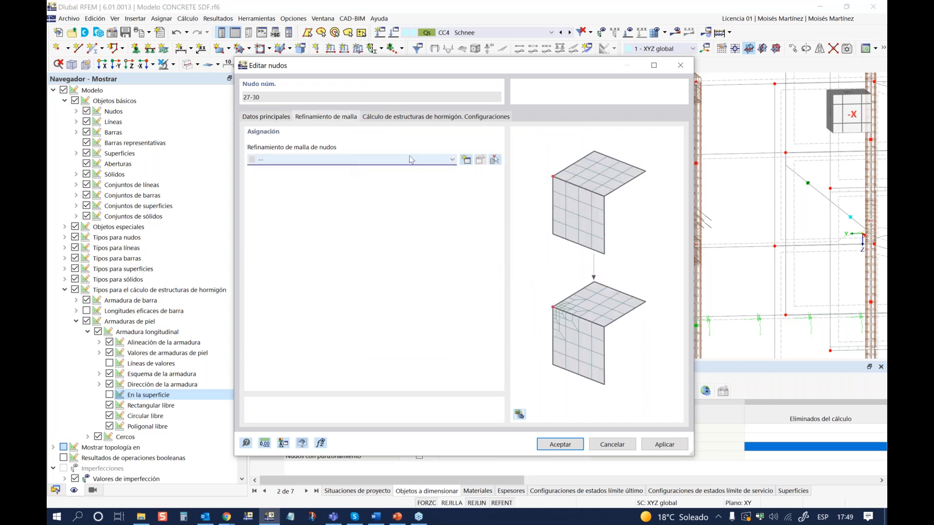
left_click(452, 160)
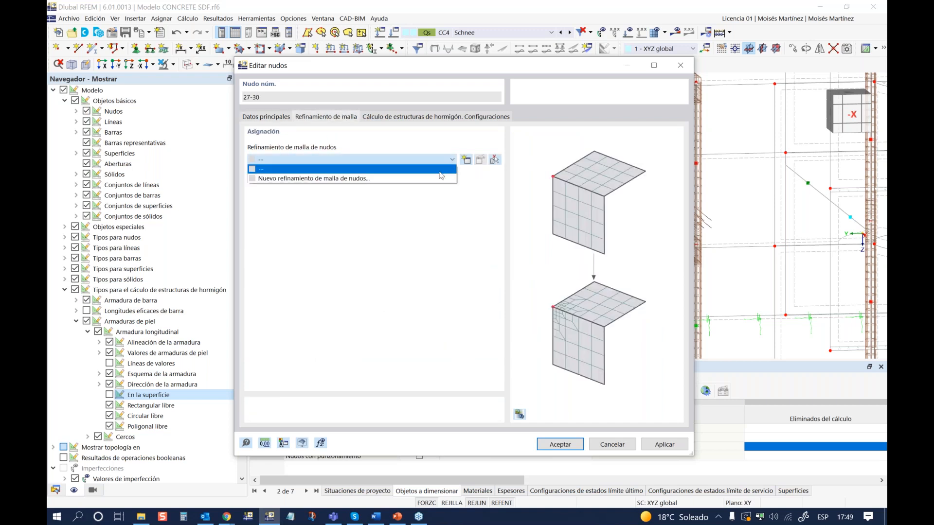
left_click(439, 178)
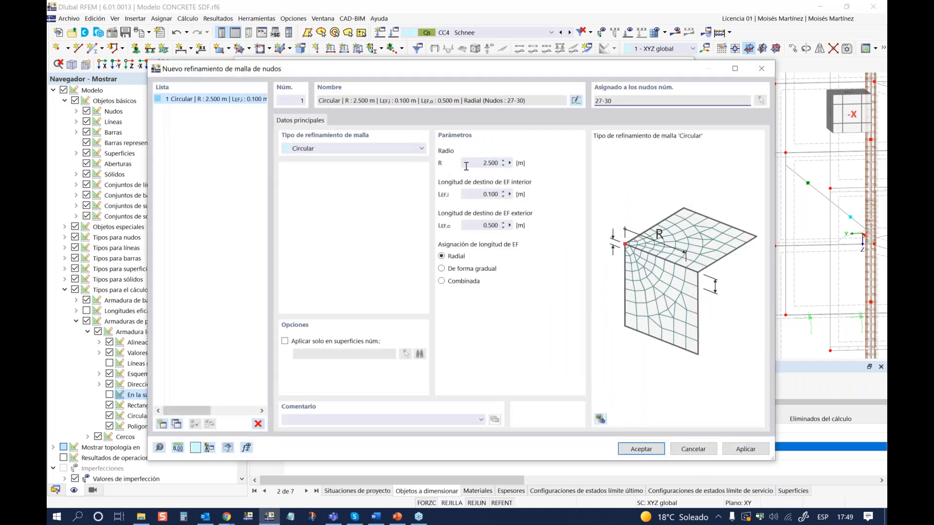
left_click(473, 161)
type("1")
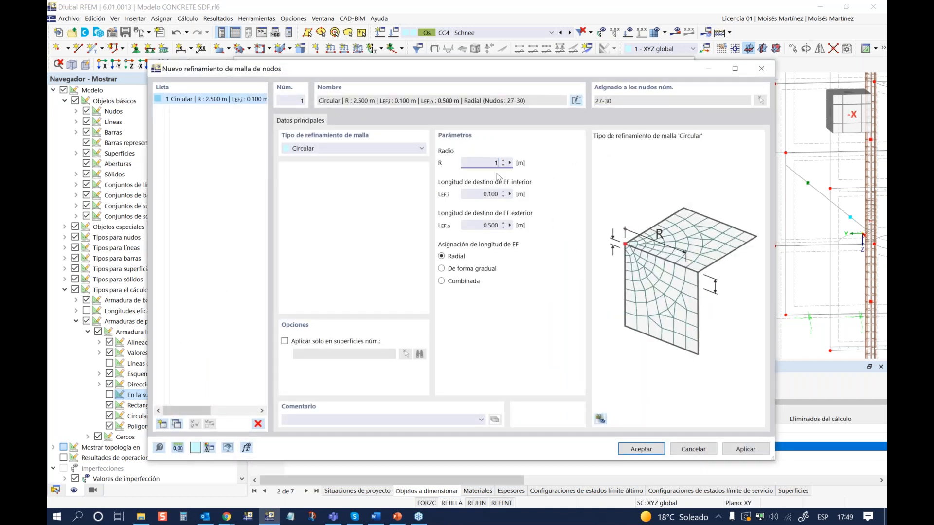
left_click(634, 449)
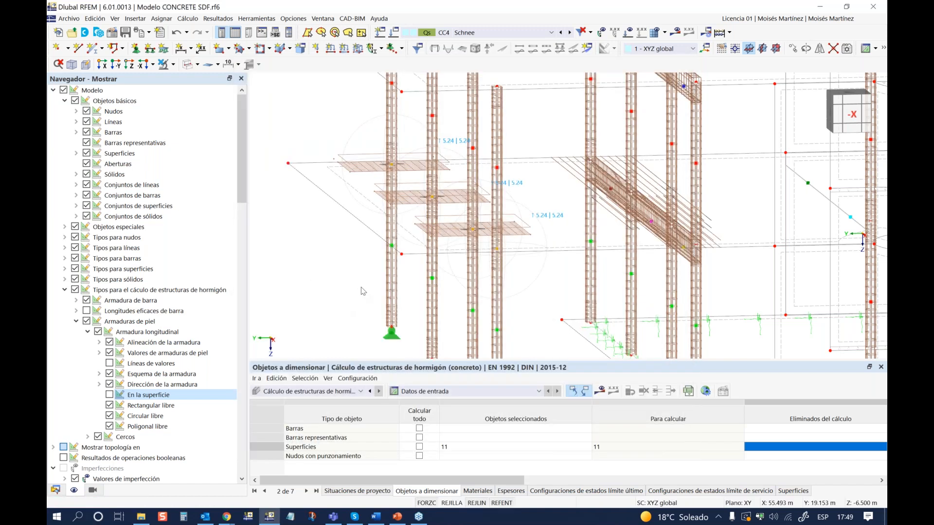
Disable the Barras representativas option in the base data of Modelo CONCRETE SDF
middle_click_drag(359, 287, 361, 264, "ctrl")
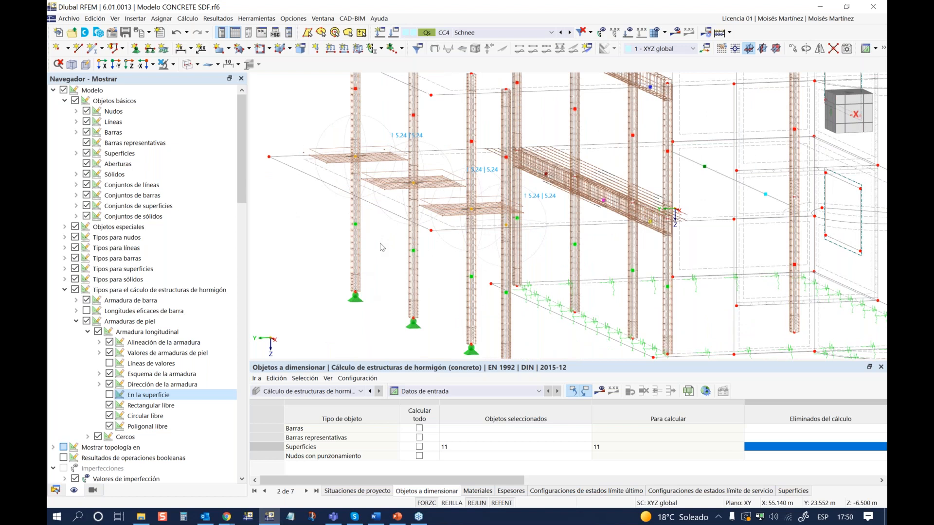
scroll(366, 278, "down", 3)
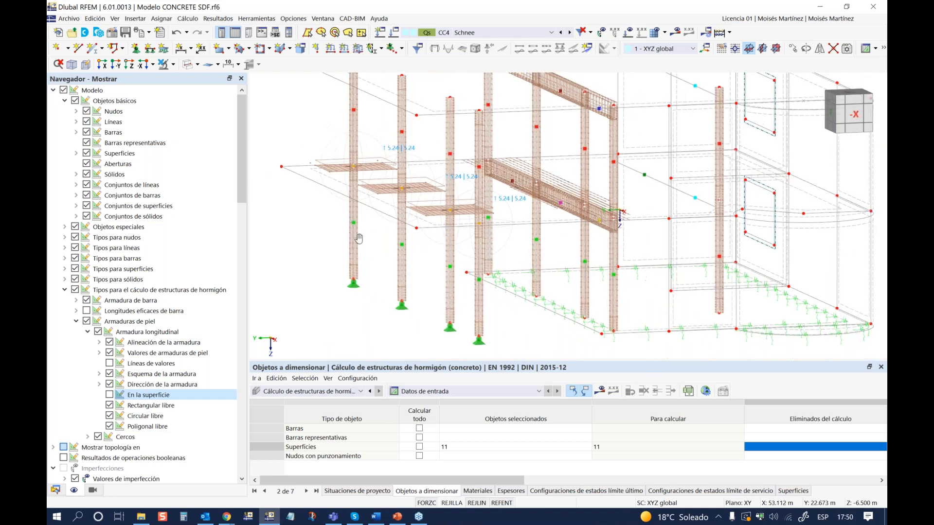
mouse_move(366, 278)
middle_mouse_down("ctrl")
mouse_move(377, 274)
mouse_move(368, 271)
middle_mouse_up("ctrl")
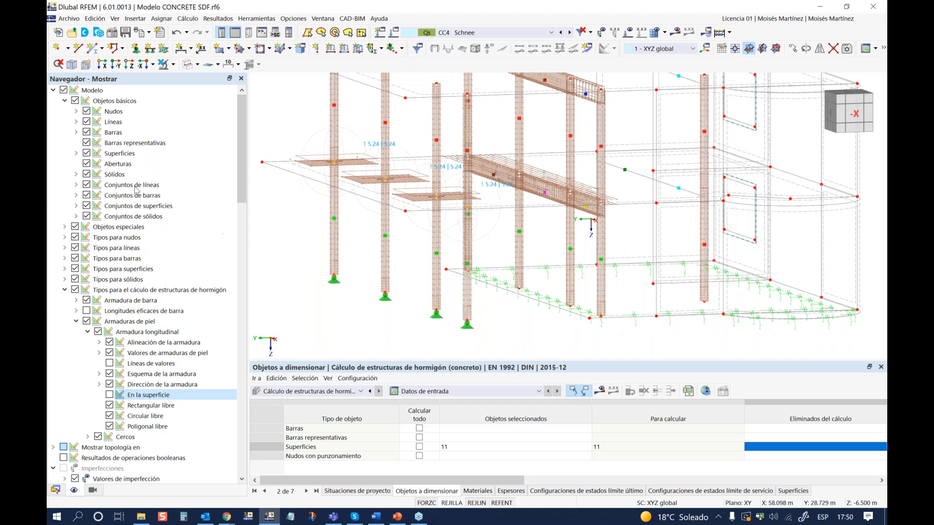
left_click(56, 490)
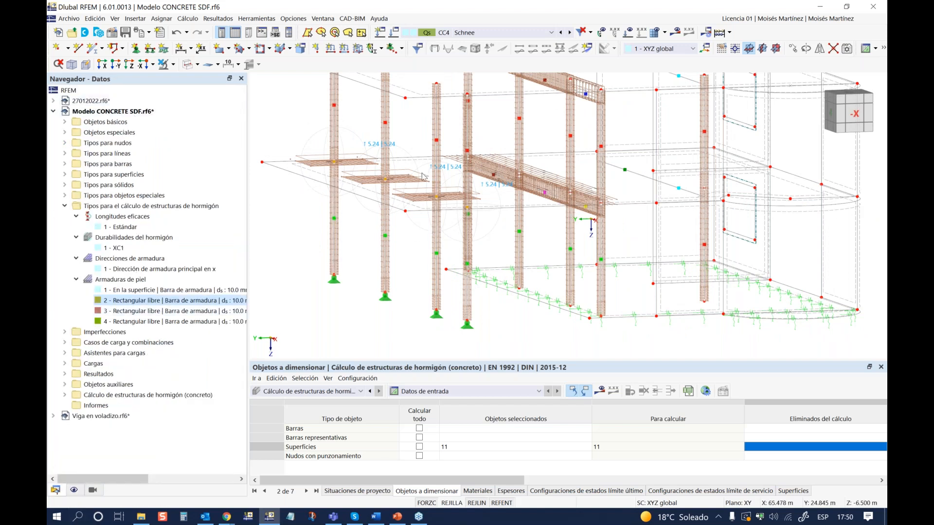
mouse_move(561, 266)
middle_mouse_down("ctrl")
mouse_move(496, 254)
mouse_move(467, 264)
mouse_move(569, 270)
middle_mouse_up("ctrl")
right_click(81, 113)
left_click(122, 122)
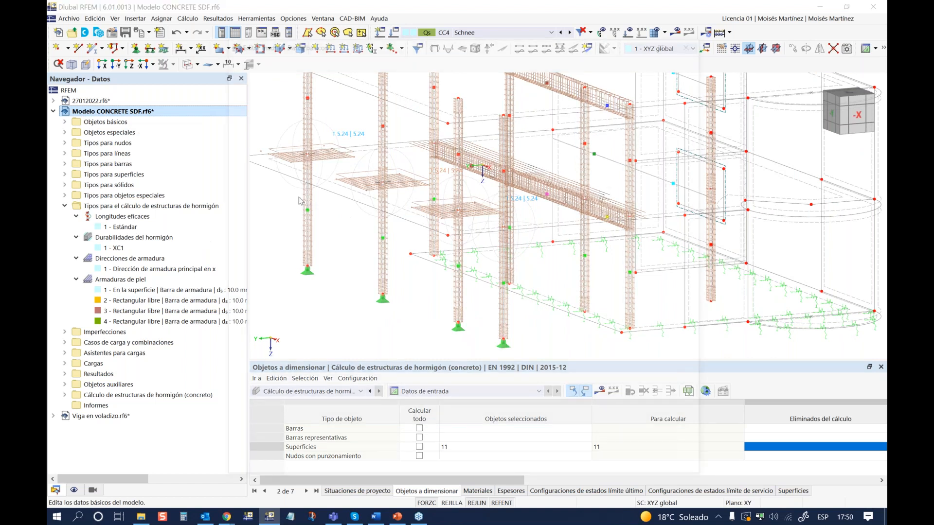
left_click(383, 56)
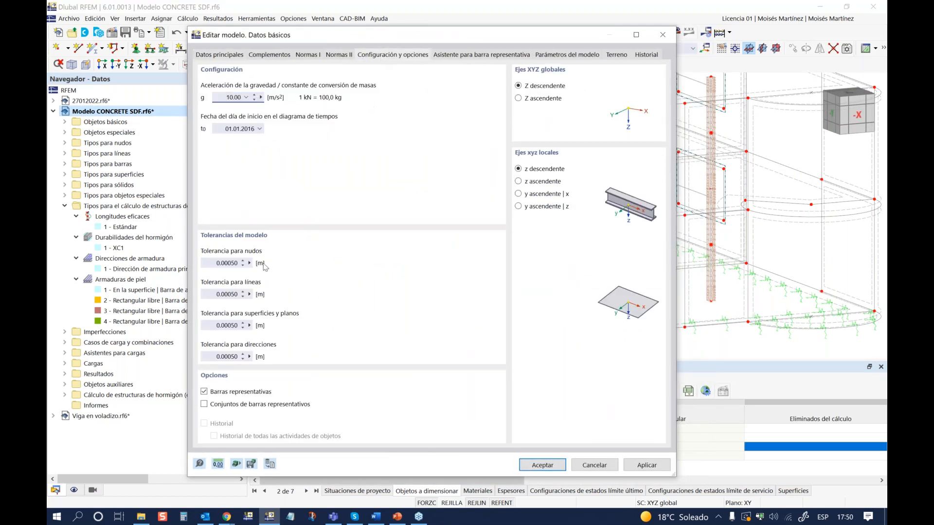
left_click(204, 393)
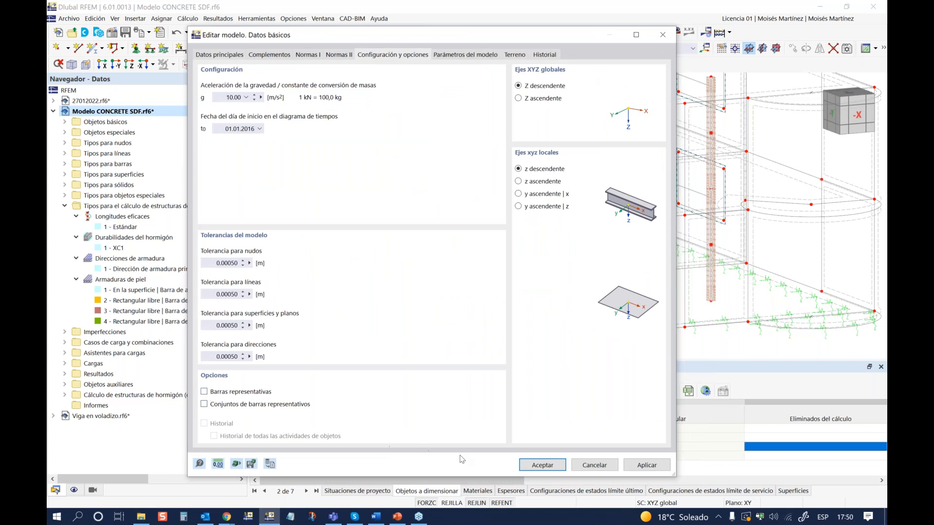
left_click(541, 464)
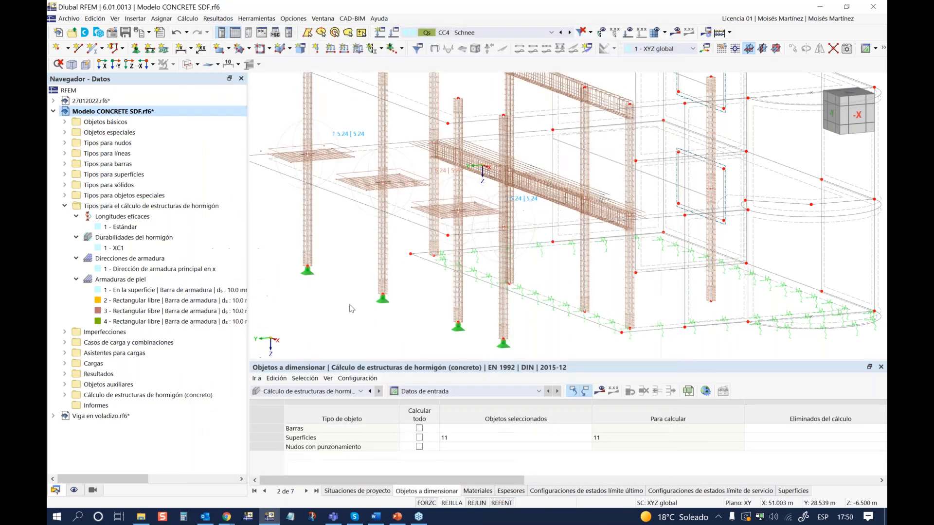
Enable the Barras representativas option again in the base data of Modelo CONCRETE SDF
mouse_move(443, 326)
middle_mouse_down("ctrl")
mouse_move(415, 312)
mouse_move(421, 327)
mouse_move(451, 338)
middle_mouse_up("ctrl")
right_click(100, 113)
left_click(129, 124)
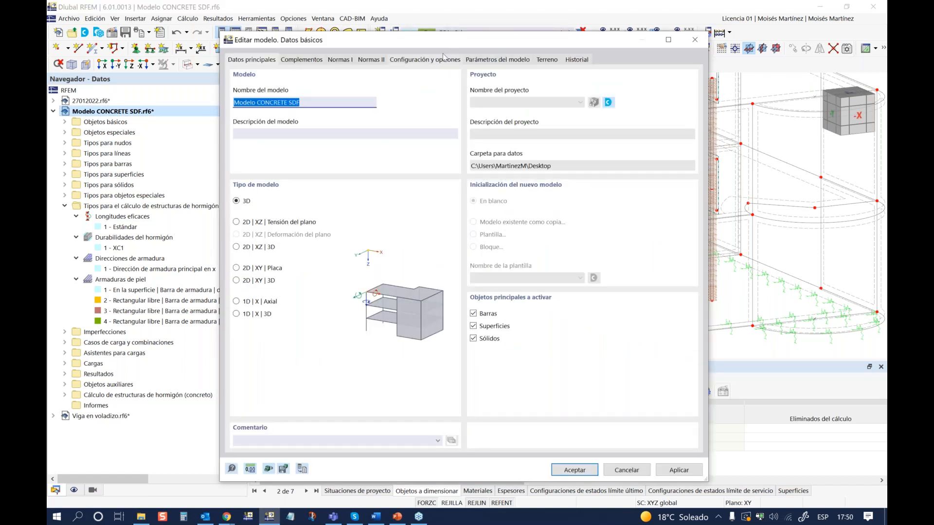
left_click(444, 59)
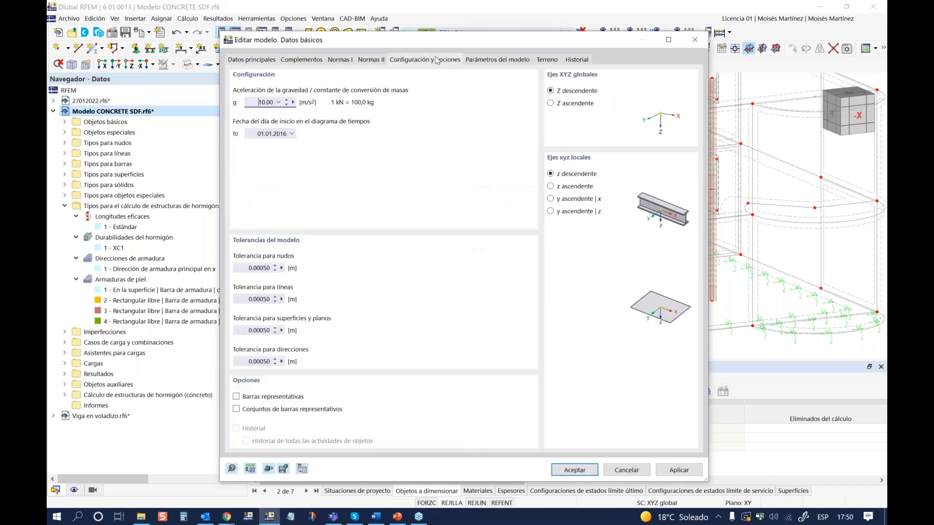
left_click(237, 396)
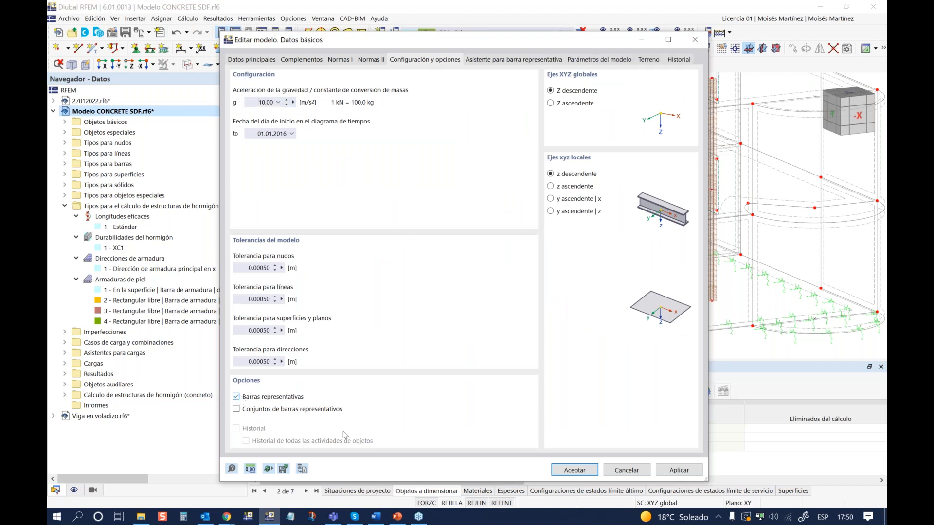
left_click(575, 470)
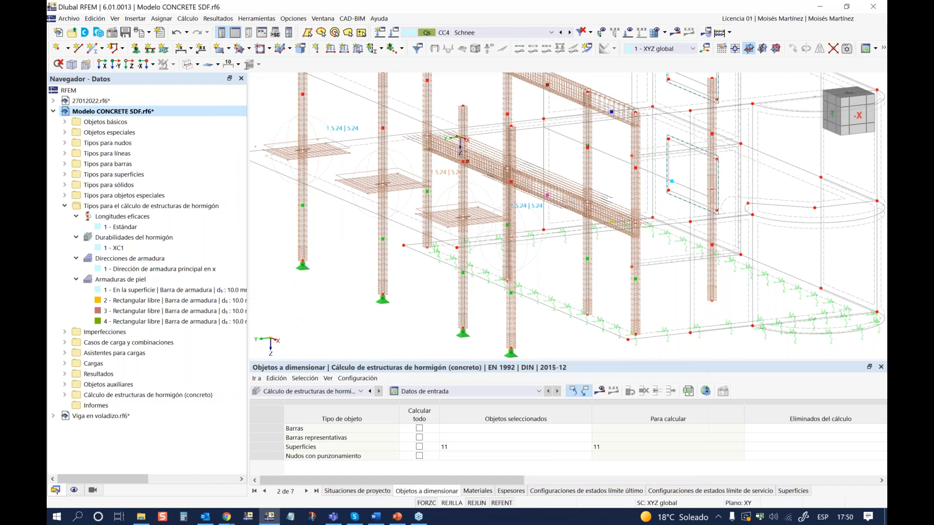
Open the base data of Modelo CONCRETE SDF and try switching the Barras representativas option off and on again
middle_click_drag(362, 314, 370, 297, "ctrl")
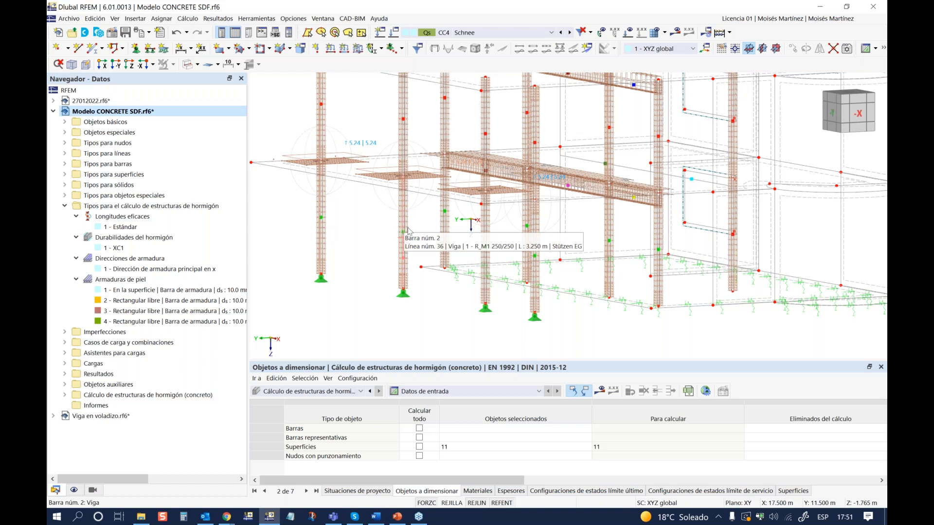
mouse_move(398, 247)
middle_mouse_down("ctrl")
mouse_move(463, 258)
mouse_move(366, 306)
mouse_move(384, 292)
mouse_move(403, 248)
middle_mouse_up("ctrl")
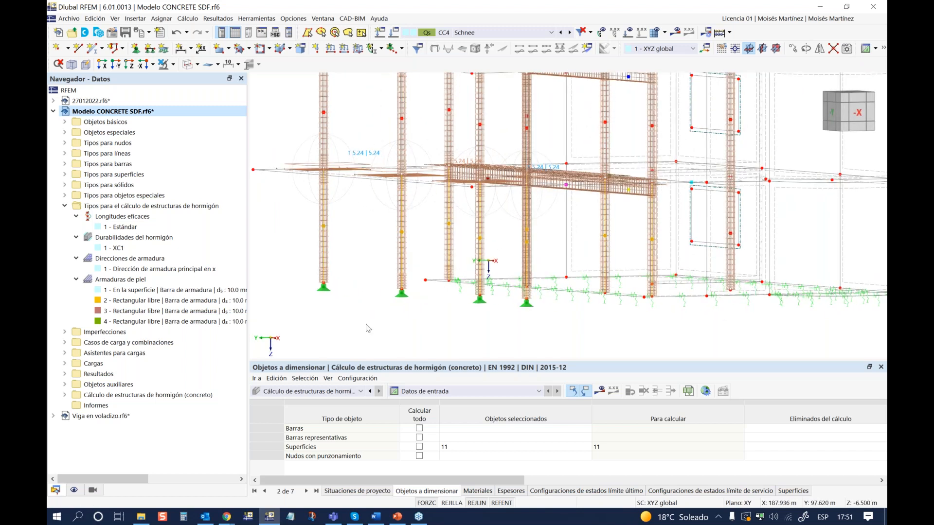
right_click(126, 112)
left_click(155, 116)
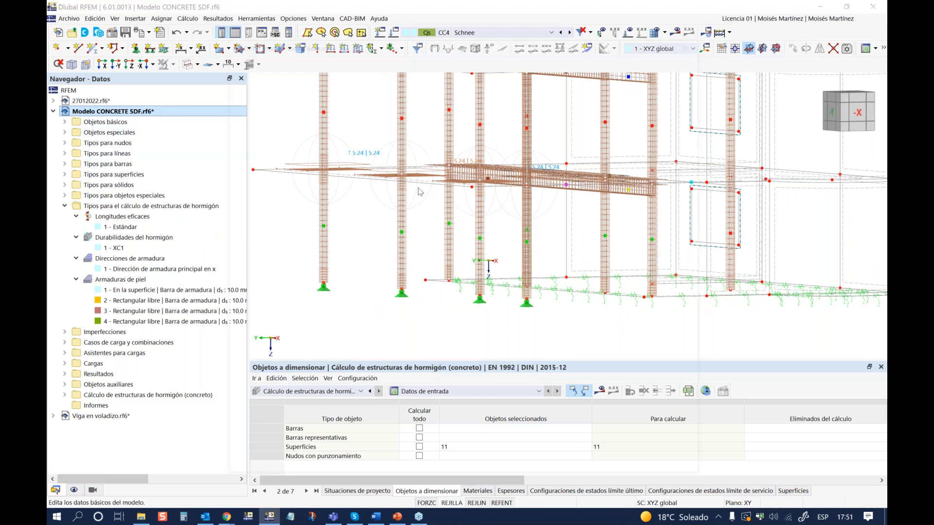
left_click(421, 61)
left_click(236, 396)
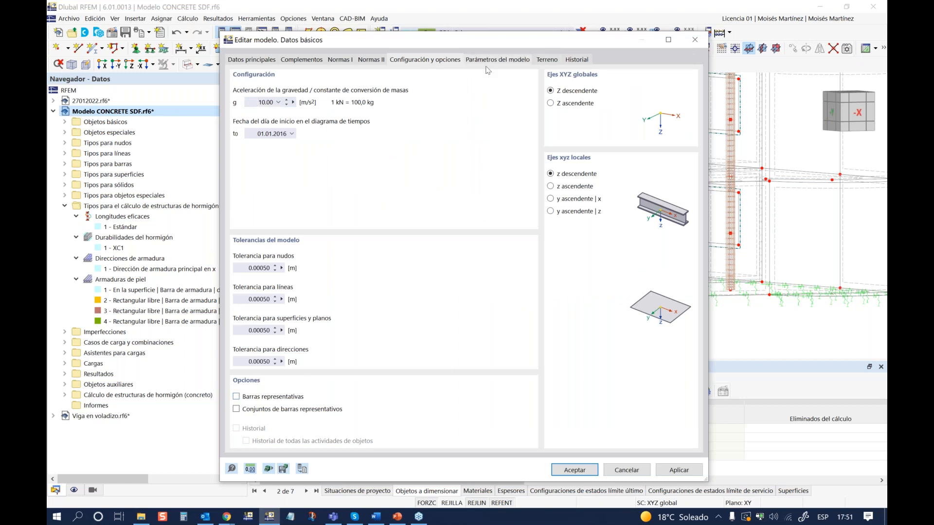
left_click(236, 397)
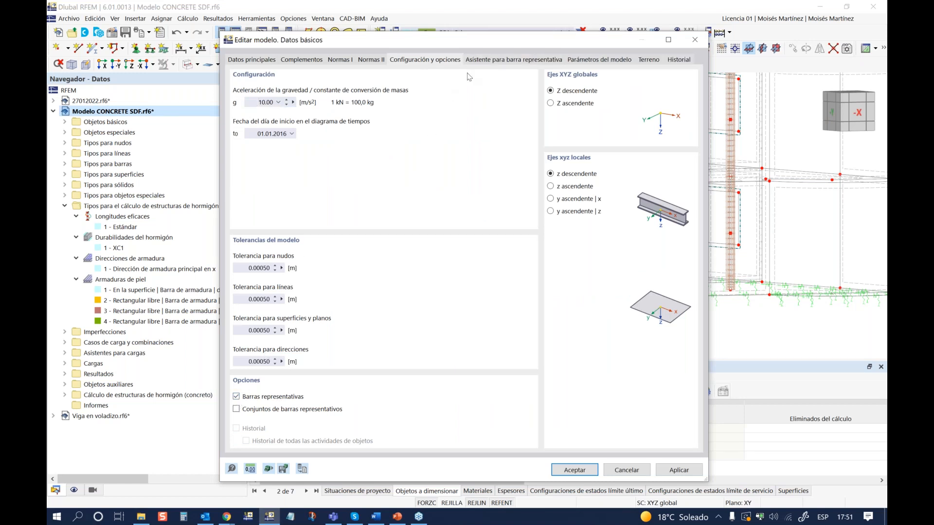
Try including Excentricidades and Apoyos en barra in the representative member wizard, inspect its concrete design properties, and cancel the base data changes
left_click(487, 59)
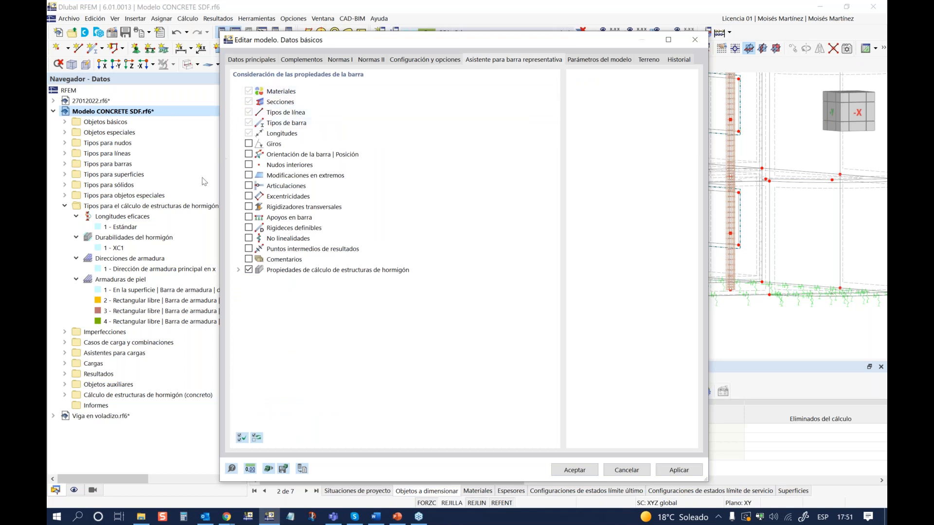
left_click(249, 196)
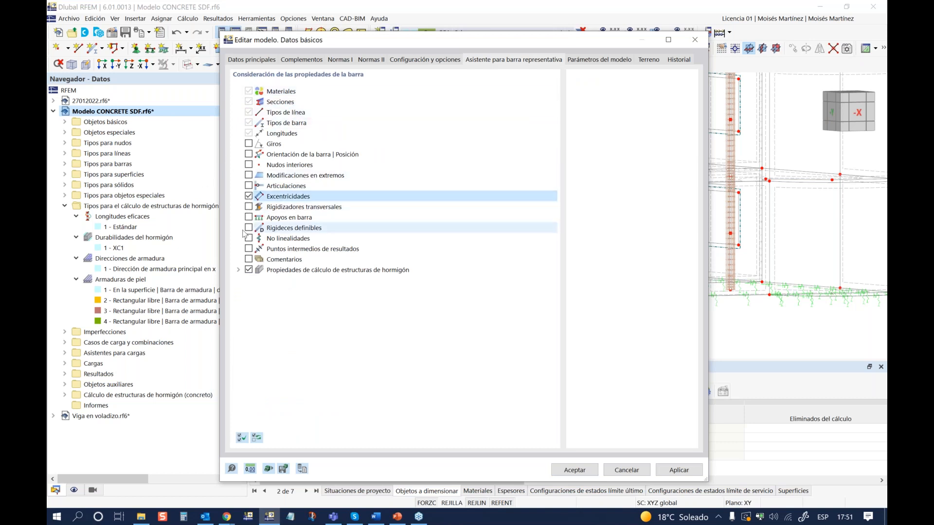
left_click(249, 218)
left_click(249, 217)
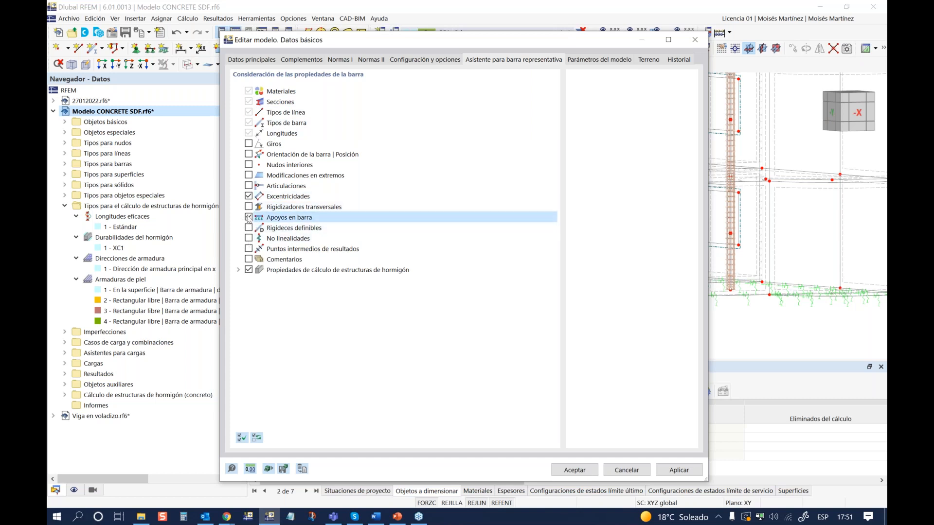
left_click(249, 196)
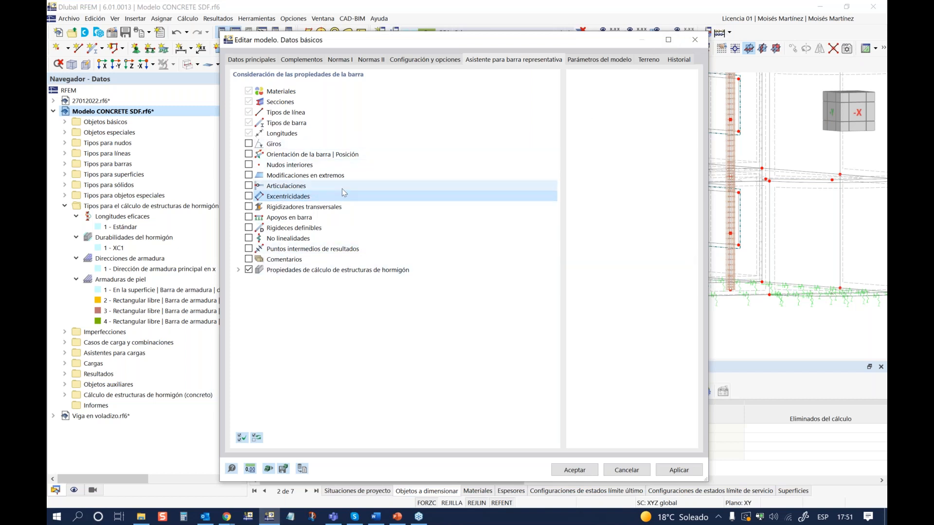
left_click(238, 270)
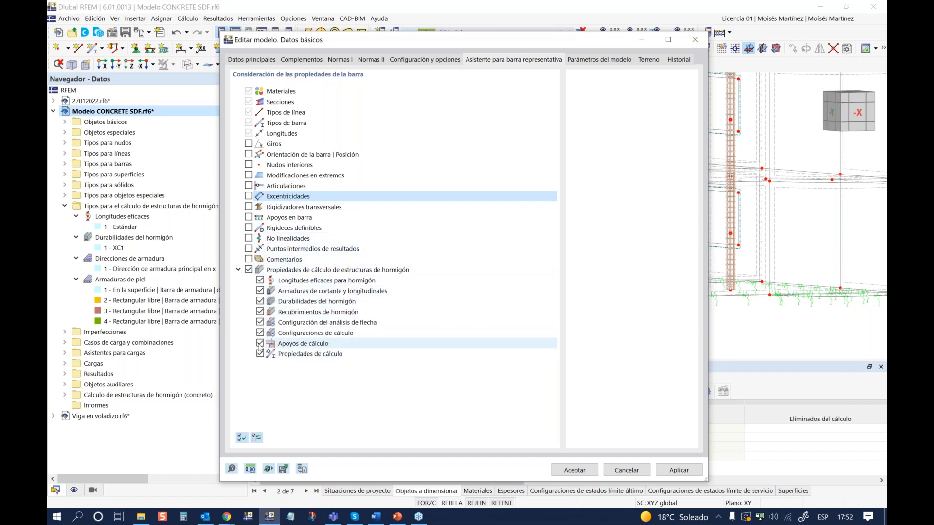
left_click(626, 470)
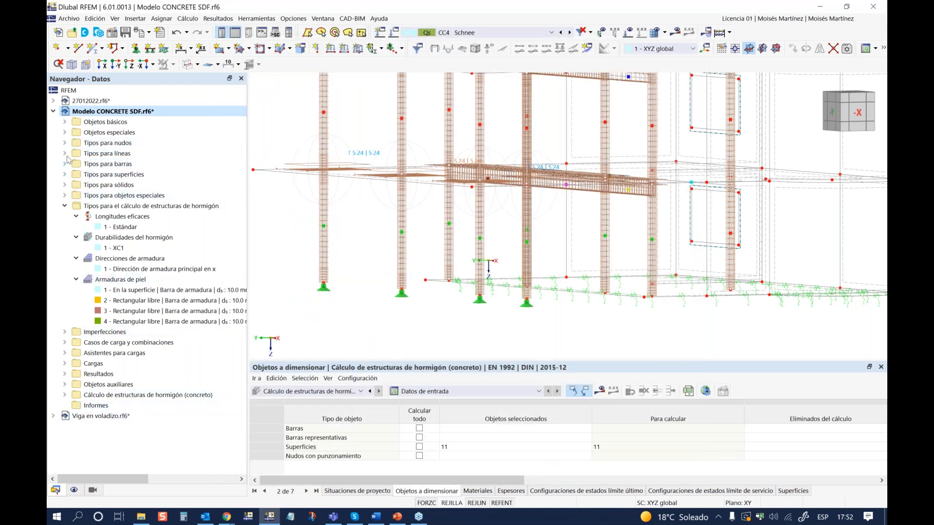
List the representative members among the model's basic objects and widen the navigator to show their full descriptions
left_click(65, 164)
left_click(64, 164)
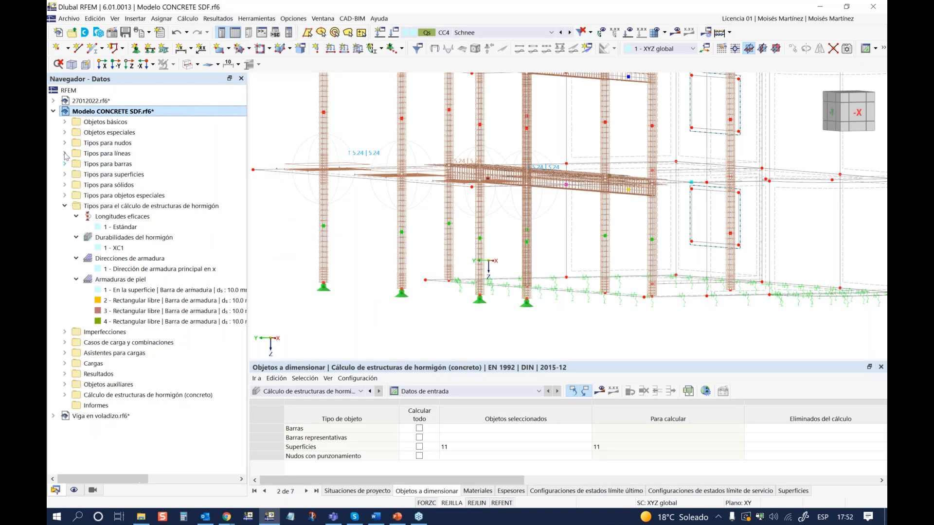
left_click(65, 123)
left_click(76, 196)
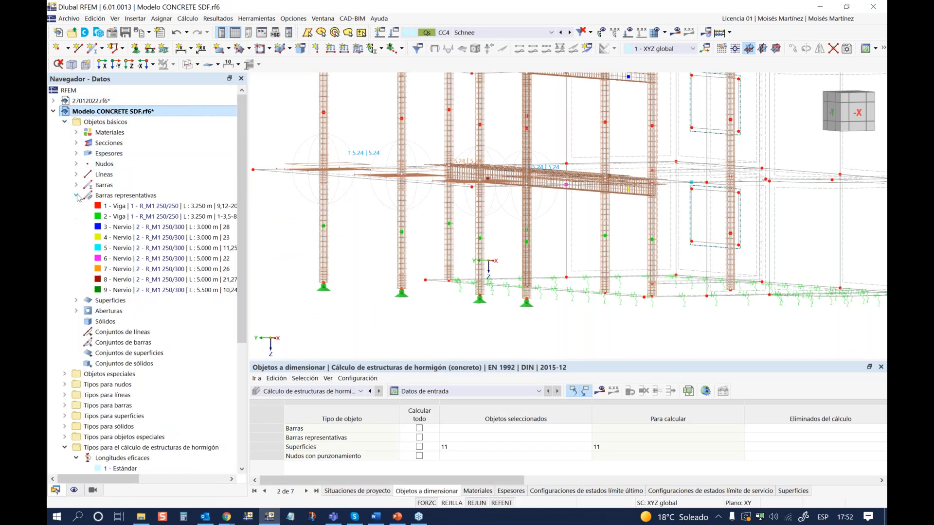
left_click_drag(249, 208, 315, 209)
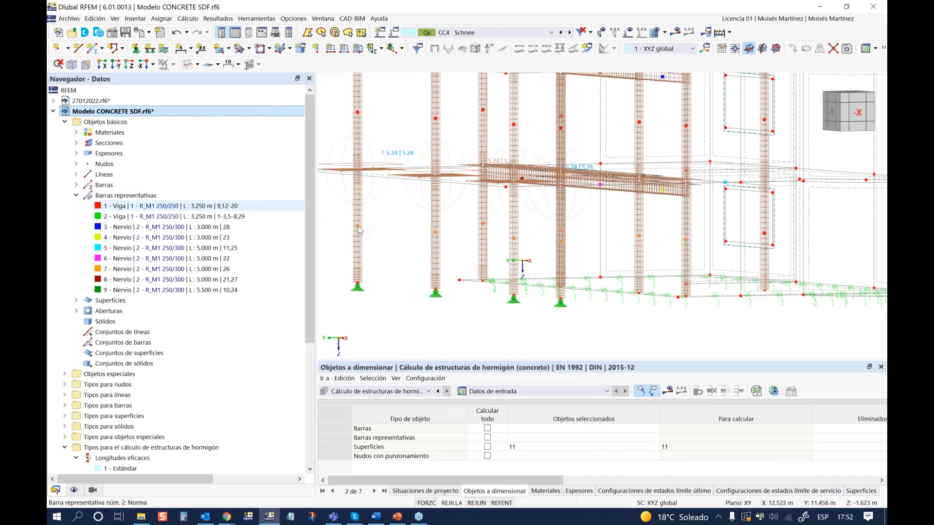
left_click(160, 216)
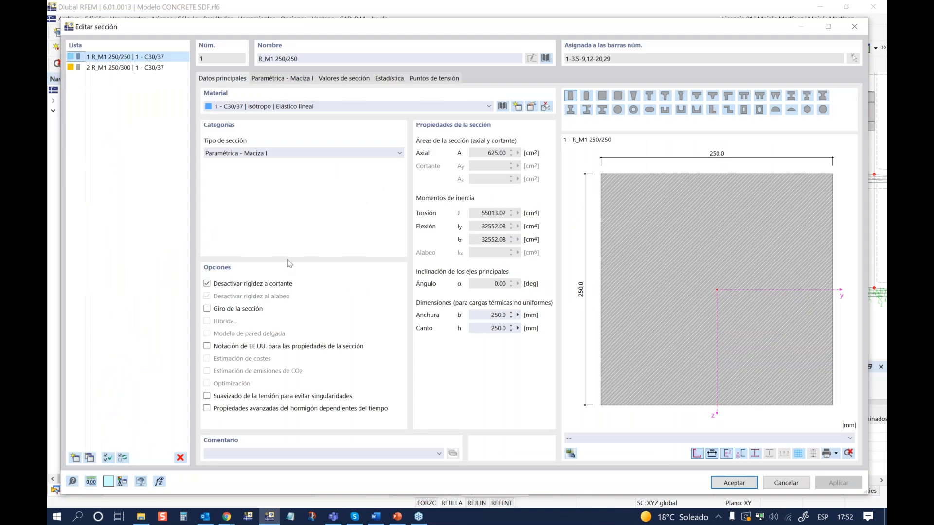
left_click(794, 484)
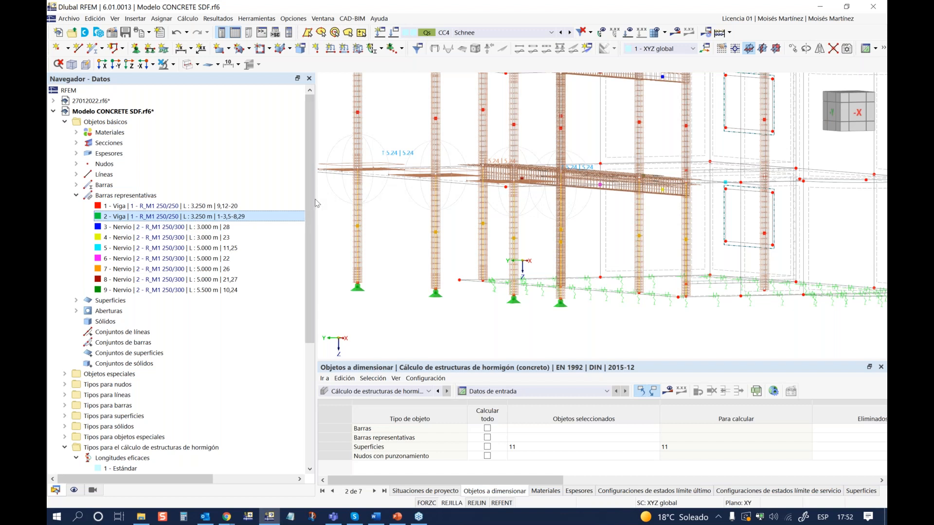
left_click_drag(313, 198, 233, 198)
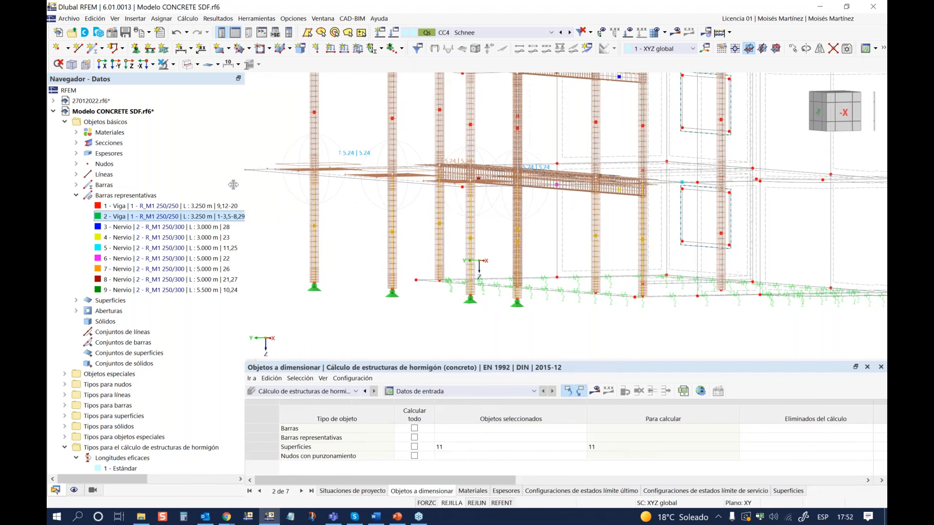
Open representative member 2 of the lower 250/250 columns for editing and show its concrete effective lengths
middle_click_drag(464, 298, 419, 287, "ctrl")
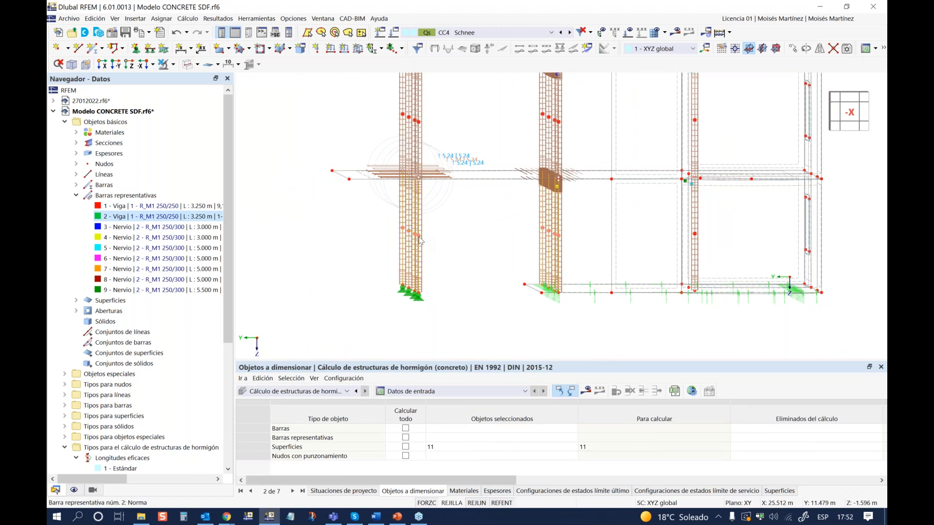
double_click(421, 241)
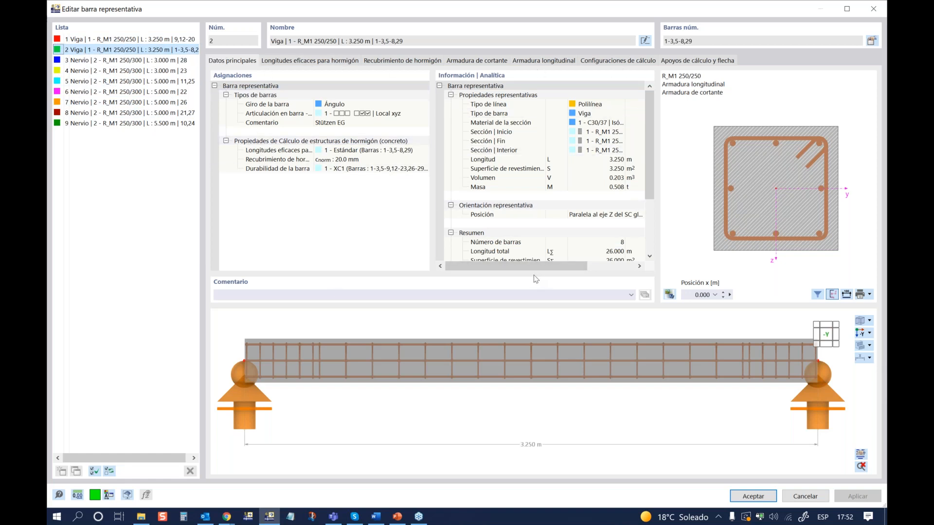
left_click(303, 61)
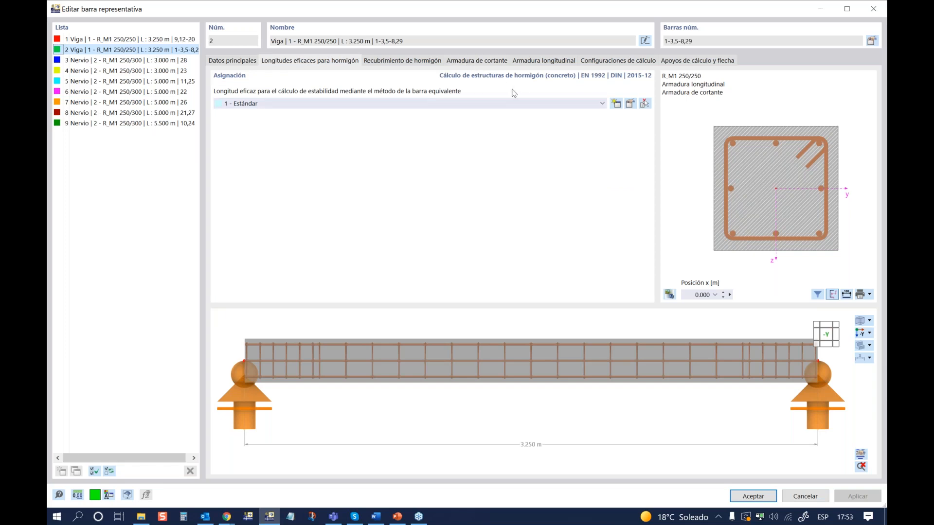
Edit the Estándar effective lengths of representative member 2, choosing 1.000 | Articulado - Articulado for the ky buckling factor, and accept
left_click(603, 103)
left_click(605, 105)
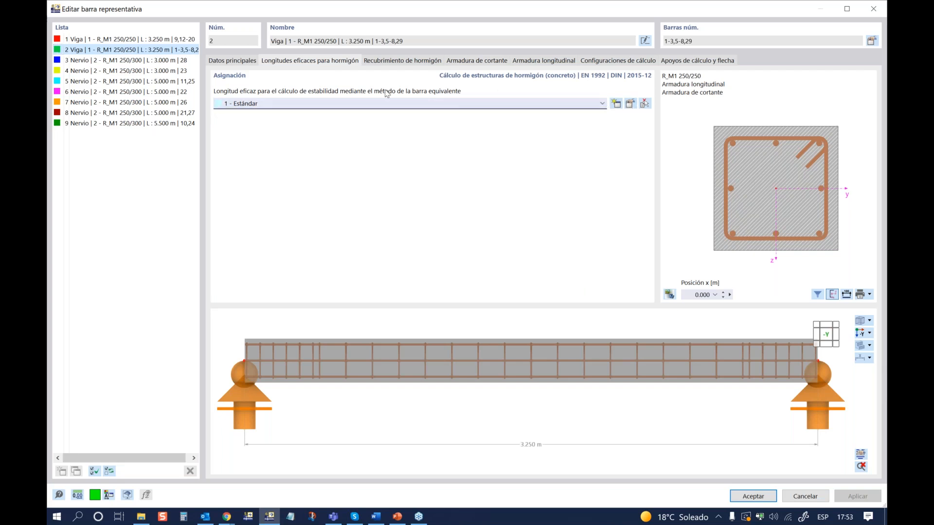
left_click(630, 104)
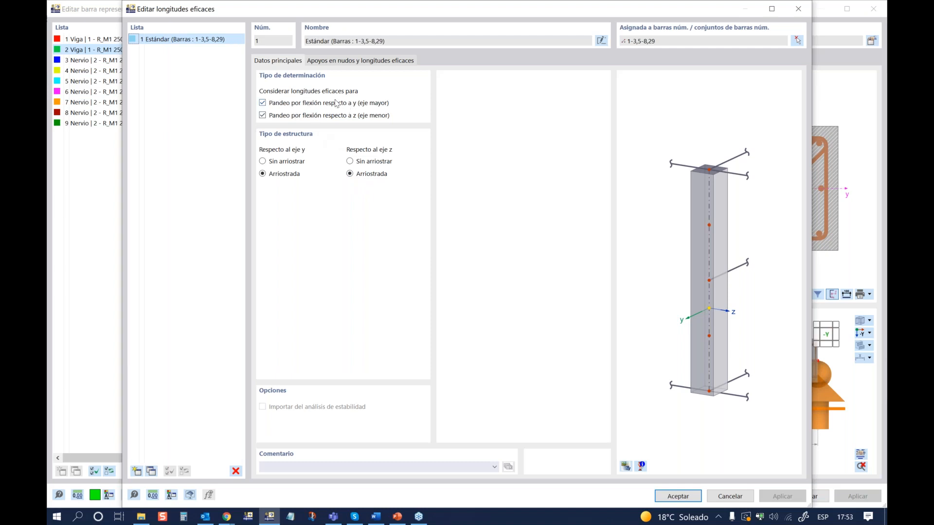
left_click(318, 59)
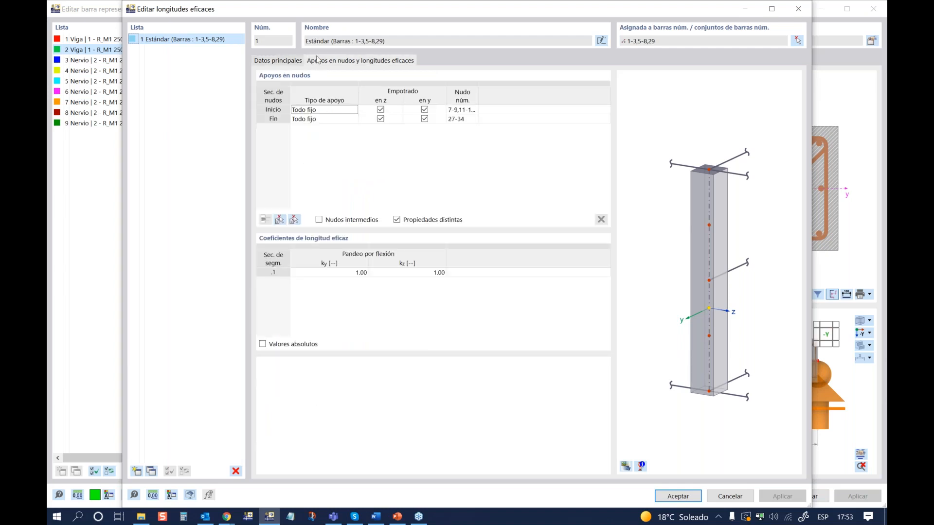
left_click(341, 276)
left_click(364, 273)
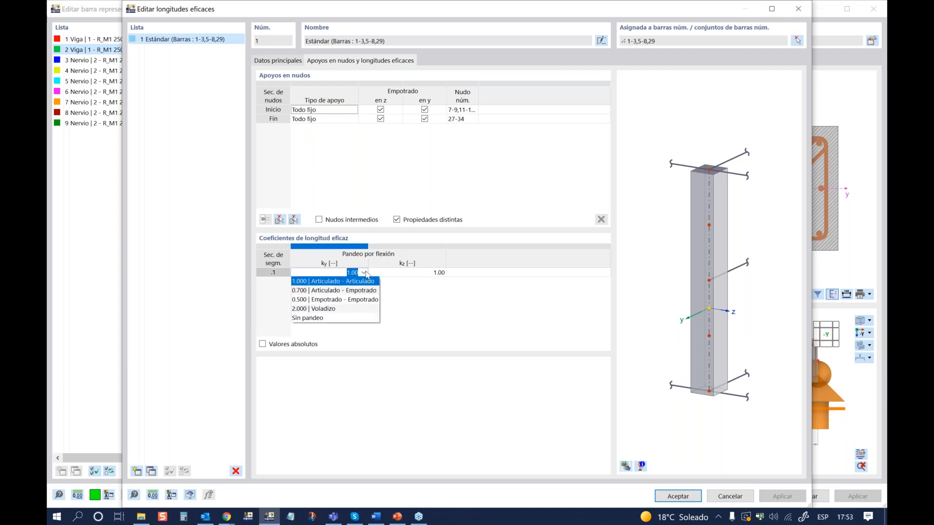
left_click(330, 282)
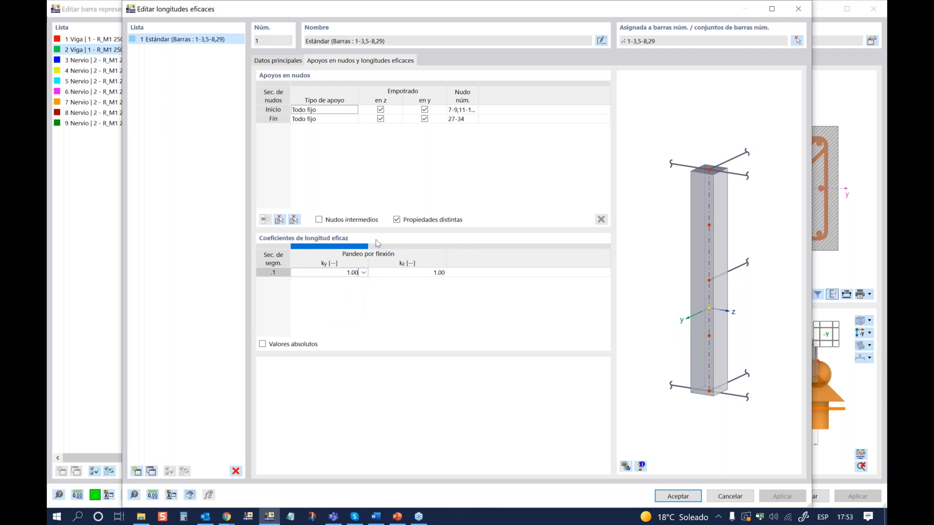
left_click(674, 499)
left_click(673, 497)
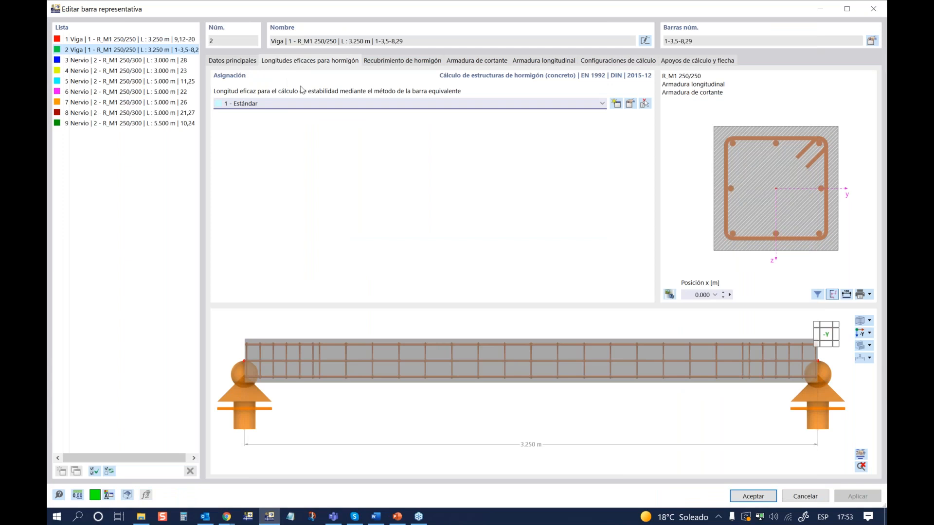
Enable user-defined concrete cover for representative member 2 and set the stirrup bar diameter to 10 mm in all three spans
left_click(383, 61)
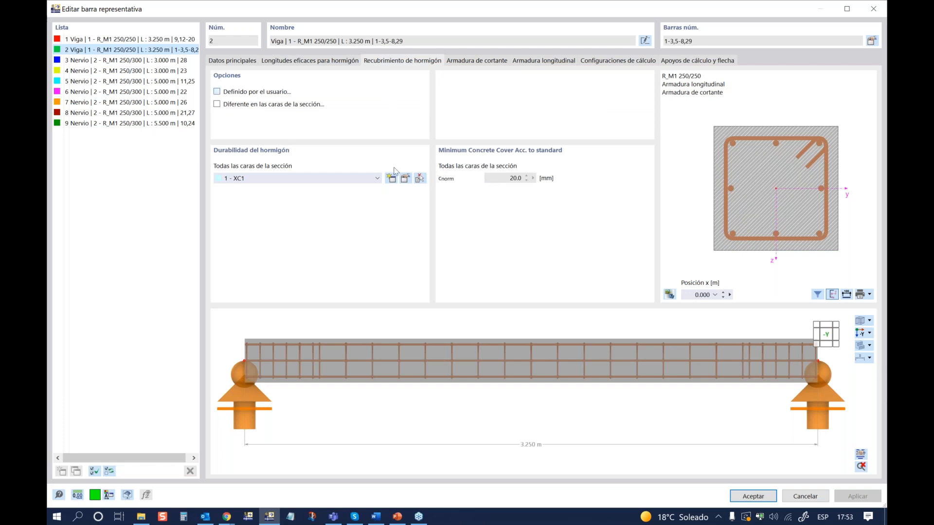
left_click(217, 92)
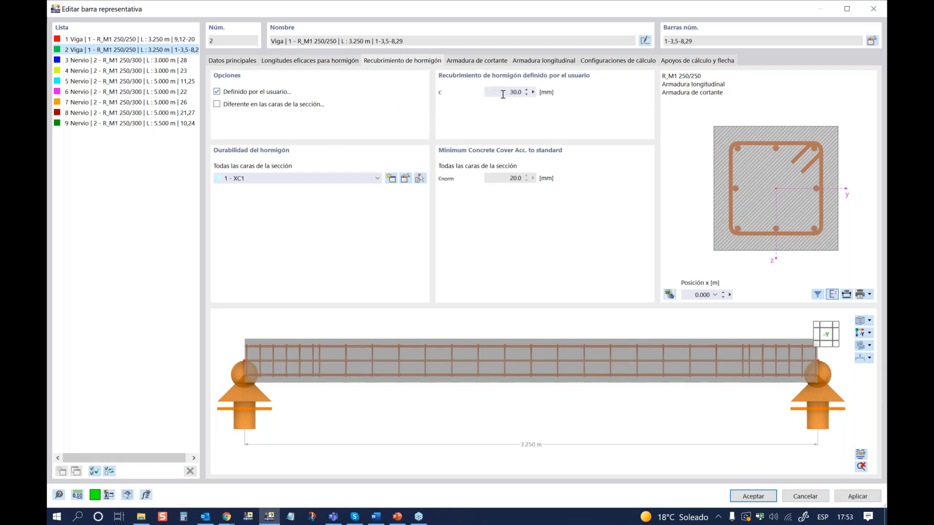
left_click(473, 62)
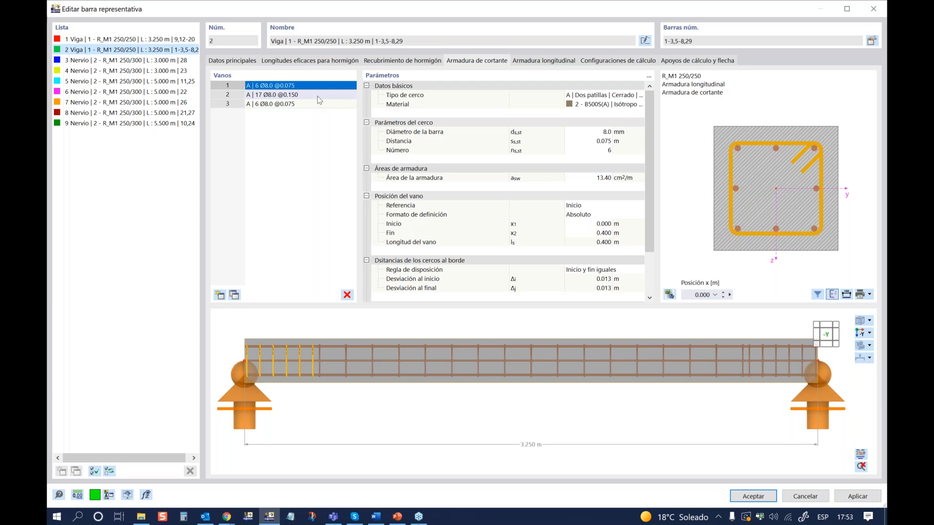
left_click(599, 131)
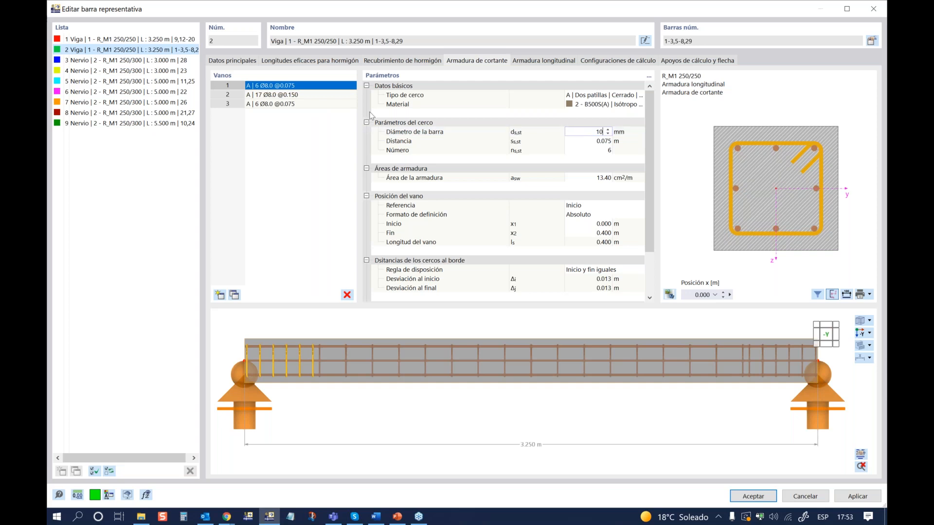
left_click(301, 95)
left_click(590, 133)
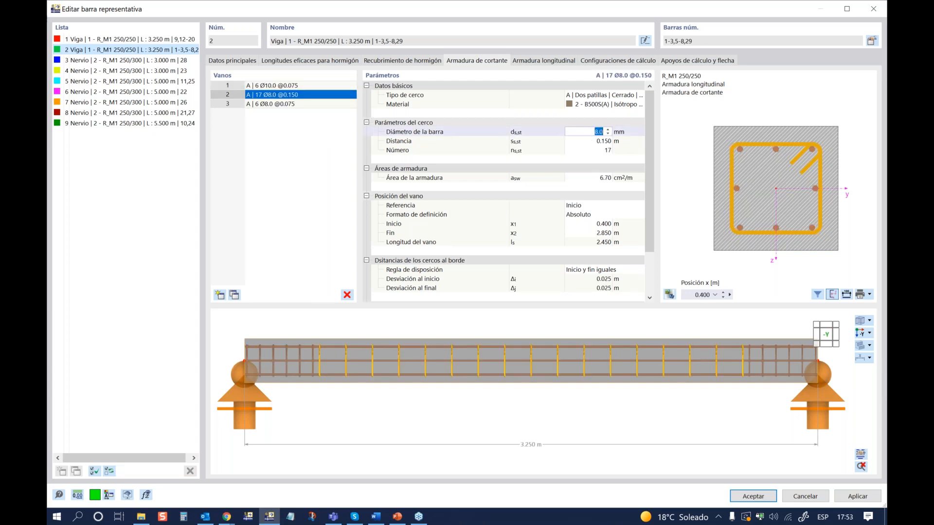
left_click(306, 103)
left_click(586, 132)
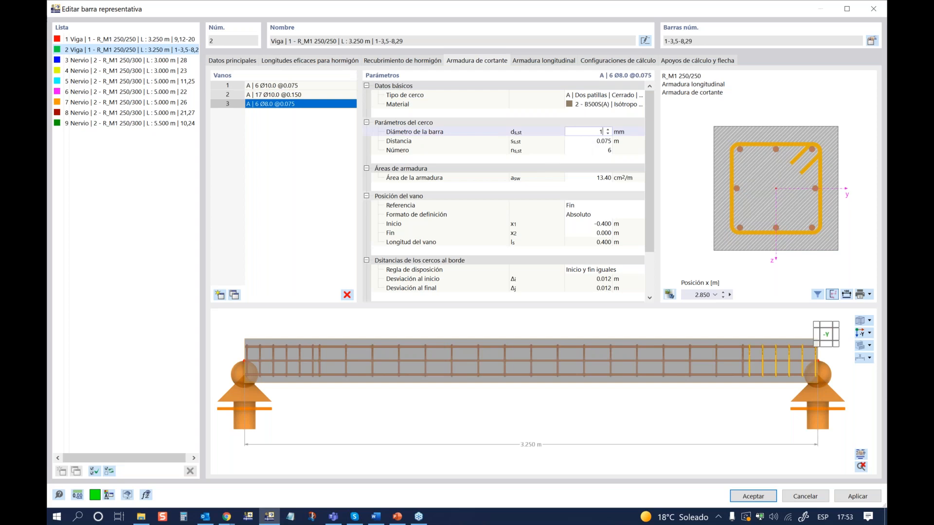
type("10")
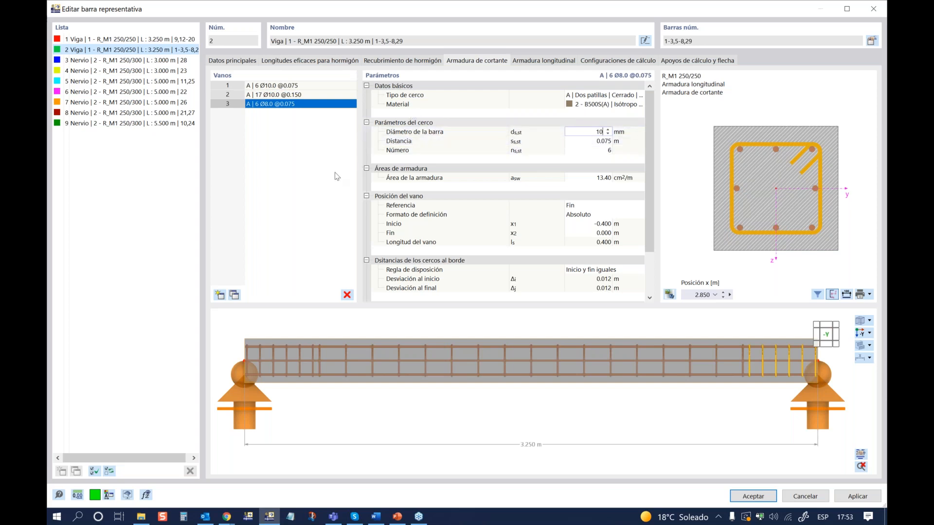
key("Return")
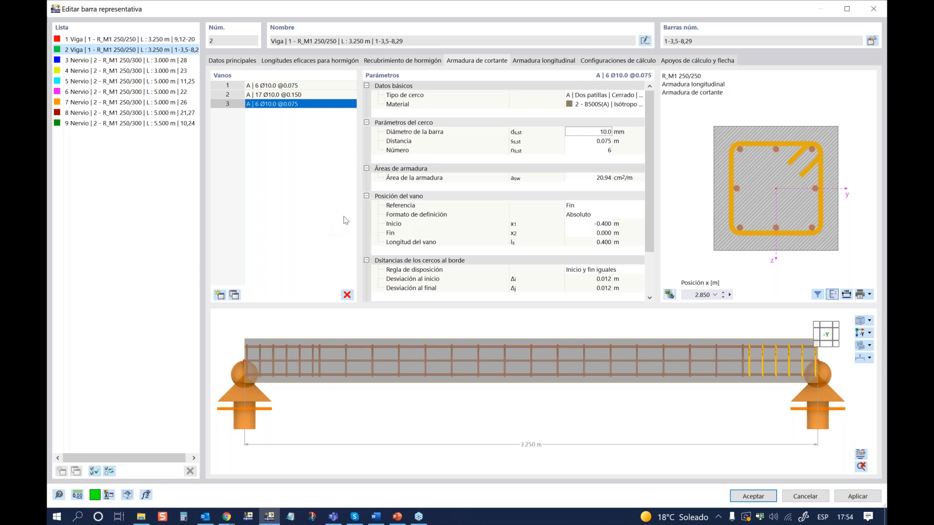
Set the longitudinal bar diameter to 16 mm, keeping the uniformly surrounding reinforcement type
left_click(532, 62)
left_click(589, 150)
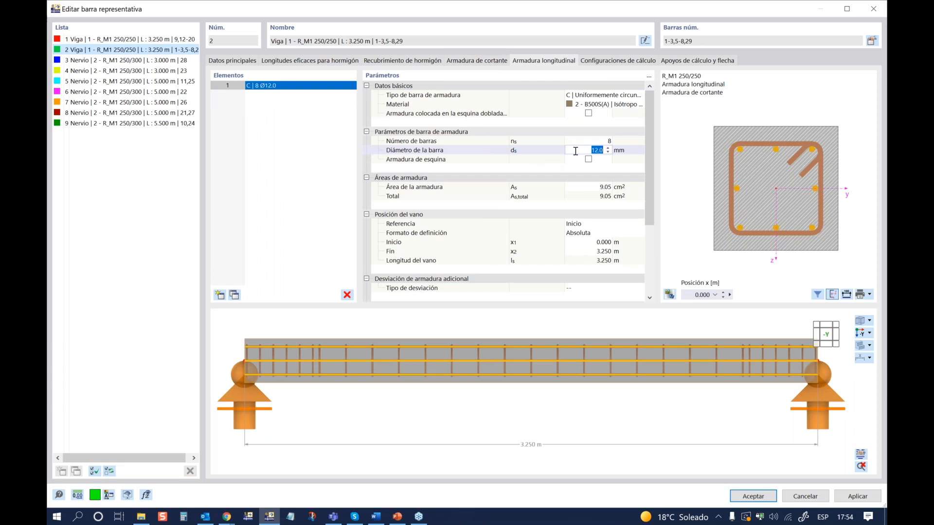
type("16")
left_click(597, 95)
left_click(635, 98)
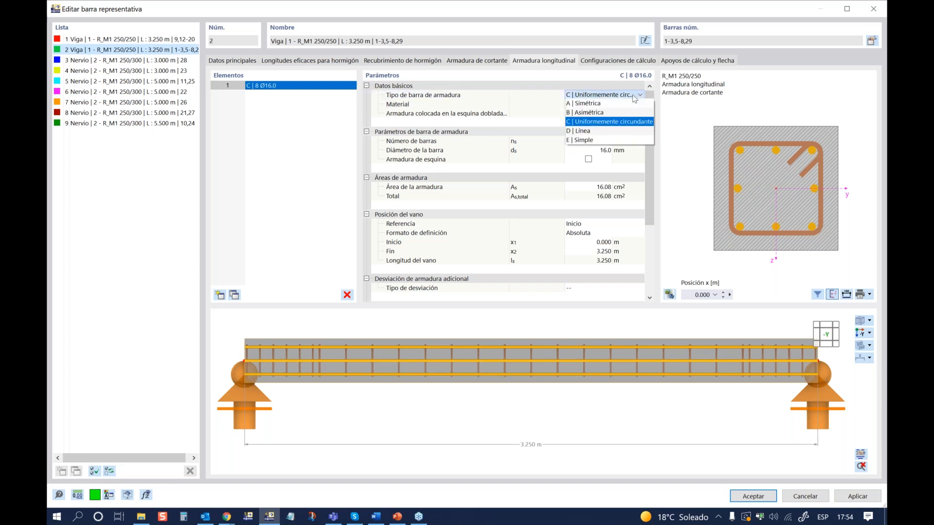
left_click(656, 134)
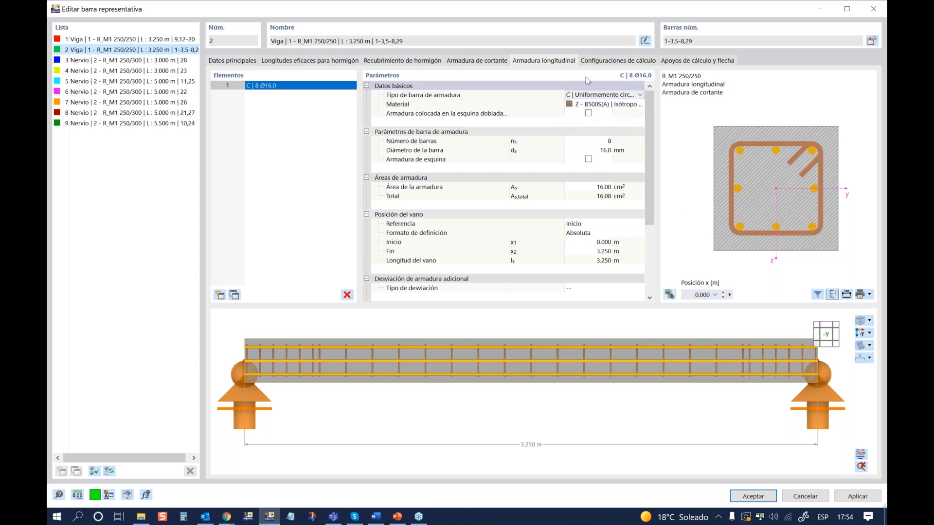
Review the design configurations, design supports and shear reinforcement of representative member 2, and accept its changes
left_click(598, 61)
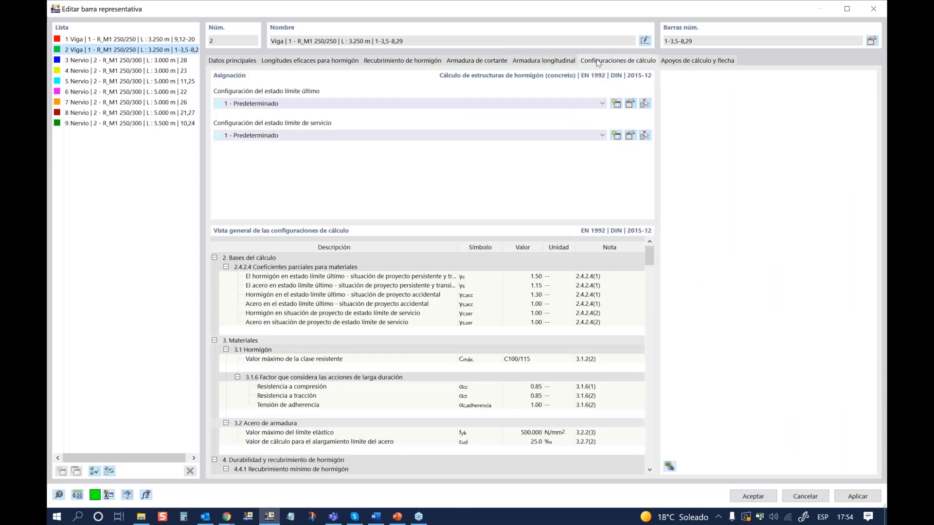
left_click(670, 62)
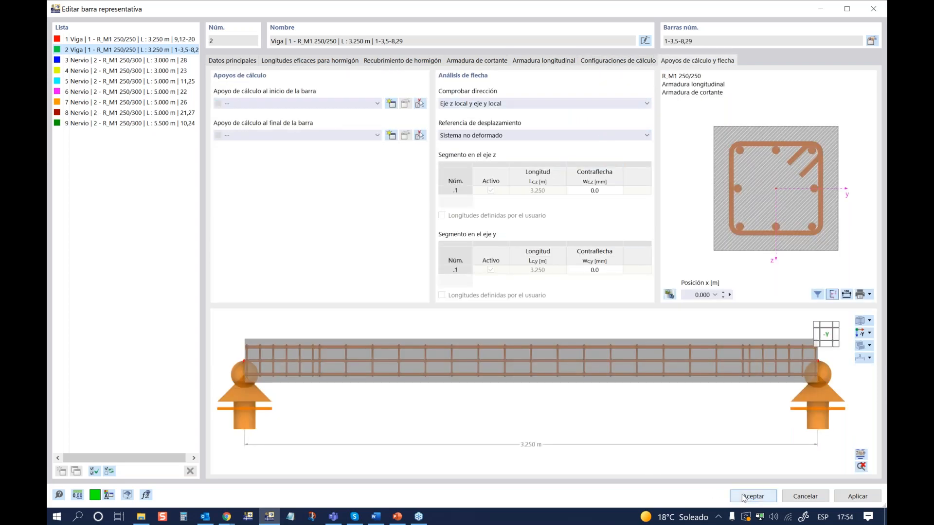
left_click(306, 61)
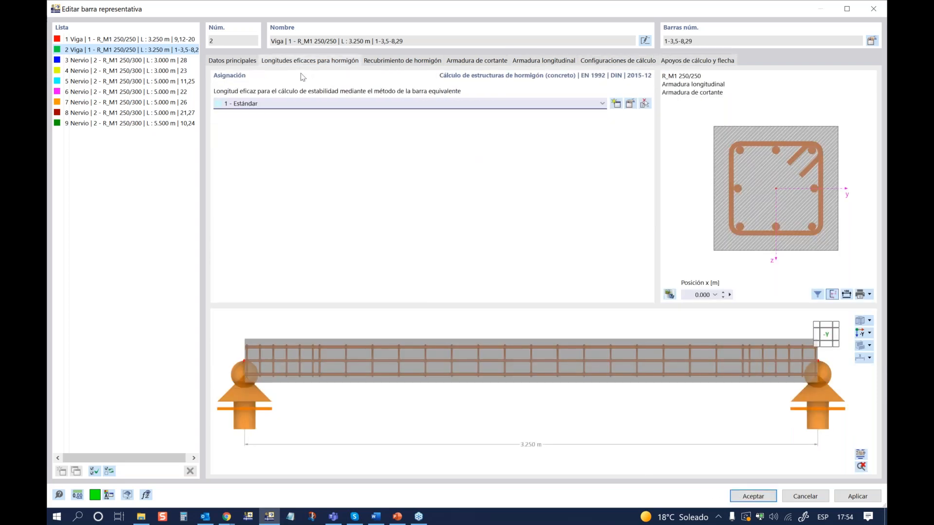
left_click(491, 63)
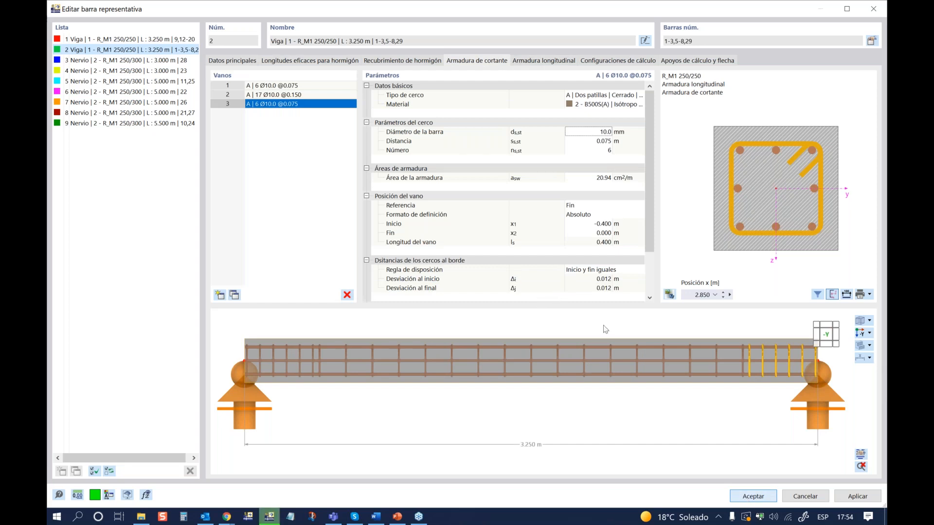
left_click(753, 496)
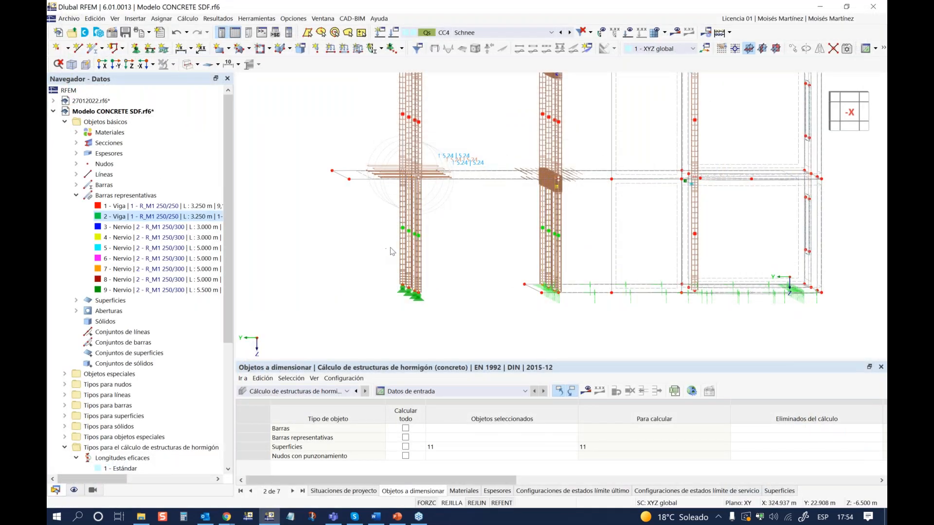
Examine the reinforcement of the columns and ribs throughout the 3D model
scroll(392, 249, "up", 5)
middle_click_drag(441, 248, 577, 246, "ctrl")
scroll(577, 247, "up", 4)
scroll(578, 246, "down", 6)
middle_click_drag(634, 251, 769, 185, "ctrl")
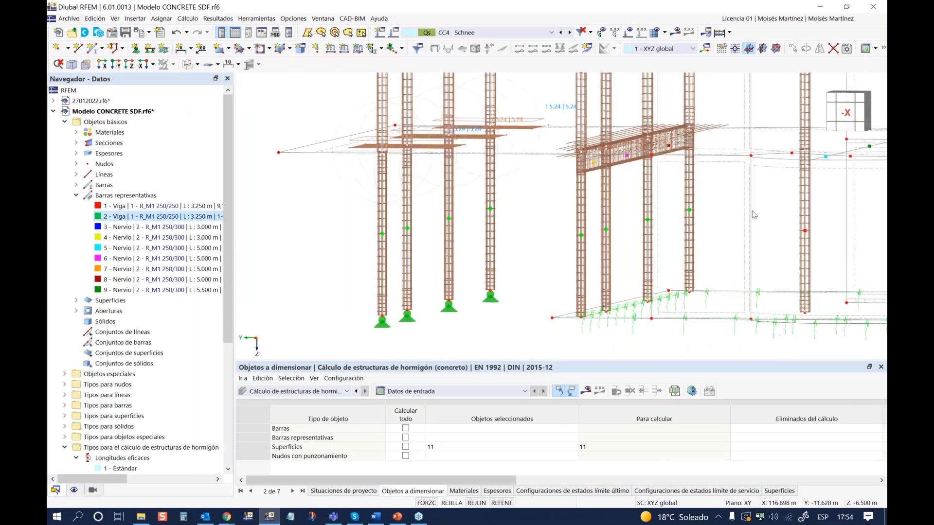
middle_click_drag(778, 255, 427, 272, "ctrl")
scroll(452, 263, "down", 5)
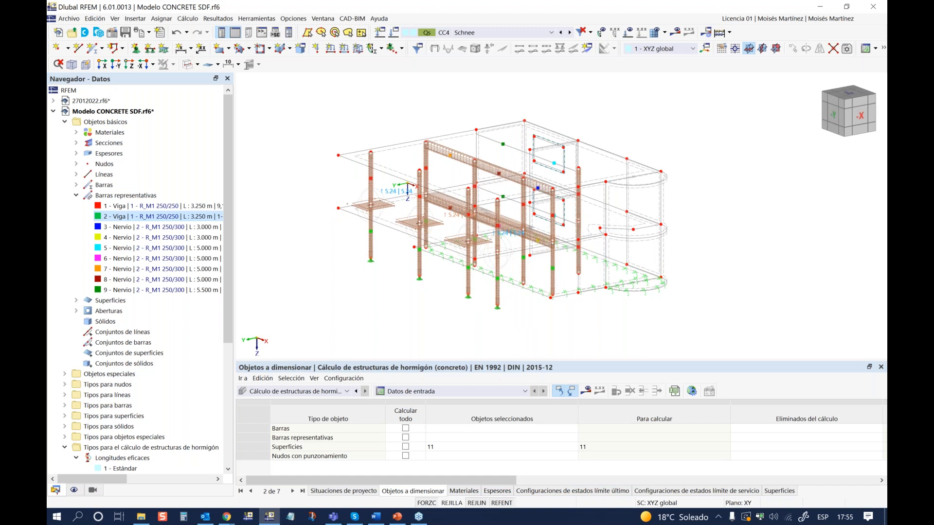
mouse_move(495, 321)
middle_mouse_down("ctrl")
mouse_move(478, 310)
mouse_move(478, 317)
middle_mouse_up("ctrl")
scroll(474, 301, "up", 1)
middle_click_drag(479, 317, 451, 317, "ctrl")
Assign members 1-3,5-8,22,29 to the concrete design by selecting them graphically in the model
left_click(505, 429)
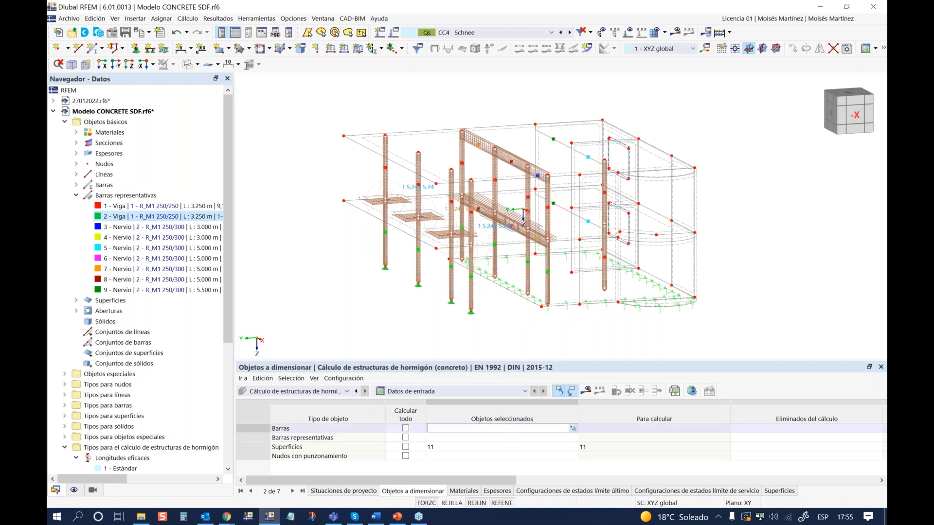
left_click(572, 428)
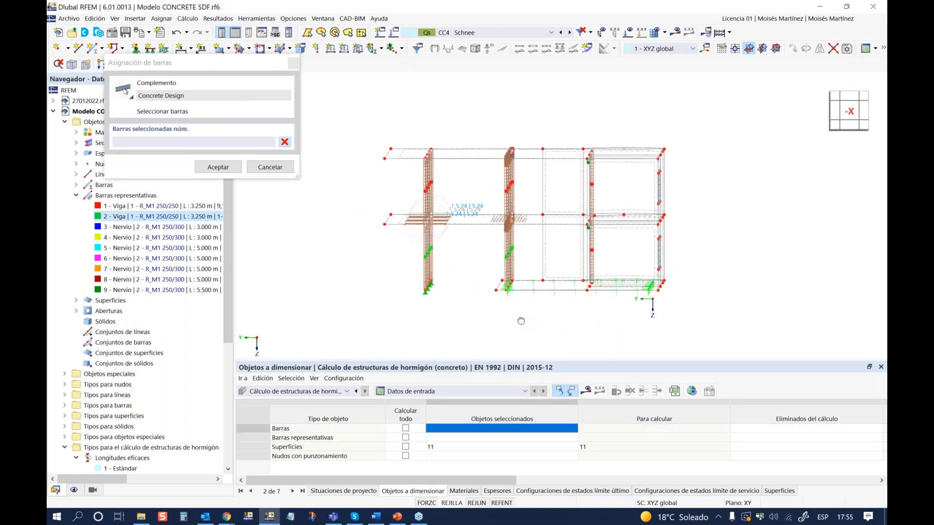
left_click(415, 266)
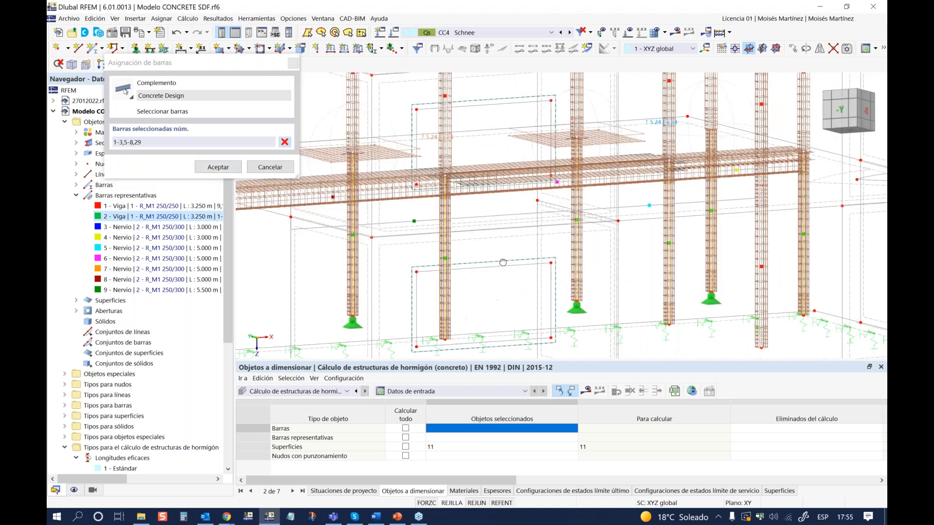
middle_click_drag(536, 230, 540, 187, "ctrl")
left_click(216, 168)
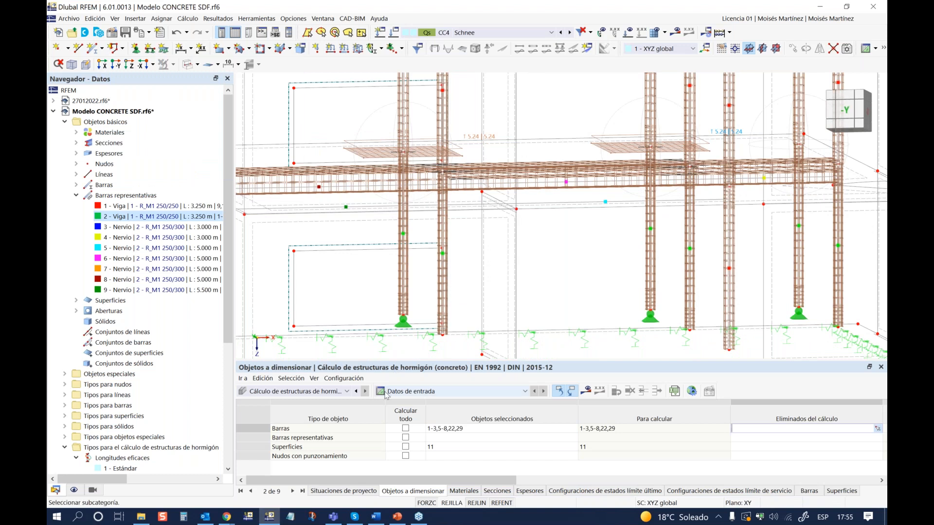
Assign punching nodes 27-30 at the column-slab joints to the concrete design by selecting them graphically
scroll(417, 252, "down", 3)
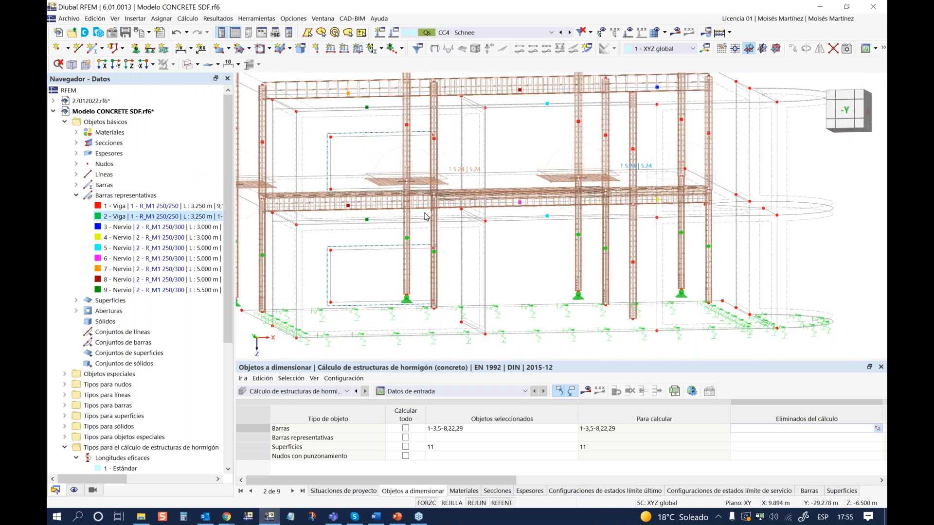
middle_click_drag(426, 216, 521, 292, "ctrl")
left_click(440, 457)
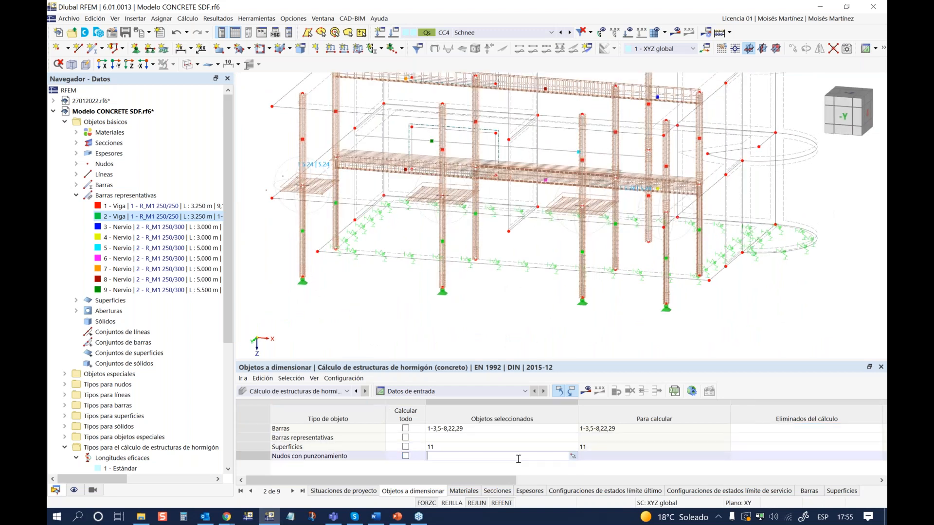
left_click(573, 457)
middle_click_drag(487, 323, 440, 315, "ctrl")
scroll(423, 188, "up", 3)
scroll(415, 180, "up", 2)
left_click_drag(411, 147, 459, 185)
left_click(218, 167)
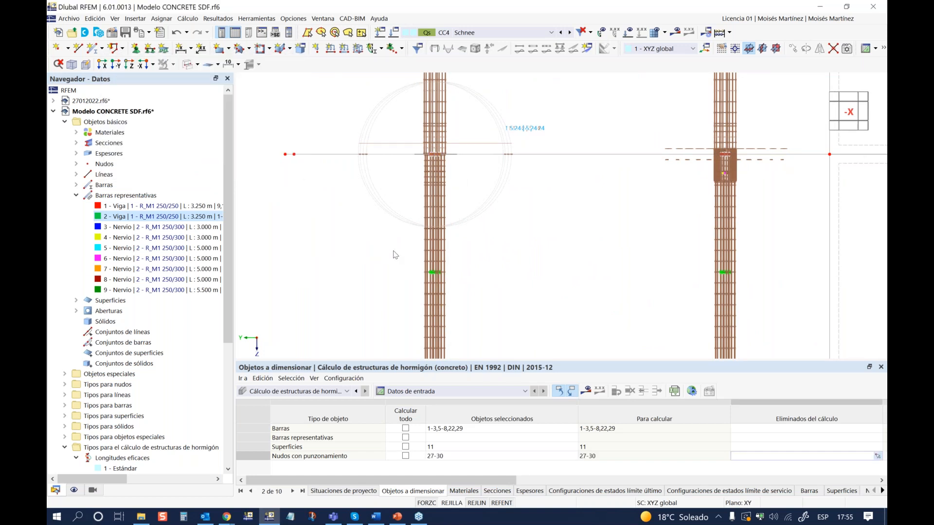
Enlarge the table area slightly and select the concrete structure design tables for display
scroll(397, 253, "down", 2)
scroll(396, 253, "down", 2)
middle_click_drag(352, 250, 386, 259, "ctrl")
left_click(58, 64)
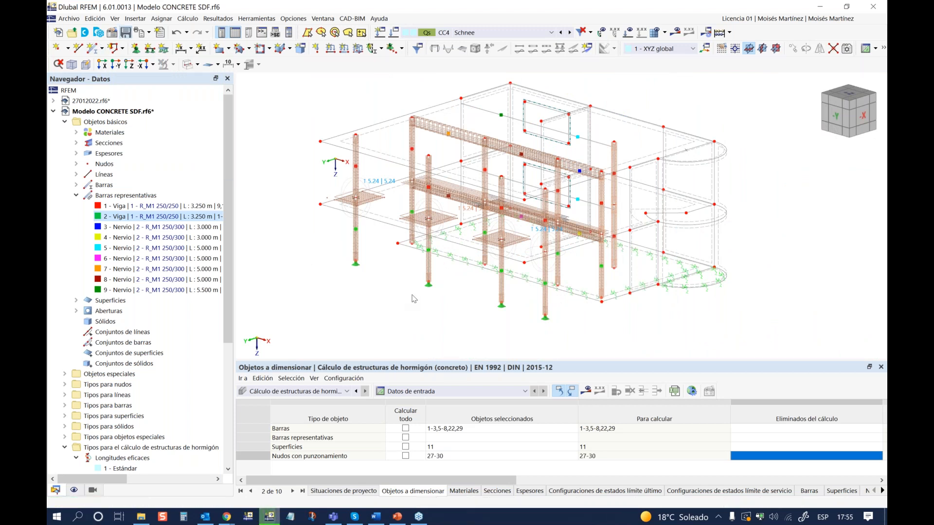
middle_click_drag(408, 286, 401, 293, "ctrl")
left_click_drag(406, 361, 406, 347)
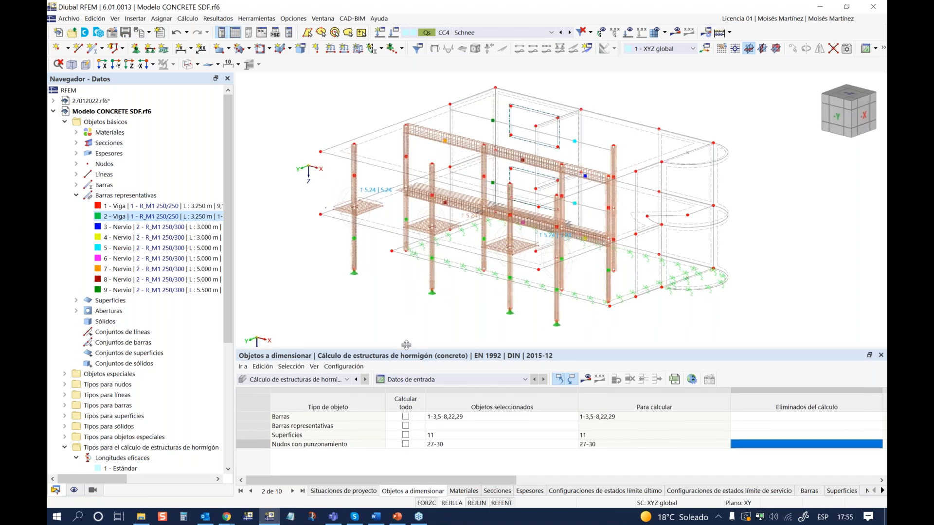
left_click(273, 378)
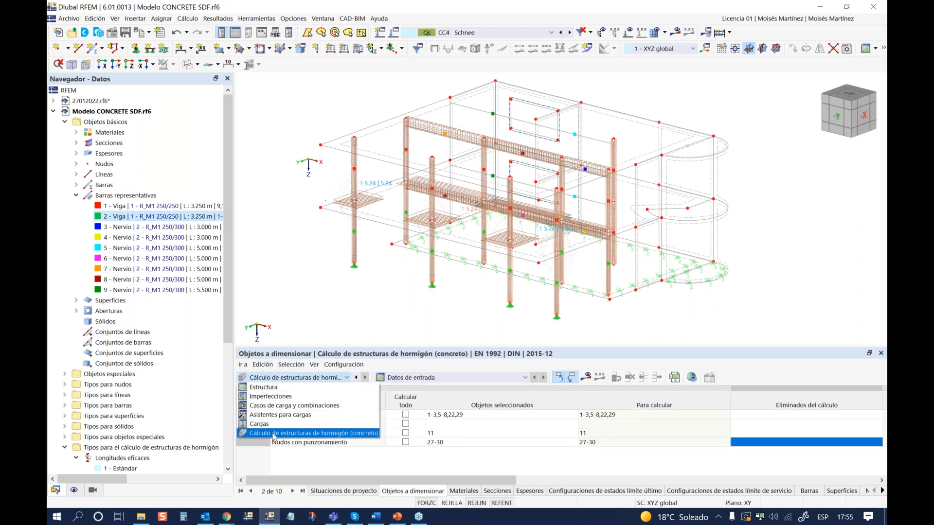
left_click(273, 434)
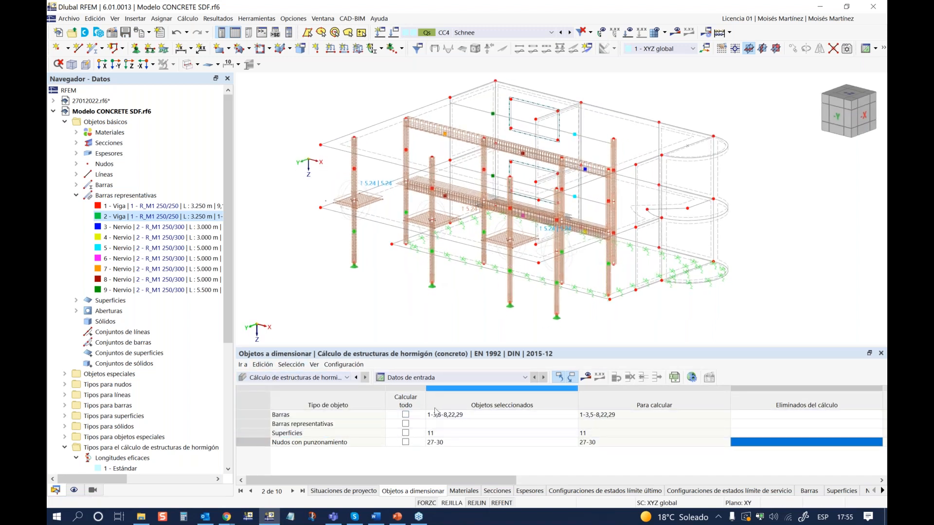
Run the concrete design calculation and display its results in the model
left_click(586, 377)
left_click(512, 313)
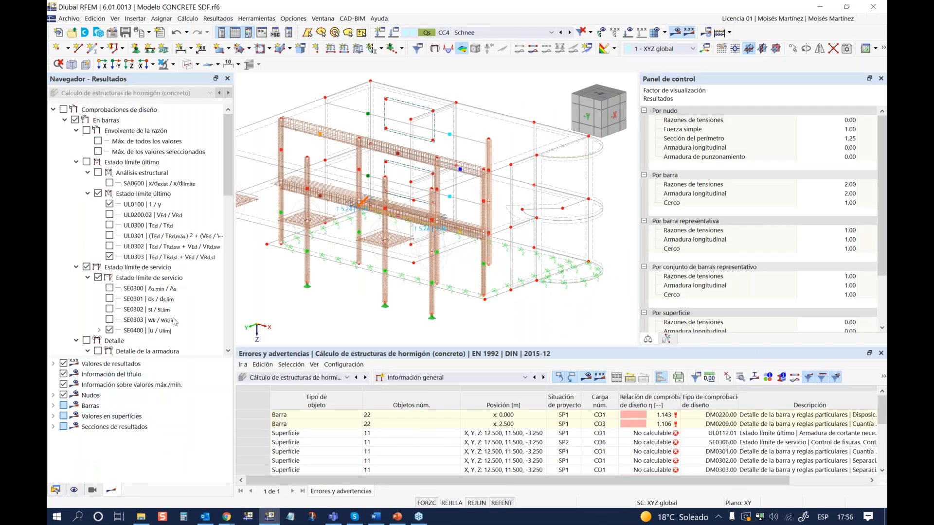
middle_click_drag(301, 295, 324, 289)
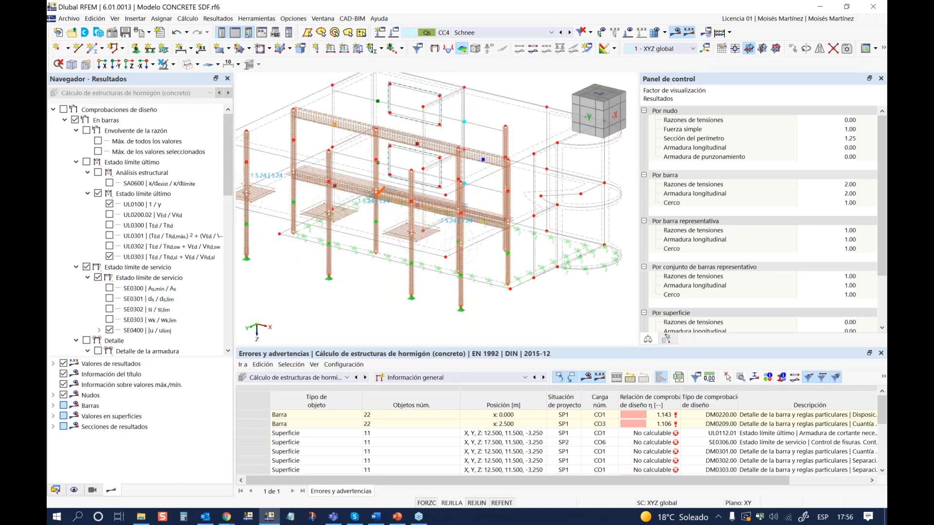
Turn off the surface reinforcement results, collapsing the design checks and listing only the main reinforcement categories
left_click(53, 109)
left_click(53, 120)
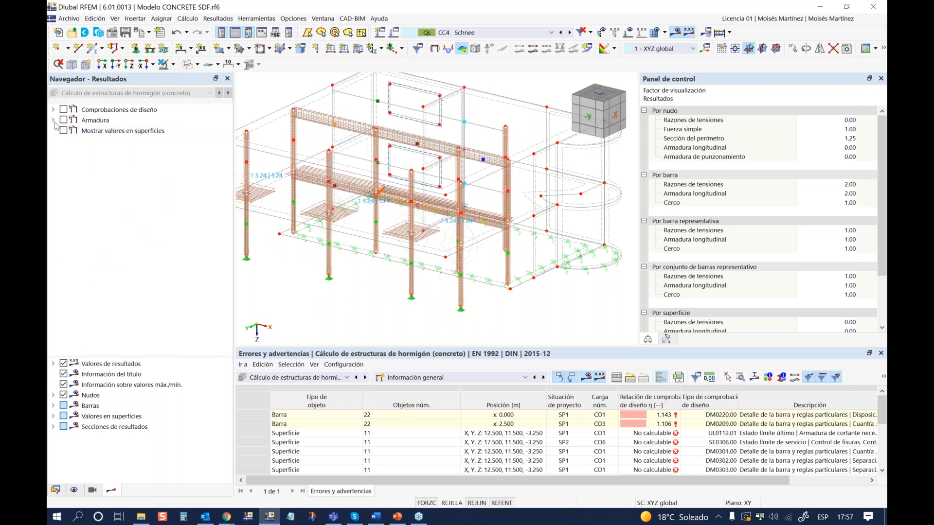
left_click(53, 120)
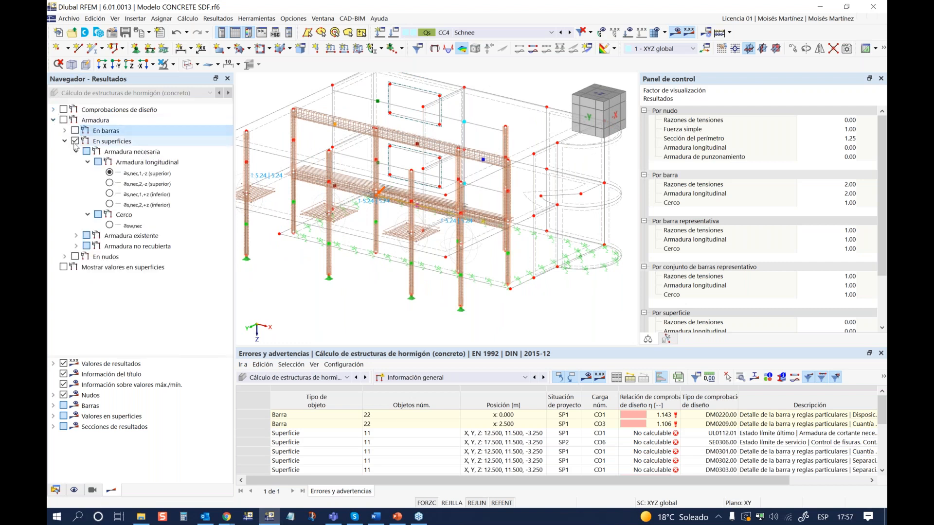
left_click(64, 141)
left_click(75, 141)
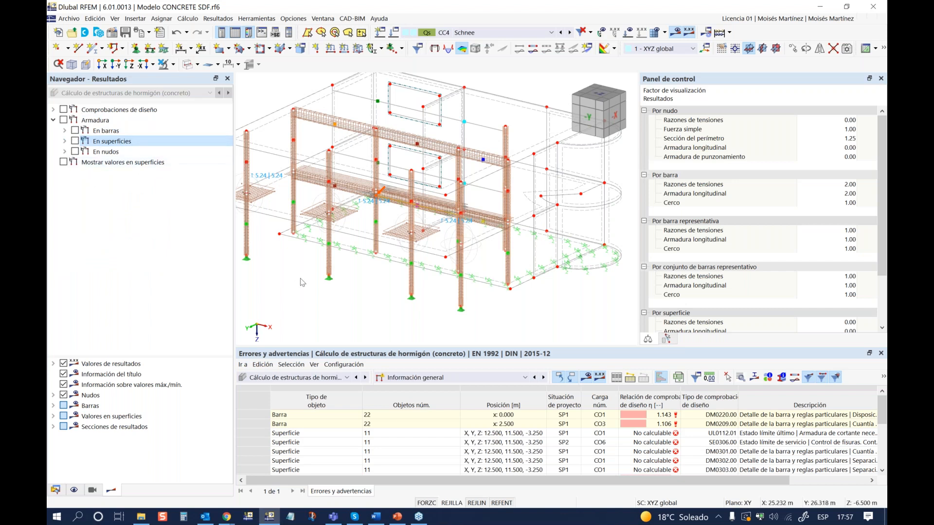
Enlarge the errors and warnings table and review the DM0209 shear reinforcement check details for member 22 at x = 2.500 m
left_click_drag(374, 347, 373, 239)
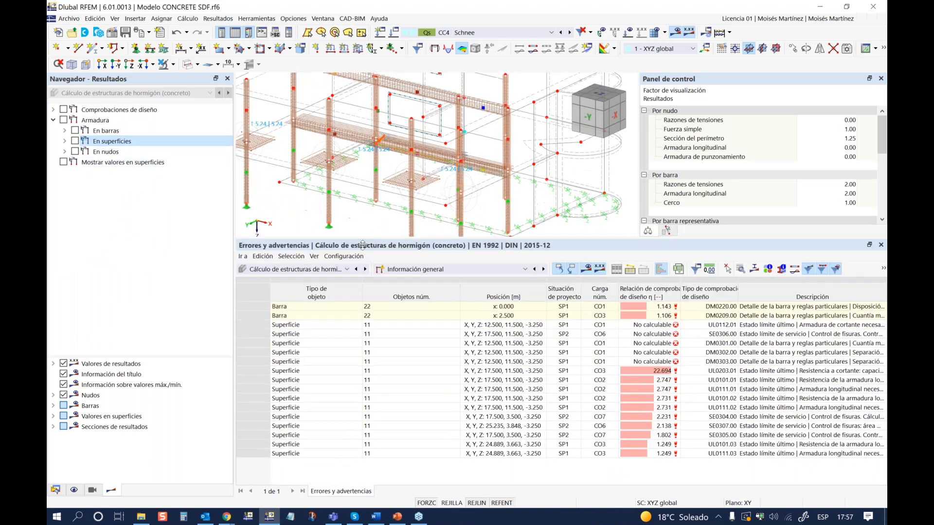
left_click(381, 304)
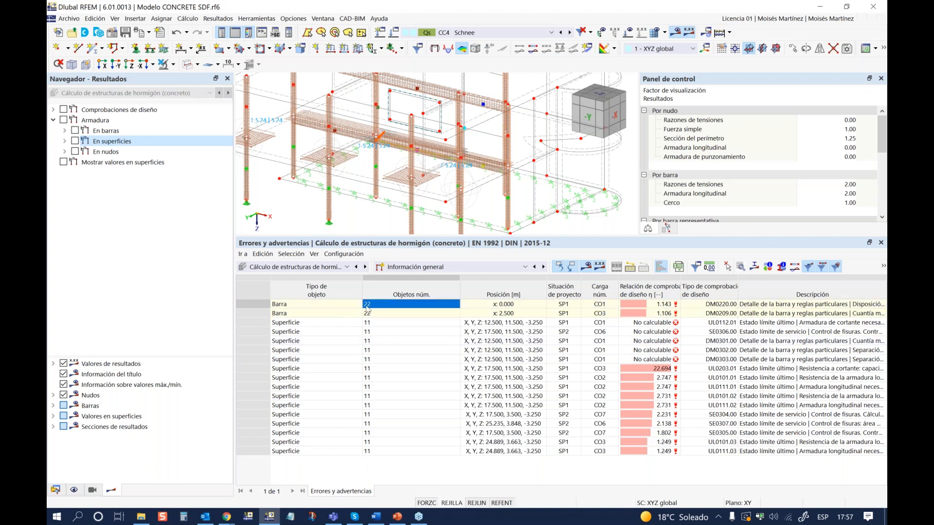
left_click(351, 313)
middle_click_drag(342, 190, 386, 174, "ctrl")
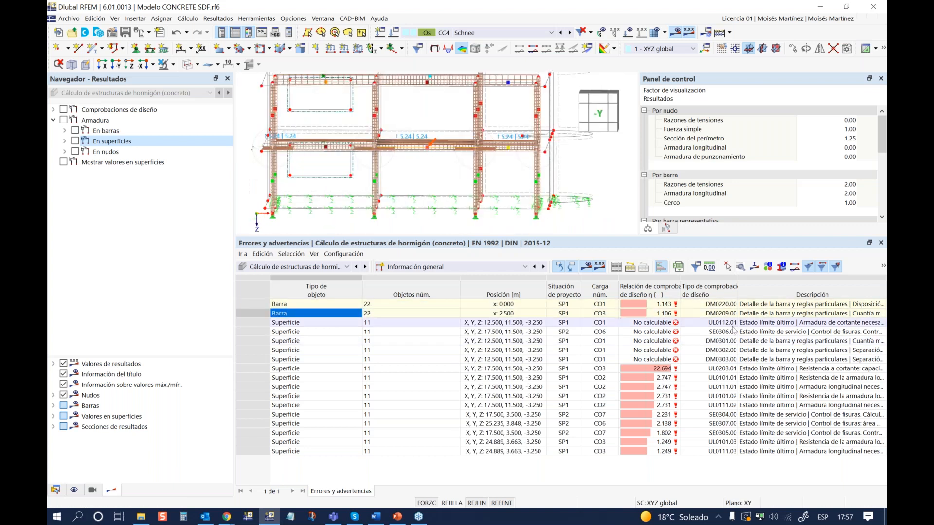
left_click(390, 315)
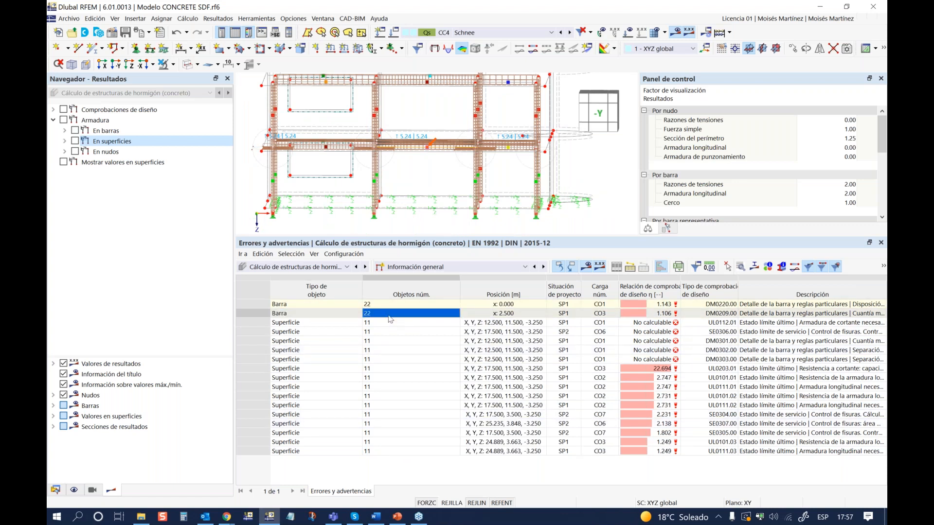
double_click(390, 316)
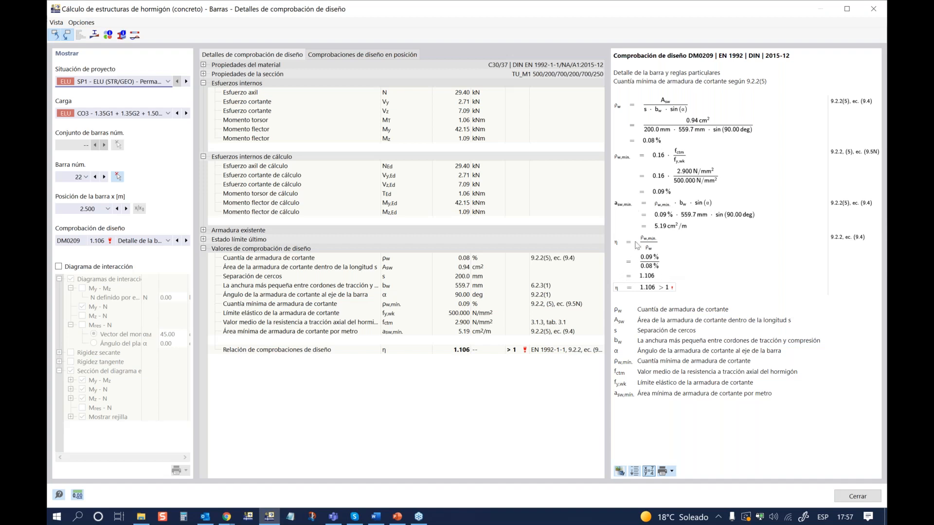
left_click(844, 497)
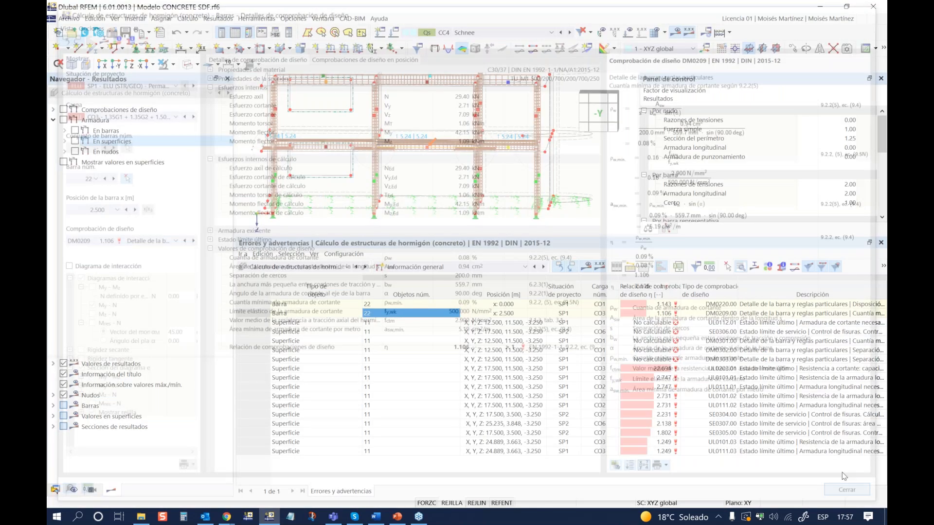
Filter all result tables to show only graphically selected objects, with column member 29 selected
middle_click_drag(438, 177, 369, 181, "ctrl")
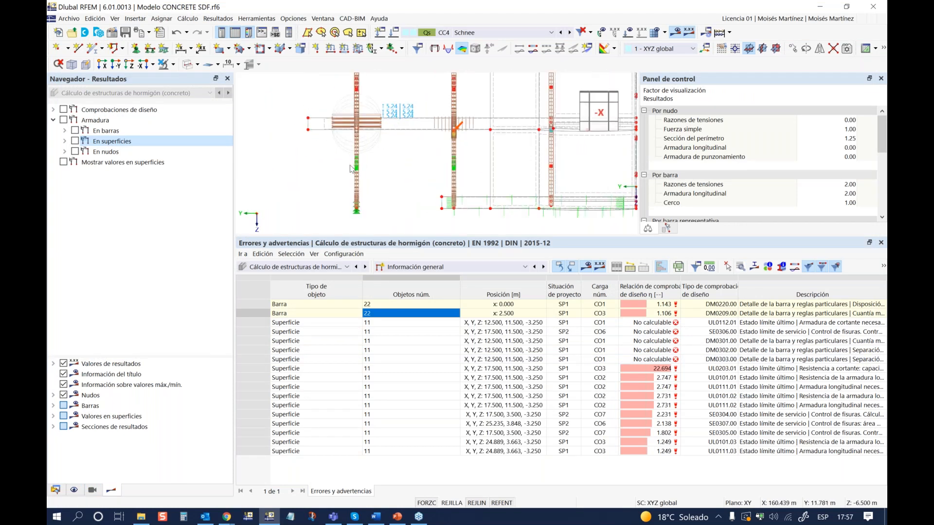
scroll(338, 182, "up", 3)
scroll(338, 182, "down", 5)
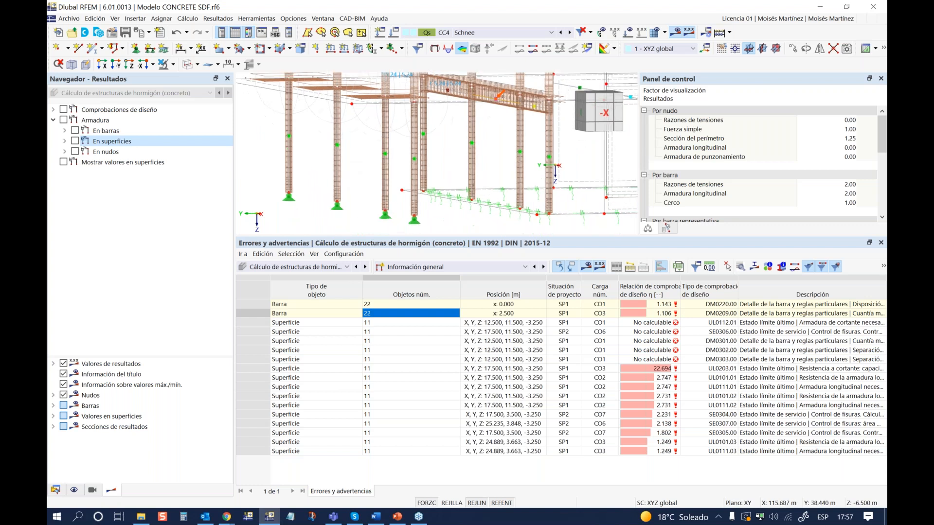
middle_click_drag(368, 190, 375, 187, "ctrl")
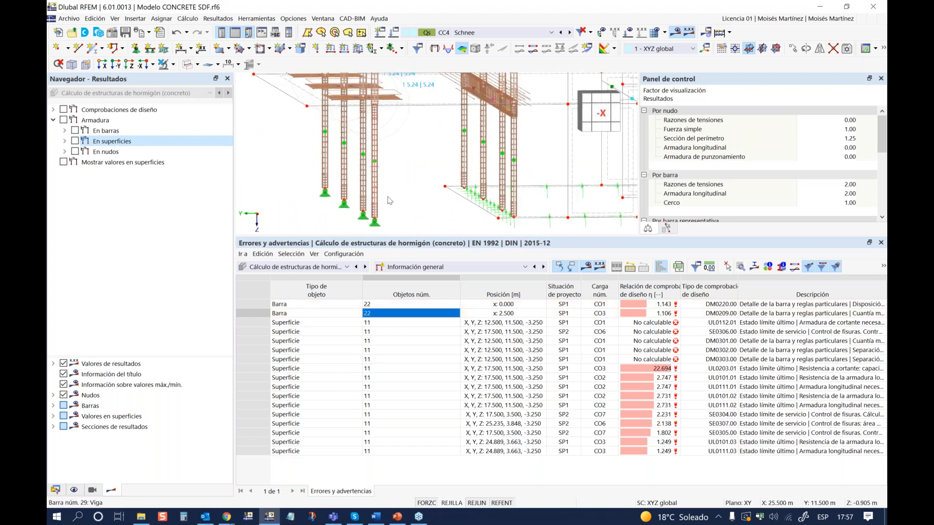
left_click(628, 267)
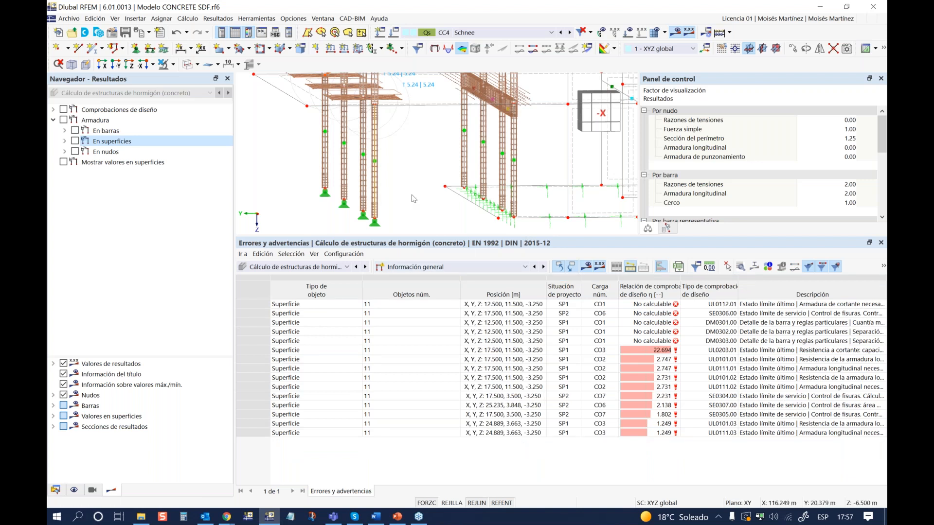
scroll(413, 197, "up", 2)
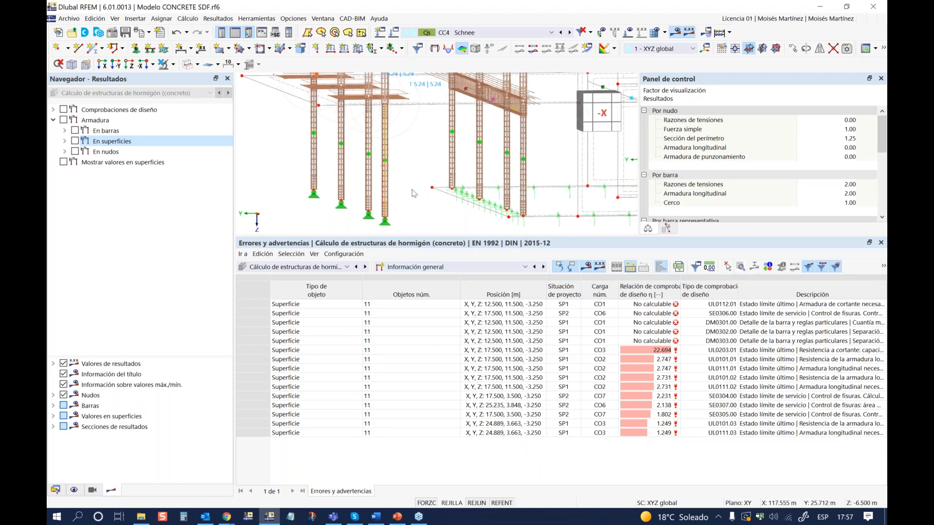
scroll(414, 193, "up", 3)
middle_click_drag(413, 193, 367, 190)
scroll(335, 172, "up", 5)
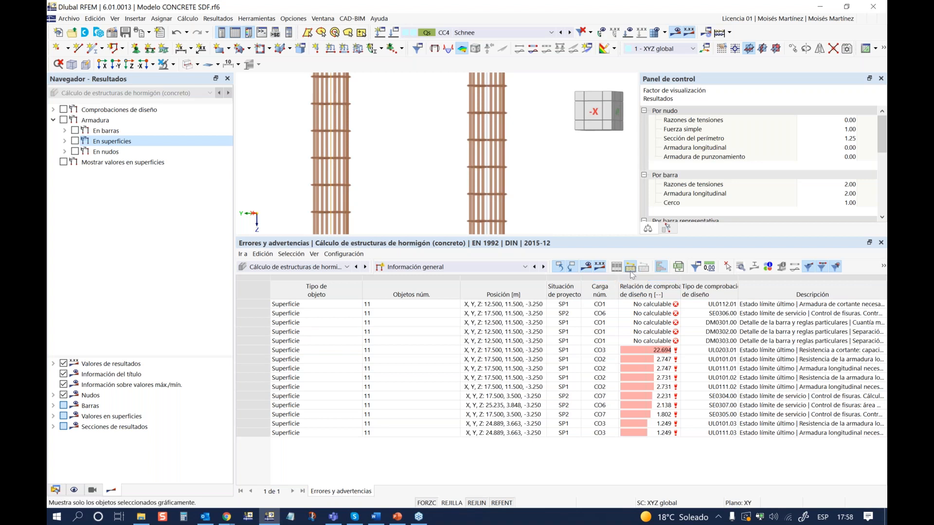
left_click(630, 271)
left_click(629, 269)
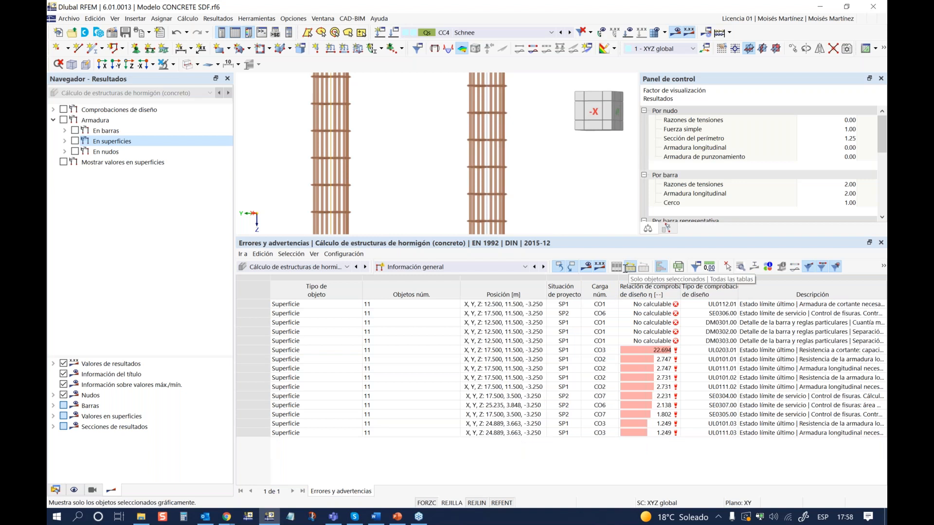
Switch the results from general information to the member design ratios by design situation
scroll(373, 150, "down", 1)
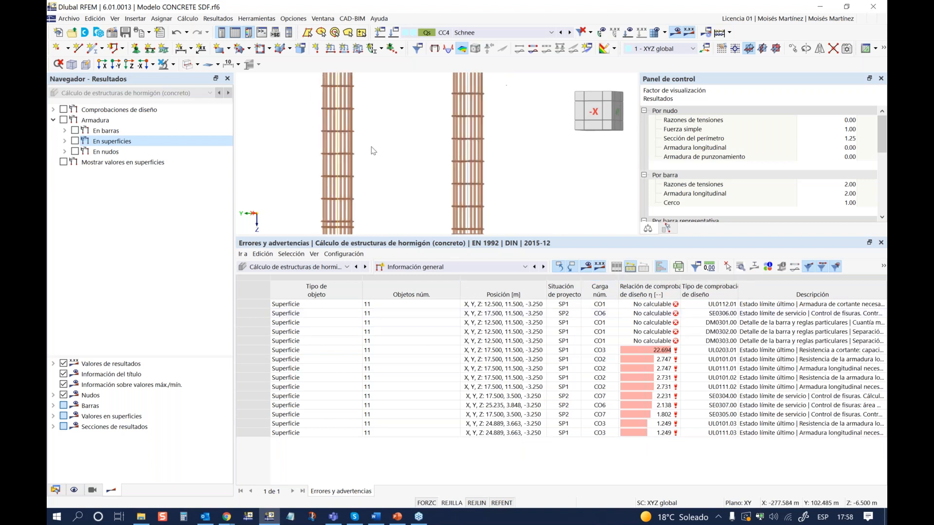
scroll(373, 150, "down", 2)
mouse_move(355, 168)
middle_mouse_down("ctrl")
mouse_move(391, 186)
mouse_move(366, 163)
middle_mouse_up("ctrl")
left_click(418, 266)
left_click(416, 265)
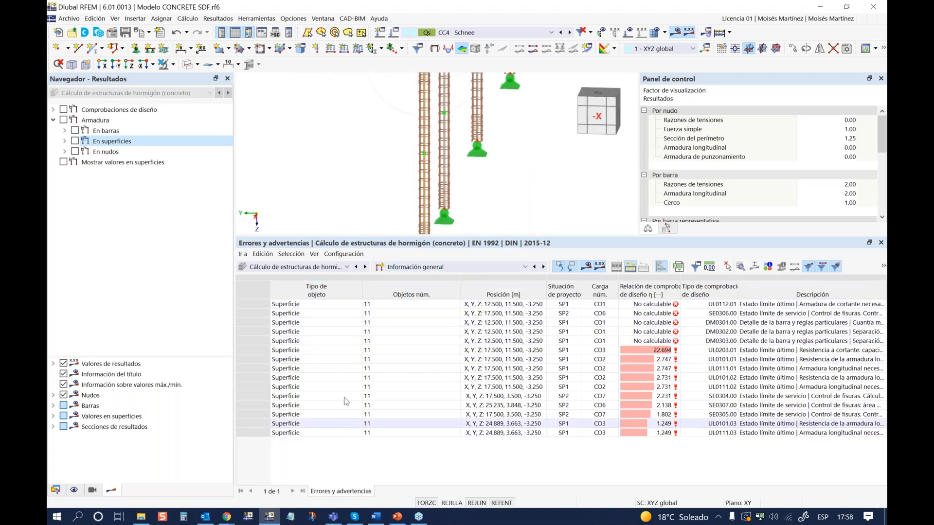
left_click(411, 267)
left_click(409, 296)
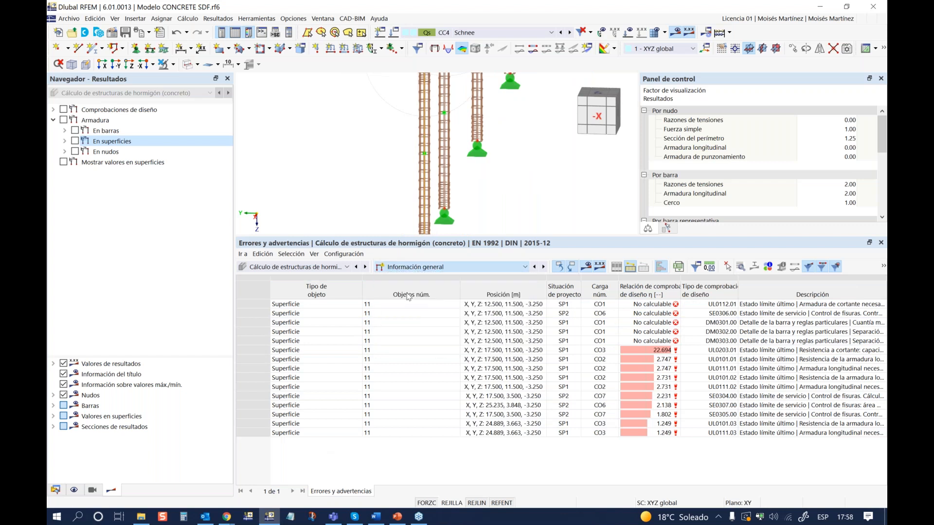
mouse_move(380, 177)
middle_mouse_down()
mouse_move(378, 153)
mouse_move(402, 170)
mouse_move(396, 176)
middle_mouse_up()
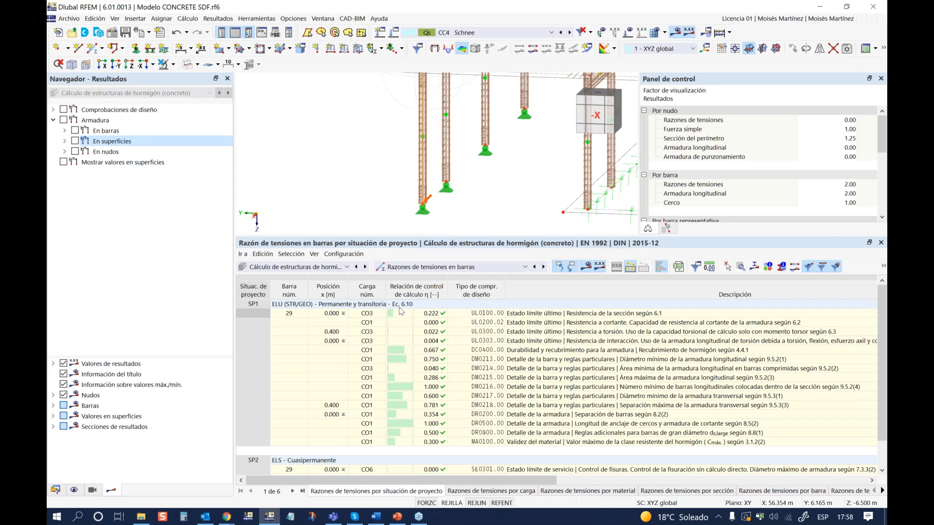
Examine member 29's design checks, including DR0500.00 for stirrup anchorage length and DM0216.00 for minimum number of longitudinal bars
scroll(387, 338, "down", 1)
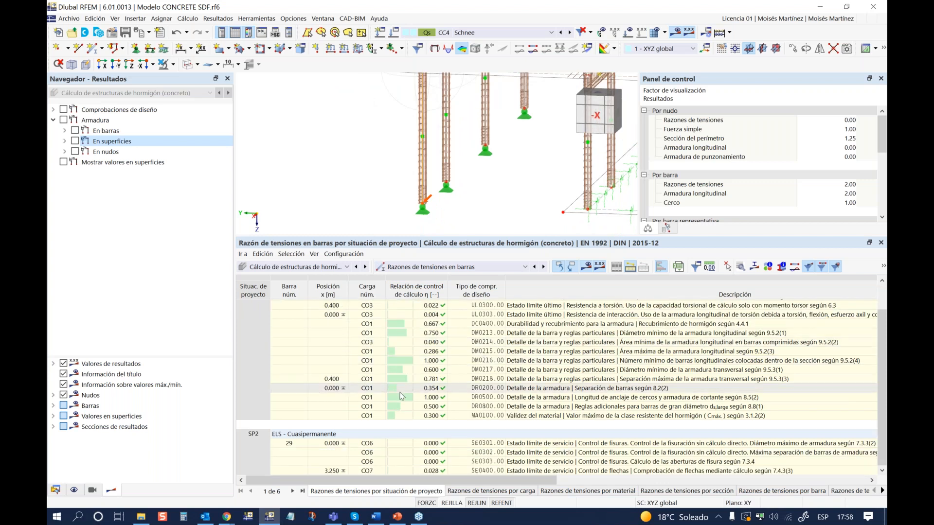
left_click(460, 397)
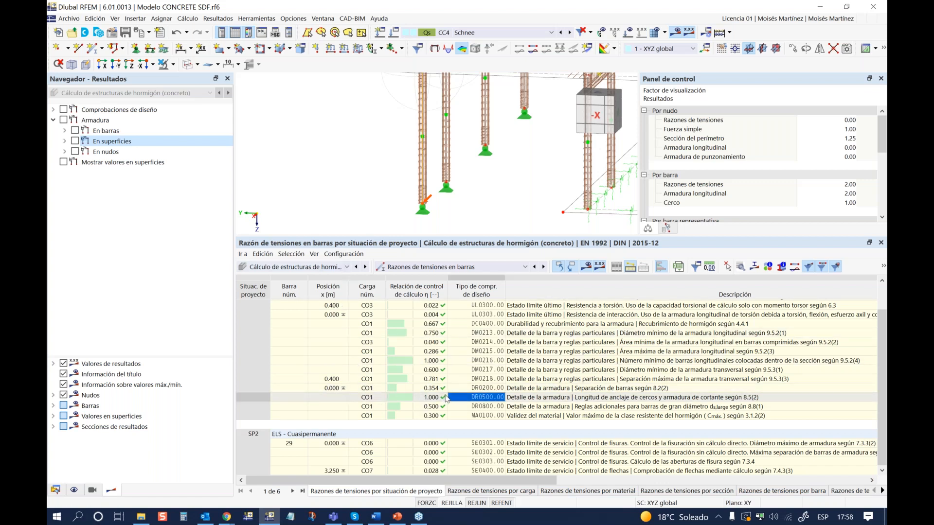
left_click(459, 364)
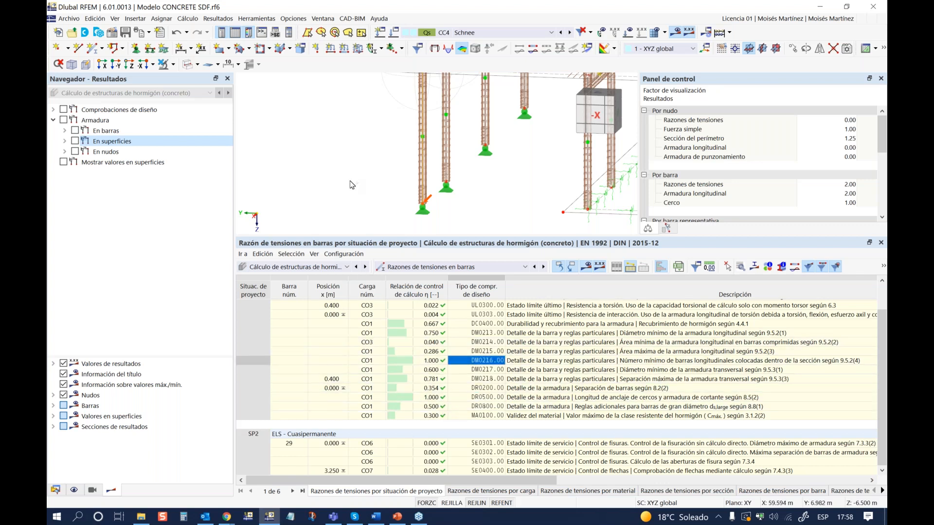
Reduce the height of the results table and bring the whole building into an isometric-like view
middle_click_drag(379, 183, 405, 188, "ctrl")
left_click_drag(402, 235, 402, 381)
middle_click_drag(407, 249, 455, 271, "ctrl")
middle_click_drag(490, 182, 498, 180, "ctrl")
scroll(491, 206, "down", 5)
middle_click_drag(476, 215, 459, 232, "ctrl")
middle_click_drag(434, 263, 391, 296)
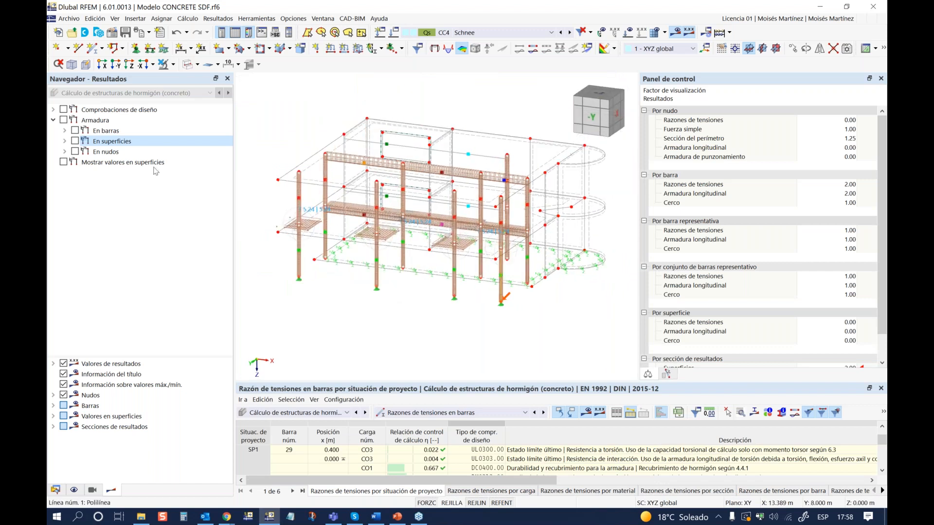
Display the required longitudinal reinforcement as,nec,1,-z (superior) at the nodes and inspect it at the column-slab joints
left_click(65, 152)
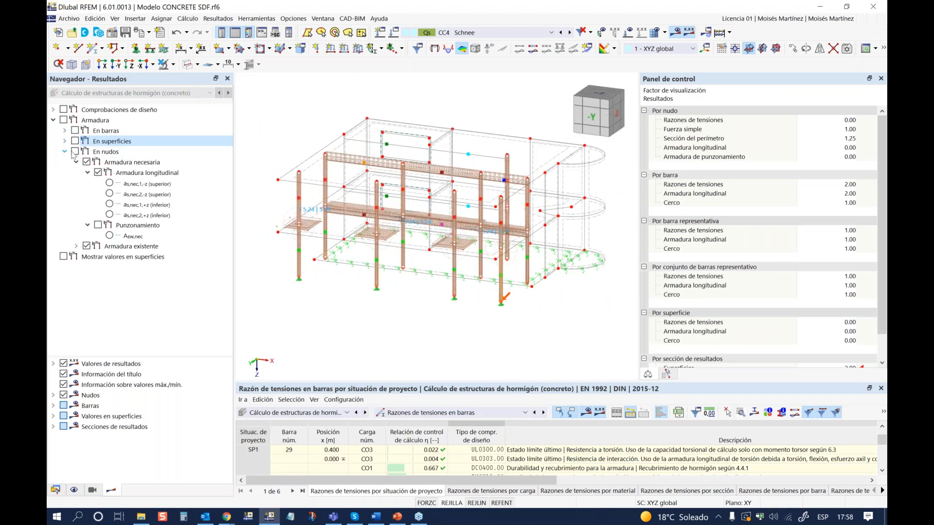
left_click(75, 152)
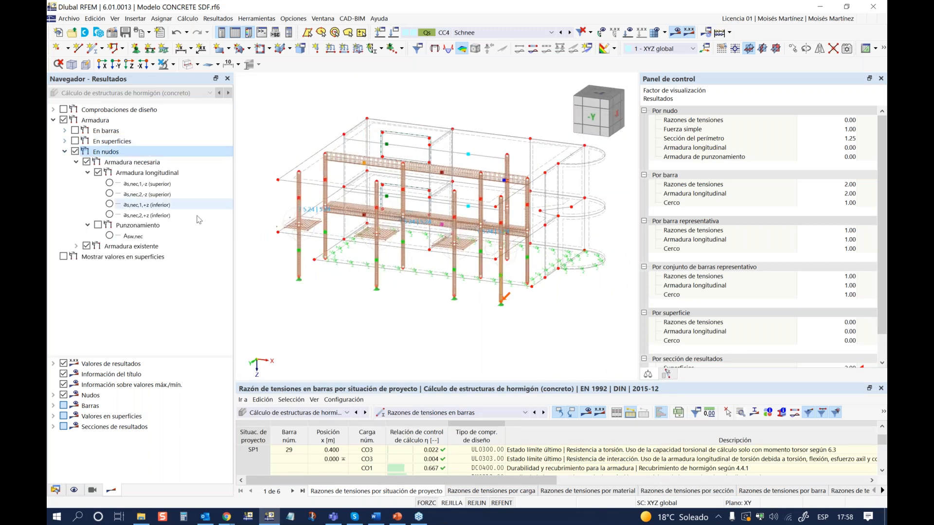
left_click(110, 184)
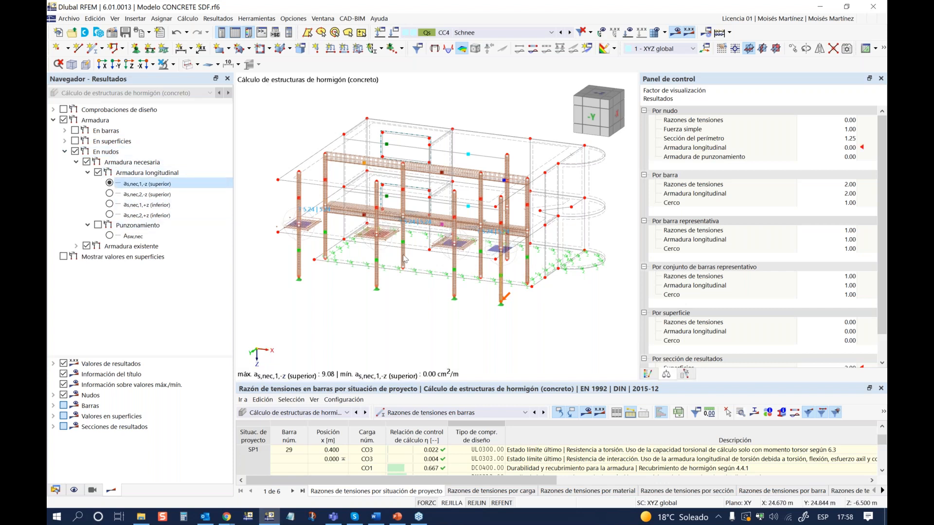
scroll(405, 259, "up", 3)
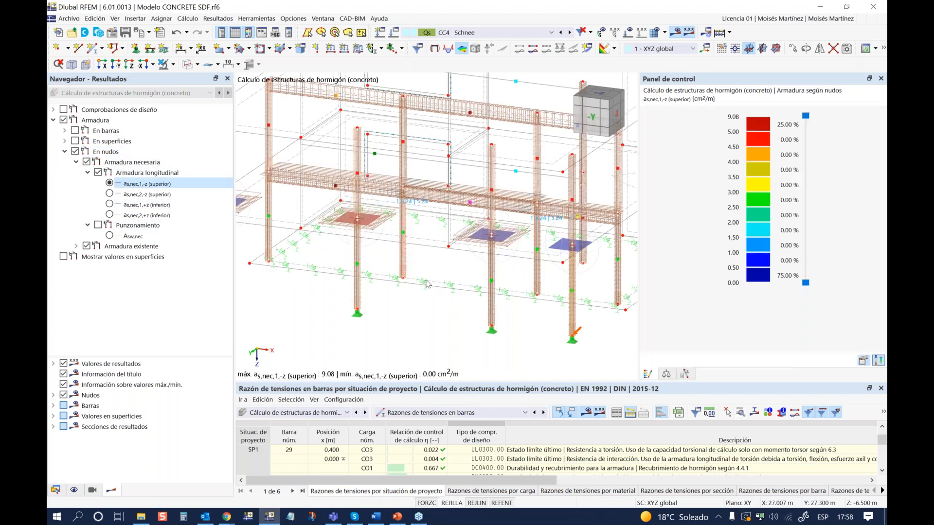
scroll(386, 220, "up", 5)
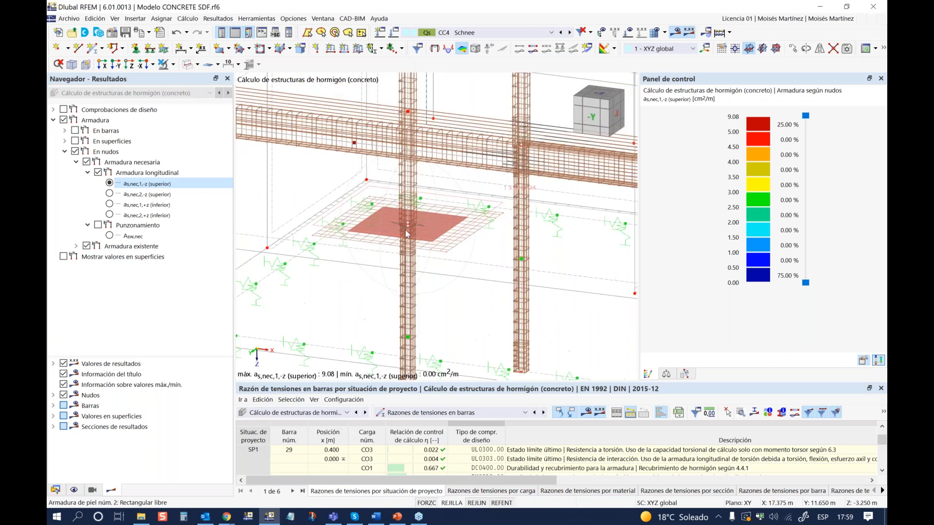
scroll(410, 233, "down", 6)
middle_click_drag(444, 274, 418, 279)
Review the required punching reinforcement Asw,nec at the nodes, plus longitudinal as,nec,1,-z (superior), as,nec,2,-z (superior) and as,nec,1,+z (inferior)
left_click(111, 236)
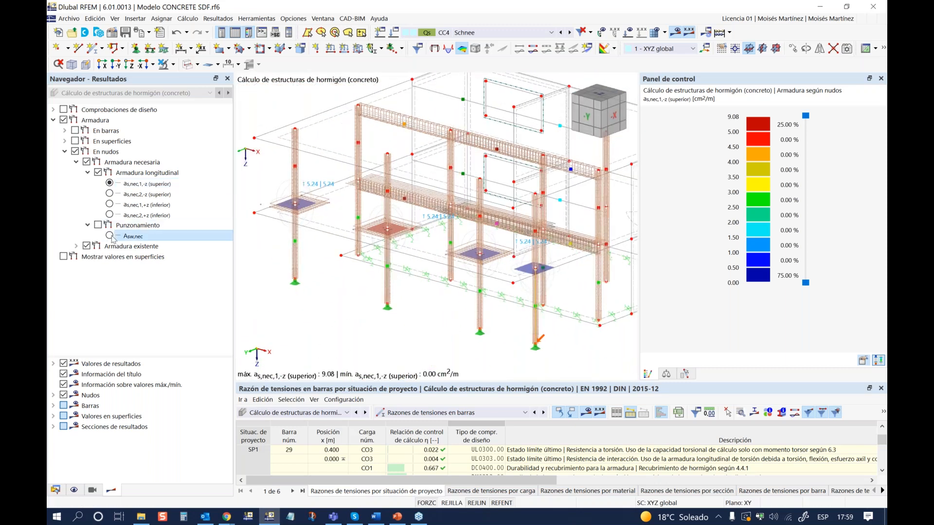
left_click(98, 224)
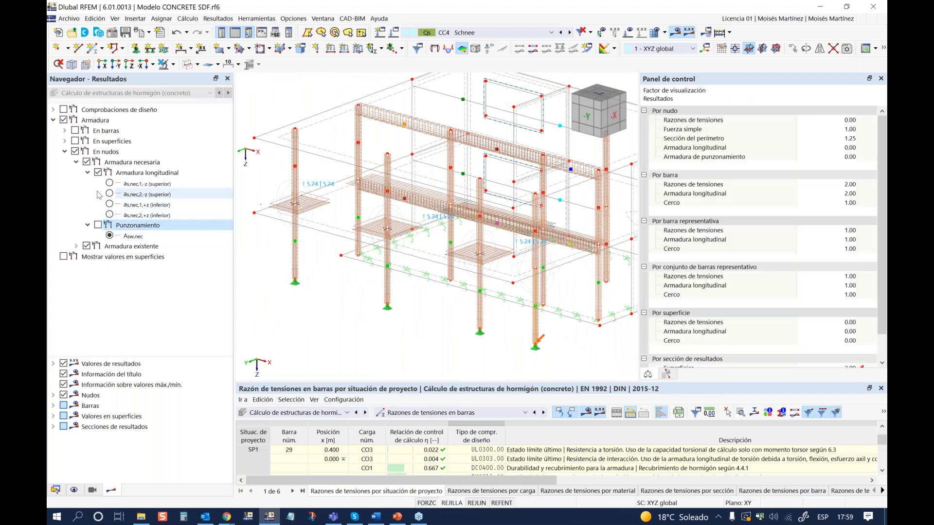
left_click(99, 172)
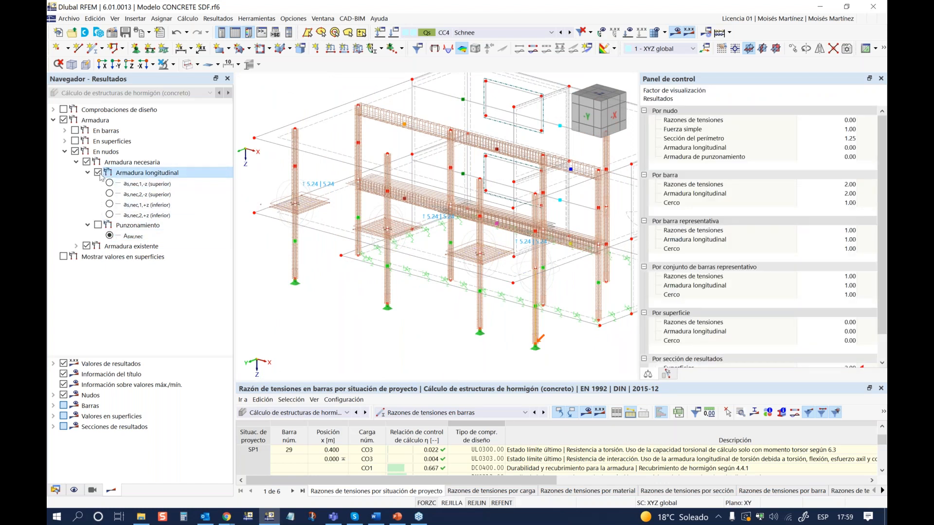
left_click(109, 183)
left_click(109, 194)
left_click(110, 204)
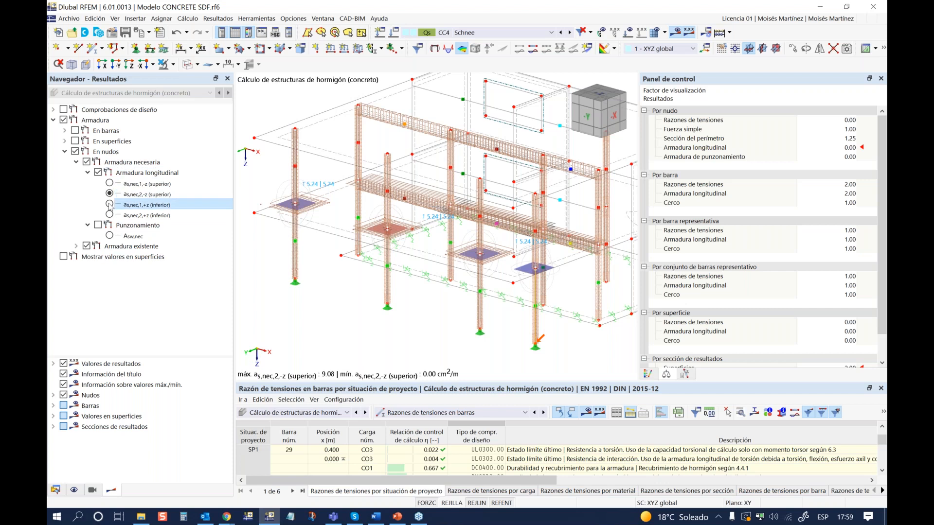
Review as,nec,2,+z (inferior) and as,nec,1,+z (inferior) at the nodes, and hide the node reinforcement results
left_click(110, 215)
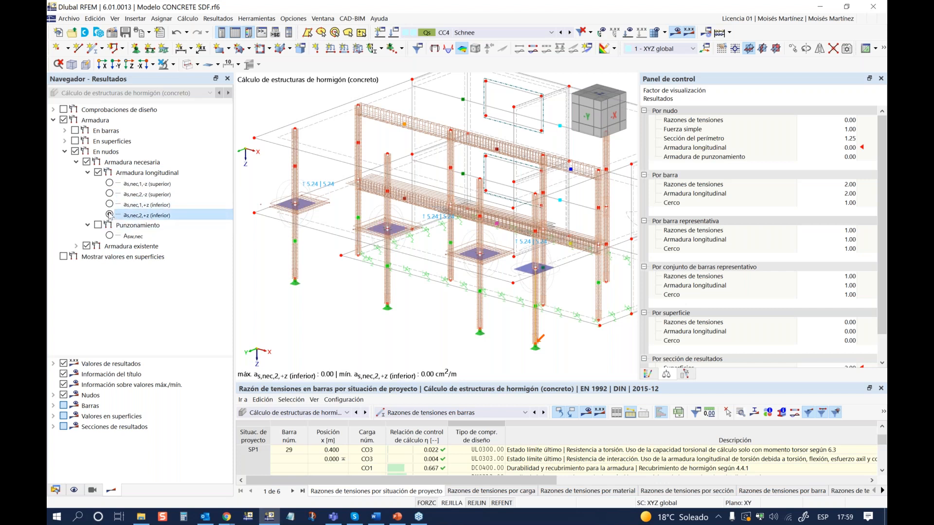
left_click(110, 205)
left_click(86, 162)
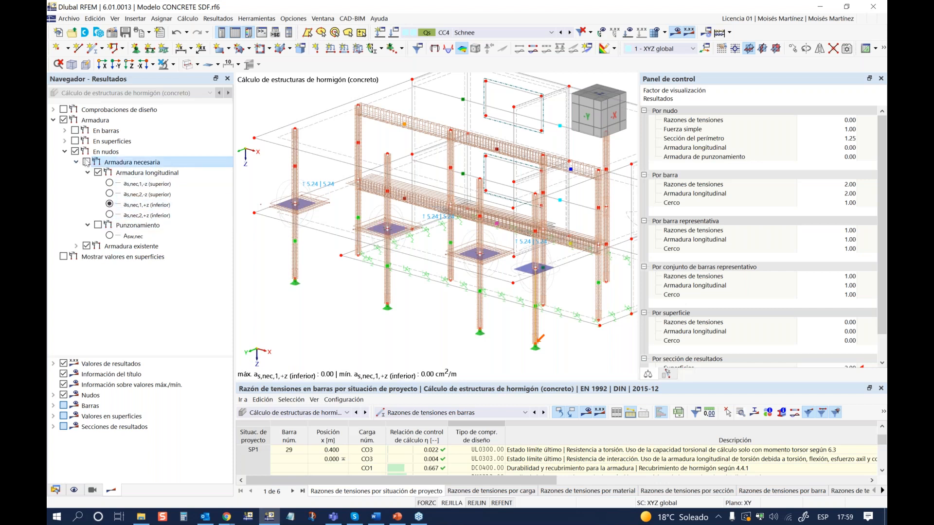
left_click(75, 151)
left_click(65, 152)
Display the required longitudinal reinforcement as,nec,2,-z (superior) on the surfaces
left_click(64, 130)
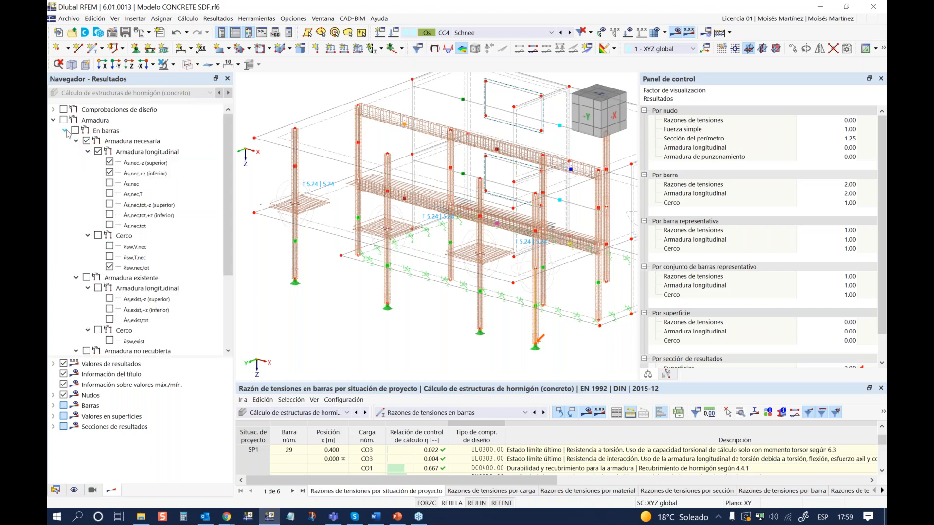
left_click(65, 131)
left_click(64, 141)
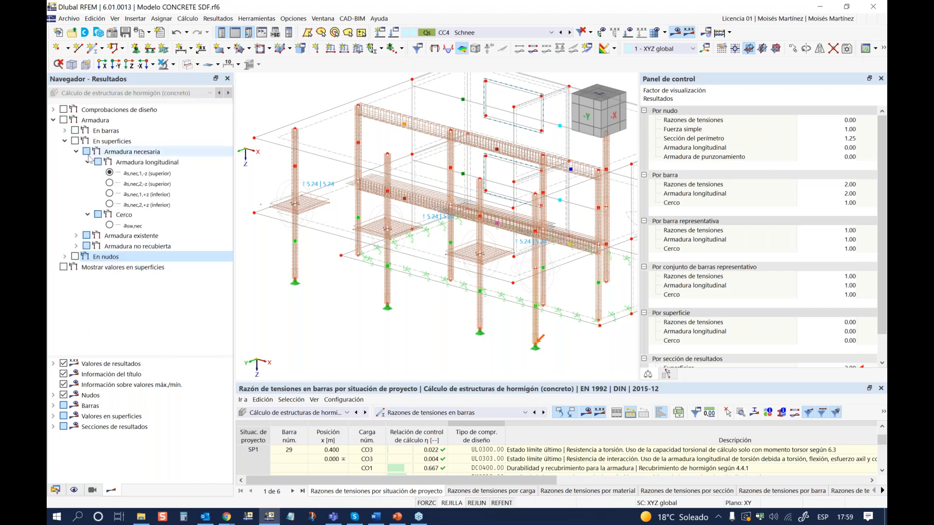
left_click(109, 183)
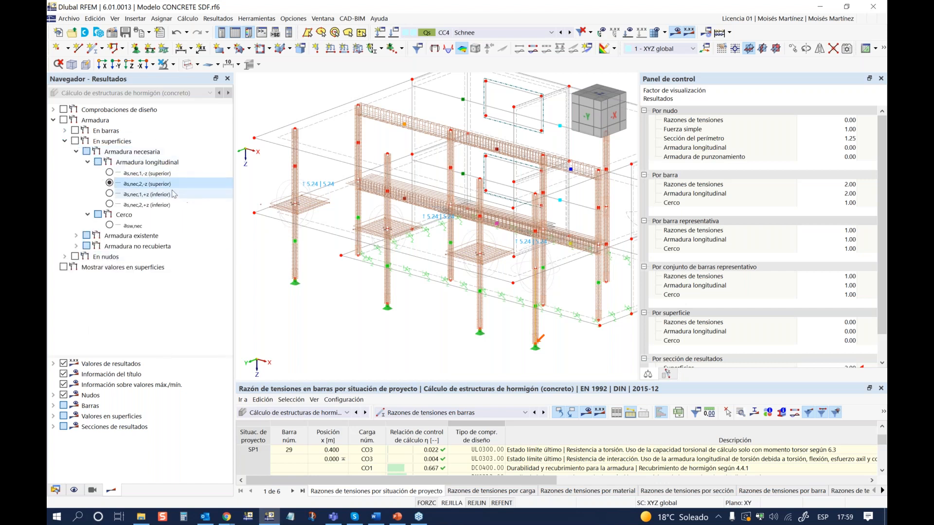
middle_click_drag(347, 271, 361, 273, "ctrl")
scroll(361, 273, "down", 2)
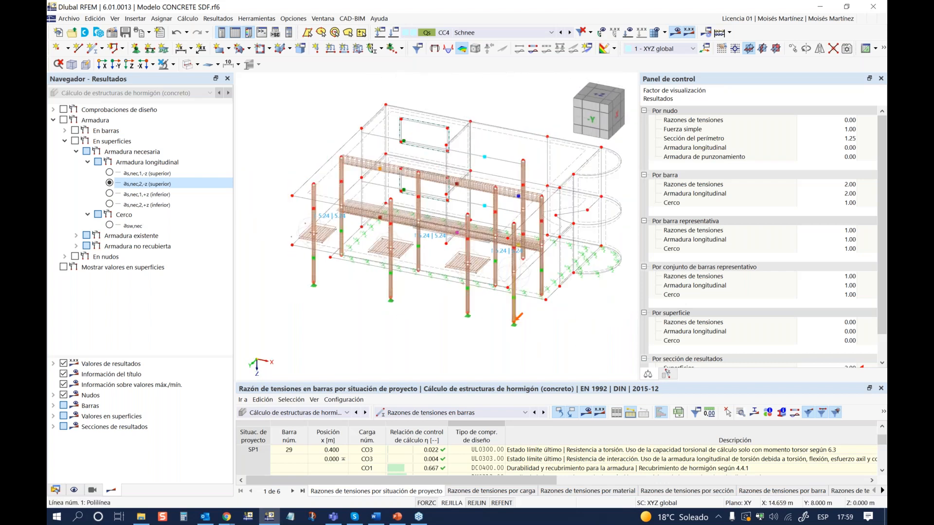
left_click(74, 141)
middle_click_drag(413, 291, 413, 310, "ctrl")
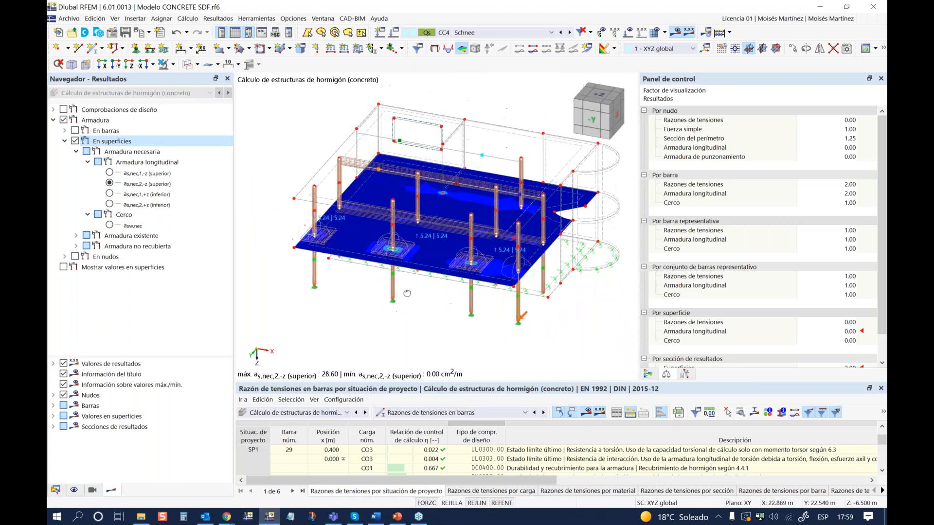
Isolate the floor slab in visibility mode and view it in plan along Z
scroll(337, 248, "up", 5)
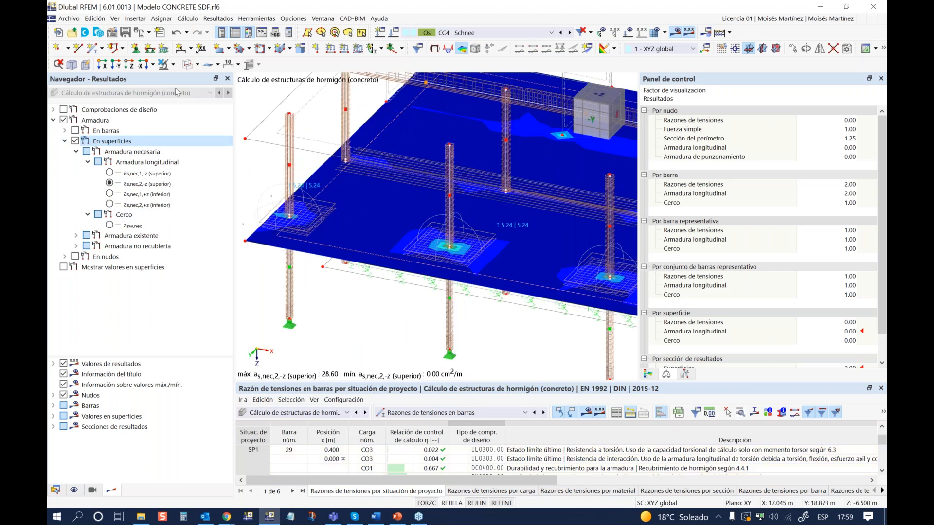
left_click(173, 65)
left_click(180, 79)
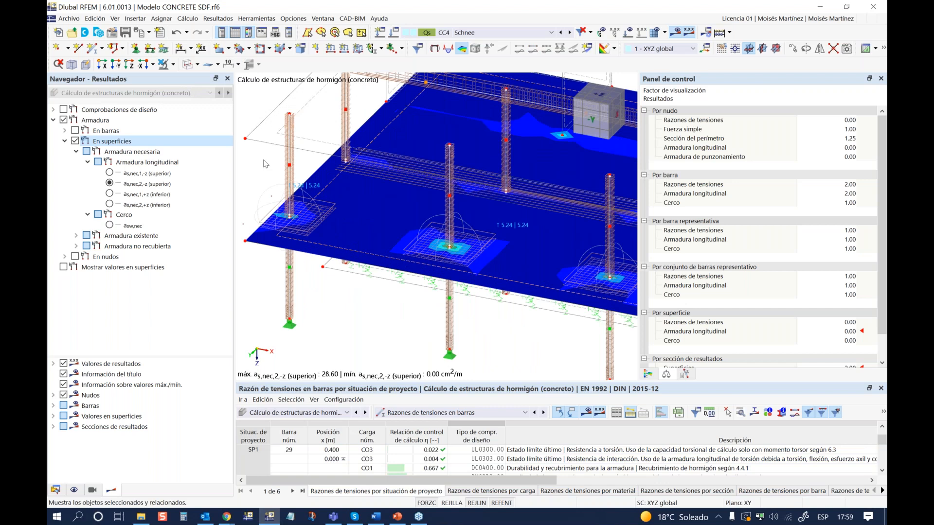
left_click(129, 64)
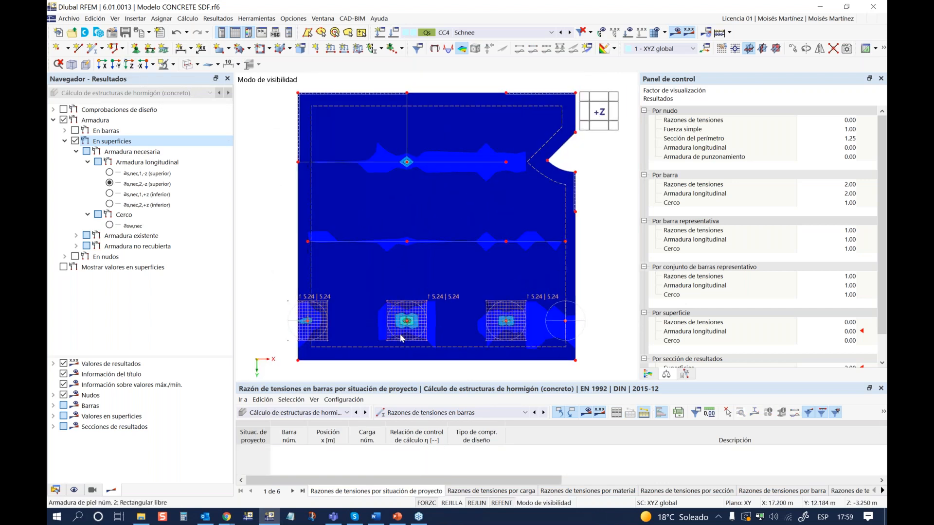
Show the color scale and examine as,nec,2,-z (superior) around the middle column inside its additional reinforcement patch
scroll(408, 318, "up", 2)
scroll(408, 322, "up", 2)
scroll(429, 289, "up", 2)
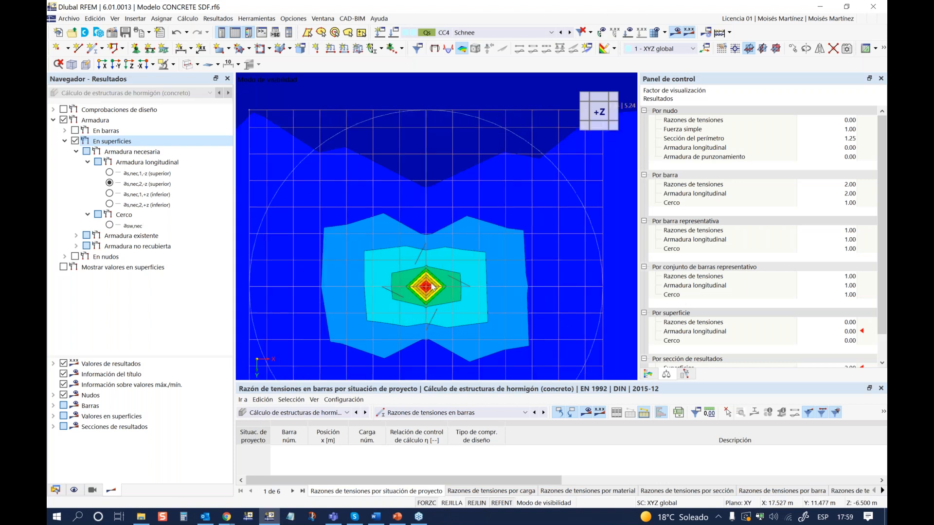
left_click(643, 375)
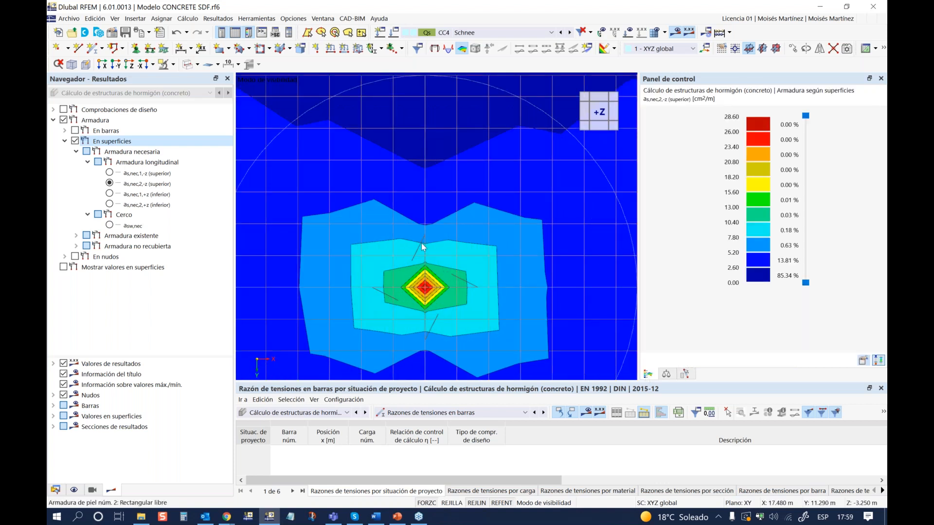
scroll(419, 247, "down", 3)
scroll(419, 247, "down", 4)
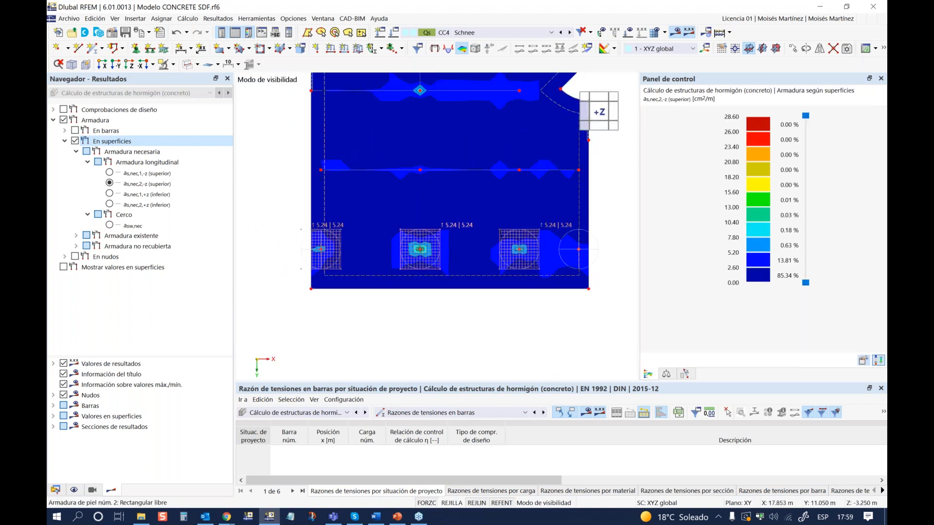
Display as,nec,1,-z (superior) on the slab and compare it with the additional reinforcement patches over the columns in plan and tilted views
left_click(110, 173)
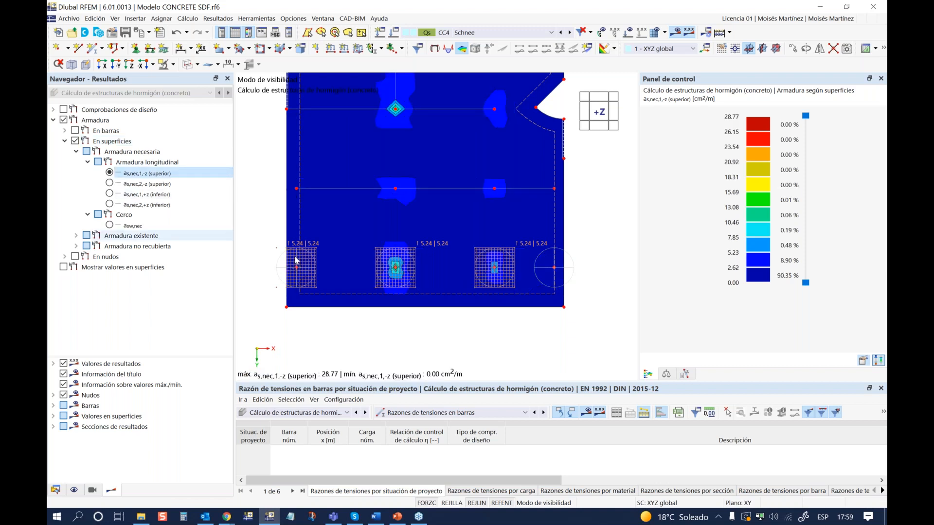
scroll(390, 272, "up", 2)
scroll(391, 274, "up", 3)
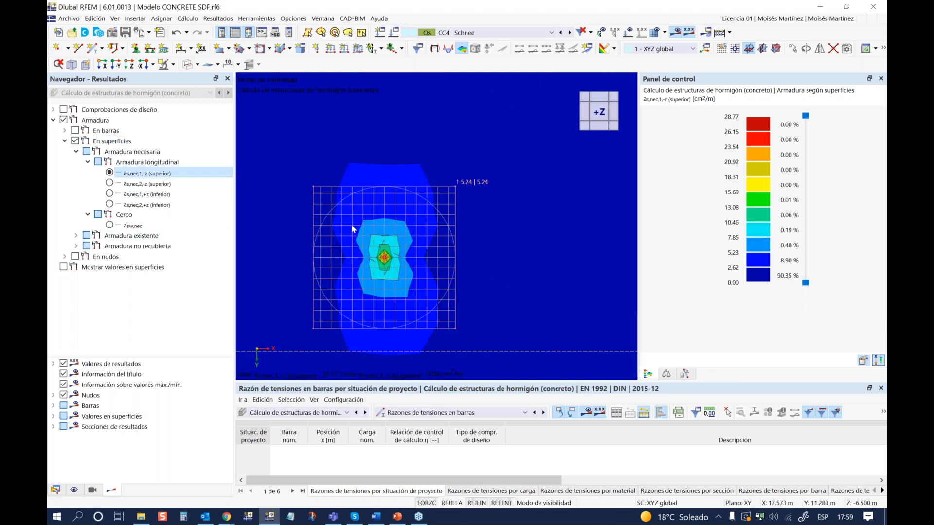
scroll(353, 276, "down", 2)
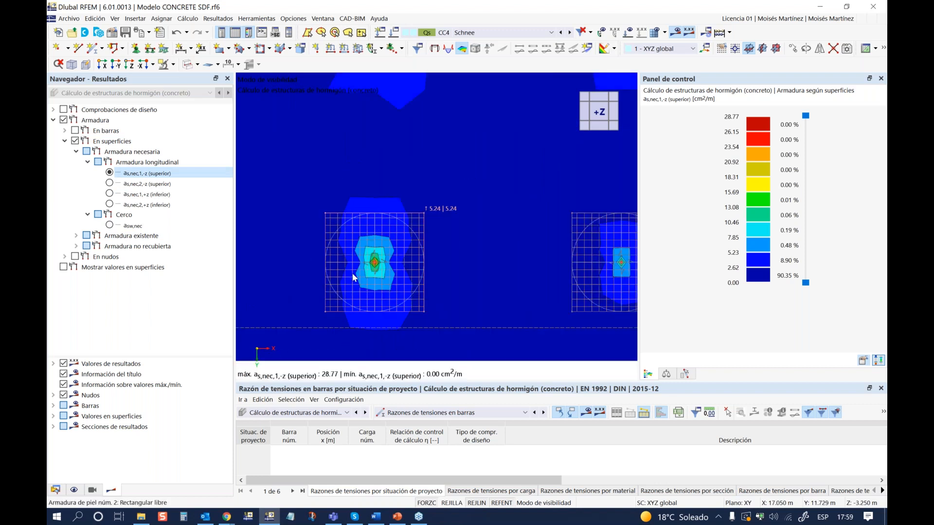
scroll(353, 278, "down", 2)
middle_click_drag(240, 169, 288, 165)
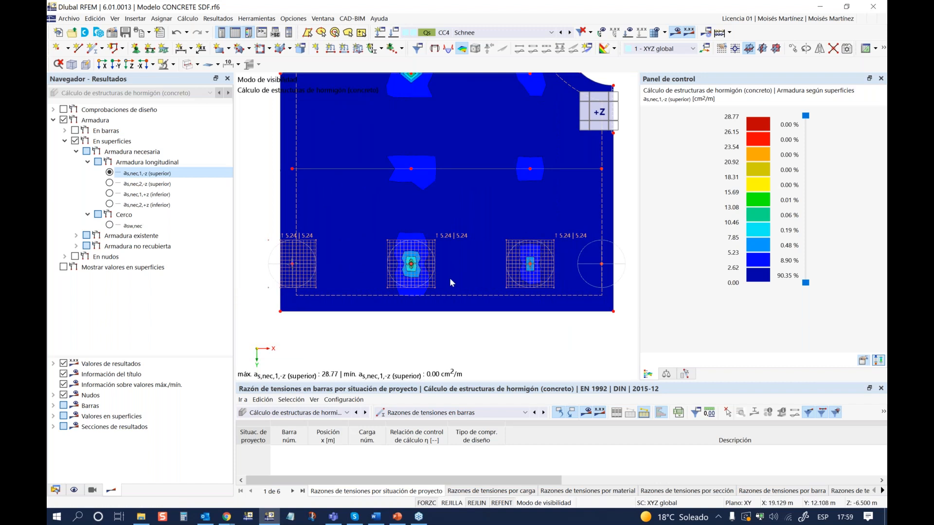
scroll(451, 284, "down", 2)
middle_click_drag(450, 287, 442, 260, "ctrl")
scroll(443, 269, "up", 2)
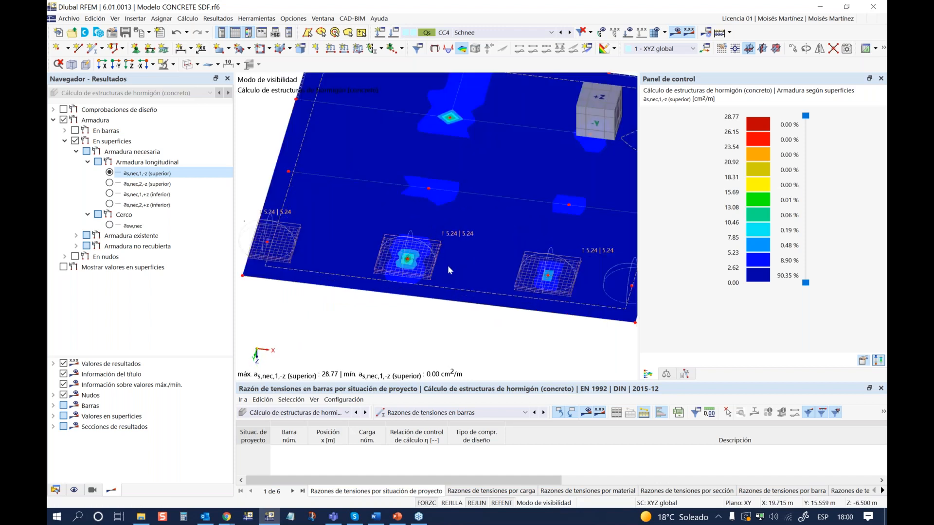
scroll(448, 267, "down", 2)
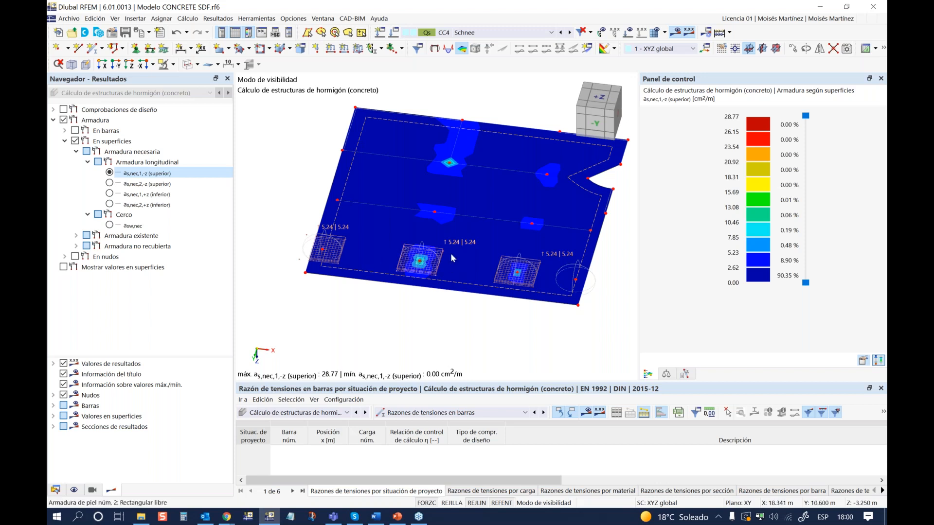
middle_click_drag(428, 233, 419, 242)
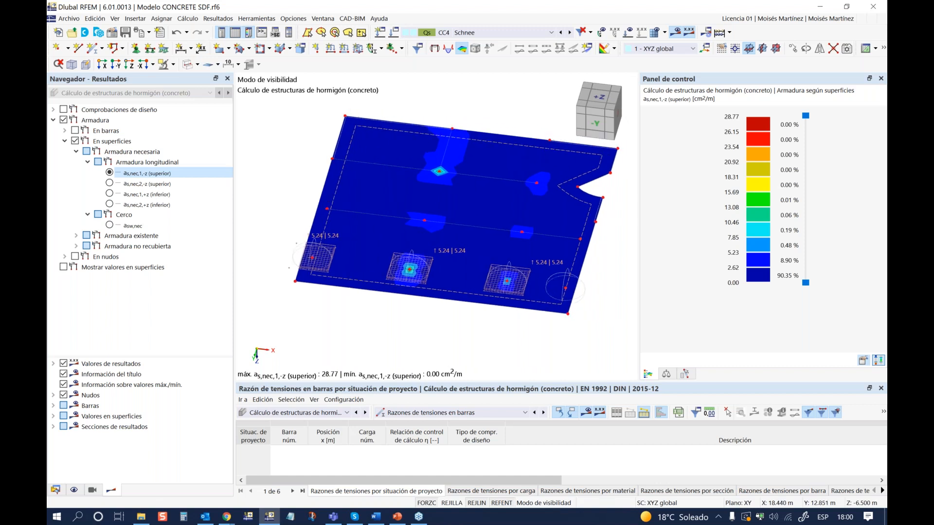
Check as,nec,1,+z (inferior) on the slab and collapse the required longitudinal reinforcement list
left_click(110, 194)
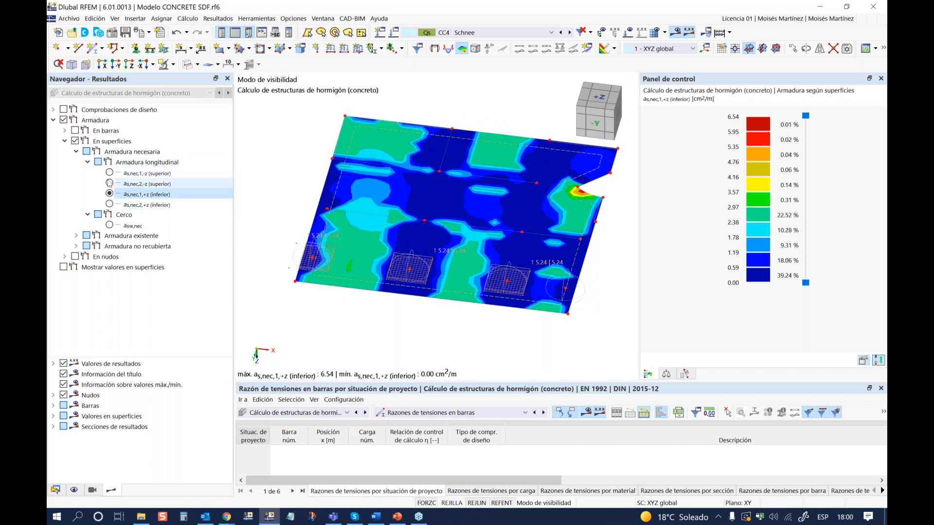
left_click(88, 163)
left_click(87, 172)
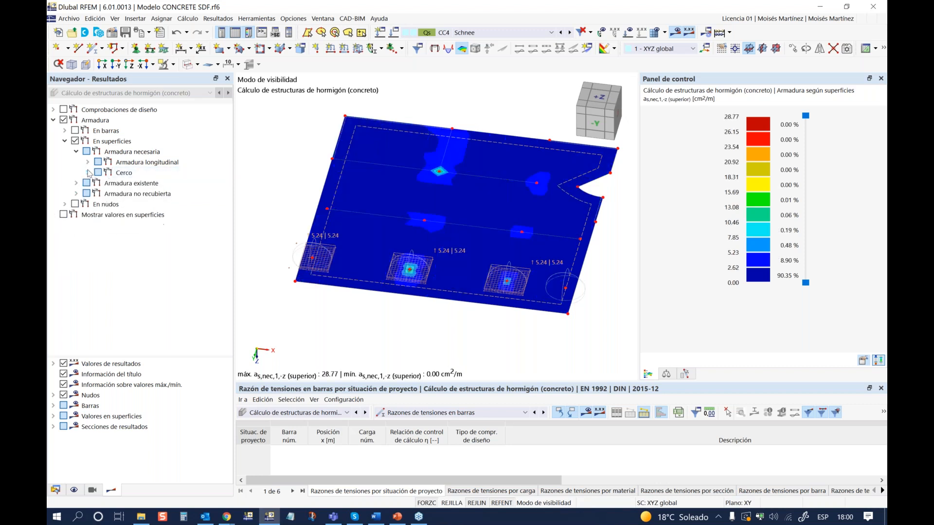
Display the uncovered longitudinal reinforcement as,dif,1,-z (superior) on the slab and inspect the area around the interior column
left_click(76, 194)
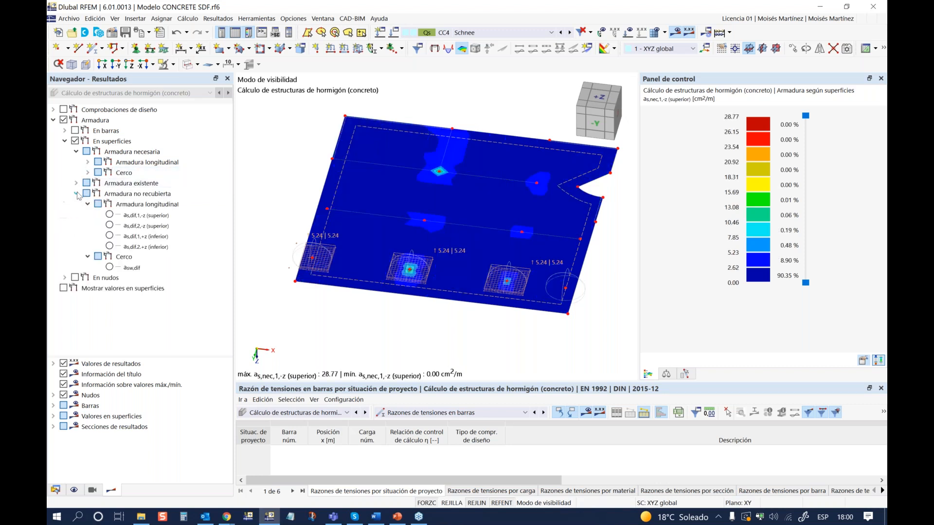
left_click(109, 215)
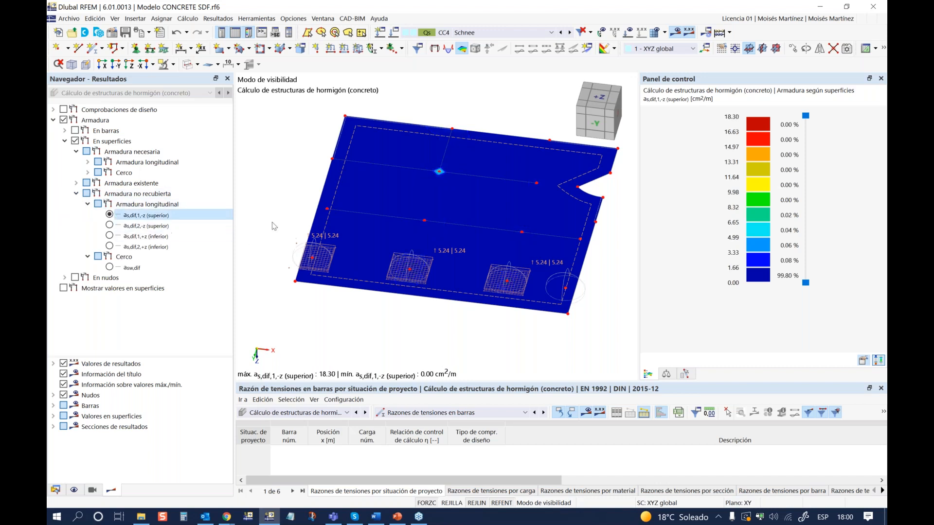
middle_click_drag(404, 223, 392, 217)
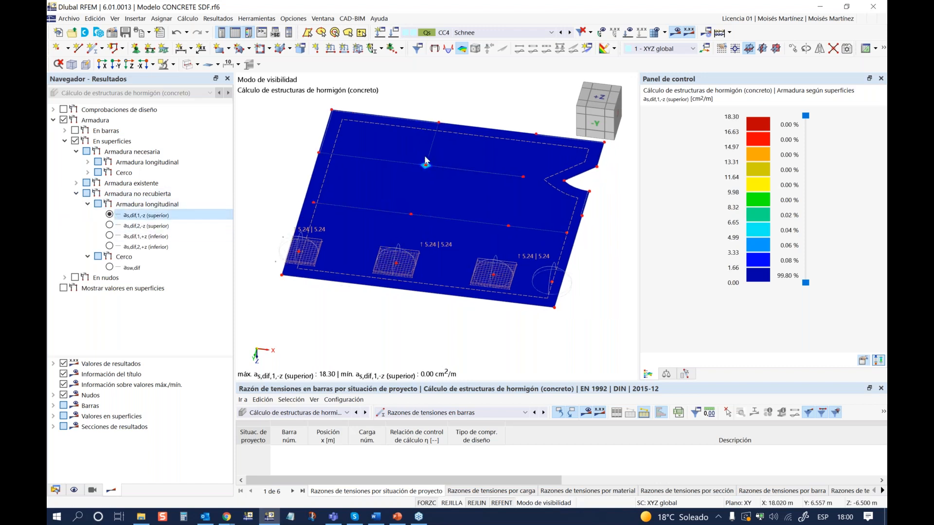
scroll(424, 157, "up", 2)
scroll(424, 166, "down", 2)
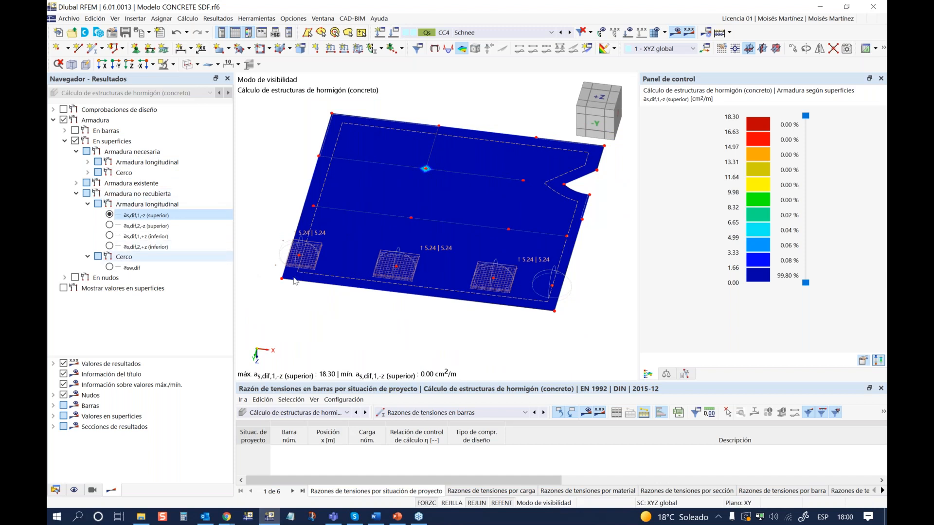
Examine the uncovered reinforcement as,dif,1,-z (superior) inside the middle reinforcement patch and at the interior column without a patch
scroll(429, 276, "up", 1)
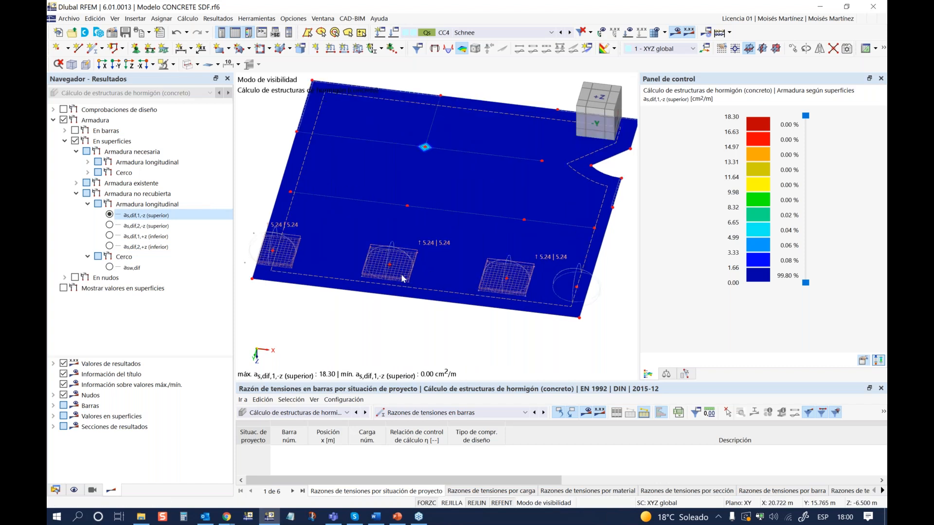
scroll(373, 270, "up", 2)
scroll(375, 279, "up", 4)
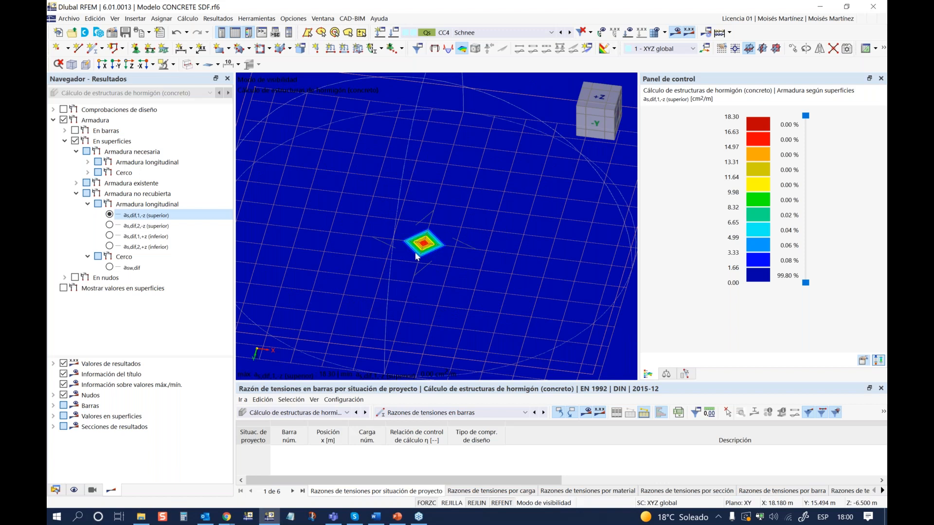
scroll(407, 248, "up", 1)
scroll(411, 247, "down", 6)
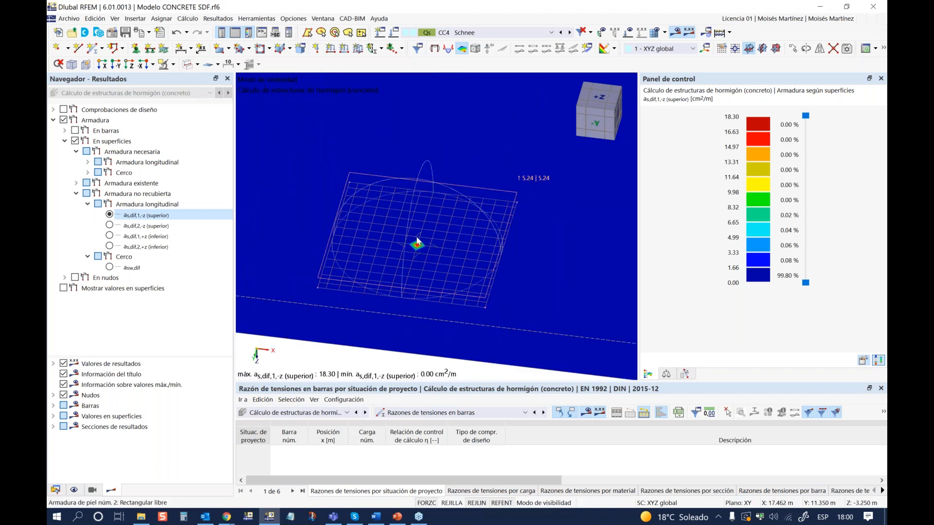
scroll(411, 246, "down", 5)
scroll(416, 255, "down", 4)
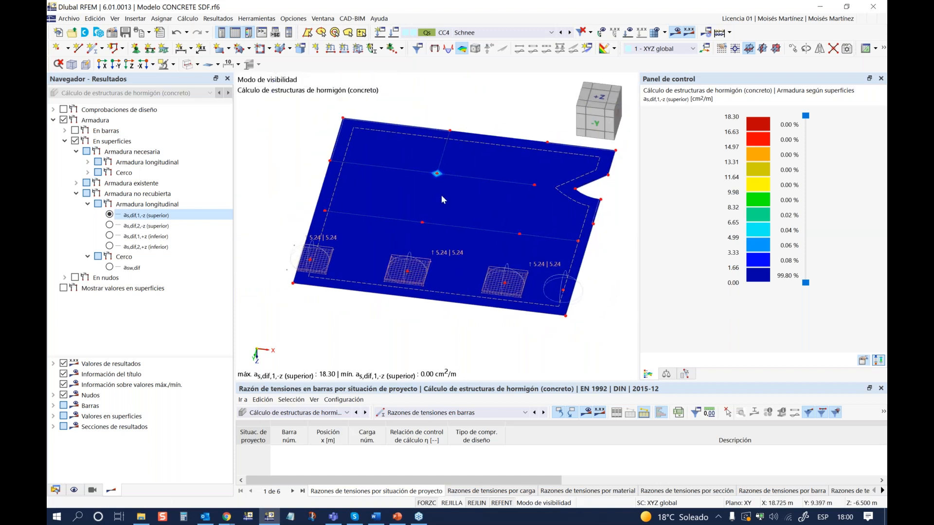
scroll(406, 287, "up", 1)
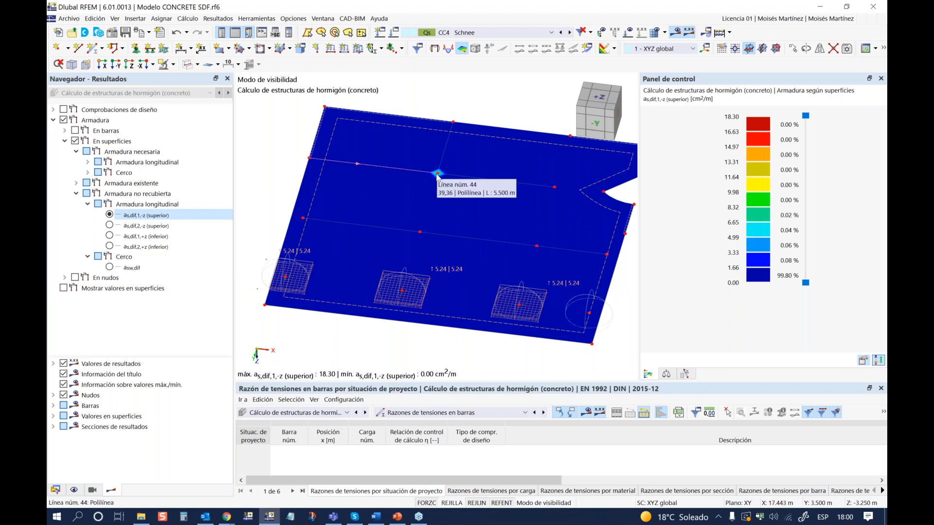
Review the slab's uncovered reinforcement as,dif,2,-z (superior), as,dif,2,+z (inferior) and as,dif,1,+z (inferior), including the area at the slab notch
left_click(110, 225)
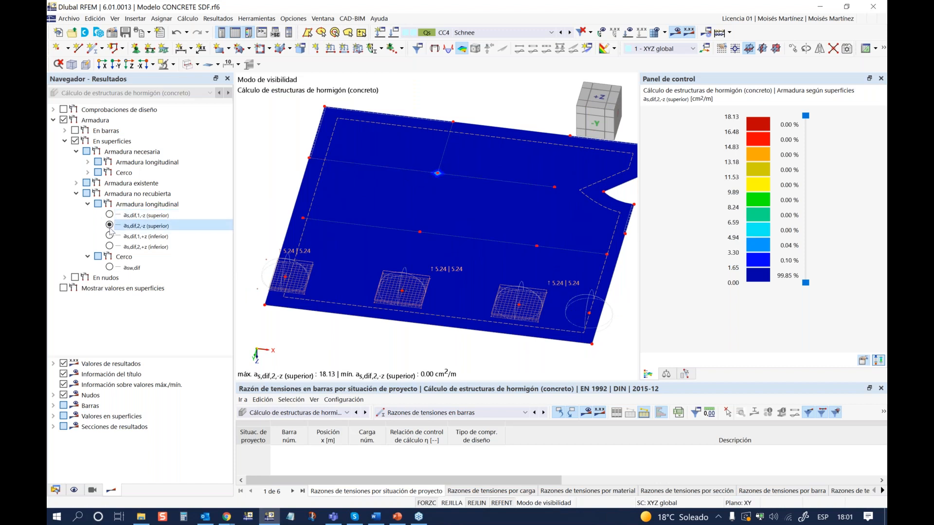
left_click(109, 237)
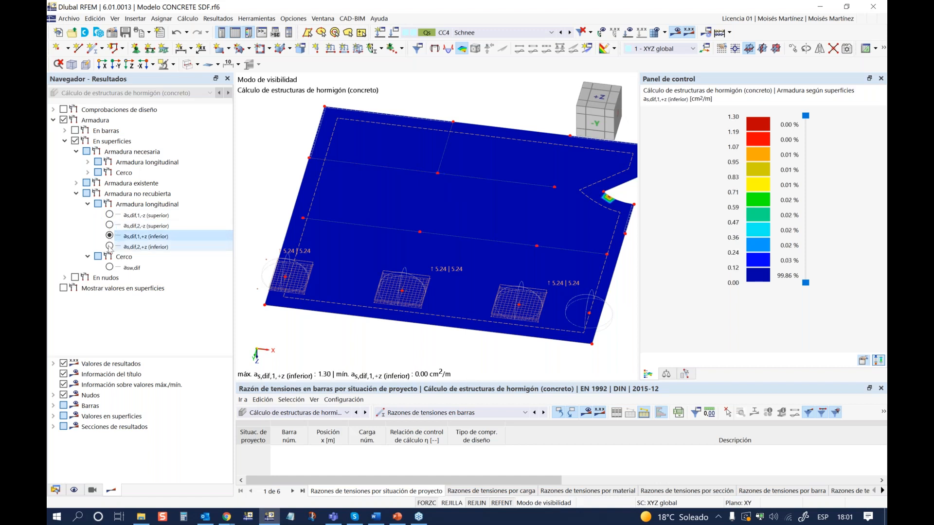
left_click(109, 247)
left_click(109, 236)
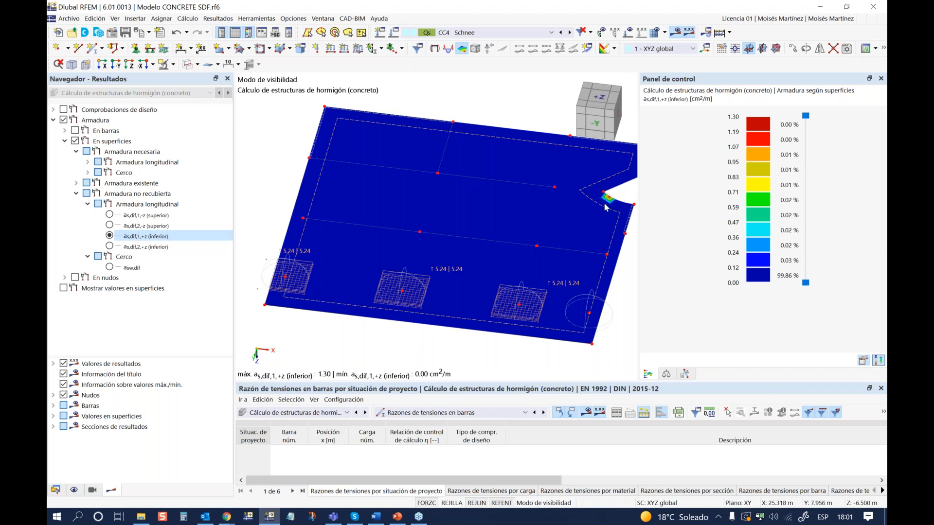
scroll(606, 207, "down", 2)
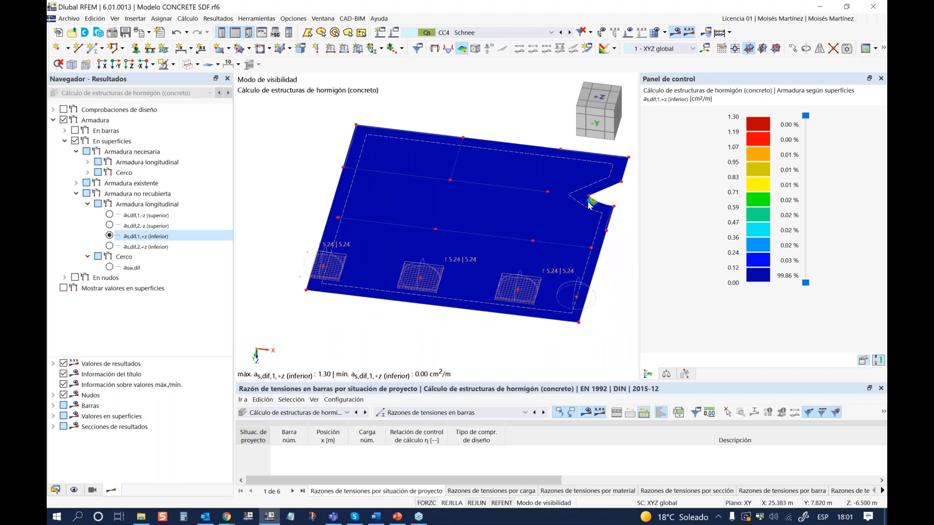
Display the required longitudinal reinforcement as,nec,2,+z (inferior) on the slab and view it along the Z direction
scroll(513, 226, "down", 1)
scroll(518, 257, "up", 1)
middle_click_drag(494, 237, 458, 219, "ctrl")
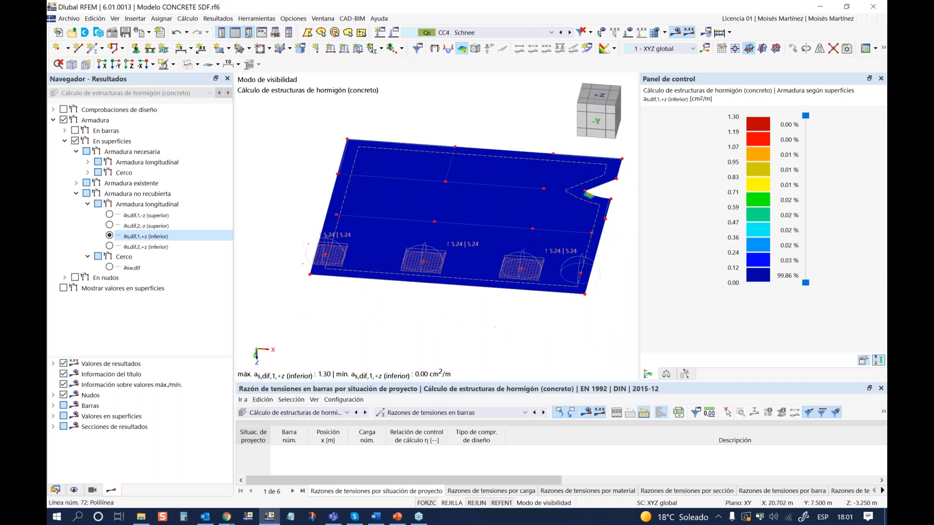
left_click(88, 205)
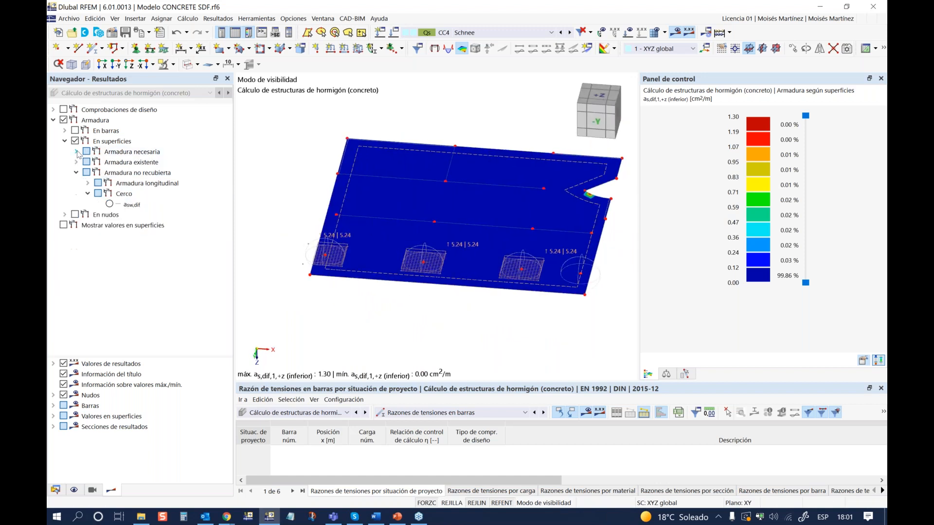
left_click(87, 162)
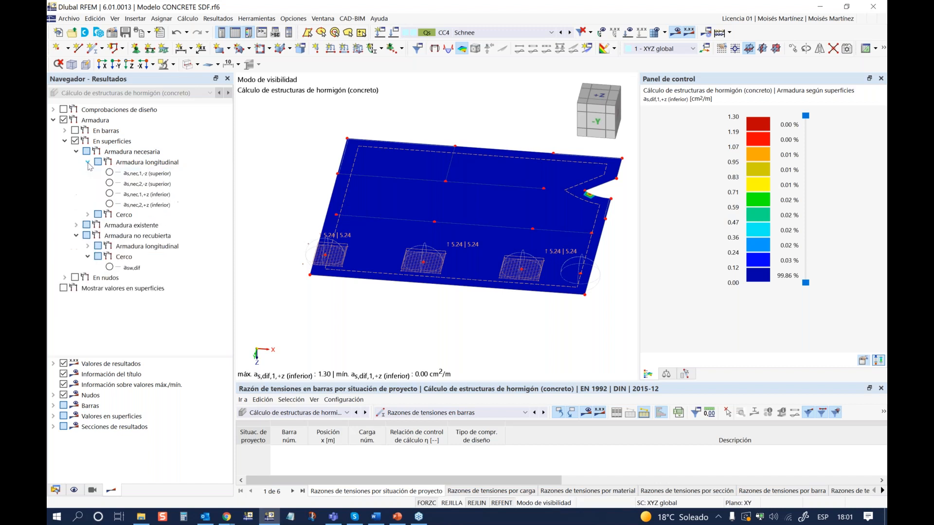
left_click(110, 204)
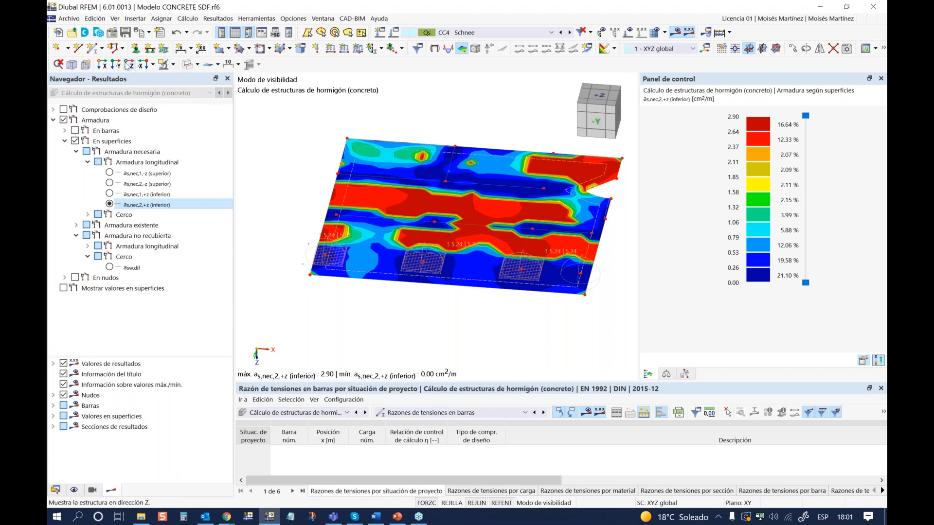
left_click(128, 64)
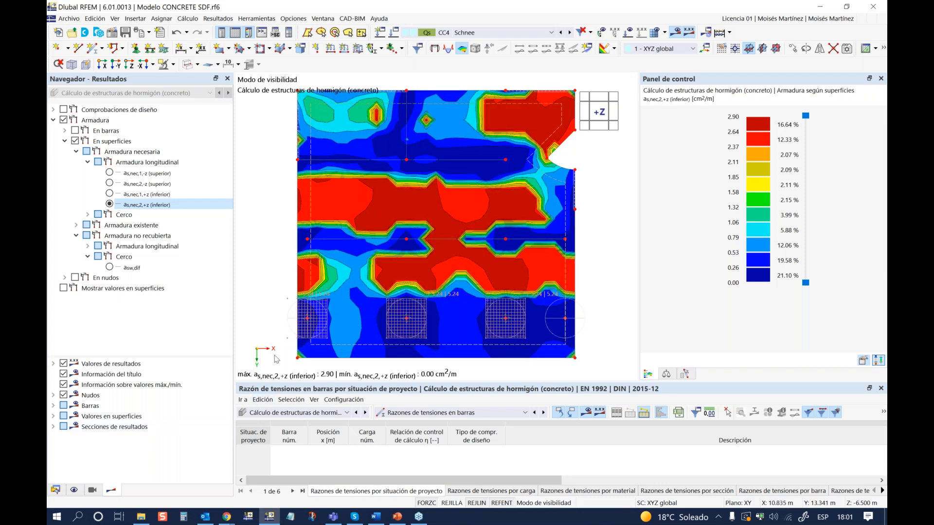
Collapse the model's data tree and create a new report for Modelo CONCRETE SDF
left_click(55, 490)
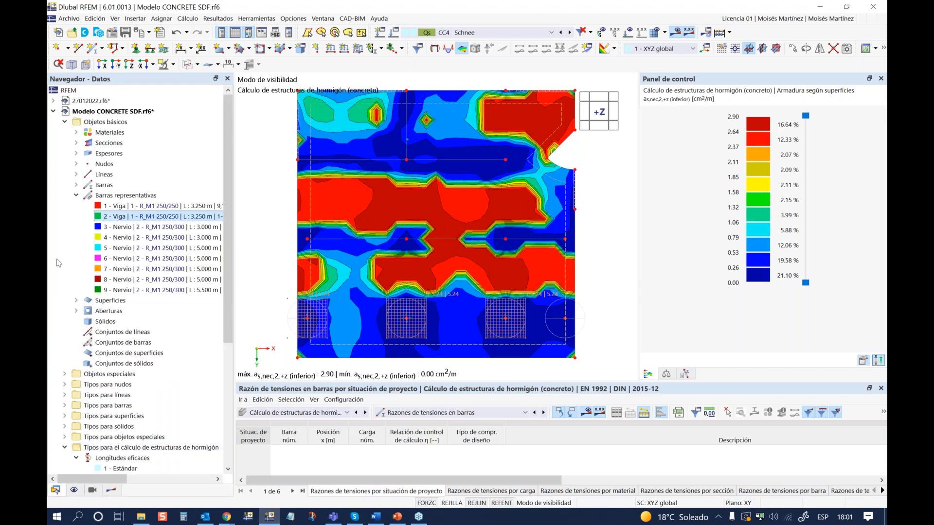
right_click(190, 155)
left_click(229, 269)
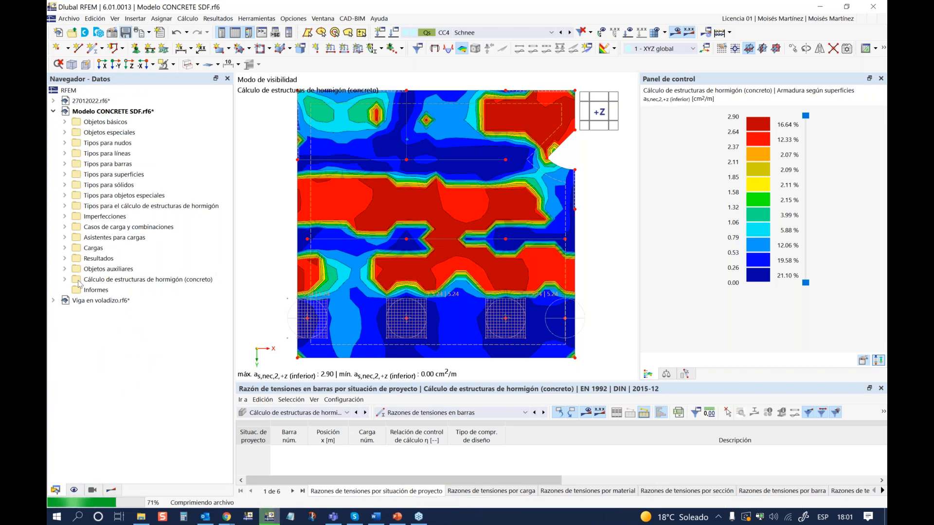
right_click(94, 291)
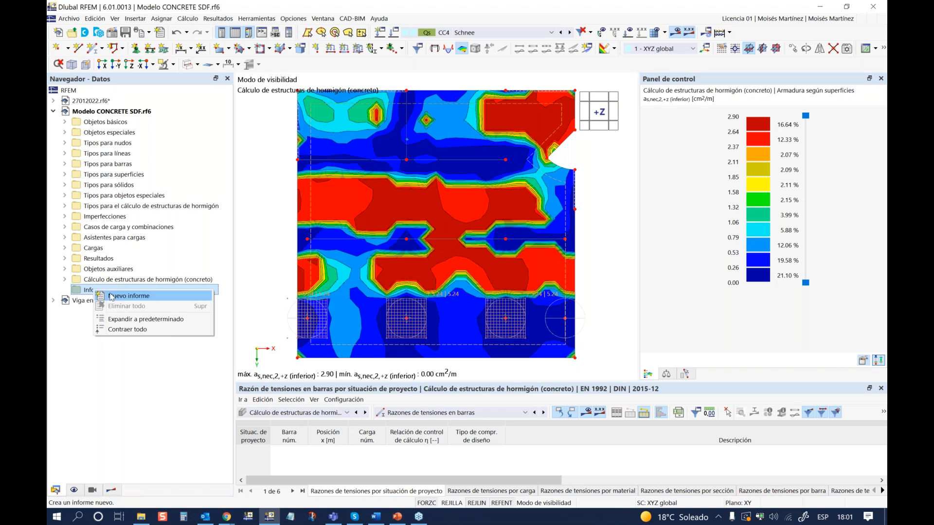
left_click(115, 296)
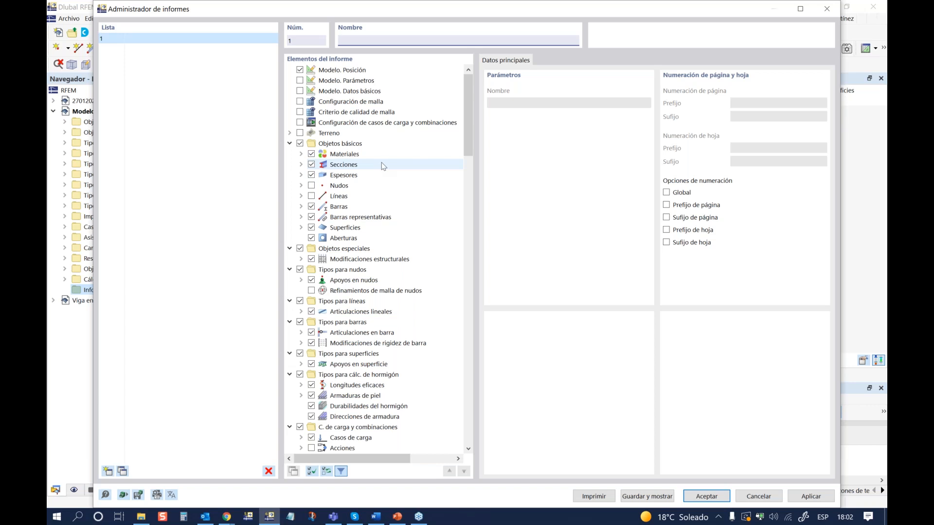
Exclude the Resultados group of Cálculo de hormigón from the report and check the other selected report elements
left_click_drag(465, 108, 476, 373)
left_click(323, 122)
left_click(323, 280)
left_click_drag(469, 370, 476, 297)
left_click(322, 322)
left_click(311, 196)
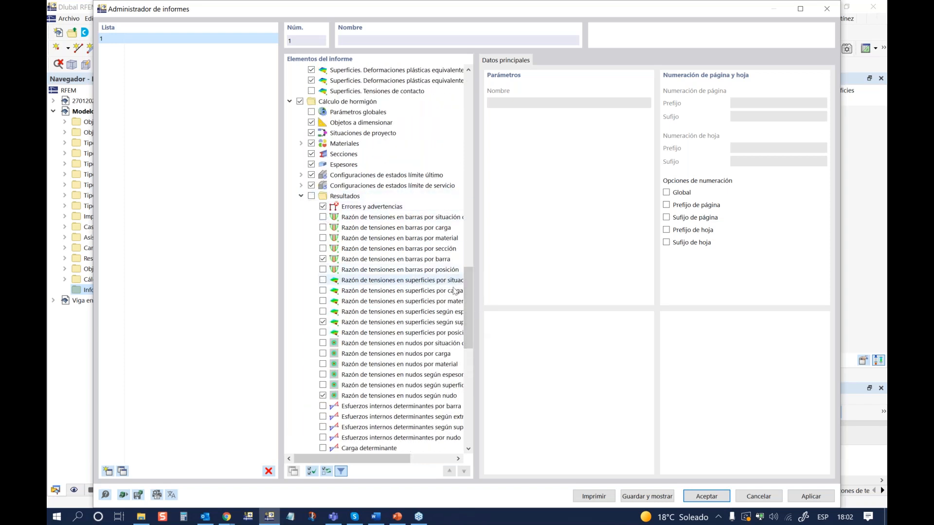
left_click_drag(472, 279, 474, 188)
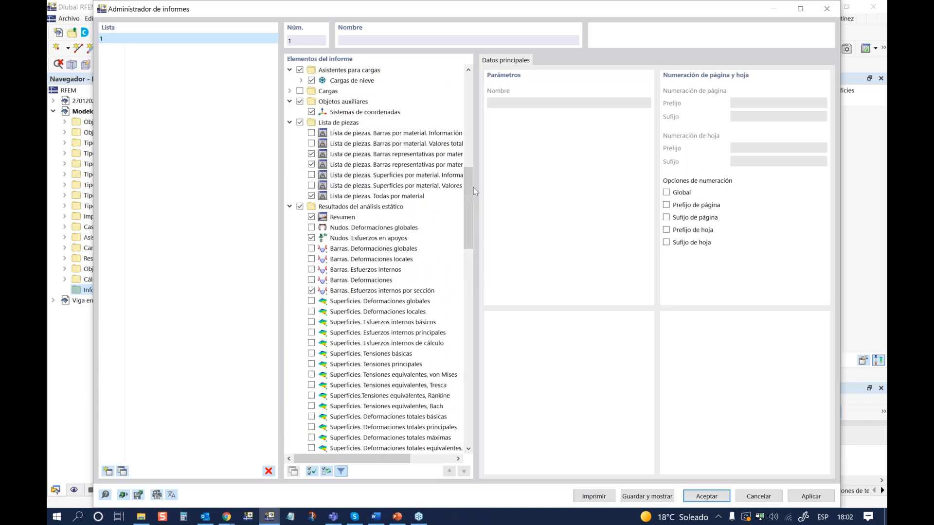
left_click_drag(467, 186, 471, 240)
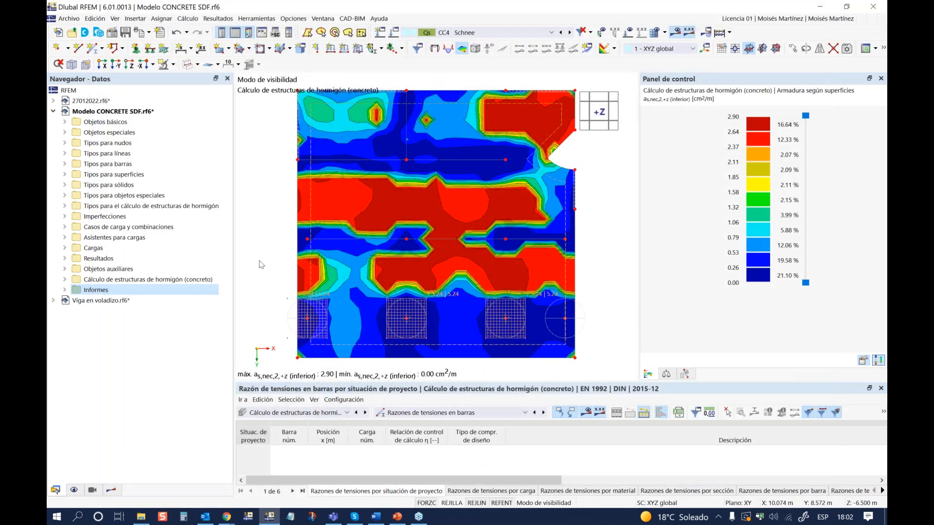
Open report 1 of the model and maximize its window
left_click(64, 289)
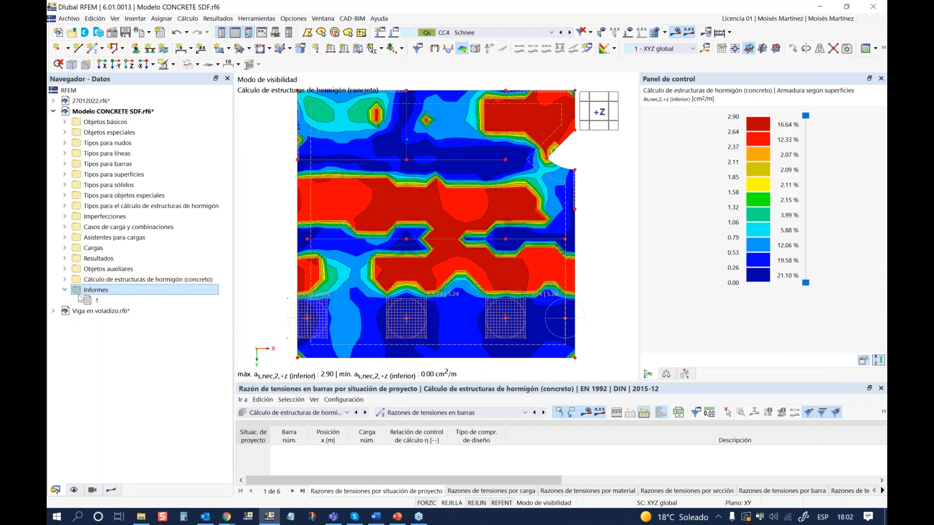
left_click(98, 302)
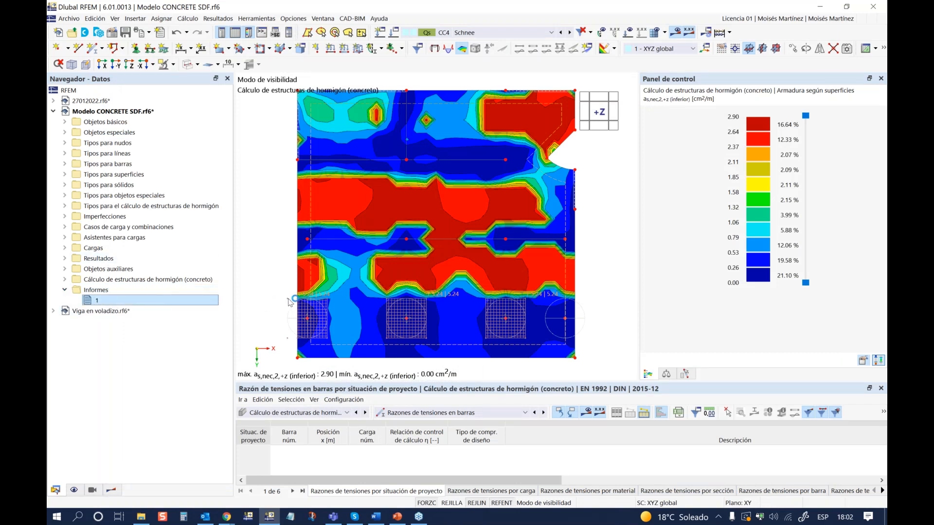
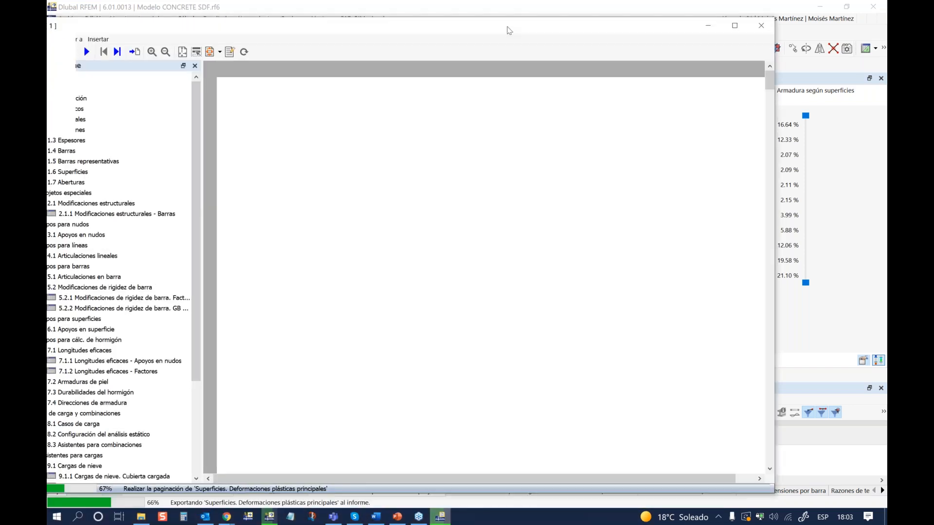
left_click(784, 27)
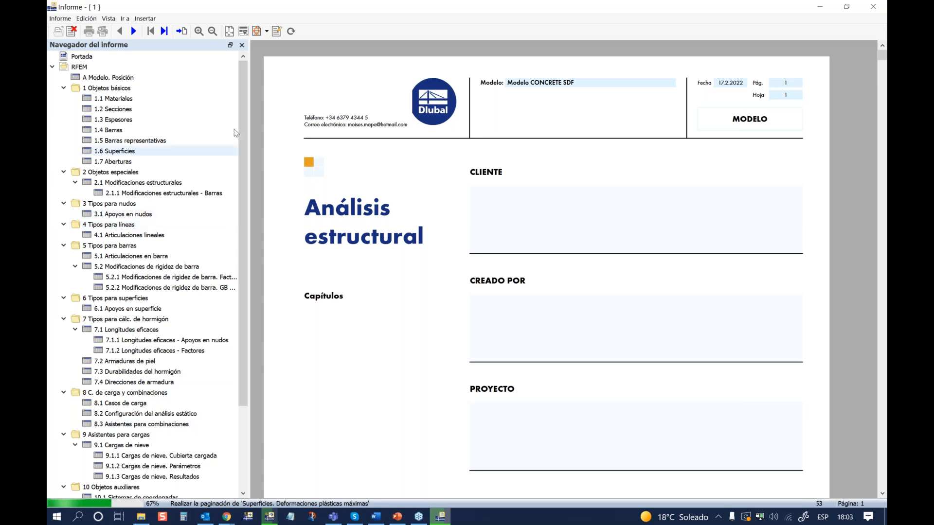
Go to chapter 6 Tipos para superficies in the report and examine the list of chapters and subchapters
left_click_drag(242, 153, 242, 236)
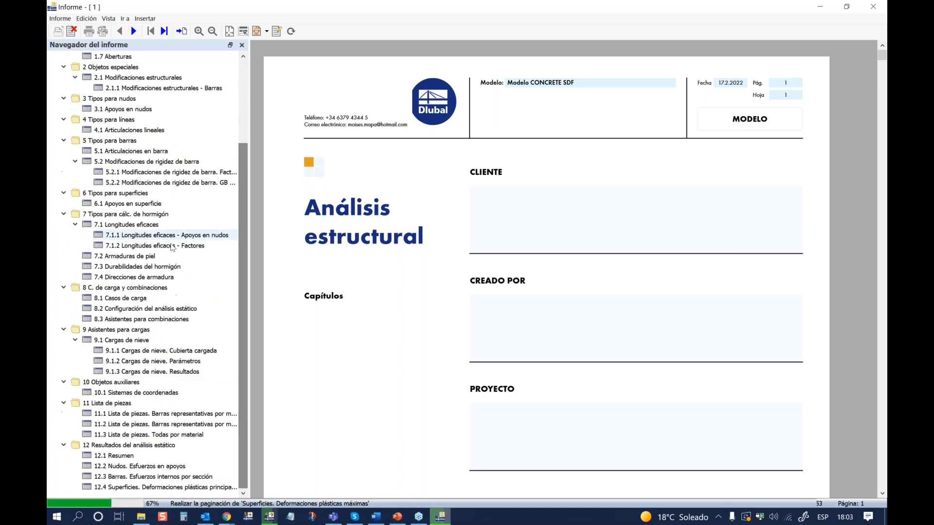
left_click(113, 193)
right_click(115, 193)
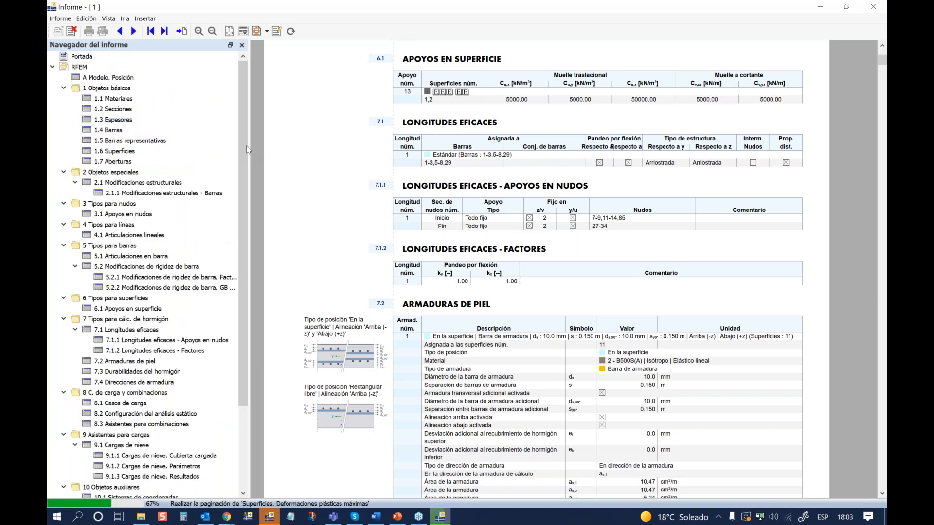
left_click_drag(247, 109, 251, 304)
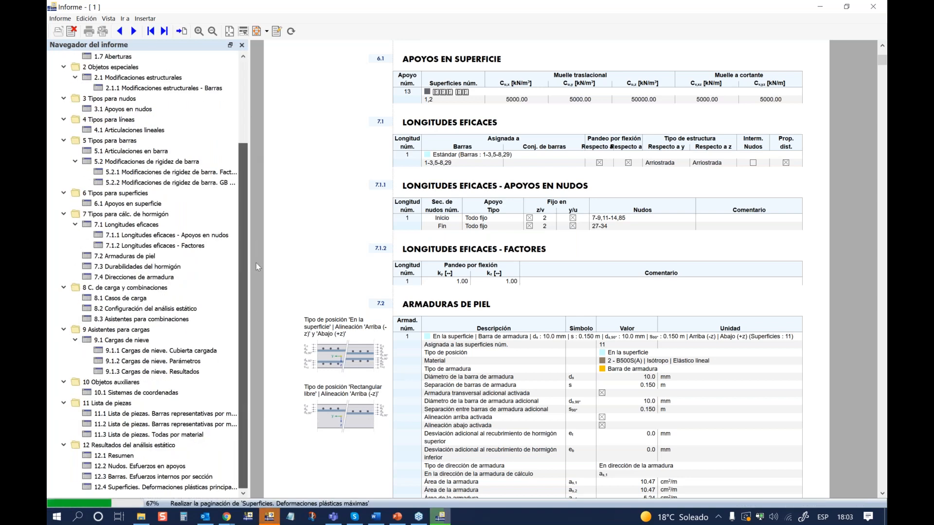
scroll(240, 148, "up", 3)
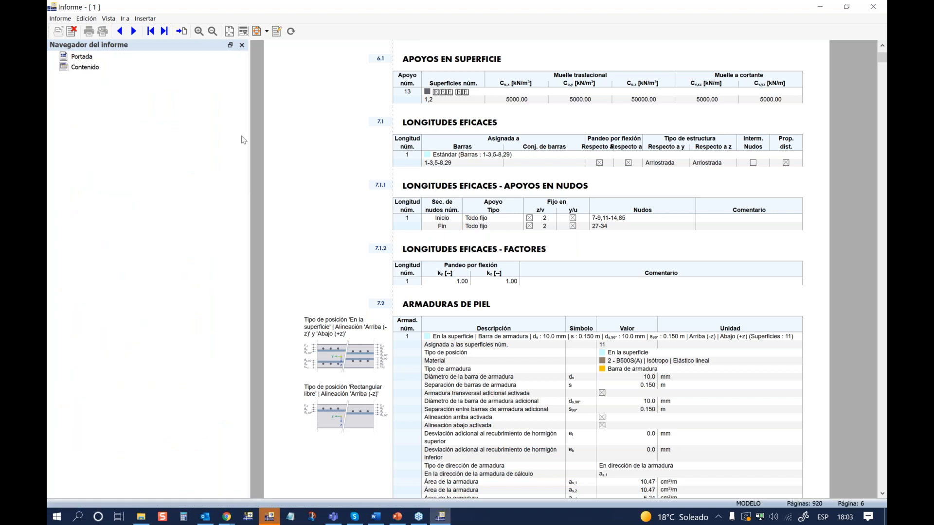
scroll(341, 237, "down", 5)
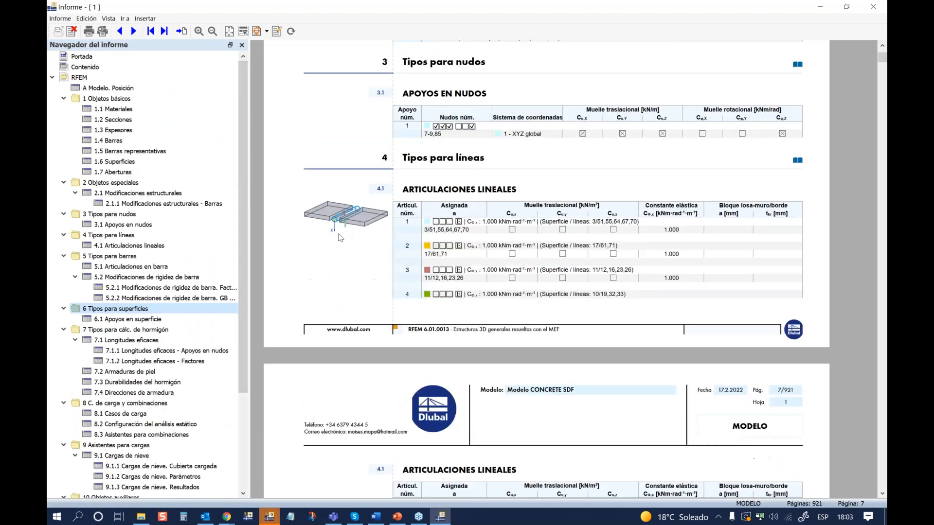
scroll(203, 257, "down", 4)
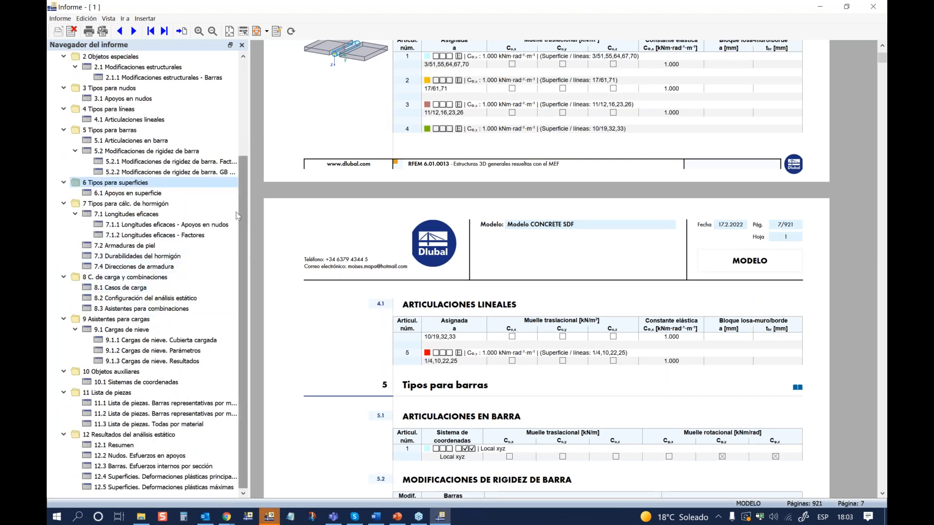
scroll(233, 124, "up", 4)
scroll(237, 136, "down", 4)
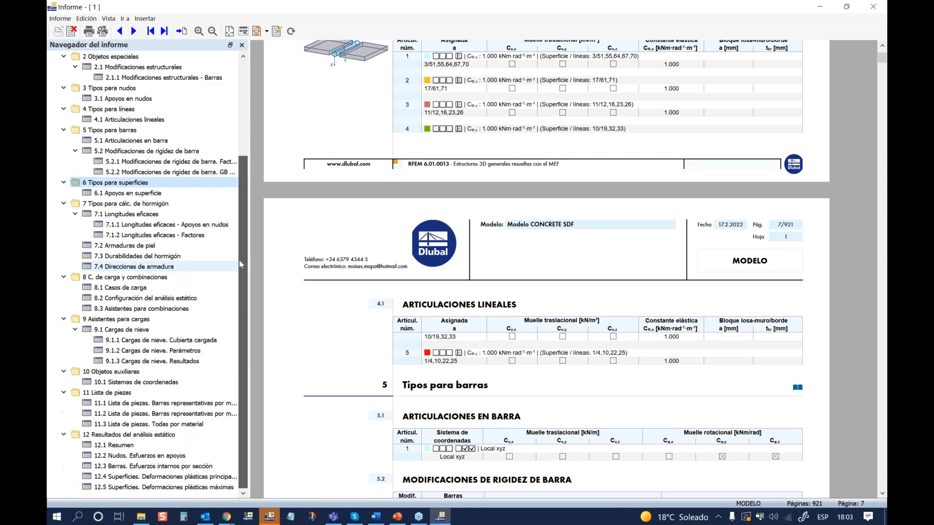
scroll(238, 259, "up", 4)
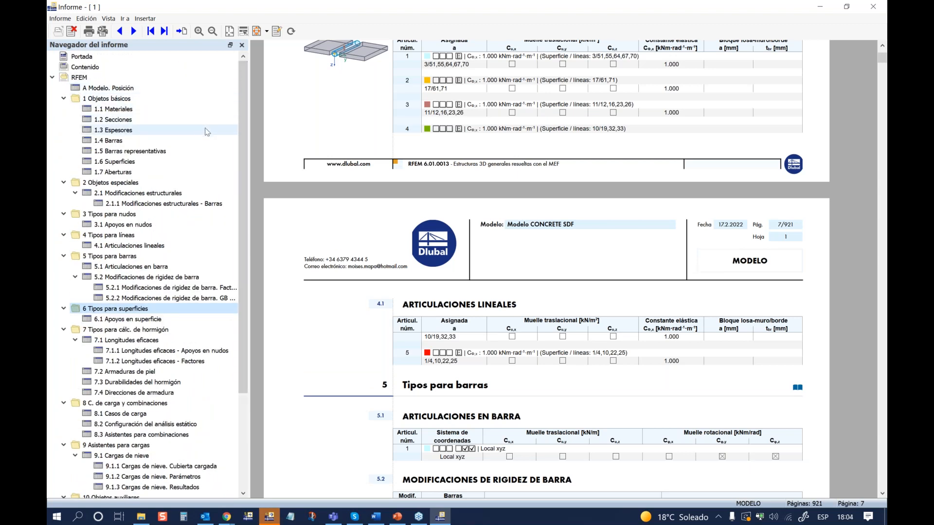
mouse_move(243, 120)
left_mouse_down()
mouse_move(243, 193)
mouse_move(242, 137)
left_mouse_up()
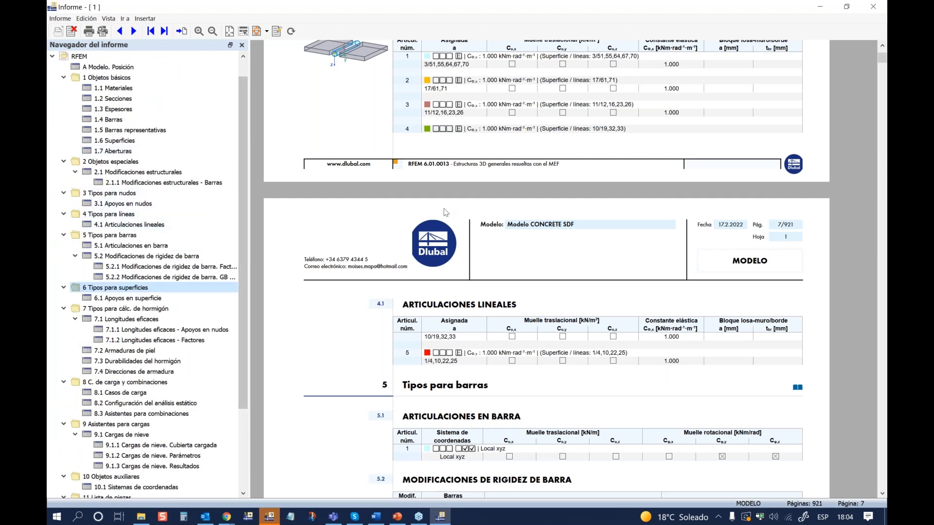
Review the report pages from the cover's model image through the contents, materials, sections and thicknesses to the Barras tables
scroll(435, 212, "down", 7)
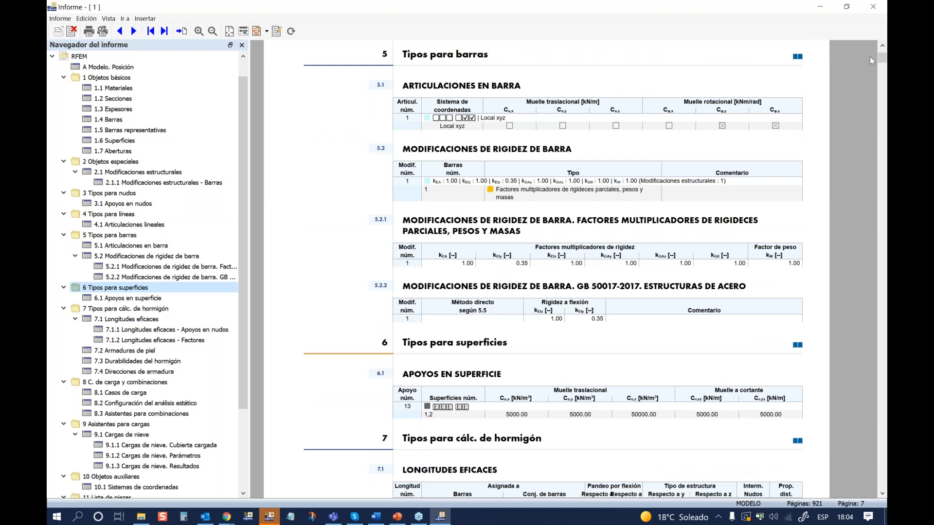
mouse_move(882, 58)
left_mouse_down()
mouse_move(884, 76)
mouse_move(881, 52)
left_mouse_up()
scroll(489, 293, "down", 2)
scroll(486, 294, "down", 10)
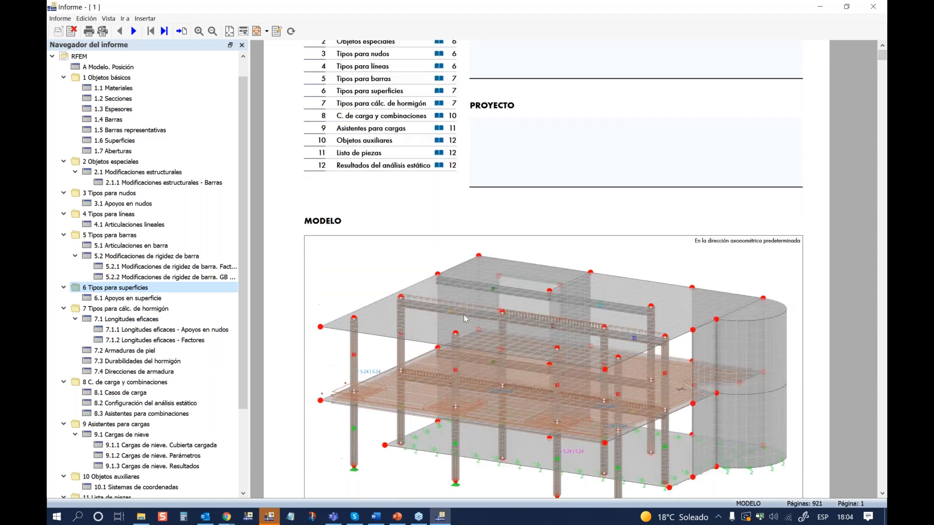
scroll(453, 346, "down", 15)
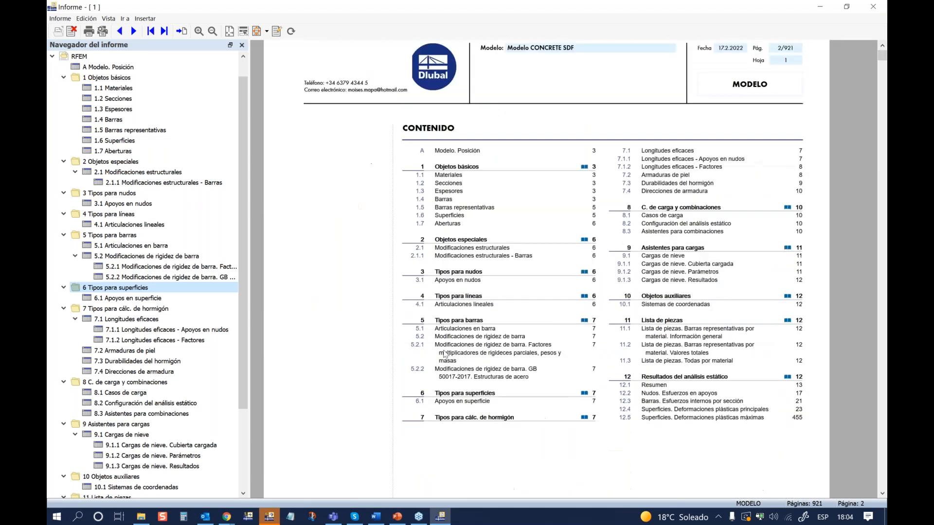
scroll(428, 368, "down", 8)
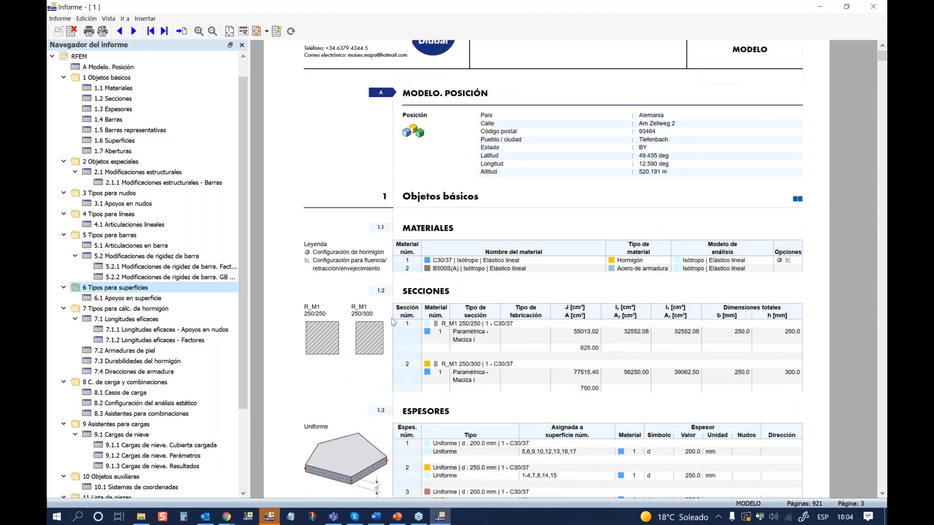
scroll(305, 267, "down", 12)
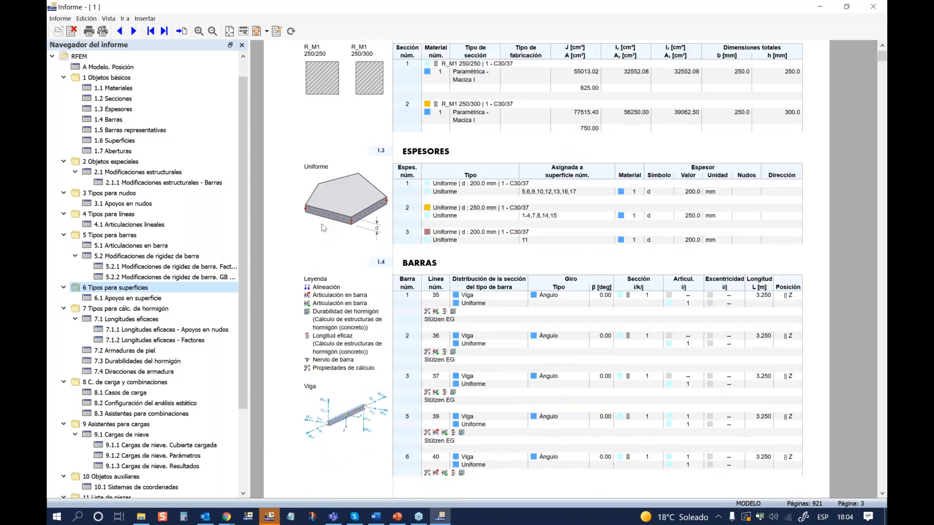
scroll(318, 198, "down", 10)
scroll(327, 206, "up", 4)
scroll(324, 206, "up", 2)
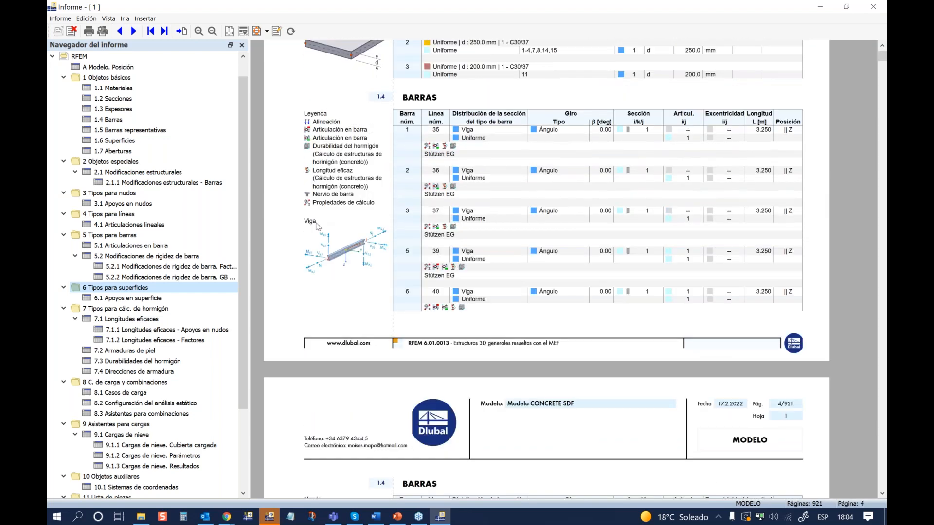
scroll(317, 225, "down", 15)
scroll(317, 214, "down", 2)
Insert the PDF file Catalogo-Ferrocar from the Escritorio folder into the report
left_click(145, 19)
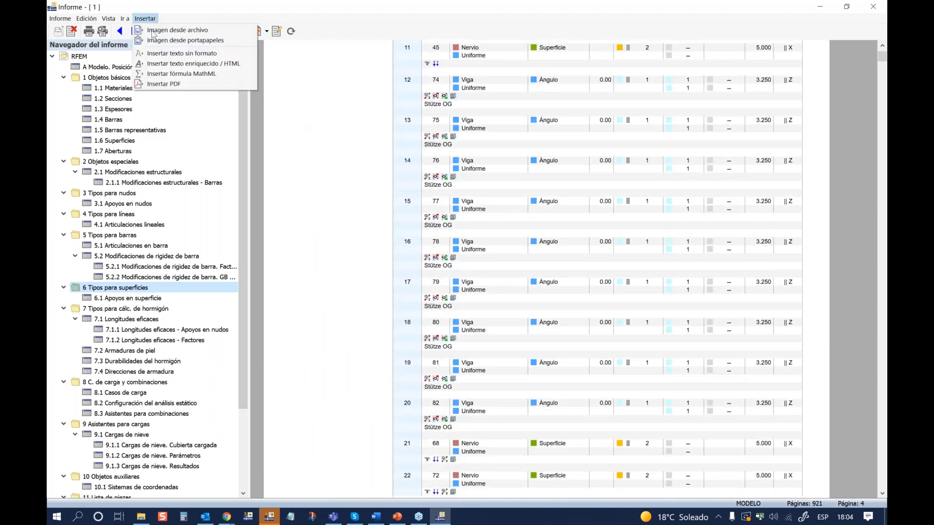
left_click(164, 83)
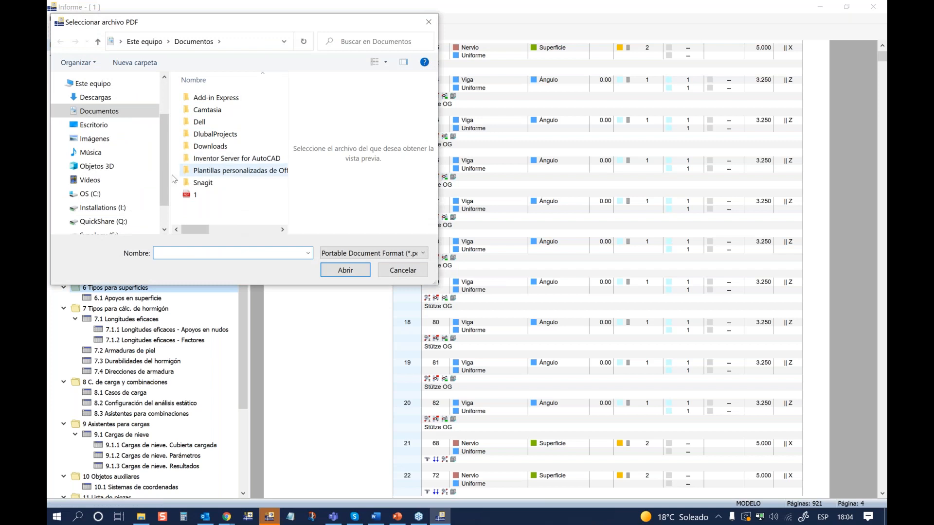
left_click(95, 124)
left_click_drag(281, 95, 284, 150)
left_click(210, 155)
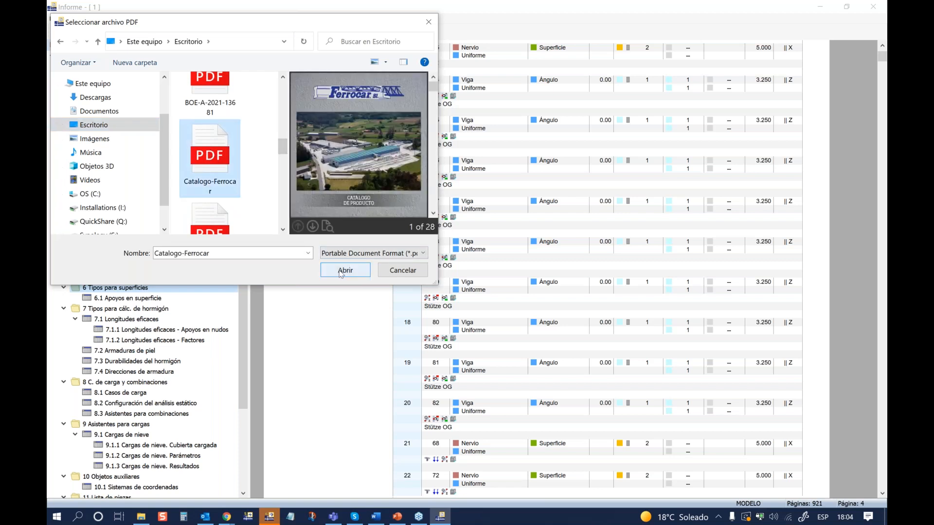
left_click(344, 271)
Restrict the inserted Catalogo-Ferrocar PDF to pages 3,4 and accept its properties
left_click(322, 173)
left_click(396, 186)
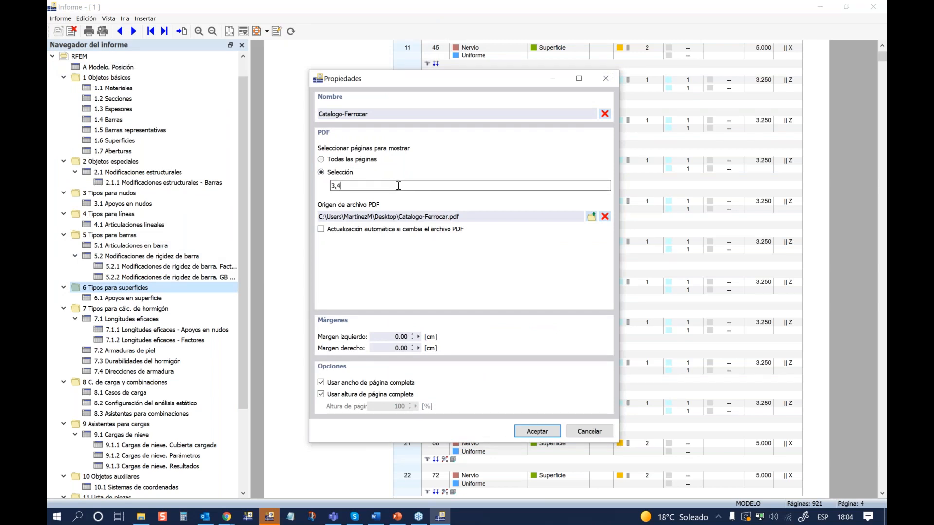
left_click(543, 432)
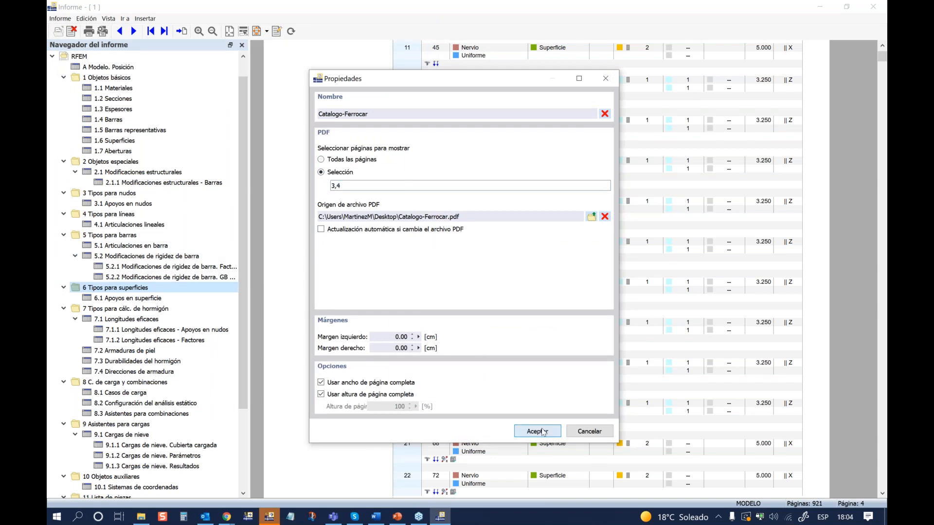
Go to the Catalogo-Ferrocar entry in the report and review its snow zone map, load tables and prestressed joist pages
left_click_drag(243, 114, 240, 263)
left_click(118, 487)
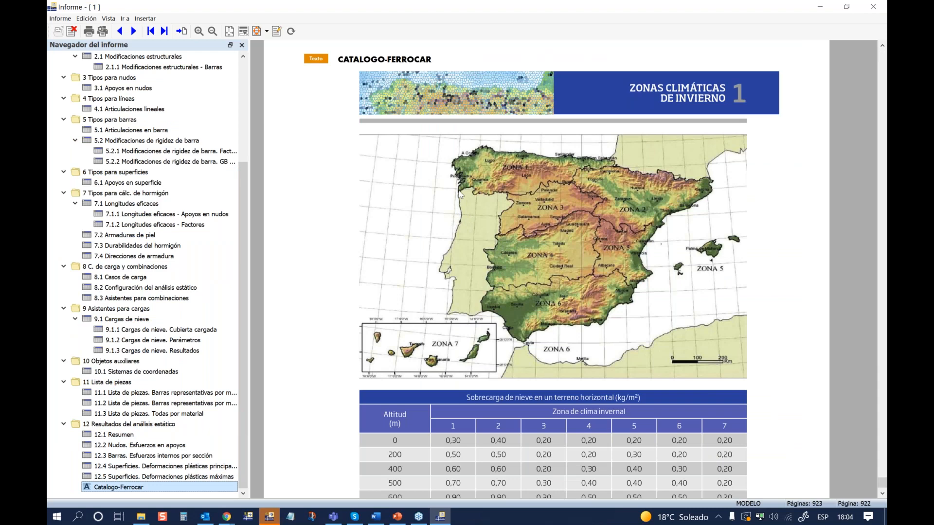
scroll(460, 194, "down", 10)
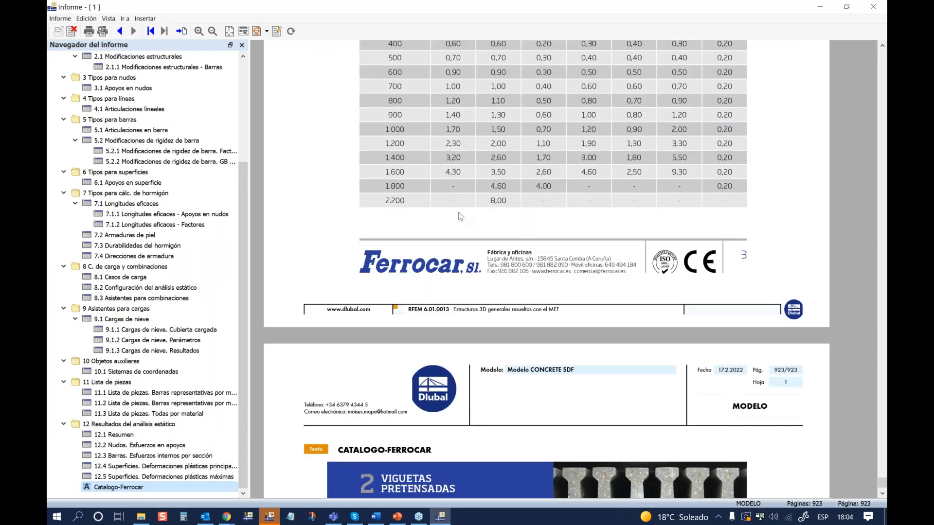
scroll(460, 217, "down", 10)
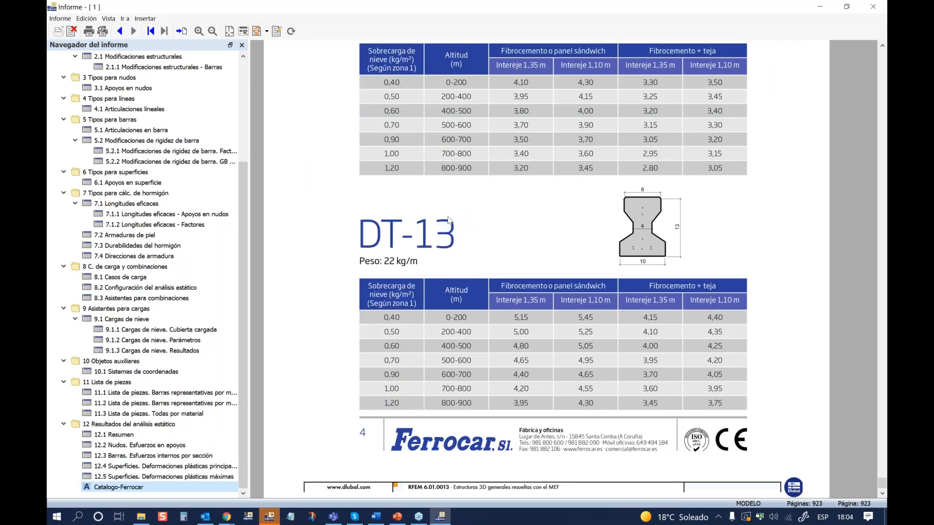
scroll(439, 228, "up", 10)
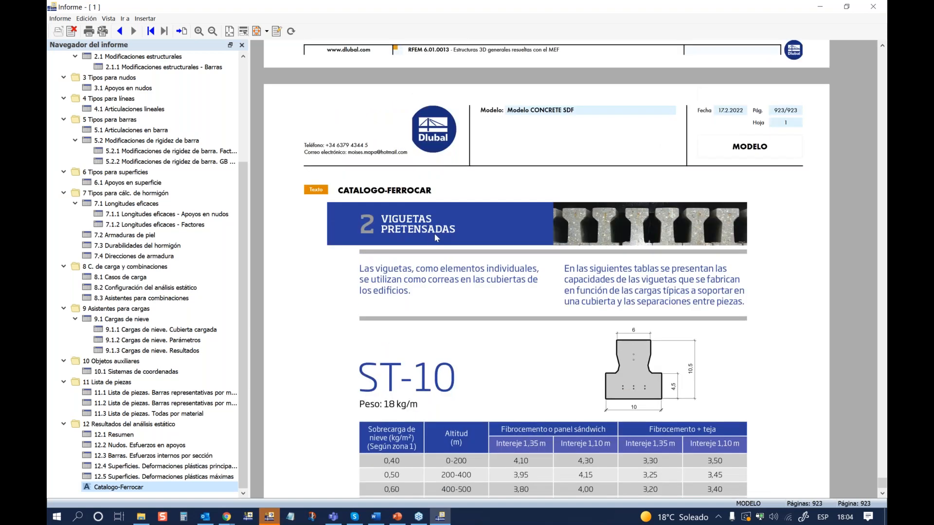
scroll(434, 248, "up", 2)
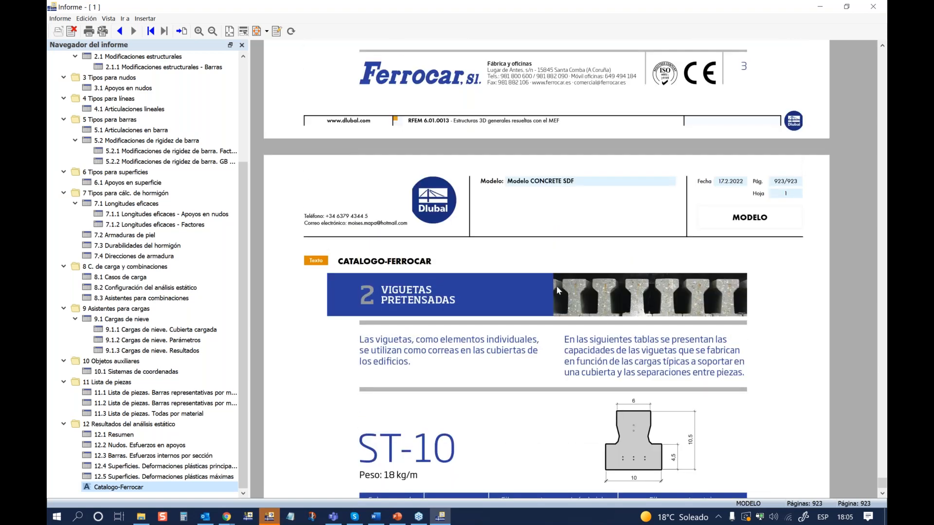
scroll(558, 290, "up", 10)
scroll(499, 296, "up", 9)
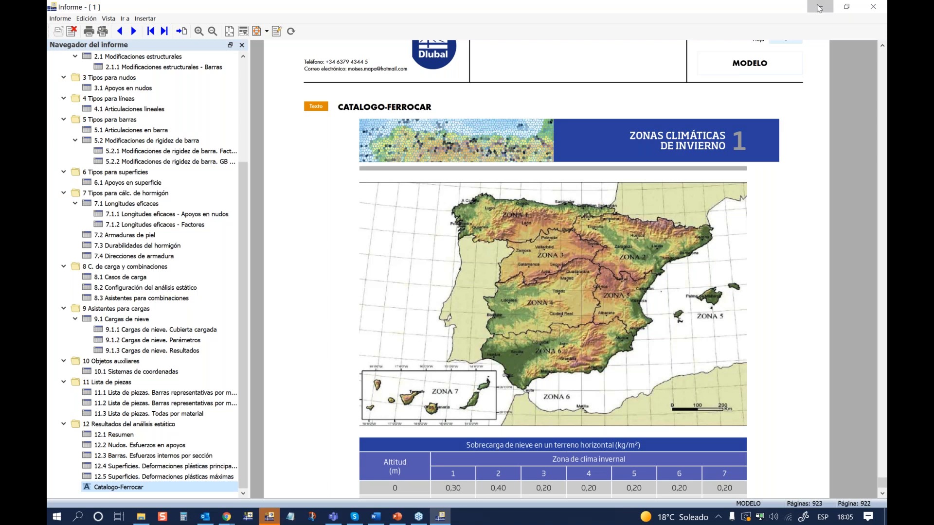
Minimize the report window, dismiss the export message and return to the Modelo CONCRETE SDF model
left_click(820, 7)
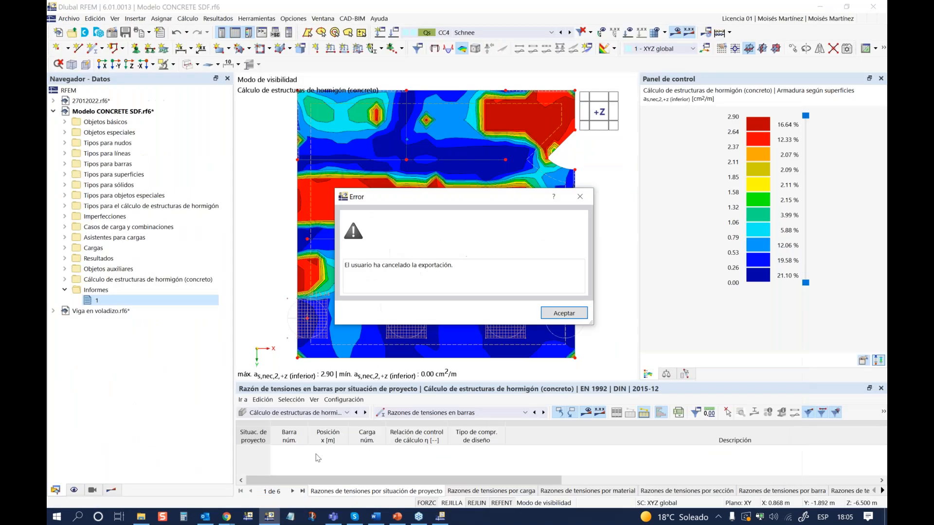
left_click(565, 312)
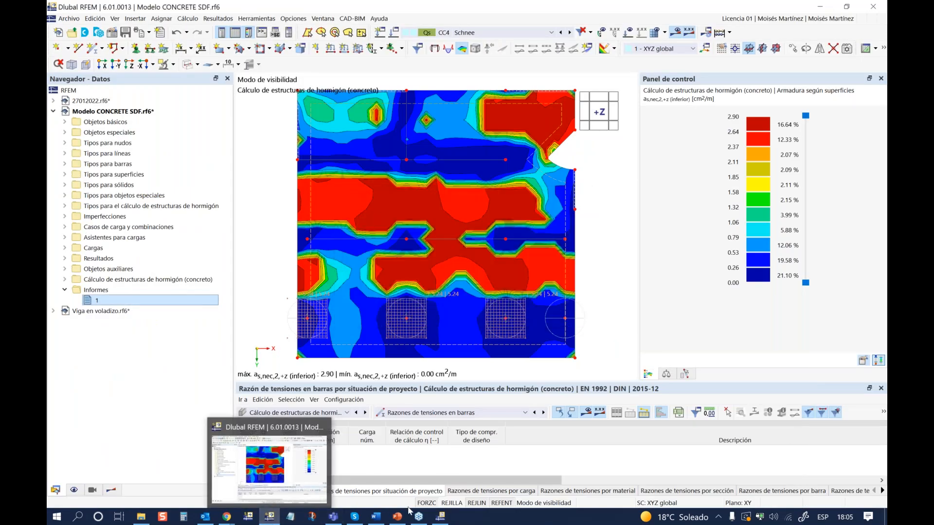
mouse_move(442, 520)
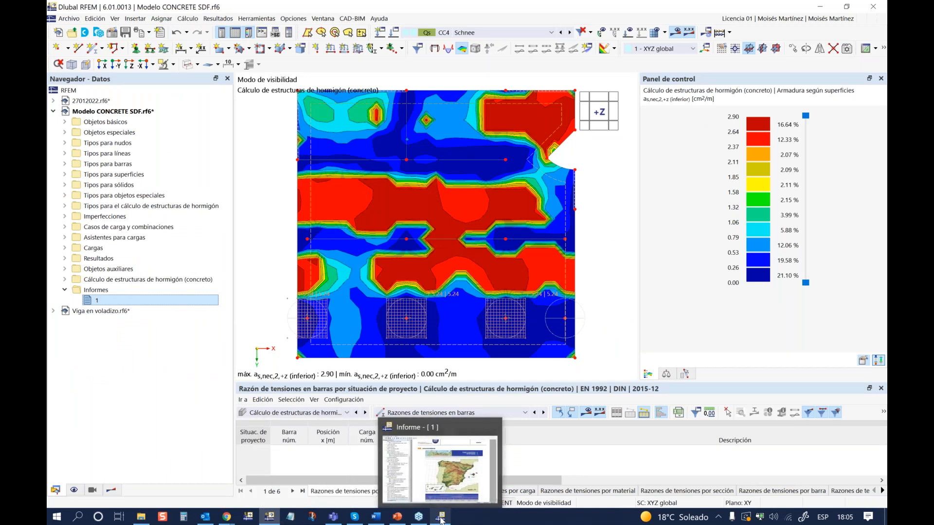
mouse_move(273, 519)
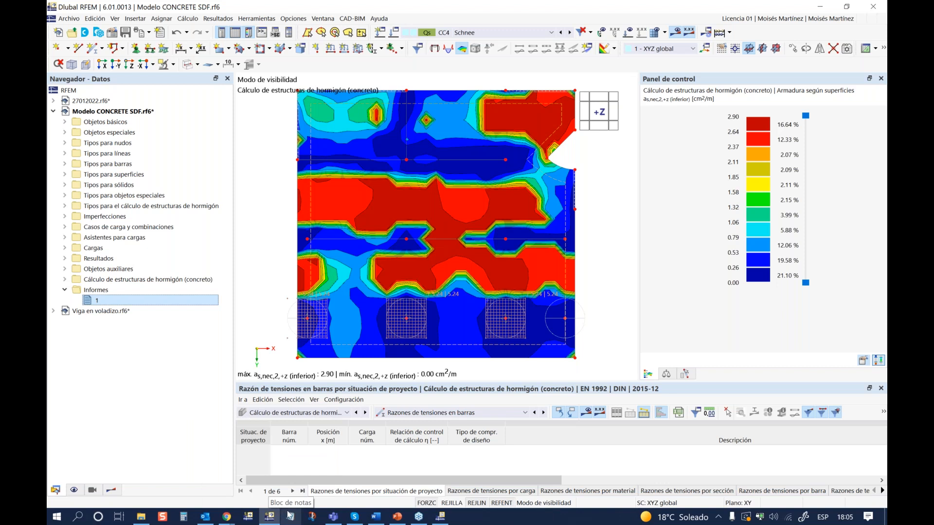
left_click(440, 517)
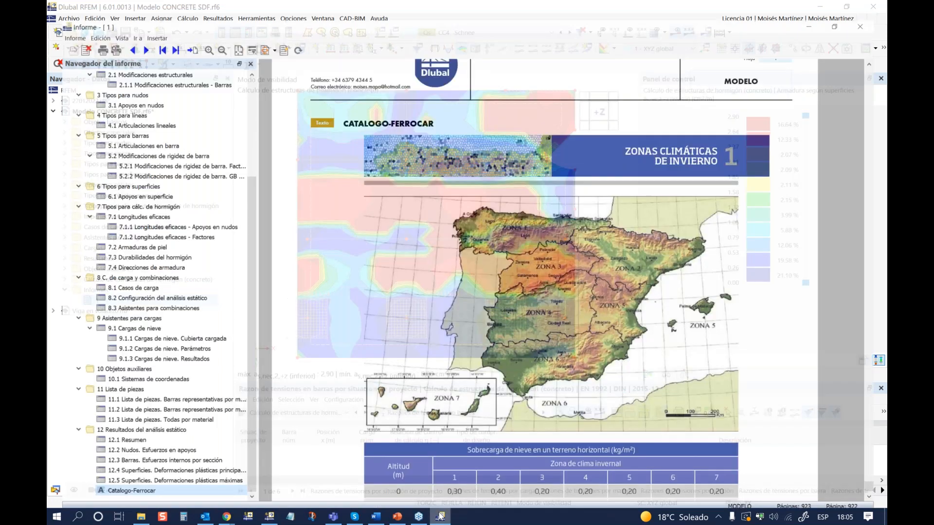
left_click(440, 516)
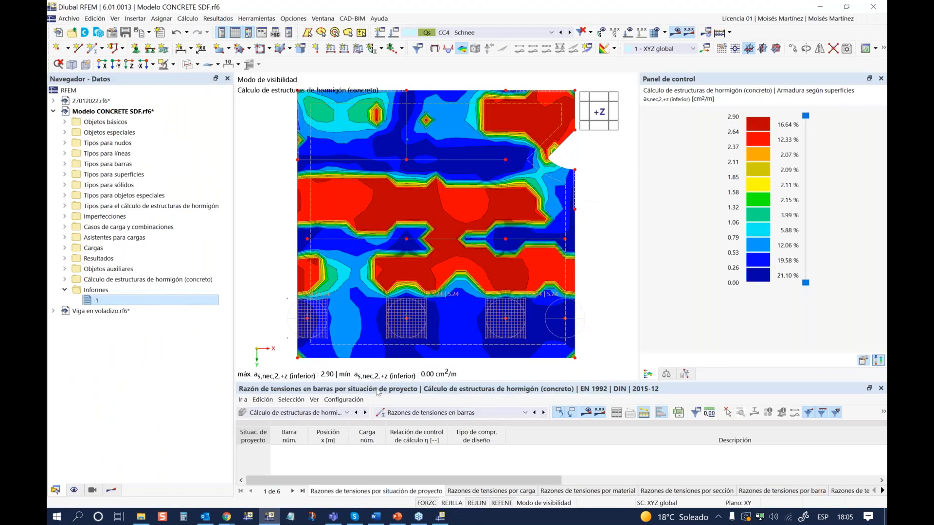
Start printing the current slab reinforcement graphic into report 1 and examine its page preview
scroll(371, 254, "down", 1)
middle_click_drag(371, 254, 377, 259)
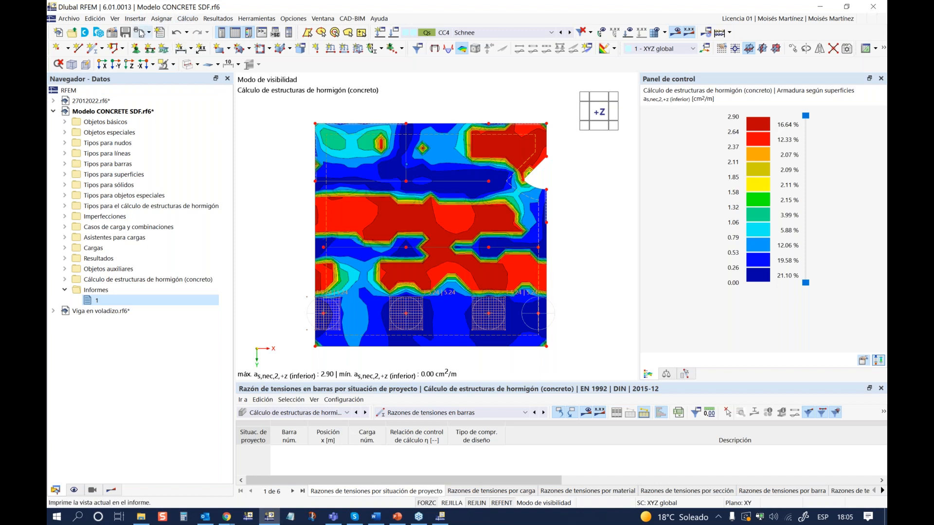
left_click(149, 34)
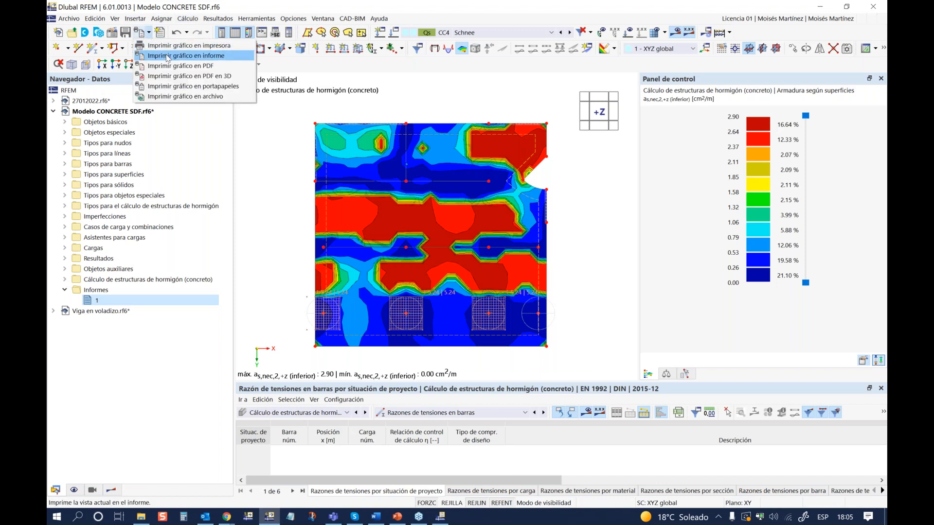
left_click(168, 56)
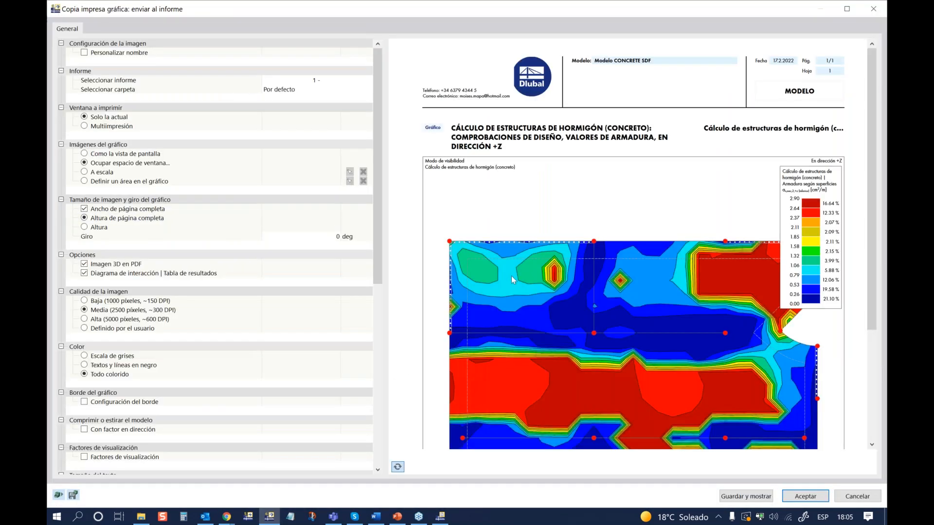
scroll(512, 276, "down", 5)
scroll(512, 280, "up", 1)
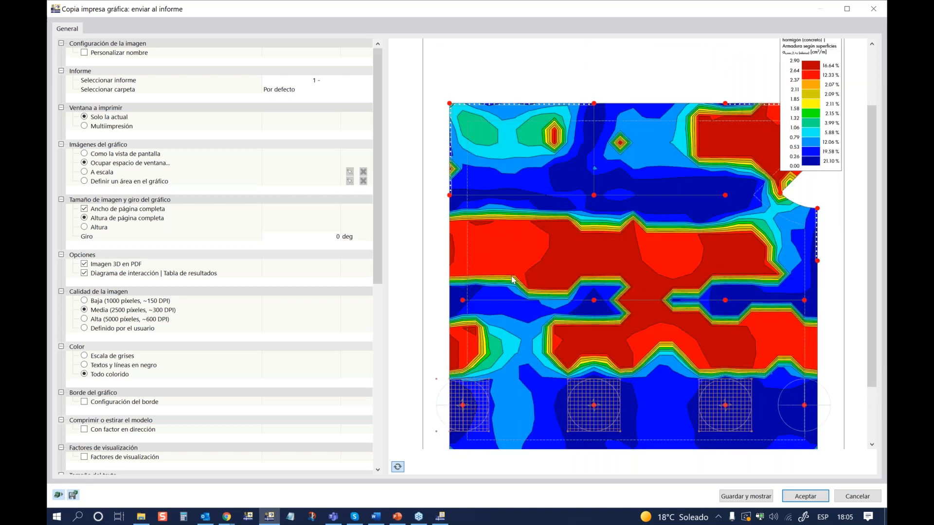
scroll(512, 278, "down", 1)
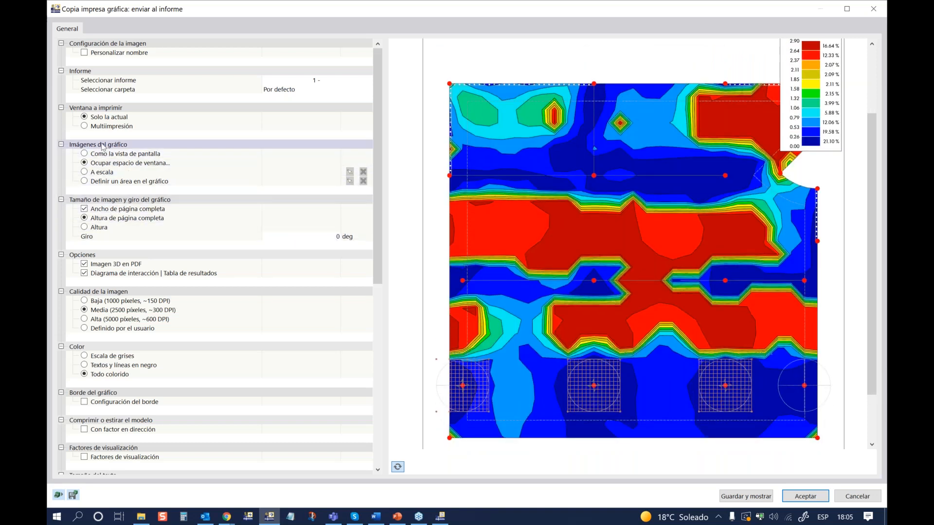
Set the window to print to Multiimpresión and look through its Modelo, Cargas and Complementos options
left_click(88, 127)
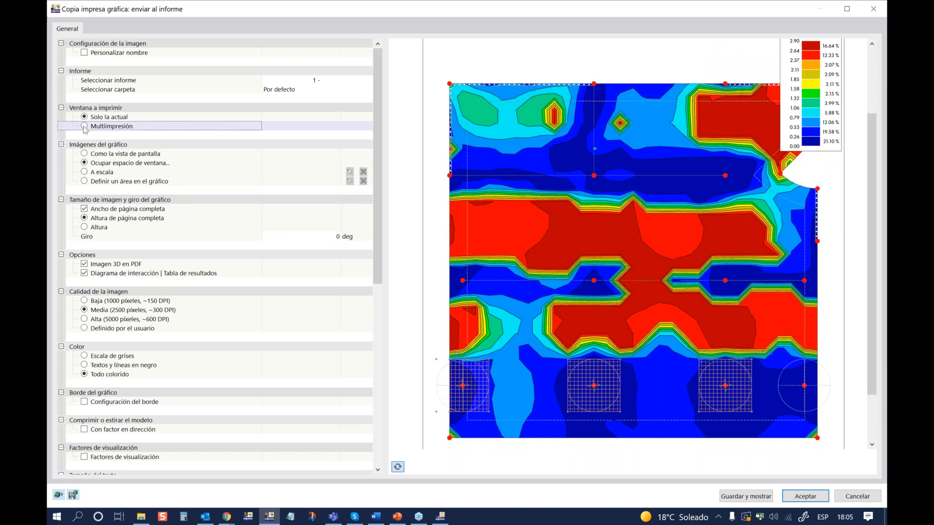
left_click(85, 128)
left_click(97, 30)
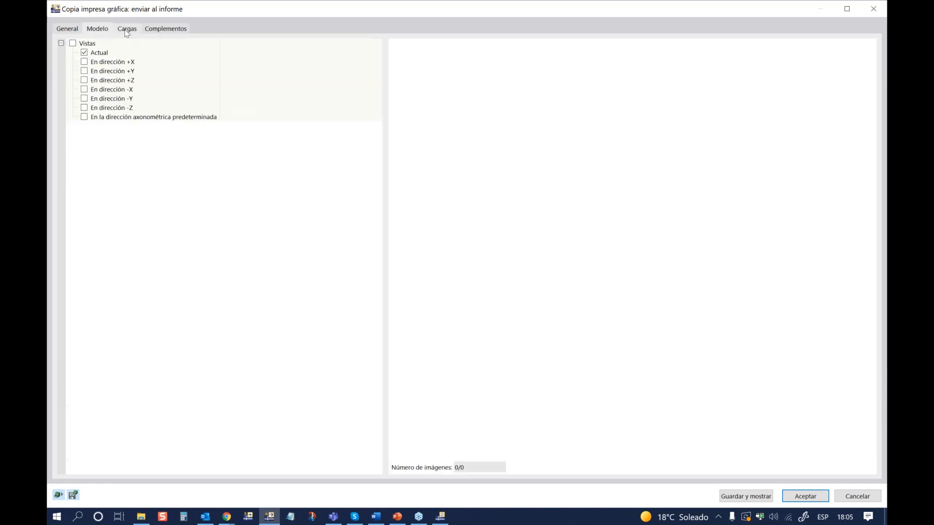
left_click(127, 29)
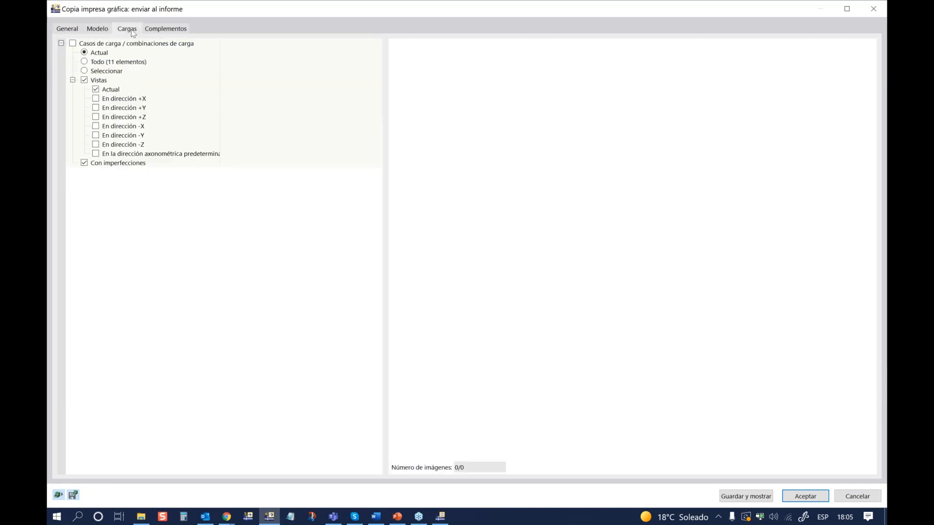
left_click(161, 30)
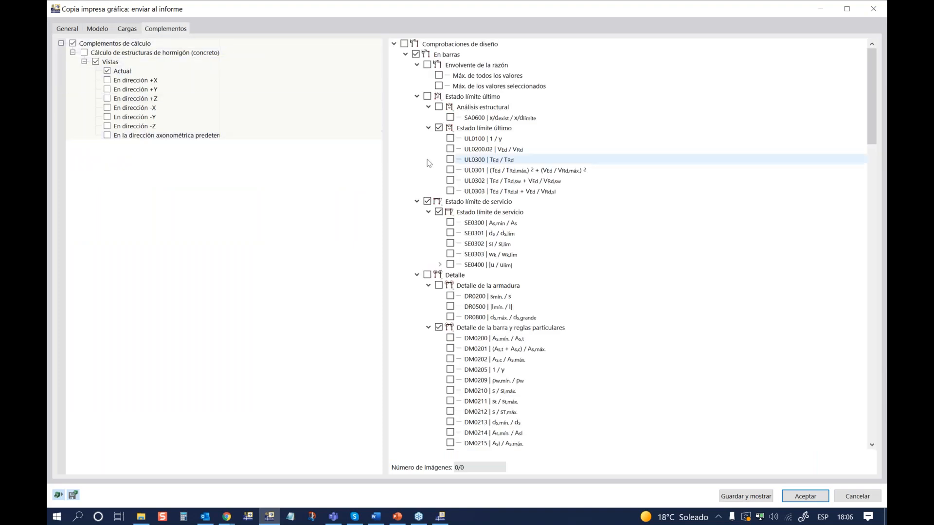
Try adding the required longitudinal reinforcement As,nec,tot of the members to the images and clear the En barras selection
left_click(394, 44)
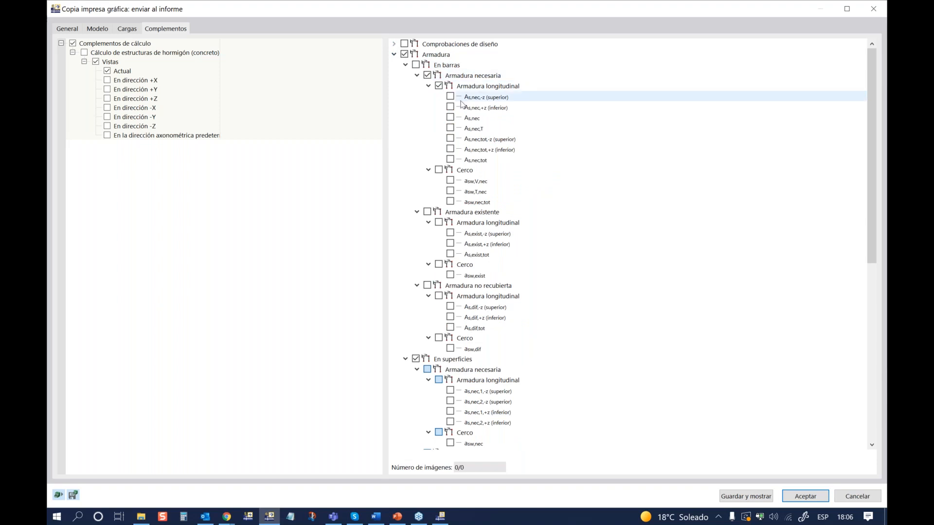
left_click(417, 75)
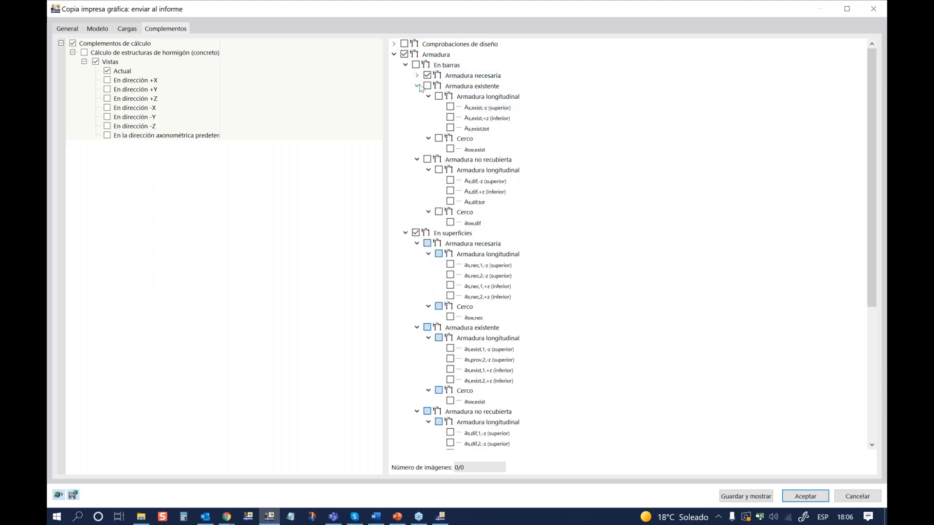
left_click(416, 76)
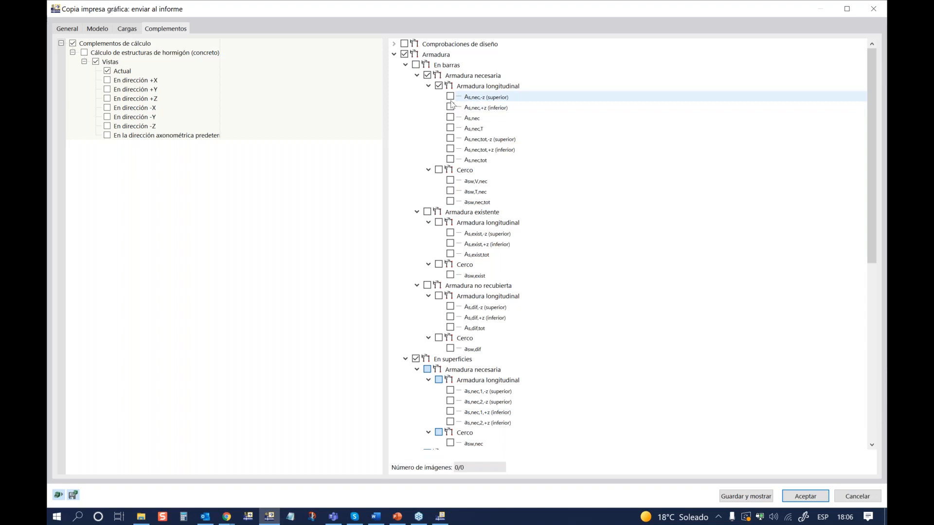
left_click(451, 159)
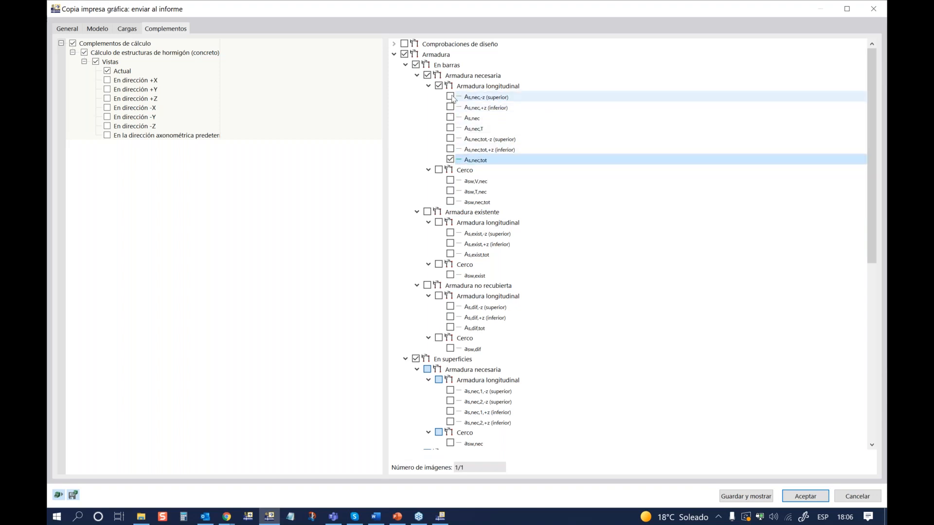
left_click(404, 65)
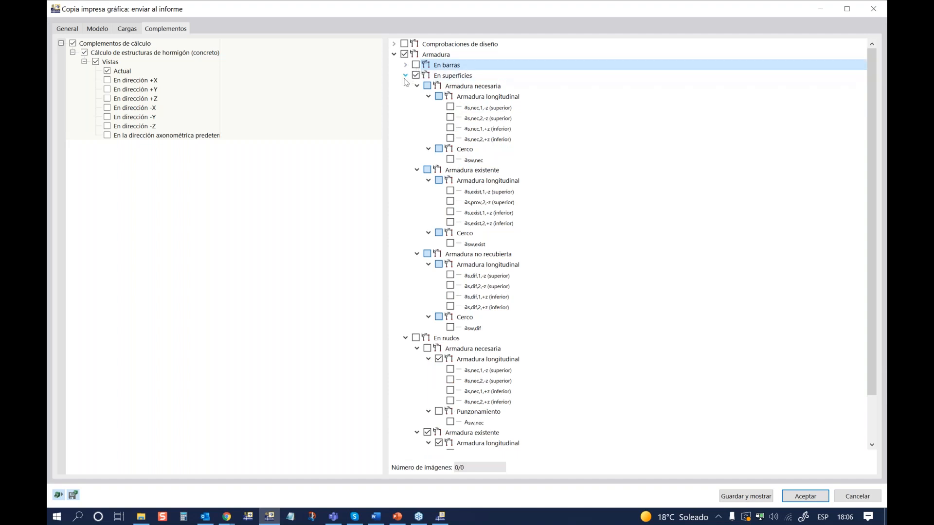
left_click(405, 75)
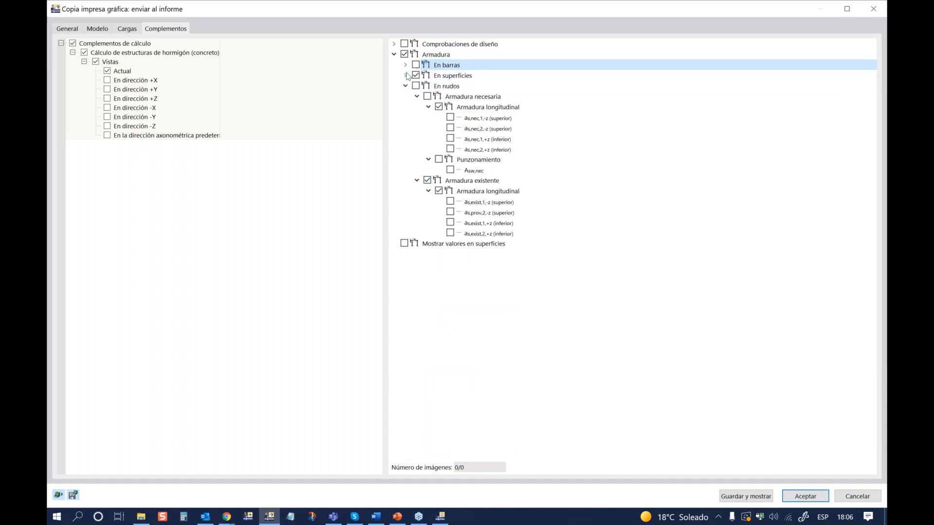
Select the required longitudinal reinforcement at nodes in directions 1 and 2, superior and inferior, and check the preview and general settings
left_click(428, 181)
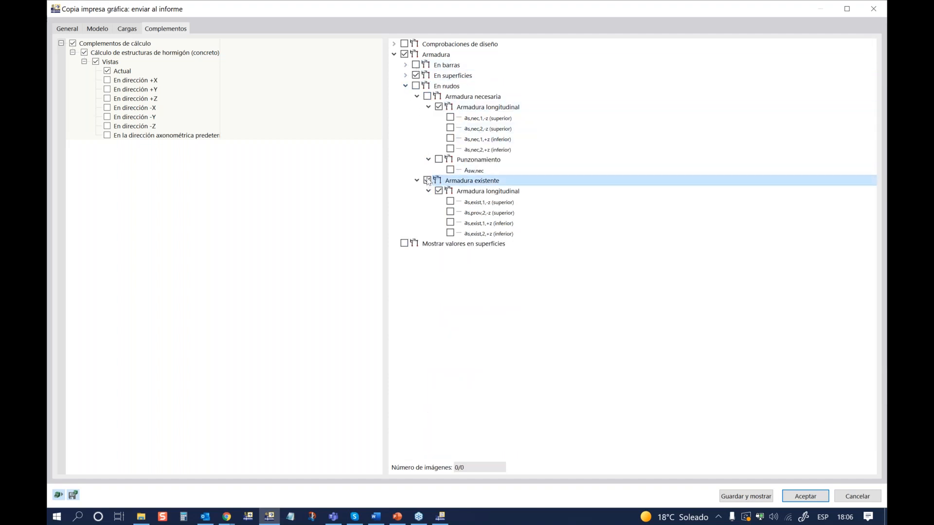
left_click(450, 118)
left_click(450, 127)
left_click(449, 138)
left_click(451, 148)
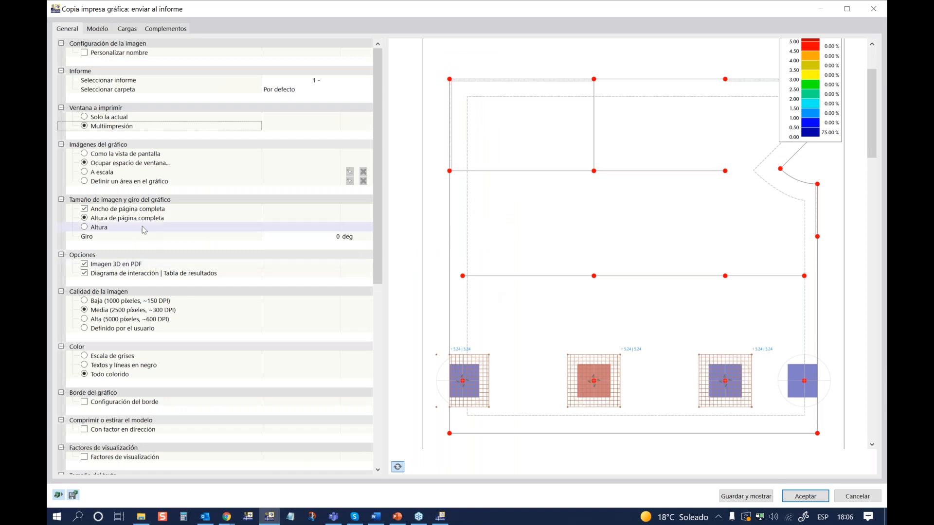
scroll(225, 252, "down", 5)
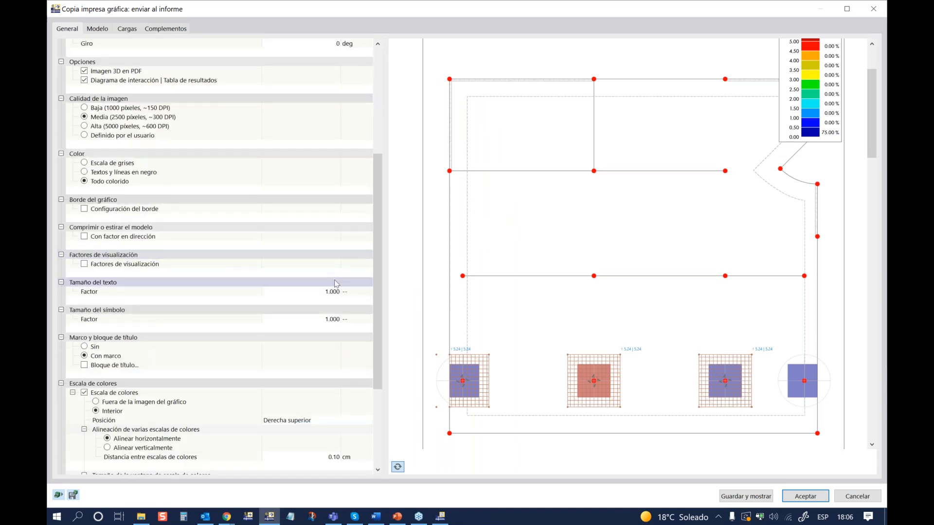
Check the general print settings and send the four node longitudinal reinforcement graphics to report 1
scroll(290, 278, "up", 5)
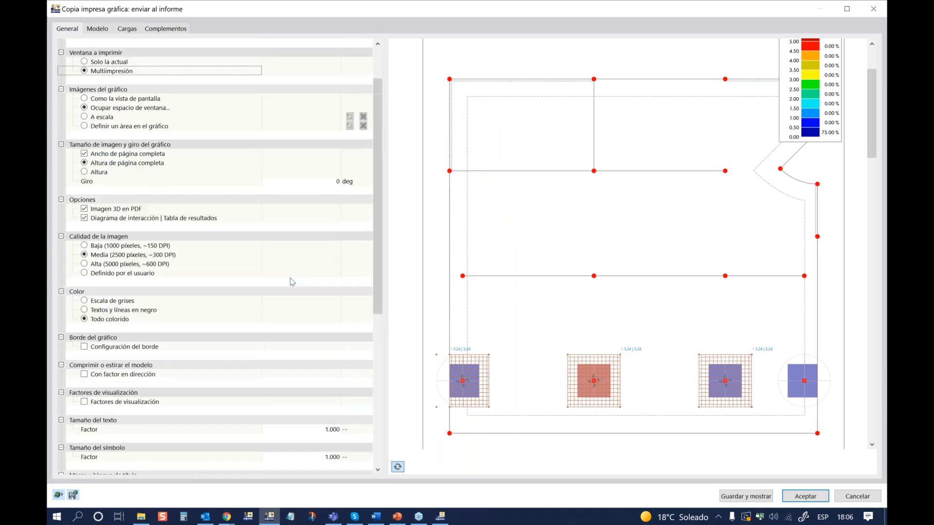
scroll(292, 278, "down", 5)
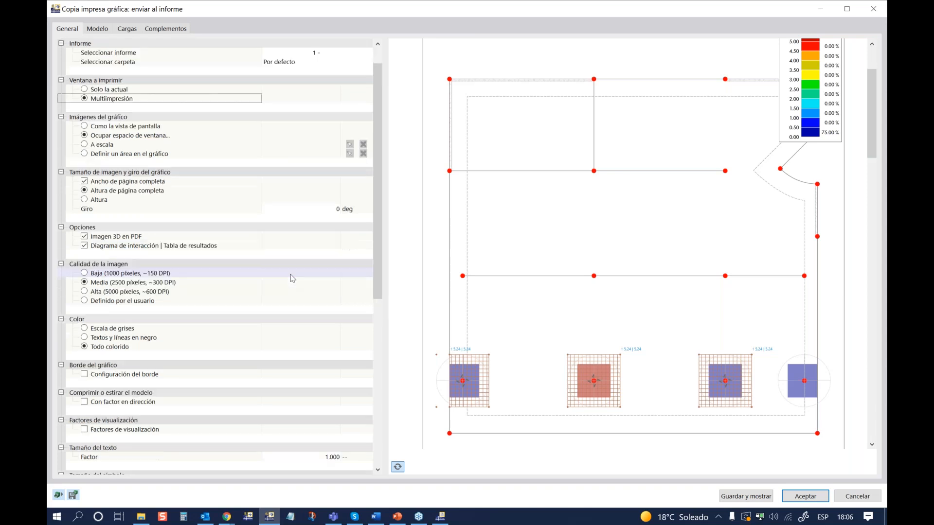
left_click(803, 497)
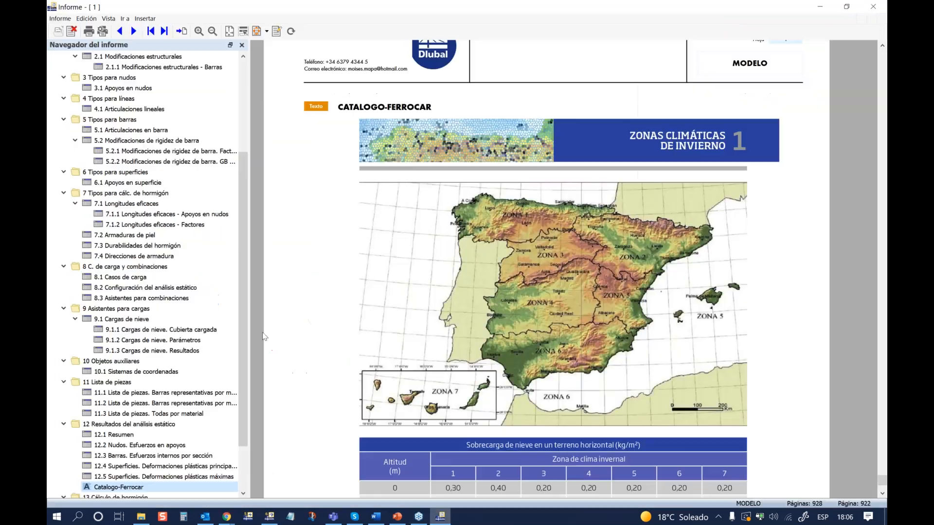
Look through the four node reinforcement graphics added under 13.1 Resultados in the report
scroll(146, 311, "down", 2)
left_click(142, 457)
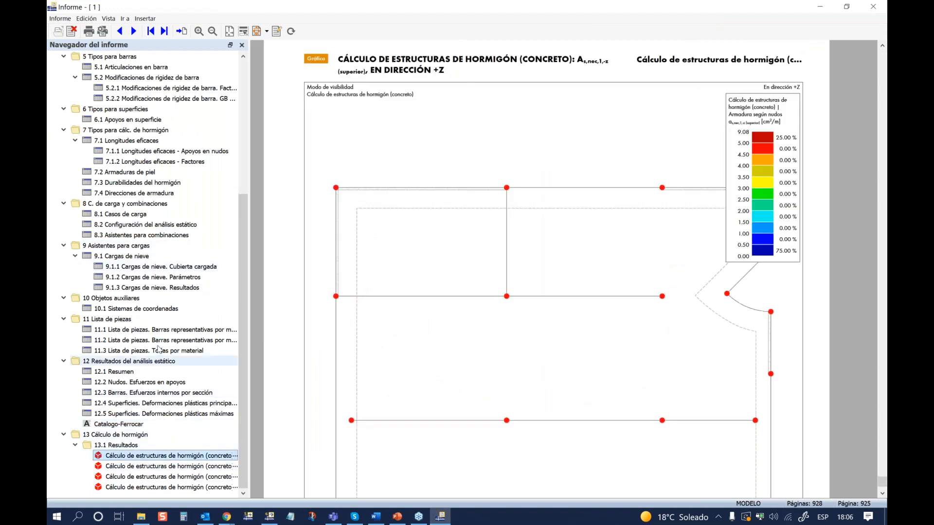
left_click(155, 467)
left_click(156, 477)
left_click(158, 488)
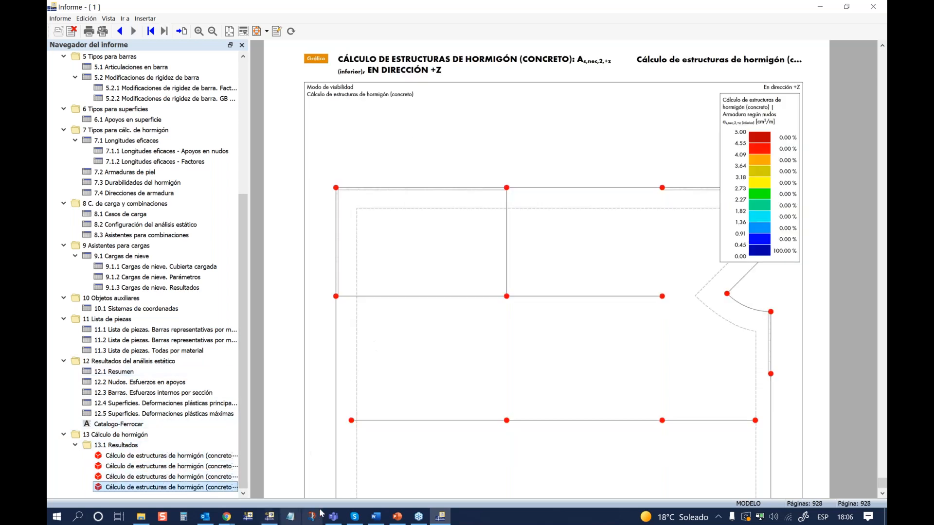
Switch to RFEM, start another graphic print to report 1 and reduce its Complementos results to the surface reinforcement
left_click(271, 519)
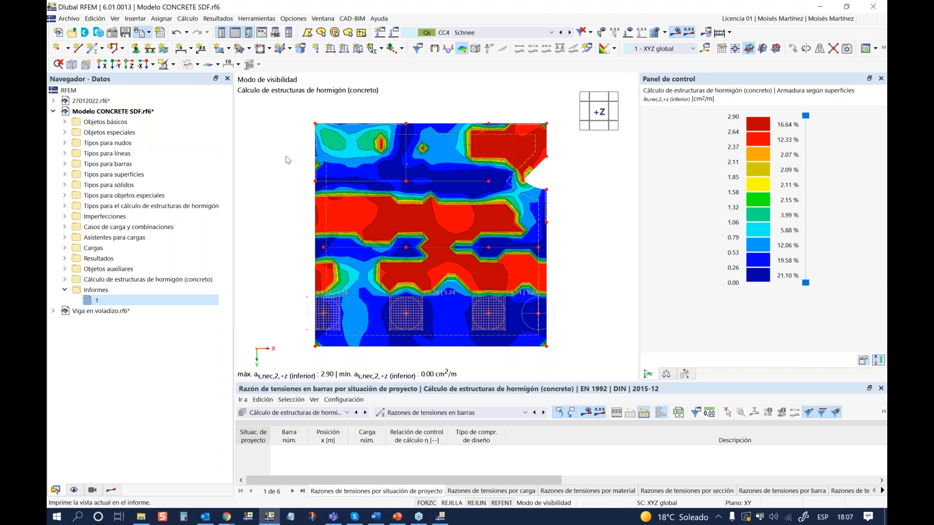
left_click(140, 32)
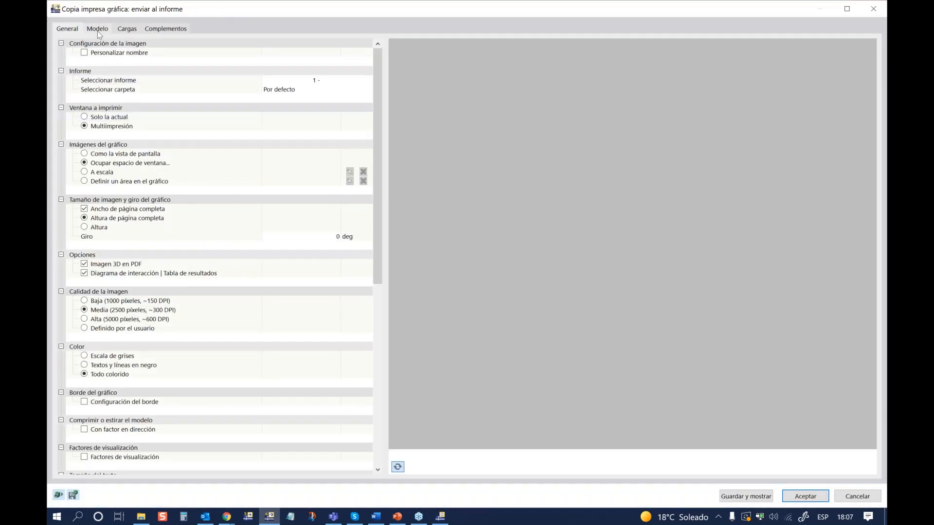
left_click(98, 29)
left_click(127, 29)
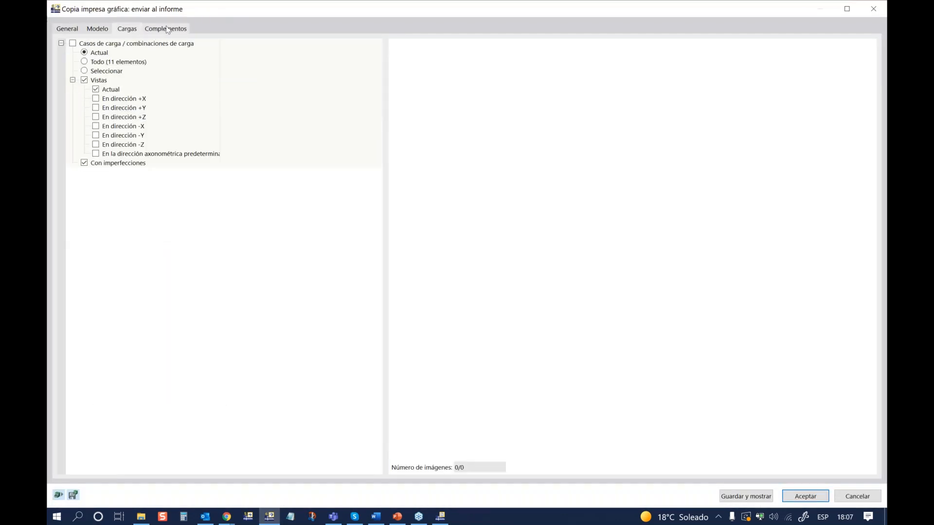
left_click(166, 28)
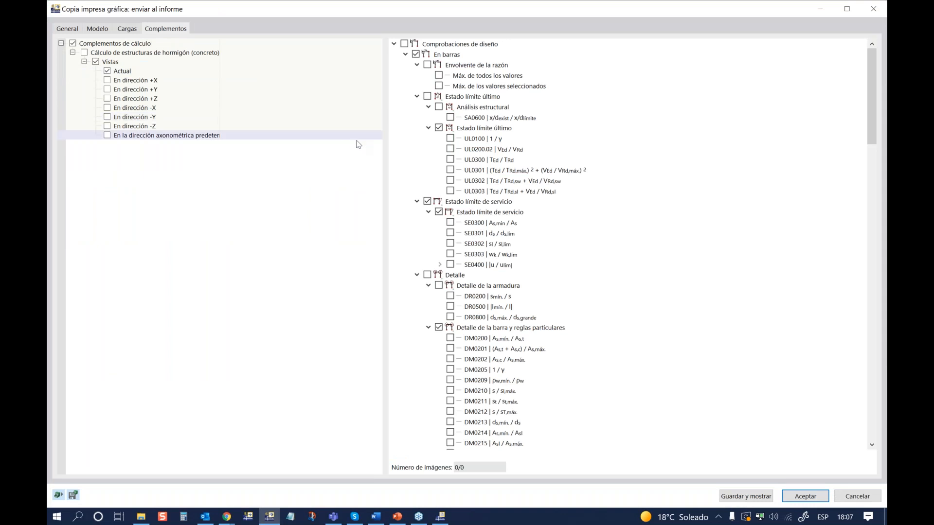
left_click(394, 44)
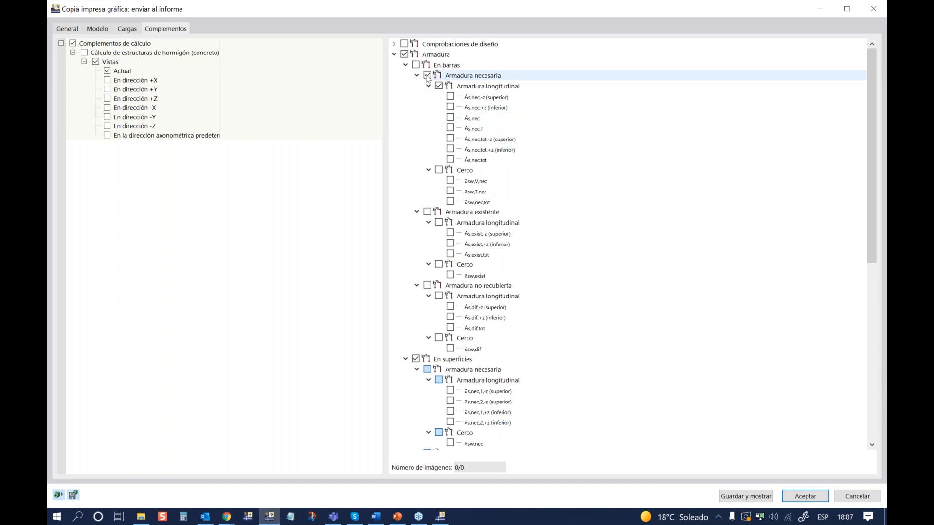
left_click(406, 65)
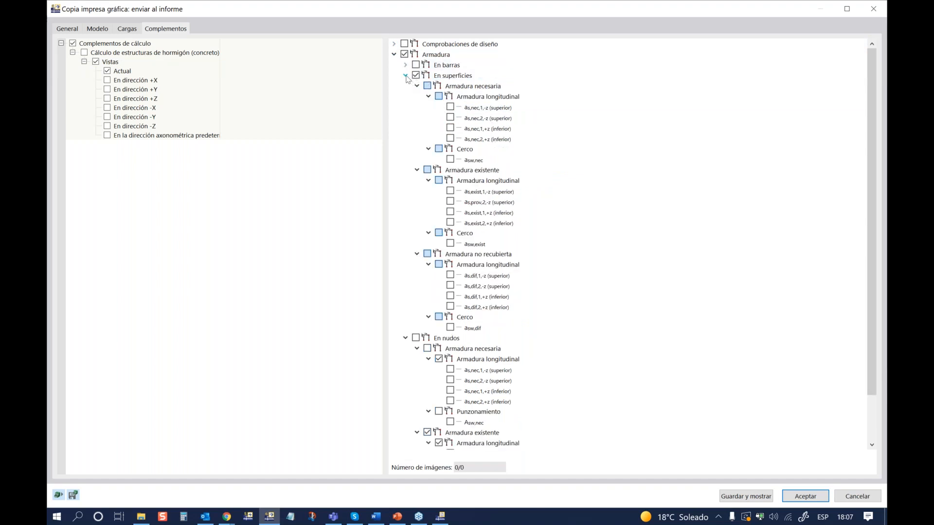
left_click(405, 76)
left_click(405, 86)
left_click(406, 75)
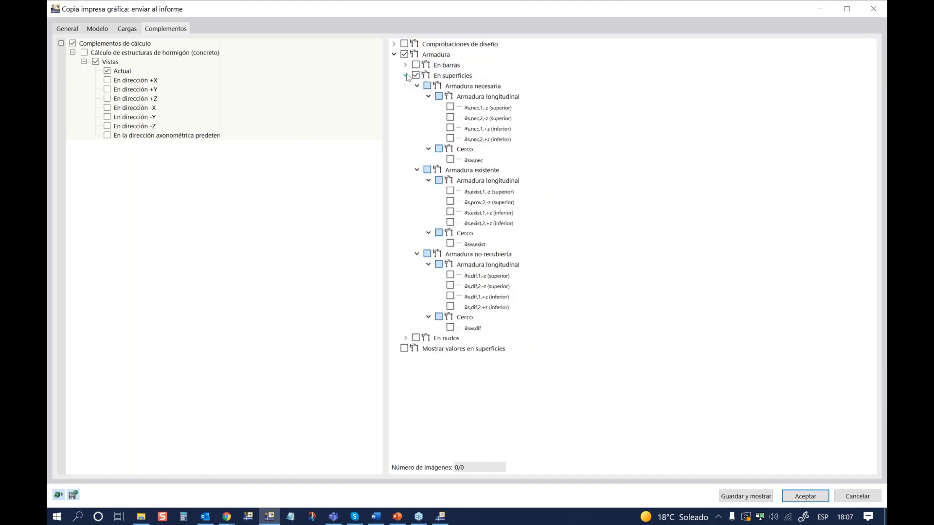
Select the surfaces' required longitudinal reinforcement in directions 1 and 2, superior and inferior, and send the images to the report
left_click(450, 107)
left_click(450, 117)
left_click(450, 128)
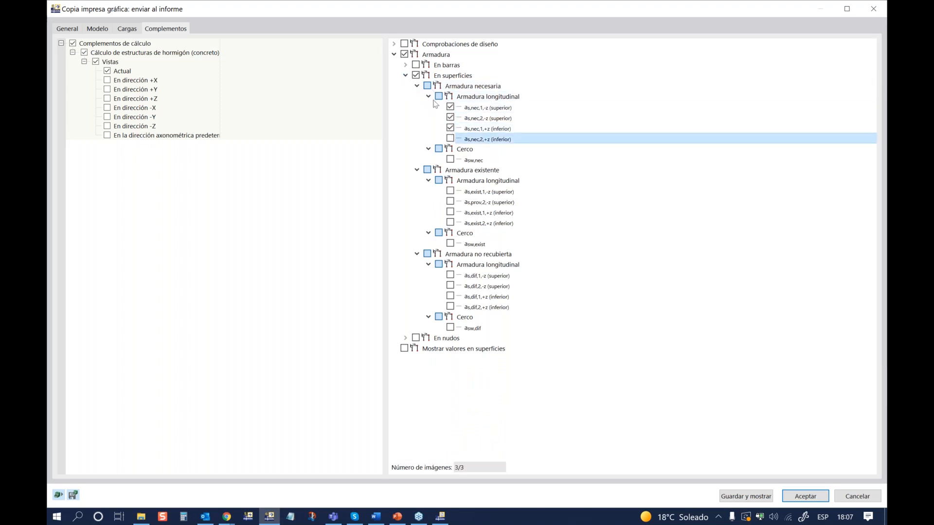
left_click(450, 138)
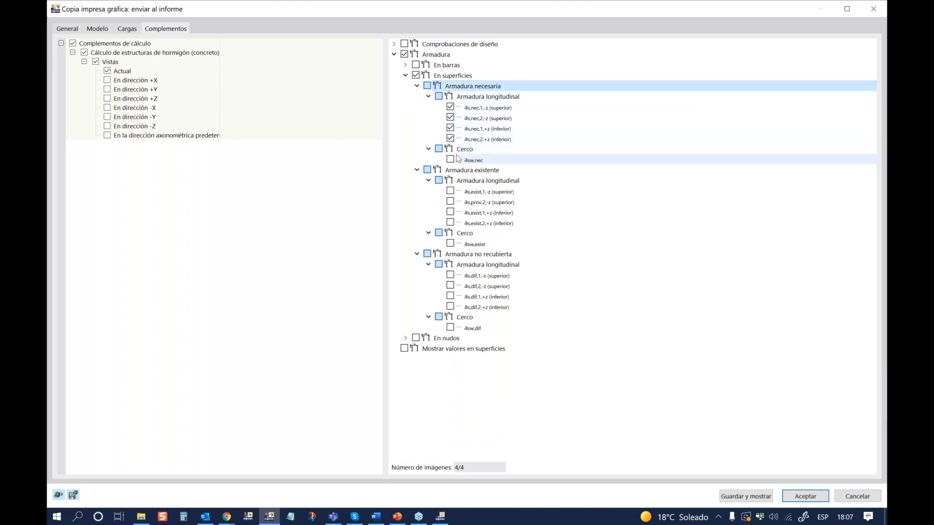
left_click(805, 496)
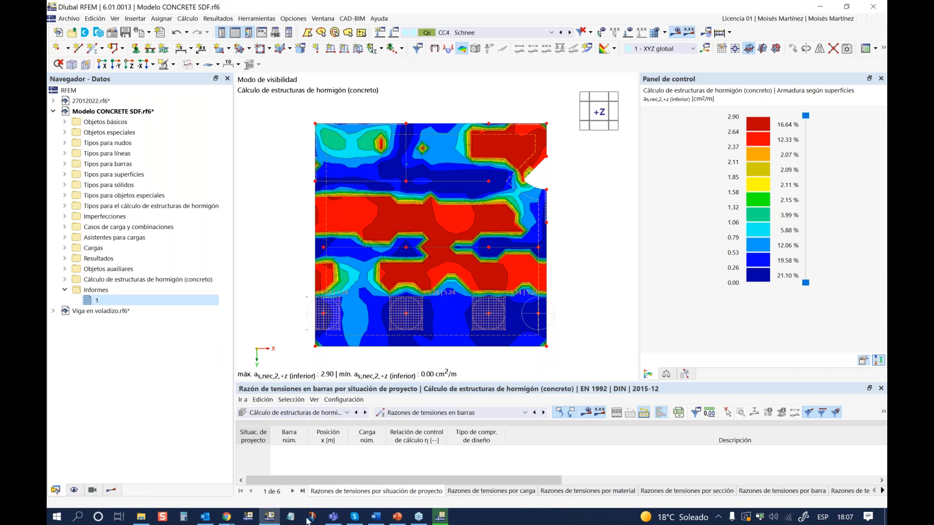
Switch to the report and examine the surface reinforcement graphics for both directions, superior and inferior
left_click(440, 521)
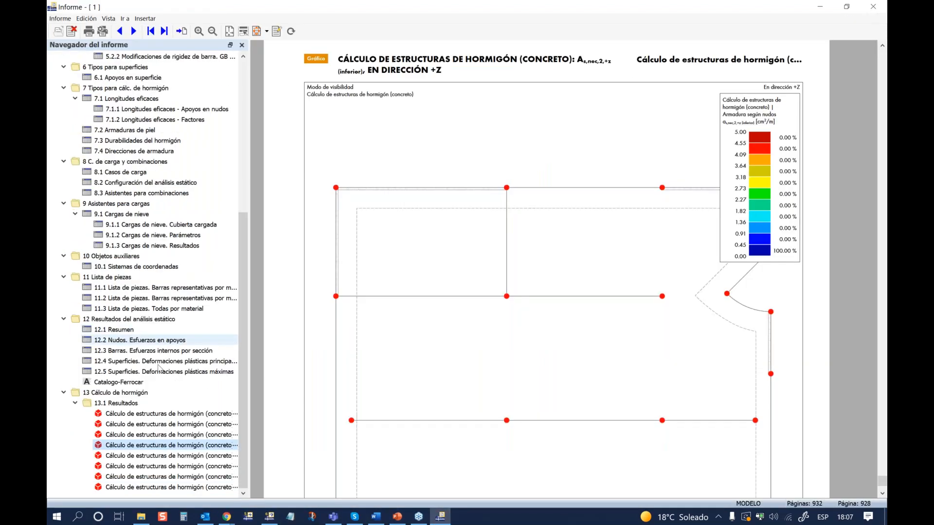
left_click(129, 466)
left_click(129, 456)
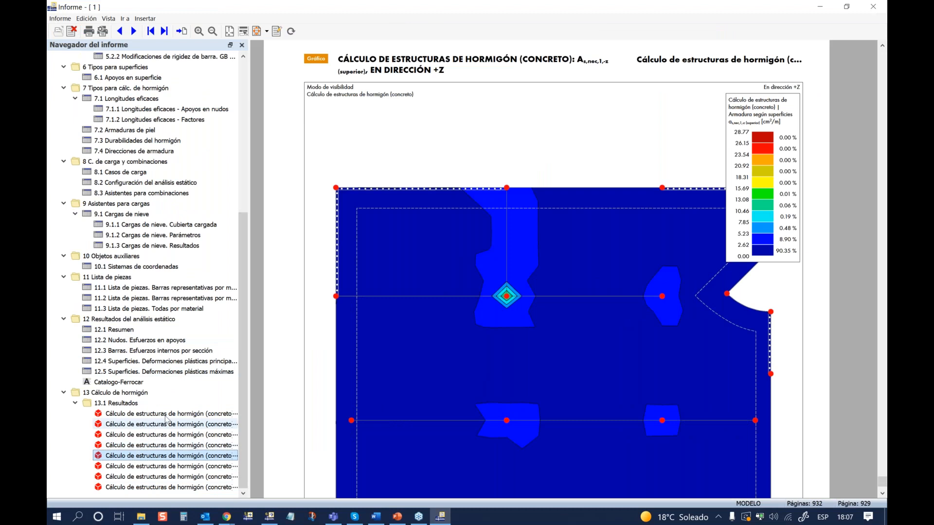
scroll(444, 330, "down", 10)
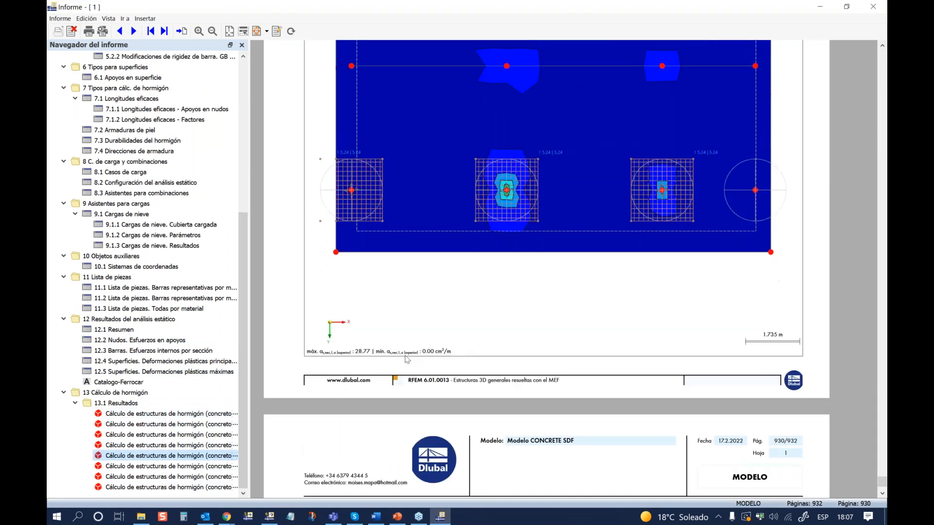
scroll(405, 360, "down", 10)
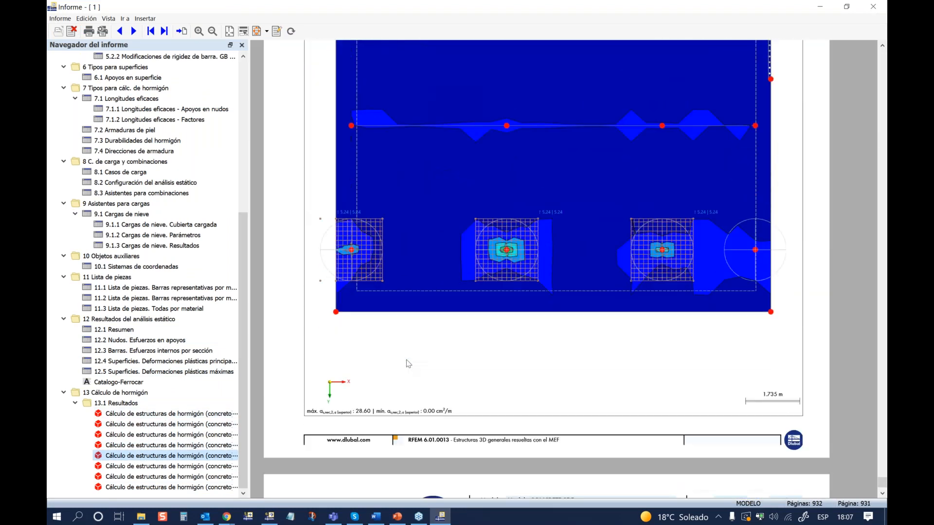
scroll(407, 360, "down", 10)
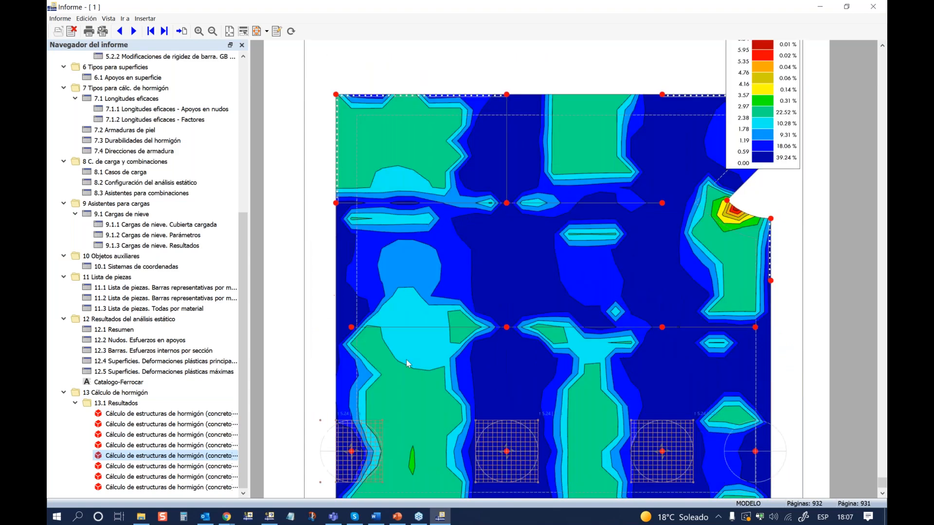
scroll(420, 366, "down", 10)
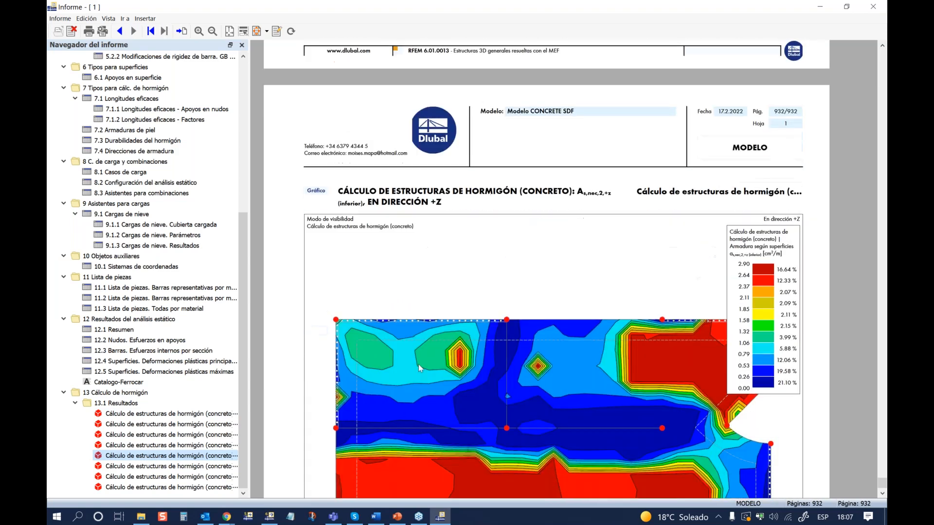
scroll(420, 368, "down", 5)
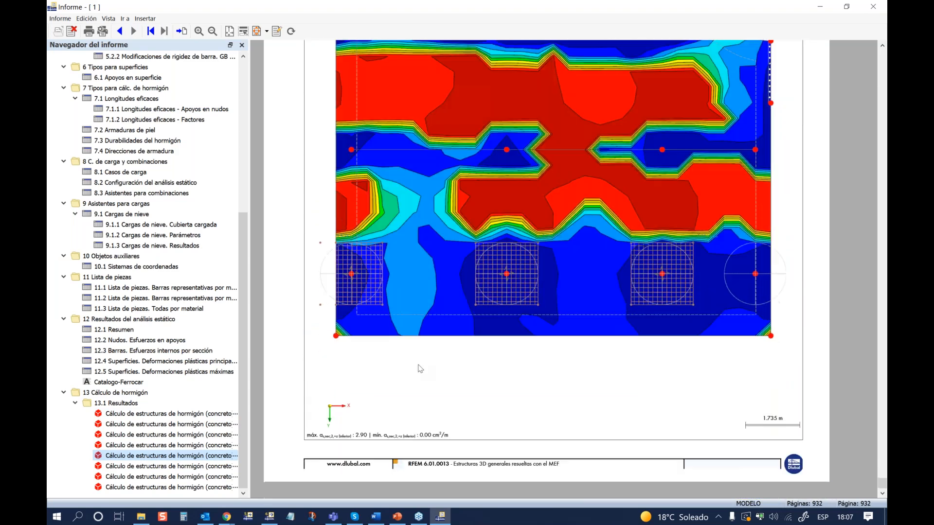
scroll(419, 362, "up", 3)
scroll(418, 363, "up", 10)
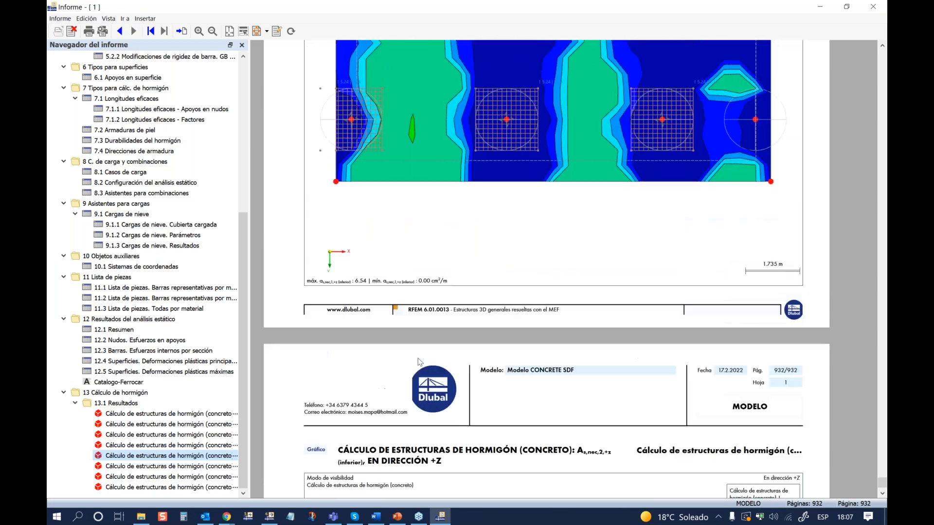
scroll(418, 360, "up", 5)
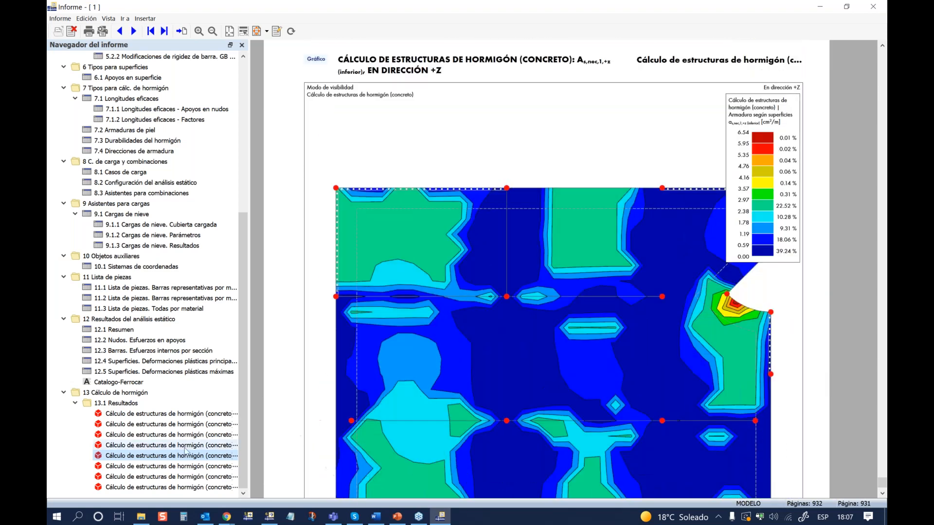
Switch to RFEM, open the results navigator and cancel the visibility mode to show the whole model
left_click(271, 517)
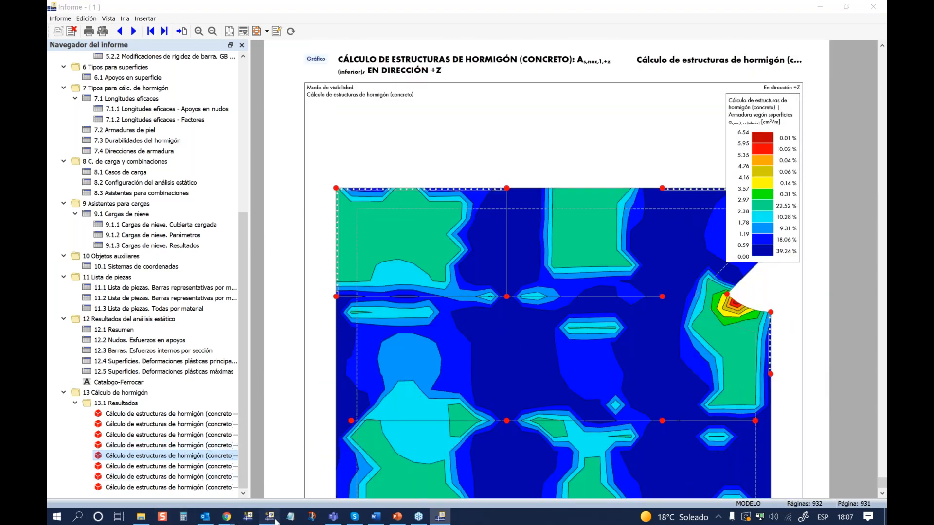
left_click(112, 490)
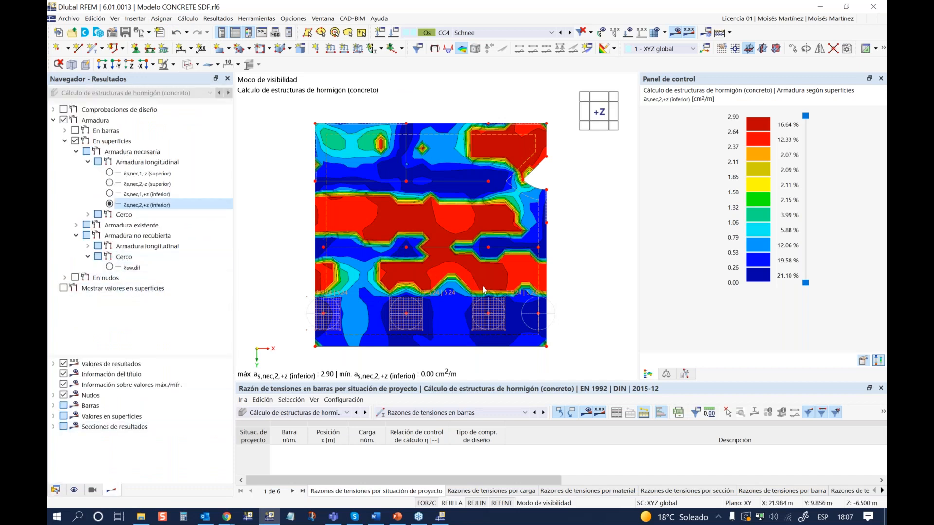
middle_click_drag(296, 257, 305, 247, "ctrl")
left_click(174, 64)
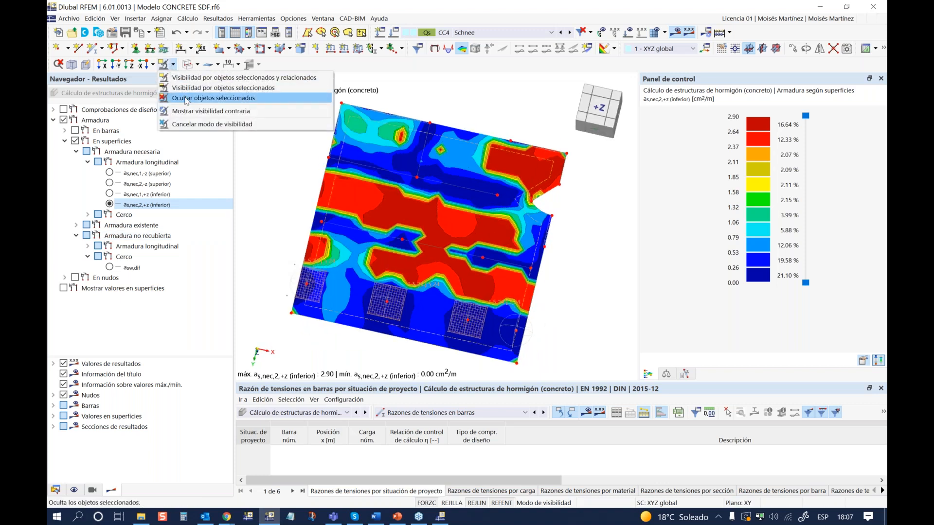
left_click(207, 125)
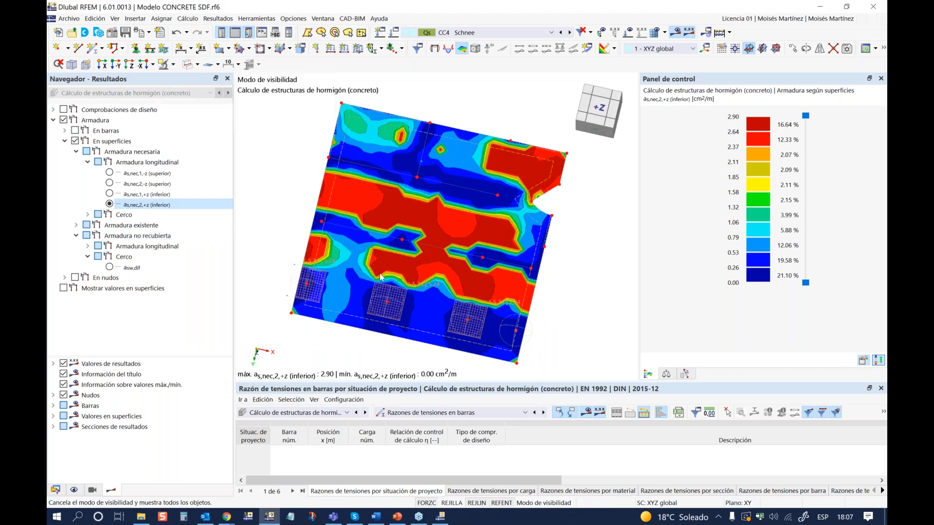
middle_click_drag(330, 279, 331, 228, "ctrl")
Hide the surface reinforcement results and display the reinforcement results of the members instead
left_click(74, 141)
left_click(75, 130)
scroll(385, 265, "up", 3)
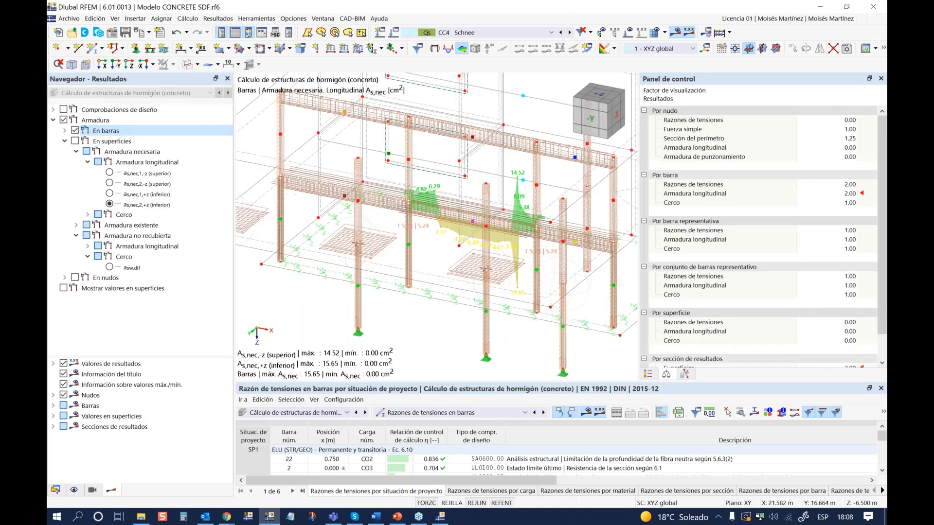
Isolate the slab rib, member 22, with its related objects and show its reinforcement diagram in the -Y view
middle_click_drag(354, 272, 421, 261, "ctrl")
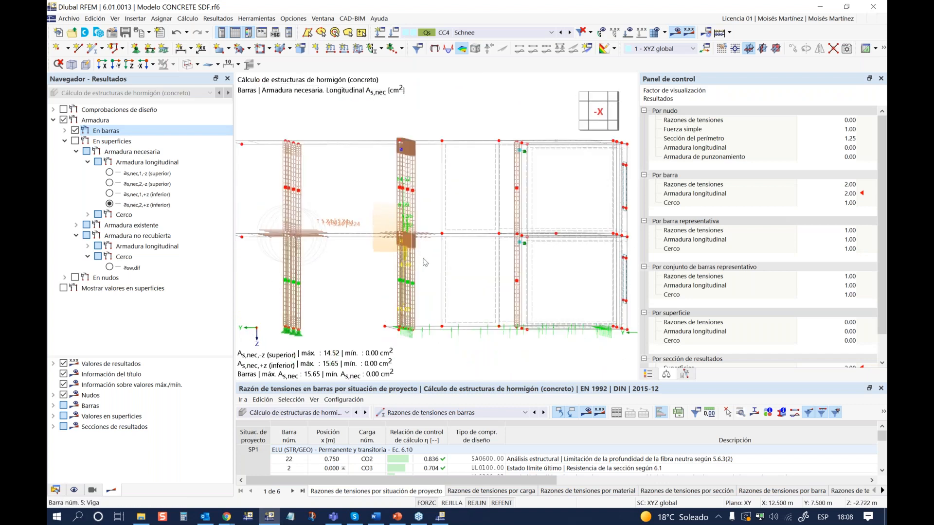
left_click(411, 240)
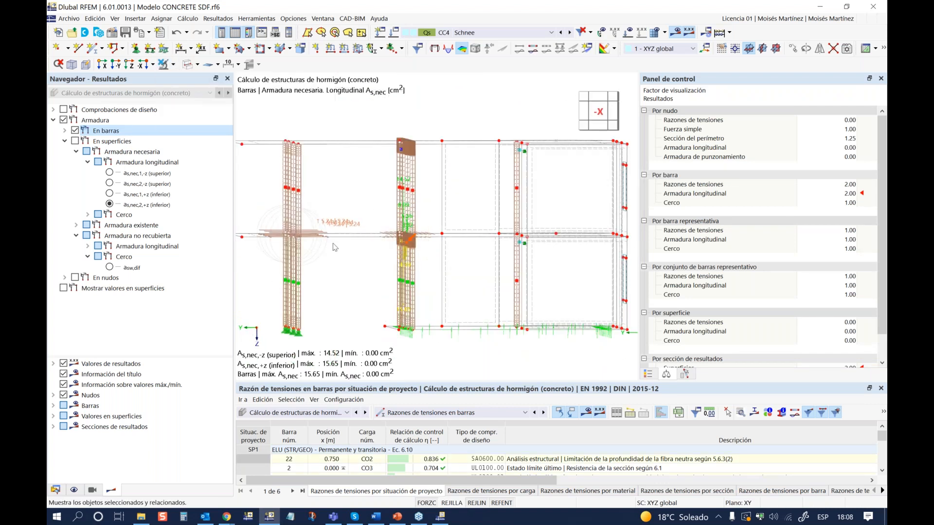
middle_click_drag(344, 239, 491, 254, "ctrl")
scroll(490, 271, "up", 5)
scroll(490, 272, "down", 1)
left_click(600, 120)
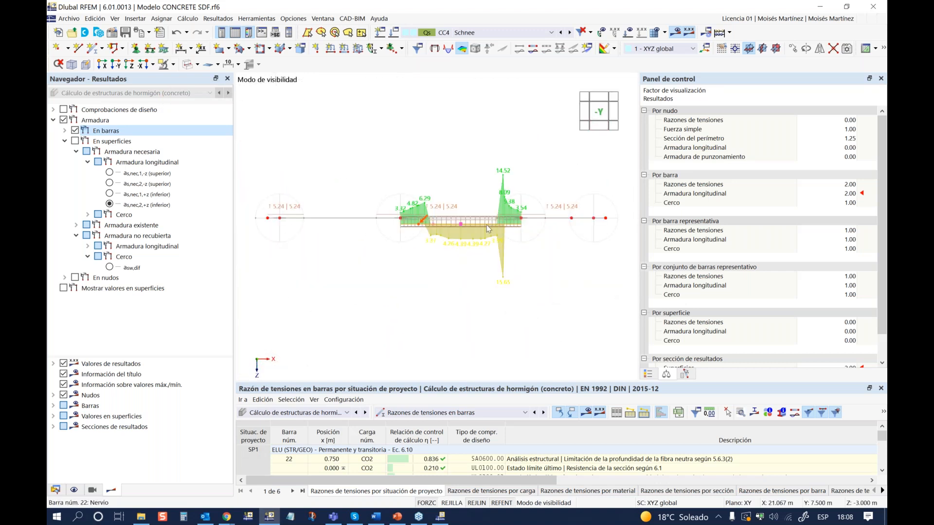
scroll(486, 225, "up", 1)
scroll(487, 225, "up", 1)
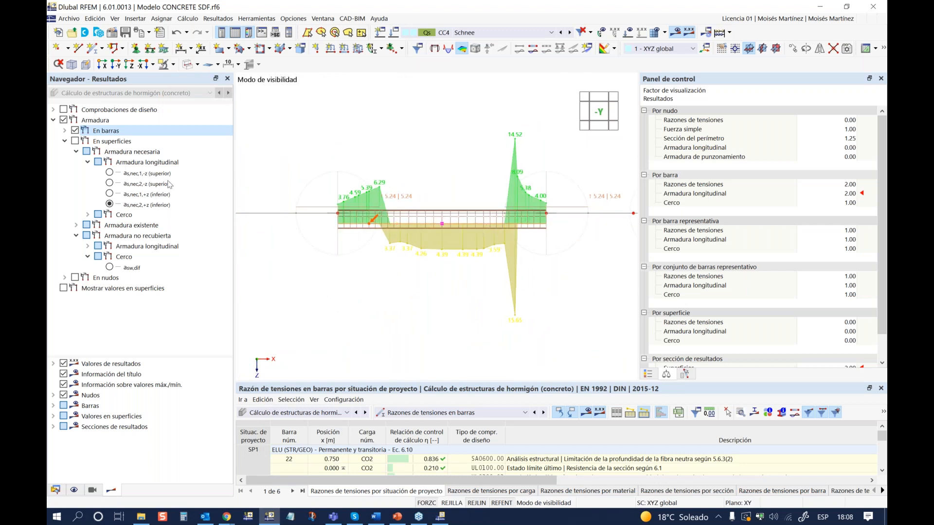
Replace the member reinforcement results with the member design checks, adding the ratio envelope's maximum of all values
left_click(64, 132)
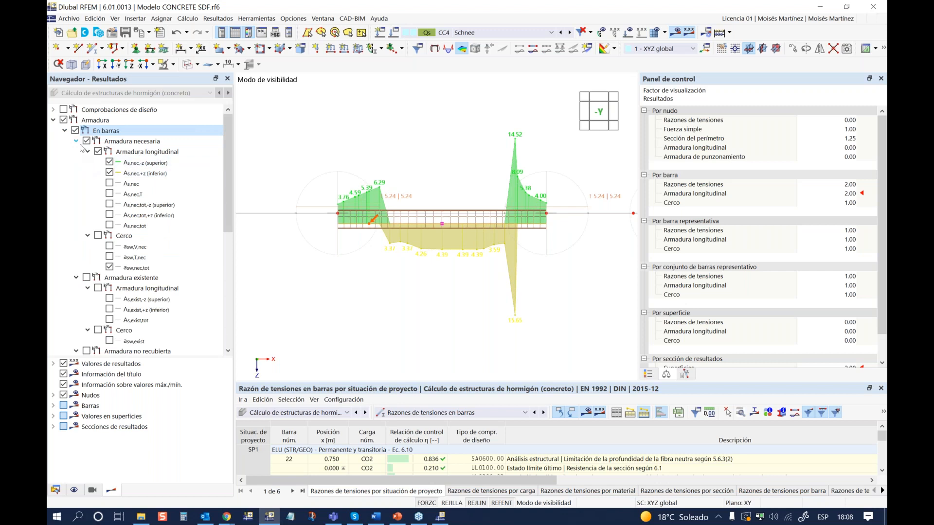
left_click(75, 130)
left_click(64, 109)
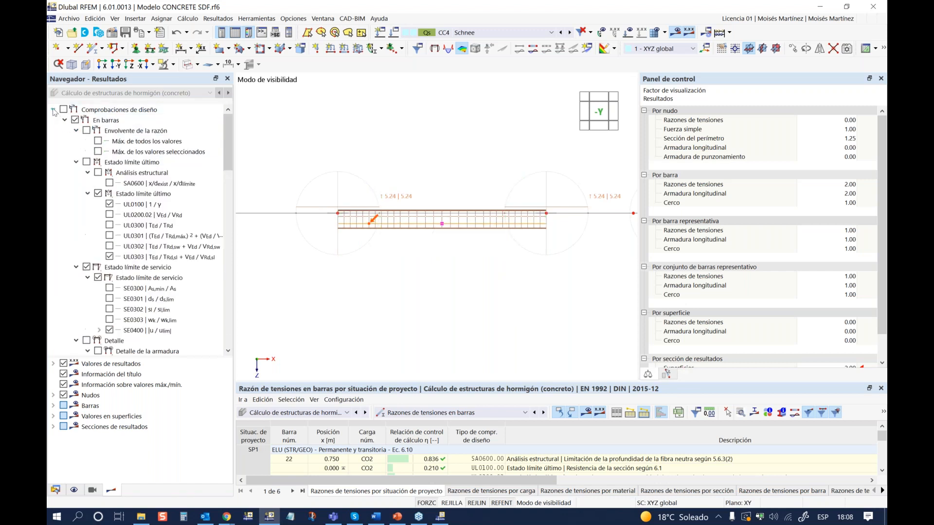
left_click(63, 109)
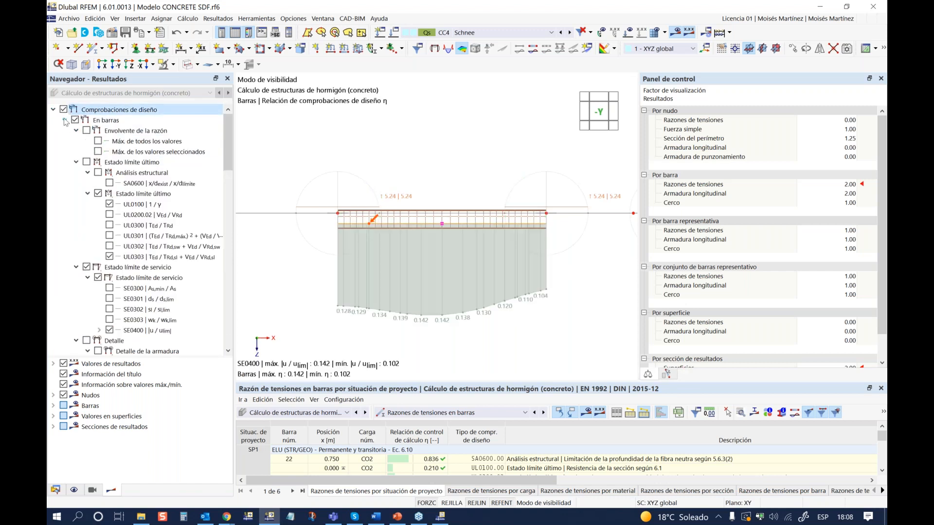
left_click(87, 131)
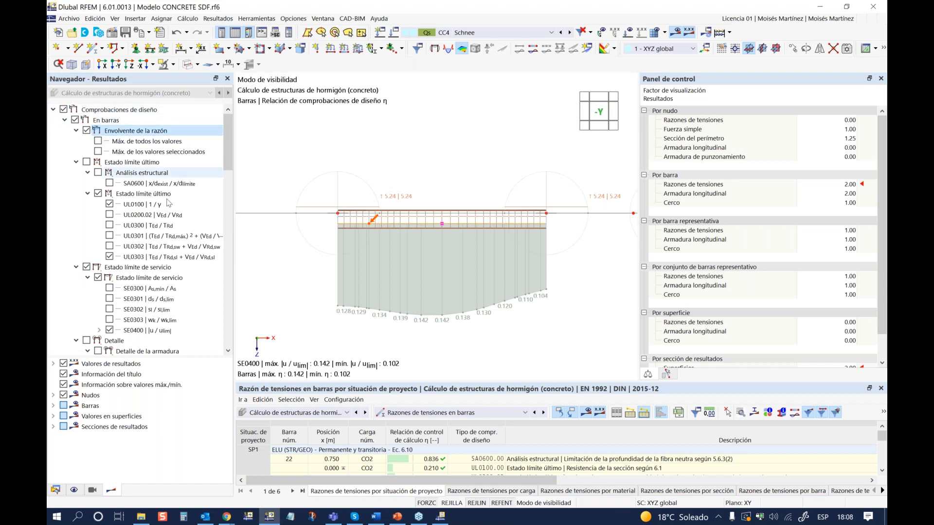
left_click(100, 141)
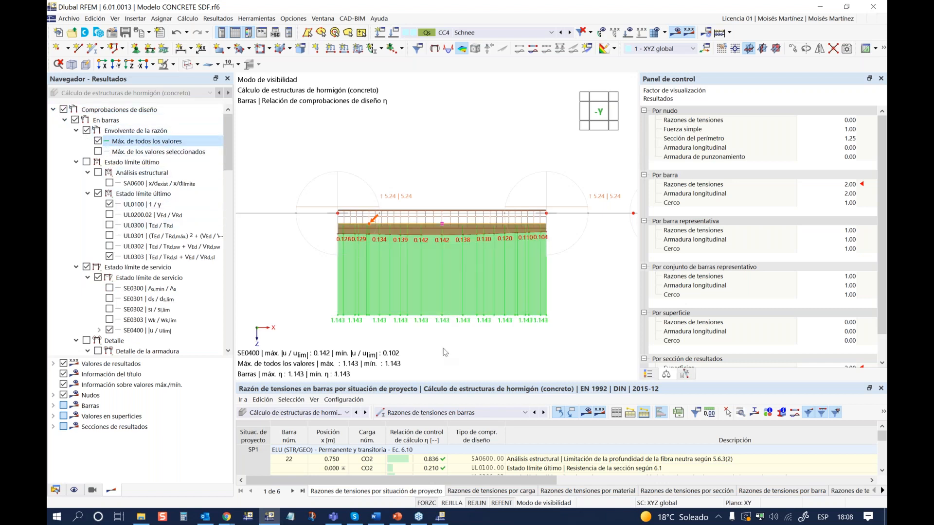
scroll(456, 347, "up", 2)
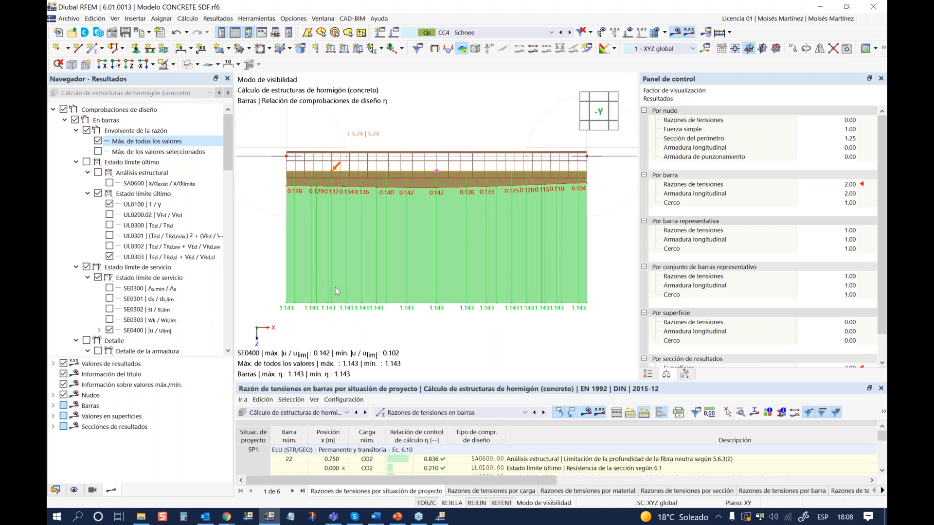
scroll(337, 291, "down", 1)
middle_click_drag(352, 172, 362, 170)
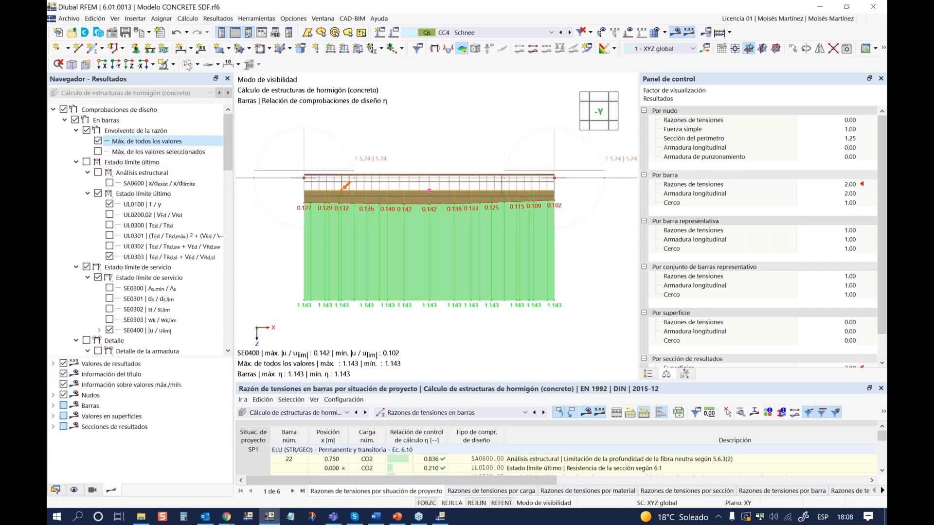
Set up a report graphic of the current window only, with the image rotated by 270 deg
left_click(140, 32)
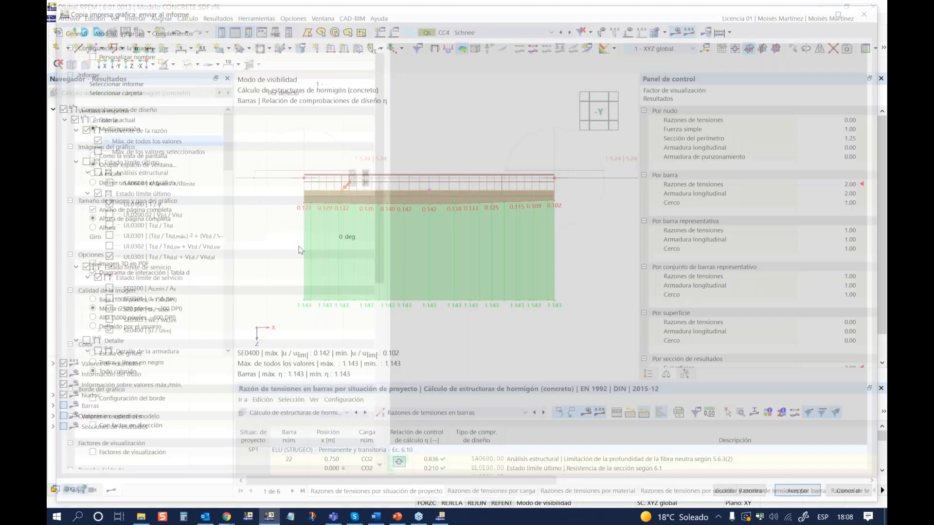
left_click(85, 119)
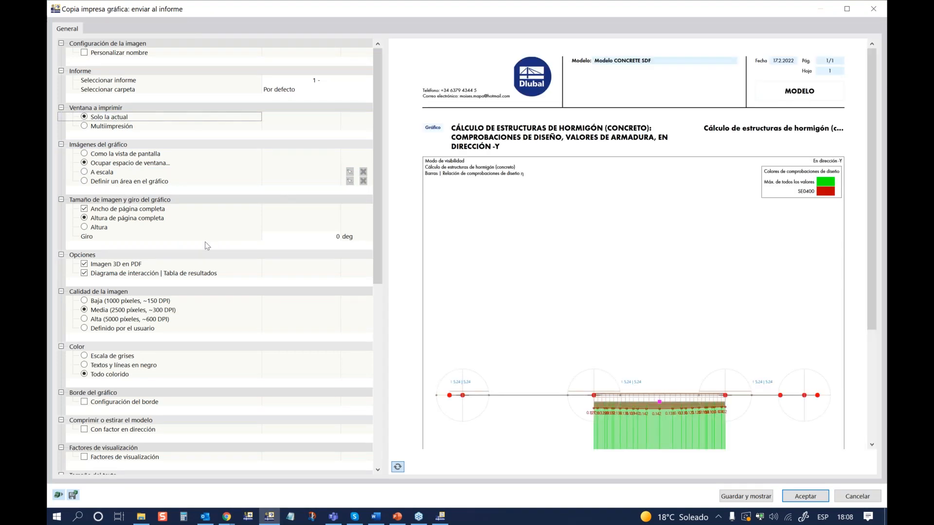
left_click(330, 238)
left_click(336, 236)
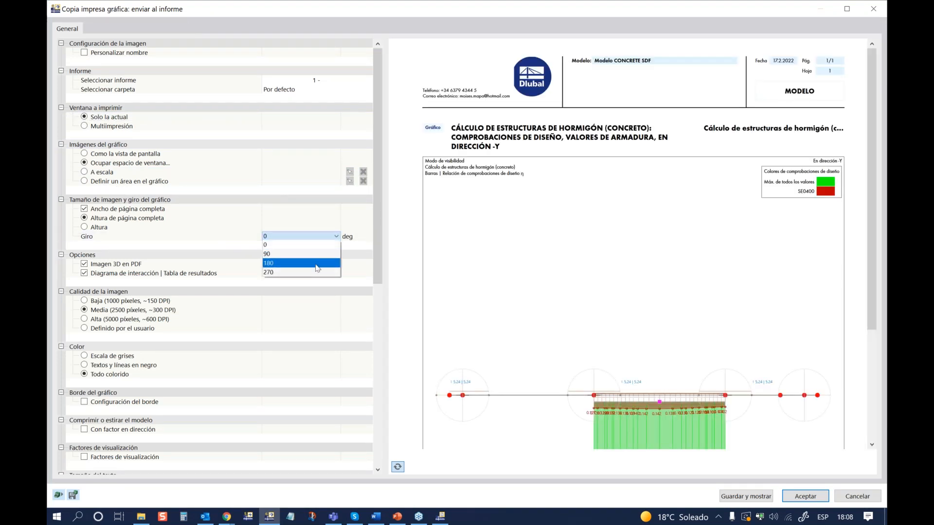
left_click(225, 259)
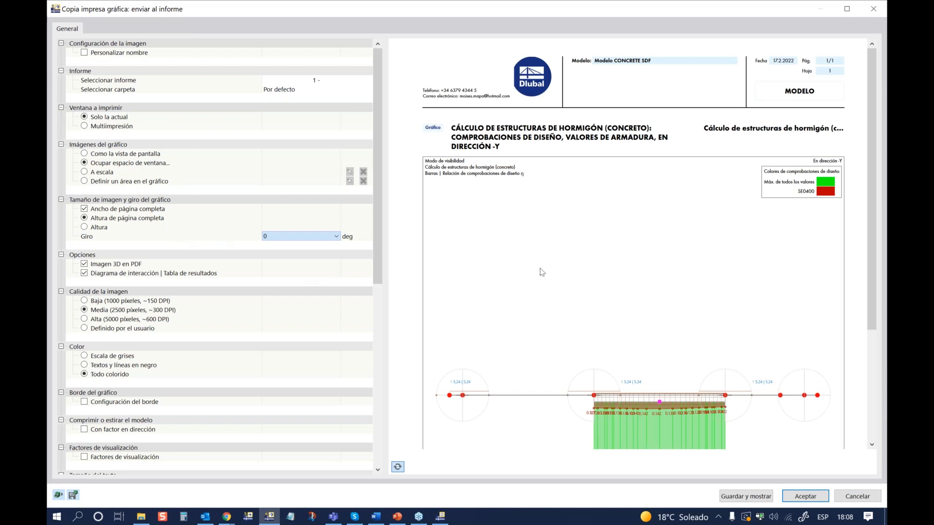
scroll(566, 335, "down", 3)
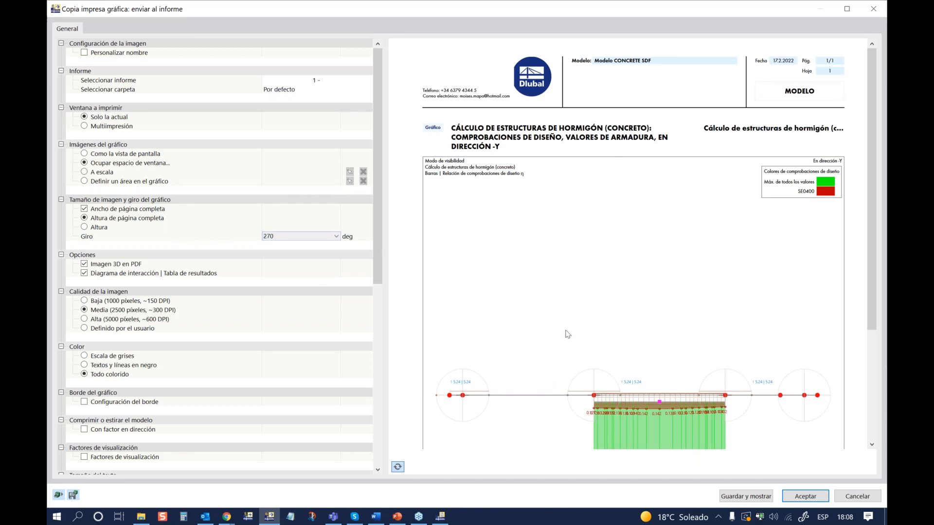
scroll(555, 323, "down", 4)
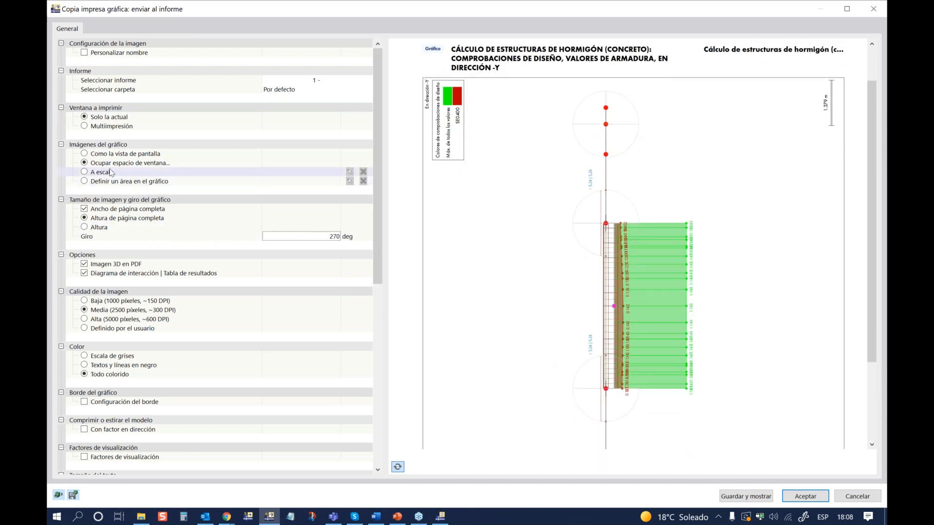
Keep the image filling the window space, review the remaining graphic options and send the graphic to the report
left_click(83, 163)
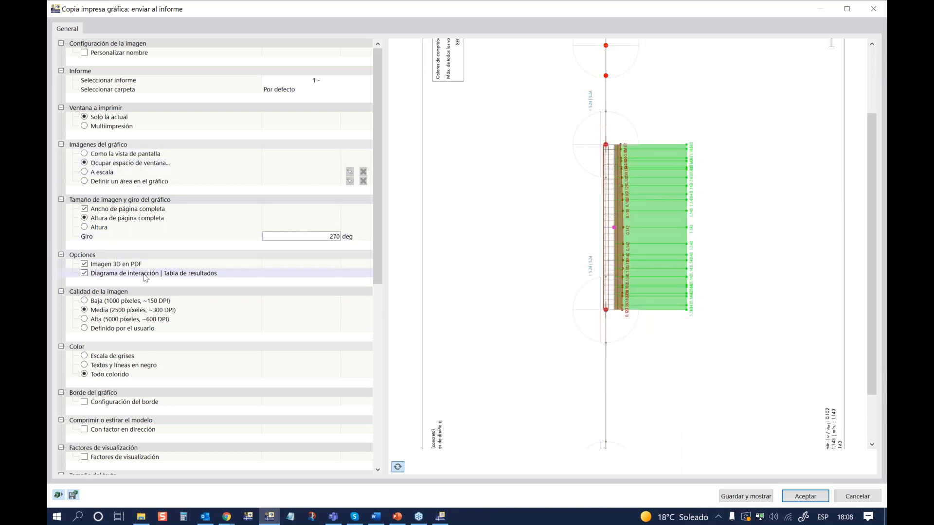
scroll(144, 276, "down", 11)
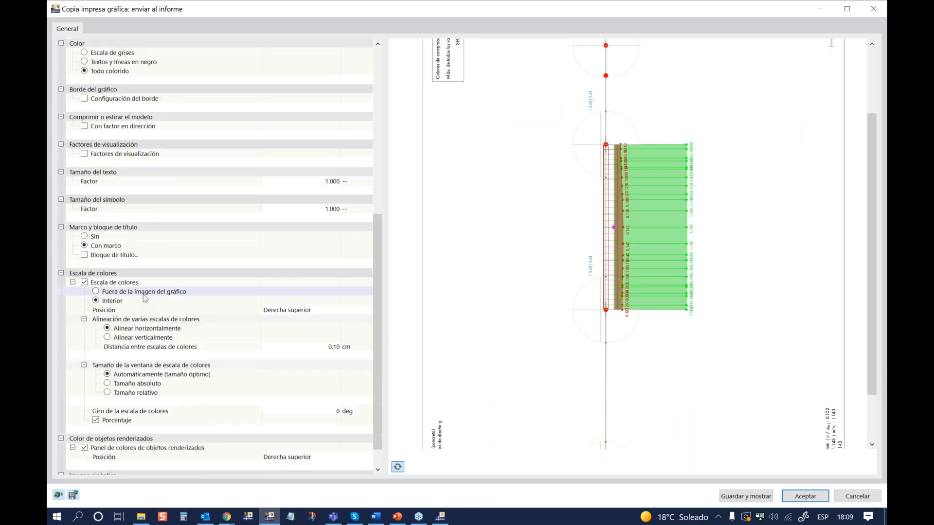
scroll(97, 260, "up", 7)
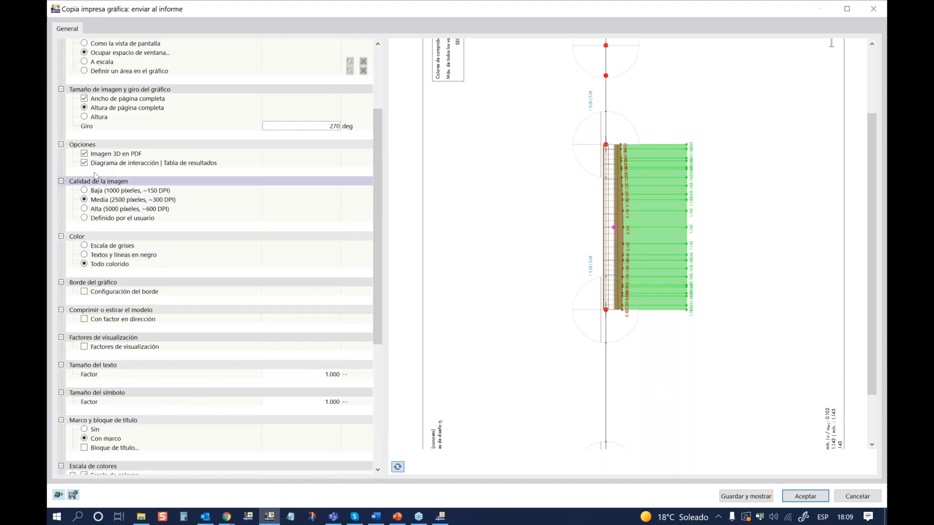
left_click(806, 497)
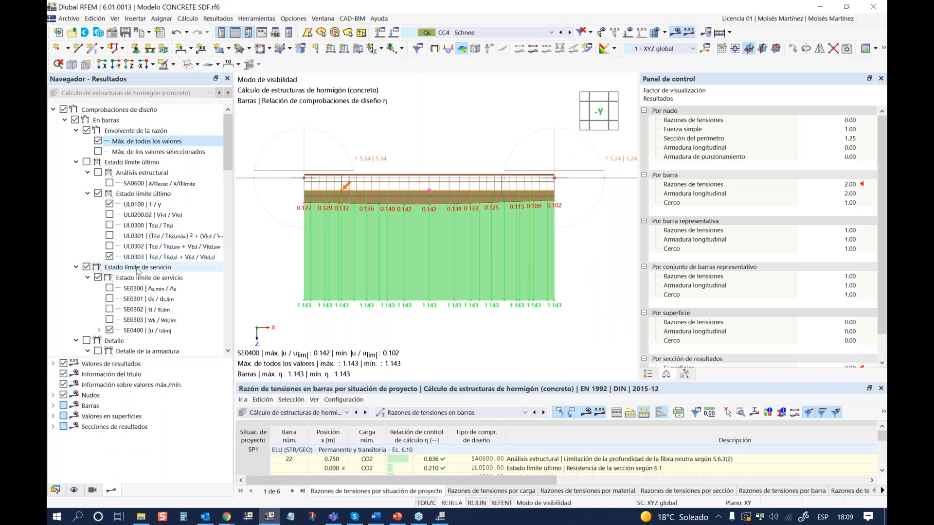
Switch to the report and examine the last graphic, the member design checks in the -Y direction
scroll(122, 350, "down", 3)
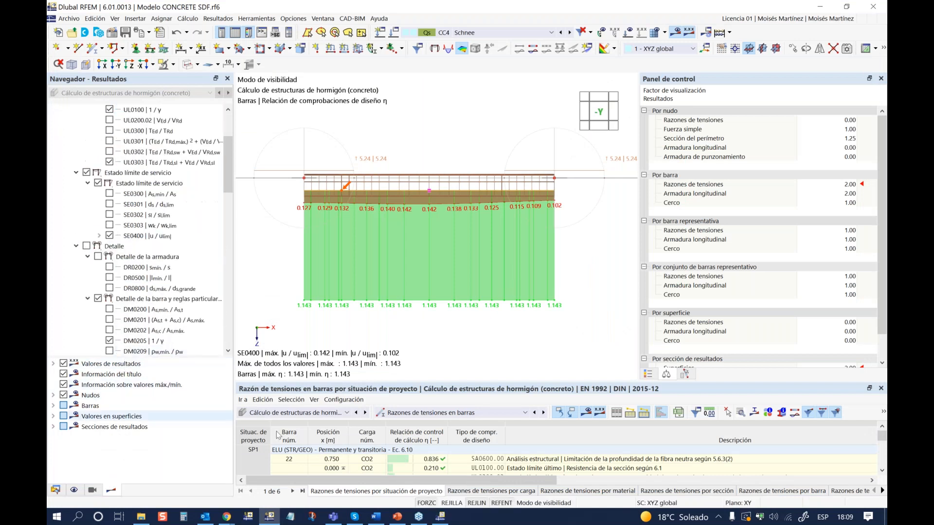
left_click(440, 516)
left_click(141, 487)
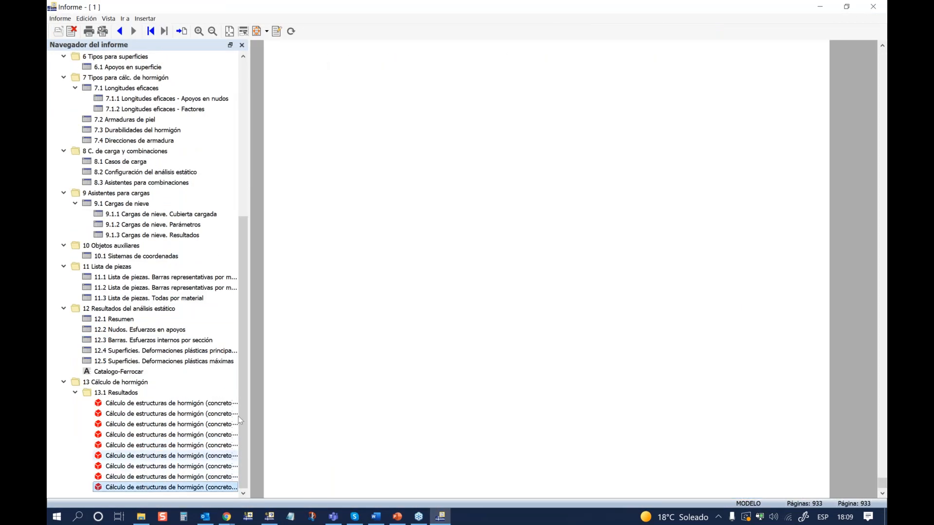
scroll(503, 309, "down", 2)
Export the whole report as a PDF named 333 to the desktop and close the completion notice
left_click(59, 18)
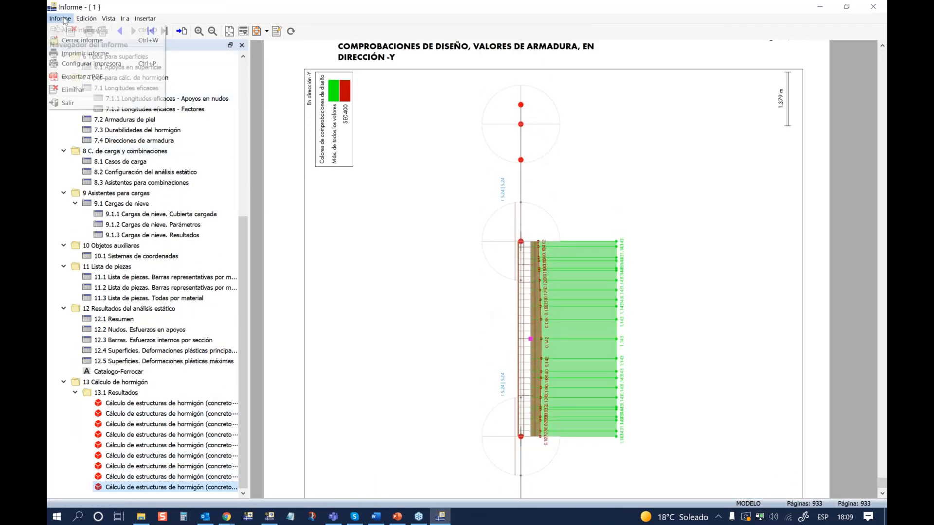
left_click(76, 77)
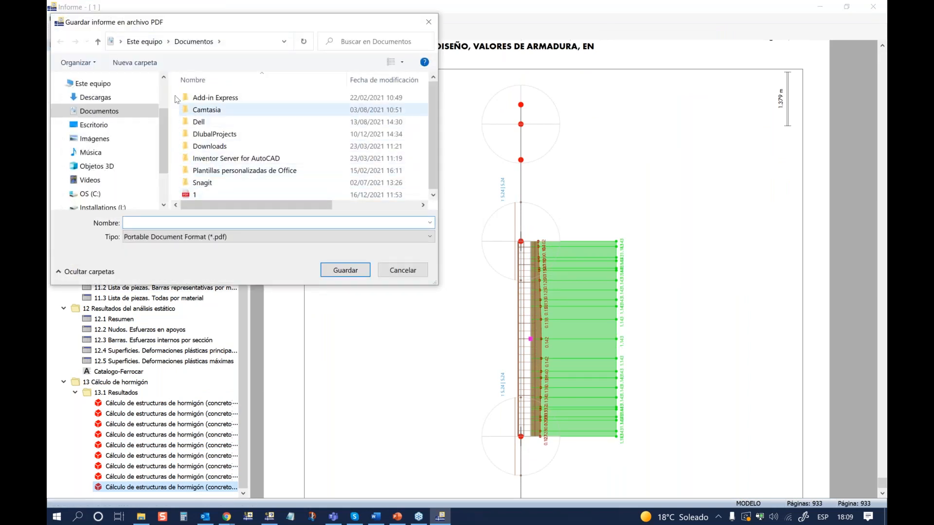
left_click(95, 124)
left_click(167, 226)
type("333")
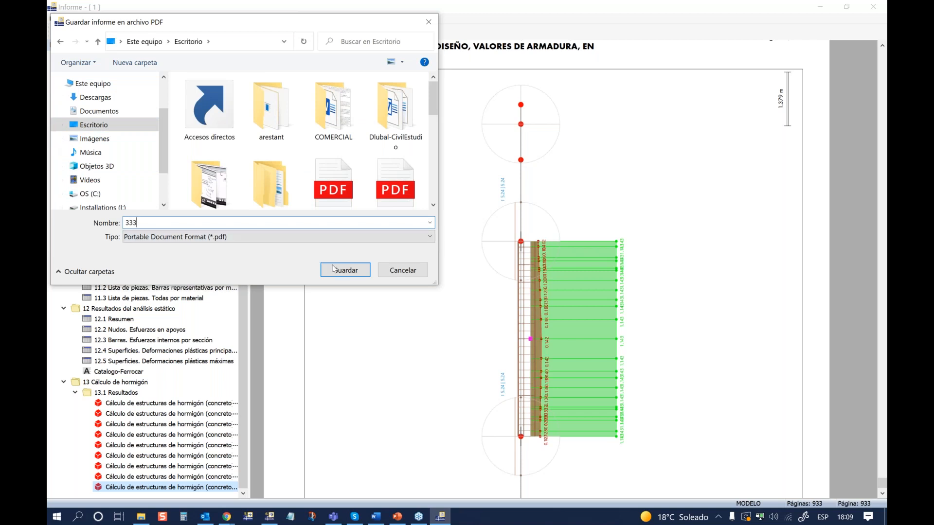
left_click(333, 269)
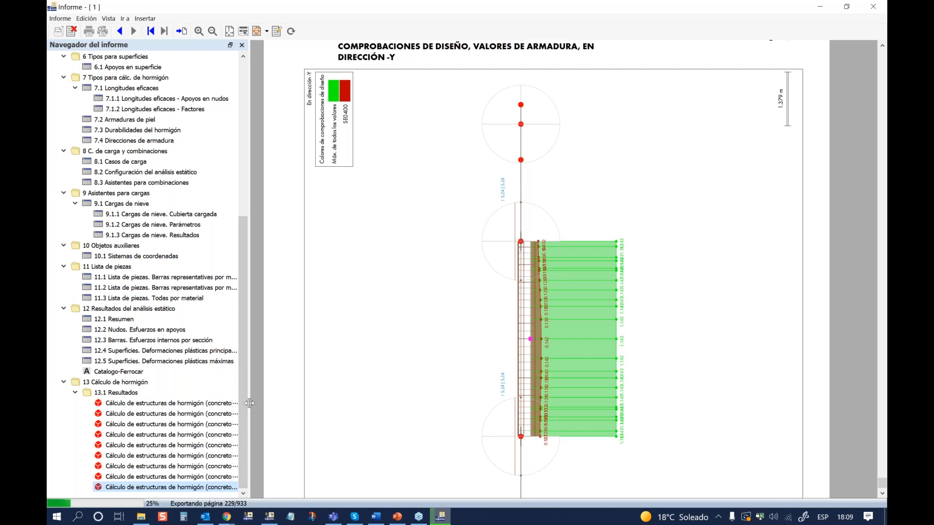
scroll(487, 389, "down", 3)
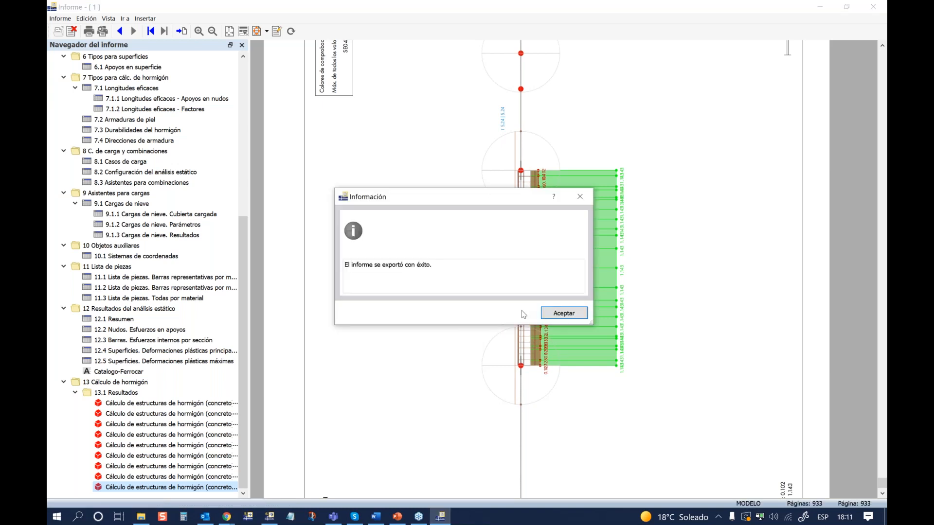
left_click(561, 313)
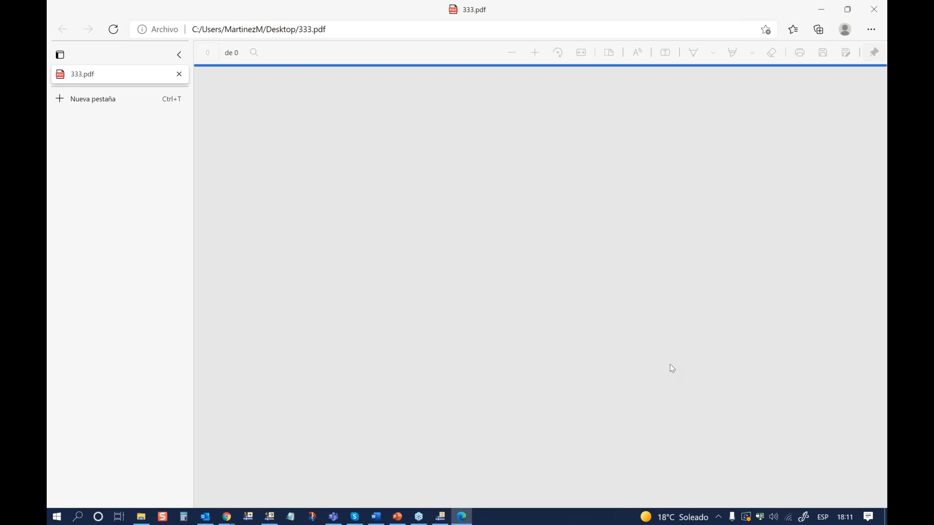
Look over the exported PDF's first pages, then reopen file 333 from the desktop in Adobe Acrobat Reader
scroll(455, 404, "down", 1)
scroll(455, 404, "down", 15)
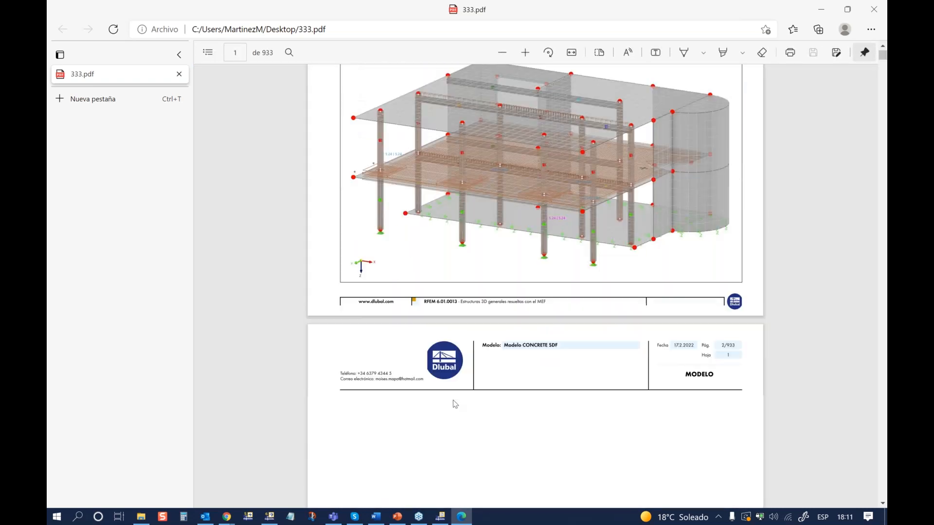
left_click(886, 517)
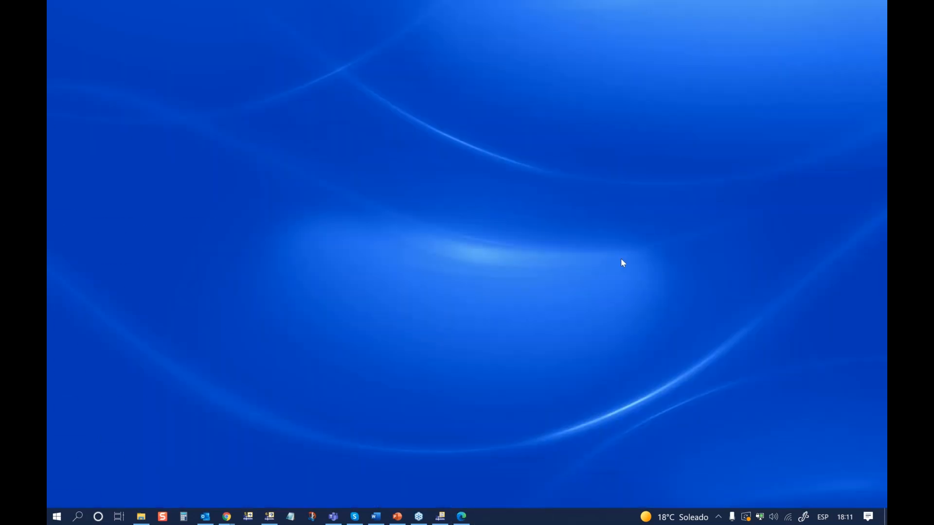
right_click(421, 354)
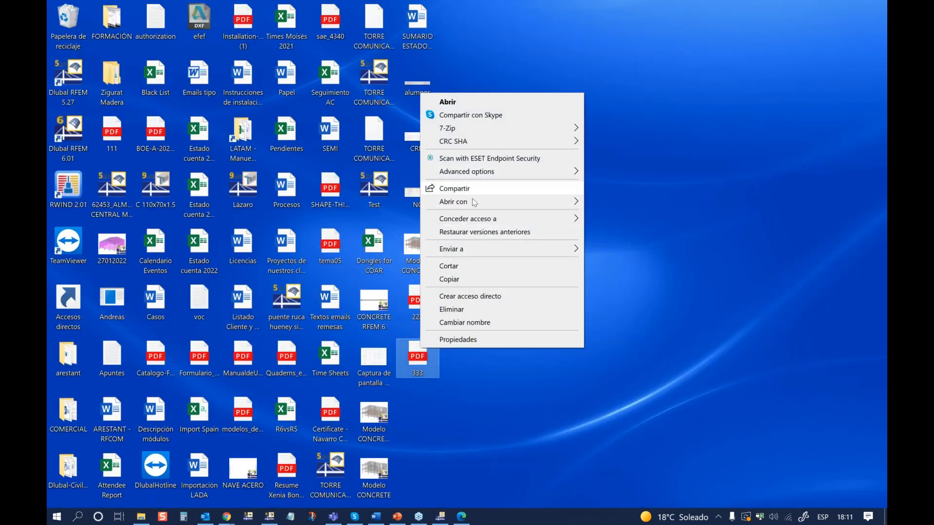
mouse_move(473, 202)
left_click(623, 203)
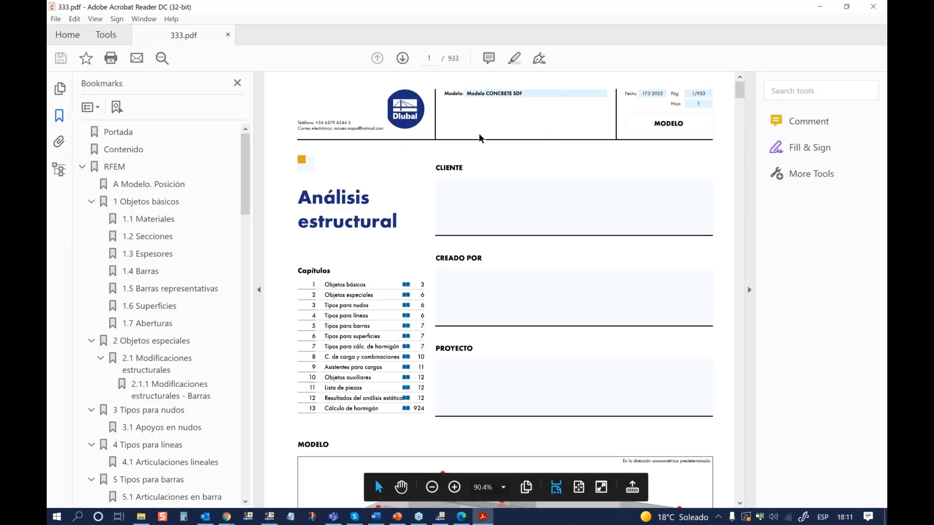
Go through the PDF's bookmarks to the final entry, the design checks graphic in the -Y direction
scroll(299, 212, "down", 1)
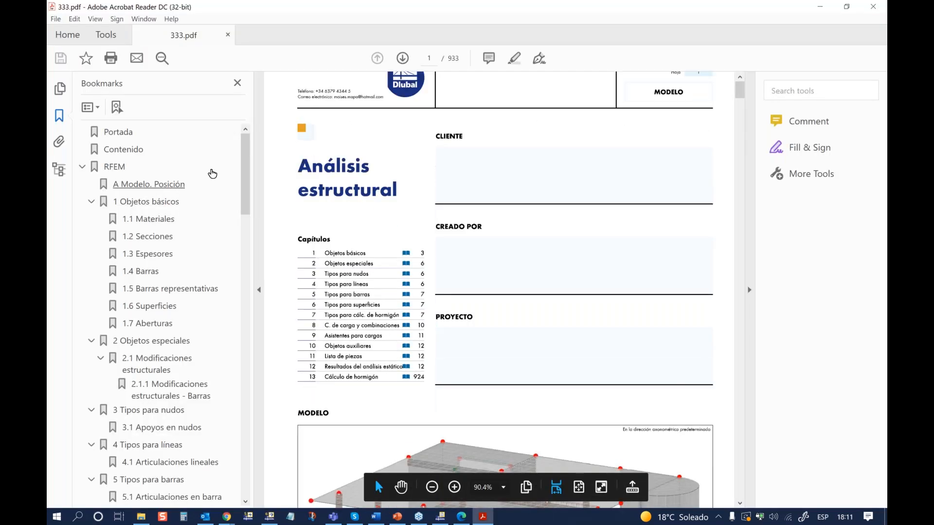
left_click_drag(244, 169, 245, 455)
left_click(178, 209)
scroll(160, 457, "down", 3)
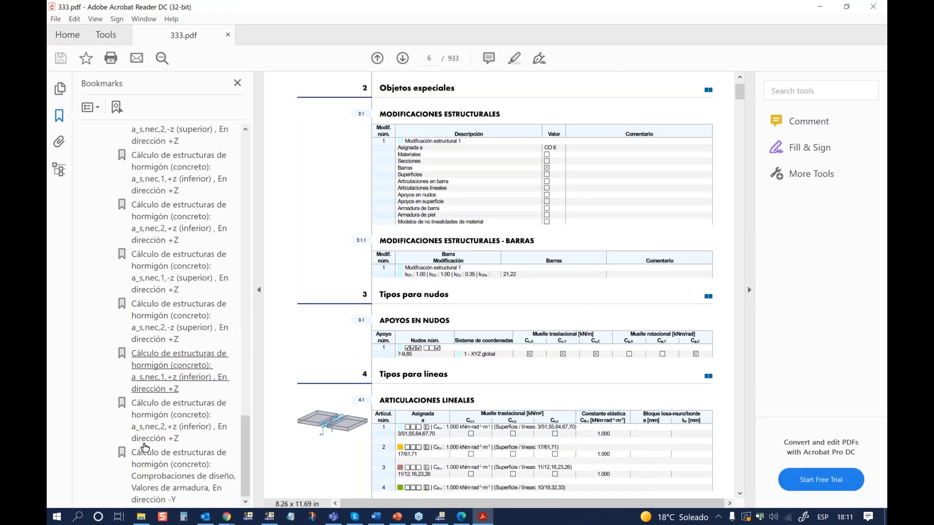
left_click(161, 457)
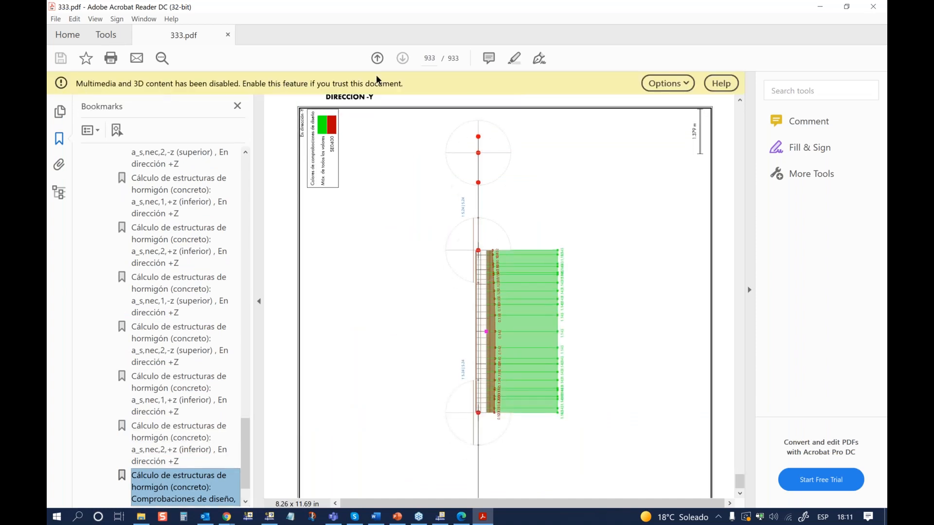
Always trust this document to enable its 3D content, and pan the a_s,nec,1,+z (inferior) surface reinforcement graphic
left_click(685, 88)
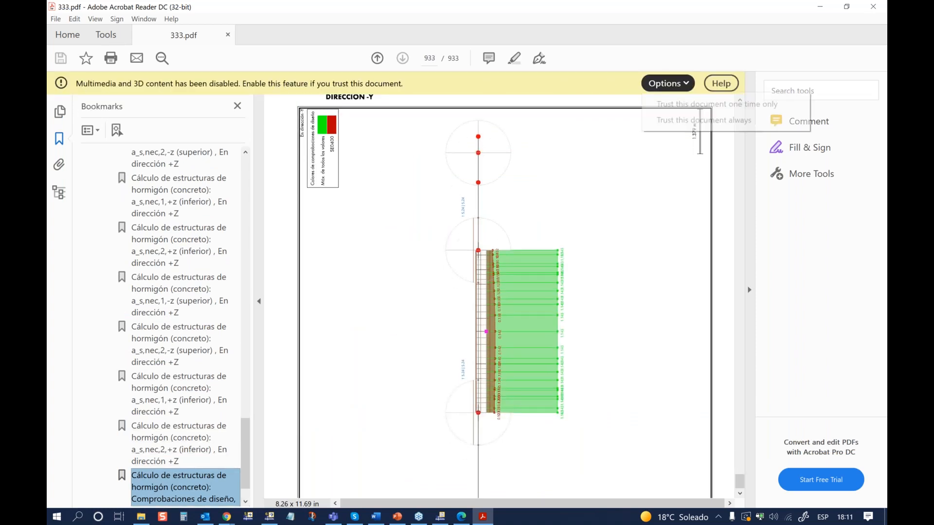
left_click(681, 122)
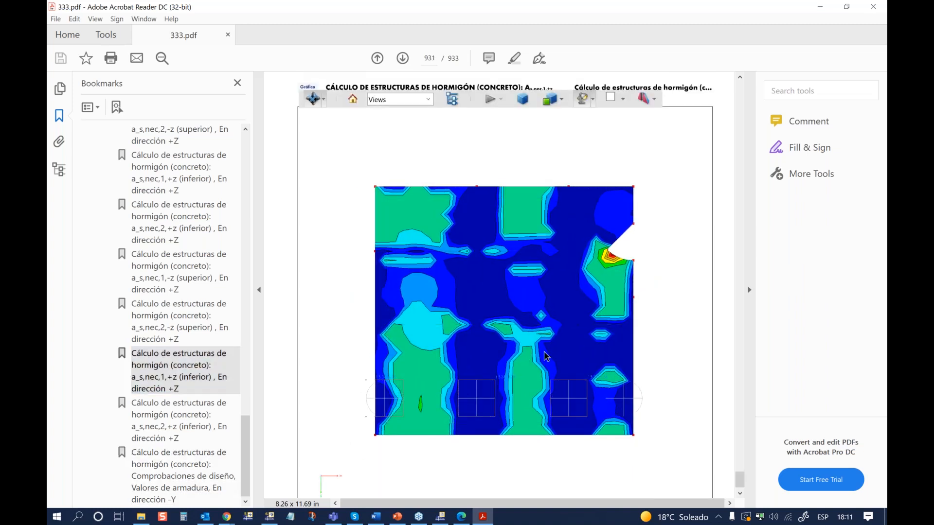
left_click_drag(522, 312, 563, 337)
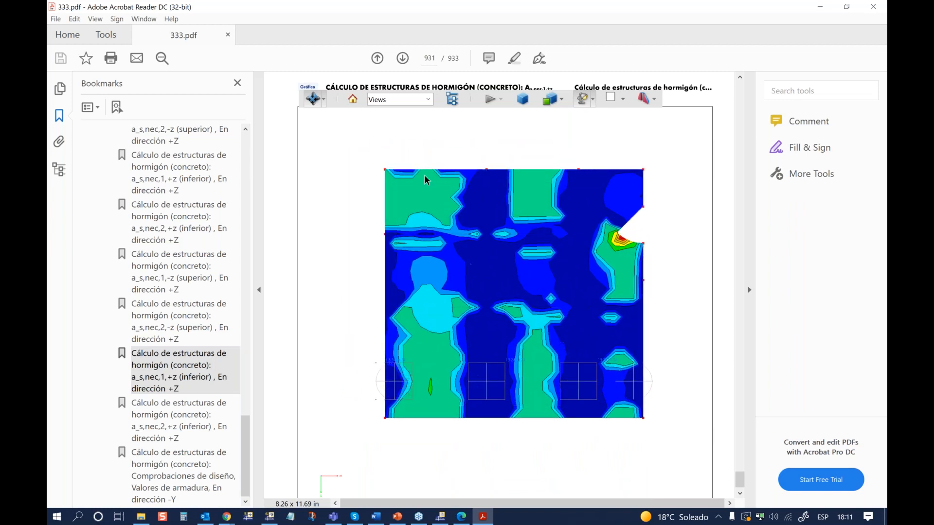
Pan the reinforcement graphic a little further, then open file 222 from the desktop in Adobe Acrobat Reader DC
mouse_move(525, 267)
left_mouse_down()
mouse_move(506, 257)
mouse_move(518, 269)
left_mouse_up()
left_click_drag(455, 296, 446, 295)
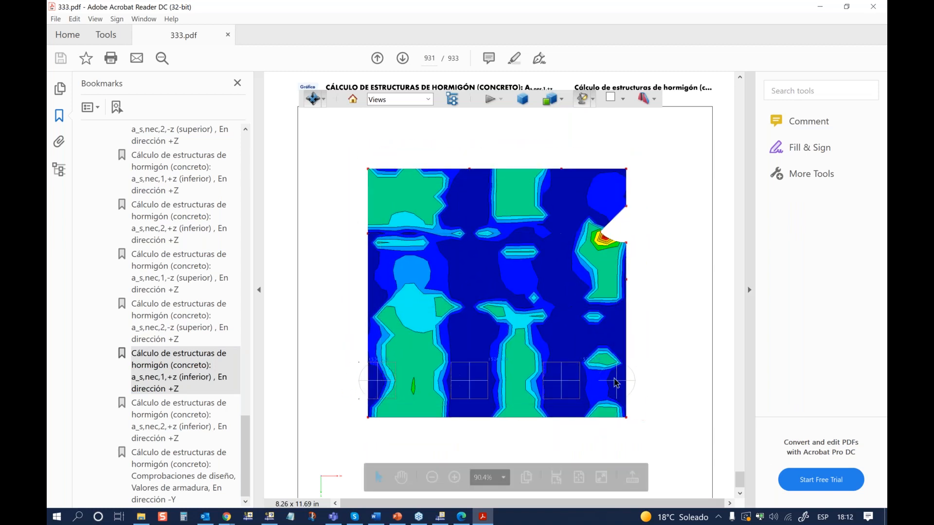
left_click(886, 517)
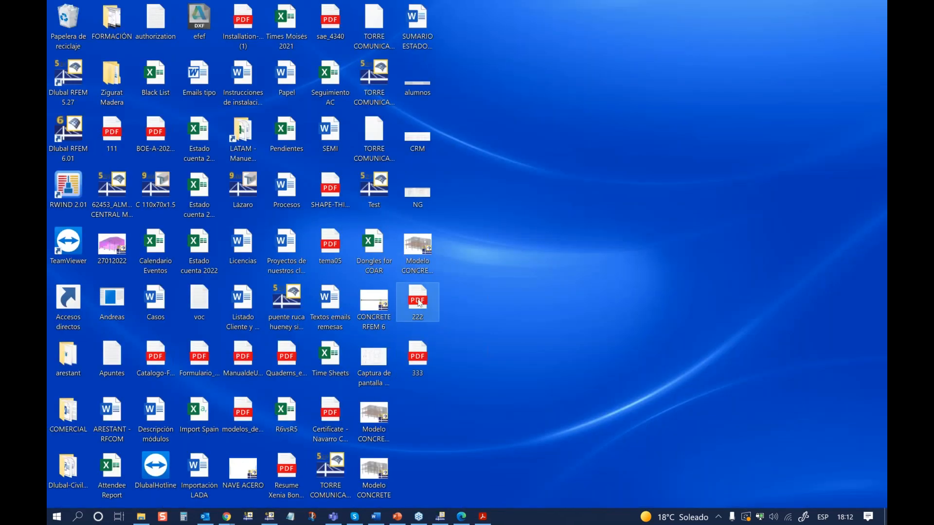
right_click(419, 303)
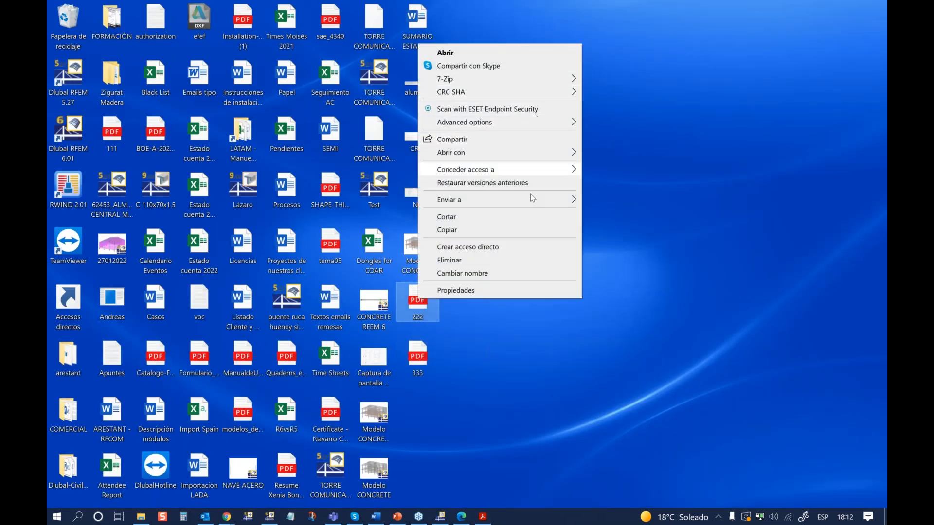
mouse_move(526, 151)
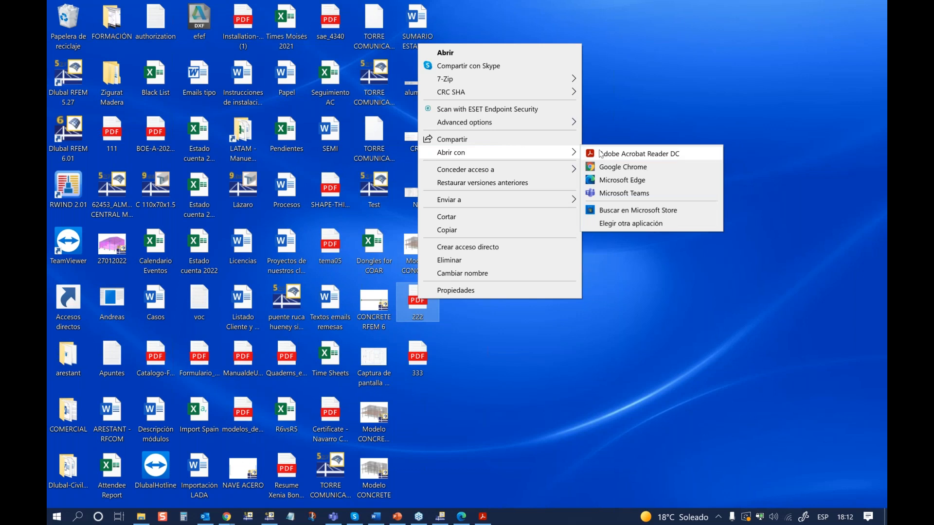
left_click(602, 153)
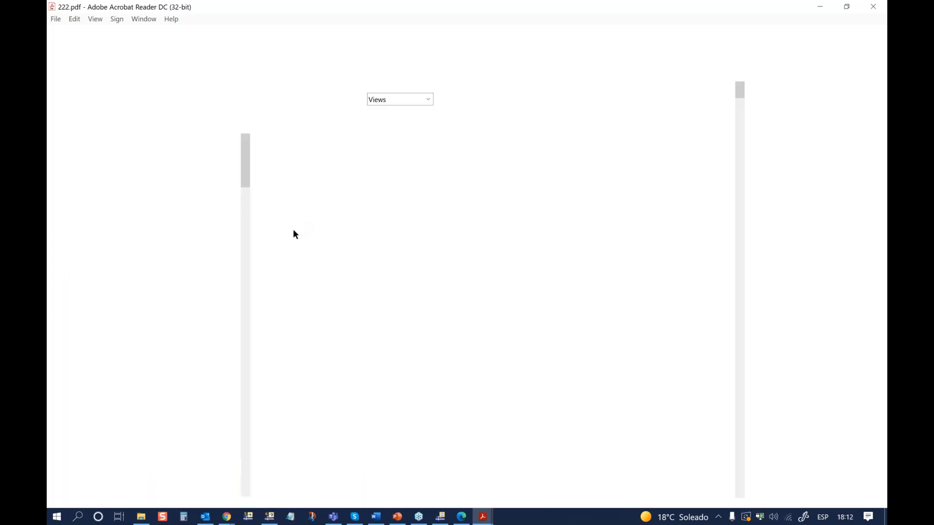
Go to the last bookmark of 222, the axonometric design checks graphic, and trust the document to enable its 3D content
left_click_drag(246, 161, 230, 513)
left_click(195, 482)
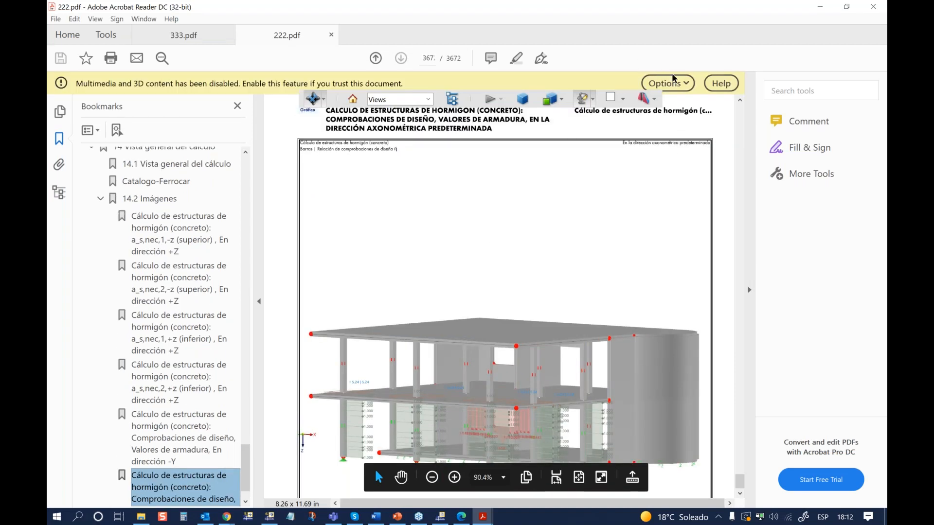
left_click(672, 81)
left_click(670, 104)
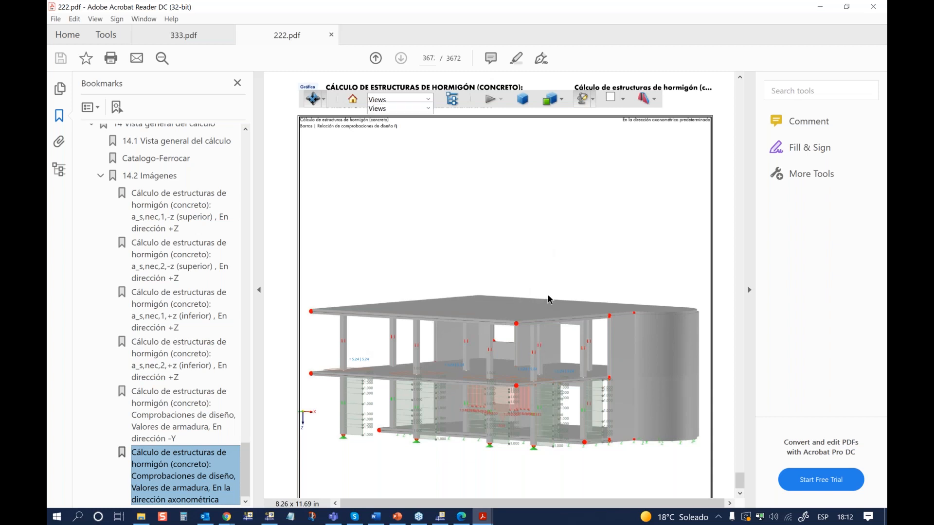
Orbit the 3D building graphic and cut it with a cross section to examine the reinforcement inside
middle_click_drag(548, 312, 520, 332)
left_click_drag(520, 332, 486, 316)
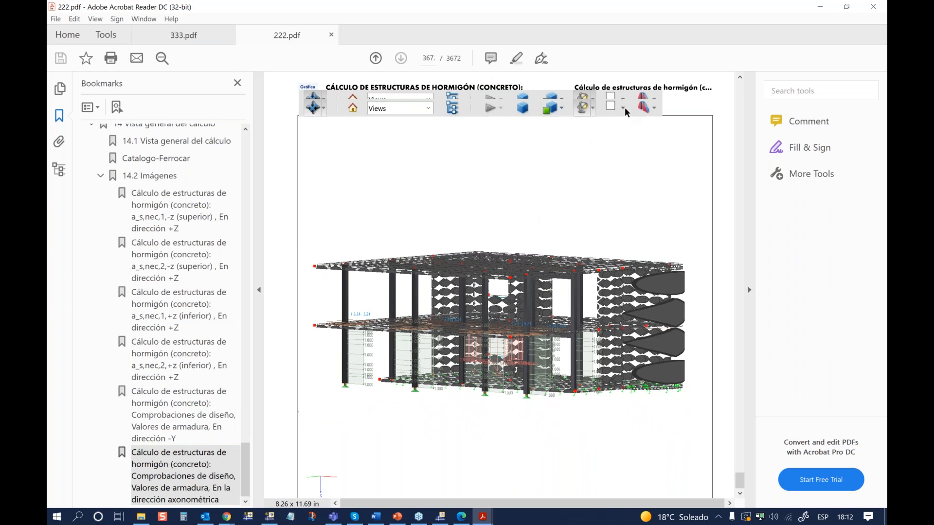
left_click(644, 104)
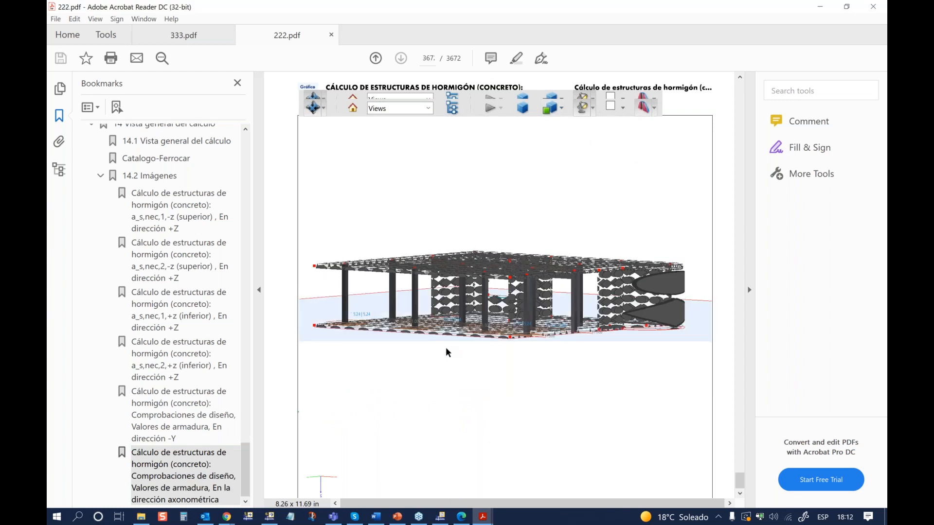
left_click_drag(448, 336, 417, 371)
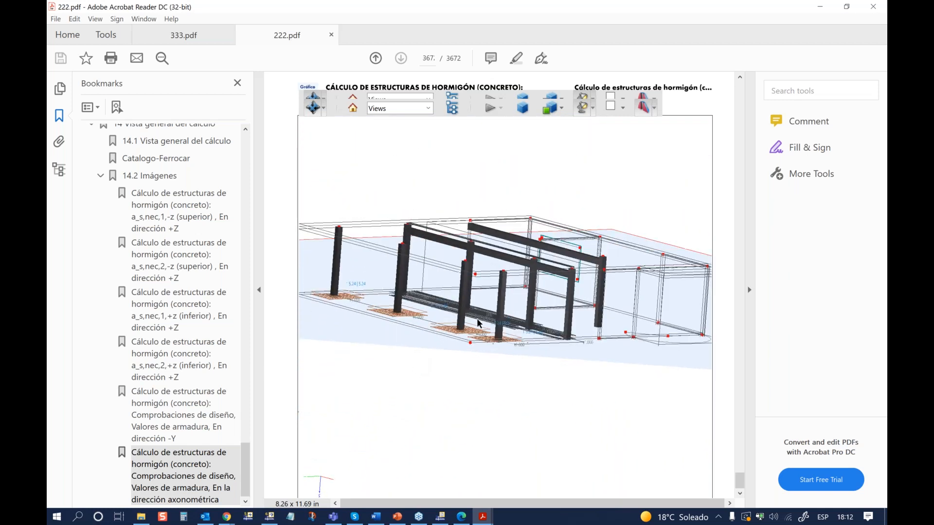
Switch to RFEM, orbit the model to an oblique view and cancel the visibility mode to show all objects
left_click(820, 6)
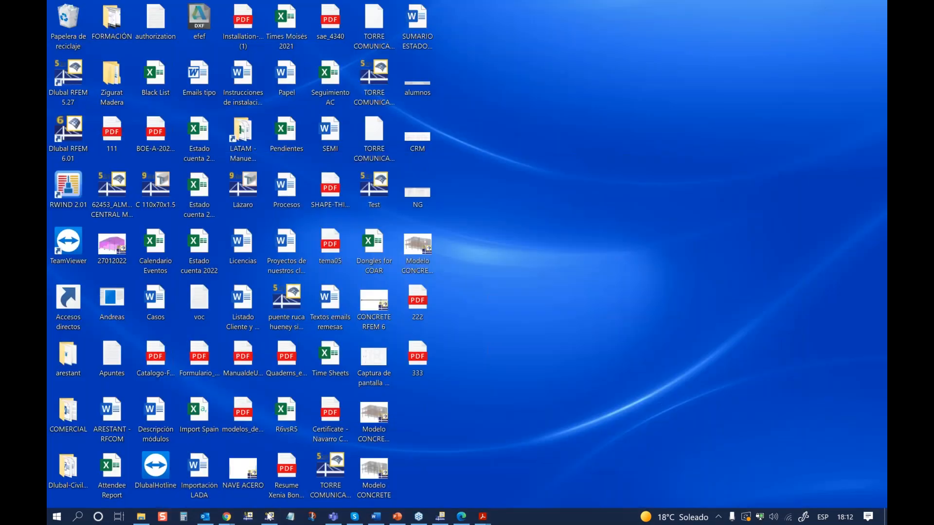
left_click(269, 516)
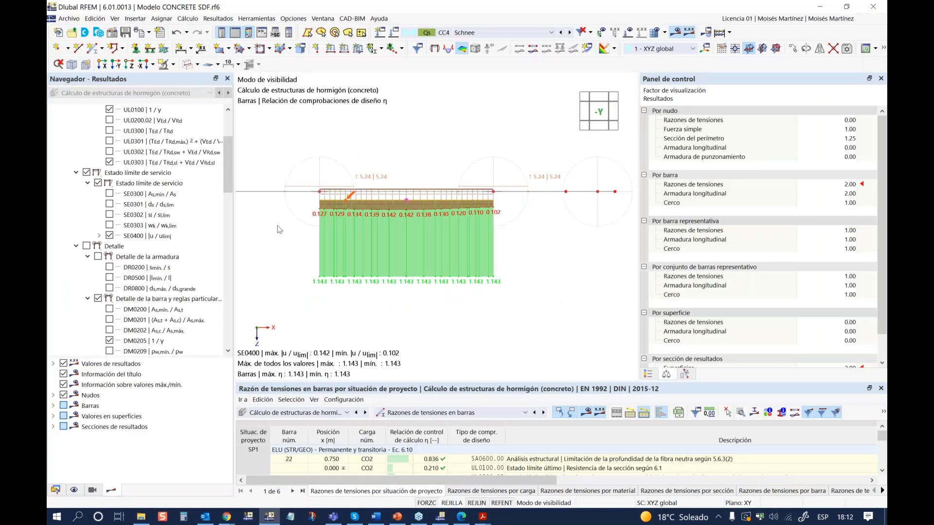
scroll(282, 227, "down", 3)
middle_click_drag(353, 224, 388, 299)
left_click(174, 65)
left_click(193, 129)
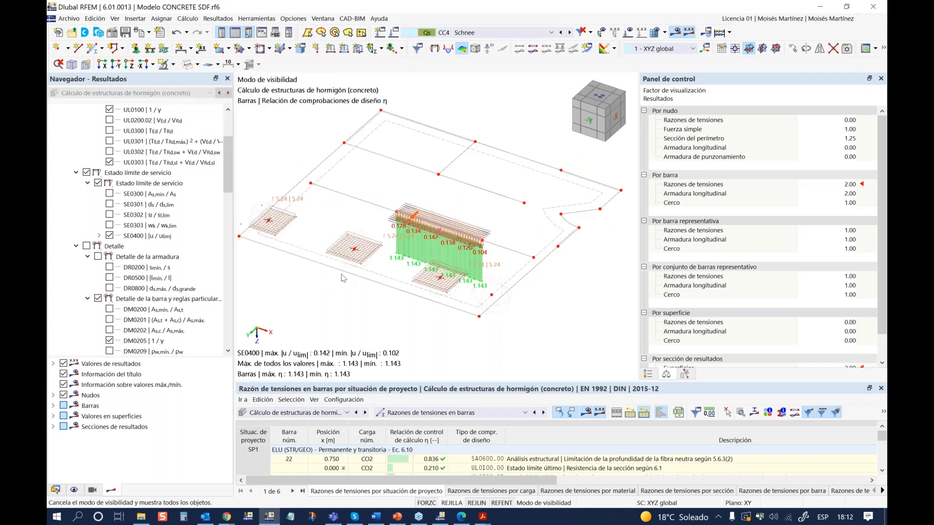
Switch to the report and create a folder named Imágenes below chapter 13 Cálculo de hormigón
mouse_move(443, 523)
left_click(442, 521)
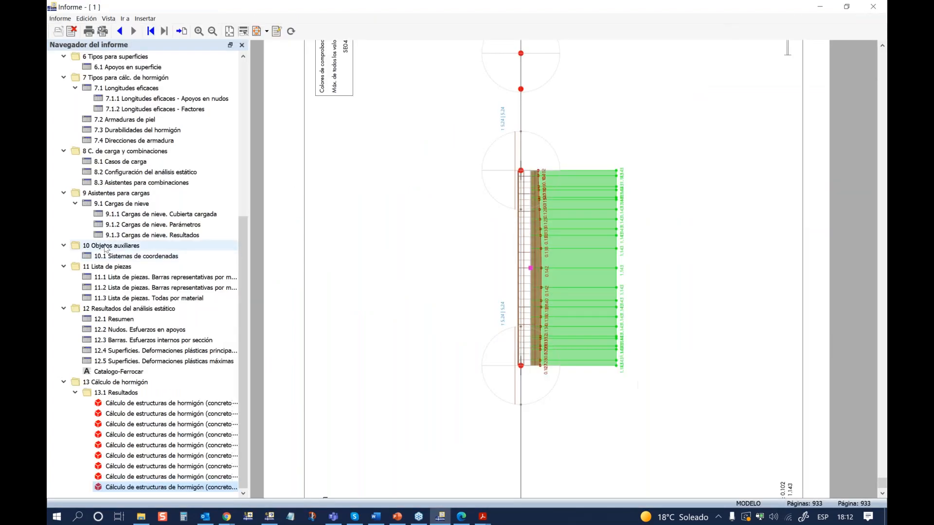
right_click(105, 245)
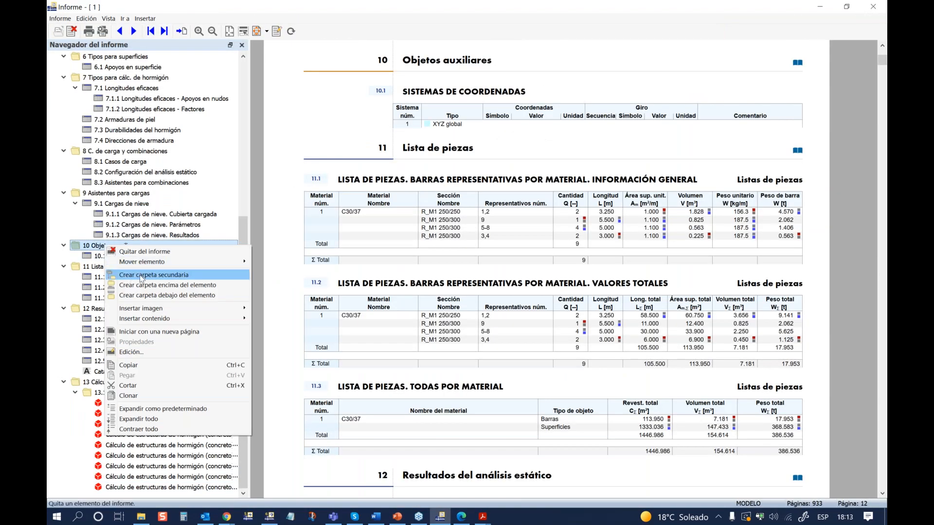
left_click(236, 202)
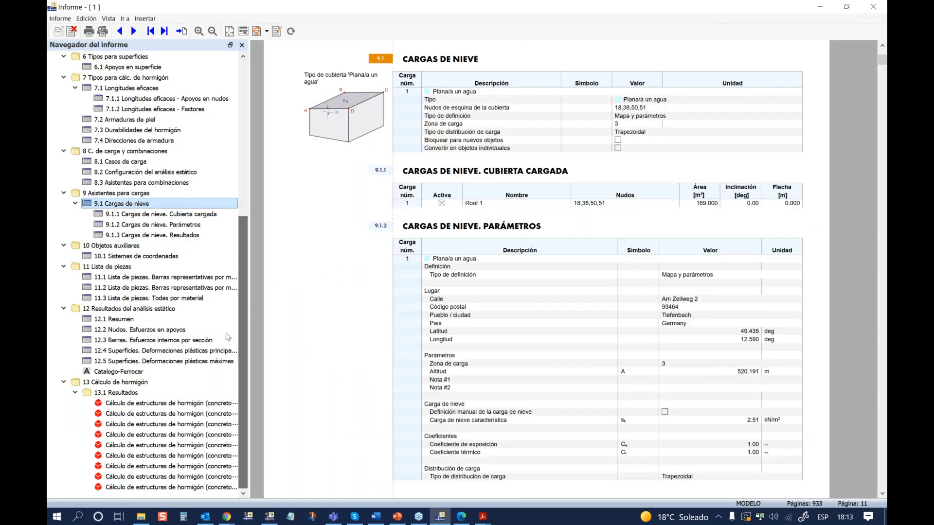
left_click(111, 383)
right_click(119, 384)
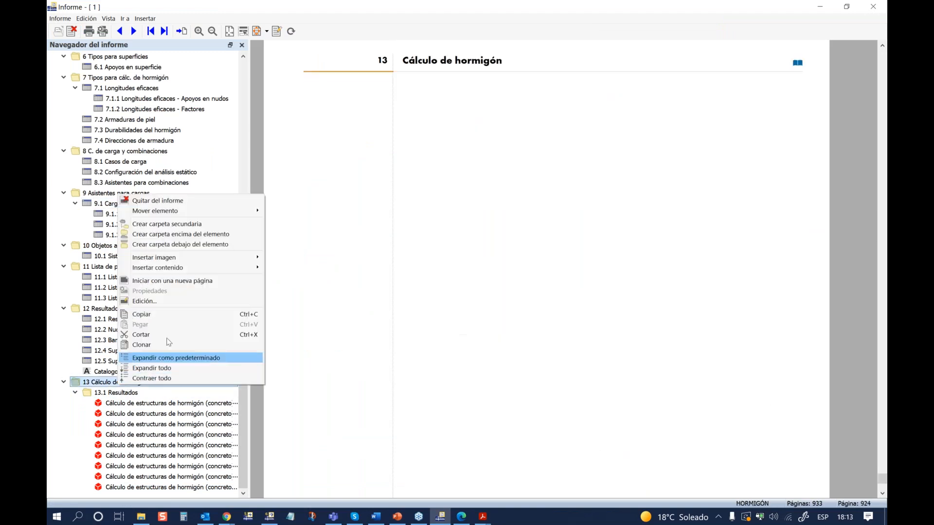
left_click(204, 245)
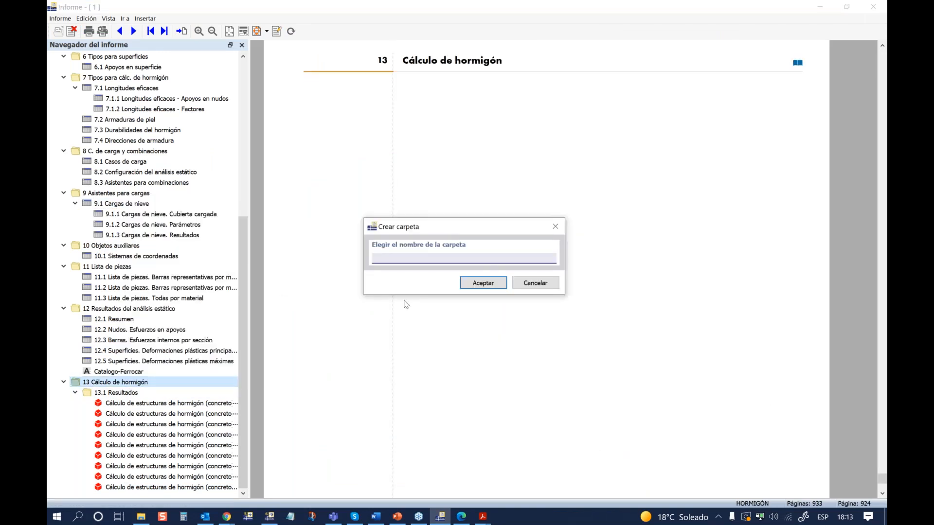
type("Ima")
type("genes")
left_click(482, 283)
Move all nine concrete design graphics from 13.1 Resultados into the Imágenes folder
scroll(131, 348, "down", 8)
left_click(119, 394)
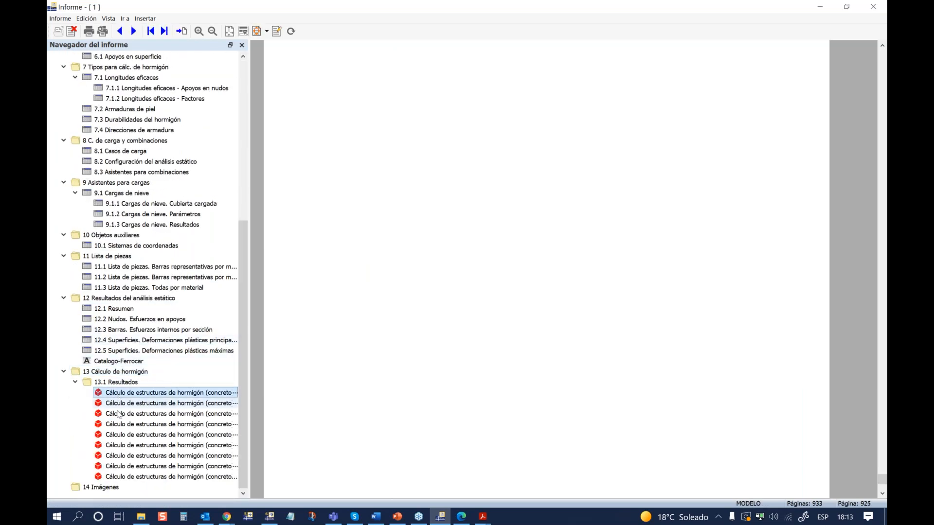
left_click(112, 477, "shift")
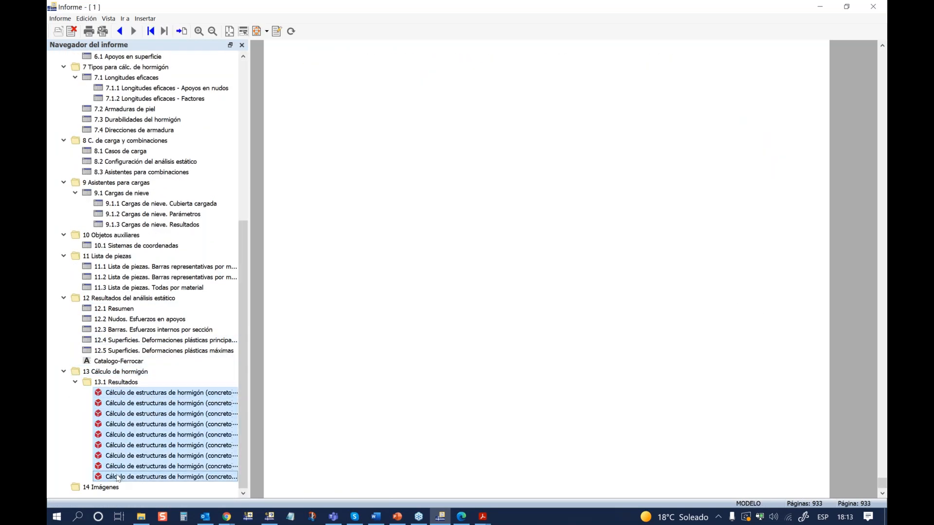
left_click_drag(118, 478, 100, 488)
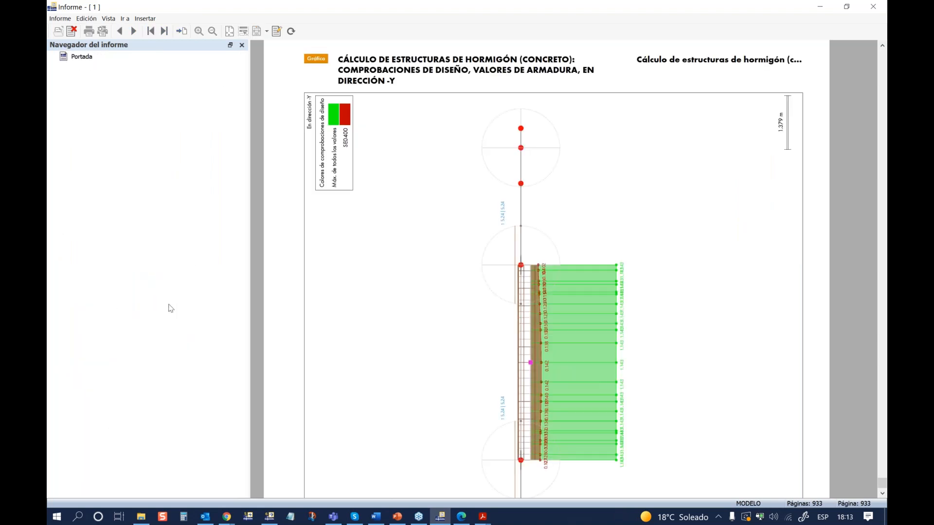
scroll(141, 340, "down", 3)
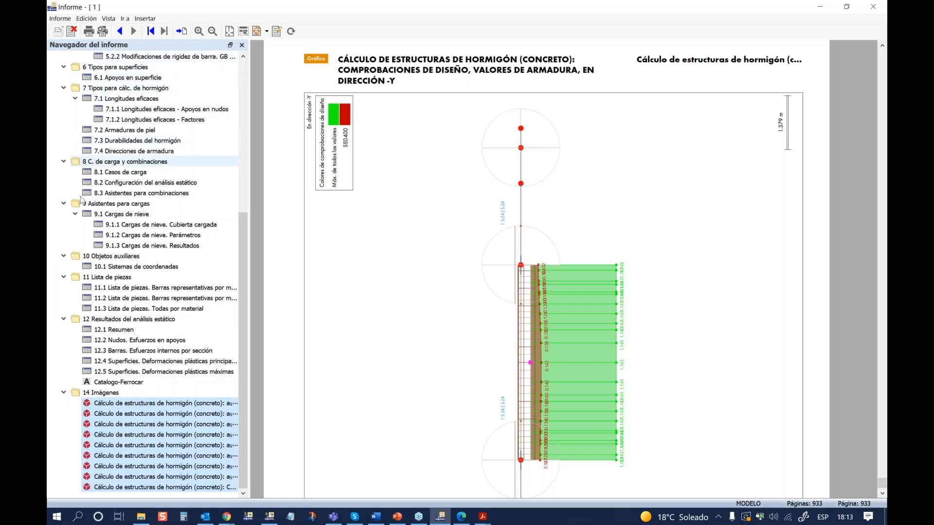
Look over the 11.1 parts list and the report's chapter structure, then return to the whole RFEM model
left_click(130, 287)
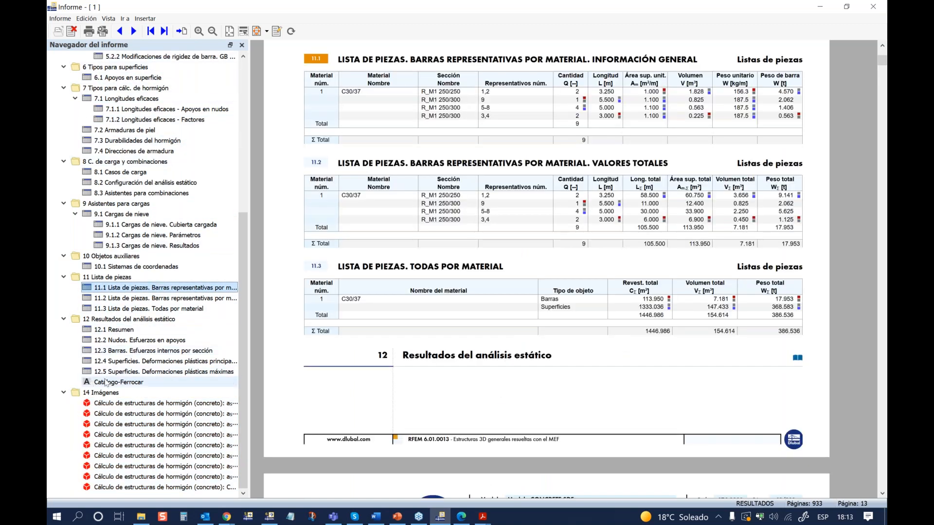
scroll(126, 369, "up", 7)
scroll(124, 373, "up", 1)
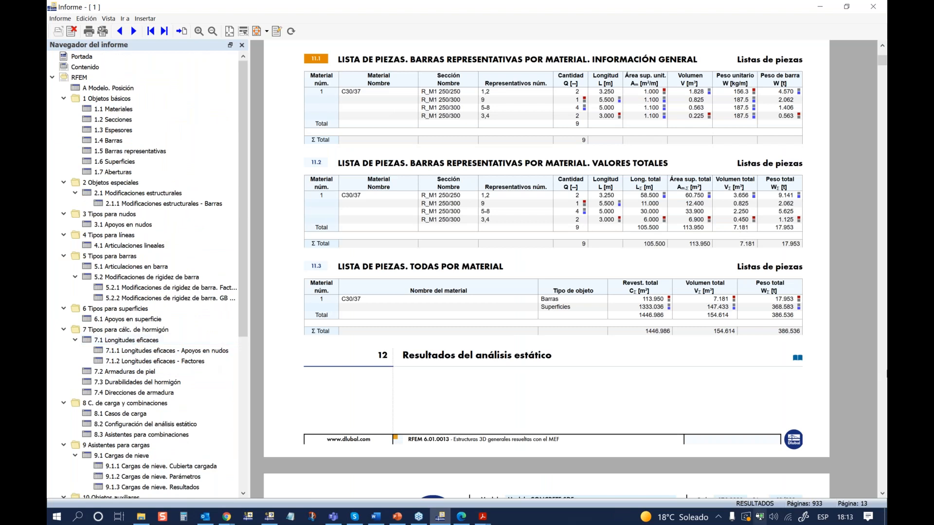
left_click(822, 8)
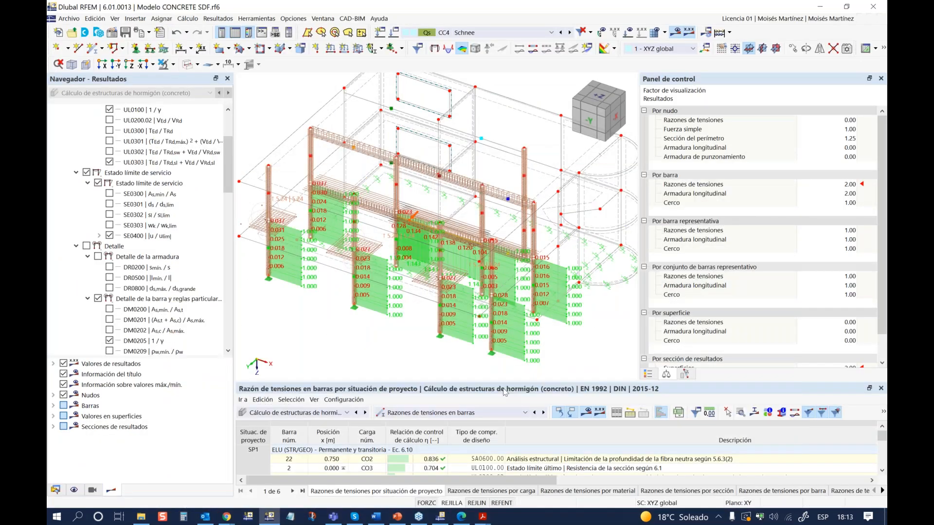
middle_click_drag(327, 325, 328, 290)
Switch to Chrome and examine the Edificio de hormigón armado download page, rotating its 3D model preview
mouse_move(232, 523)
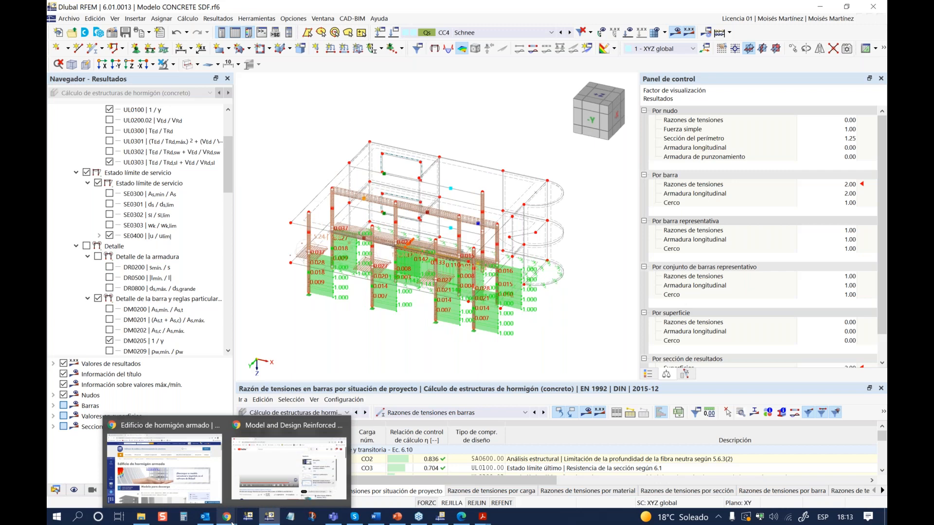
left_click(182, 474)
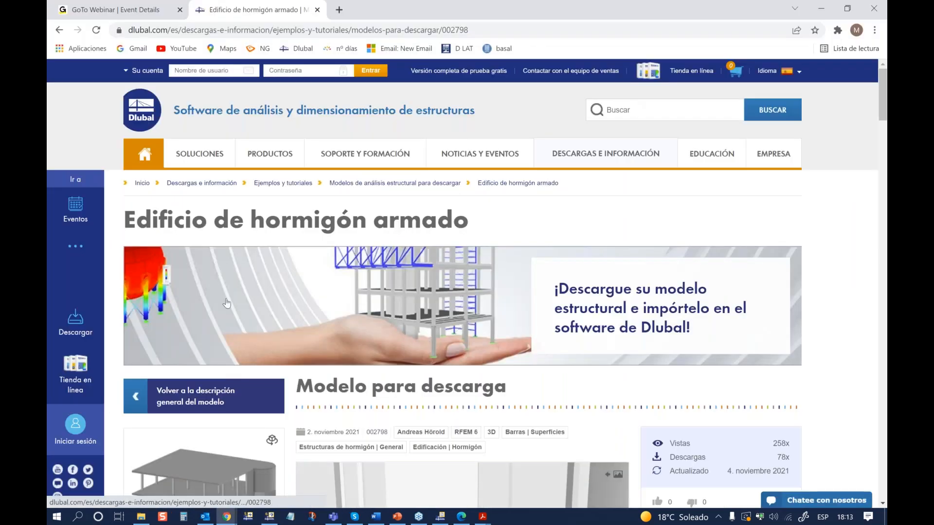
scroll(432, 360, "down", 5)
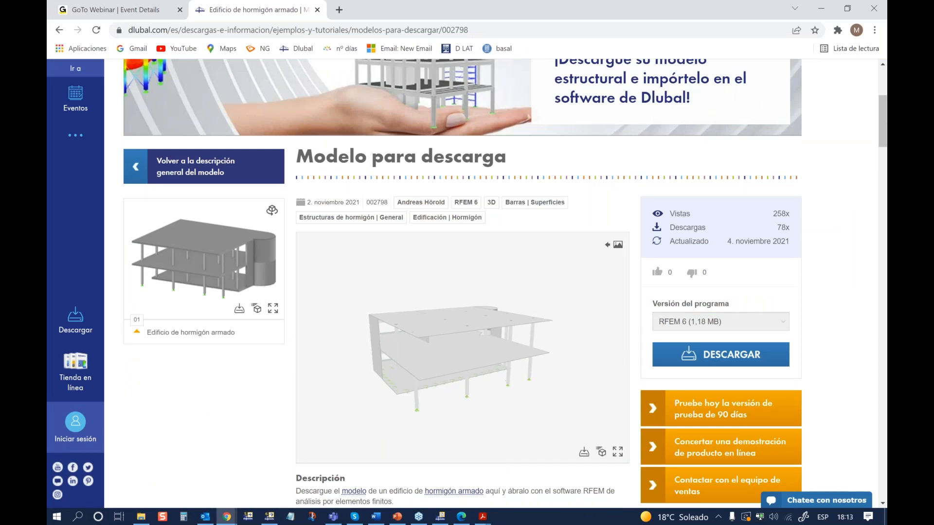
left_click_drag(506, 382, 351, 343)
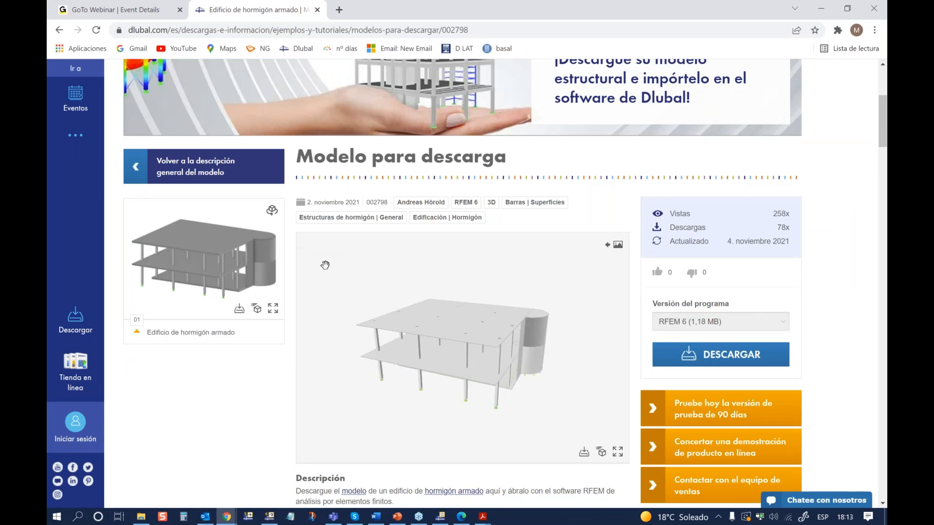
scroll(323, 265, "up", 5)
scroll(335, 271, "down", 7)
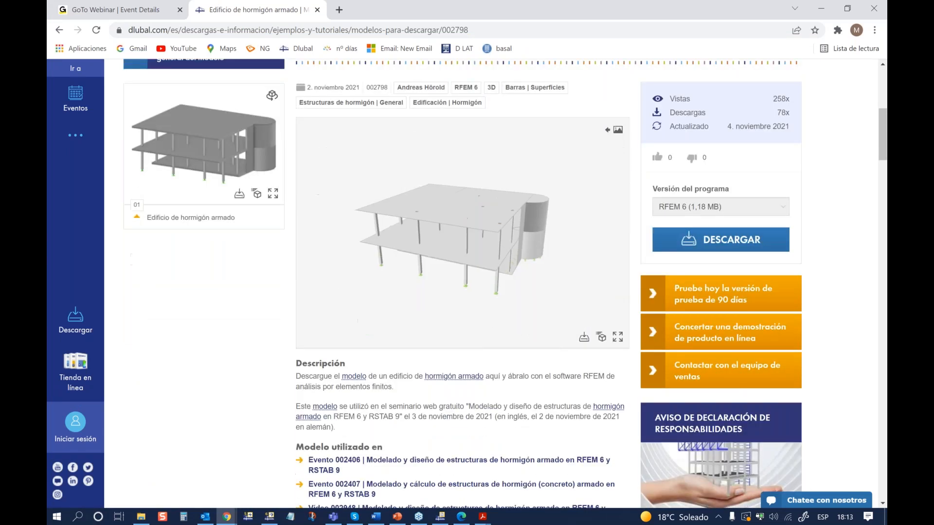
scroll(758, 336, "up", 8)
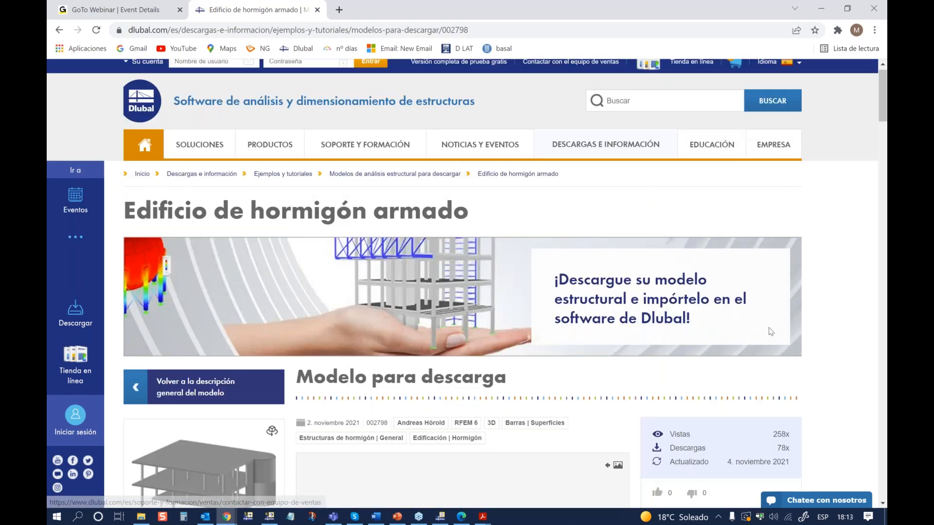
Open the Versión completa de prueba gratis page and look through the trial downloads it offers
mouse_move(270, 163)
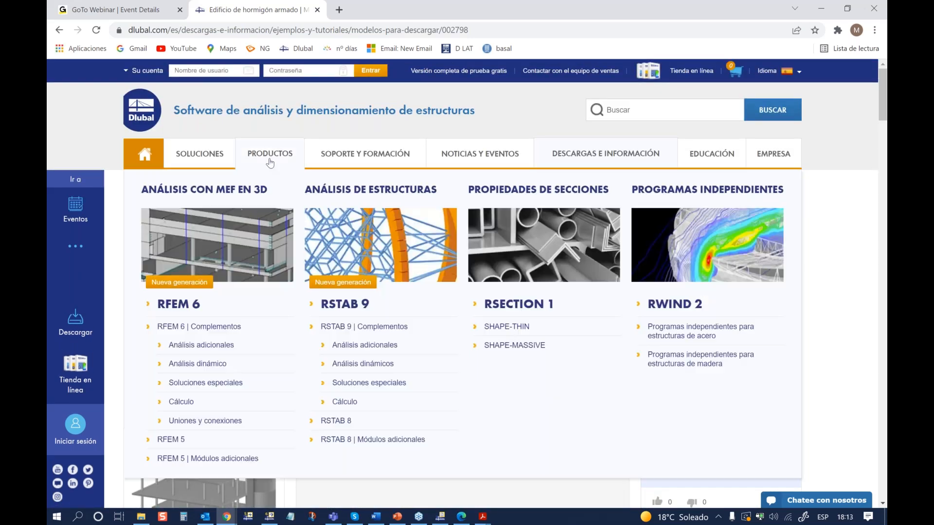
scroll(174, 273, "down", 1)
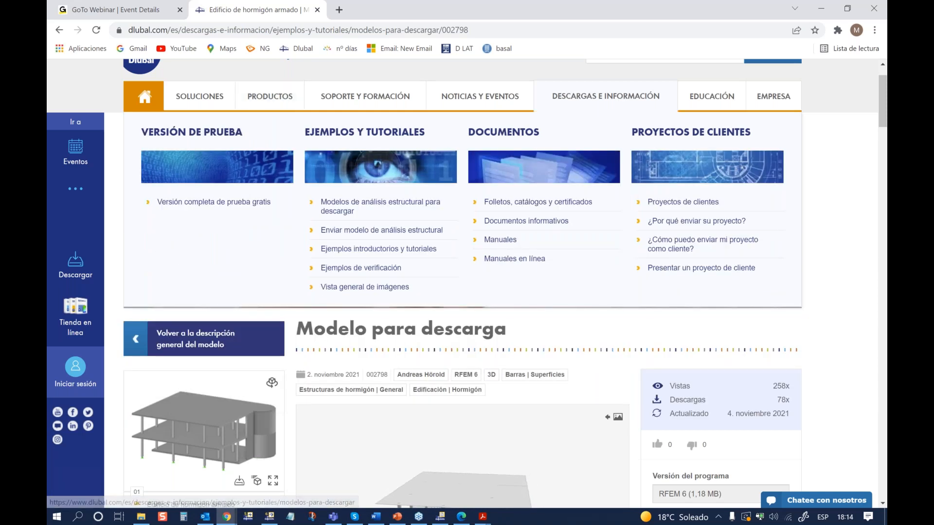
left_click(214, 203)
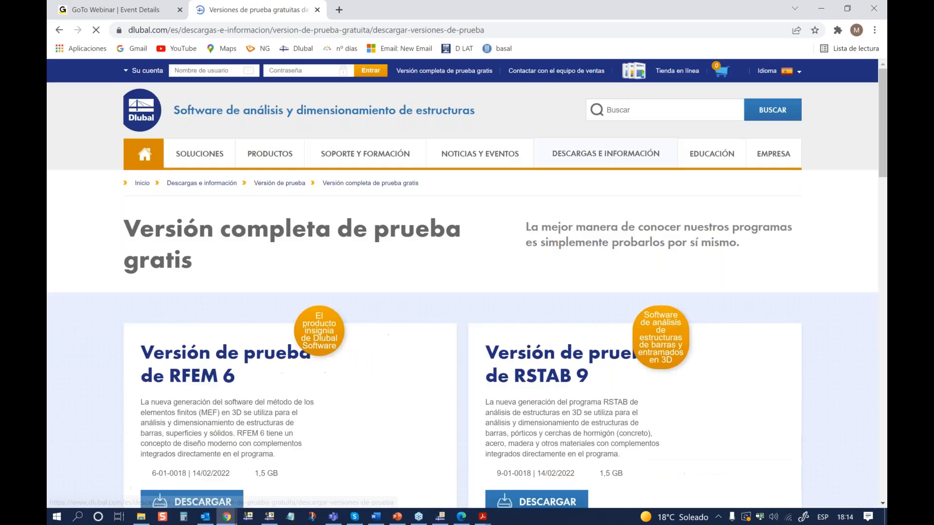
scroll(245, 254, "down", 6)
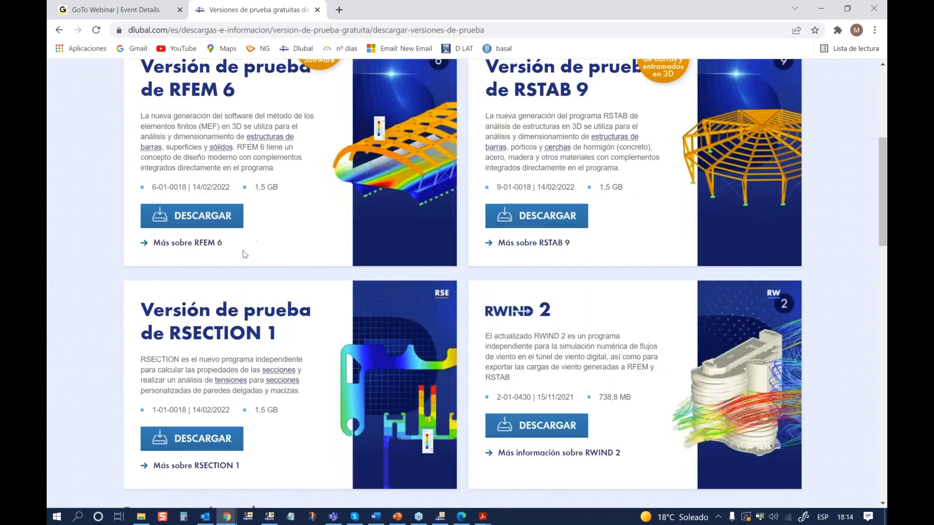
Look over the Descargar más productos section with the older trial versions, then return to the start of the page
scroll(244, 255, "down", 6)
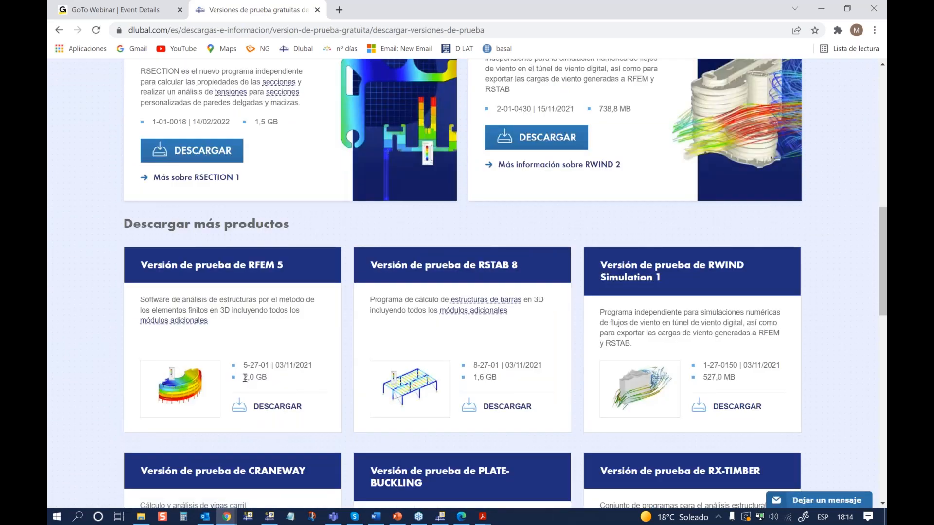
scroll(246, 377, "up", 6)
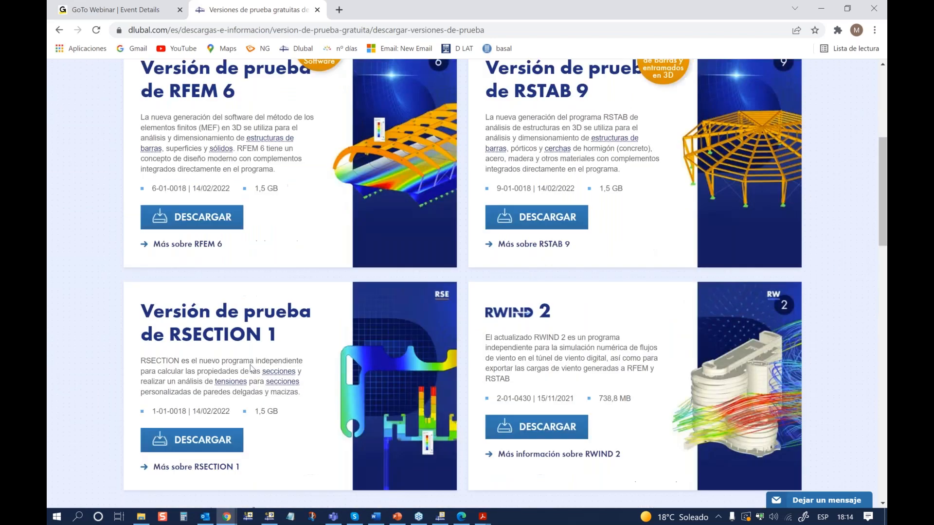
scroll(250, 368, "up", 4)
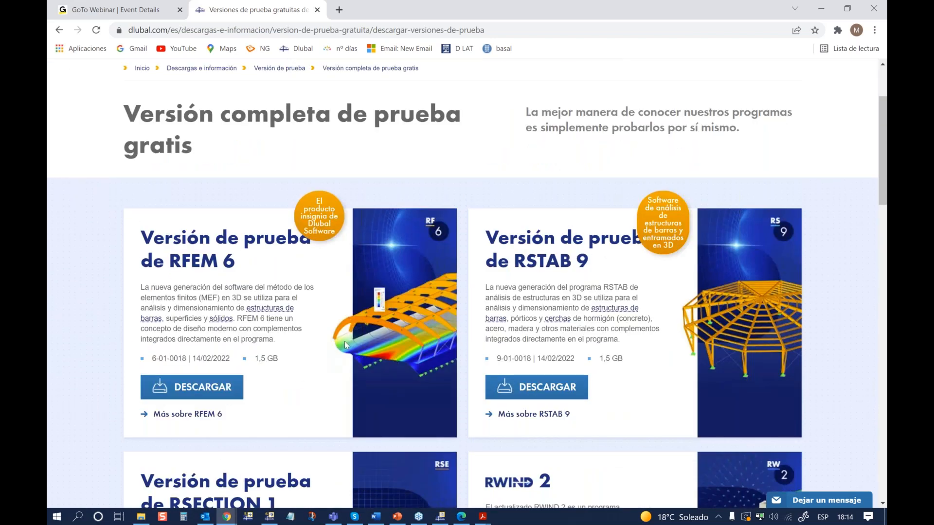
scroll(367, 333, "up", 3)
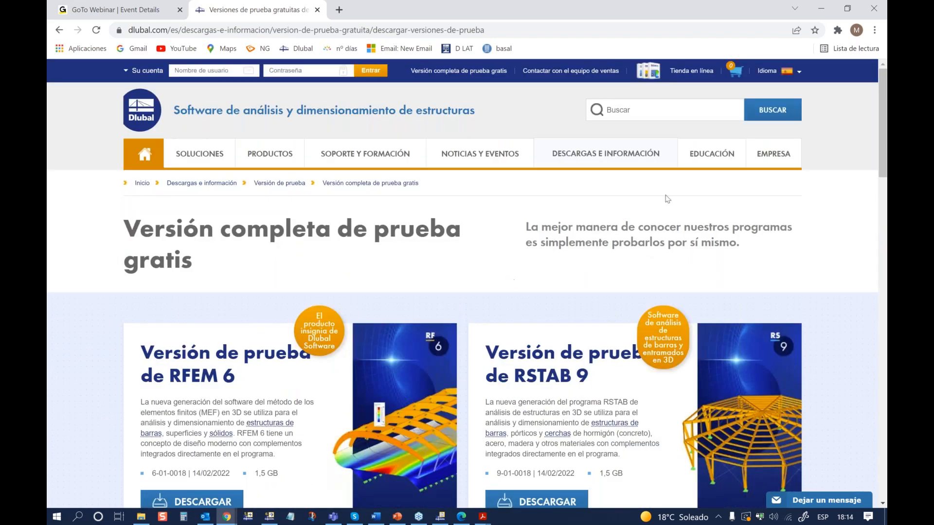
Open the Proyectos de clientes page from Descargas e información and browse its listed customer projects and search filters
mouse_move(616, 149)
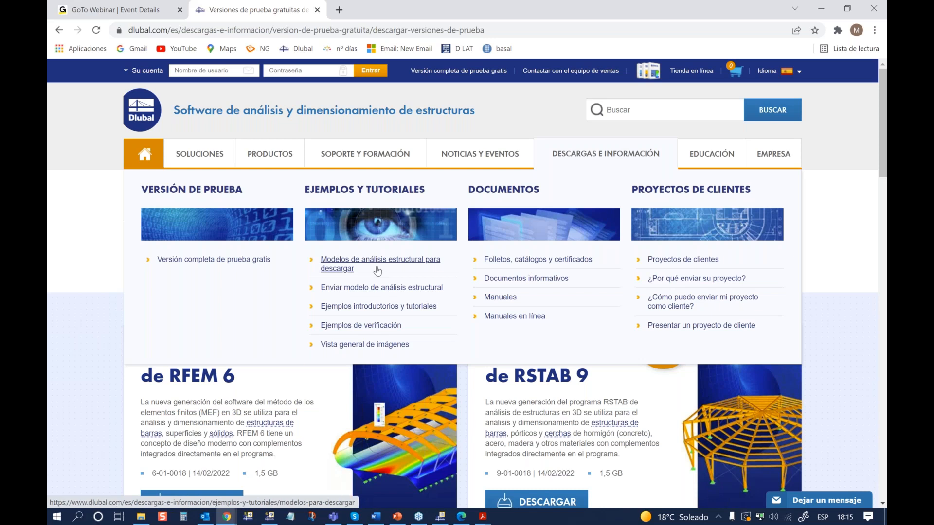
left_click(699, 262)
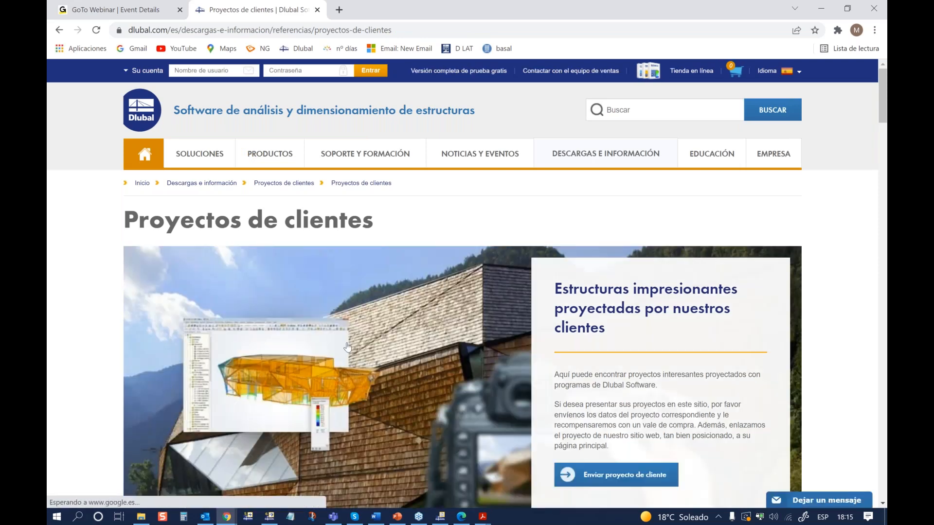
scroll(347, 346, "down", 6)
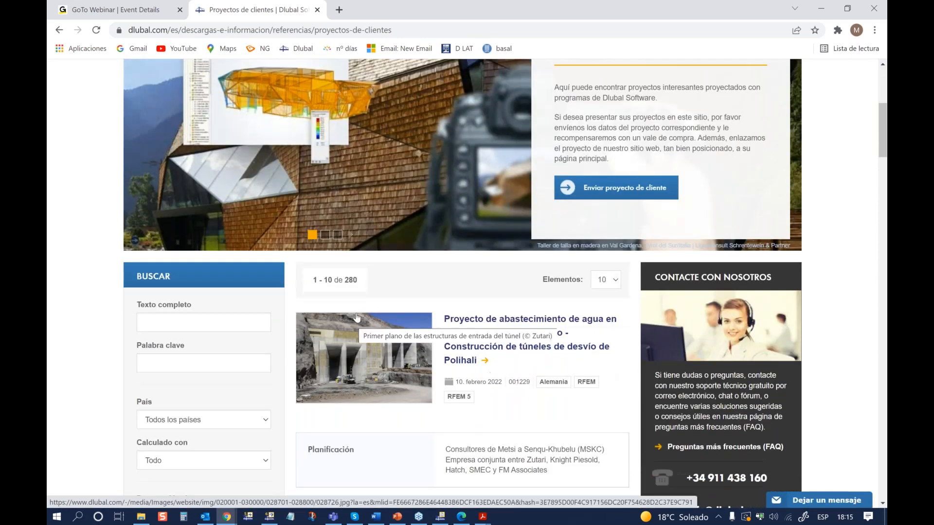
scroll(413, 286, "down", 2)
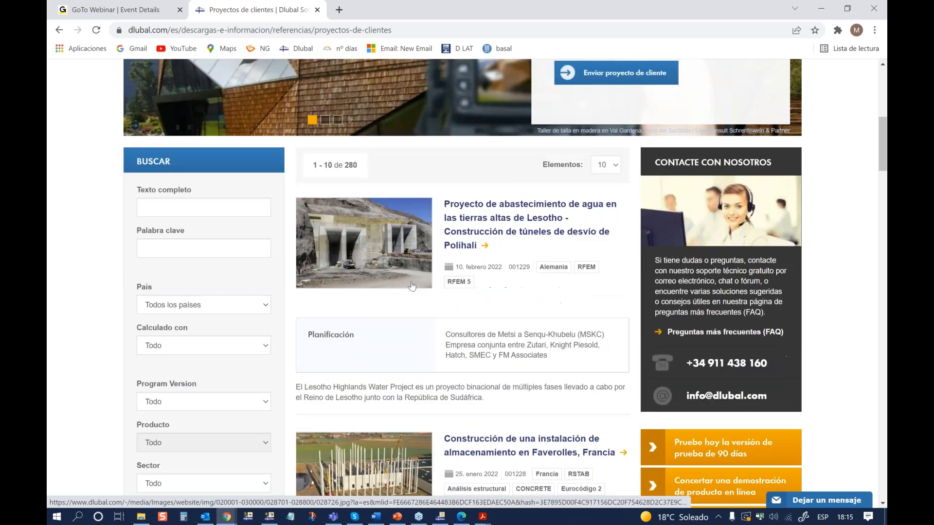
scroll(413, 286, "down", 2)
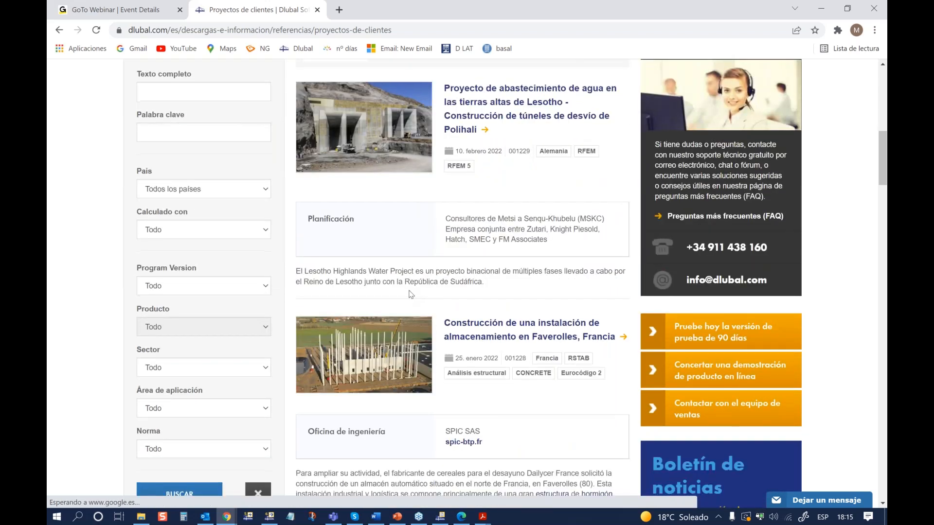
scroll(411, 294, "down", 10)
scroll(413, 292, "down", 5)
scroll(409, 305, "down", 3)
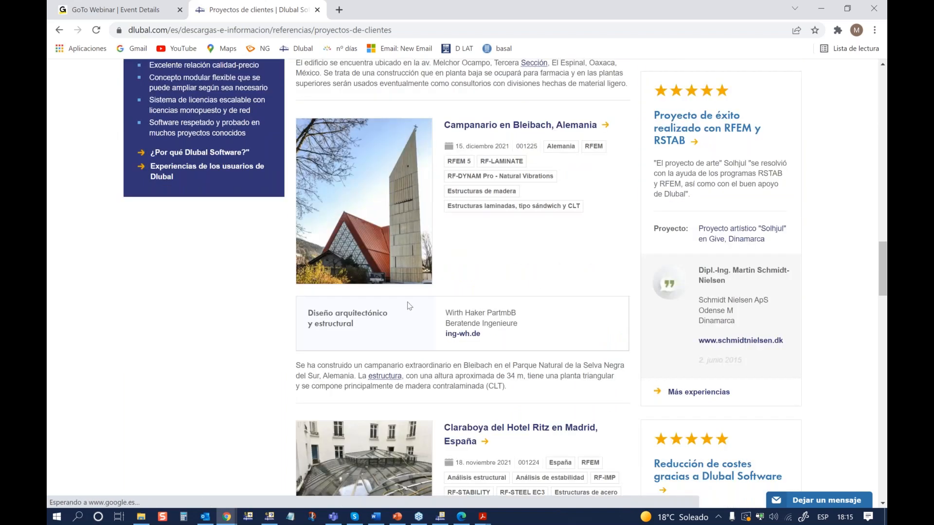
scroll(409, 306, "down", 3)
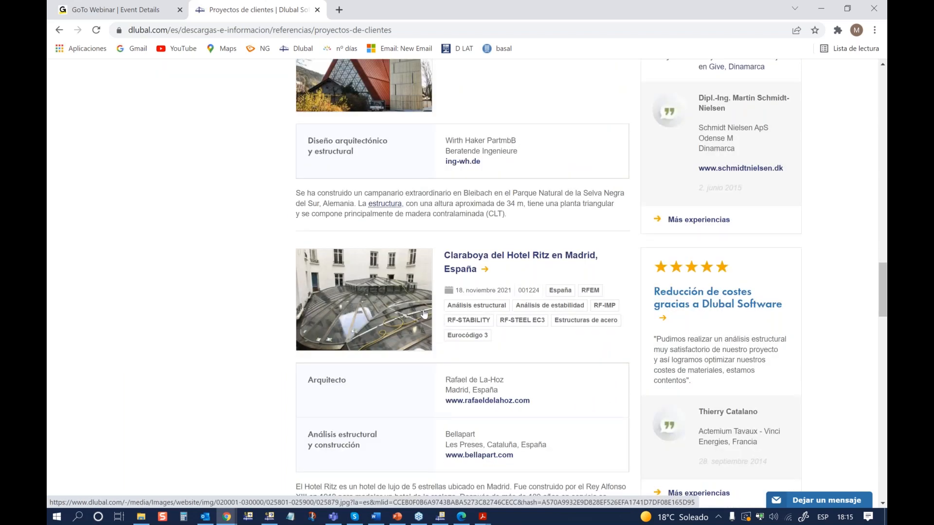
scroll(425, 314, "up", 10)
scroll(424, 314, "up", 5)
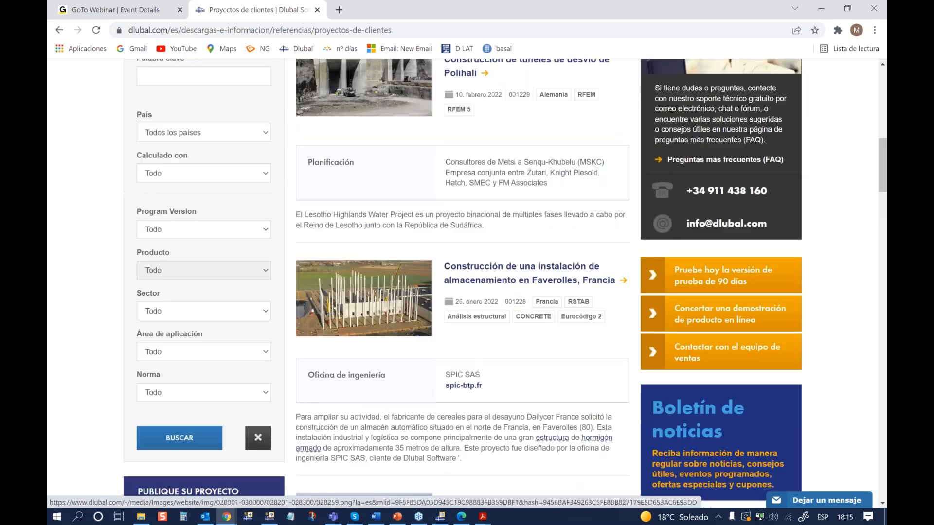
Switch back to RFEM and view the concrete building's member design ratios in 3D from different angles
left_click(270, 517)
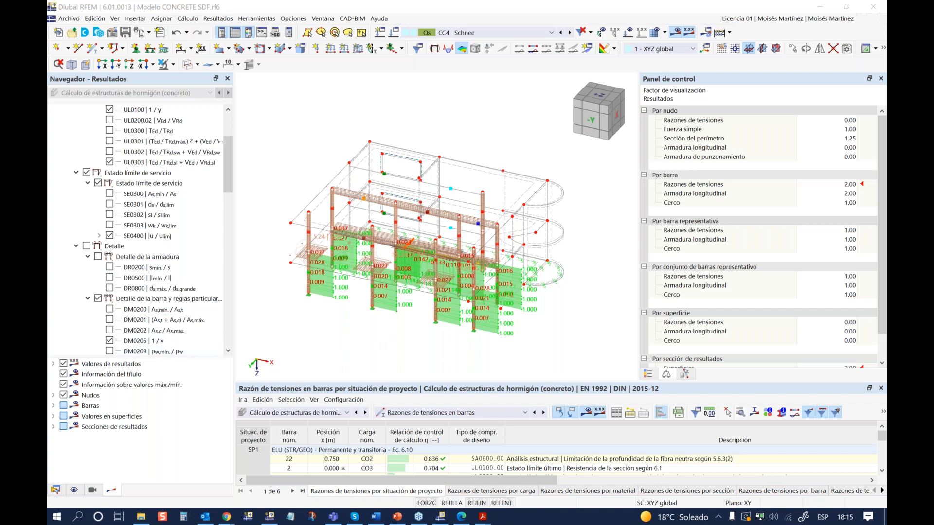
middle_click_drag(372, 306, 355, 300, "ctrl")
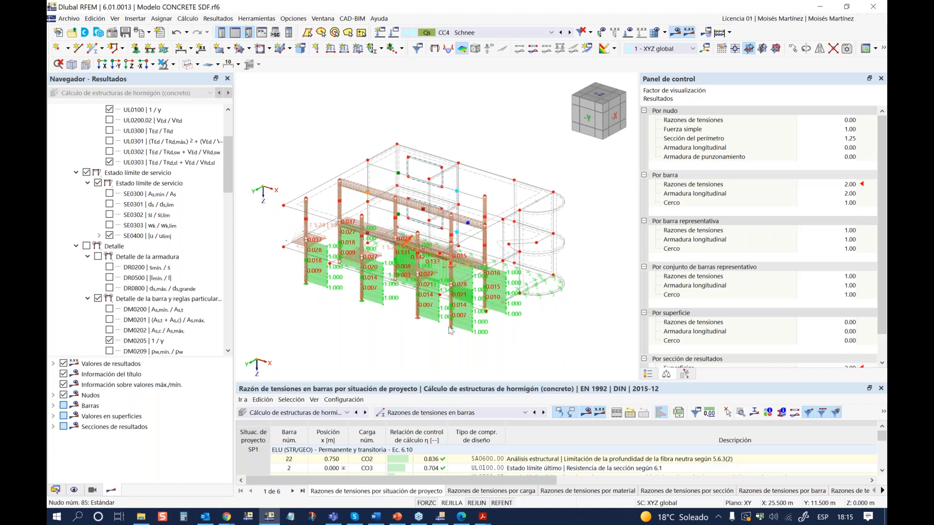
middle_click_drag(413, 336, 353, 328, "ctrl")
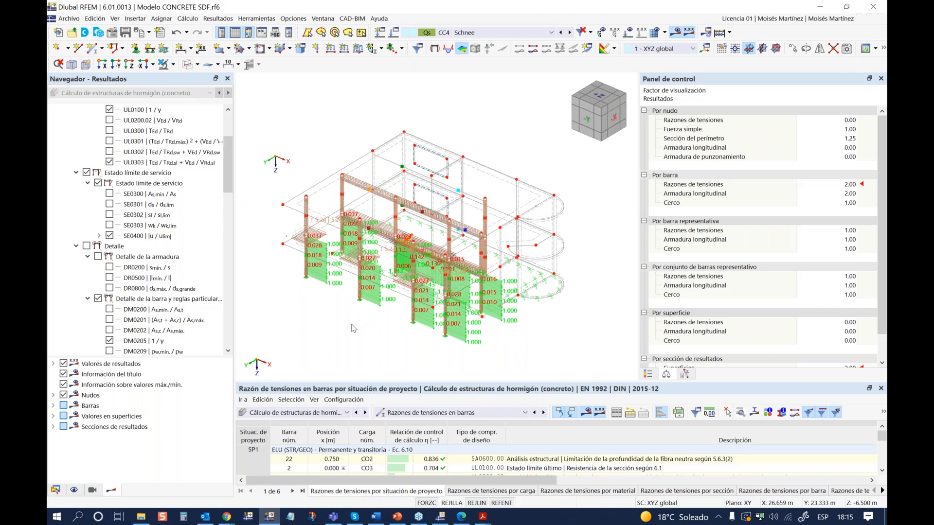